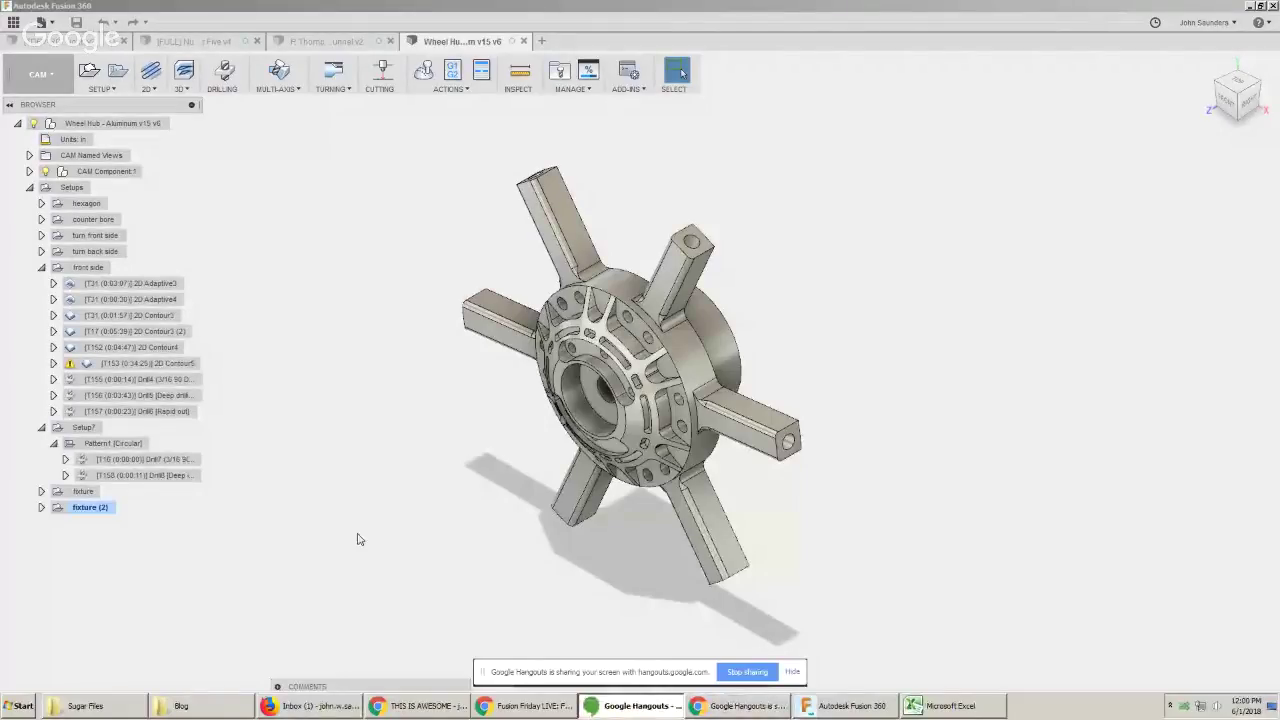
Cycle through the browser windows, hide the screen-sharing notice and return to the live stream
click(314, 706)
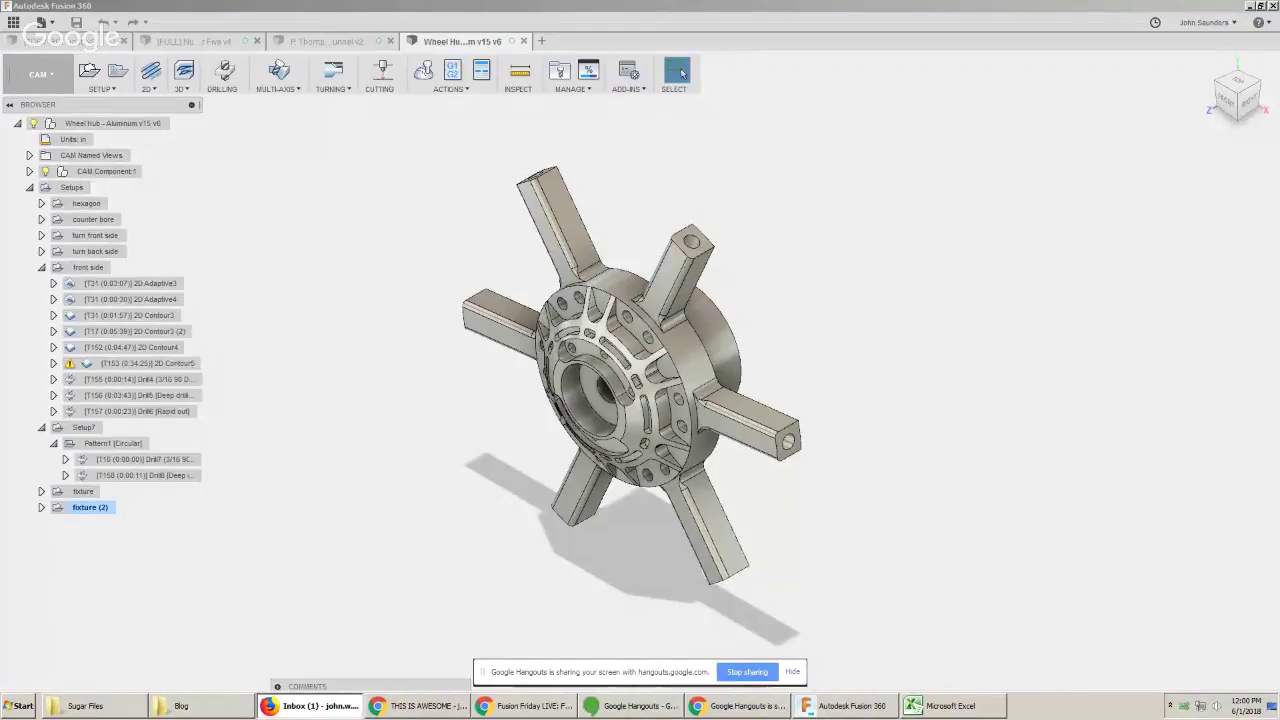
click(420, 706)
click(530, 706)
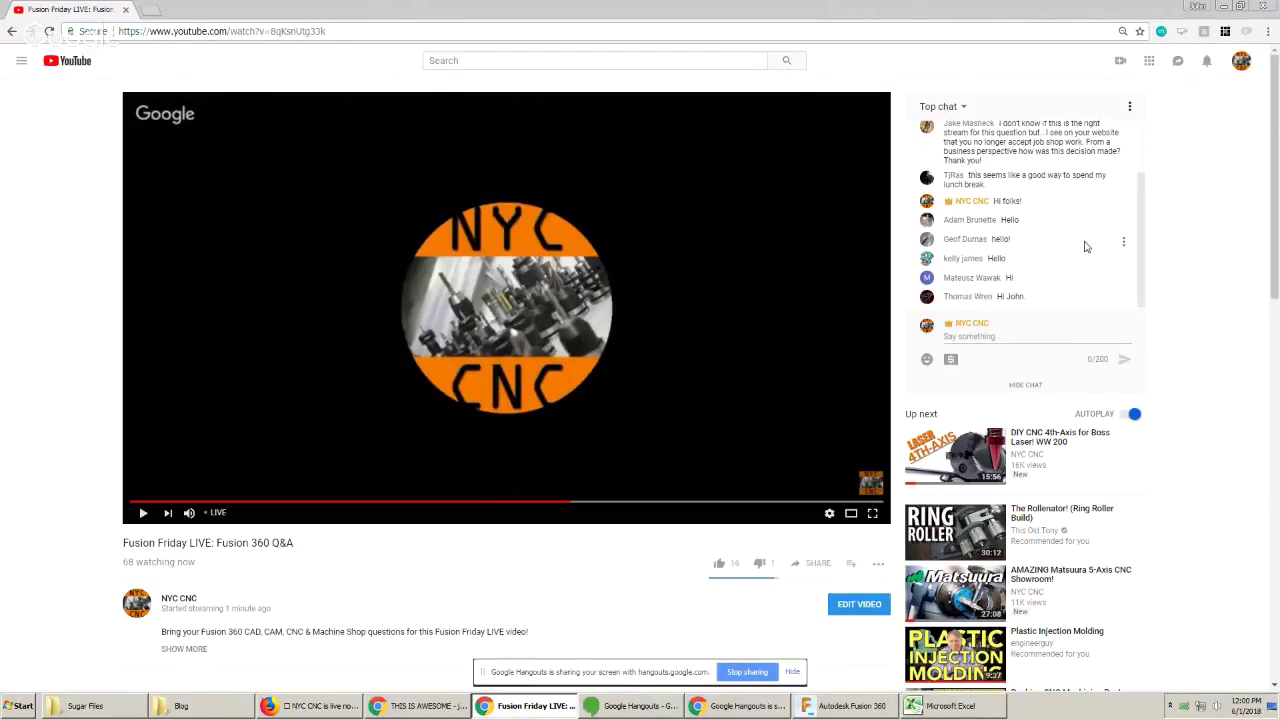
key(alt+Tab)
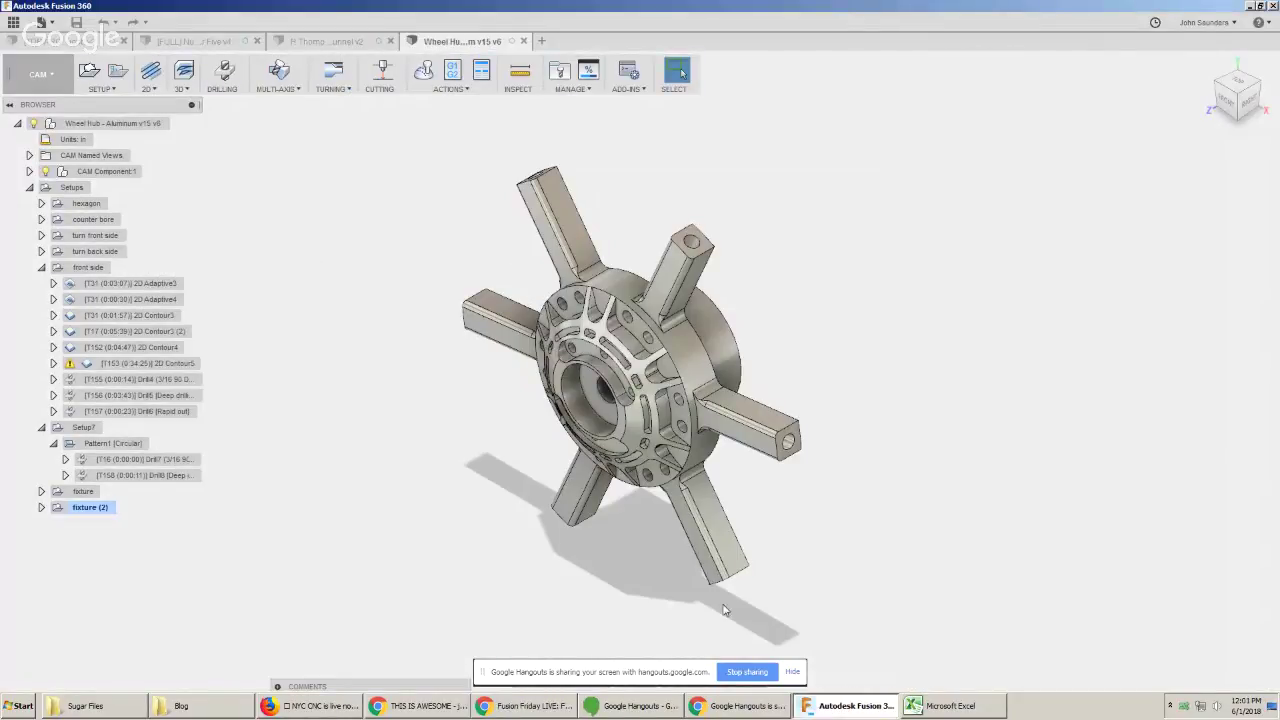
click(791, 671)
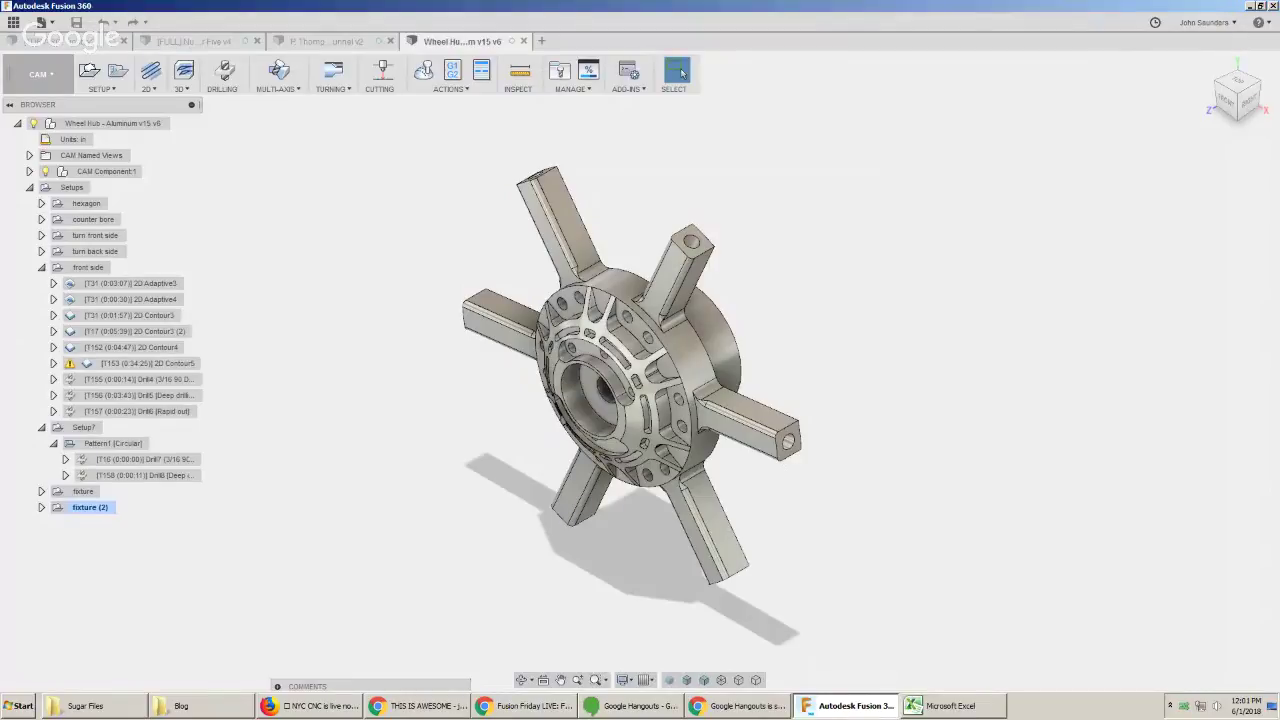
key(alt+Tab)
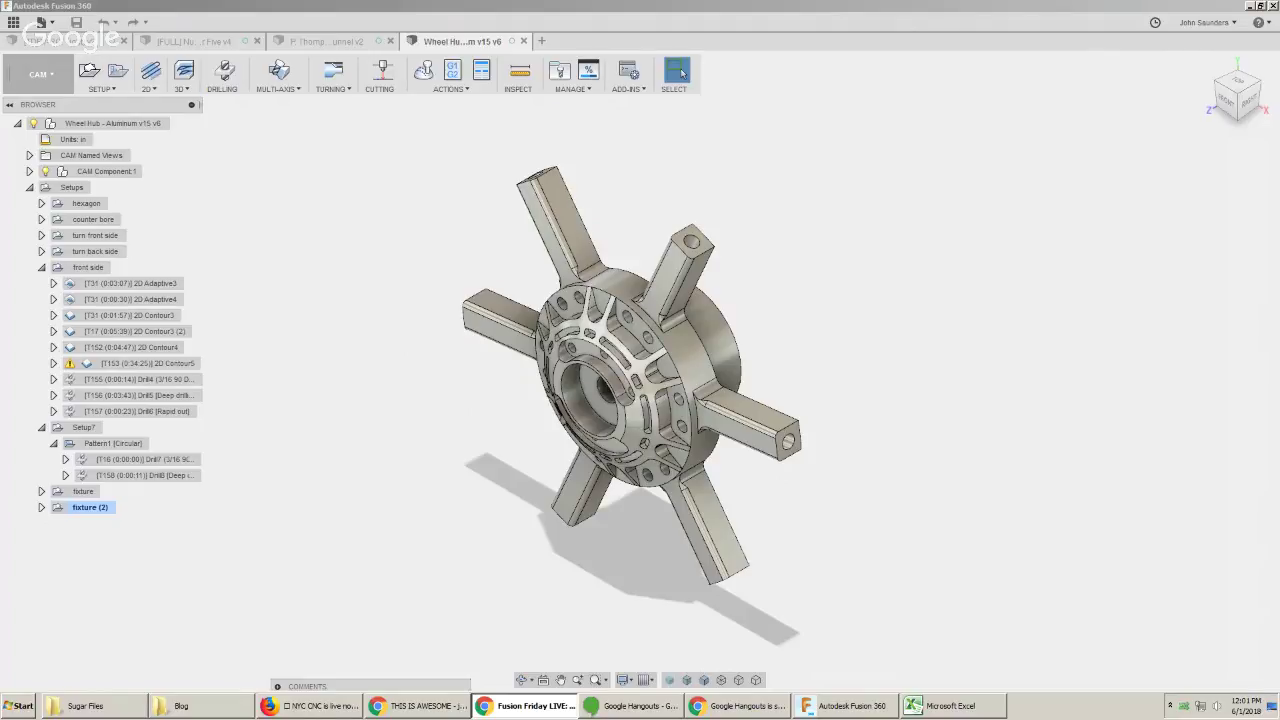
click(309, 308)
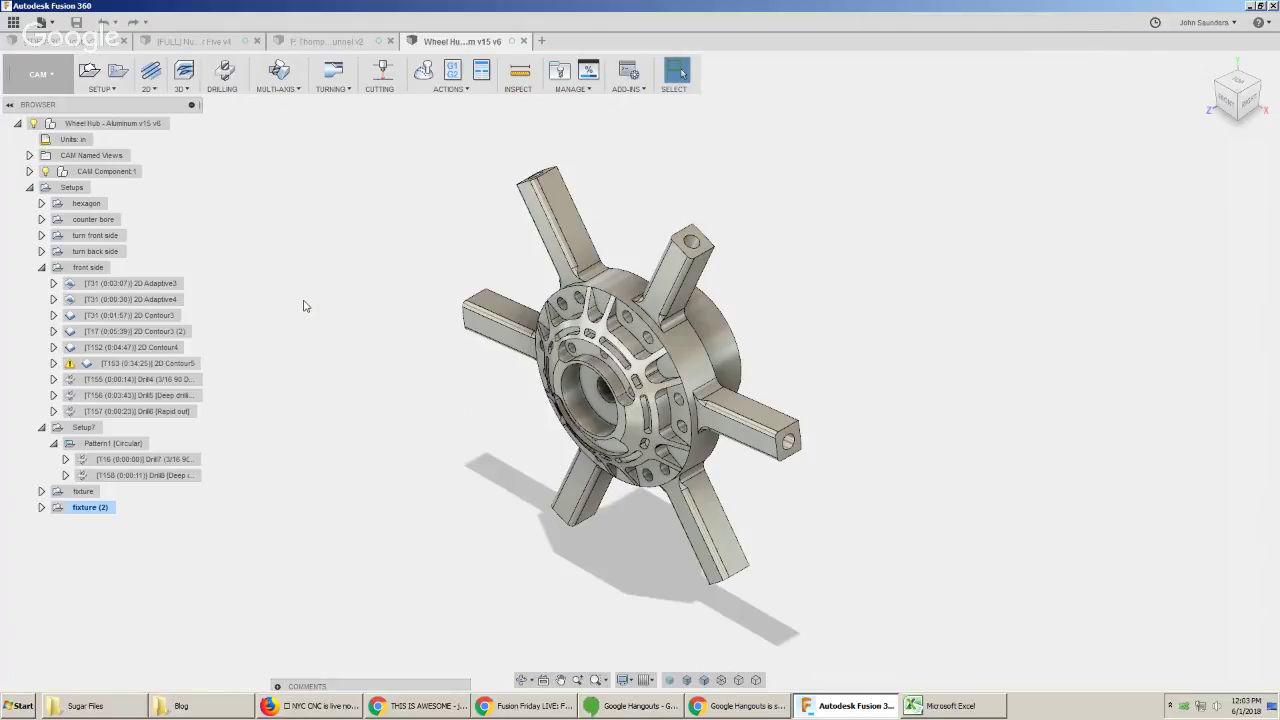
key(alt+Tab)
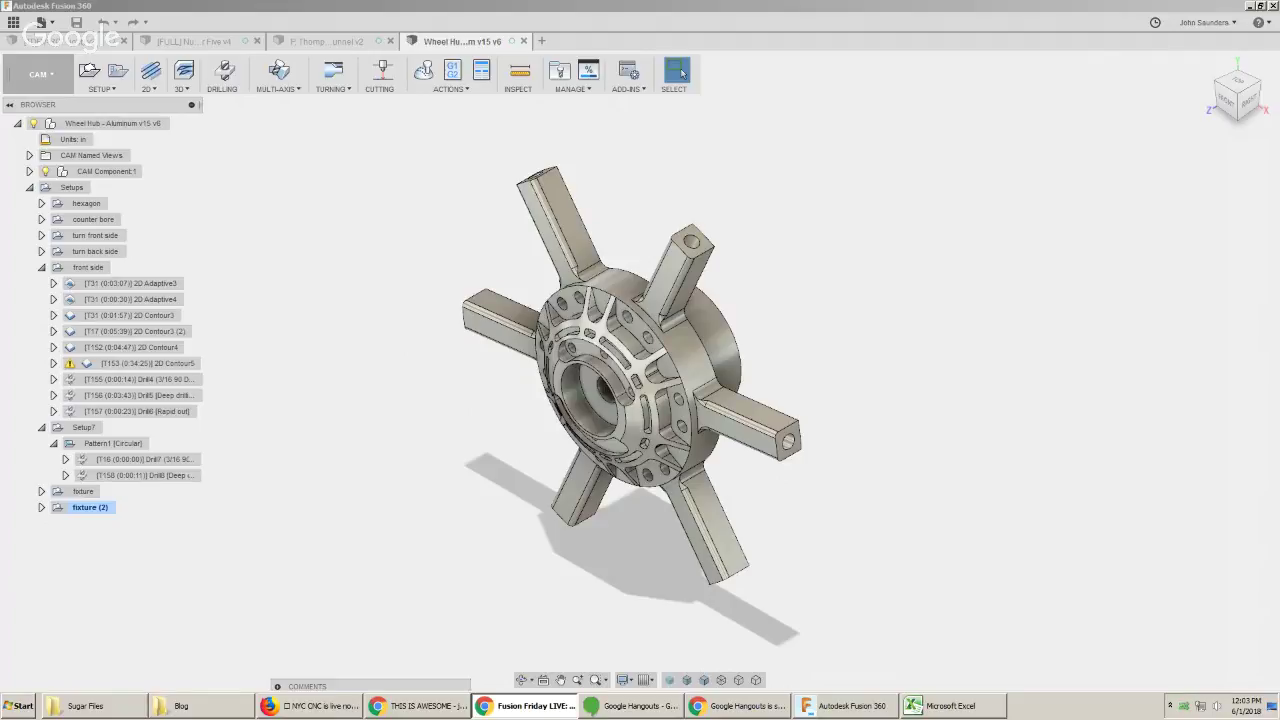
Search Google for 'skateboard mold' in a new tab and show the Images results
key(ctrl+t)
key(Return)
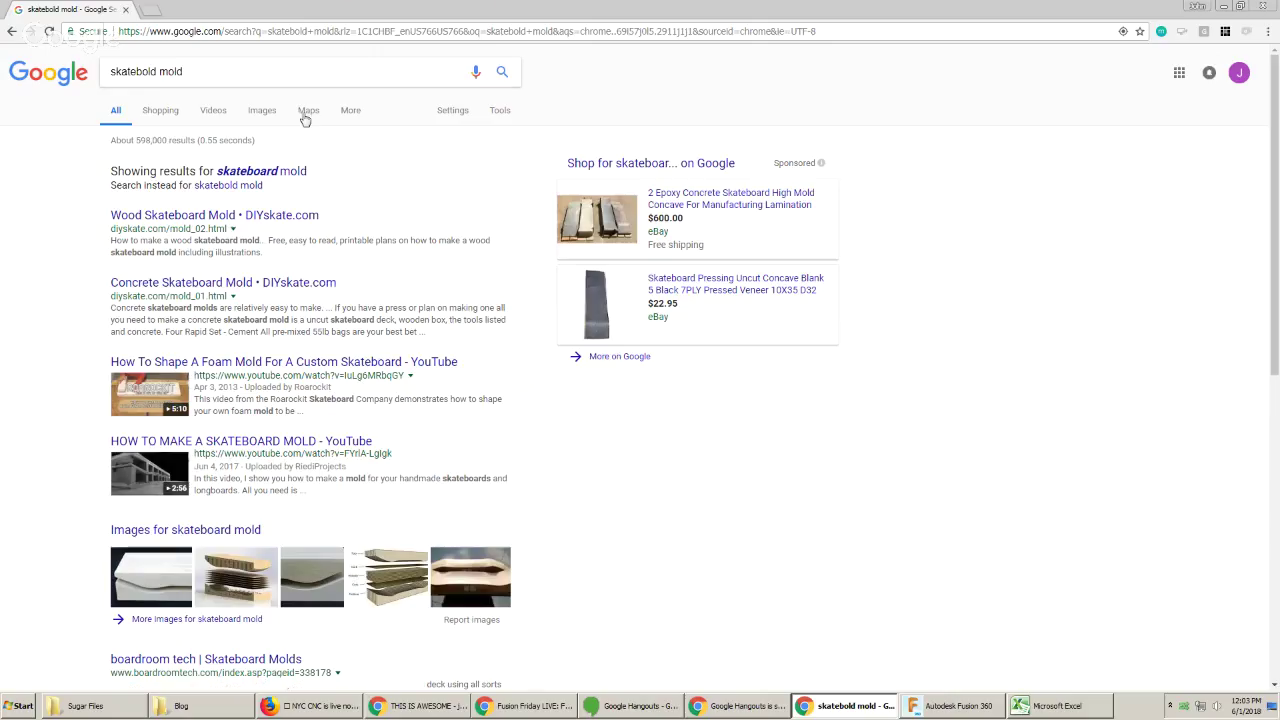
click(262, 111)
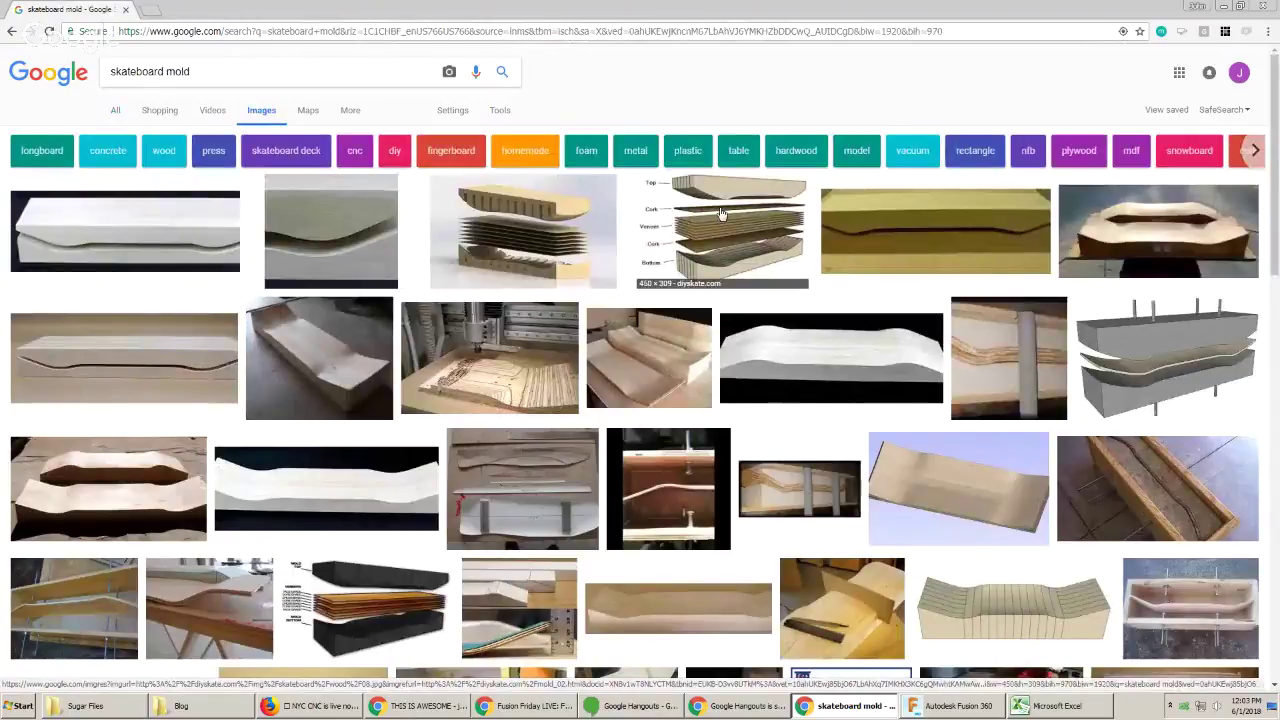
Bring the image results forward, then return to the Fusion 360 window
key(alt+Tab)
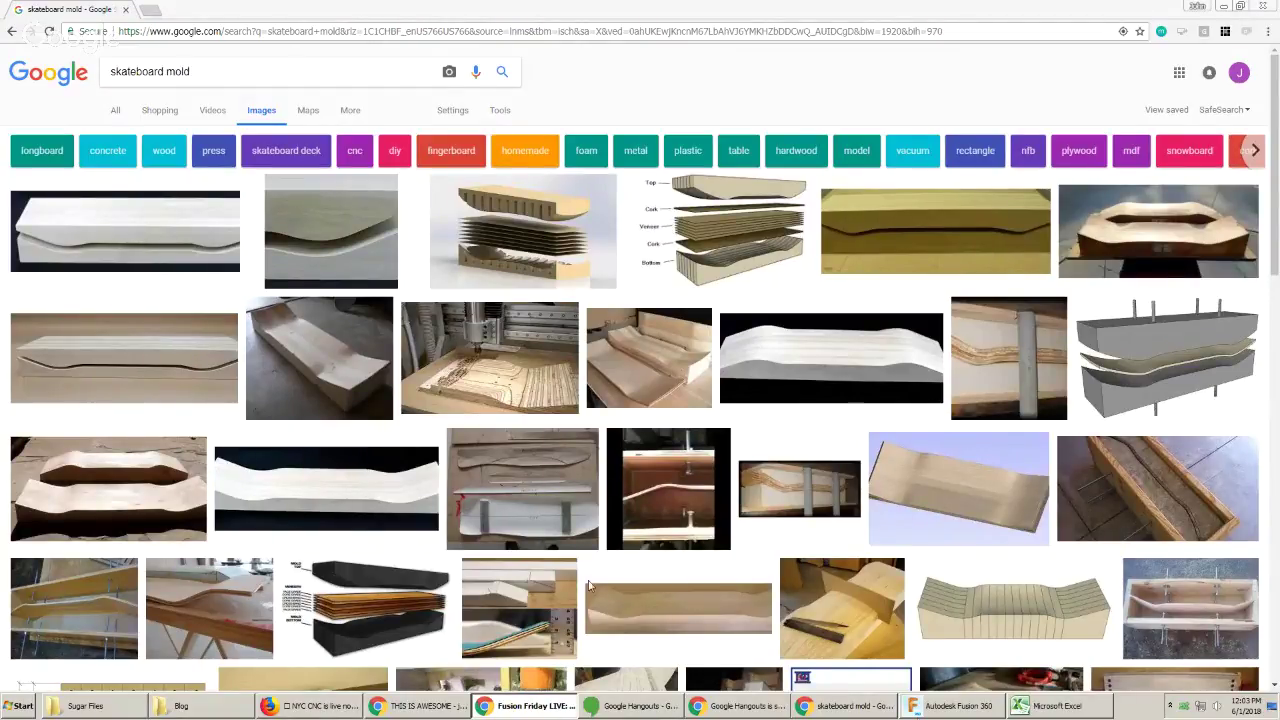
click(632, 707)
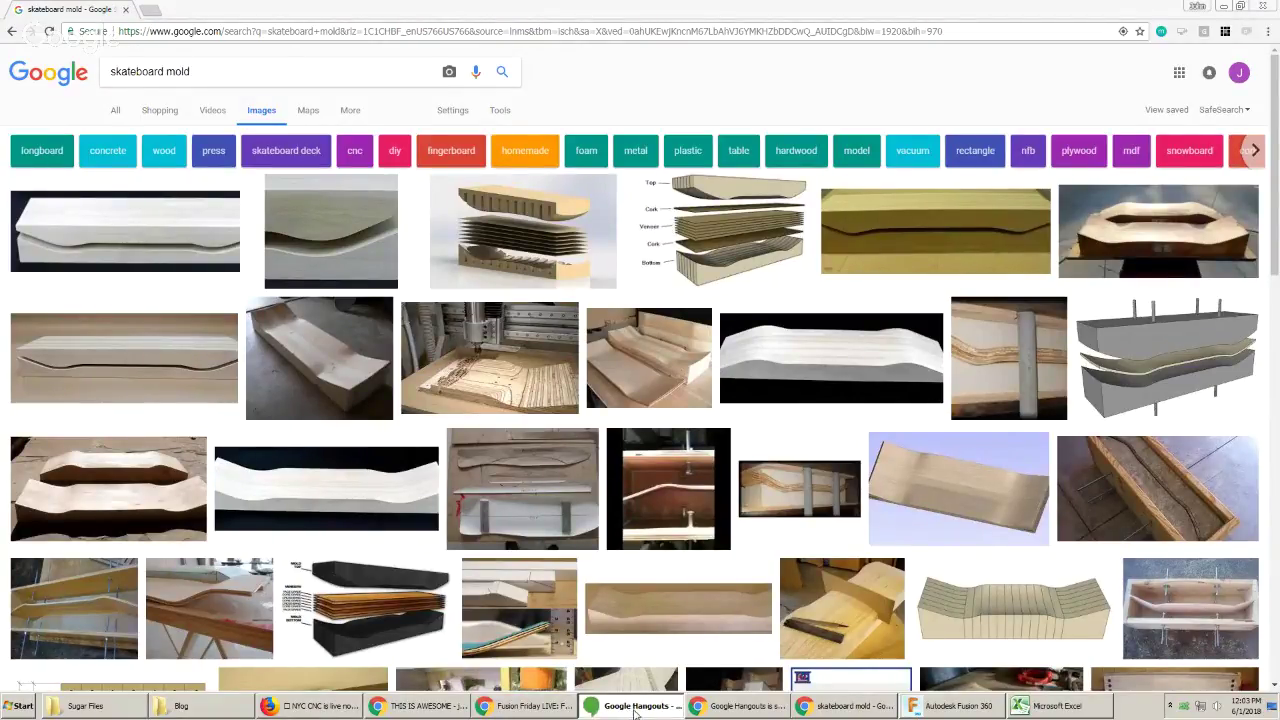
key(alt+Tab)
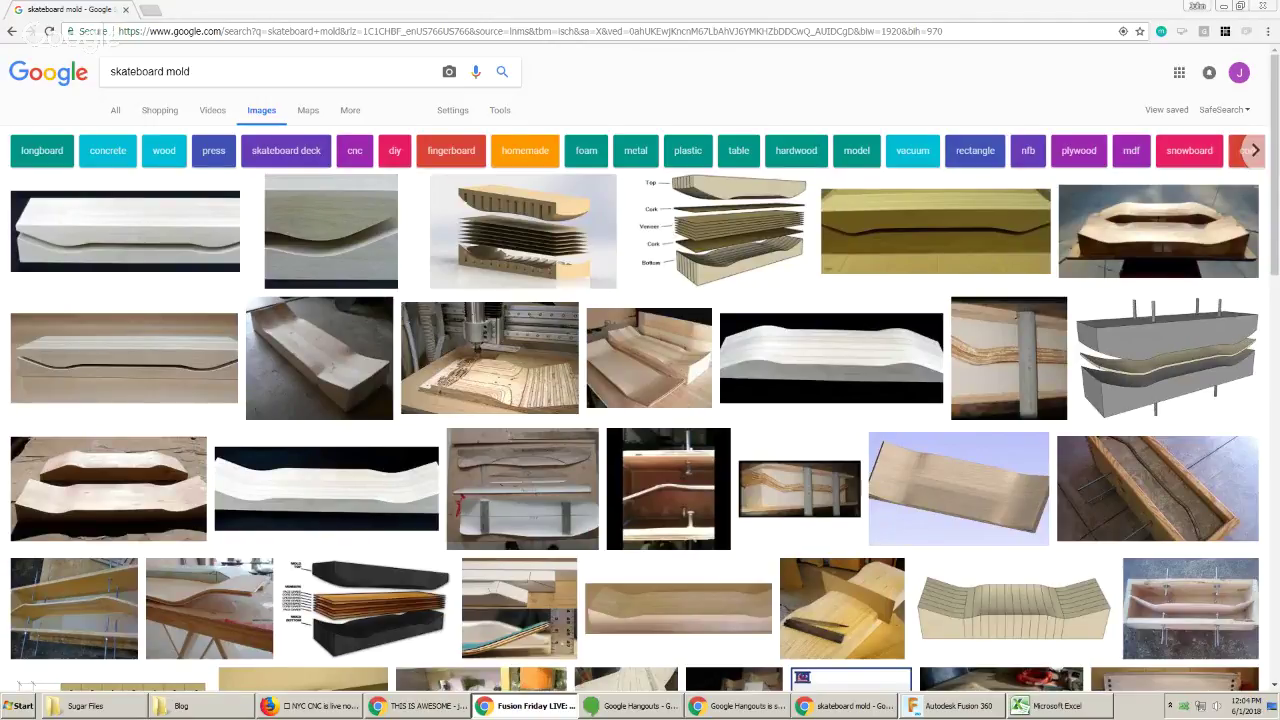
click(355, 7)
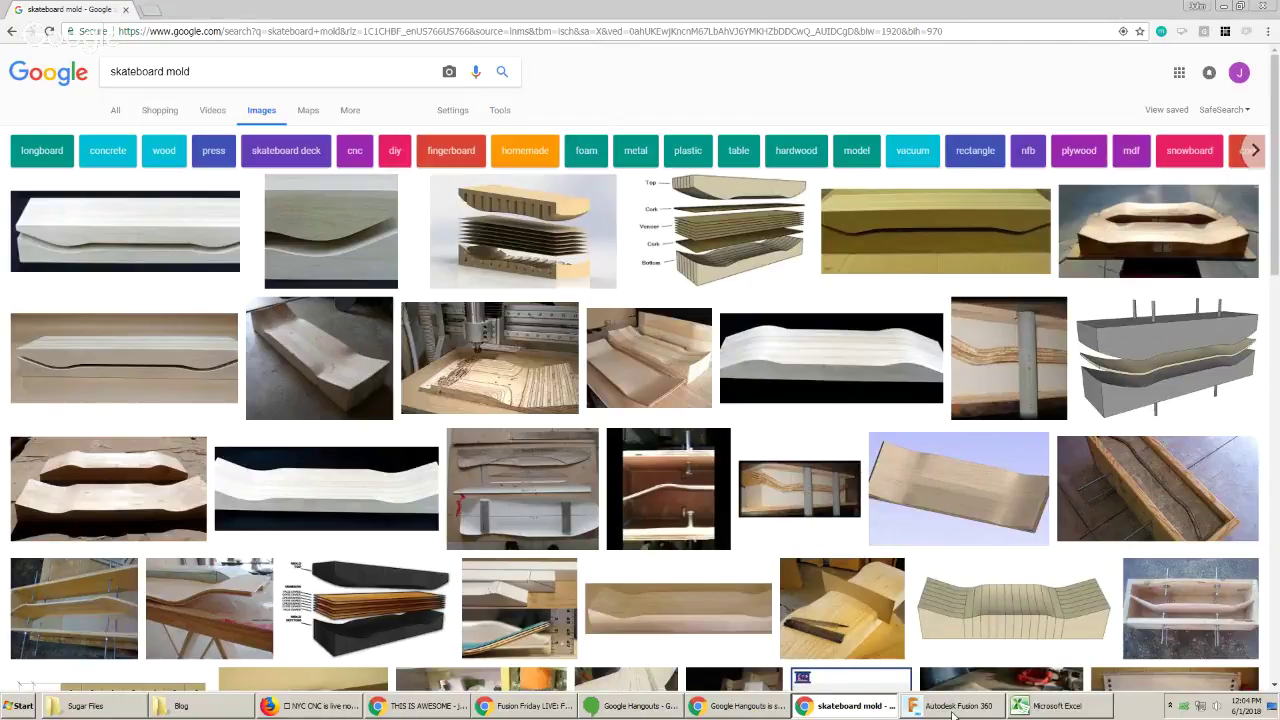
mouse_move(952, 714)
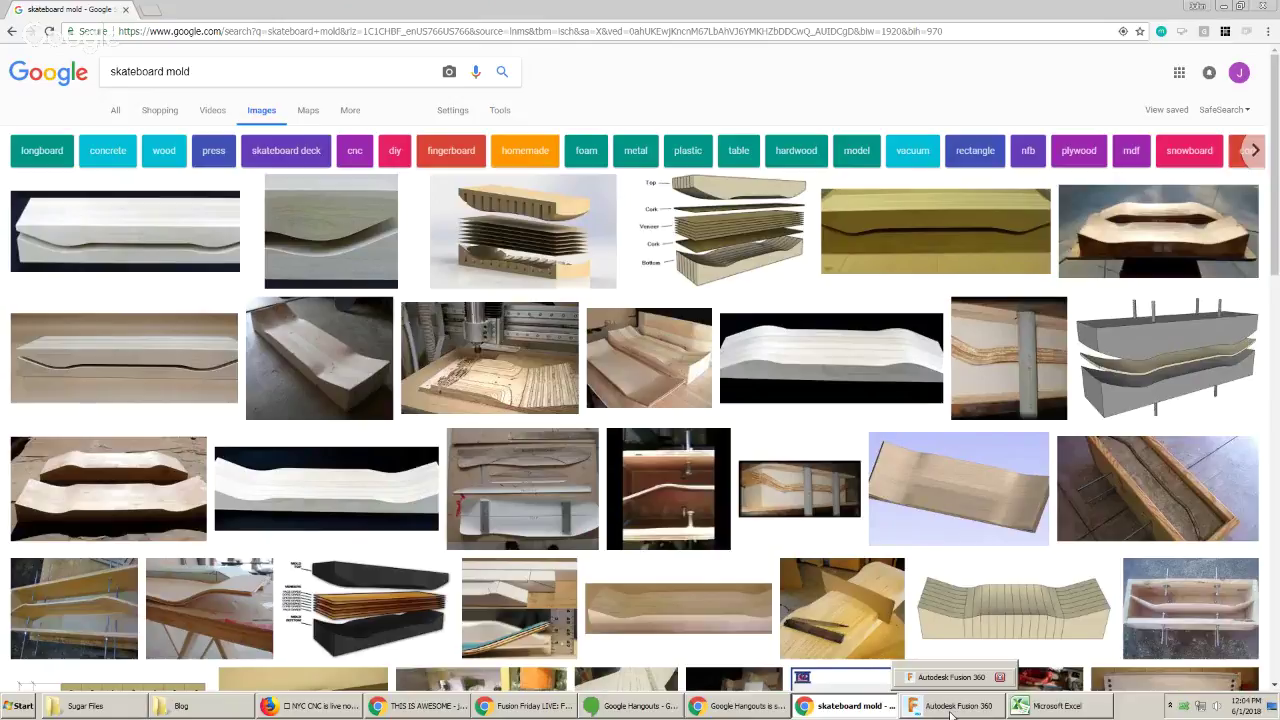
click(952, 712)
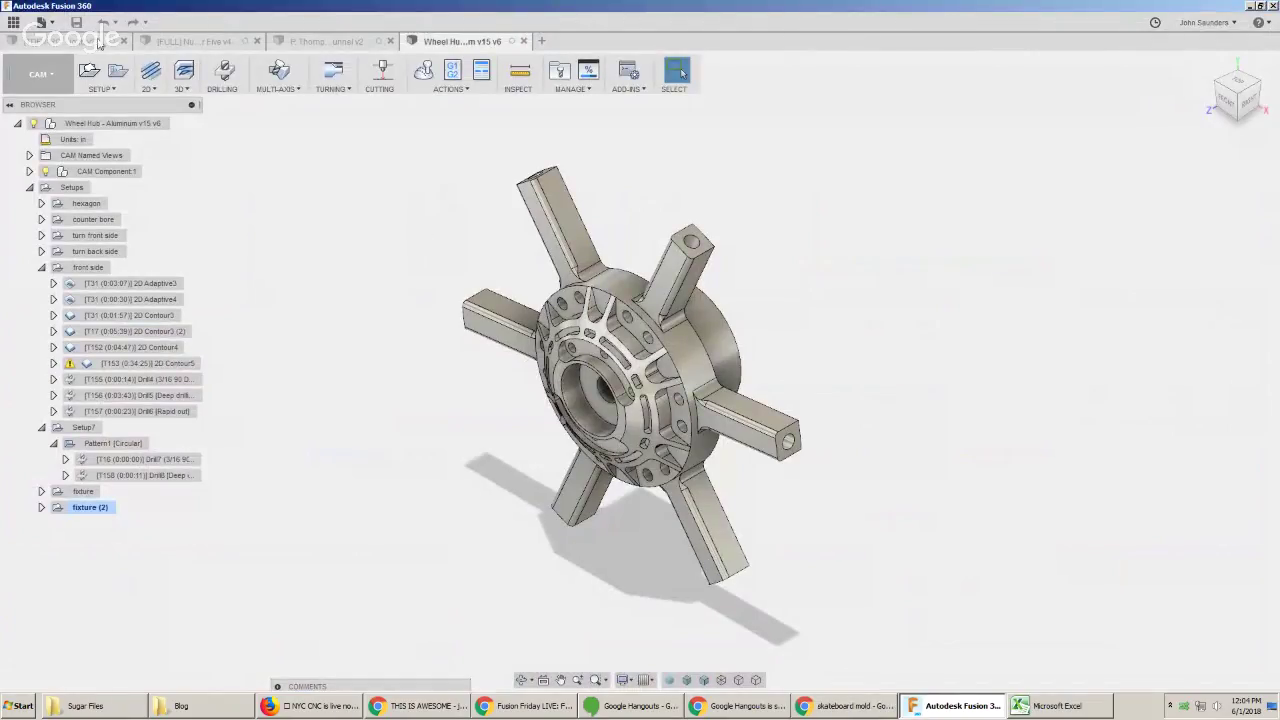
Create a new empty design, choose the Spline sketch tool, and return to Chrome's image results
click(40, 22)
click(70, 54)
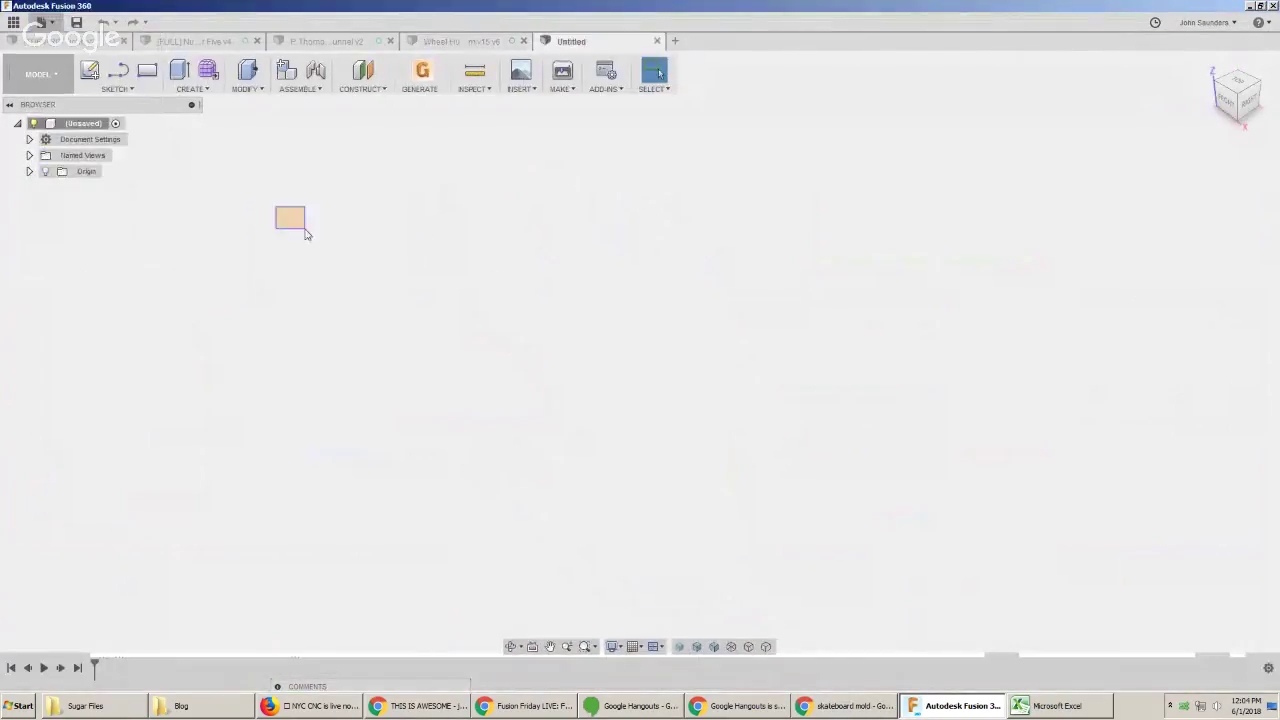
click(114, 89)
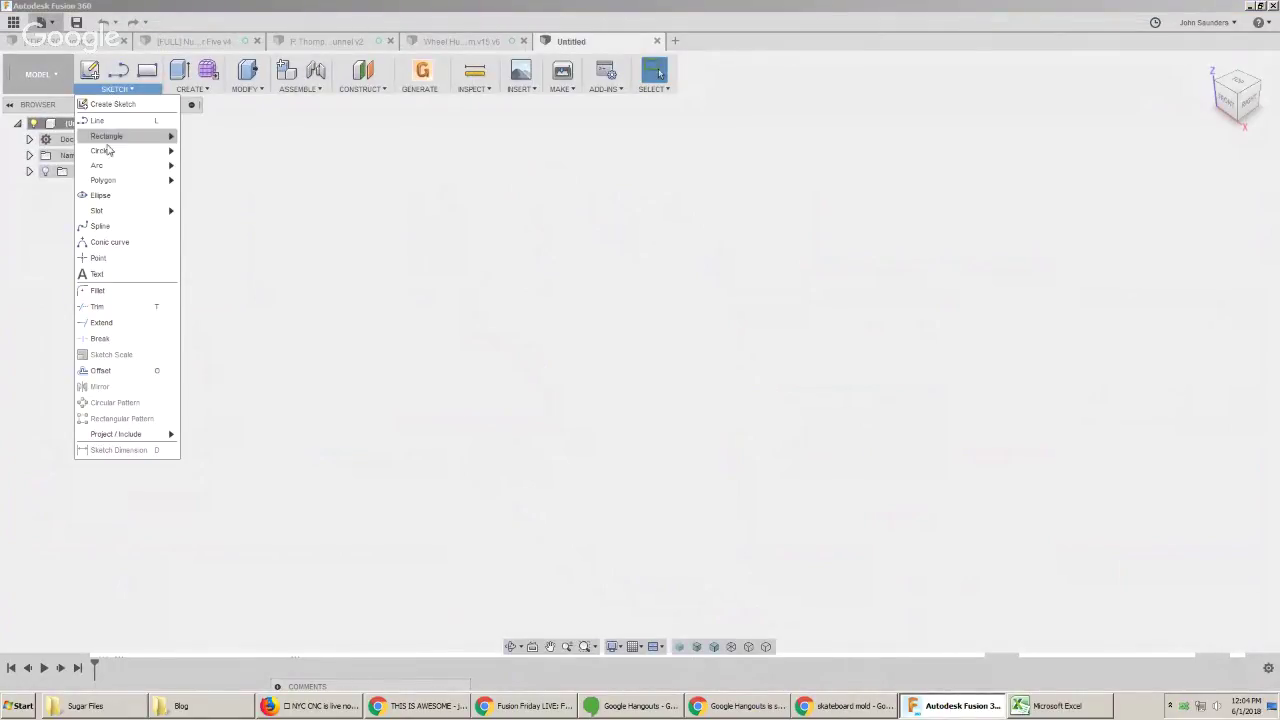
click(100, 226)
key(alt+Tab)
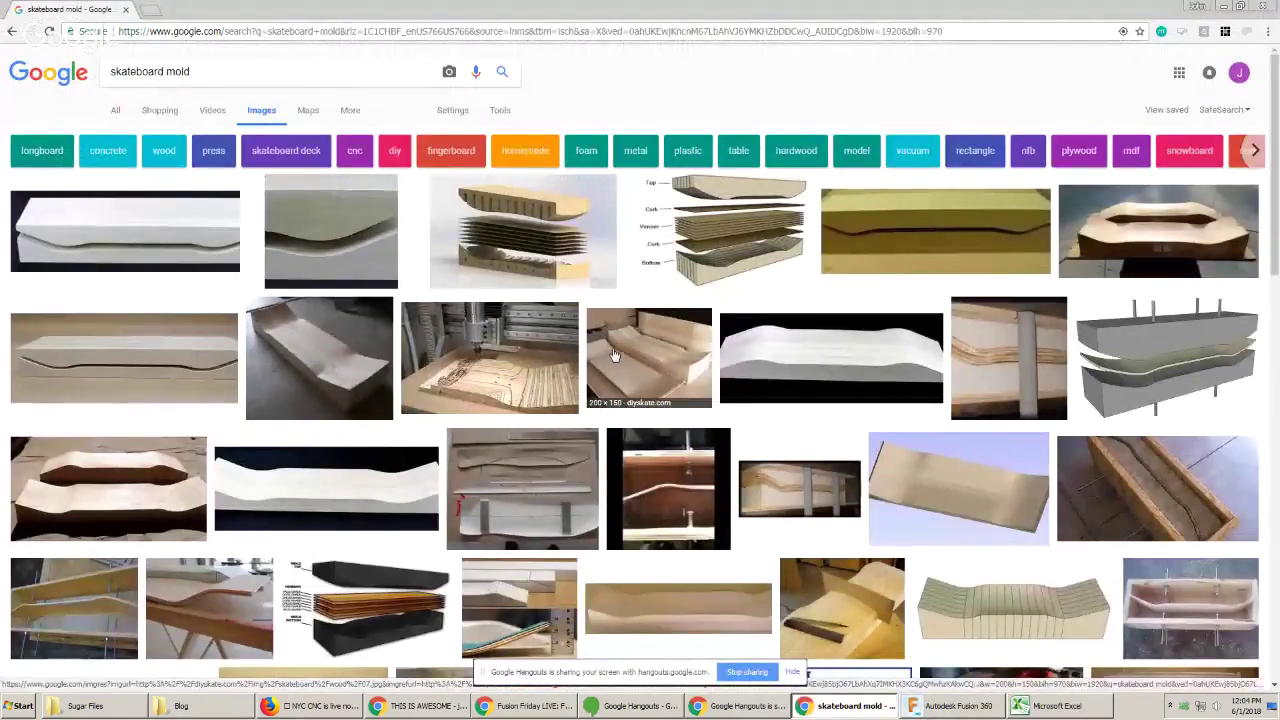
Save the first skateboard mold image as 'Skateboard' from its preview
click(155, 227)
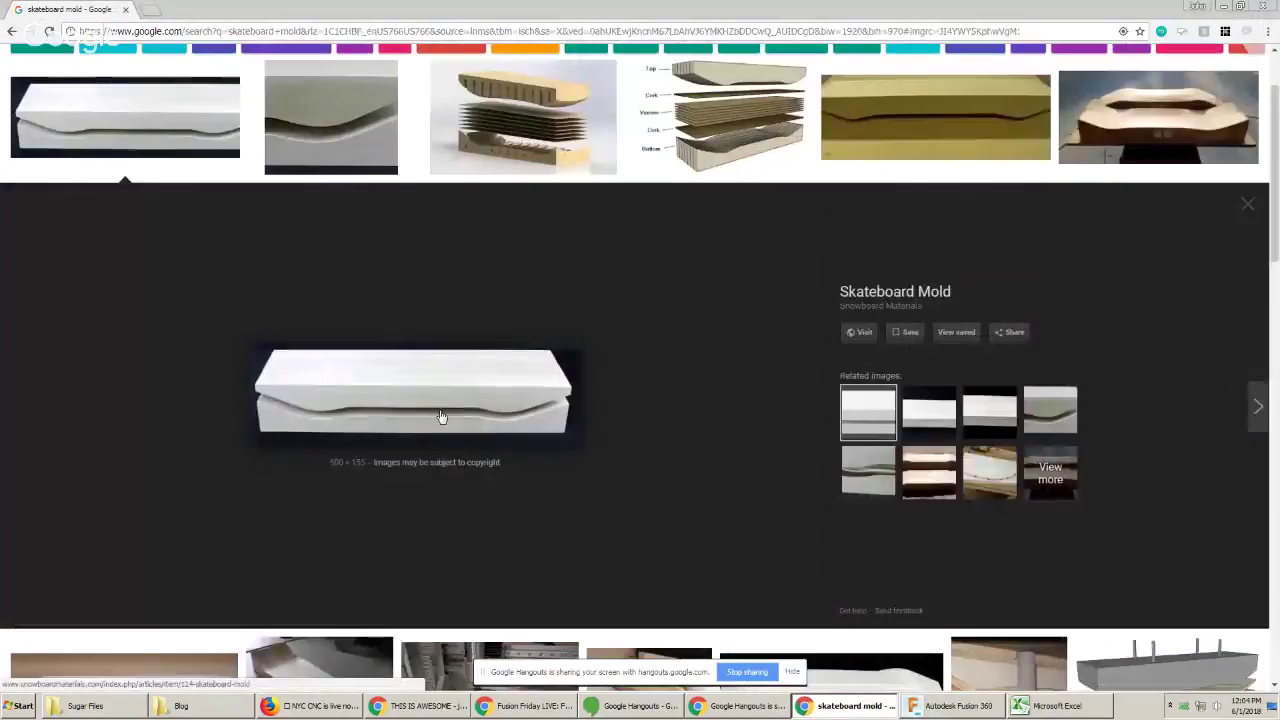
right_click(423, 389)
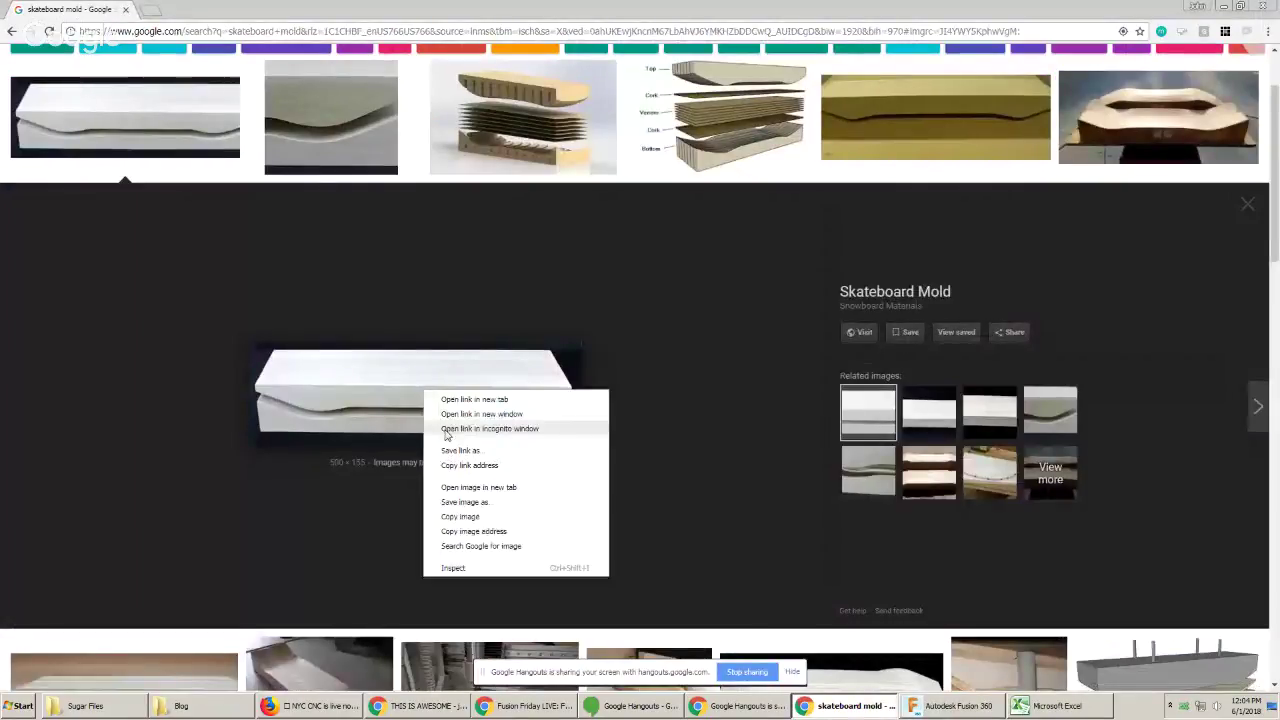
click(470, 501)
text(Skateboard)
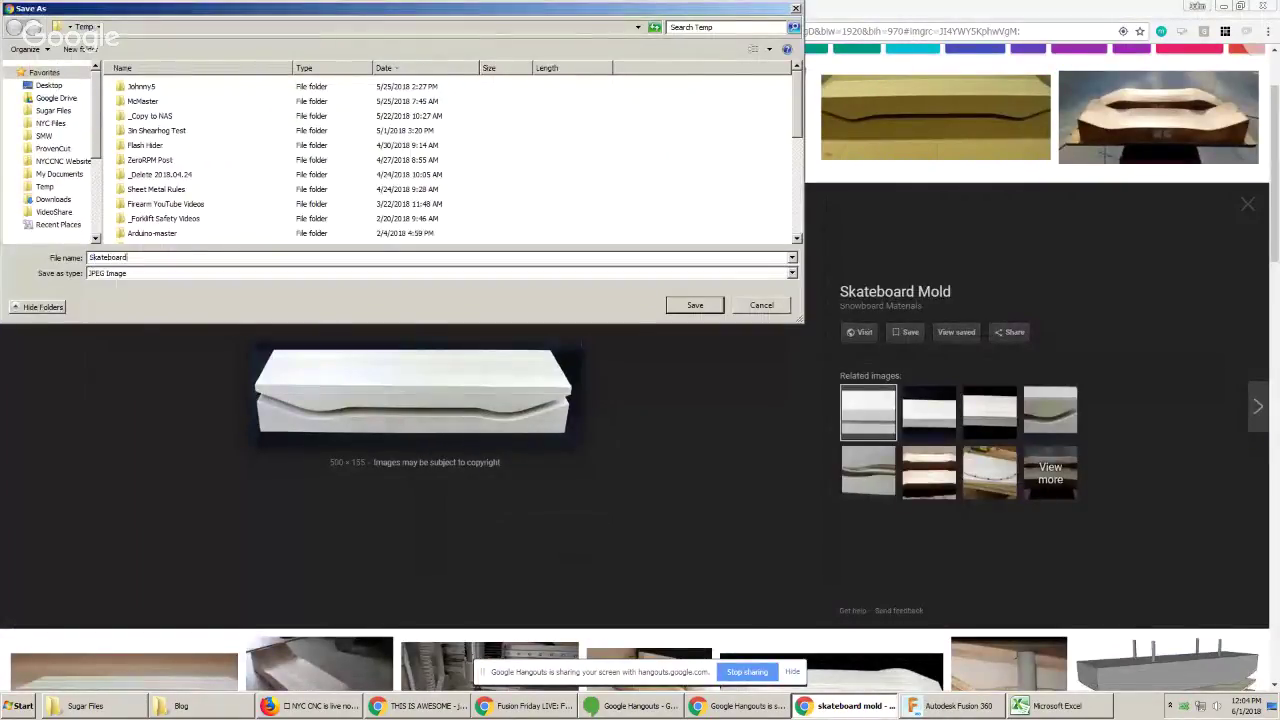
key(Return)
key(alt+Tab)
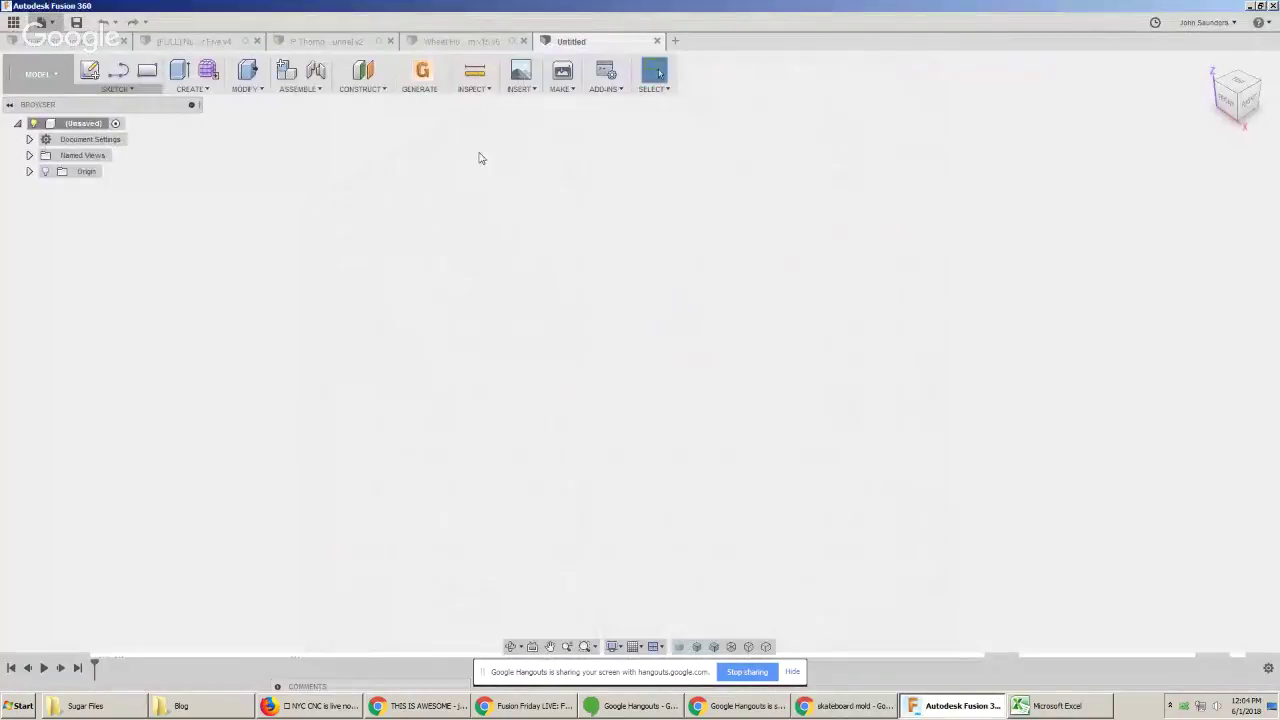
click(531, 90)
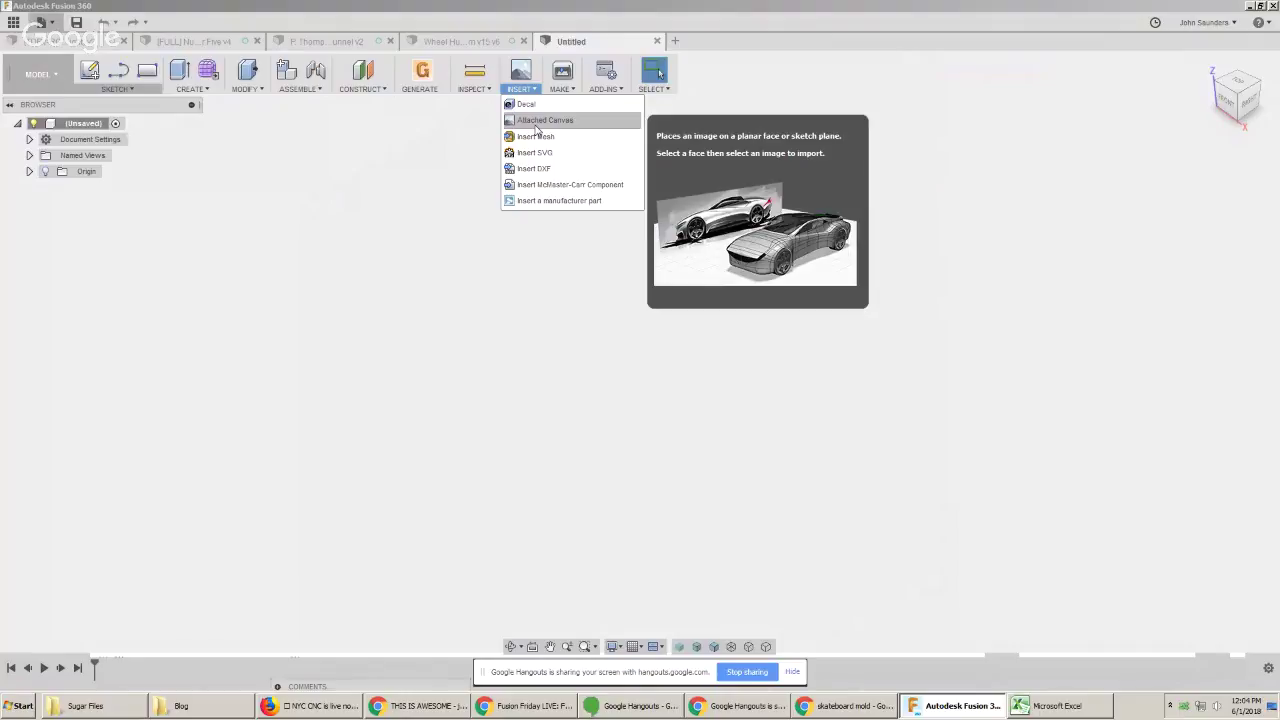
Attach Skateboard.jpg as a canvas on the XZ plane and confirm it
click(537, 121)
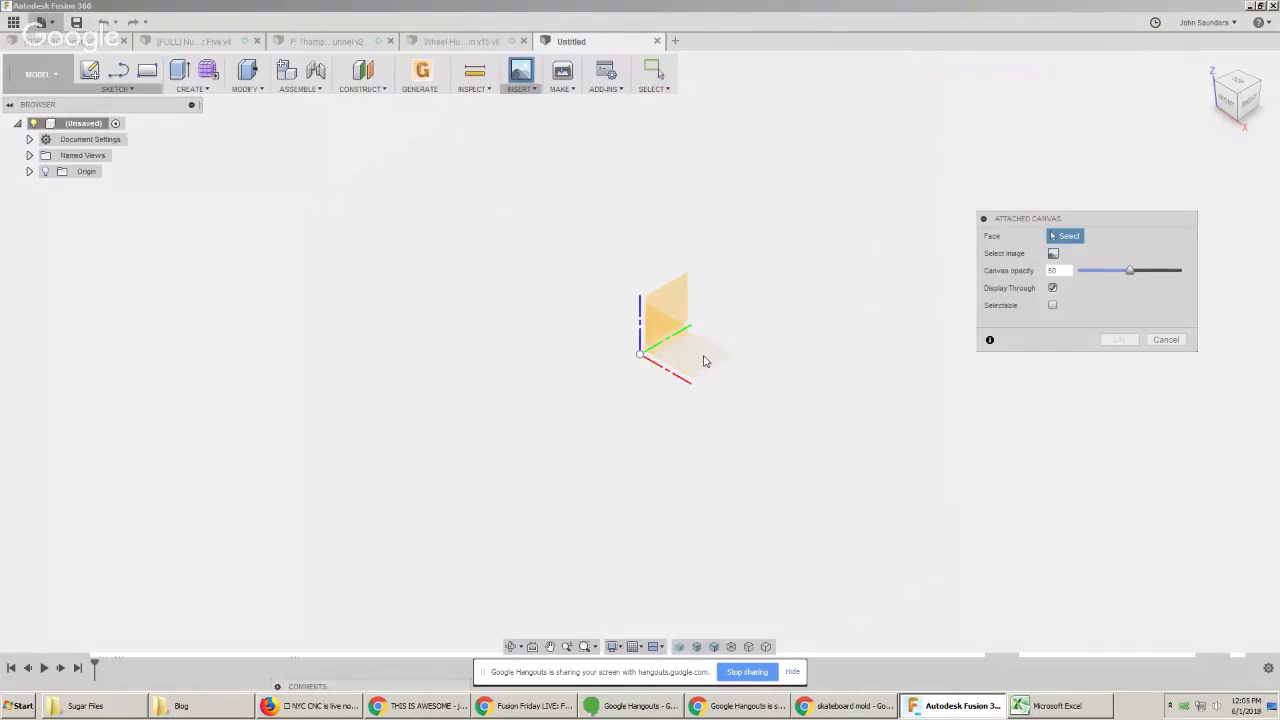
click(669, 343)
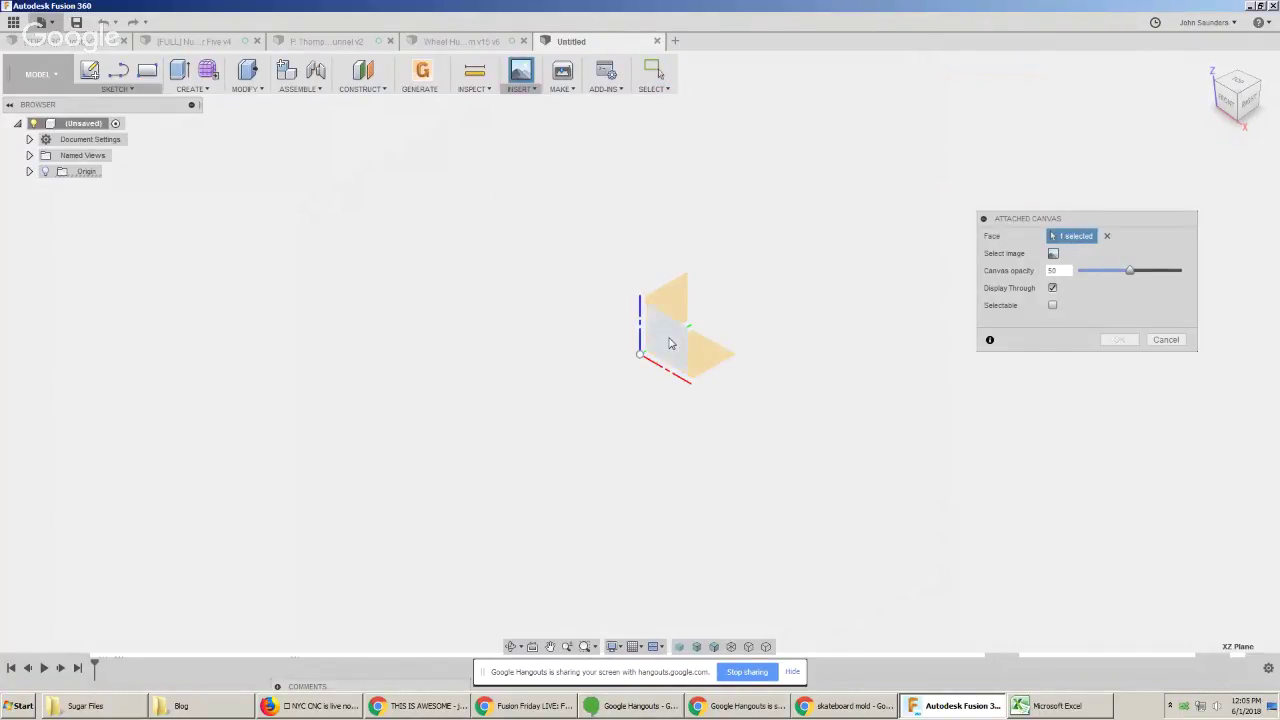
click(1053, 254)
text(st)
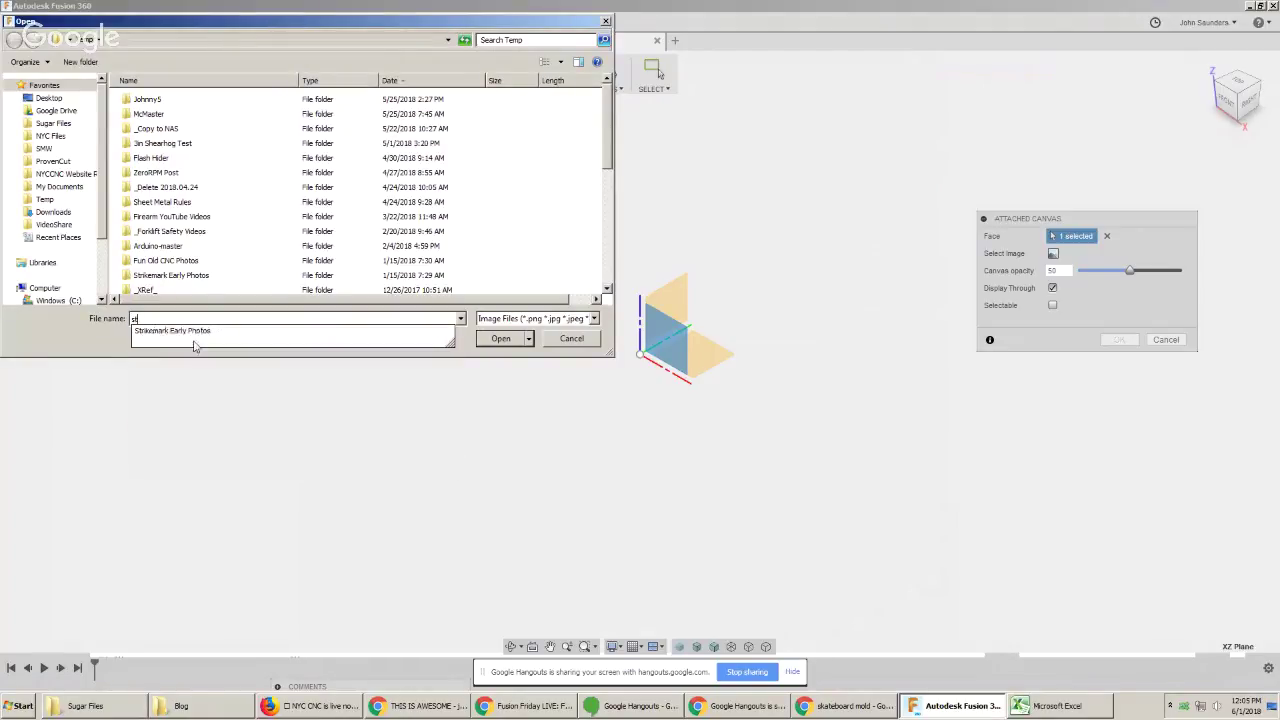
key(BackSpace)
text(k)
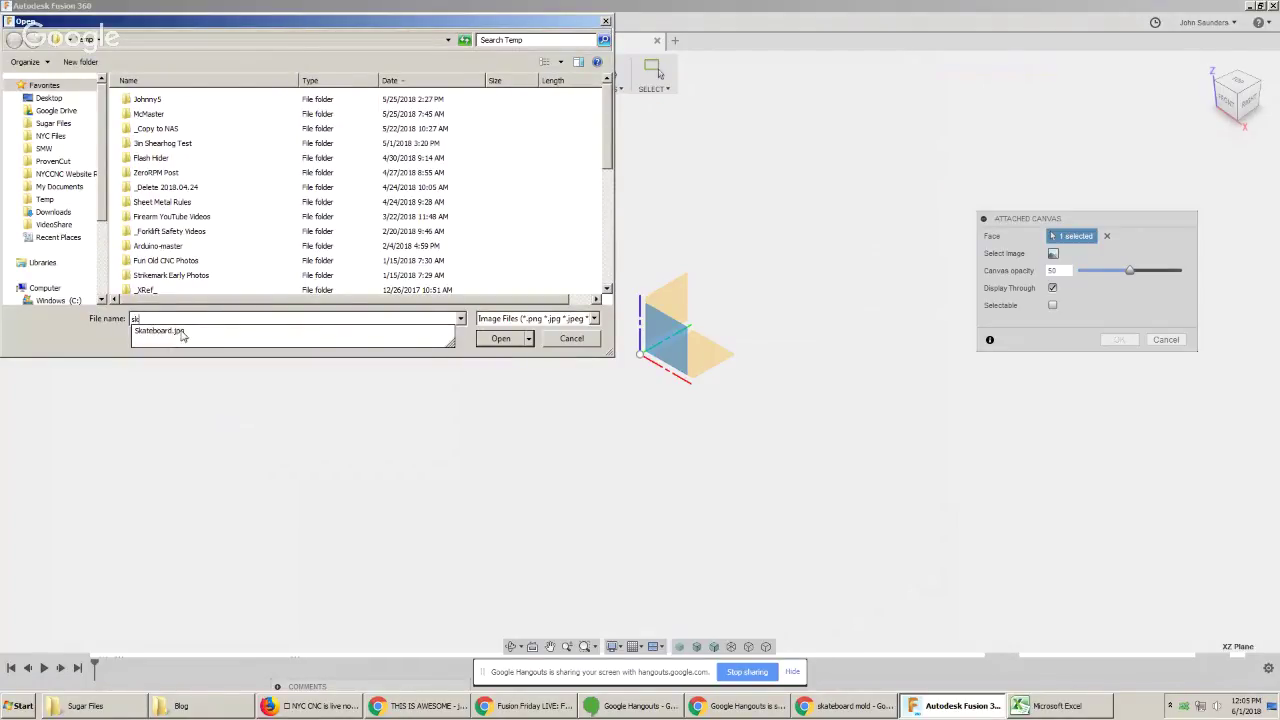
click(182, 332)
click(500, 338)
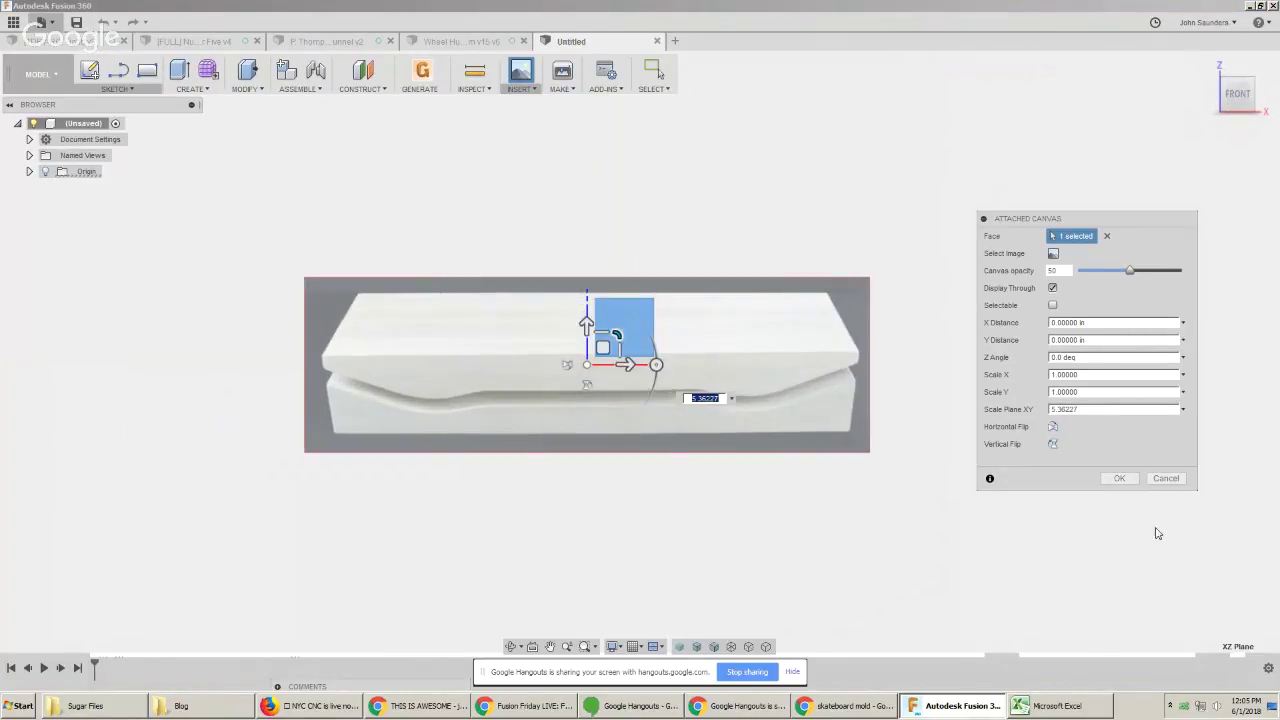
click(1119, 478)
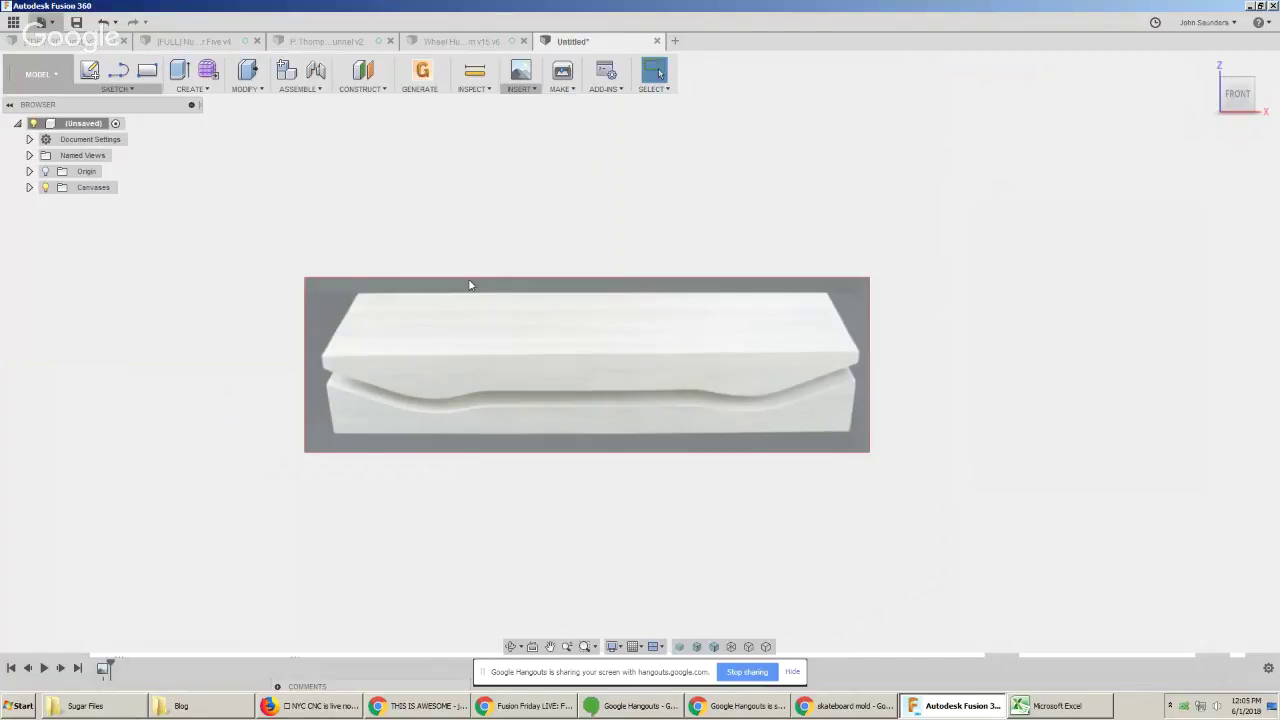
scroll(300, 410, up, 2)
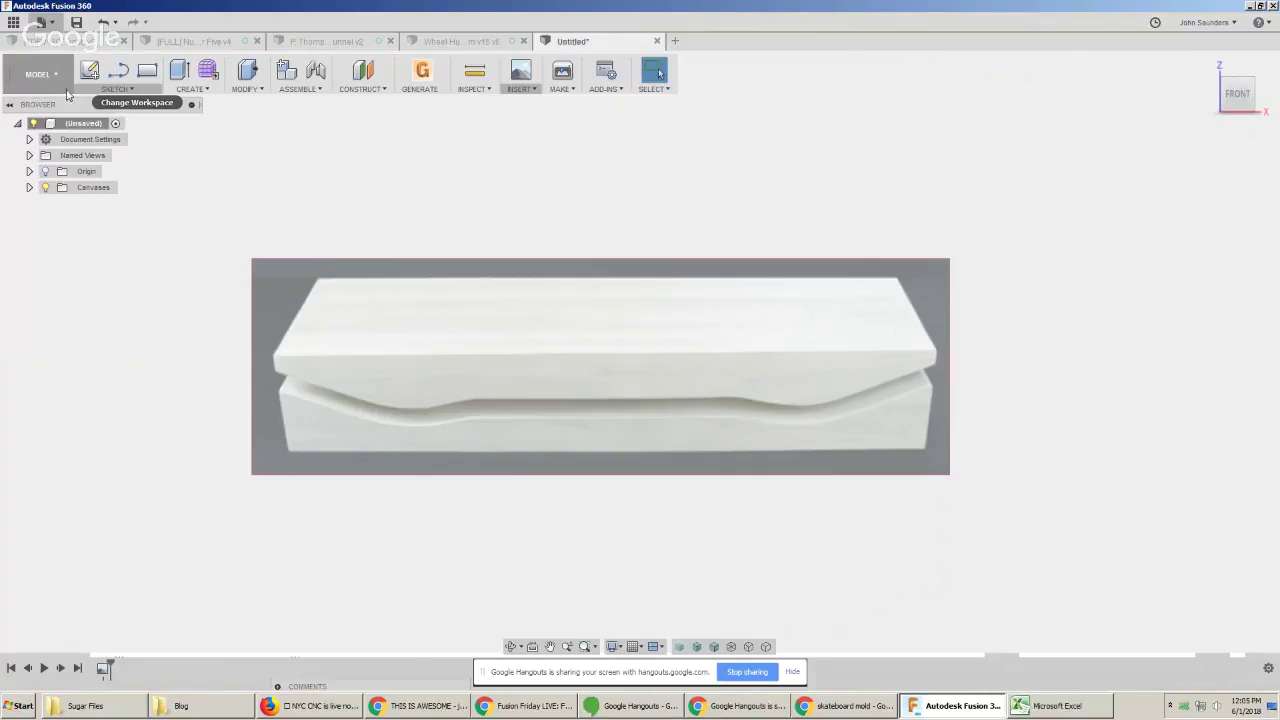
click(127, 91)
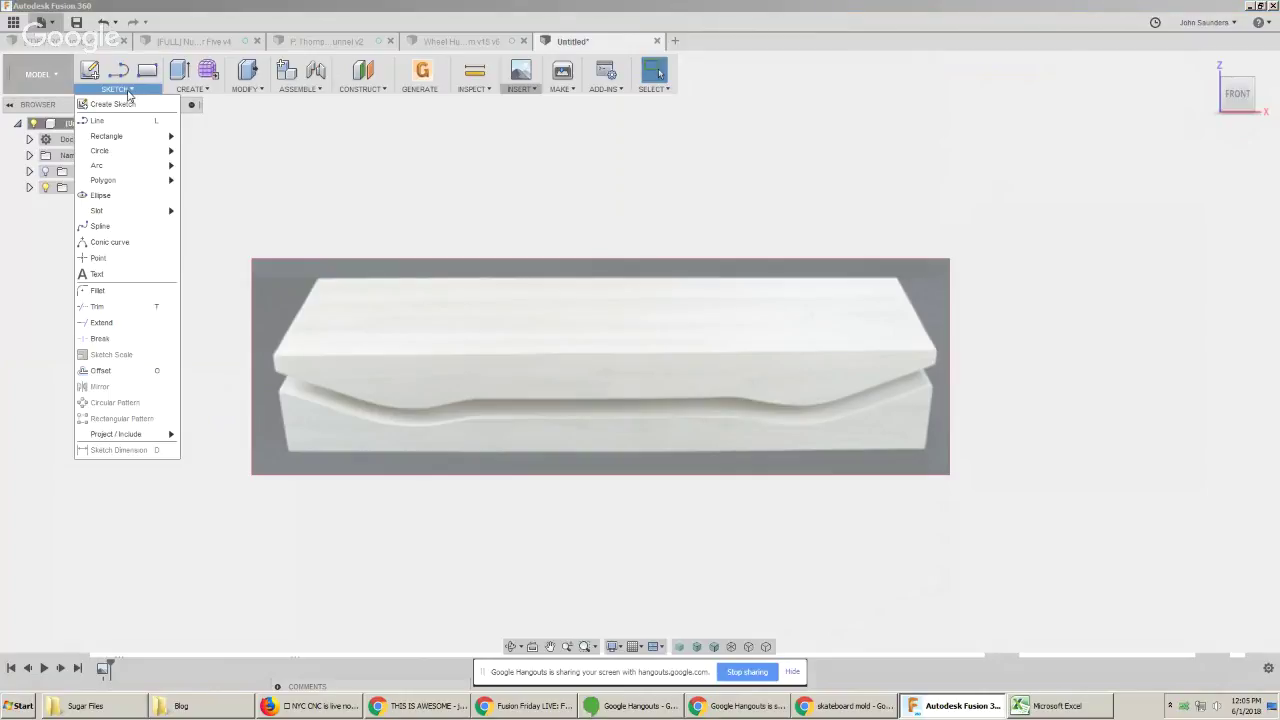
Start a spline on the front plane with four points from the block's left end
click(116, 227)
click(645, 325)
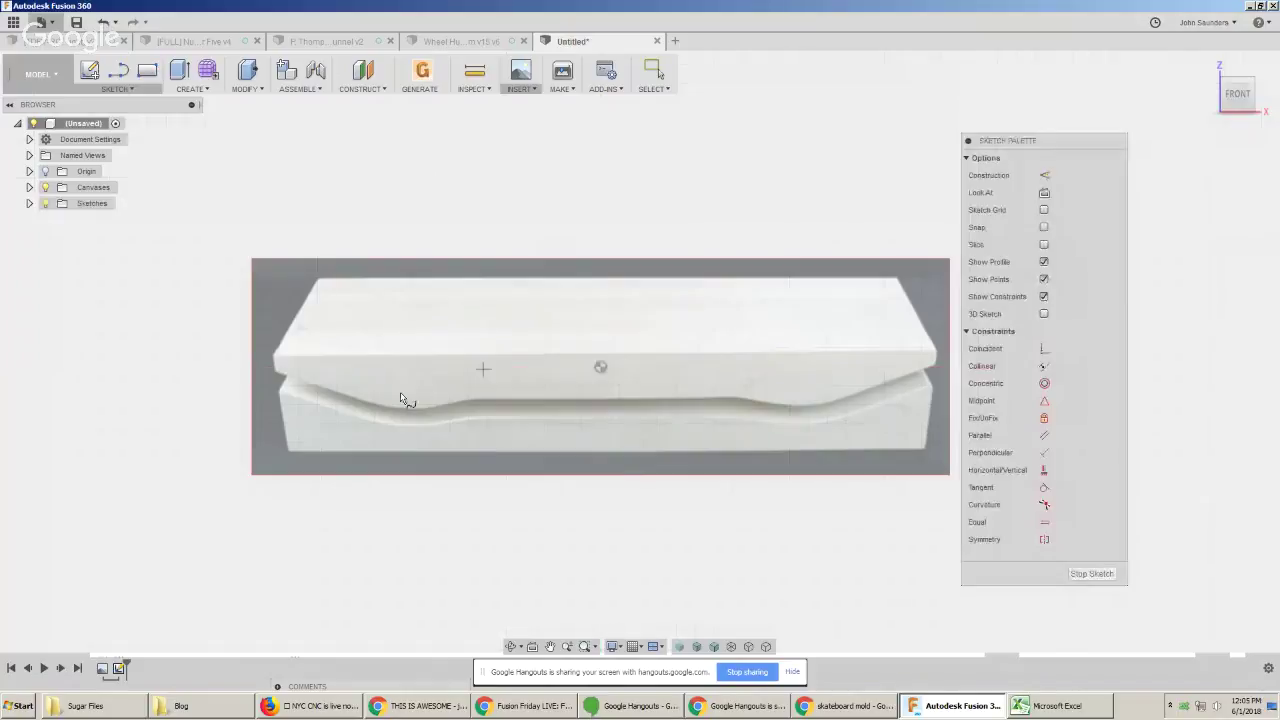
scroll(280, 392, up, 3)
click(274, 388)
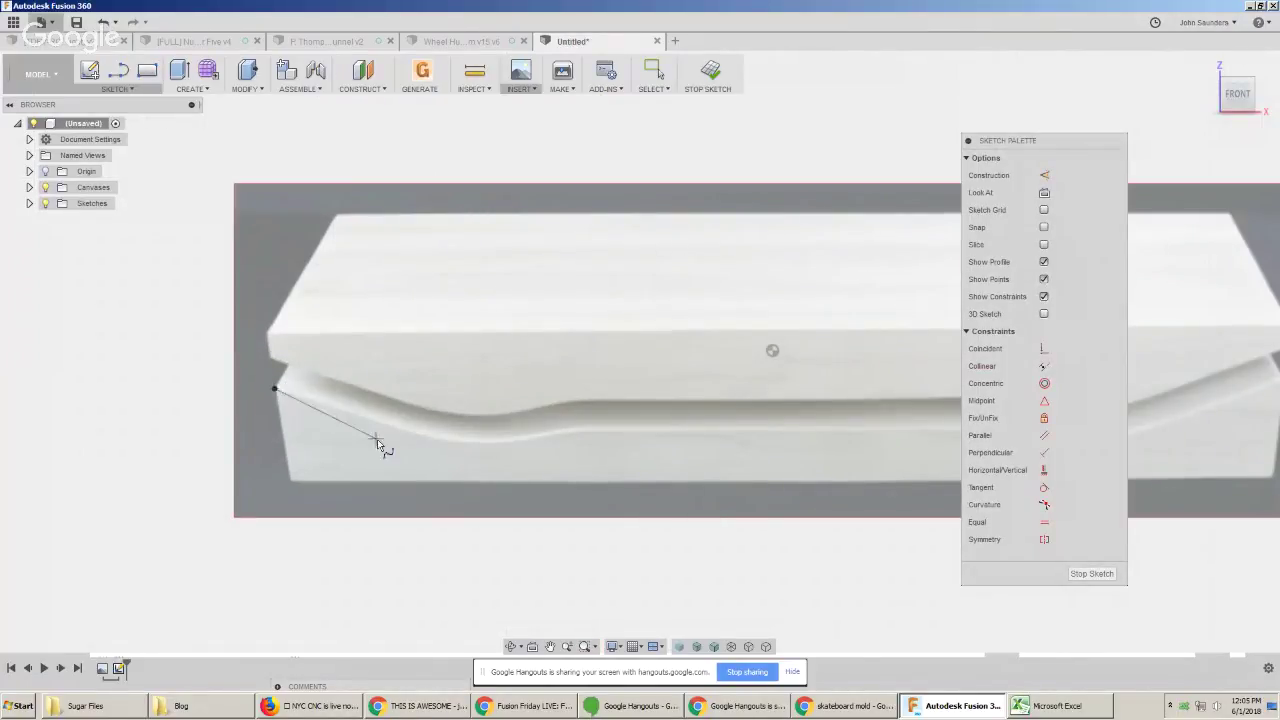
click(432, 438)
click(512, 440)
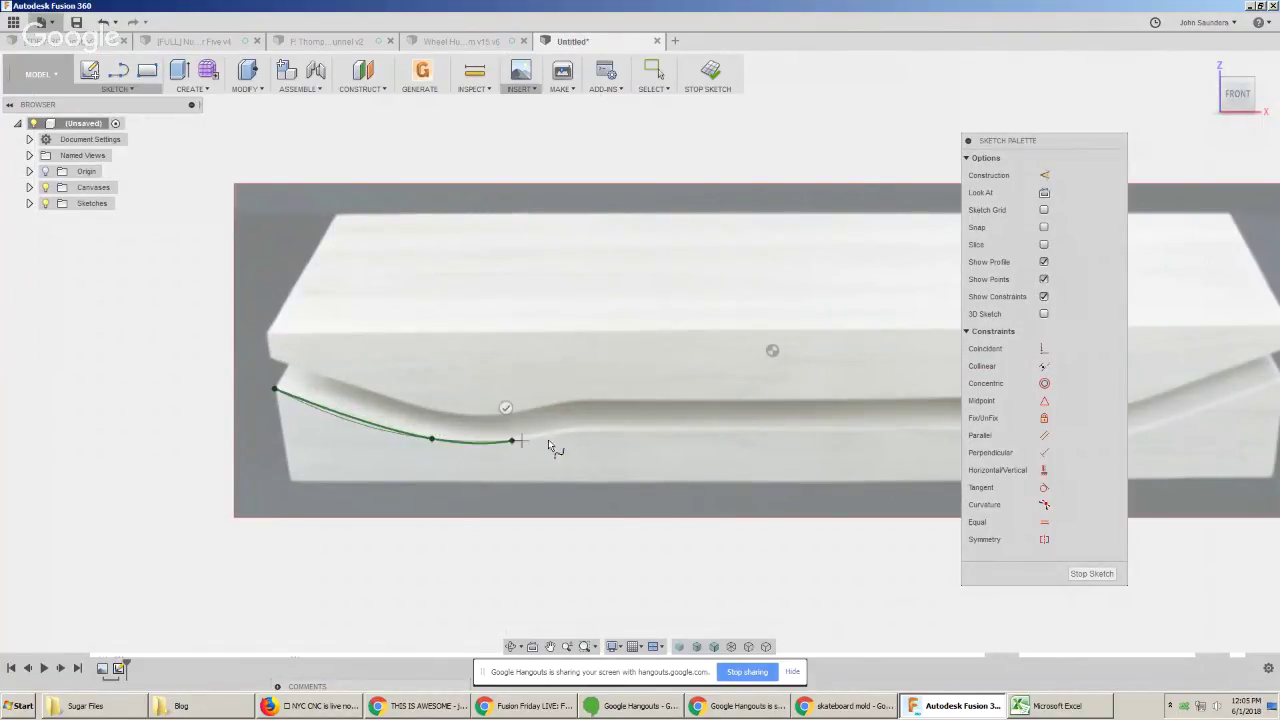
click(578, 429)
Continue the spline along the edge to the block's right end and finish it
middle_drag(899, 452, 612, 464)
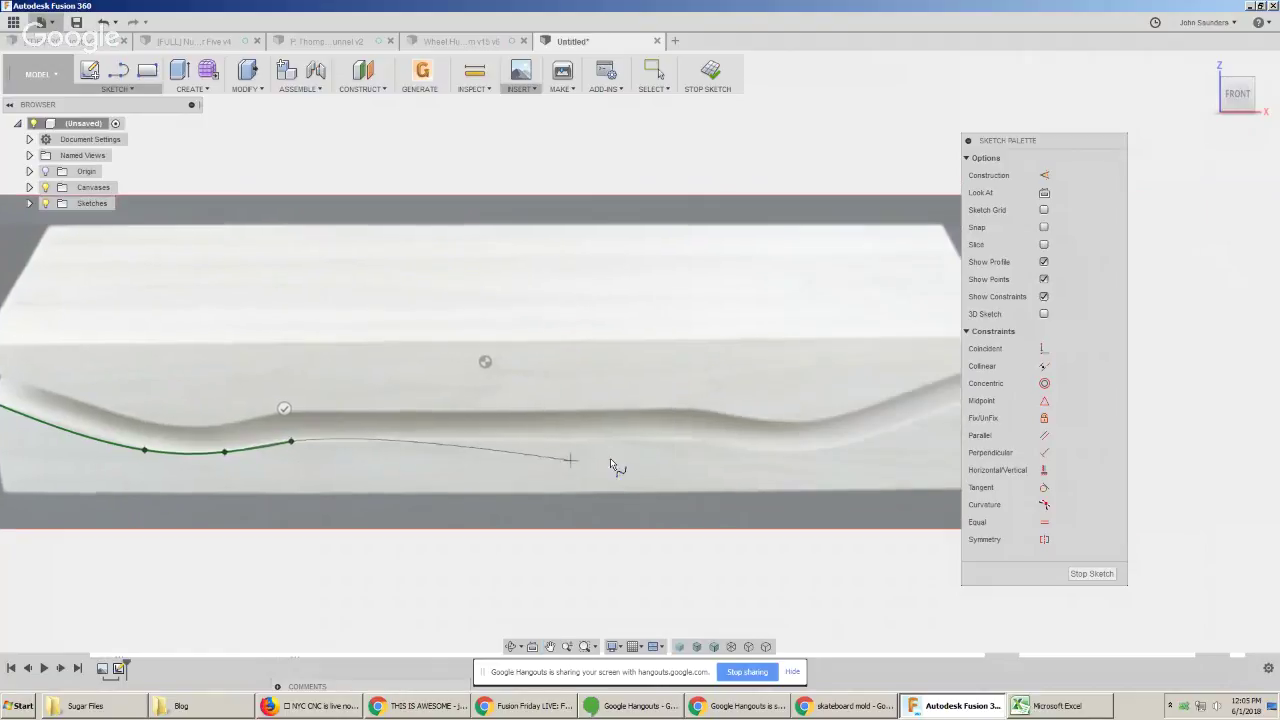
click(696, 441)
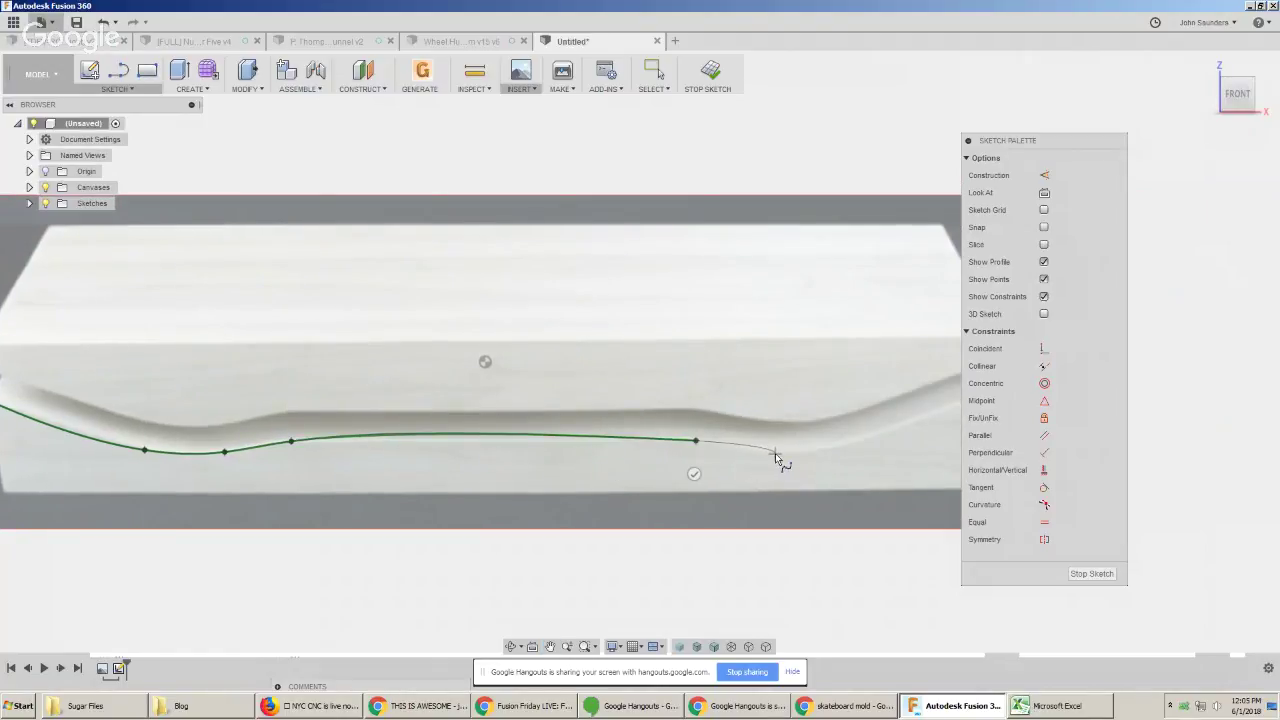
scroll(788, 455, down, 2)
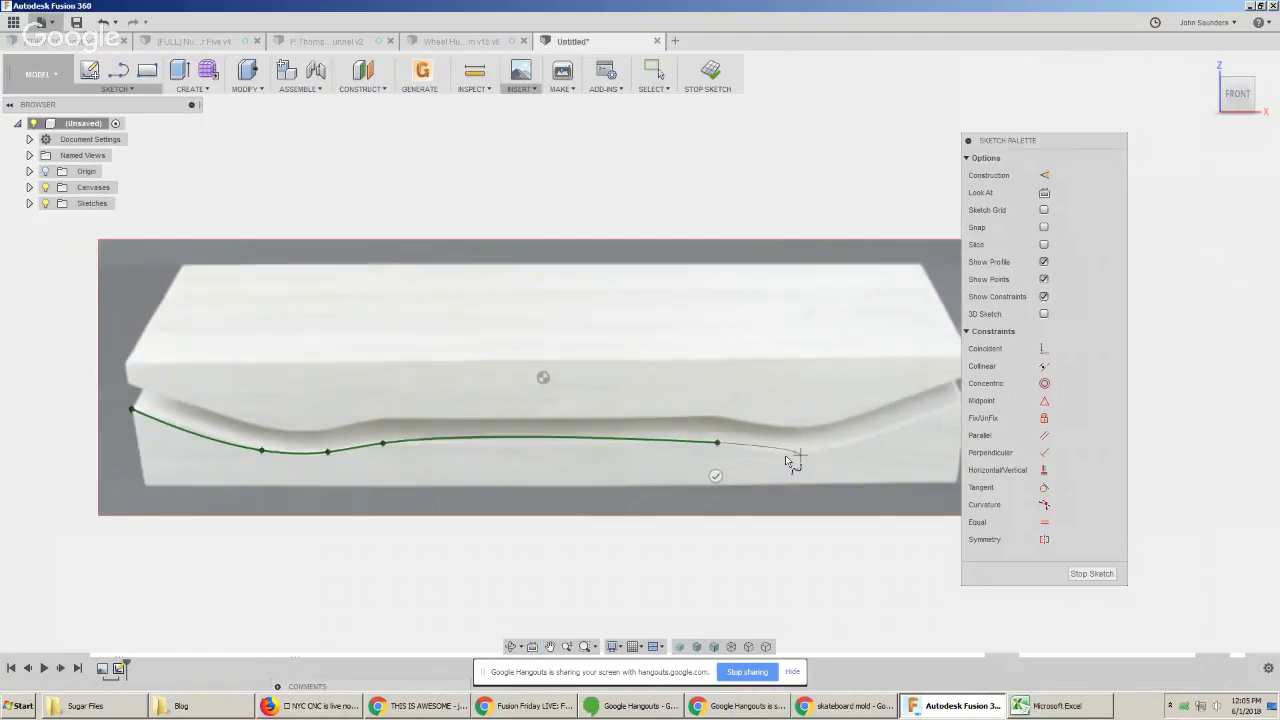
click(711, 463)
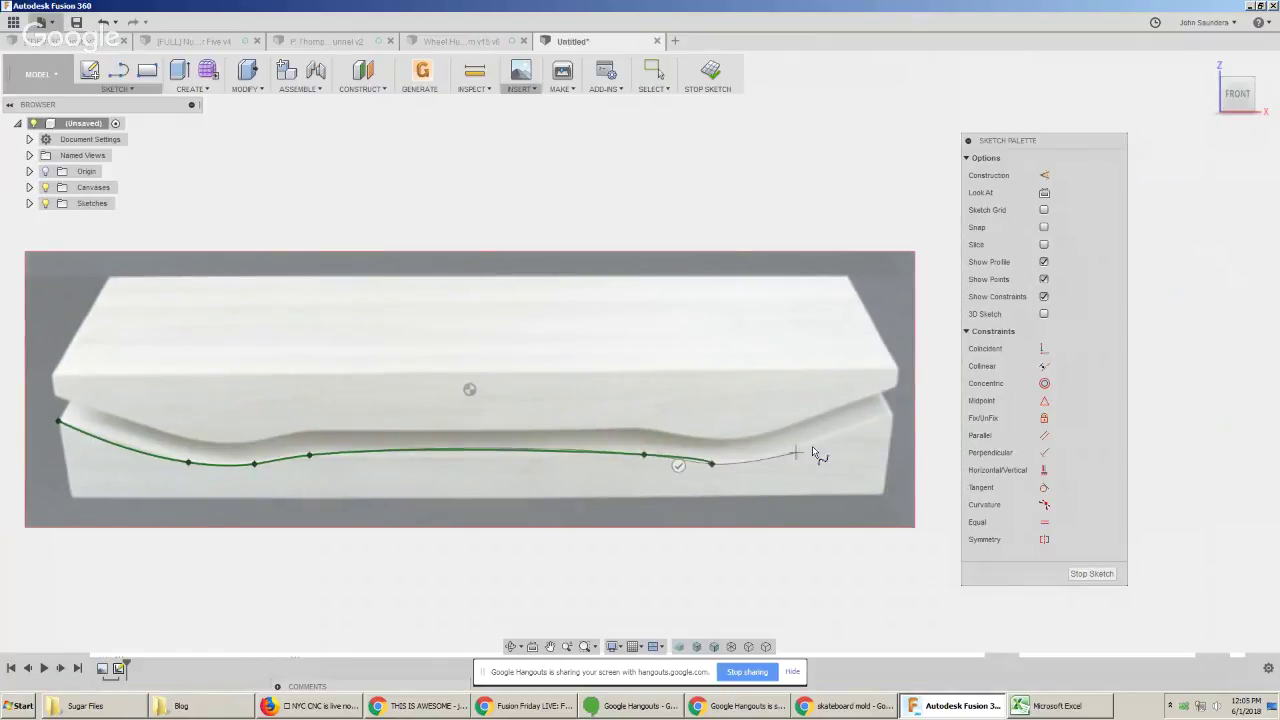
click(891, 414)
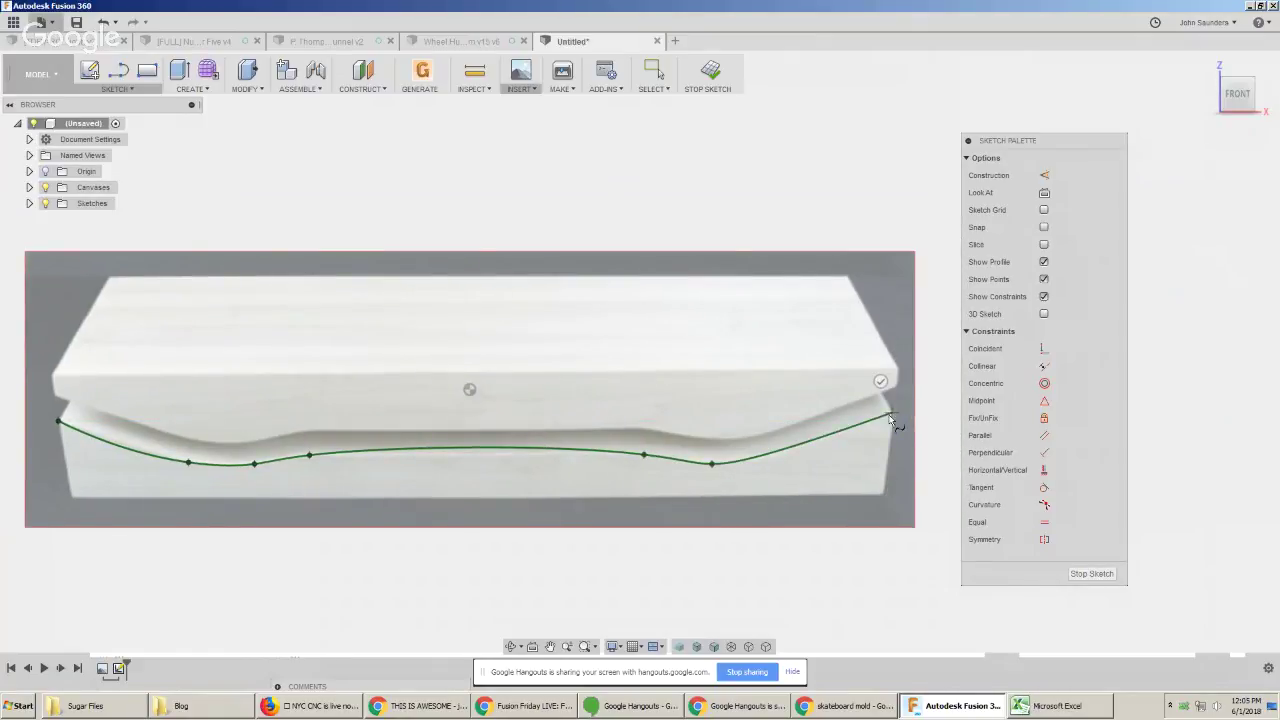
scroll(895, 410, down, 2)
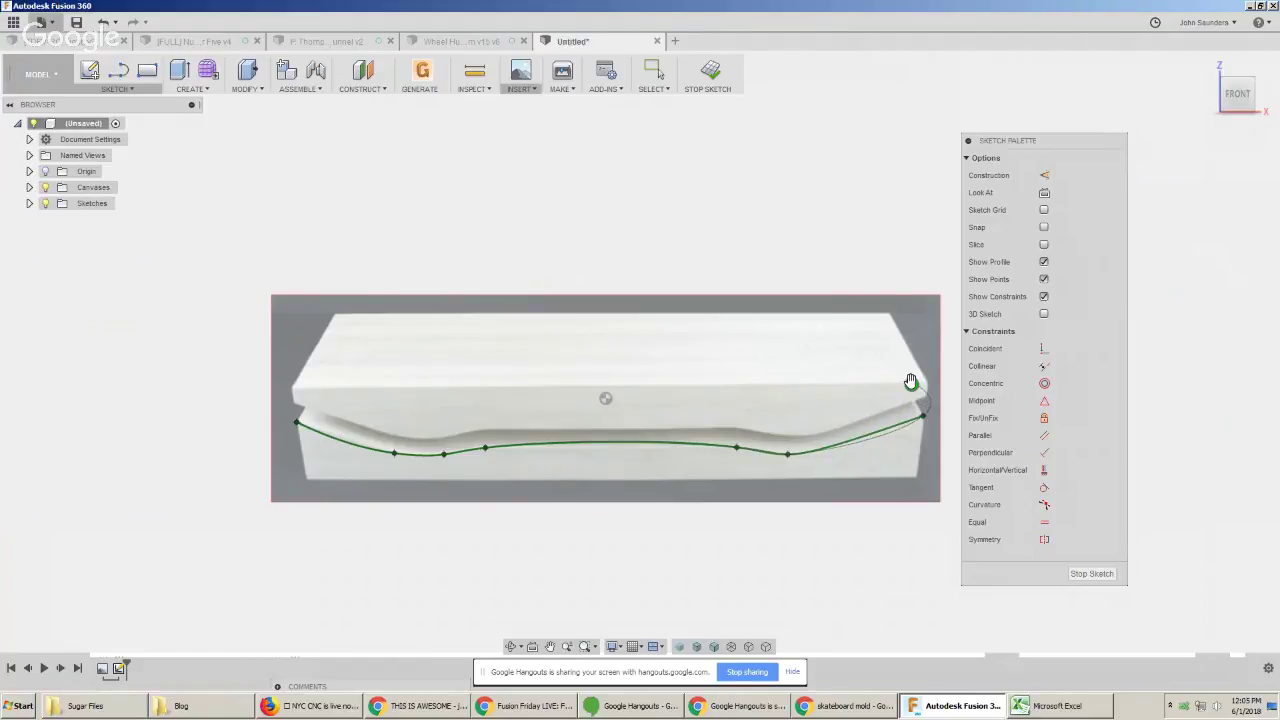
key(Return)
scroll(540, 395, up, 2)
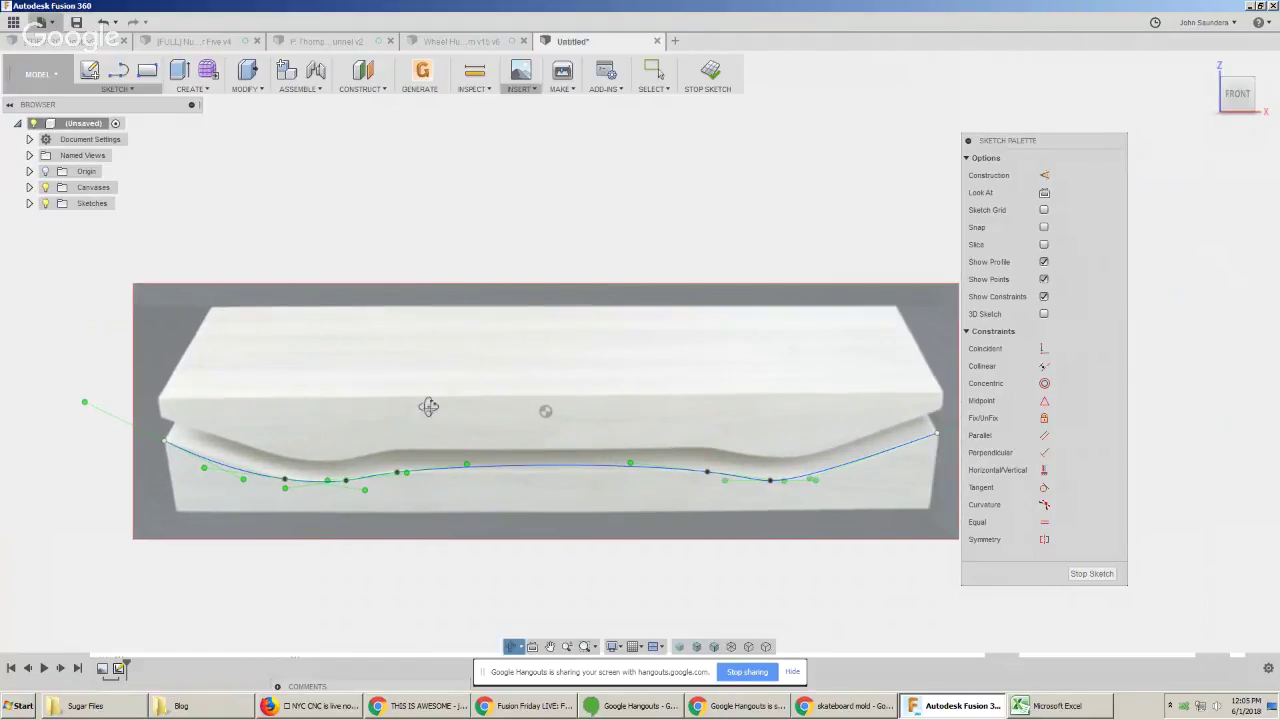
Smooth the spline's middle bend by dragging a fit point's tangent handle
scroll(483, 469, up, 2)
click(534, 469)
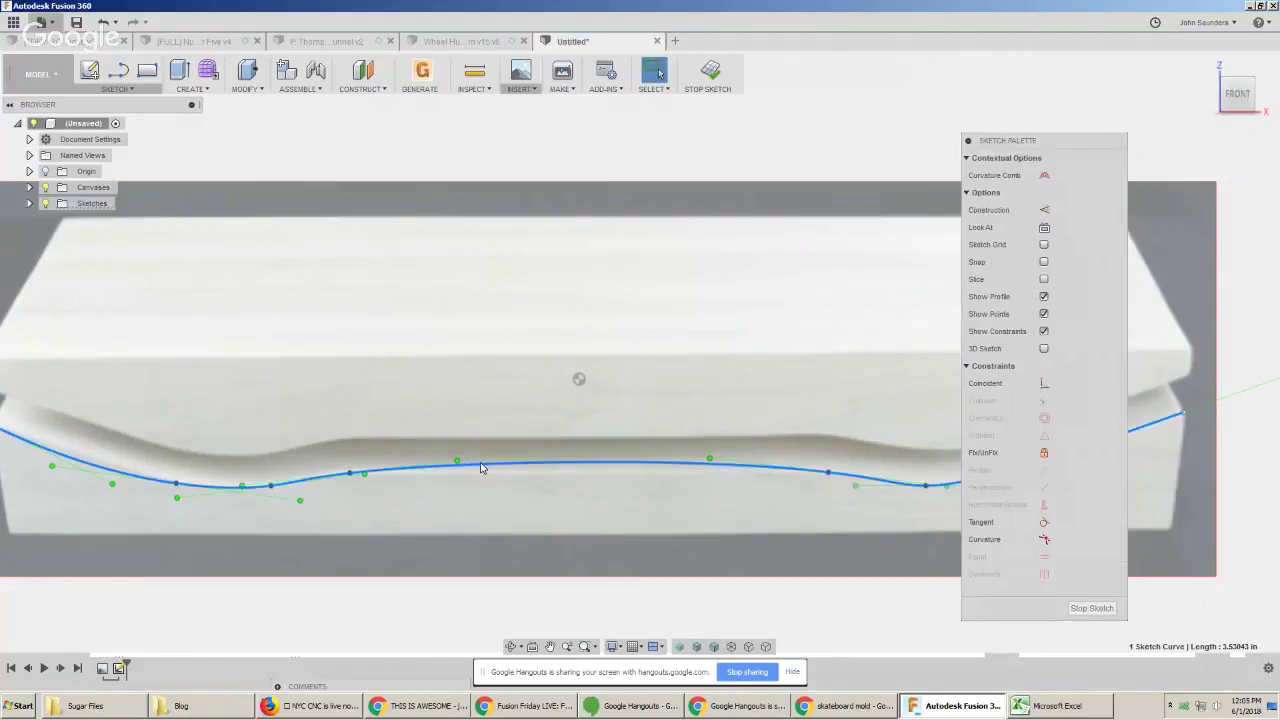
scroll(510, 472, down, 3)
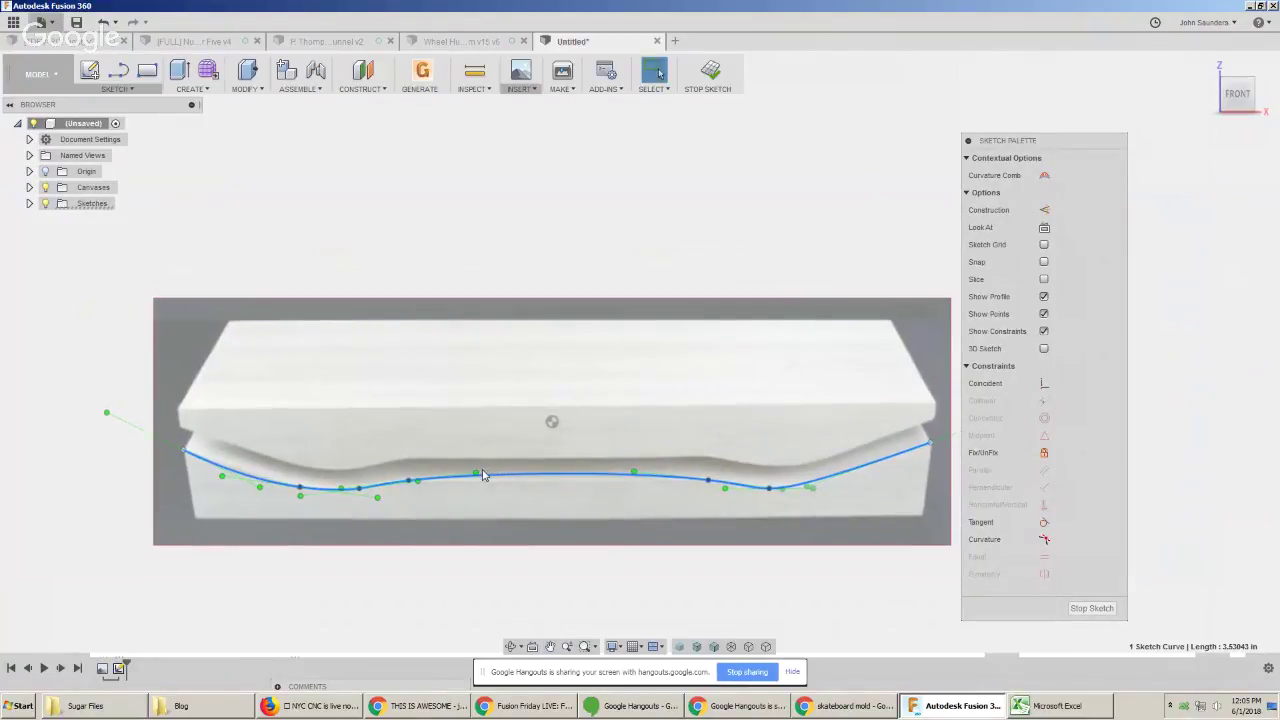
scroll(478, 476, up, 3)
middle_drag(426, 487, 488, 474)
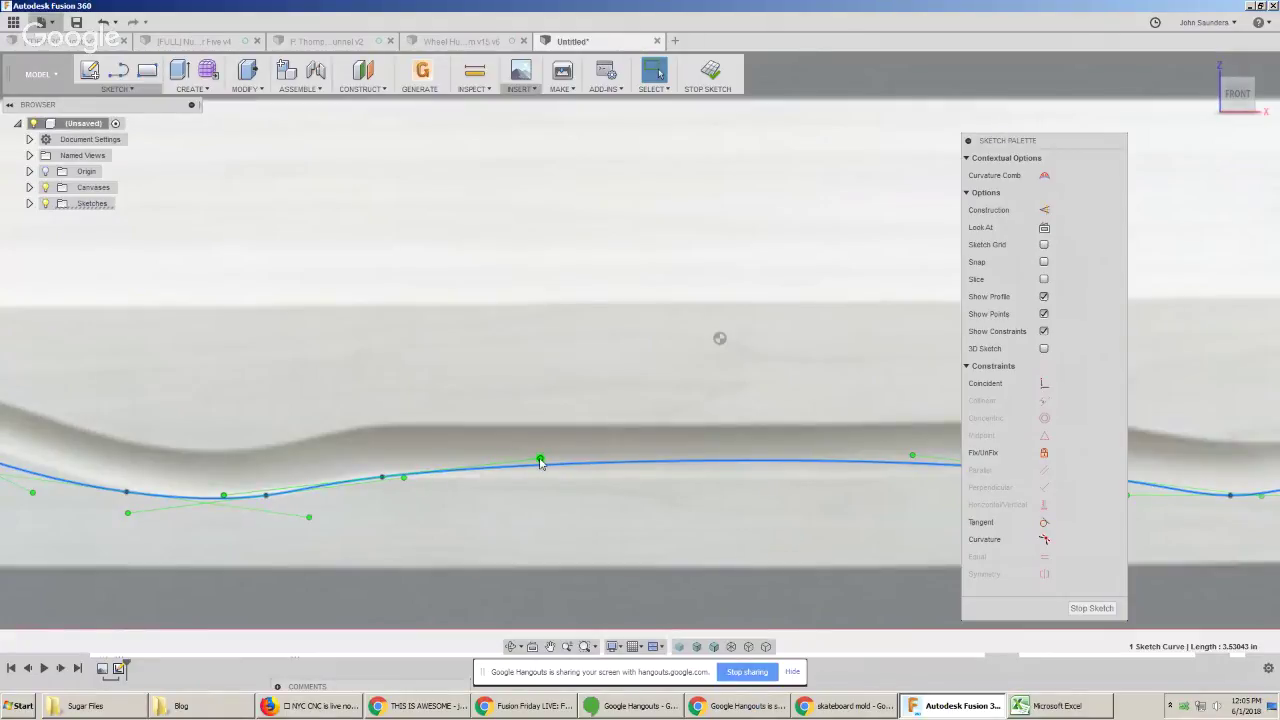
click(530, 462)
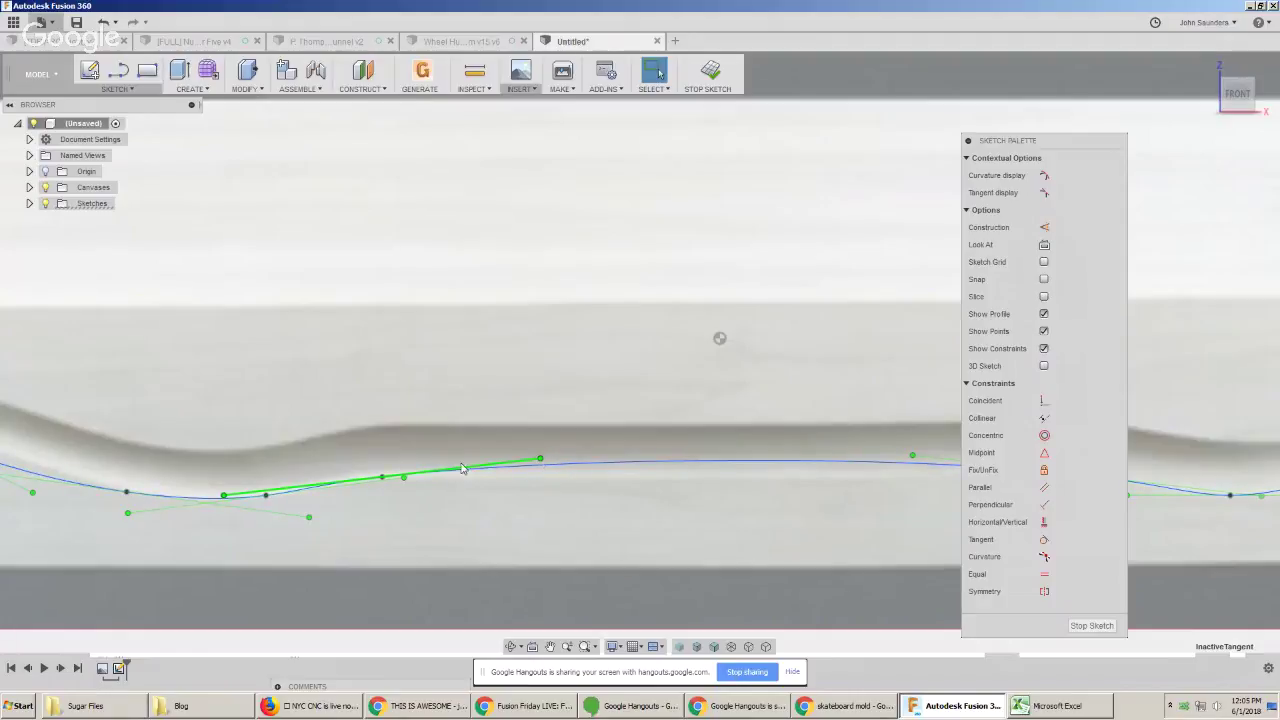
mouse_move(540, 461)
mouse_down()
mouse_move(442, 470)
mouse_move(443, 458)
mouse_move(479, 480)
mouse_up()
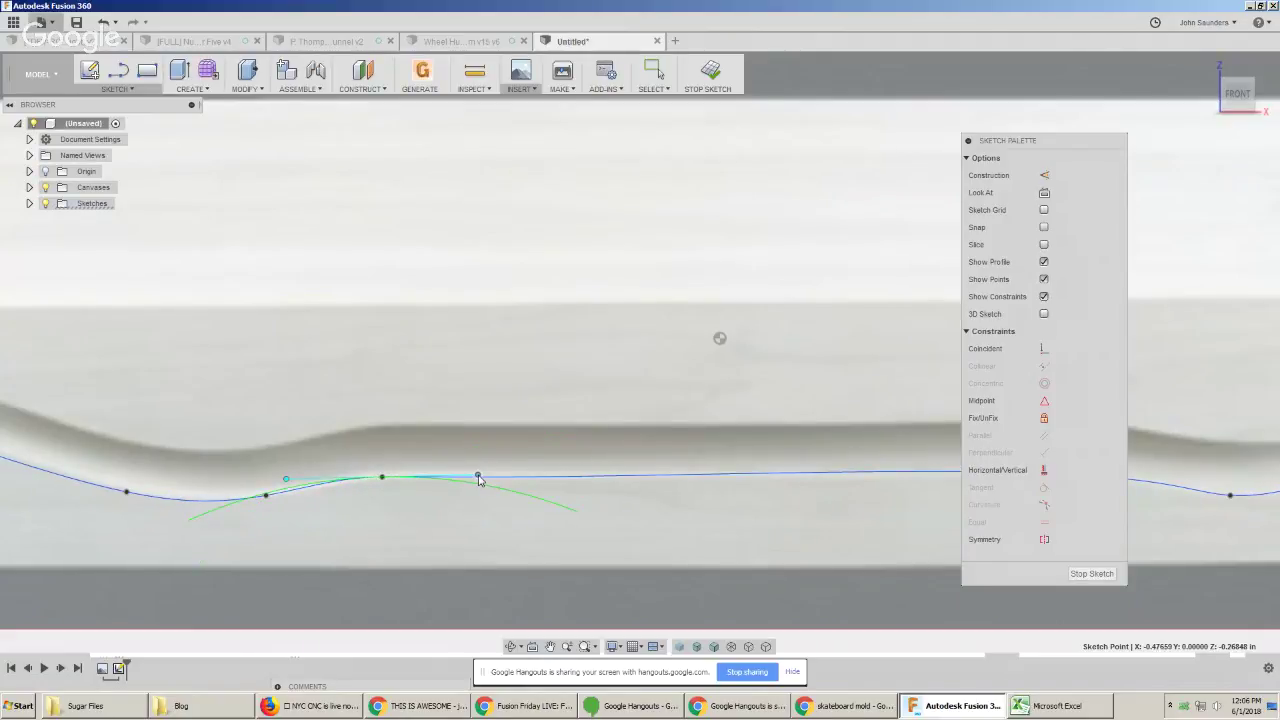
Stop the sketch, leaving the traced profile curve on the canvas
scroll(479, 480, down, 4)
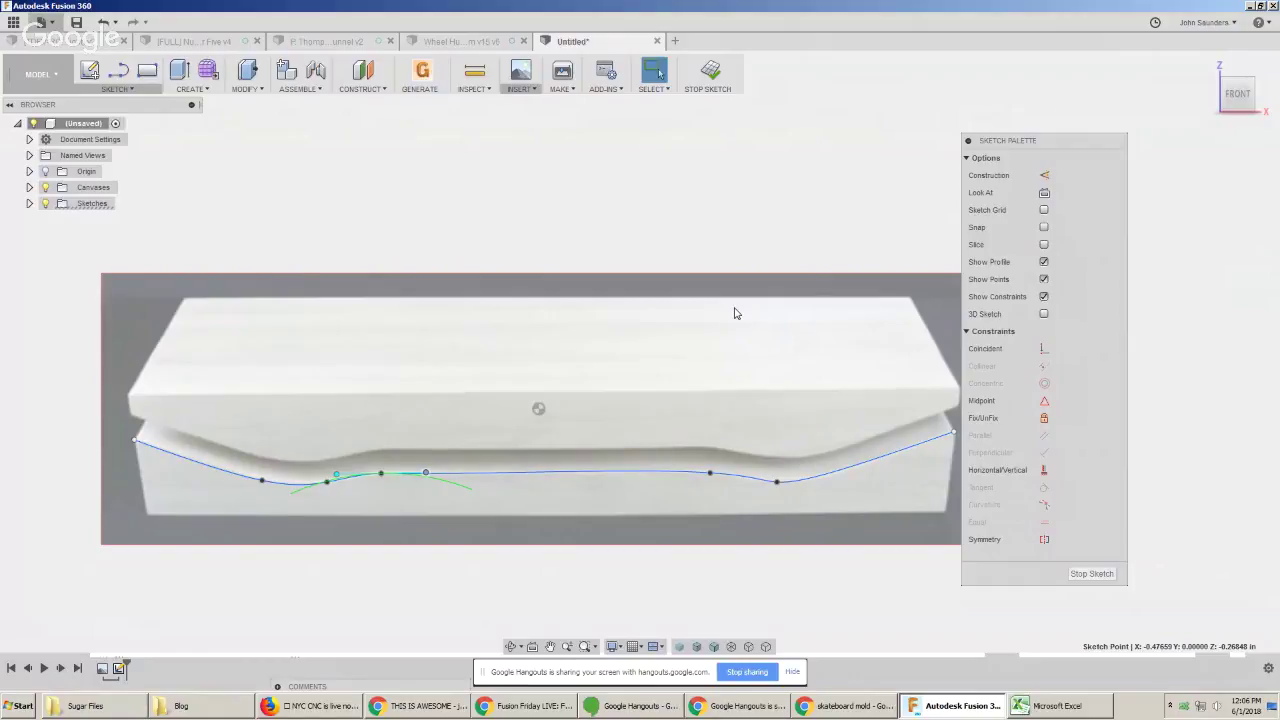
click(710, 72)
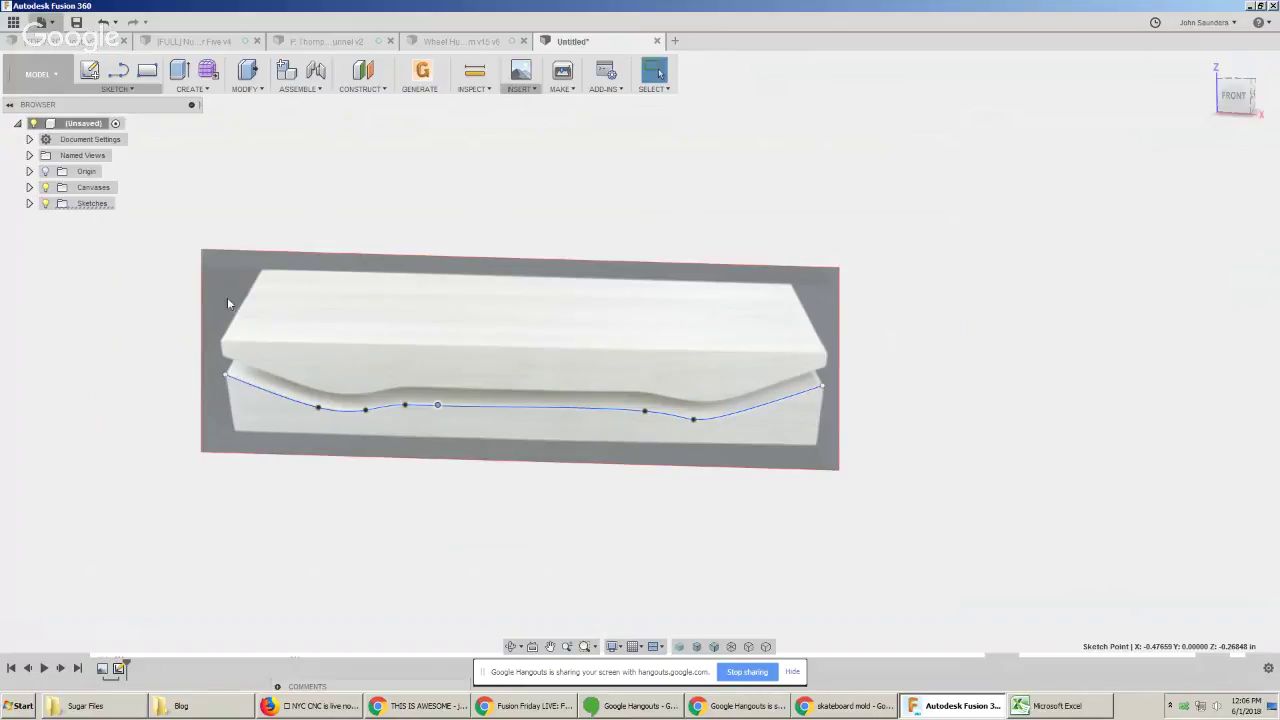
scroll(293, 421, up, 2)
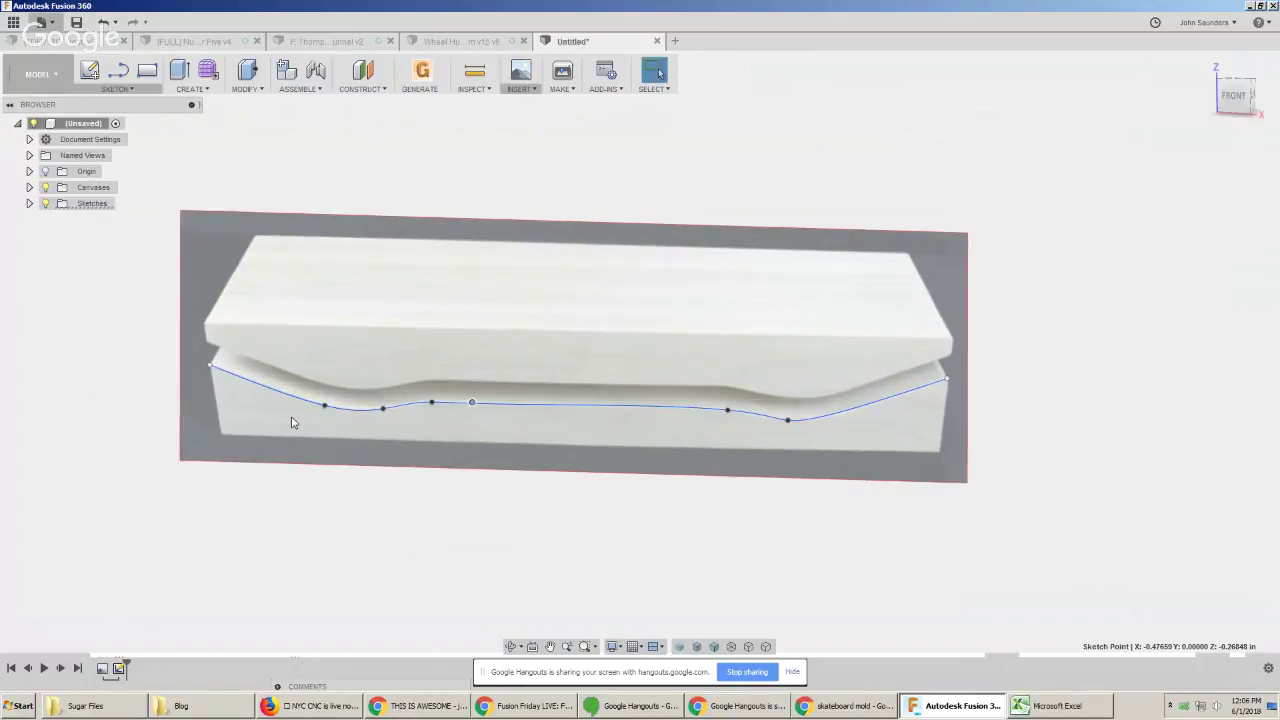
scroll(293, 421, up, 1)
Offset the traced spline a small negative distance to make a copy below it
text(sof)
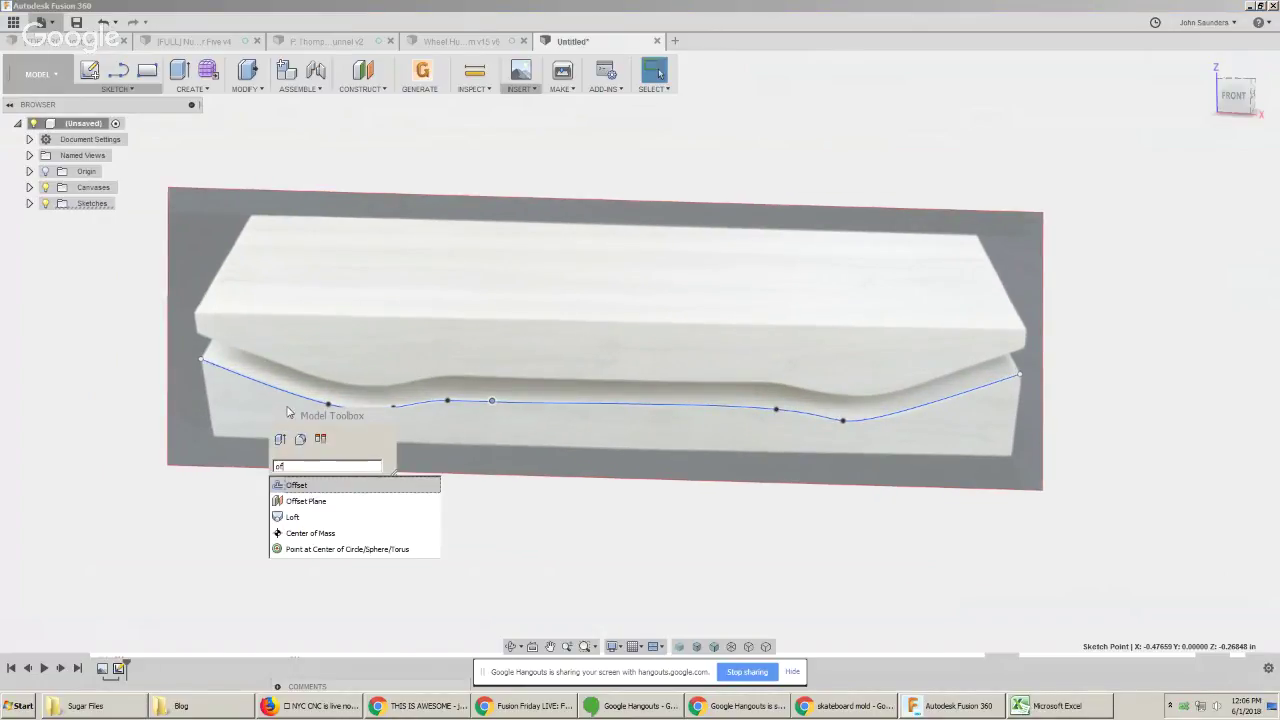
click(297, 486)
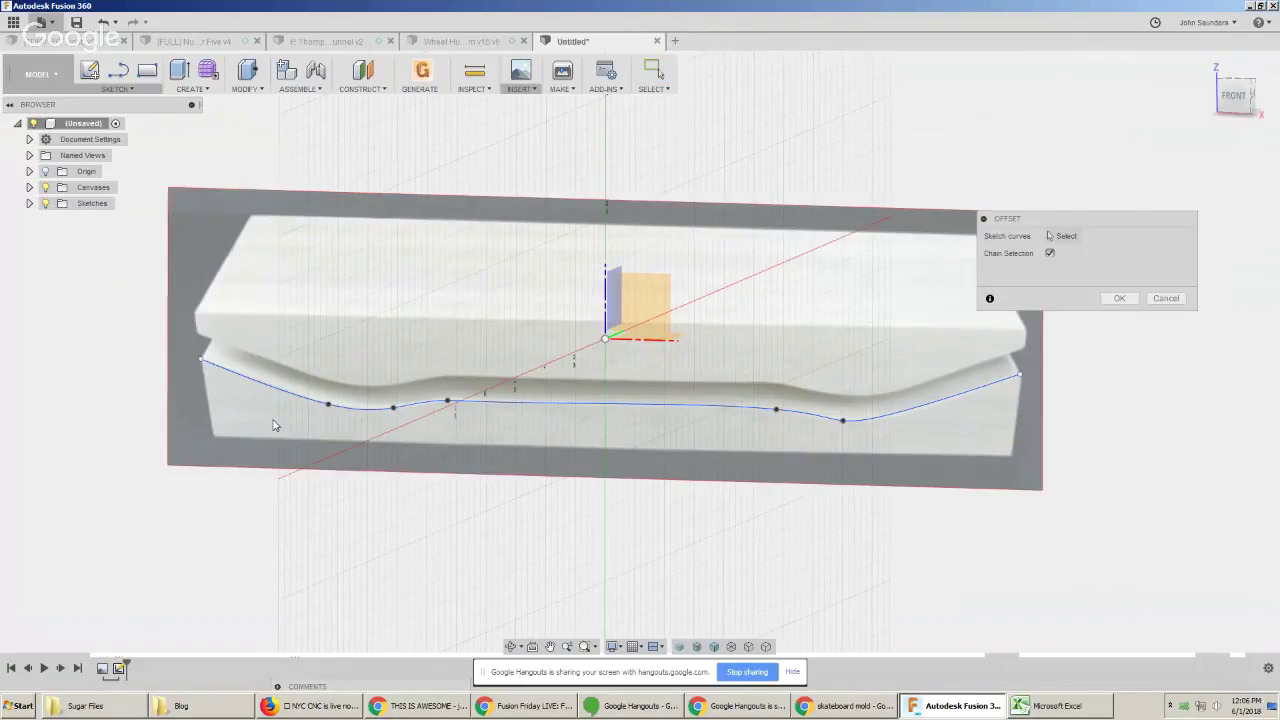
click(552, 404)
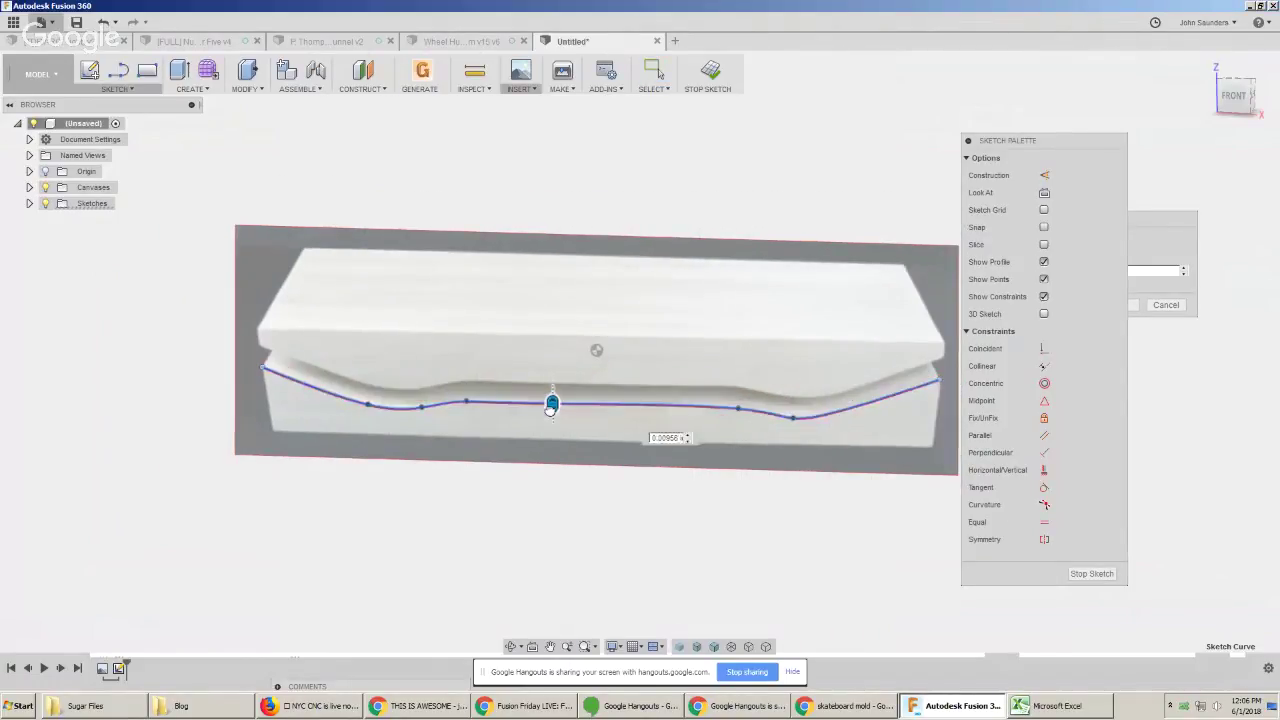
drag(552, 404, 552, 415)
key(Tab)
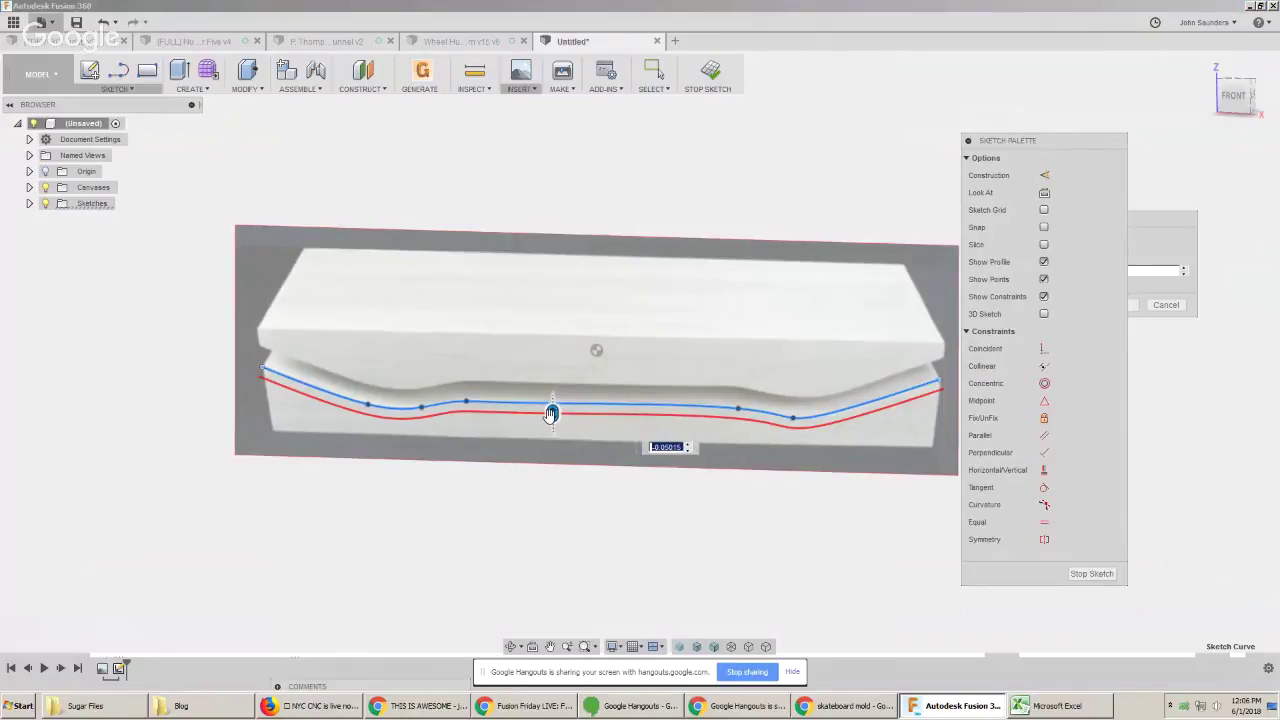
text(-.25)
key(Return)
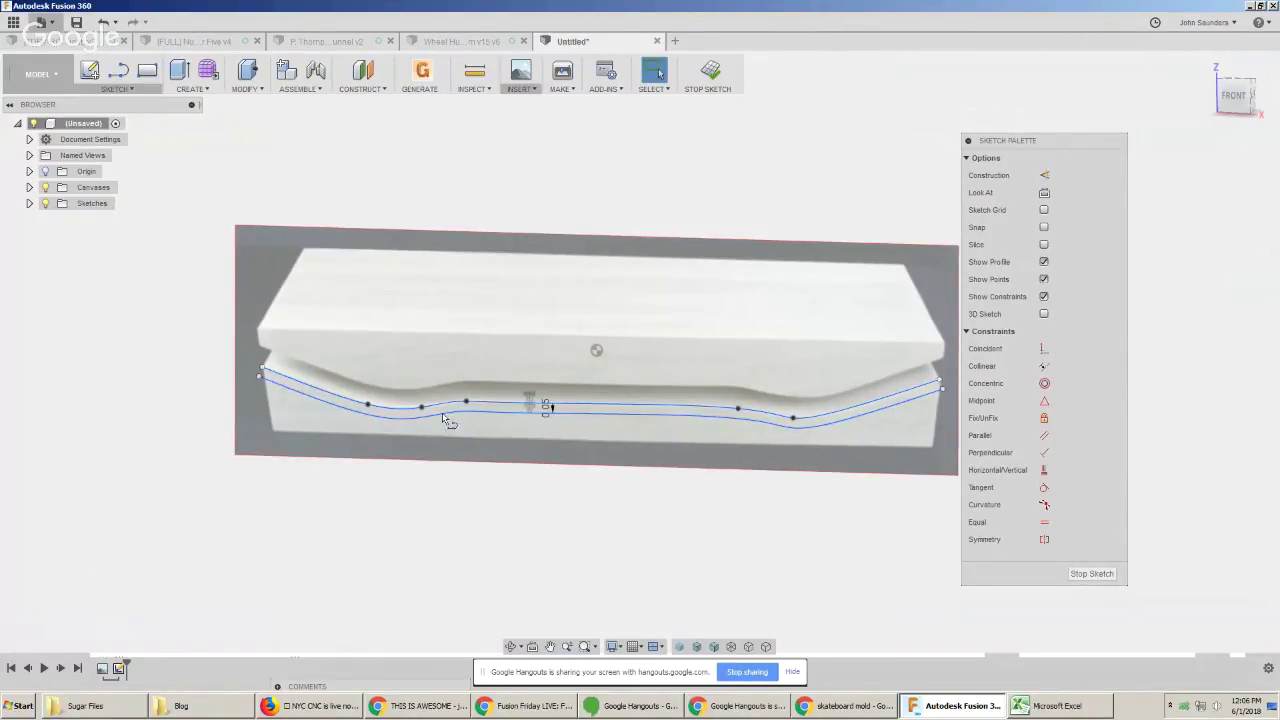
Join the curve ends with lines to close the thin strip, and select it for extrusion
key(l)
click(261, 371)
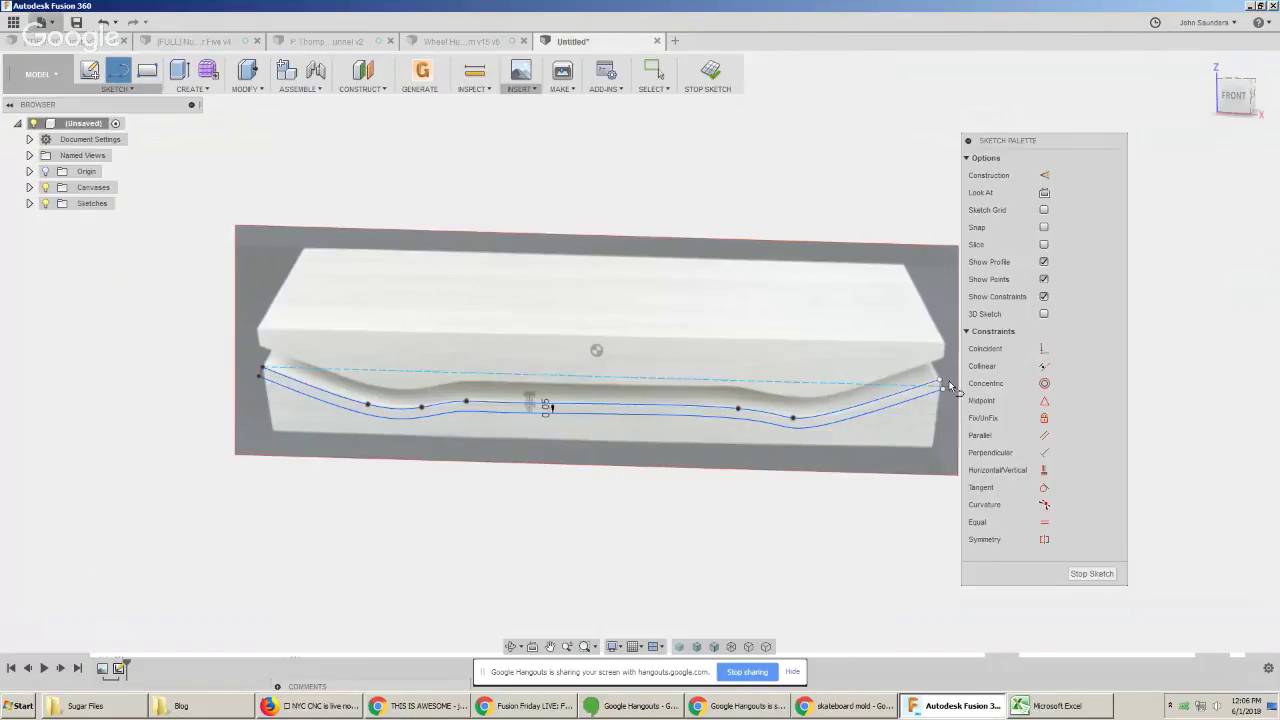
key(e)
click(835, 420)
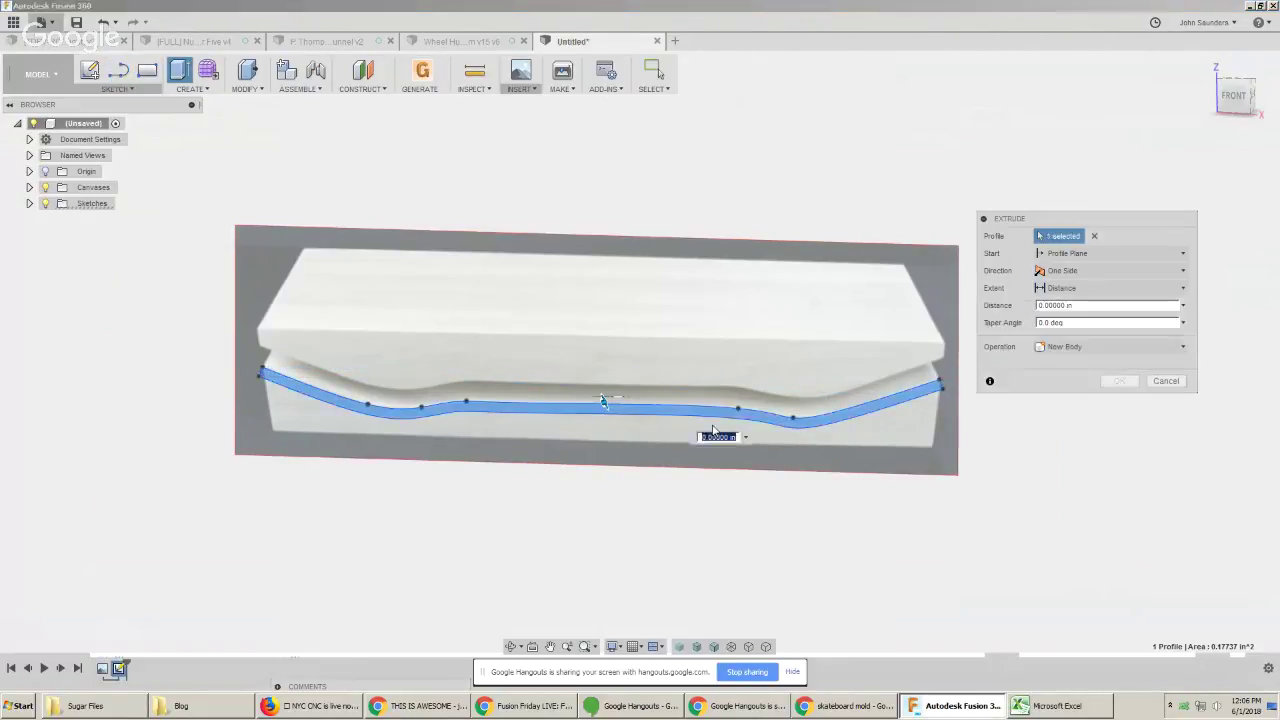
Extrude the strip 0.9 in into a new body, hide the canvas, and orbit around it
drag(735, 345, 768, 331)
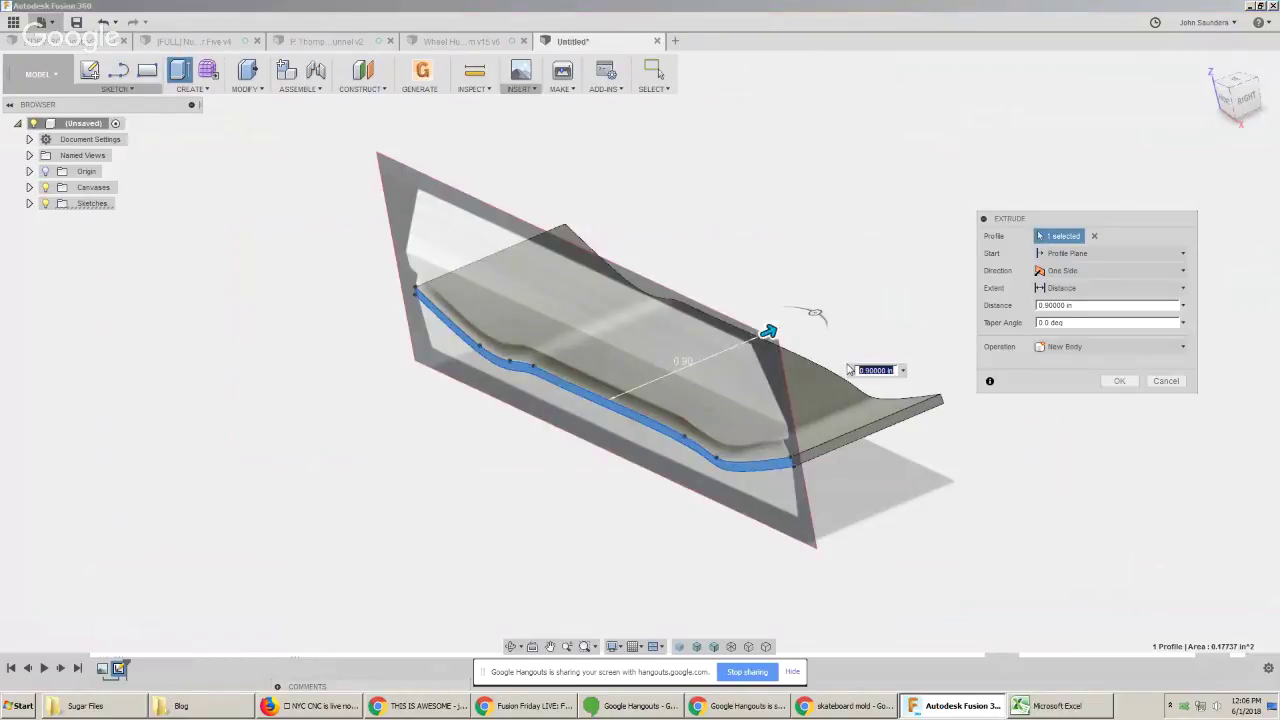
click(1119, 381)
click(45, 203)
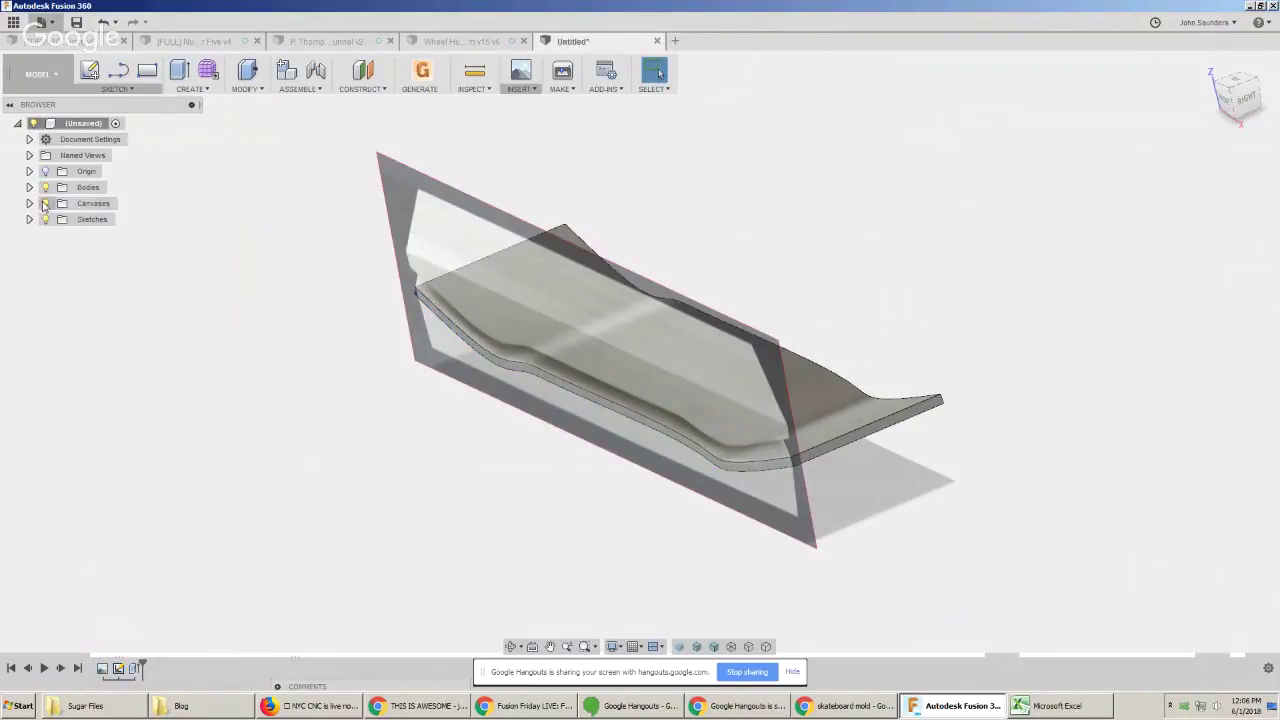
shift+middle_drag(198, 248, 670, 381)
scroll(640, 428, down, 2)
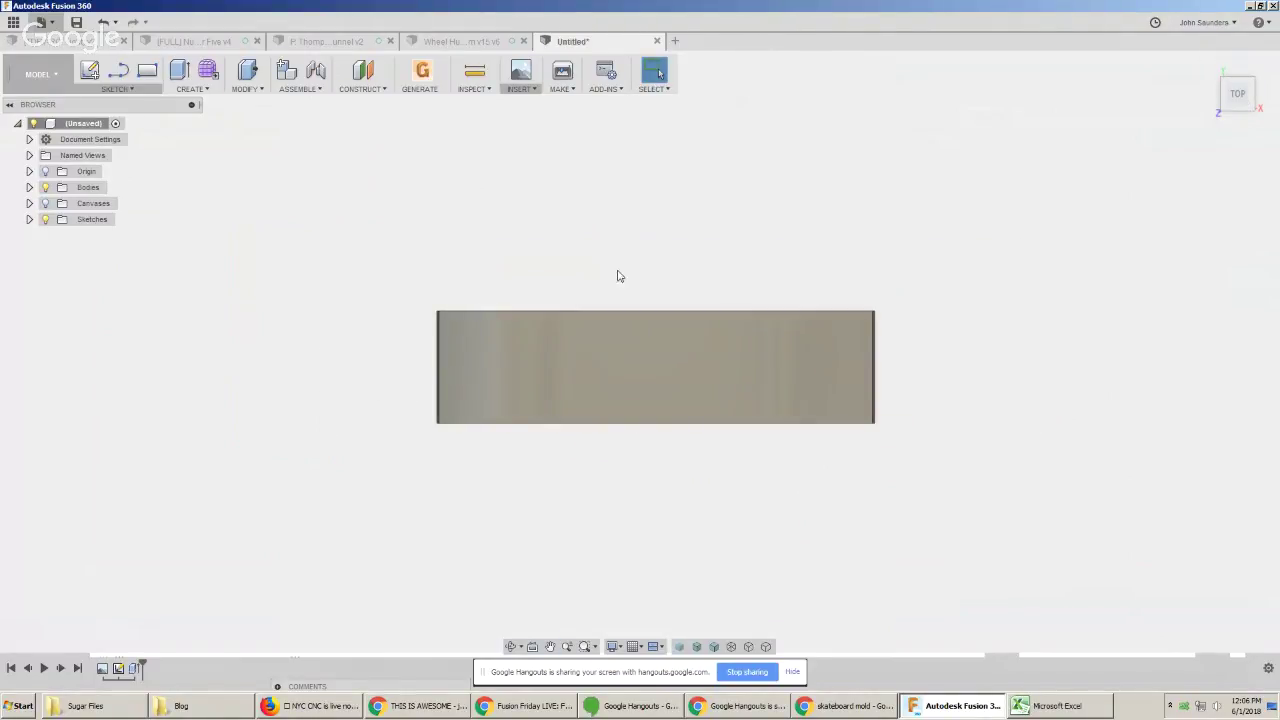
shift+middle_drag(240, 258, 265, 288)
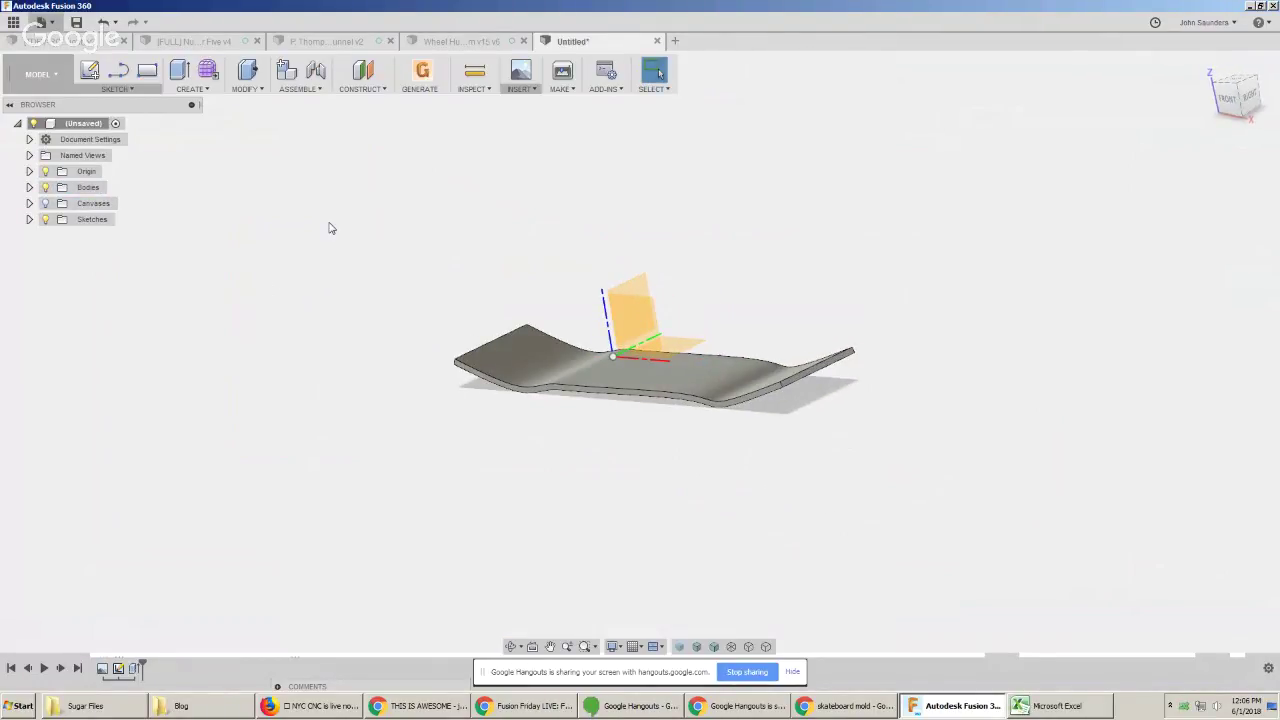
shift+middle_drag(378, 228, 380, 228)
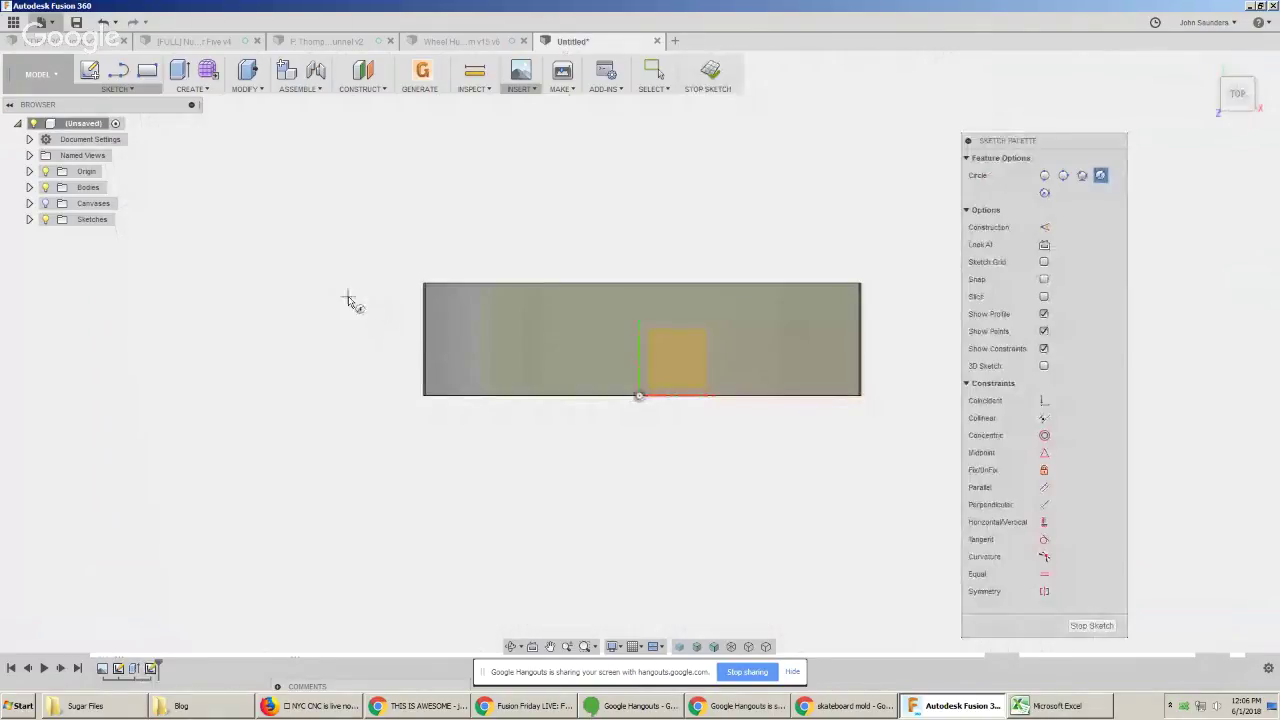
click(349, 297)
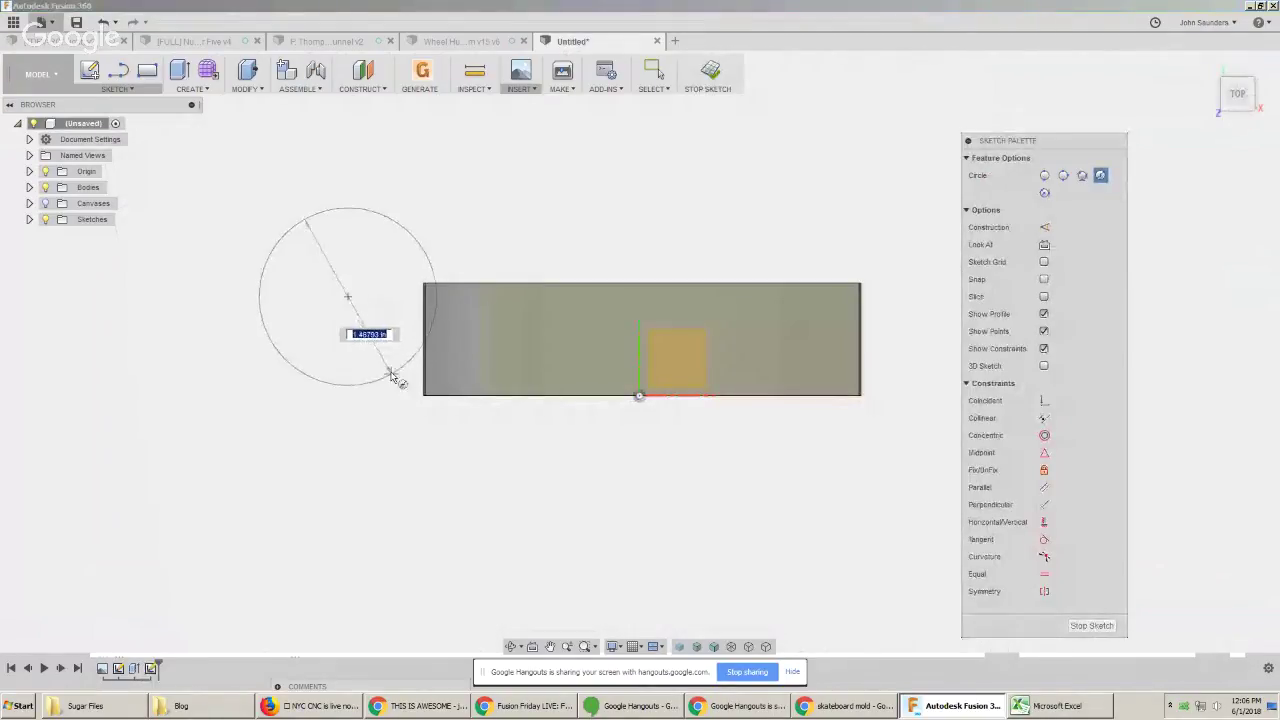
Remove the stray circle from the deck's left end and bring up Modify > Fillet
click(387, 364)
drag(348, 297, 502, 347)
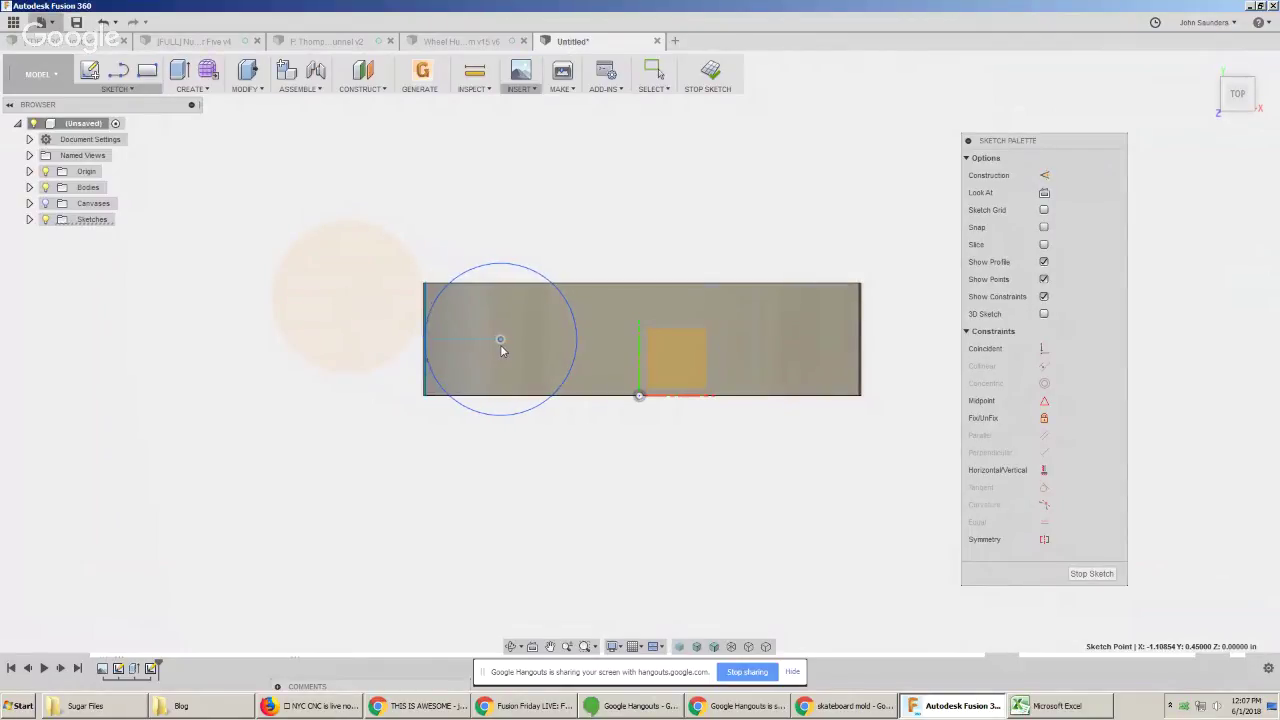
shift+middle_drag(502, 349, 384, 313)
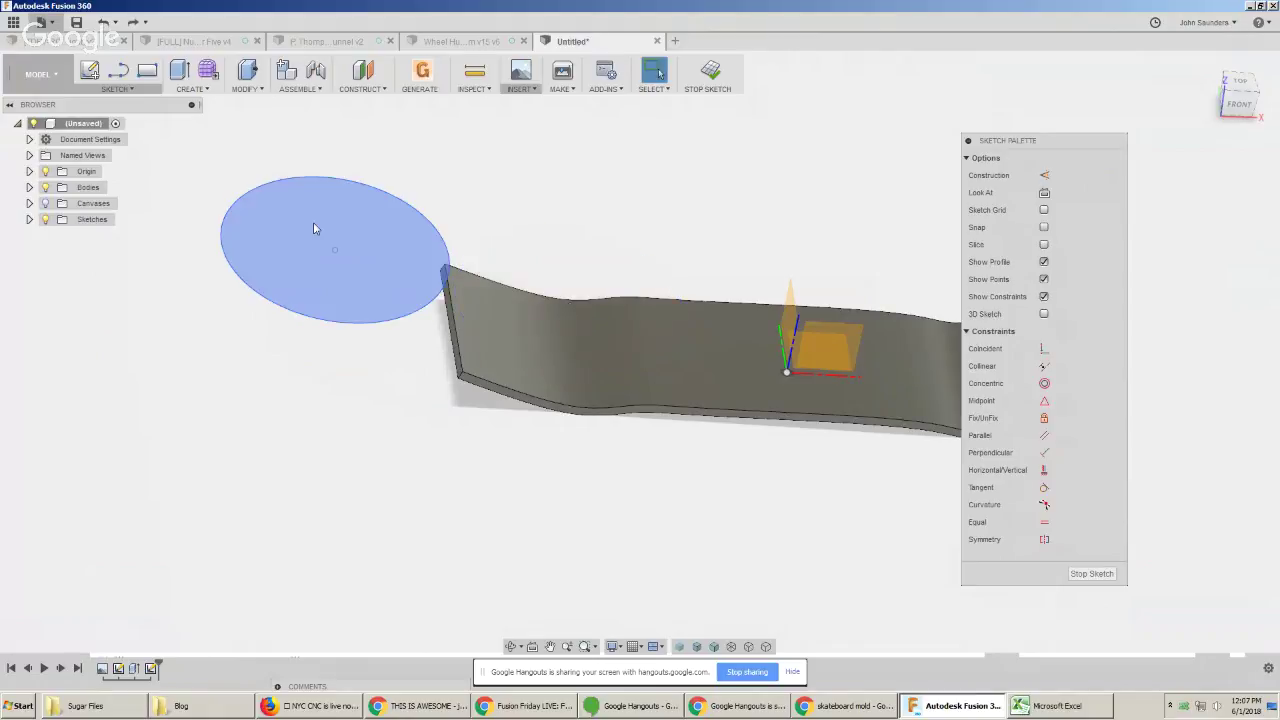
click(193, 88)
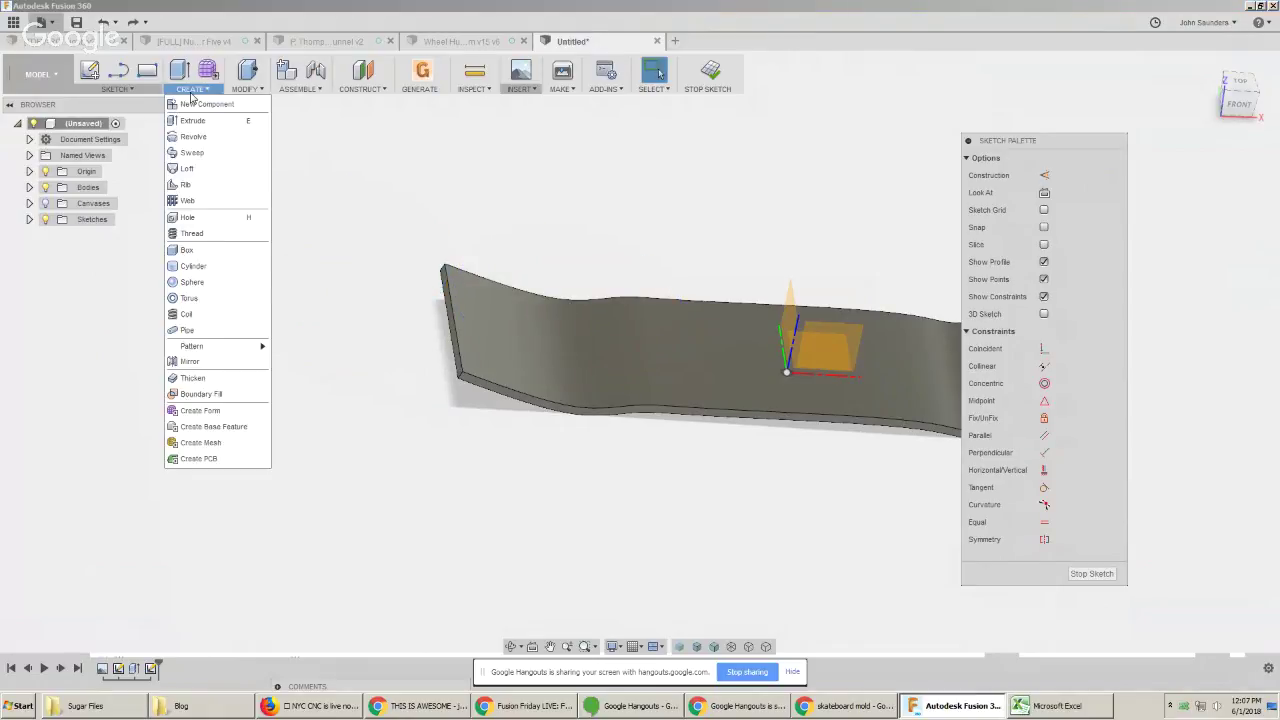
click(247, 88)
click(250, 121)
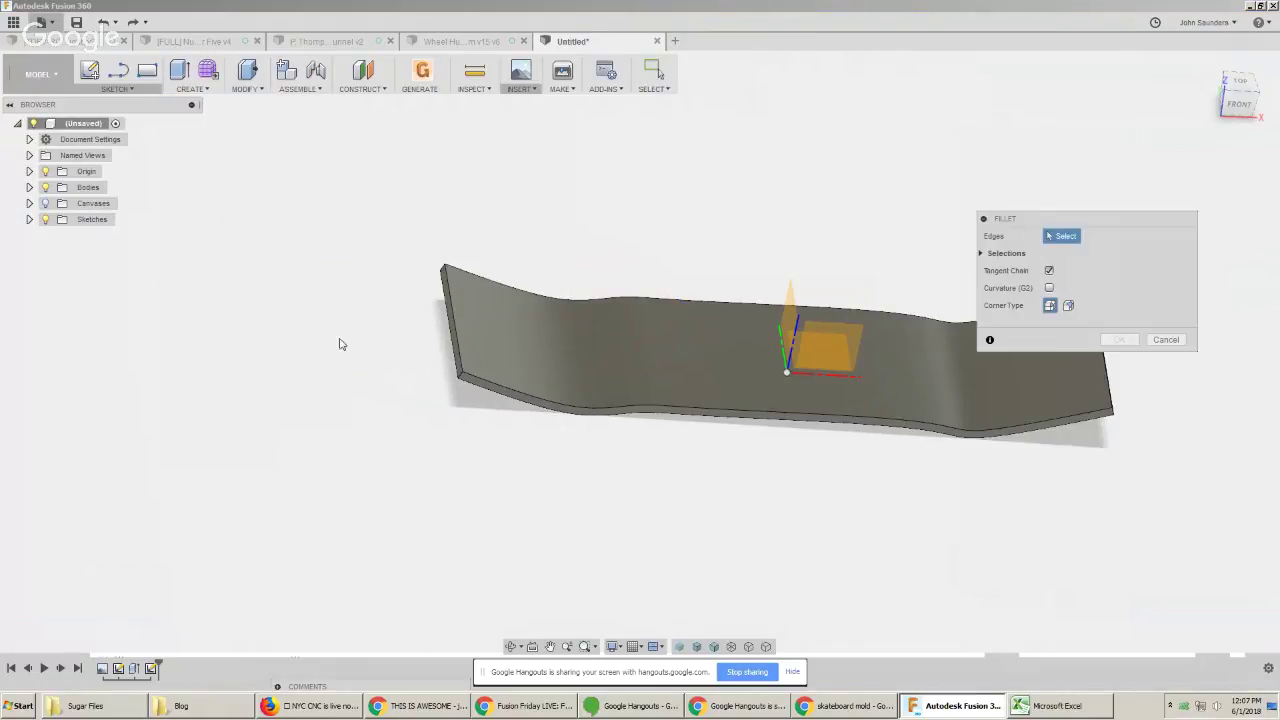
Fillet the bottom, vertical corner and two right-end deck edges at 0.275 in
scroll(458, 402, up, 3)
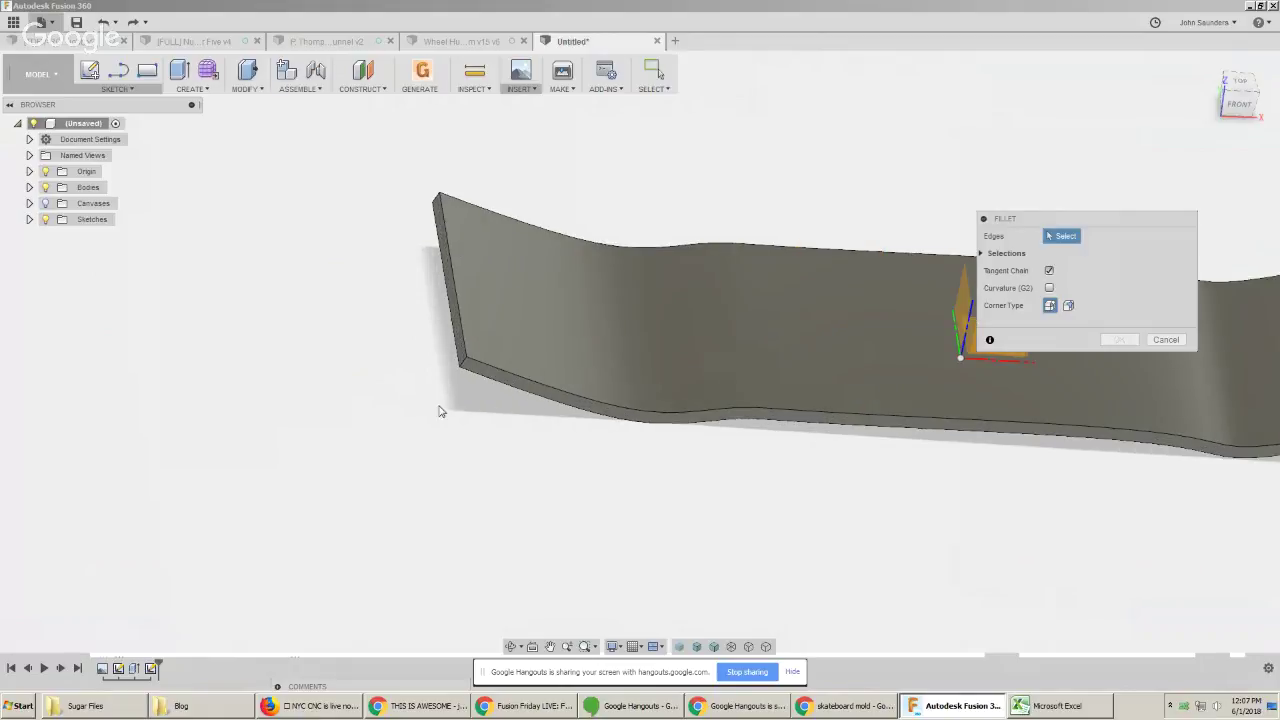
click(462, 358)
drag(462, 358, 486, 352)
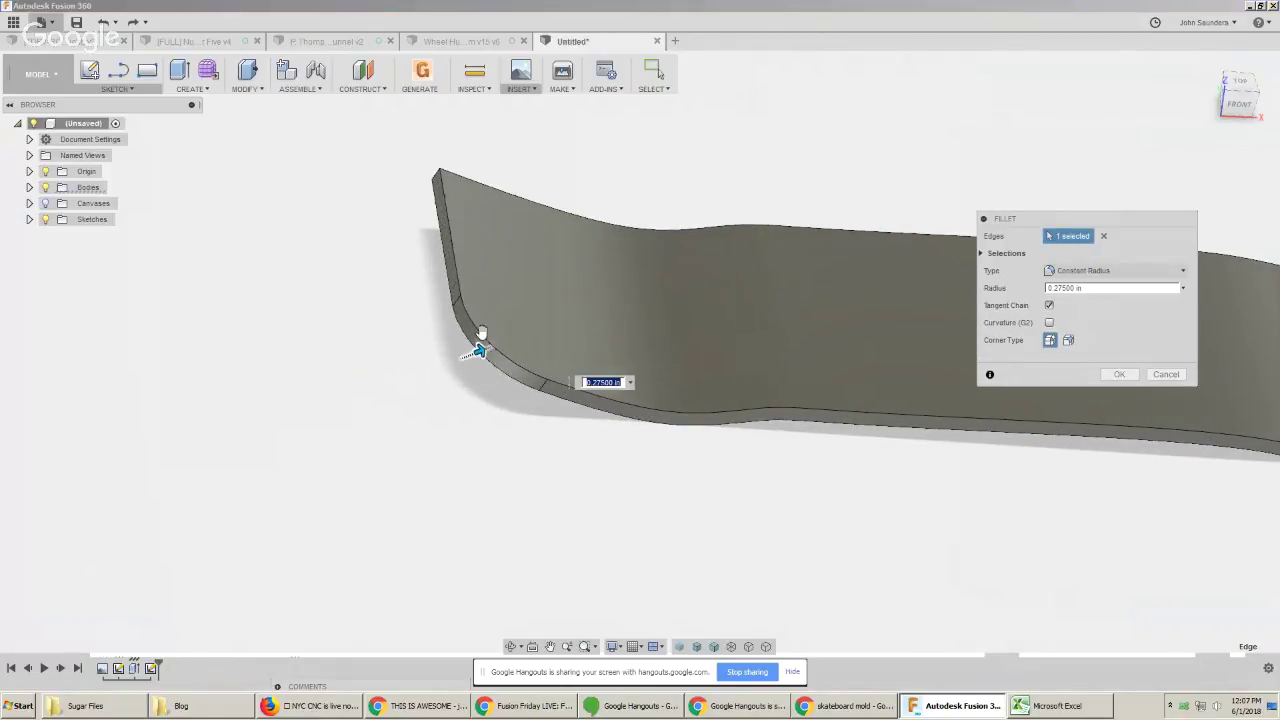
click(438, 185)
shift+middle_drag(443, 183, 394, 237)
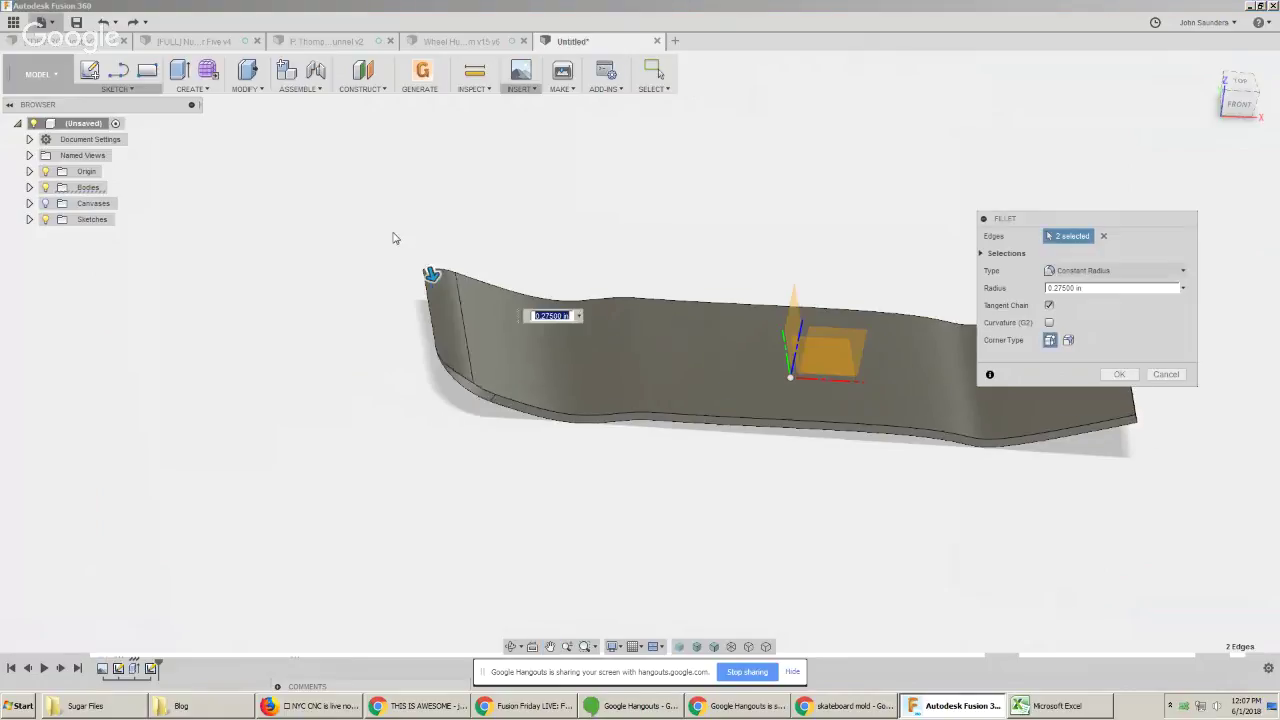
scroll(434, 300, up, 2)
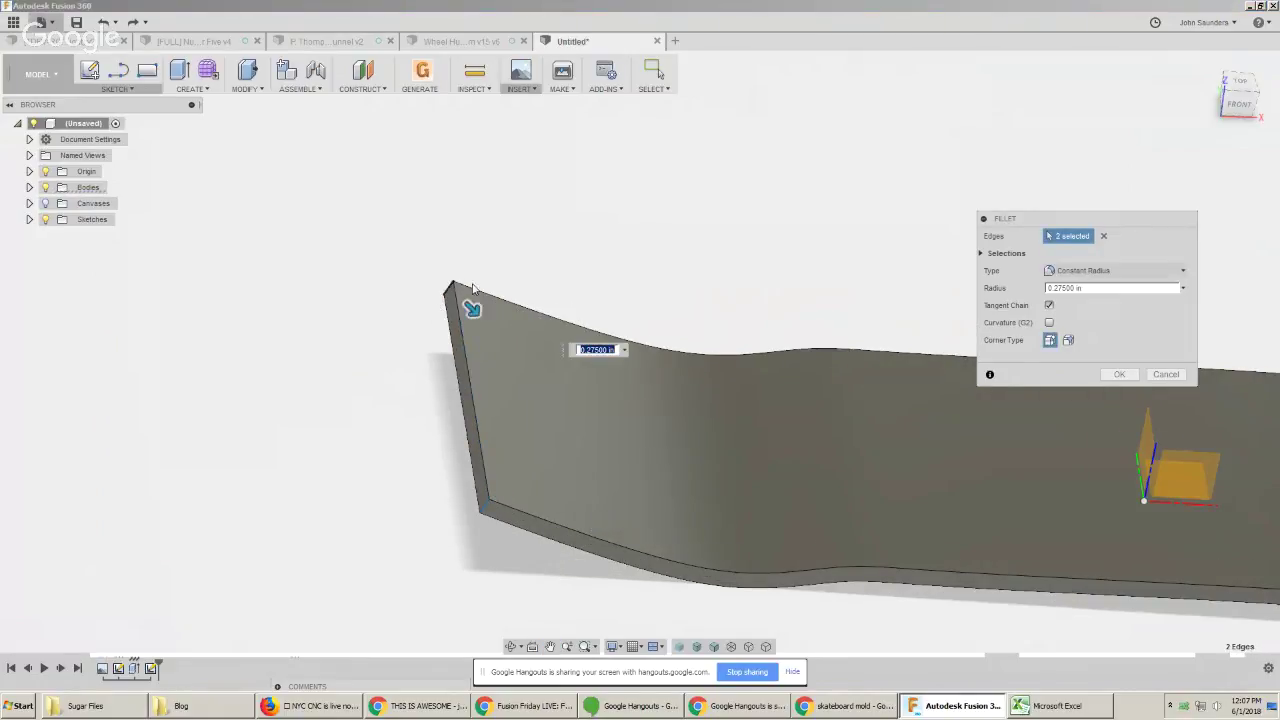
scroll(766, 286, down, 1)
shift+middle_drag(769, 283, 809, 481)
click(1213, 535)
click(770, 518)
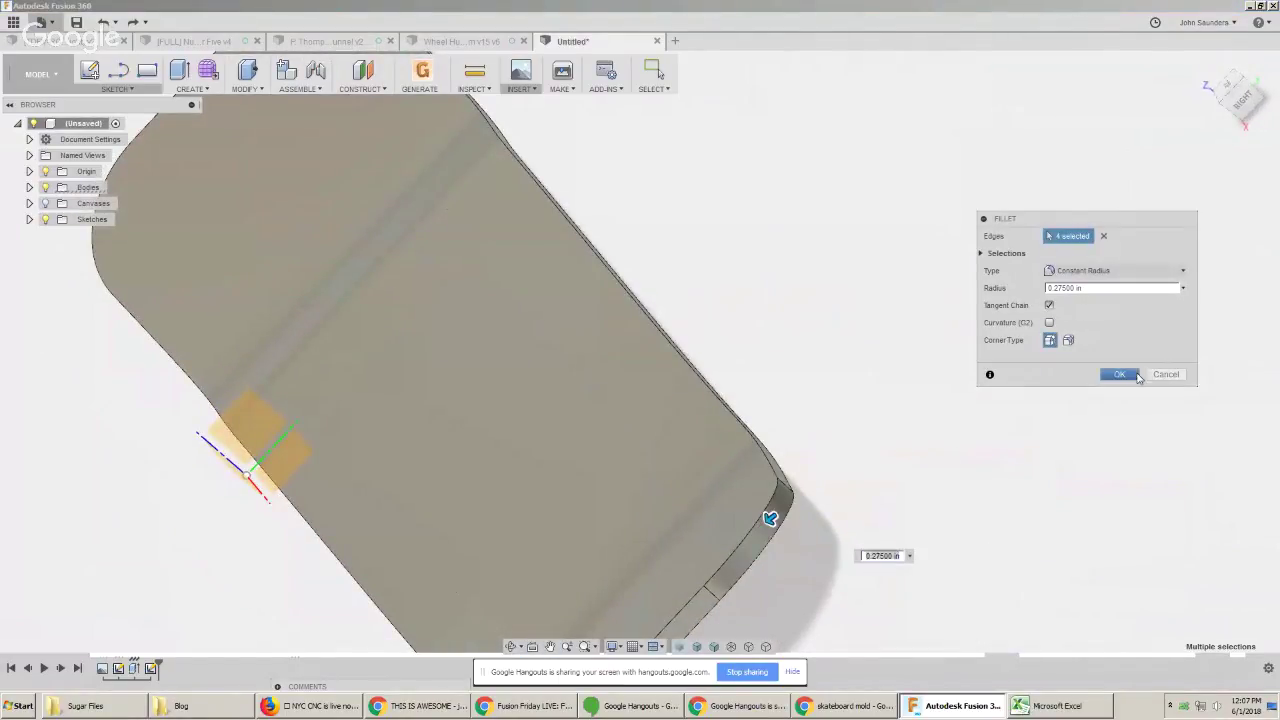
click(1119, 374)
shift+middle_drag(1119, 374, 335, 287)
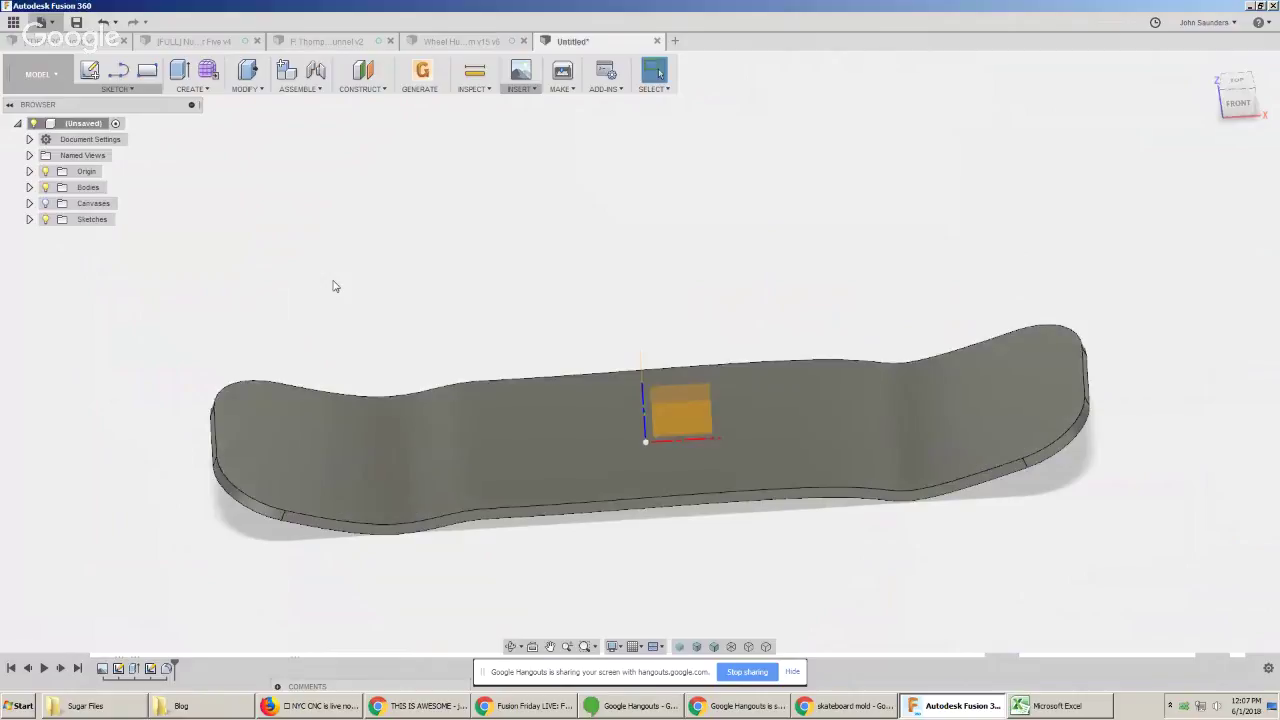
Switch Fusion 360 to the Patch workspace with the deck tilted into view, then open a blank Chrome tab
scroll(335, 284, down, 2)
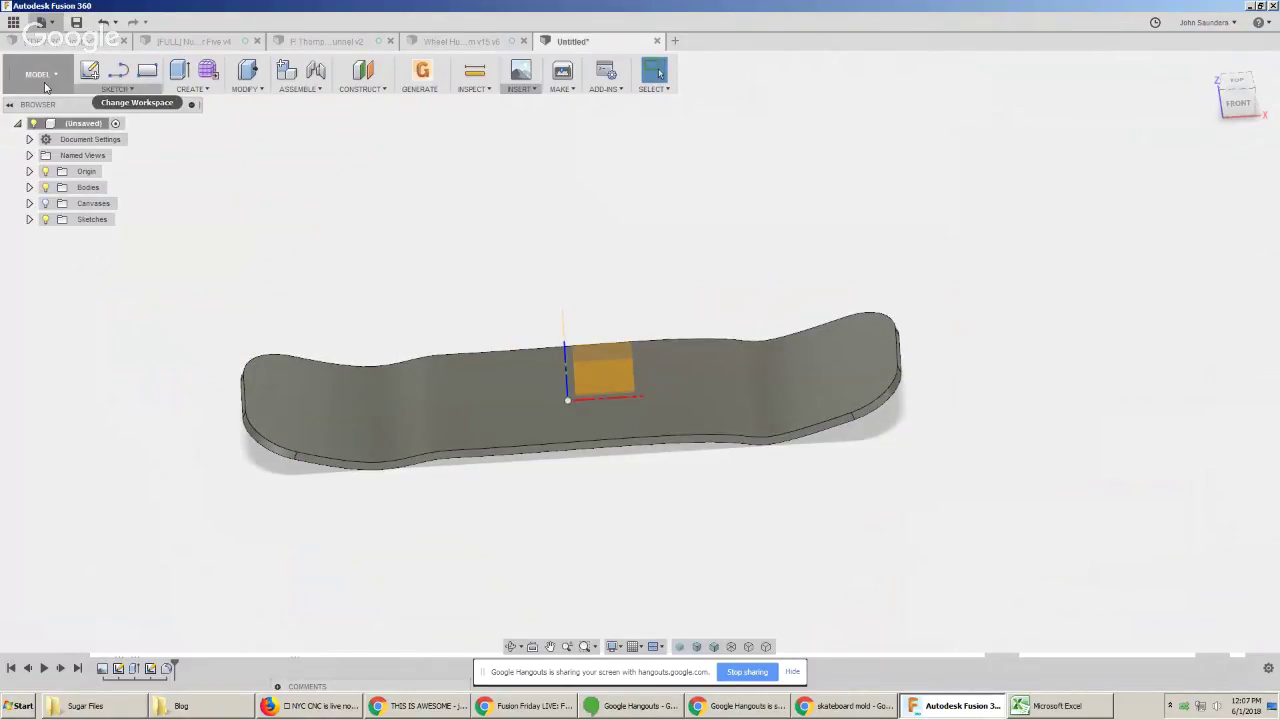
click(44, 86)
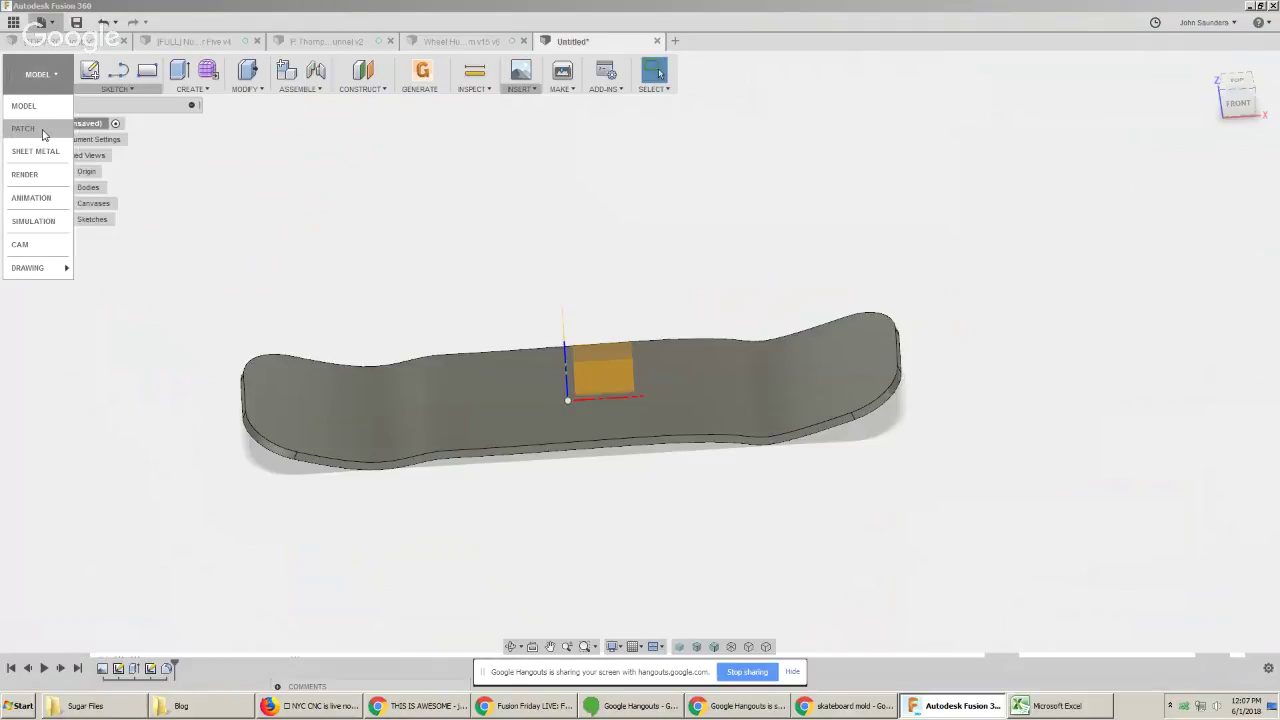
click(42, 130)
shift+middle_drag(380, 274, 379, 288)
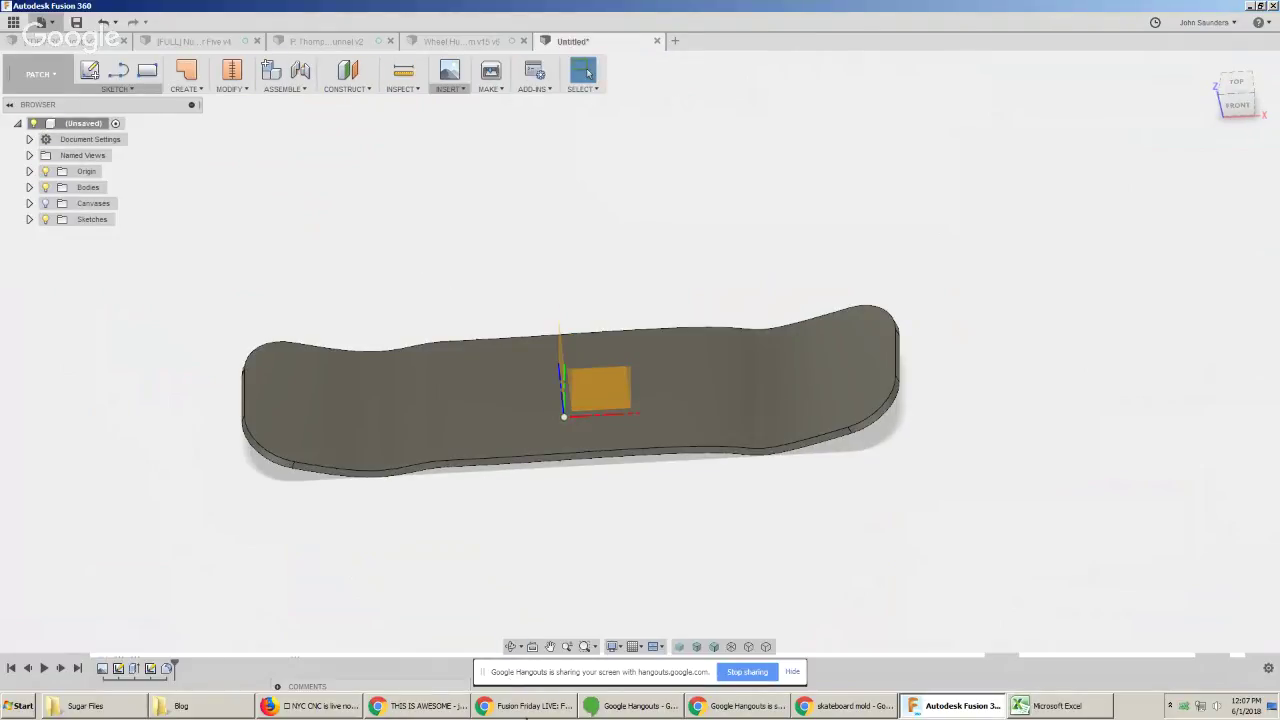
click(530, 706)
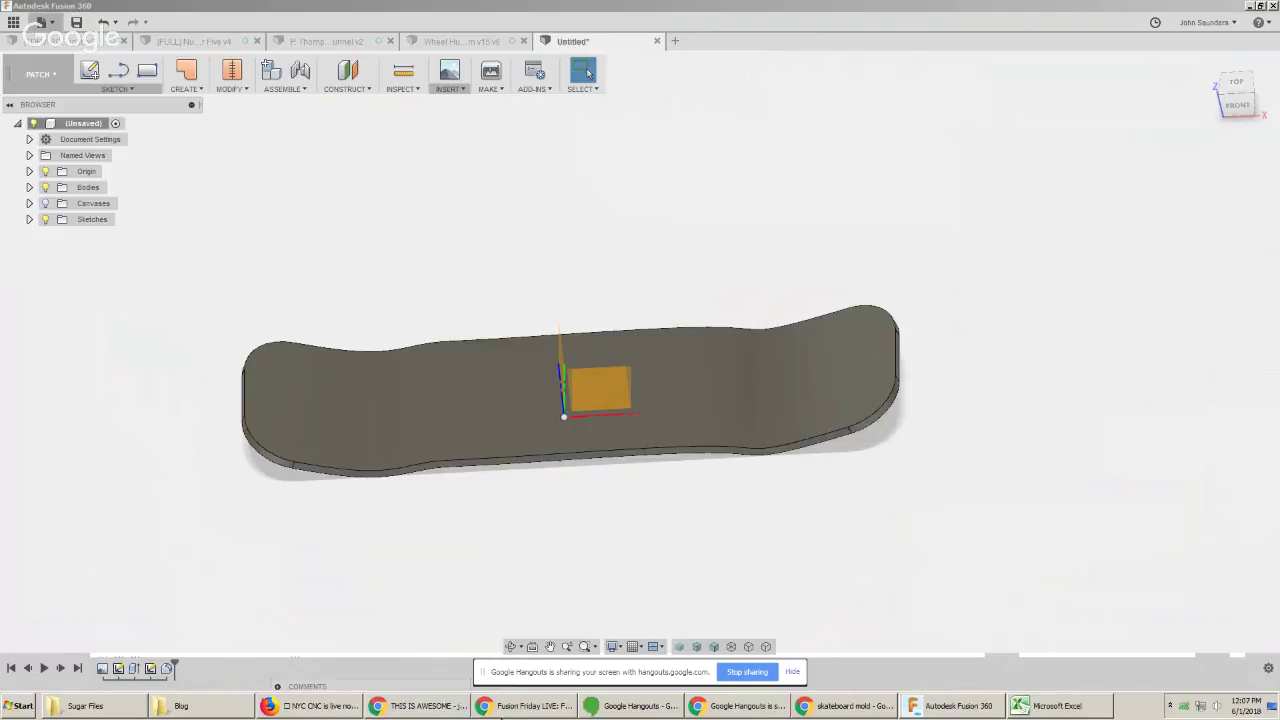
key(ctrl+n)
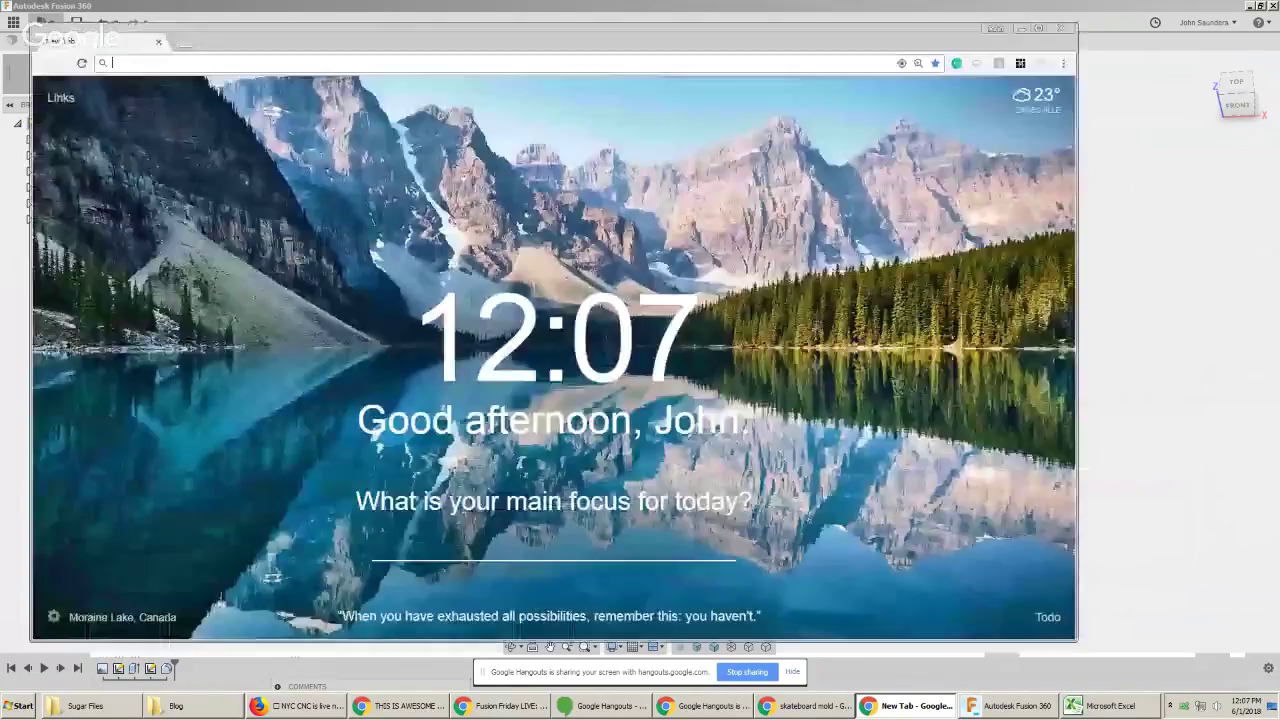
Go to YouTube and search for 'fusion 360 surface modeling tips'
text(yp)
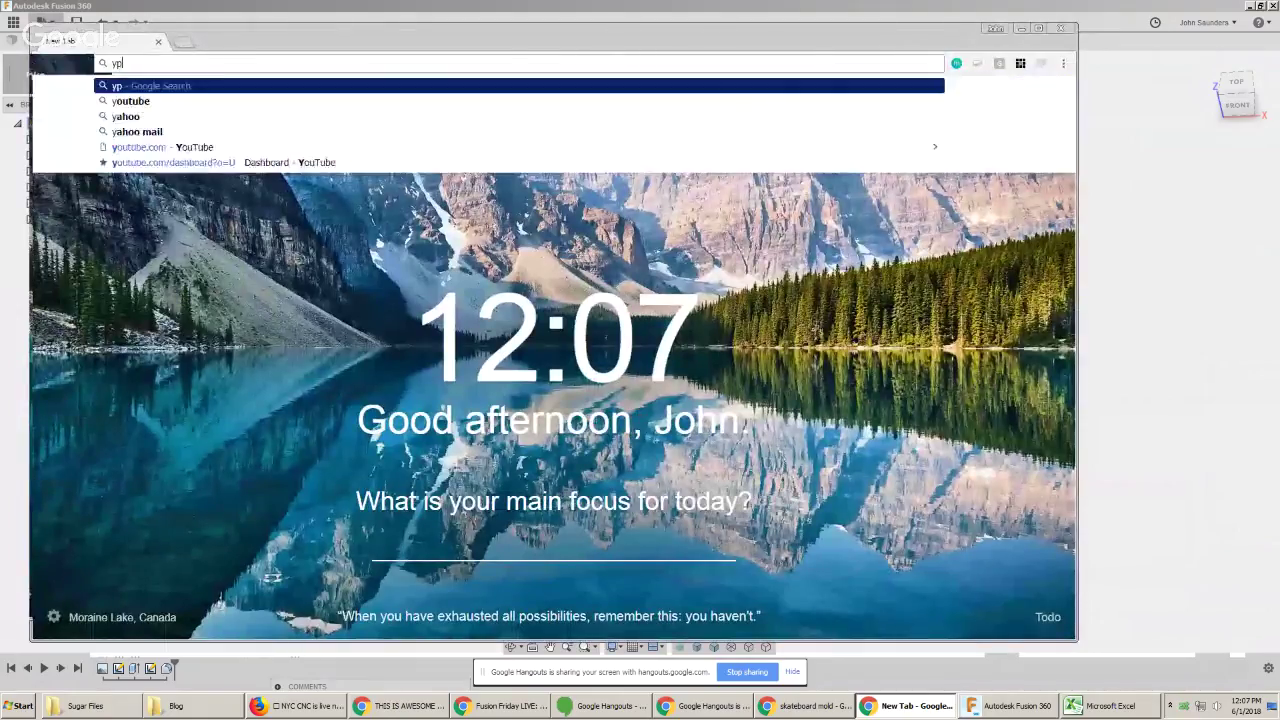
key(Return)
key(ctrl+l)
text(y)
key(Return)
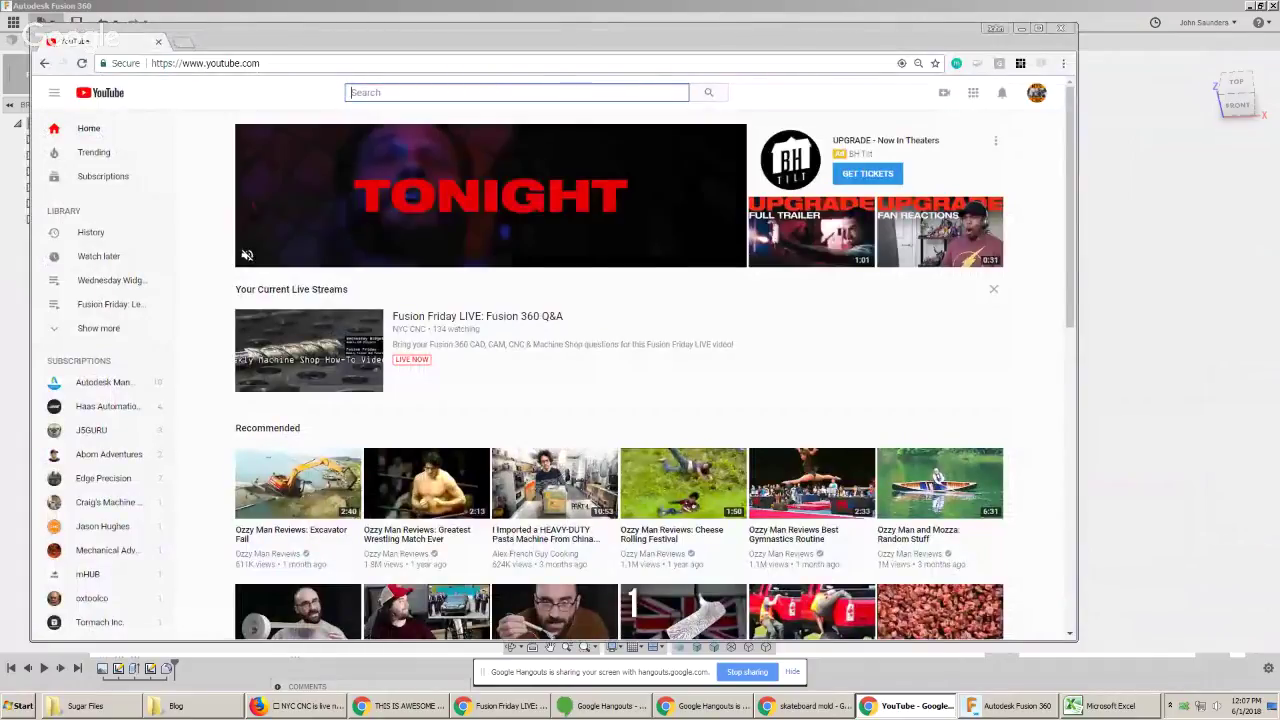
text(fusion 360 su)
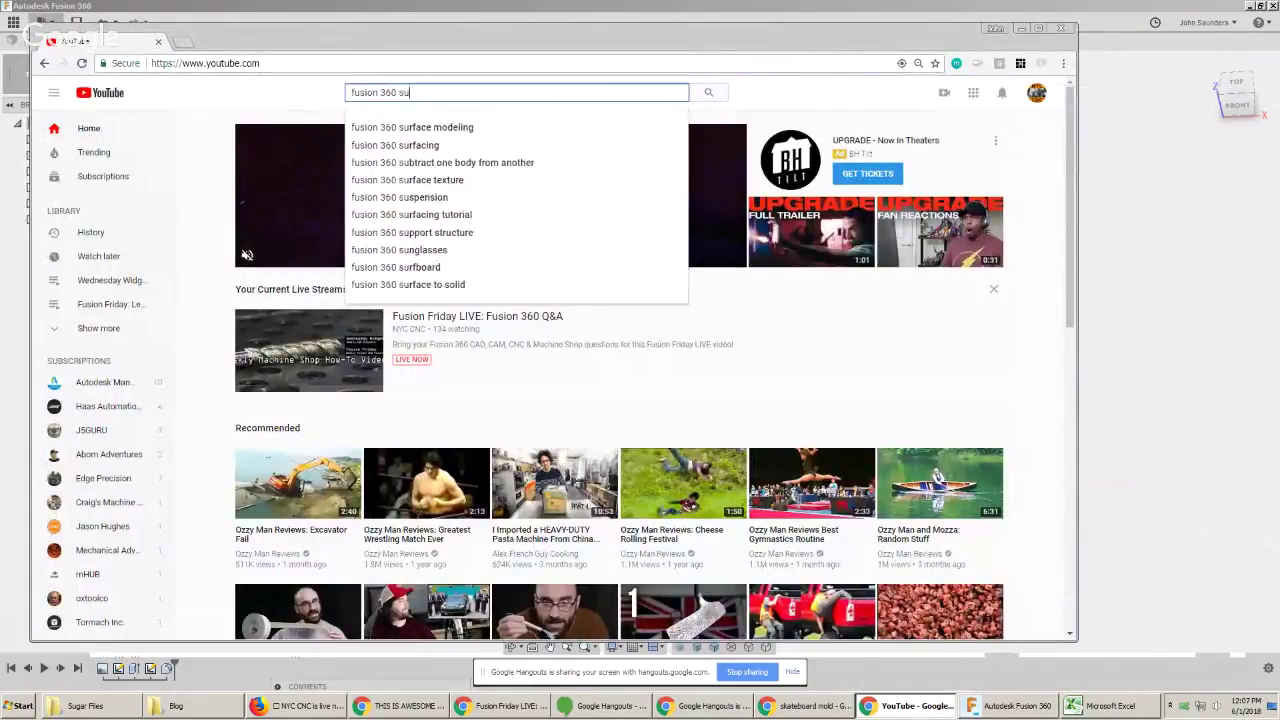
text(rf)
key(Down)
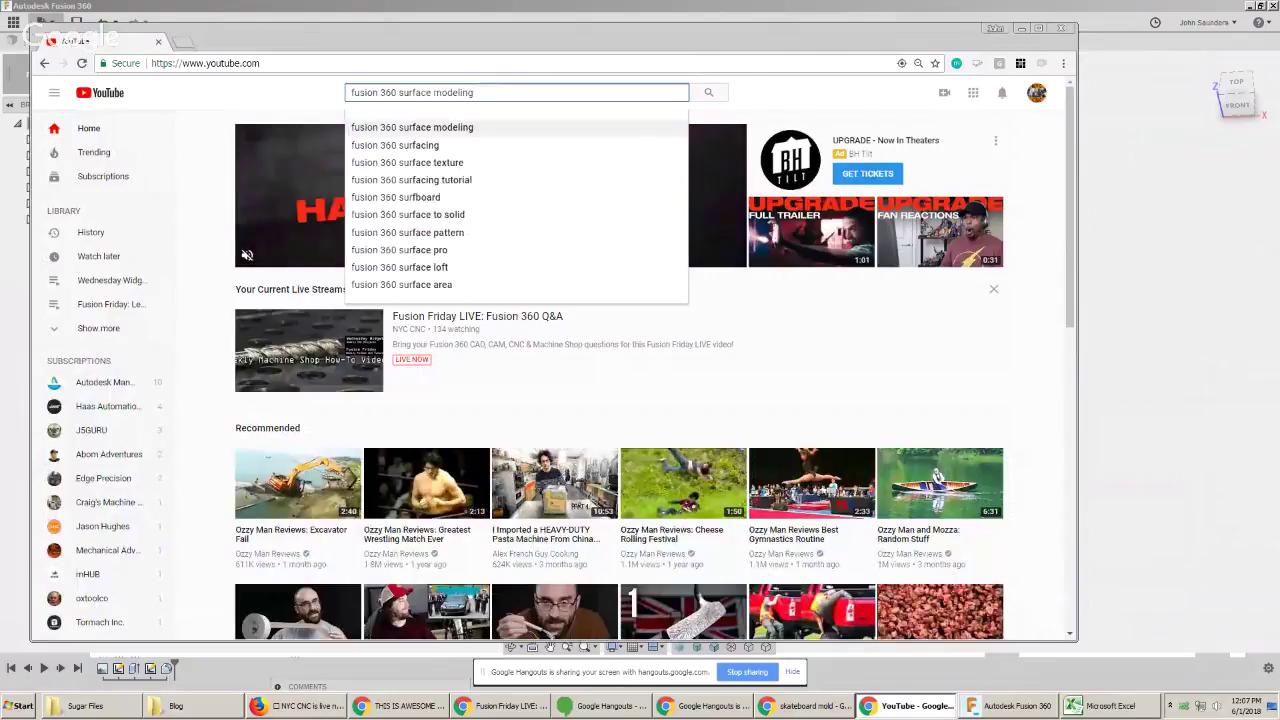
text(tips)
key(Return)
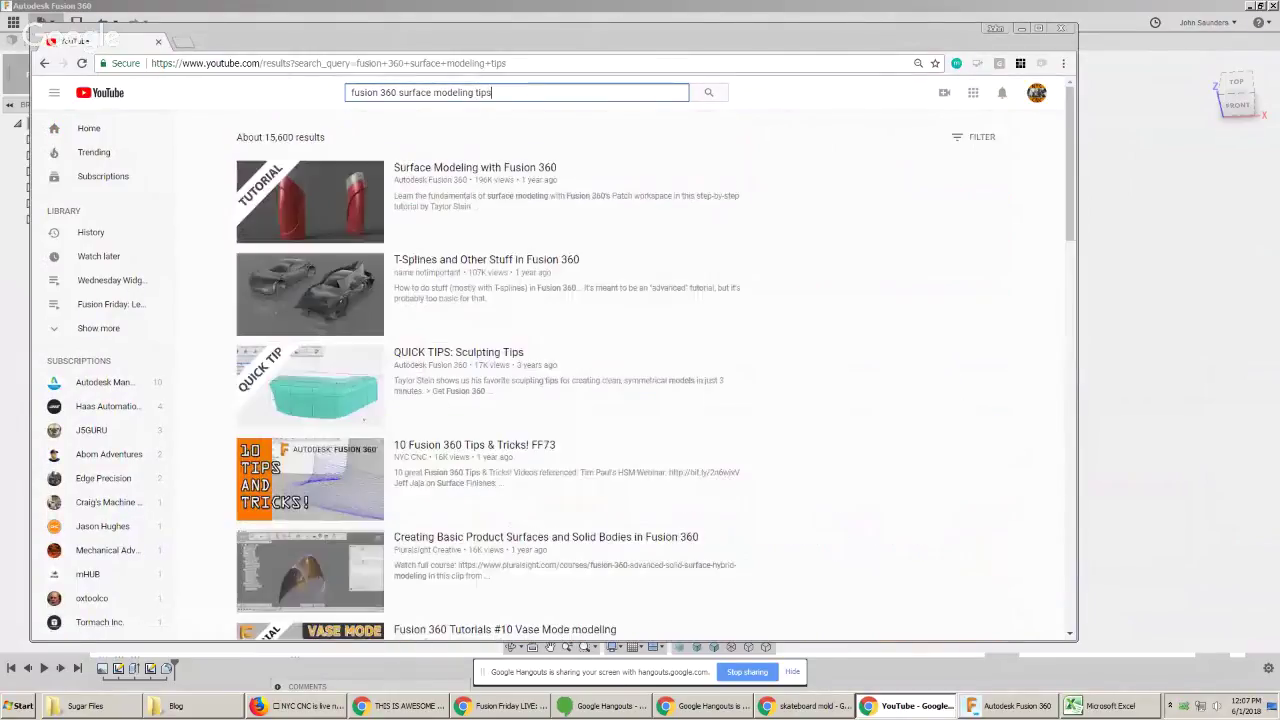
Open a surfacing video creator's channel page, then bring Fusion 360 back forward
click(443, 273)
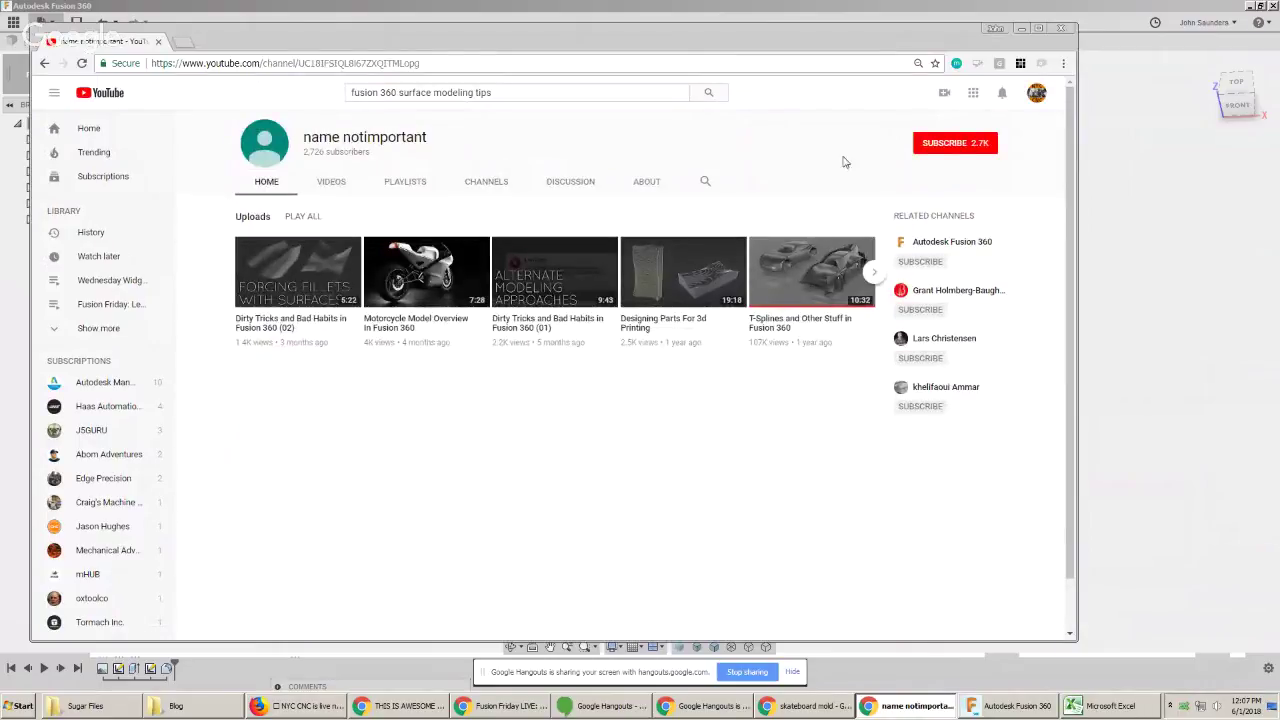
click(510, 706)
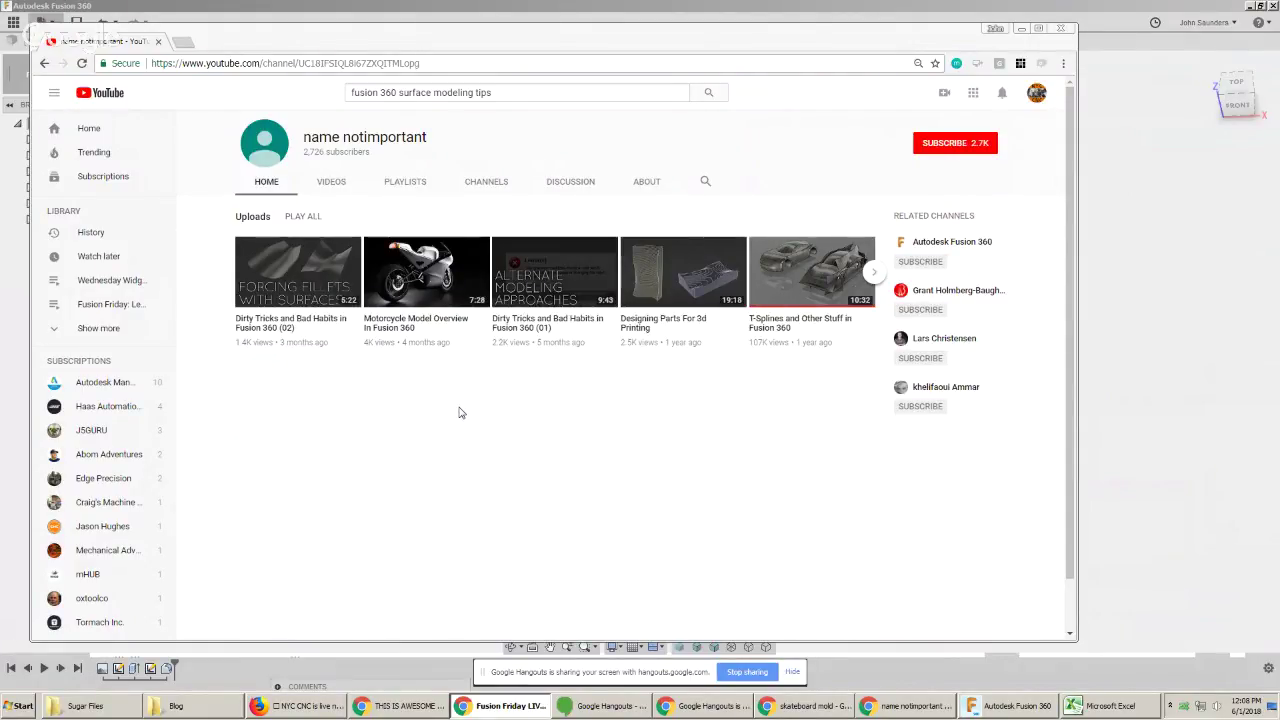
click(389, 6)
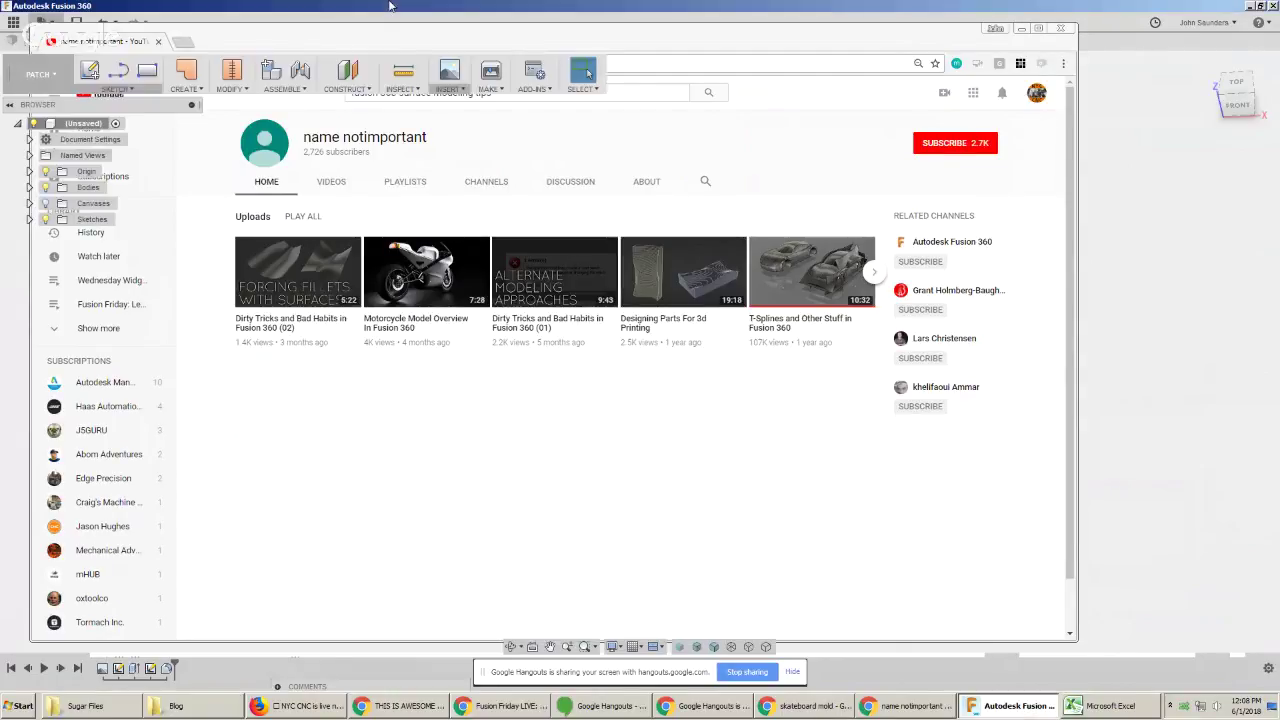
After a few closed workspace lists, choose MODEL to leave the Patch workspace
click(46, 78)
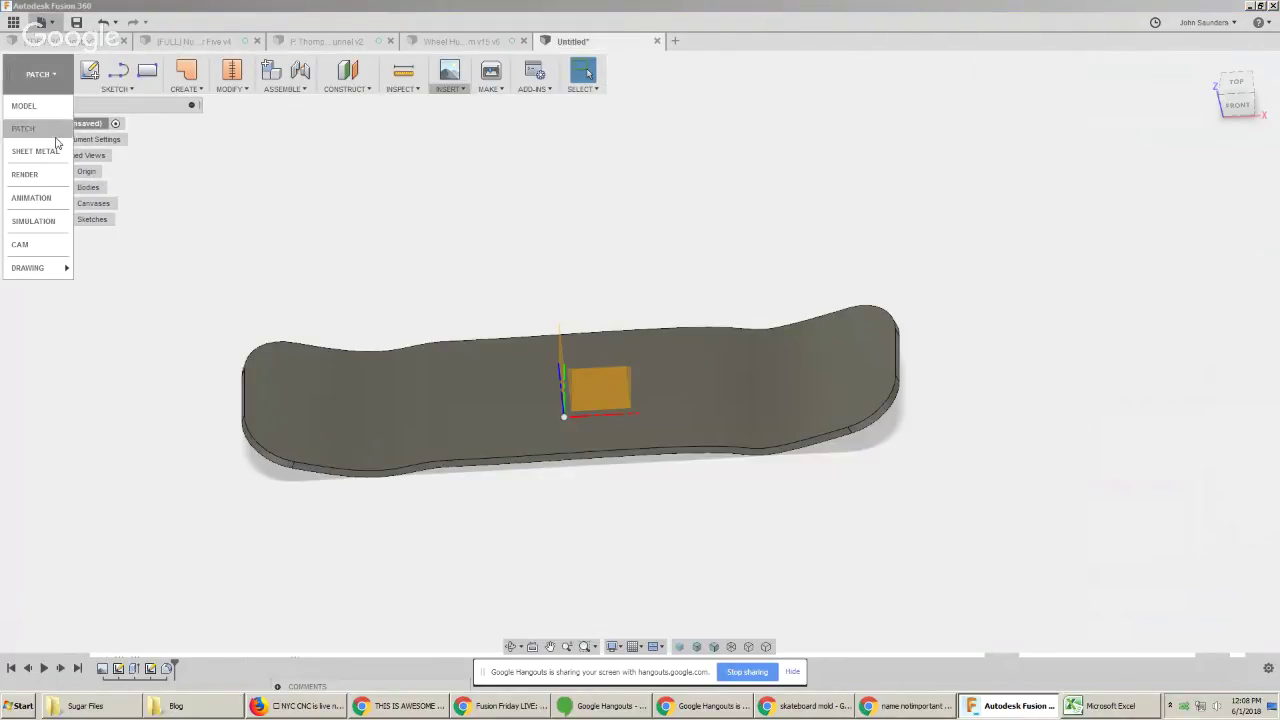
click(346, 211)
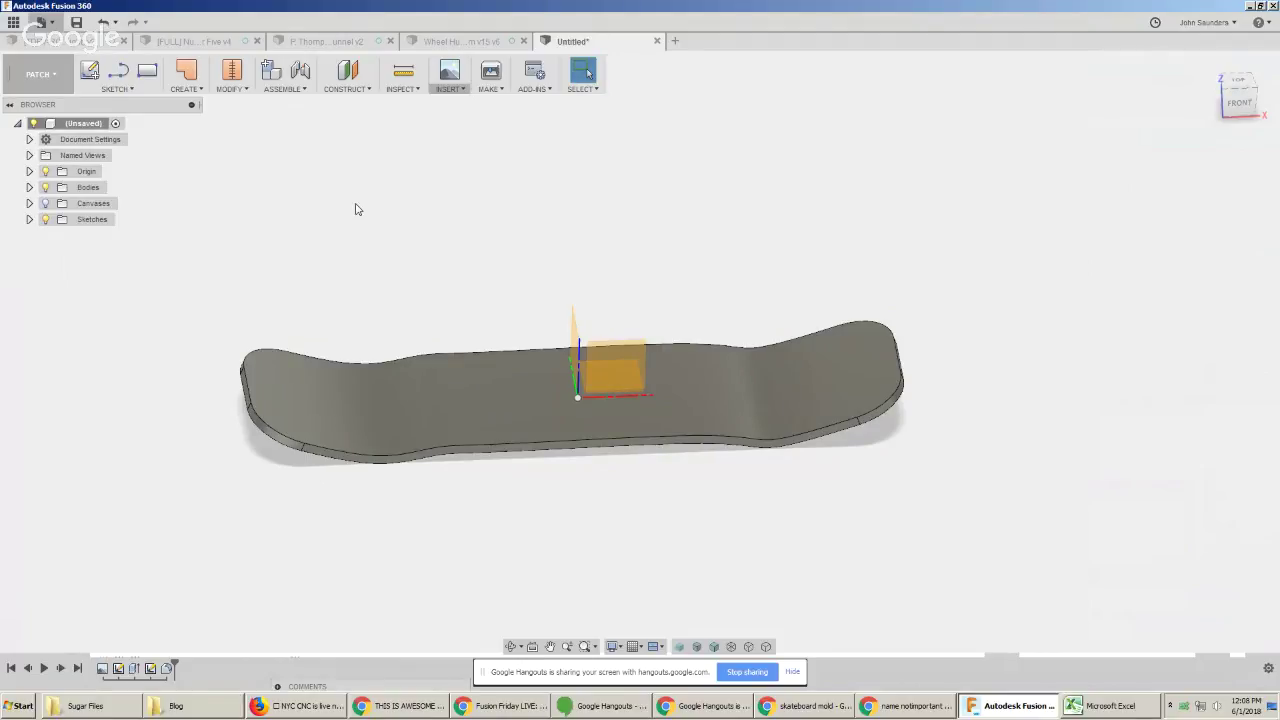
click(22, 93)
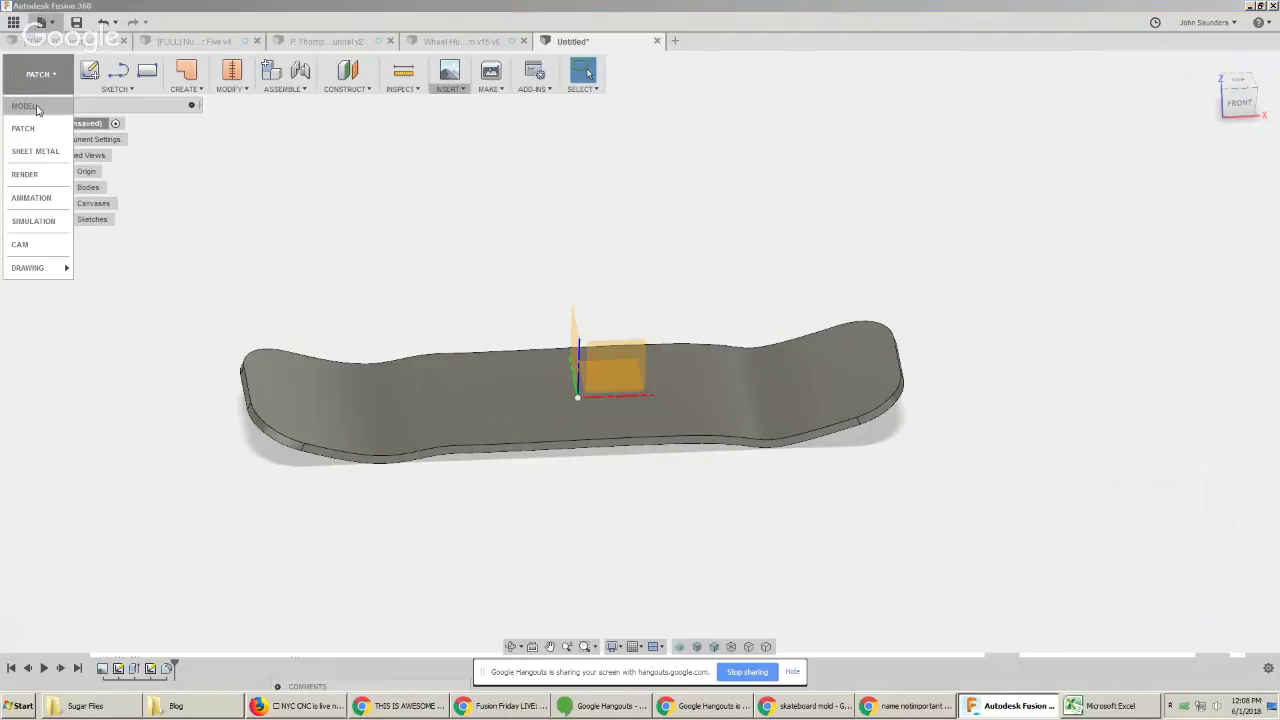
click(24, 128)
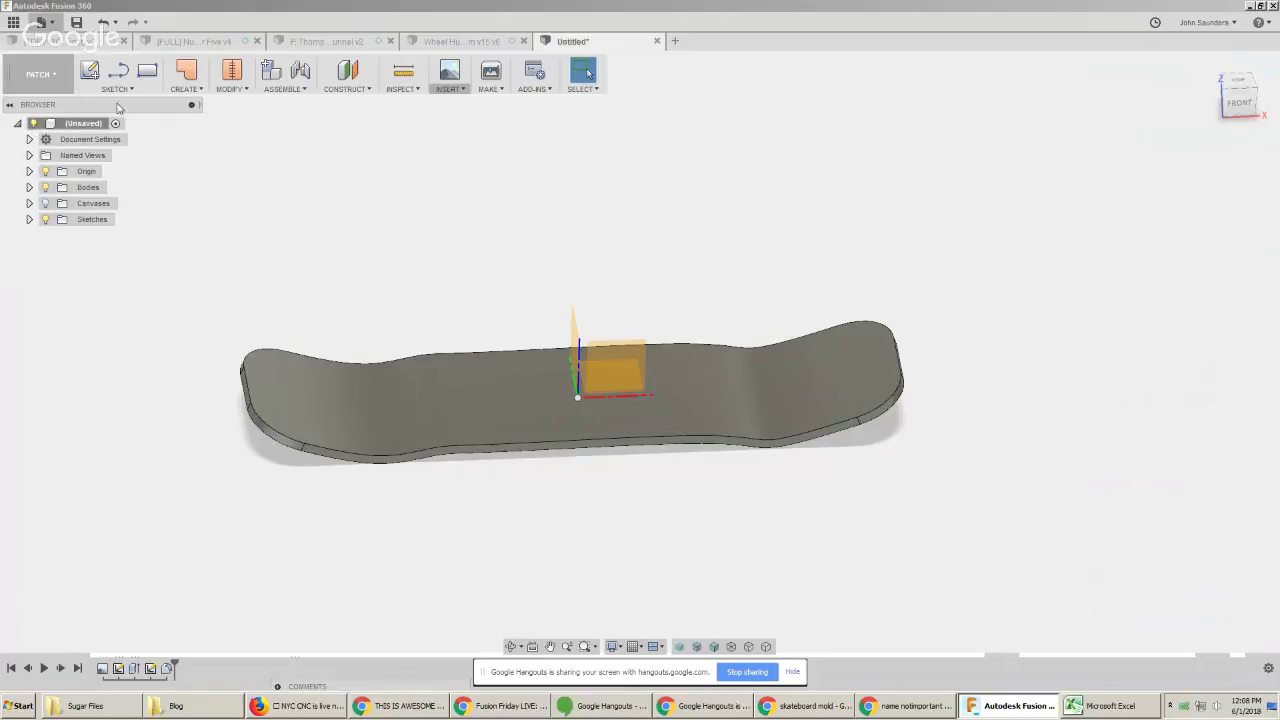
click(150, 90)
click(38, 74)
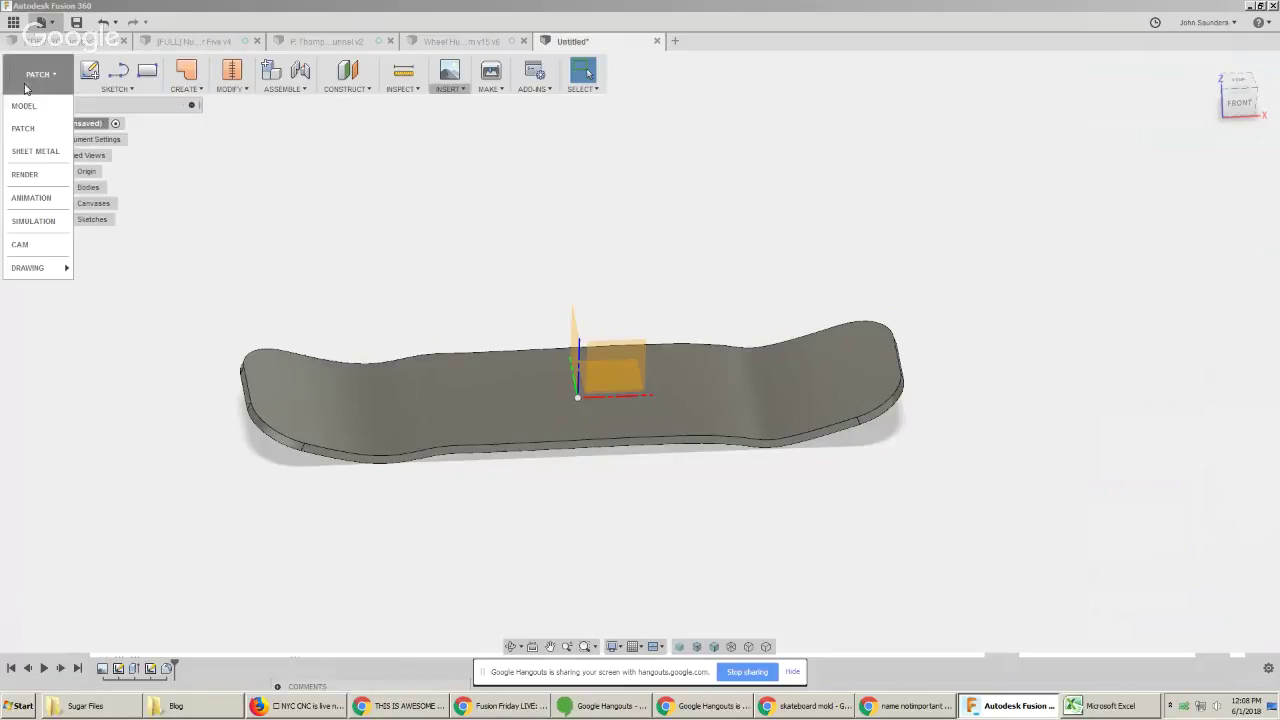
click(36, 107)
click(208, 91)
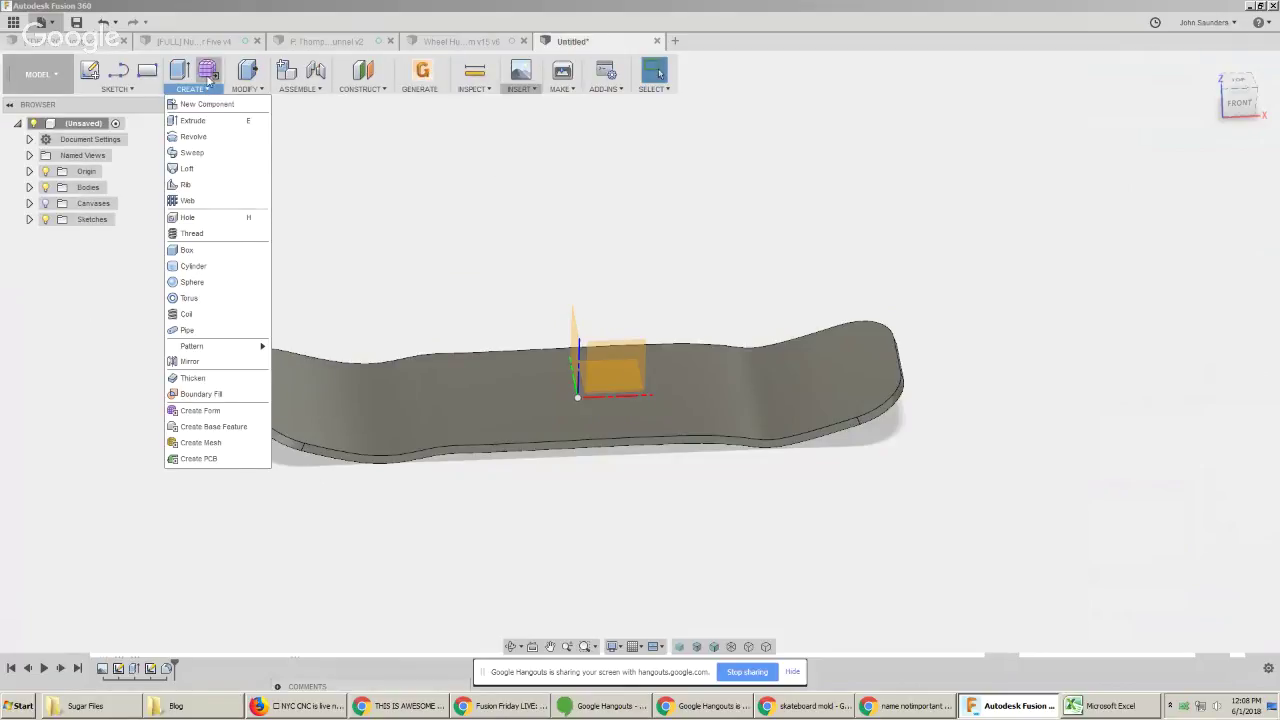
Create a freeform T-spline box centered on the origin over the deck, about 1.2 in tall
click(210, 78)
click(96, 70)
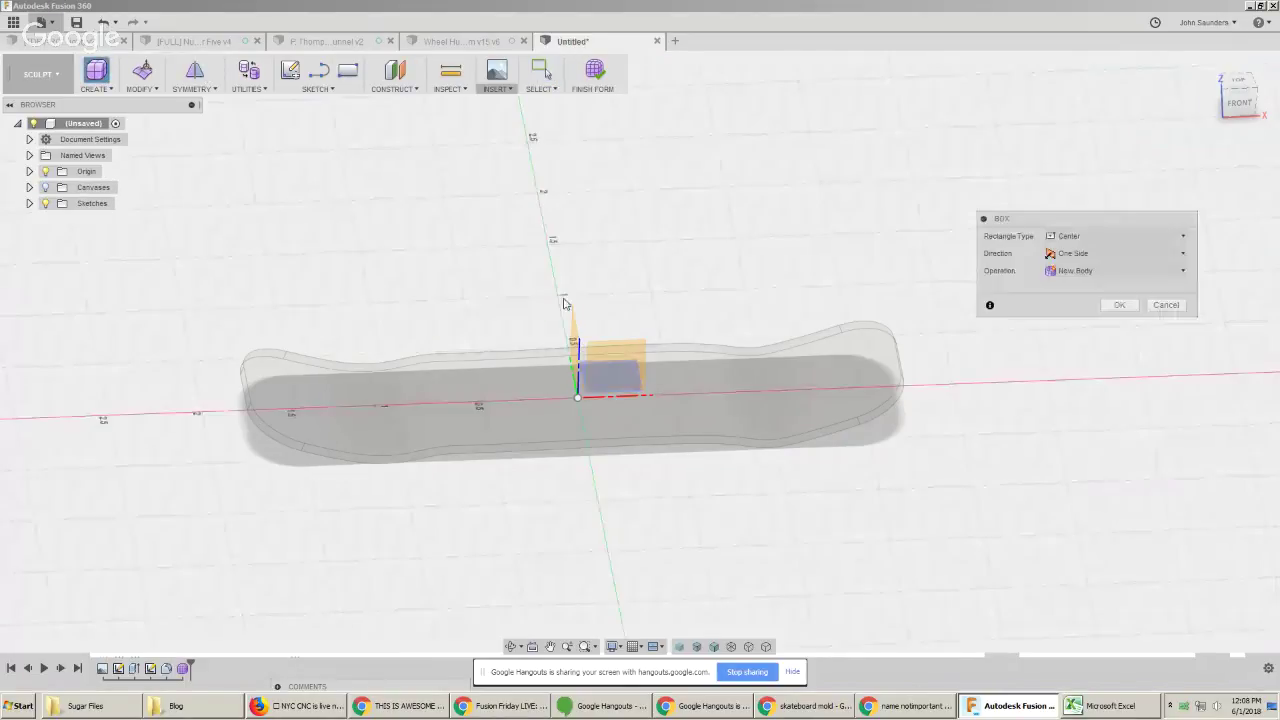
shift+middle_drag(609, 294, 588, 404)
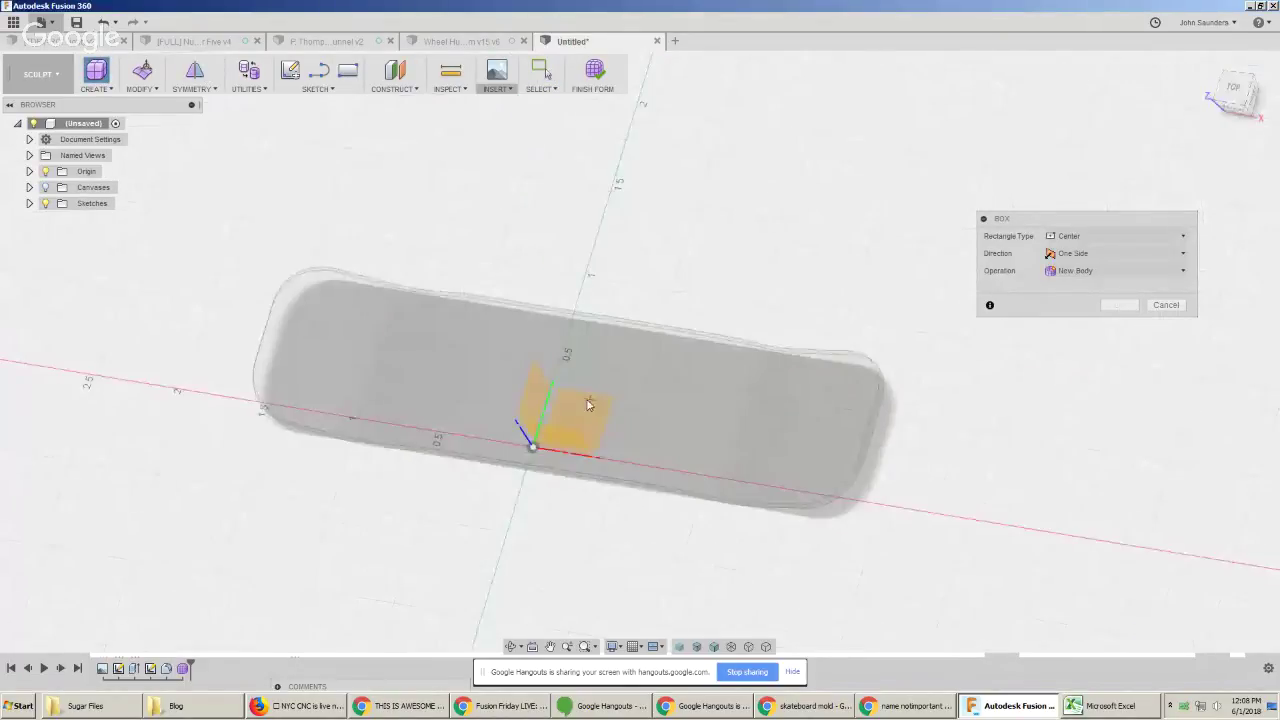
click(534, 453)
click(609, 548)
shift+middle_drag(491, 528, 524, 362)
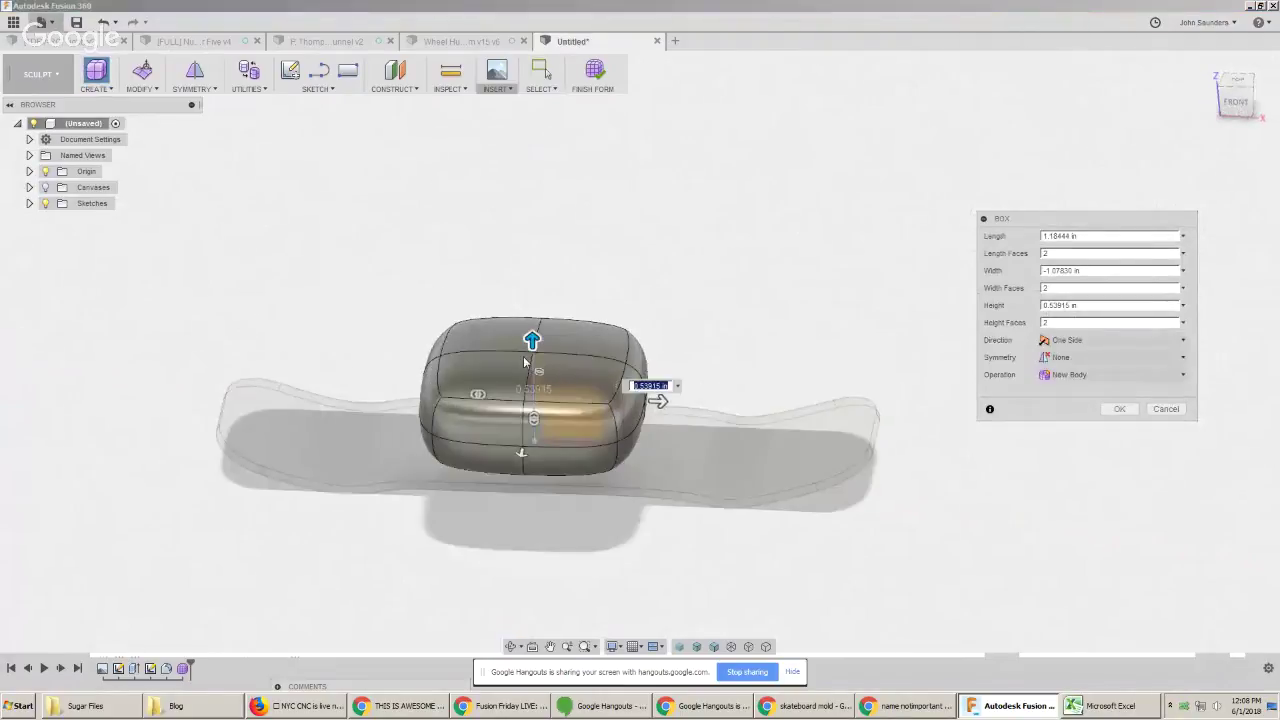
drag(532, 342, 530, 247)
key(super)
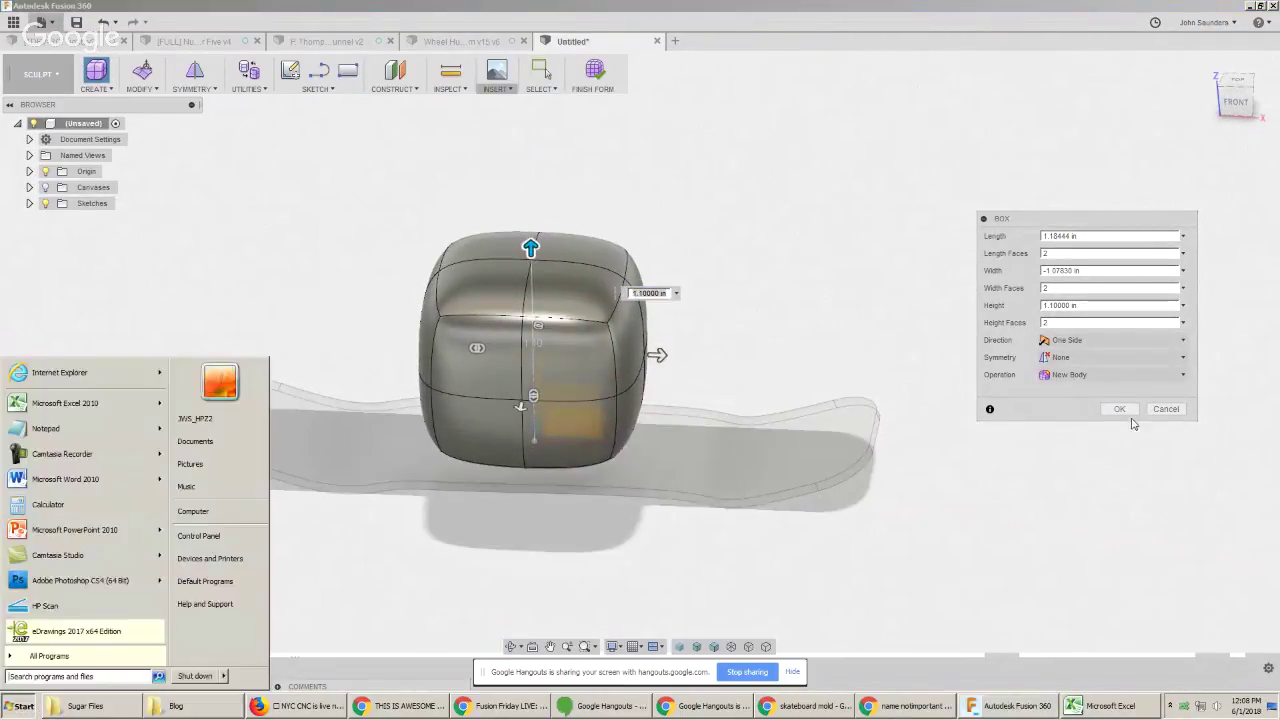
click(1120, 409)
Inspect the rounded cube from several angles, select a corner vertex, then switch to the browser
shift+middle_drag(743, 229, 640, 266)
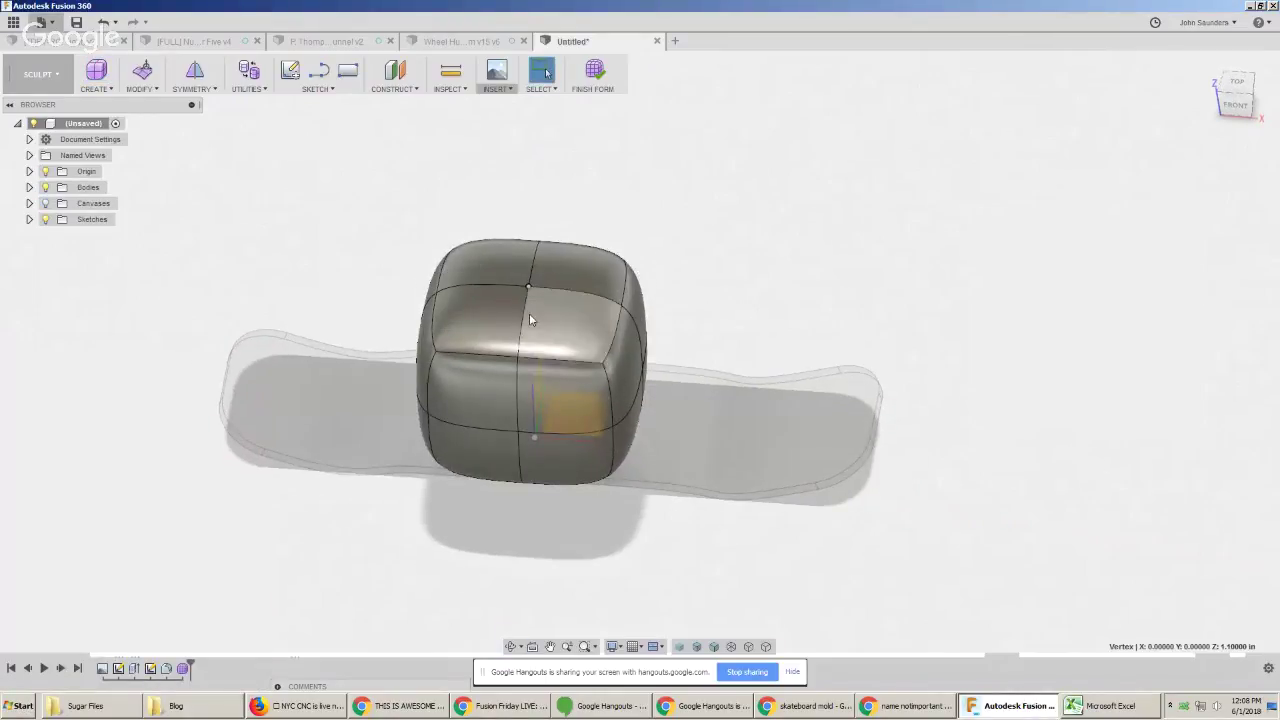
scroll(529, 313, up, 2)
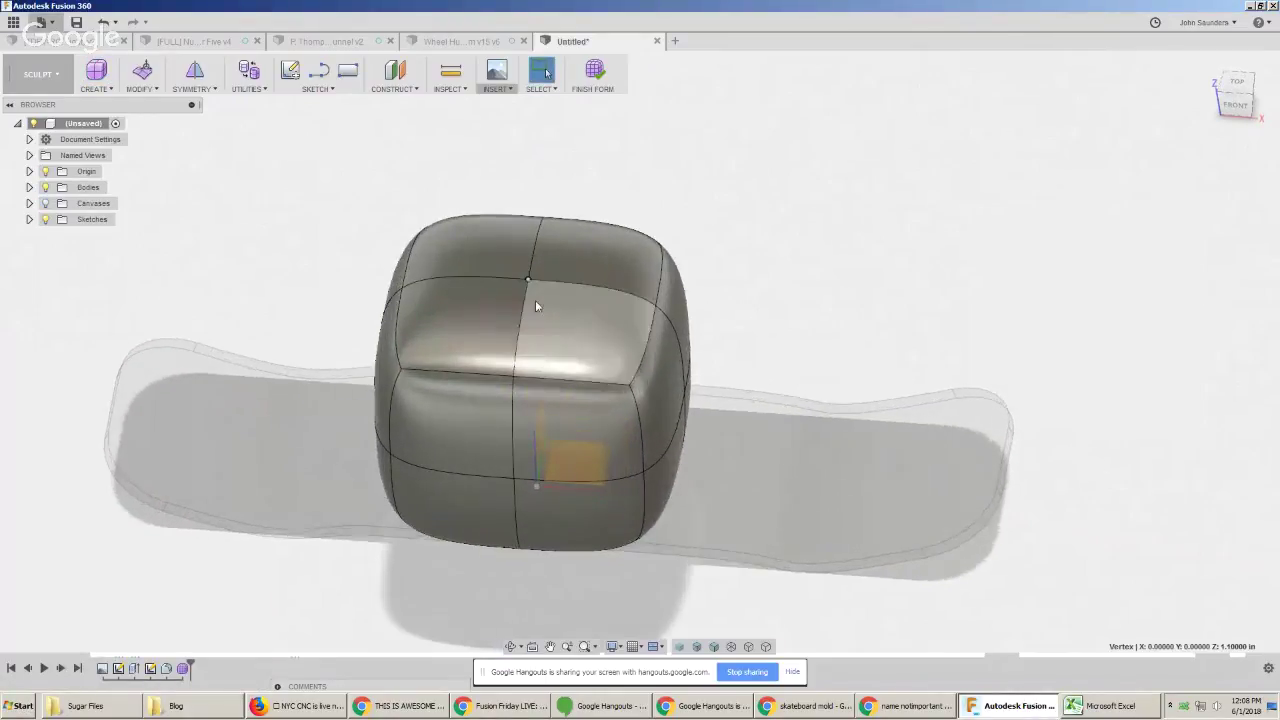
click(629, 385)
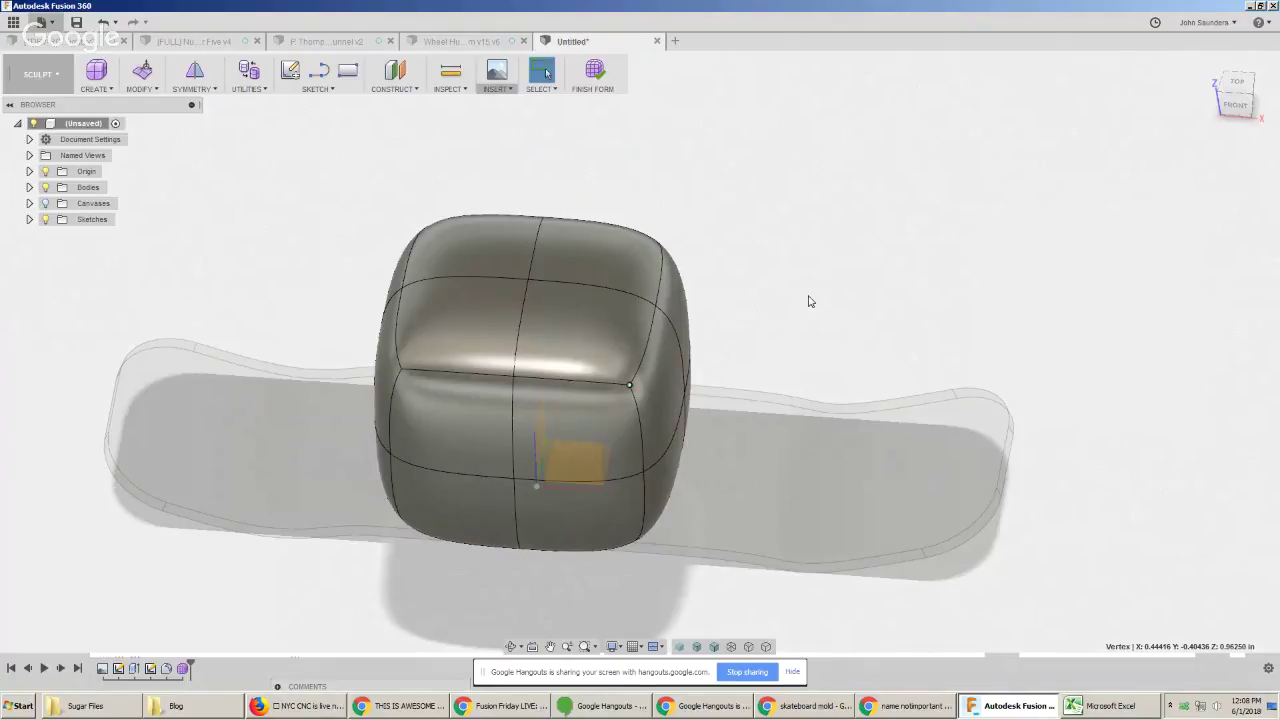
scroll(795, 303, down, 3)
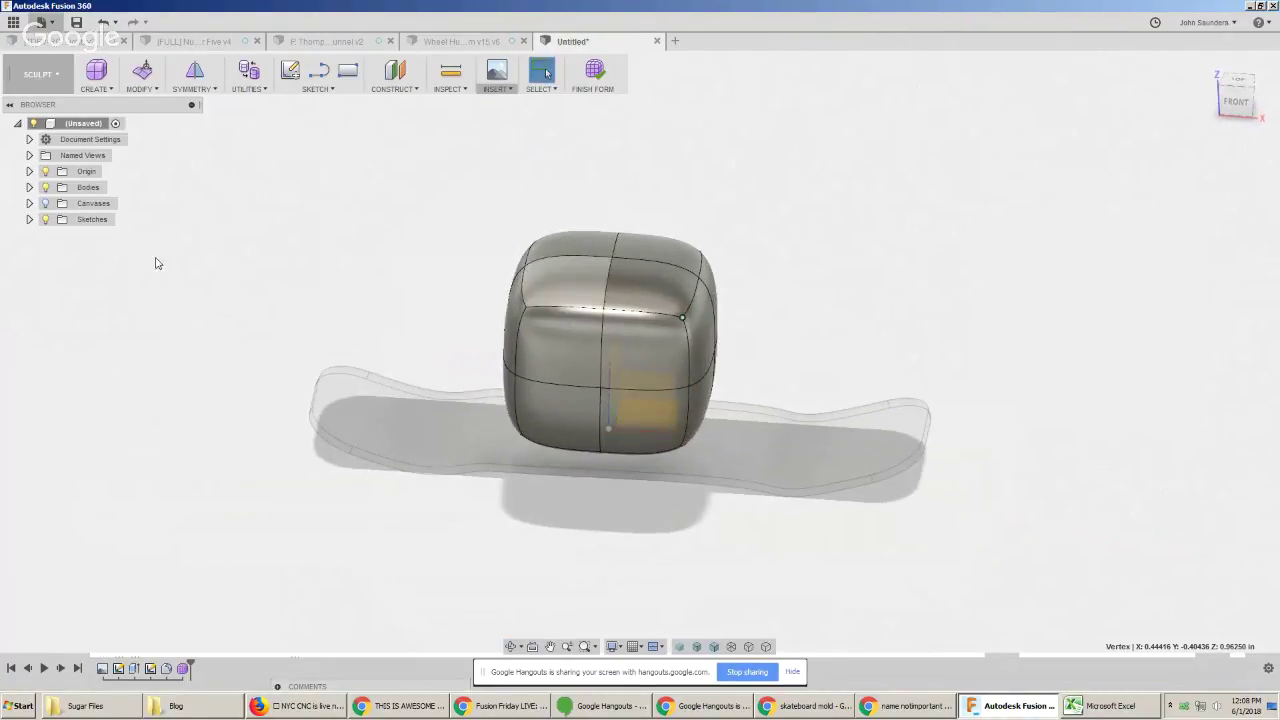
shift+middle_drag(296, 326, 313, 330)
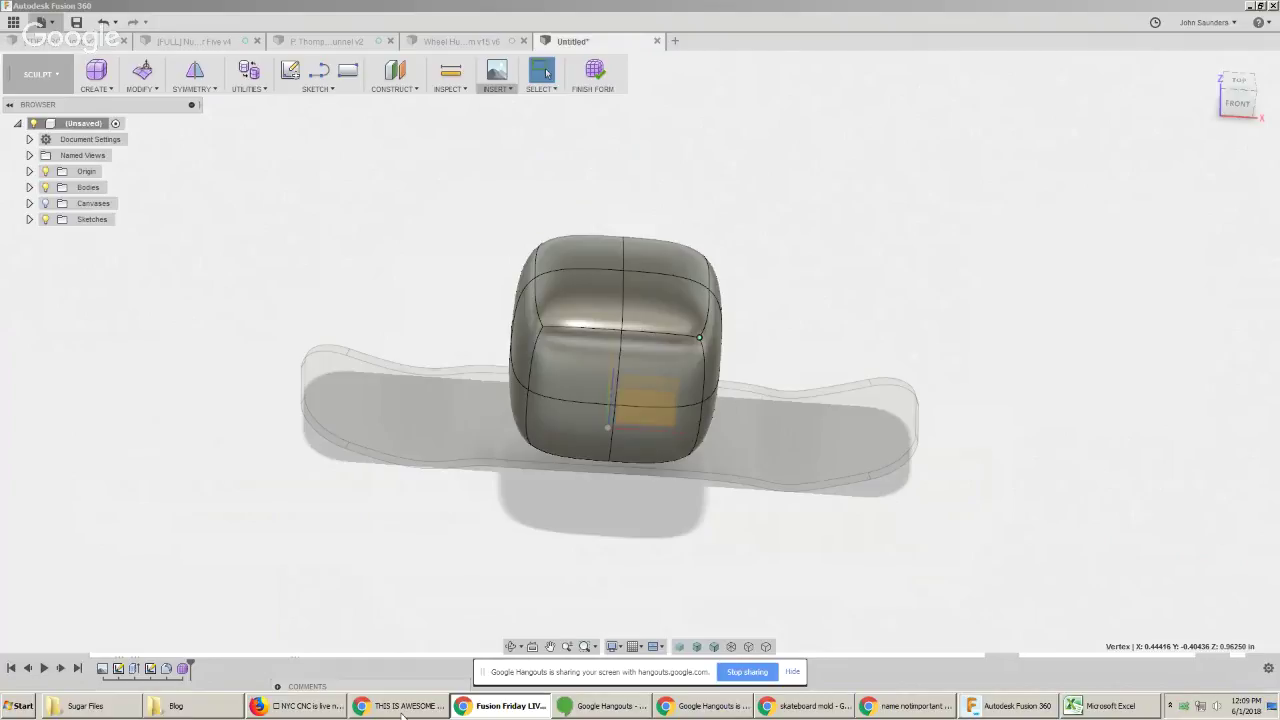
click(401, 706)
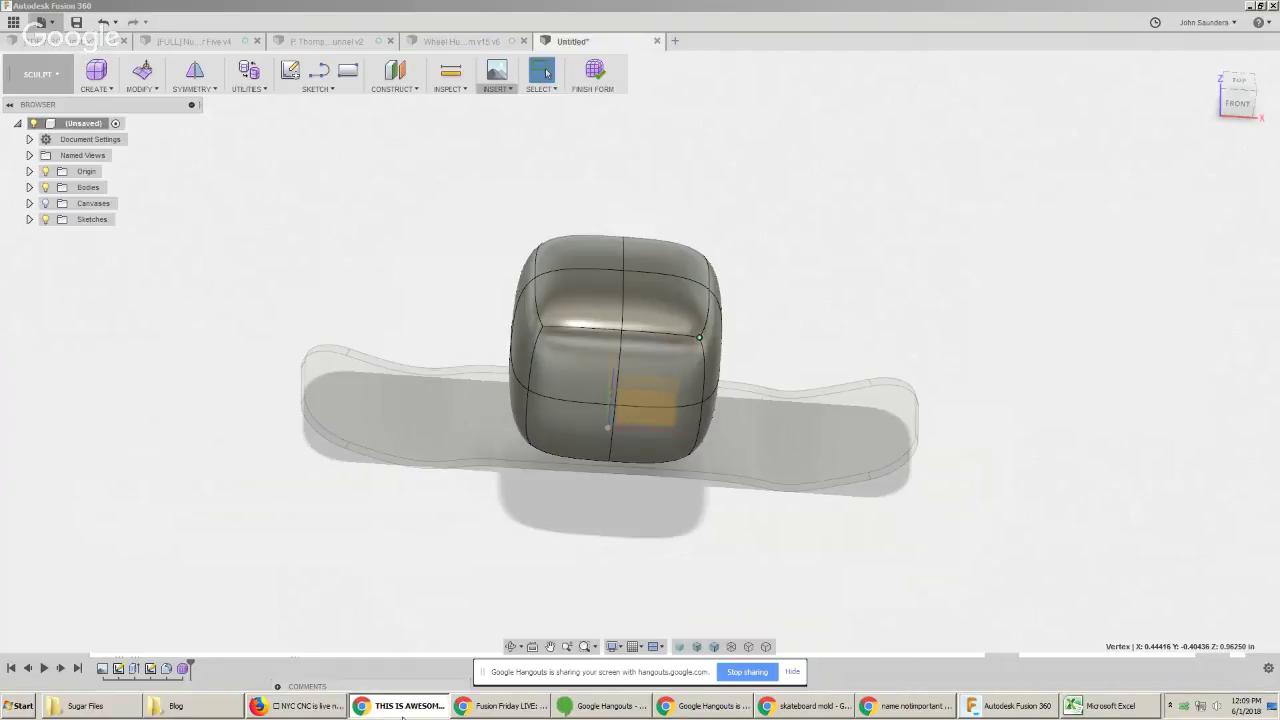
text(www.nyccnc.com)
key(Return)
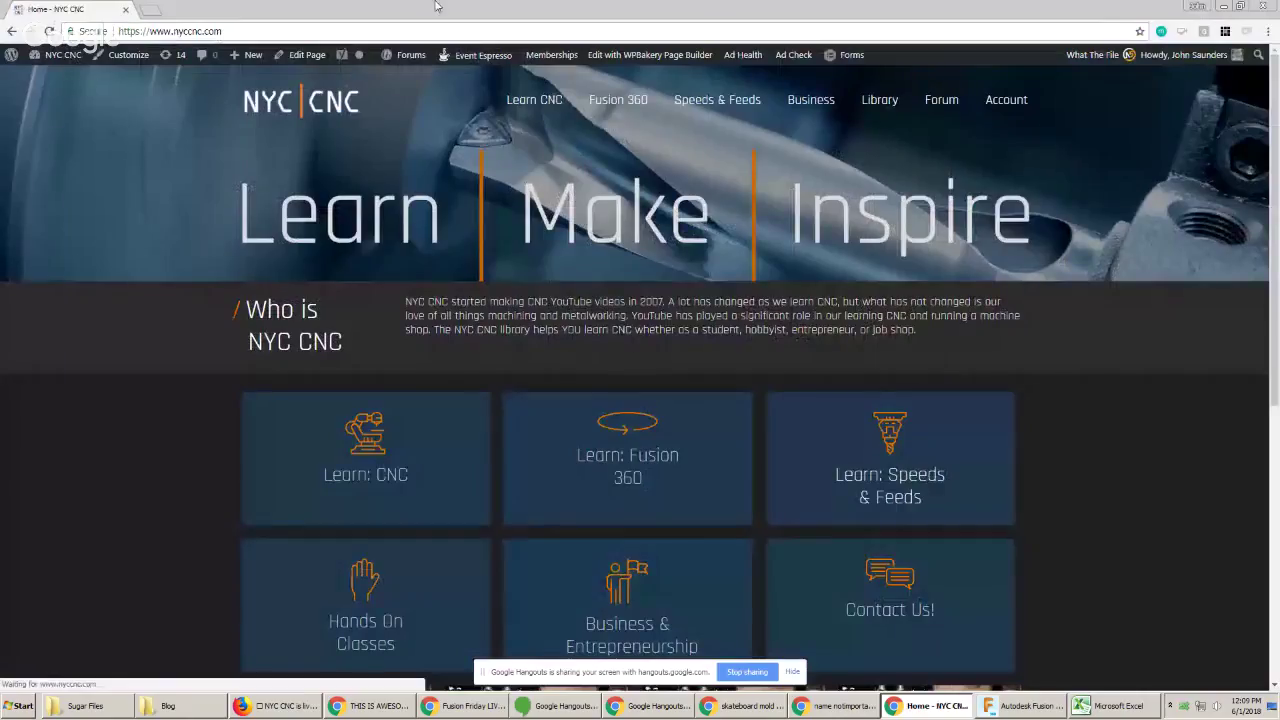
mouse_move(628, 110)
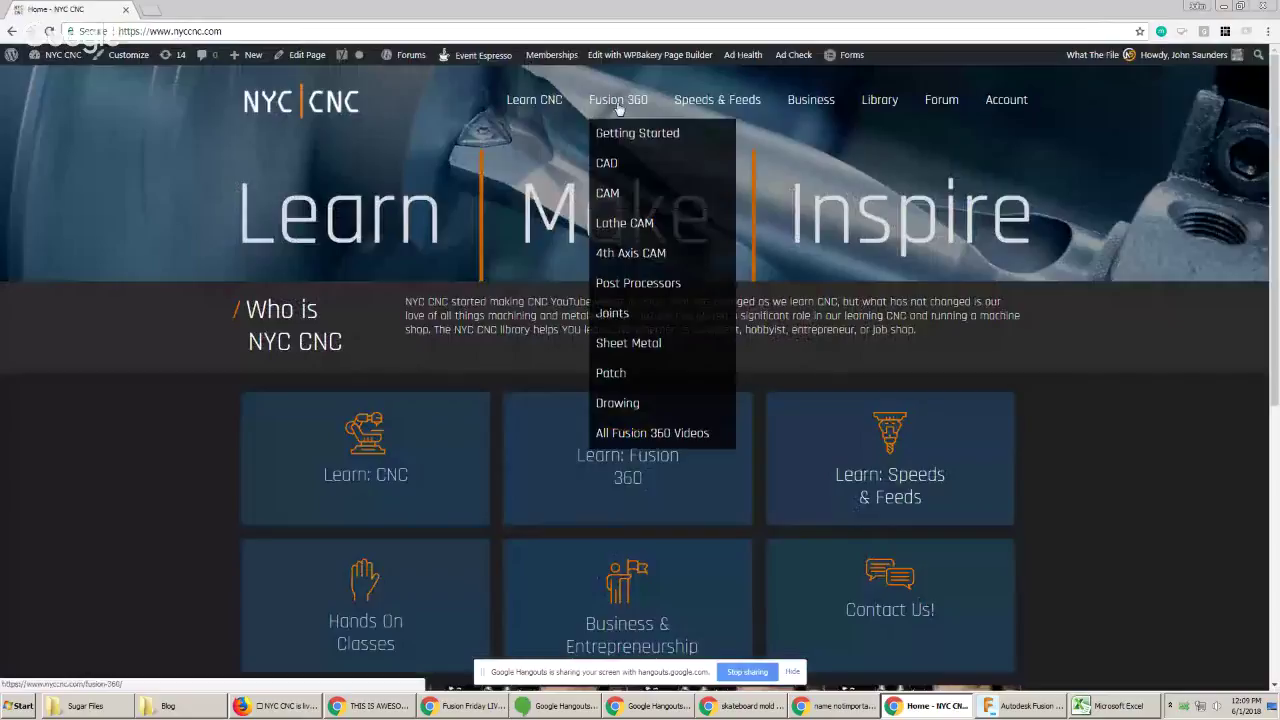
mouse_move(733, 104)
click(876, 101)
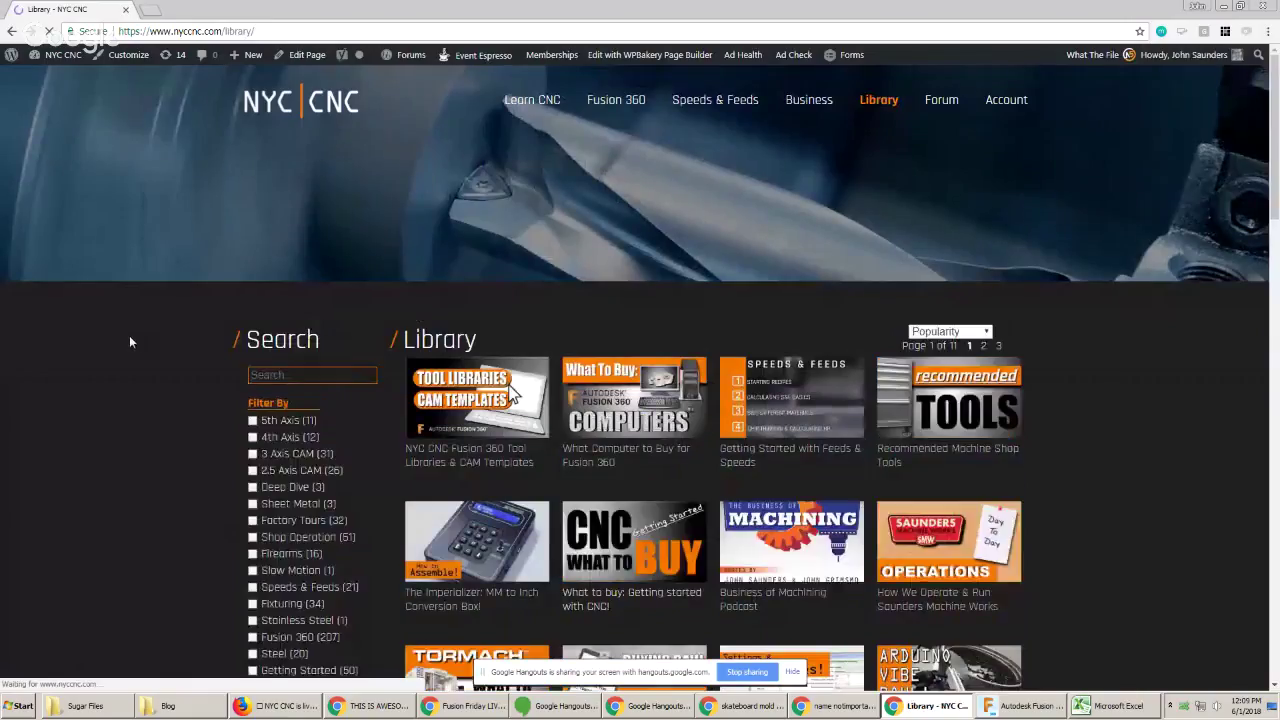
Filter the library to Pro videos and search it for 'knife'
scroll(129, 335, down, 5)
click(253, 480)
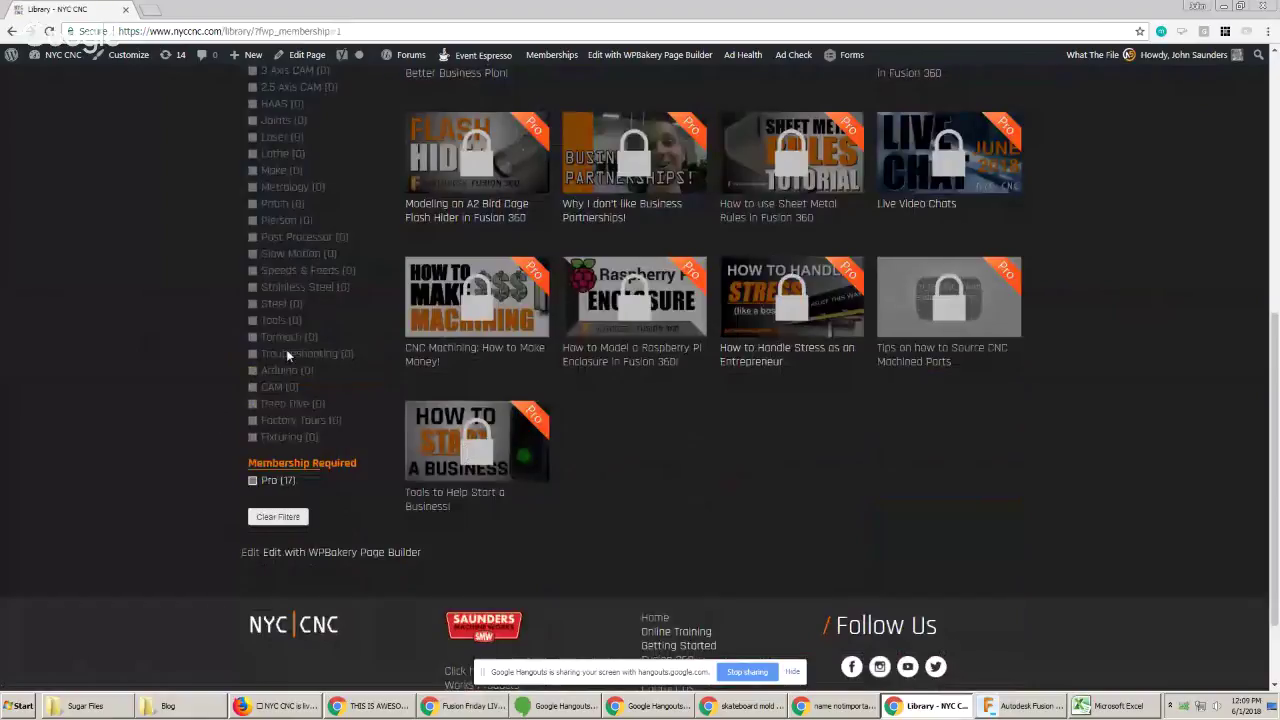
scroll(924, 479, up, 4)
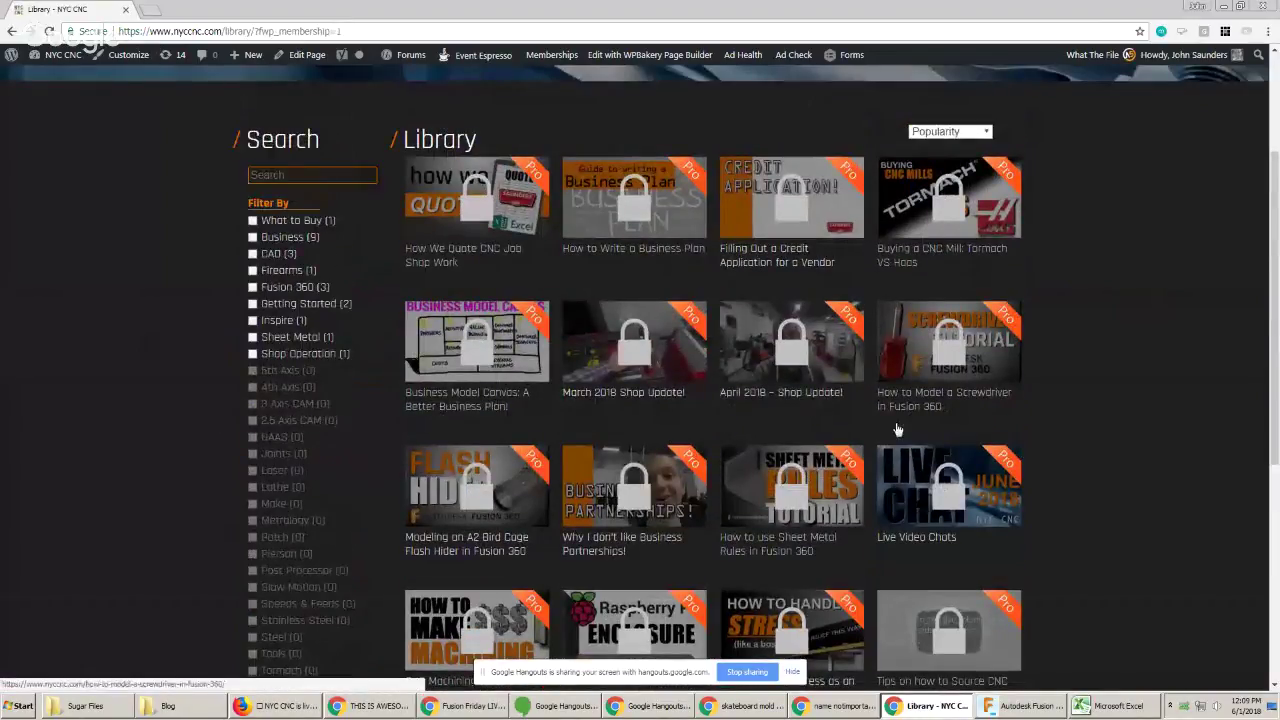
scroll(676, 404, down, 1)
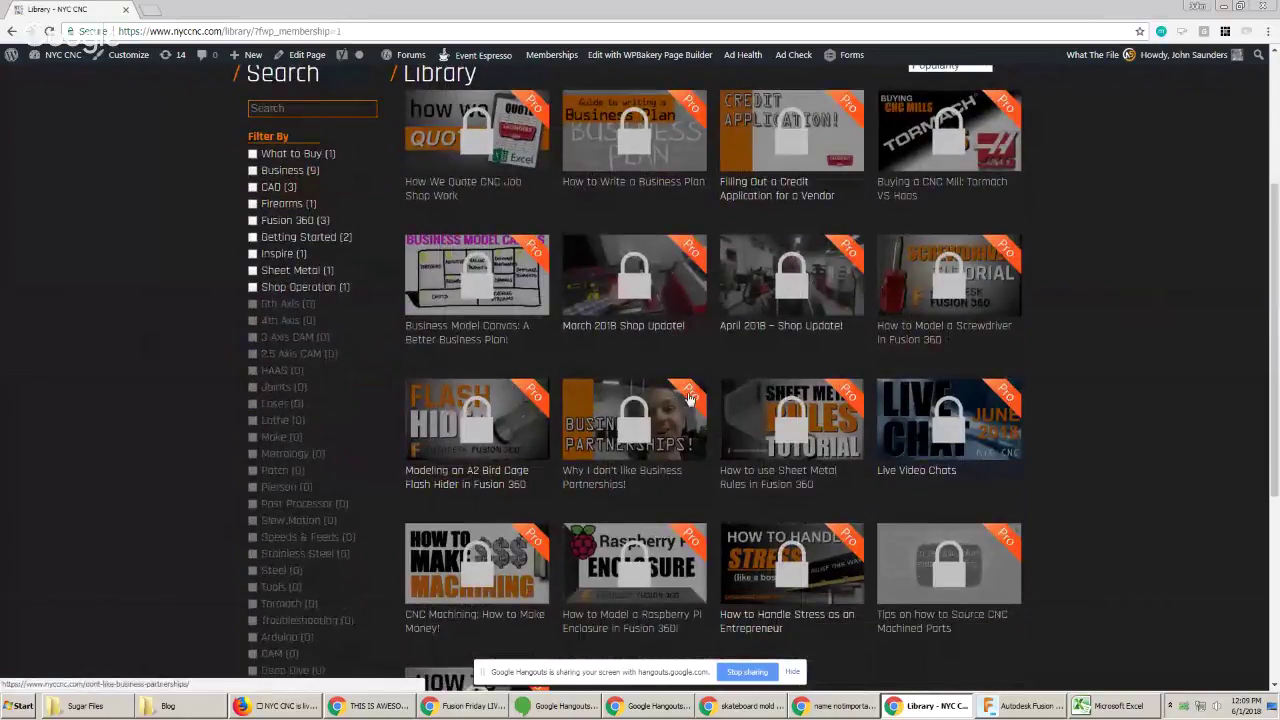
scroll(676, 404, down, 1)
key(ctrl+f)
text(k)
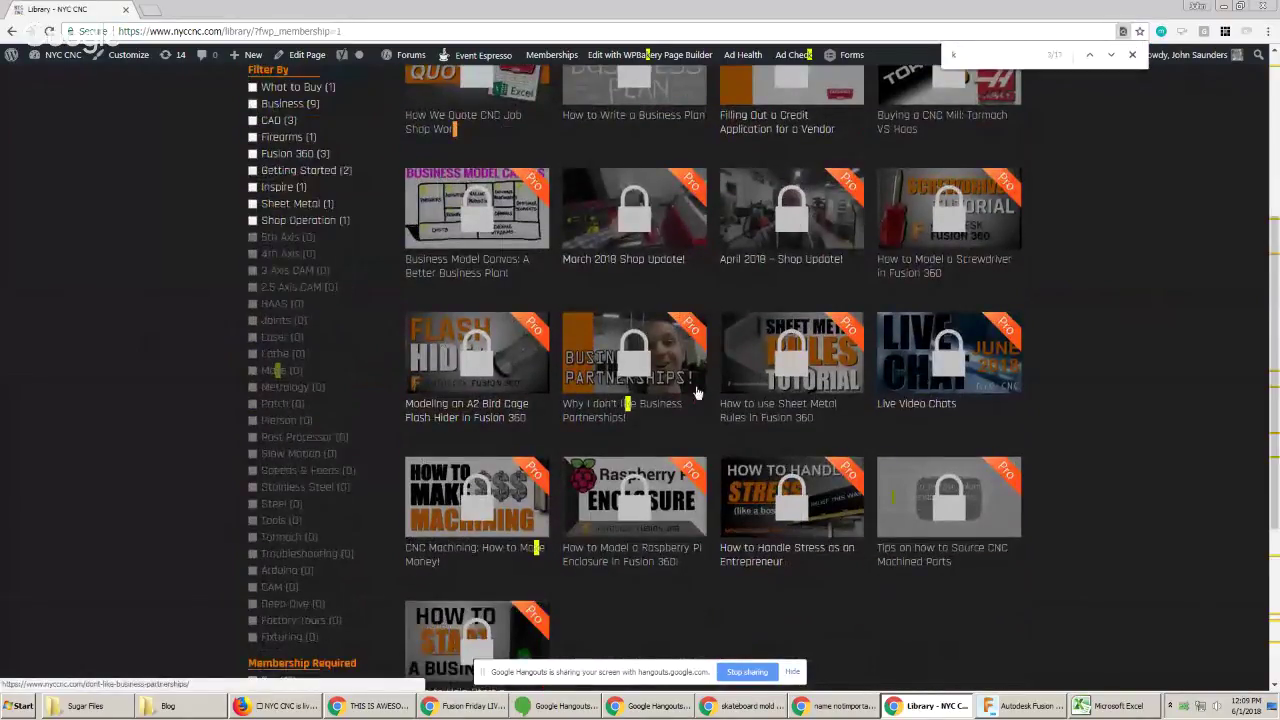
scroll(697, 393, up, 5)
click(298, 367)
text(knife)
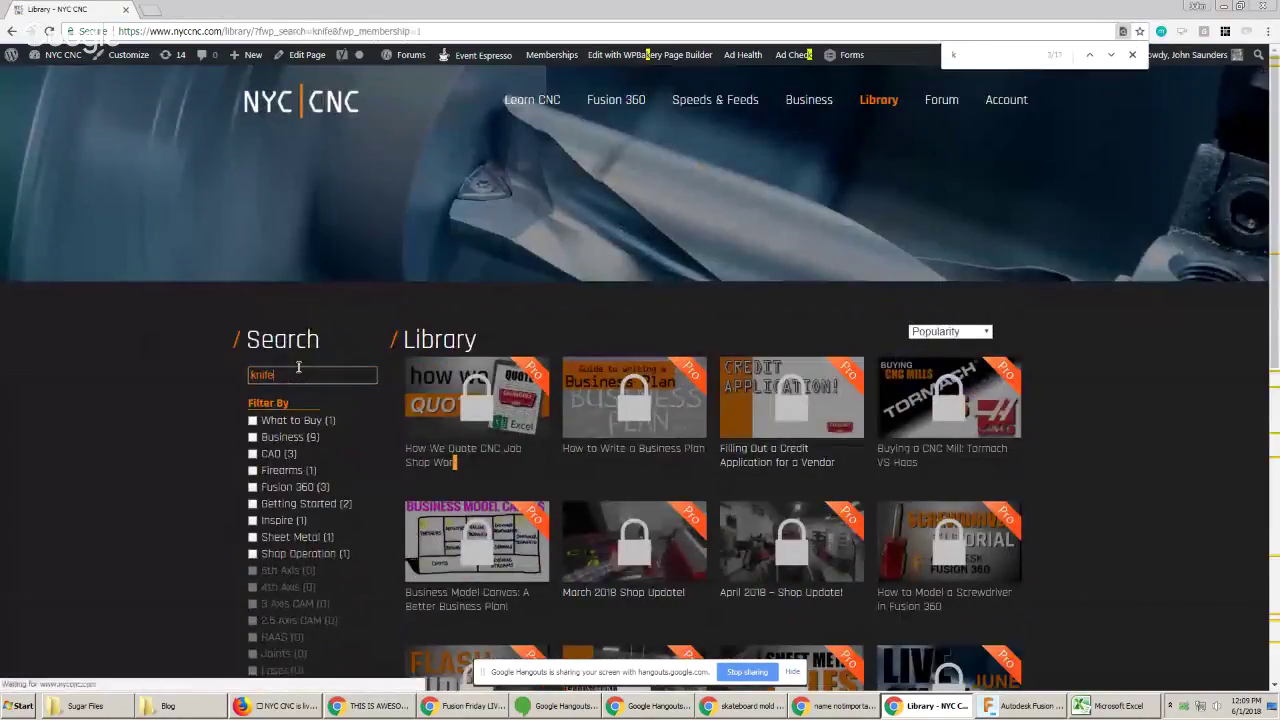
scroll(293, 379, down, 8)
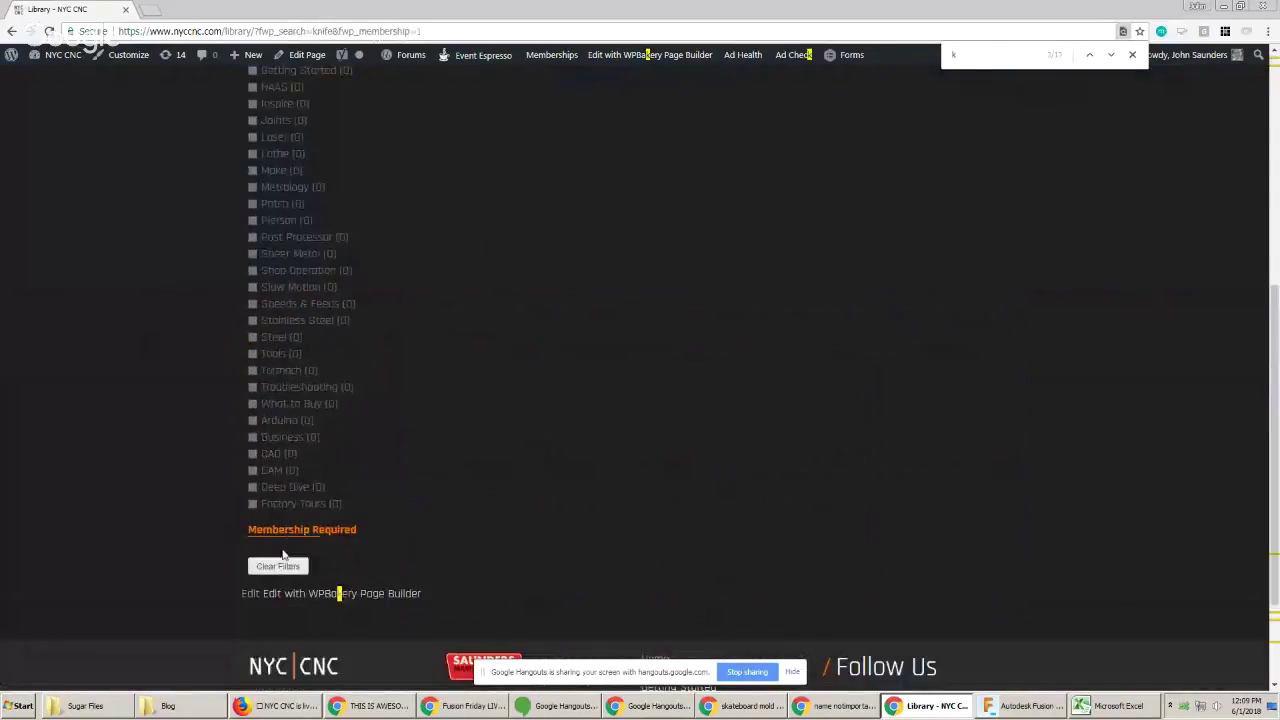
scroll(270, 450, up, 6)
key(Return)
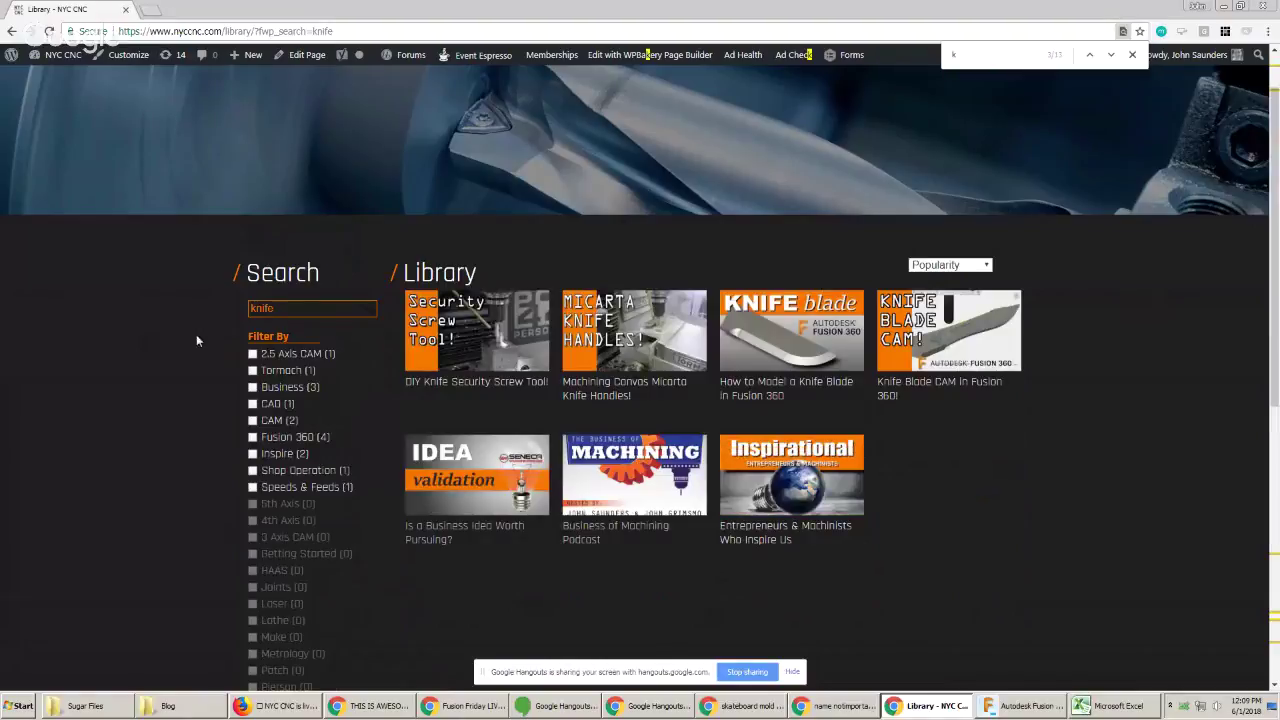
Open the How to Model a Knife Blade tutorial and reload its URL in a private window
click(768, 328)
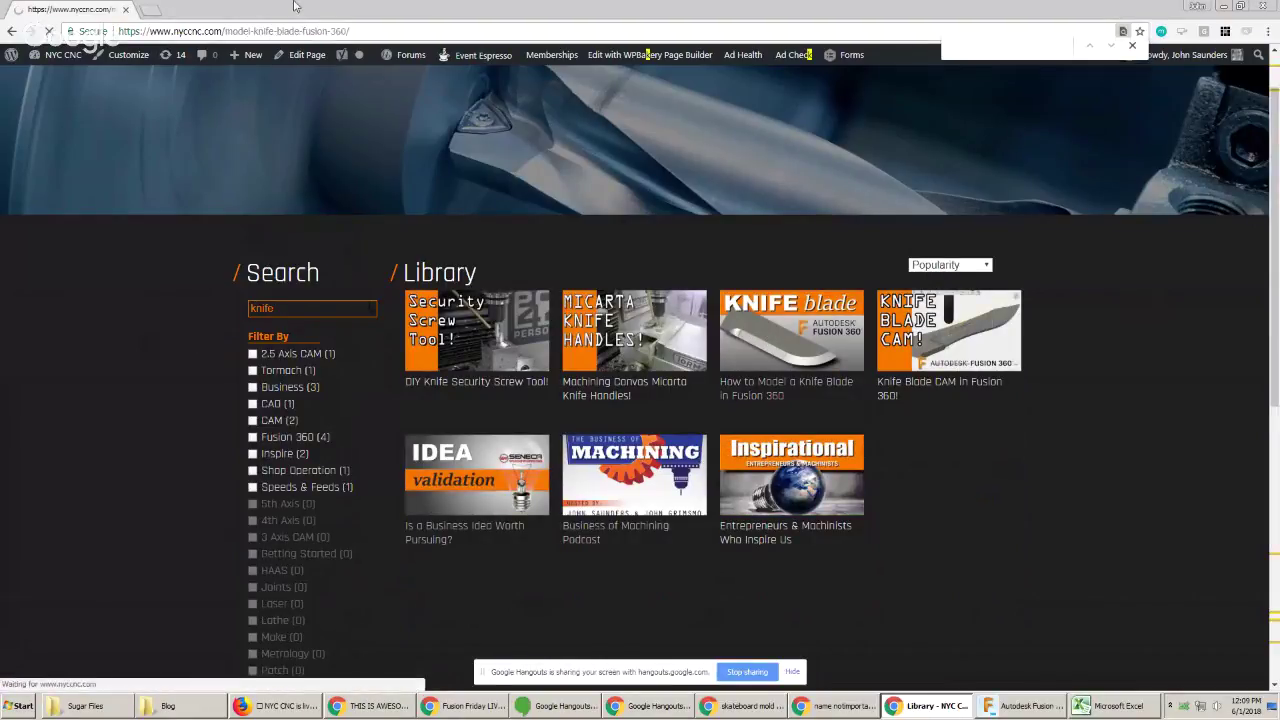
key(ctrl+l)
key(ctrl+c)
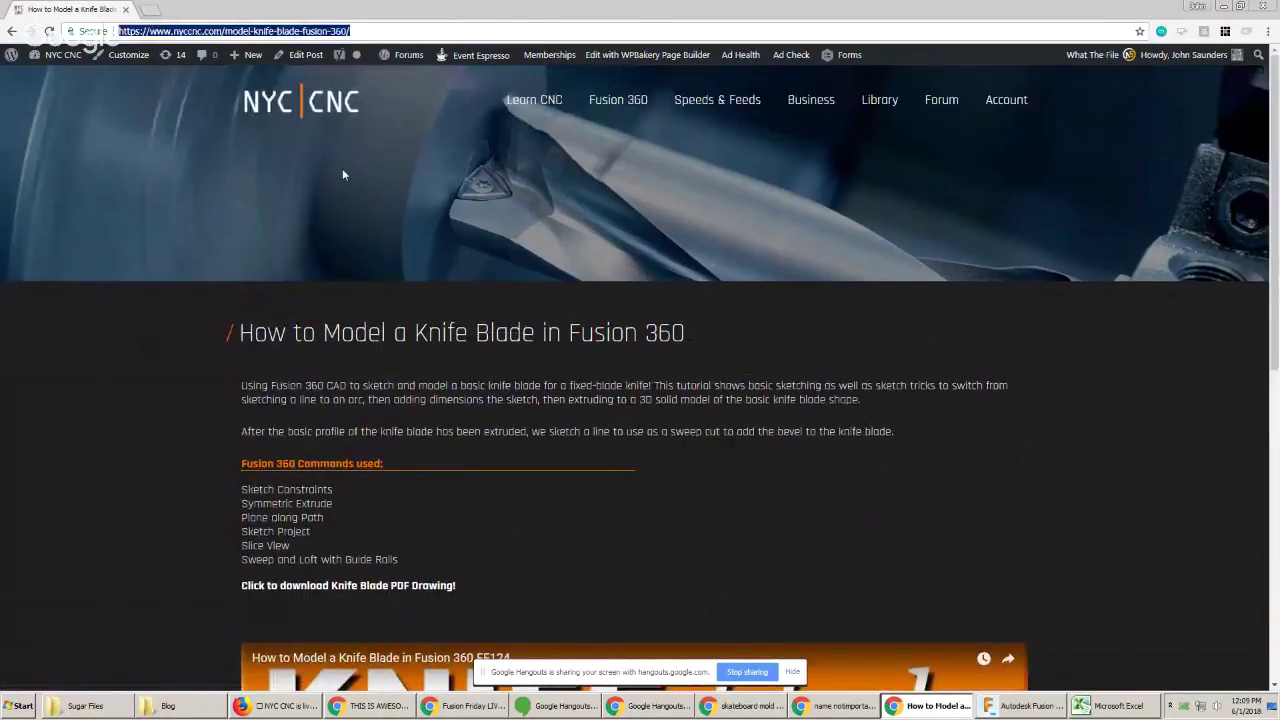
key(ctrl+shift+n)
key(ctrl+v)
key(Return)
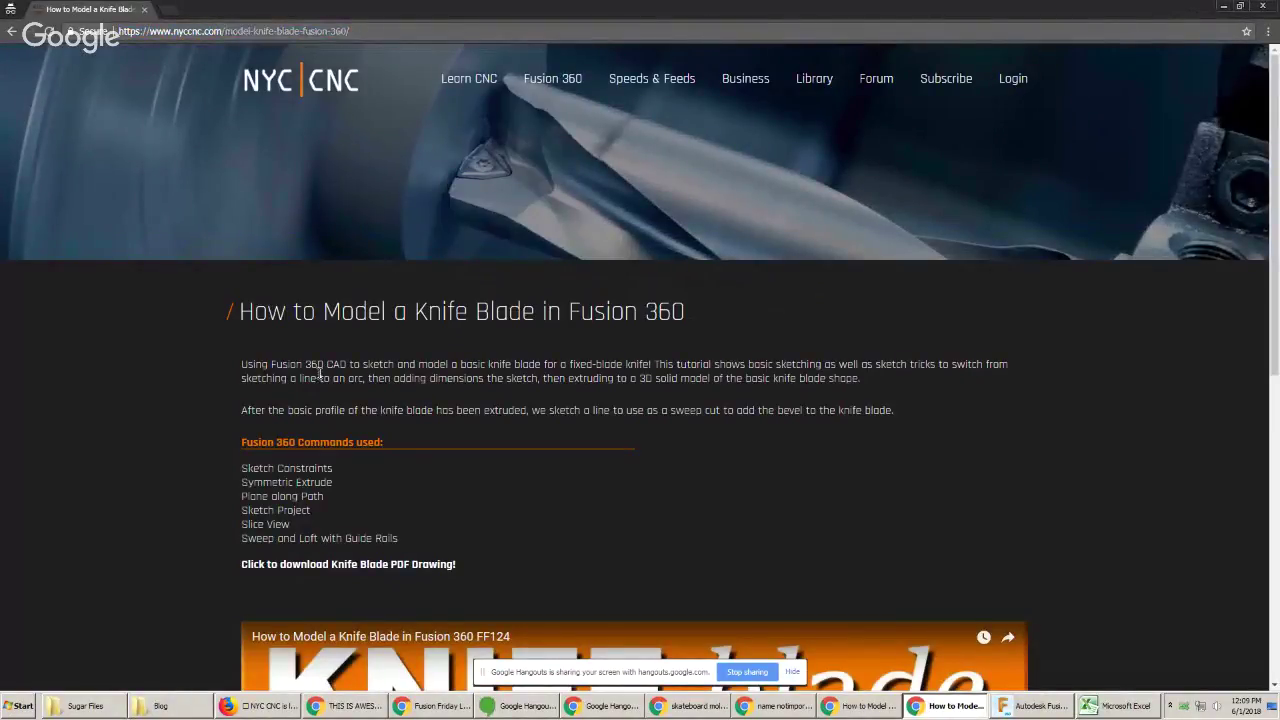
Scroll the private knife-blade tutorial page down to its video, then return to Fusion 360
scroll(322, 369, down, 2)
scroll(322, 369, down, 2)
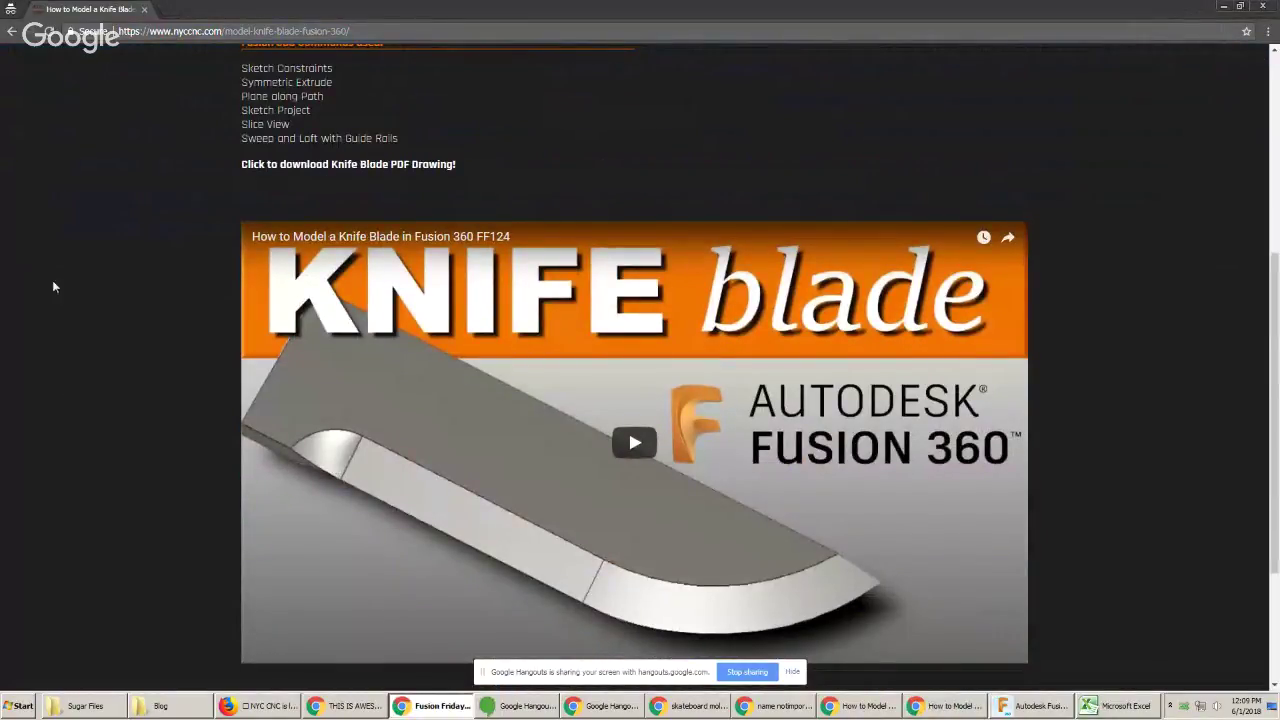
click(295, 447)
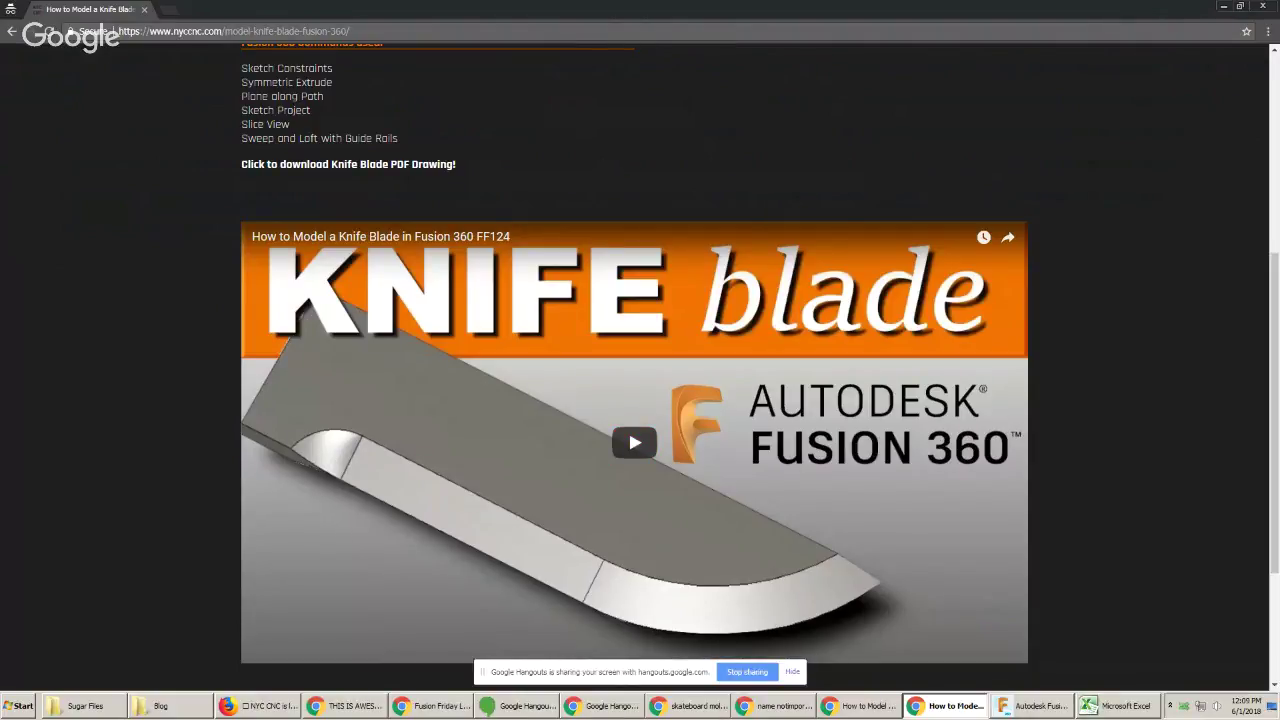
key(alt+Tab)
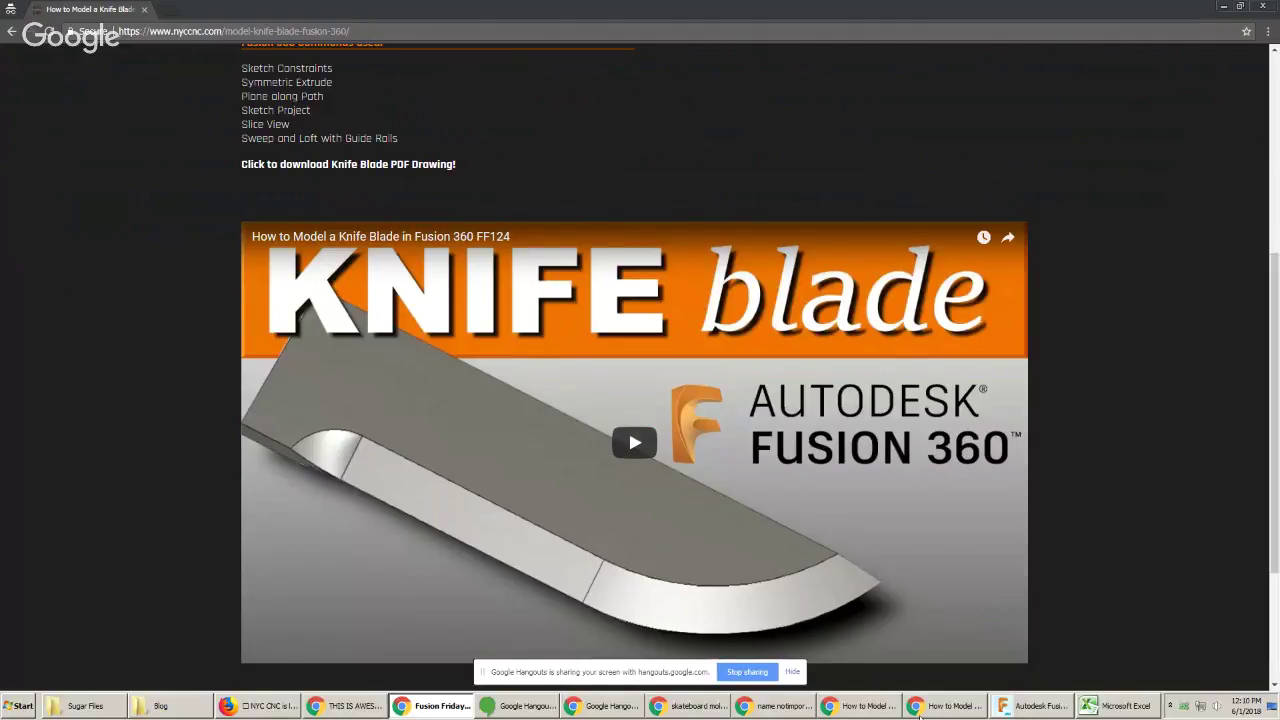
click(1035, 706)
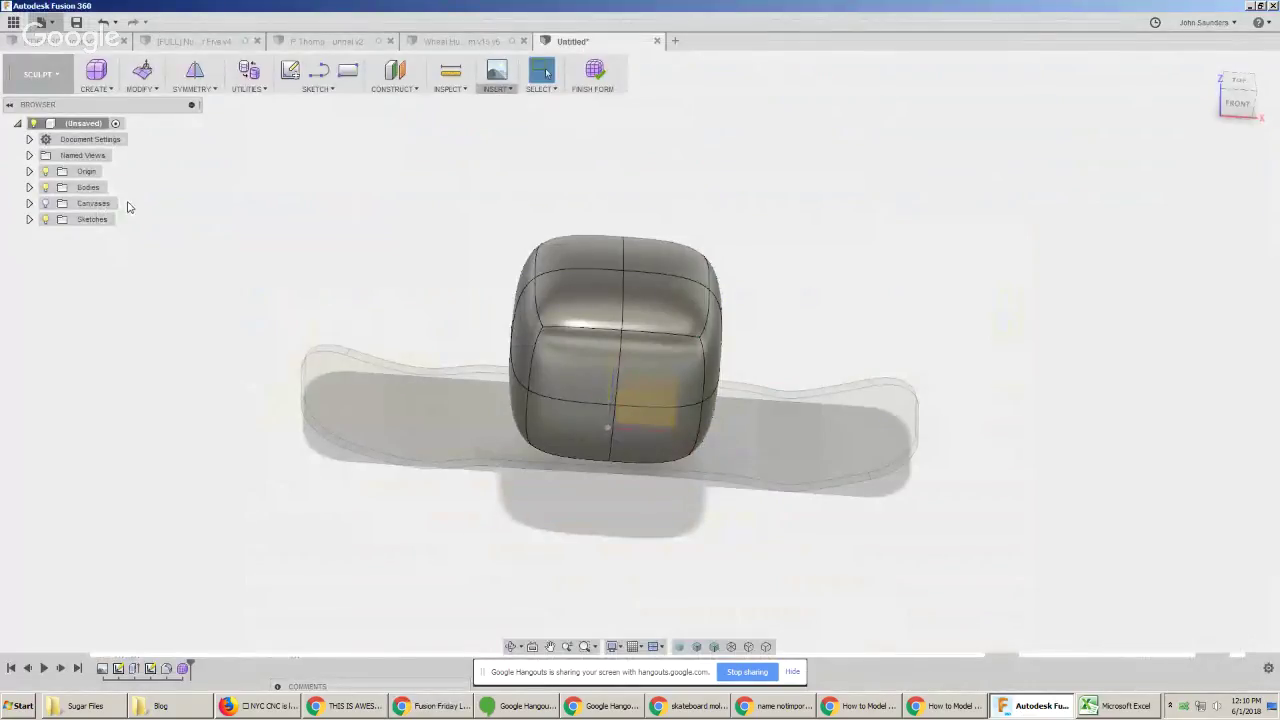
Finish the sculpt form, expand Bodies, view the deck from above, and search the toolbox for 'slot'
click(604, 76)
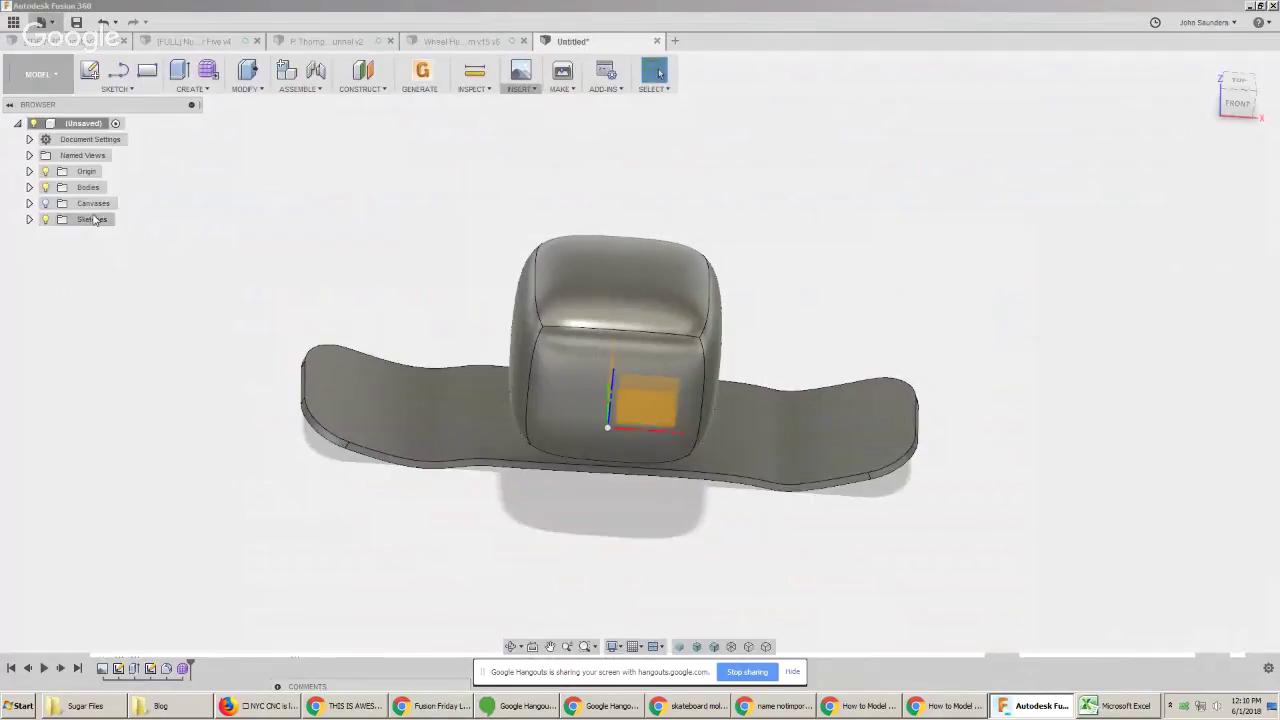
click(29, 187)
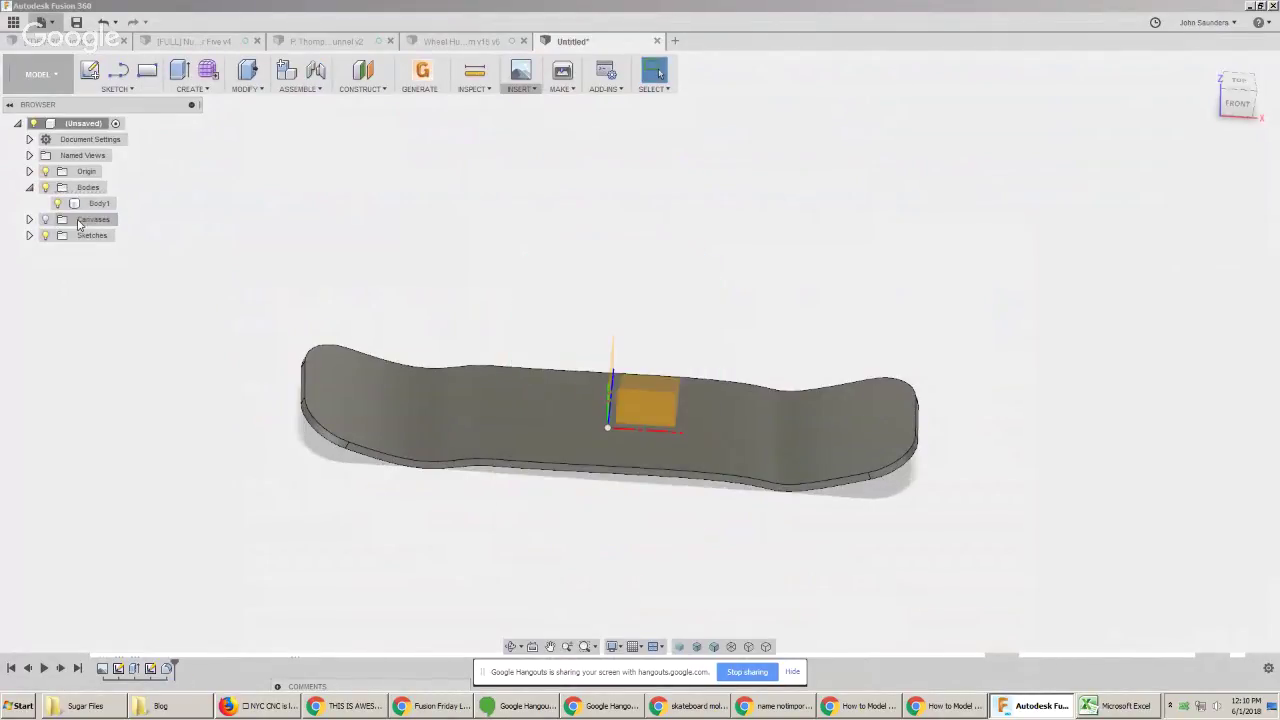
key(alt+Tab)
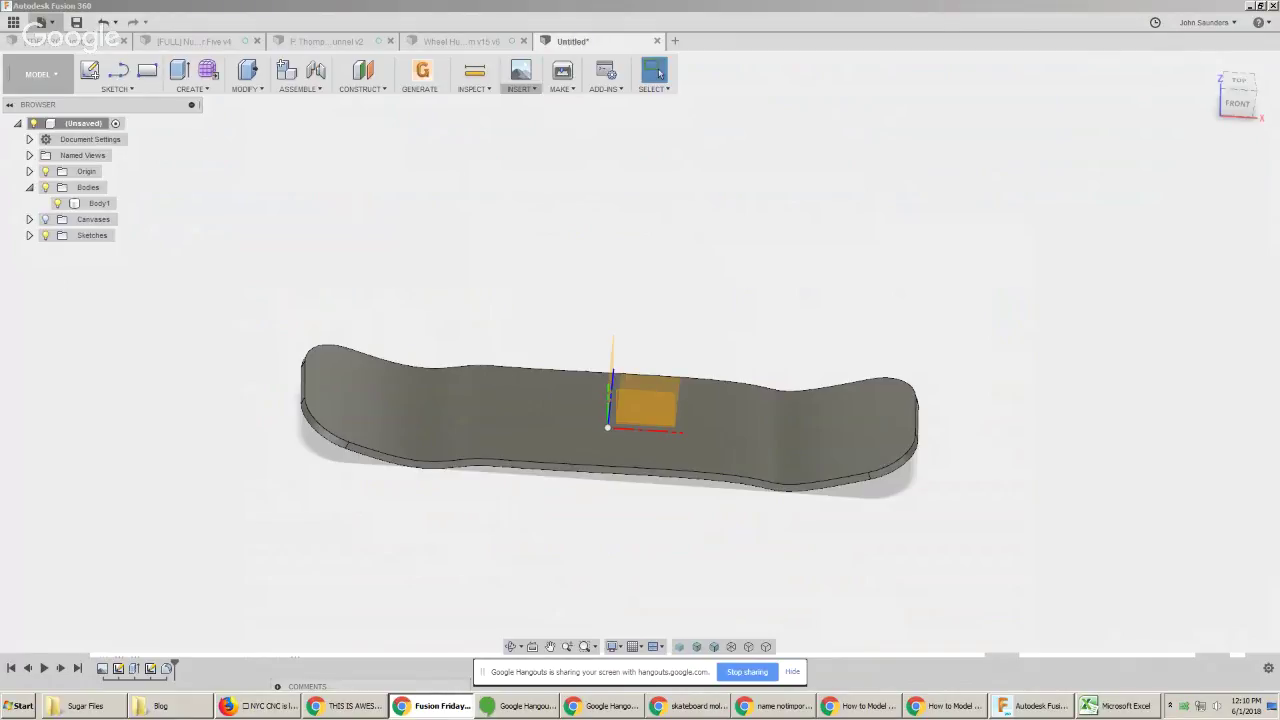
key(alt+Tab)
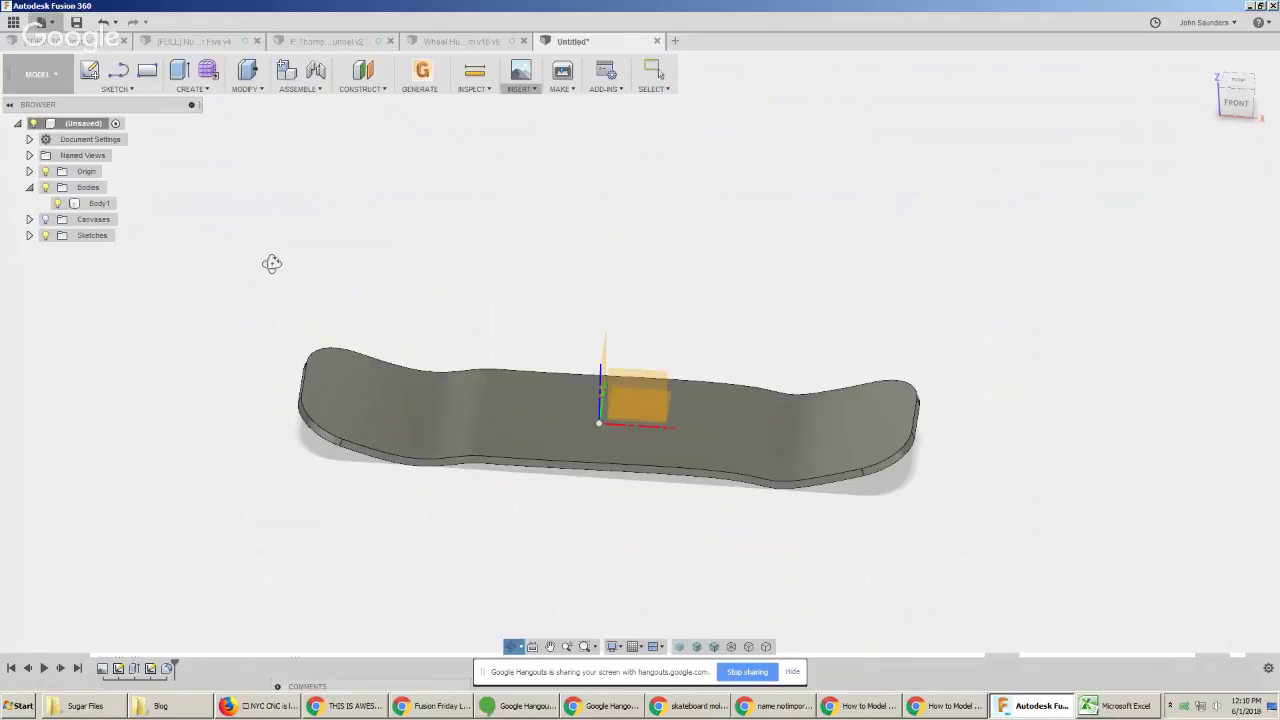
shift+middle_drag(271, 263, 451, 234)
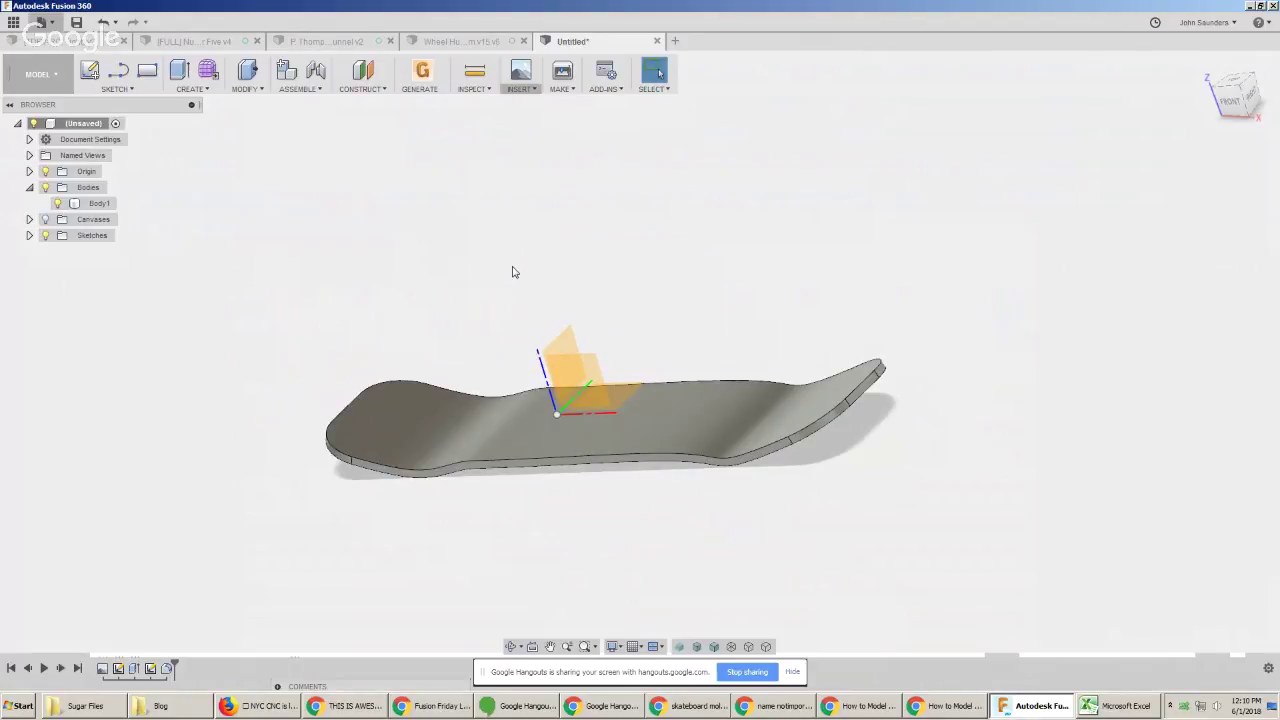
text(sslot)
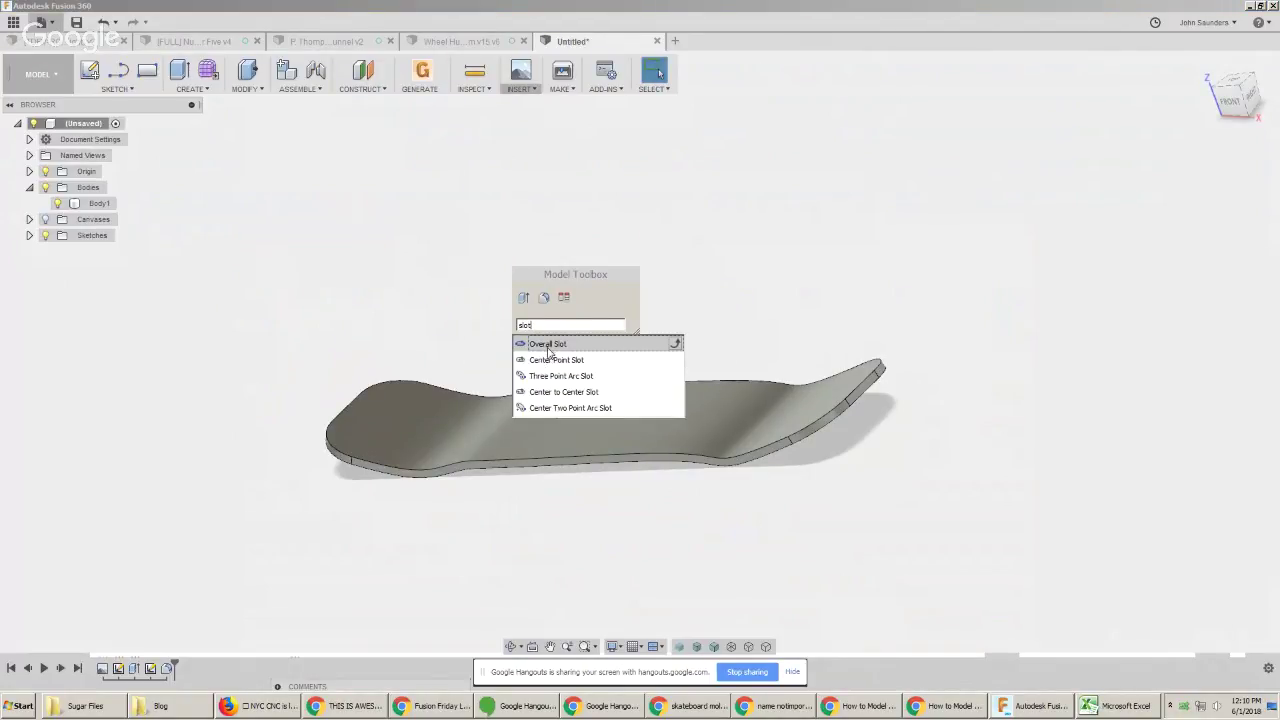
Sketch a center point slot on the horizontal origin plane over the deck and stop the sketch
click(565, 368)
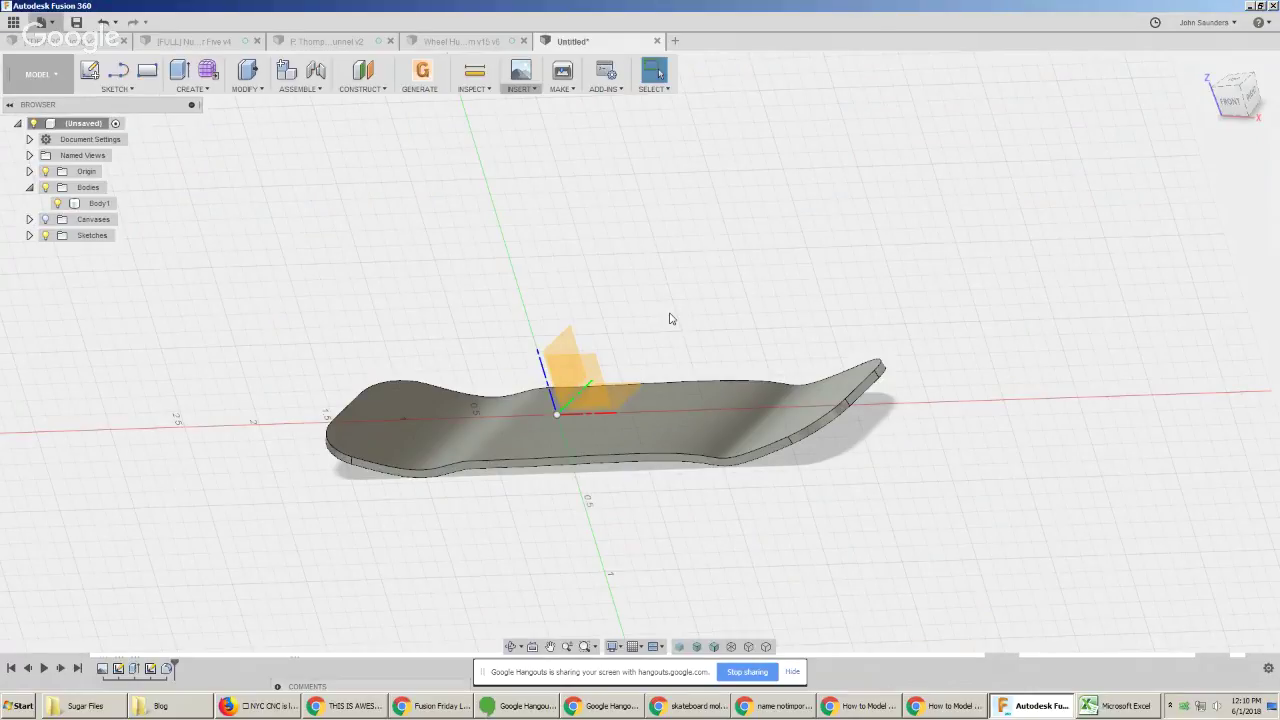
click(607, 393)
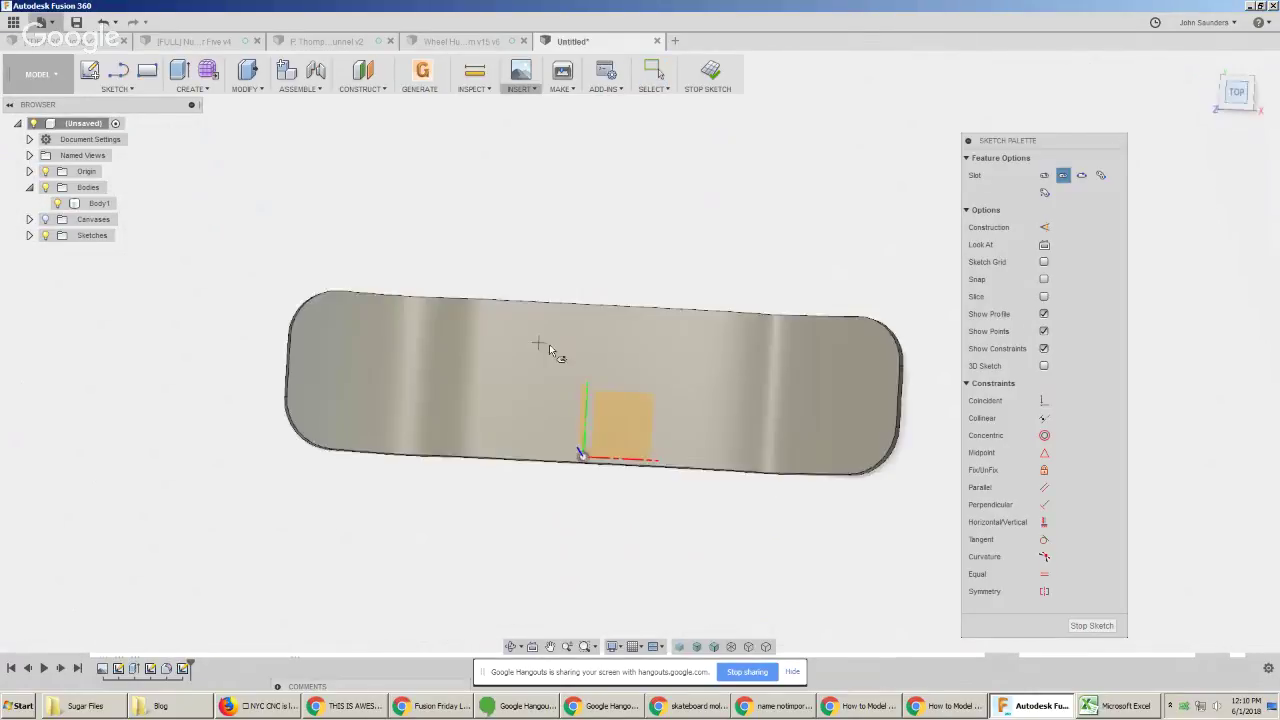
click(530, 345)
click(690, 346)
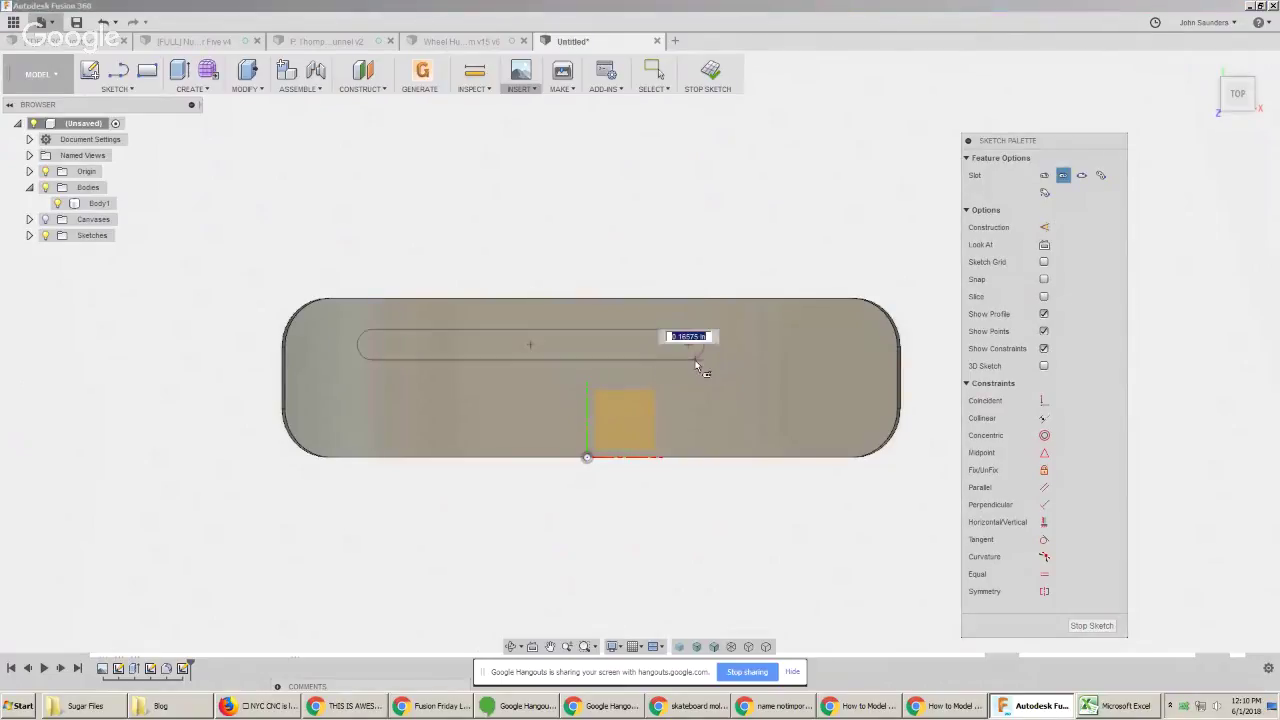
click(681, 369)
key(F6)
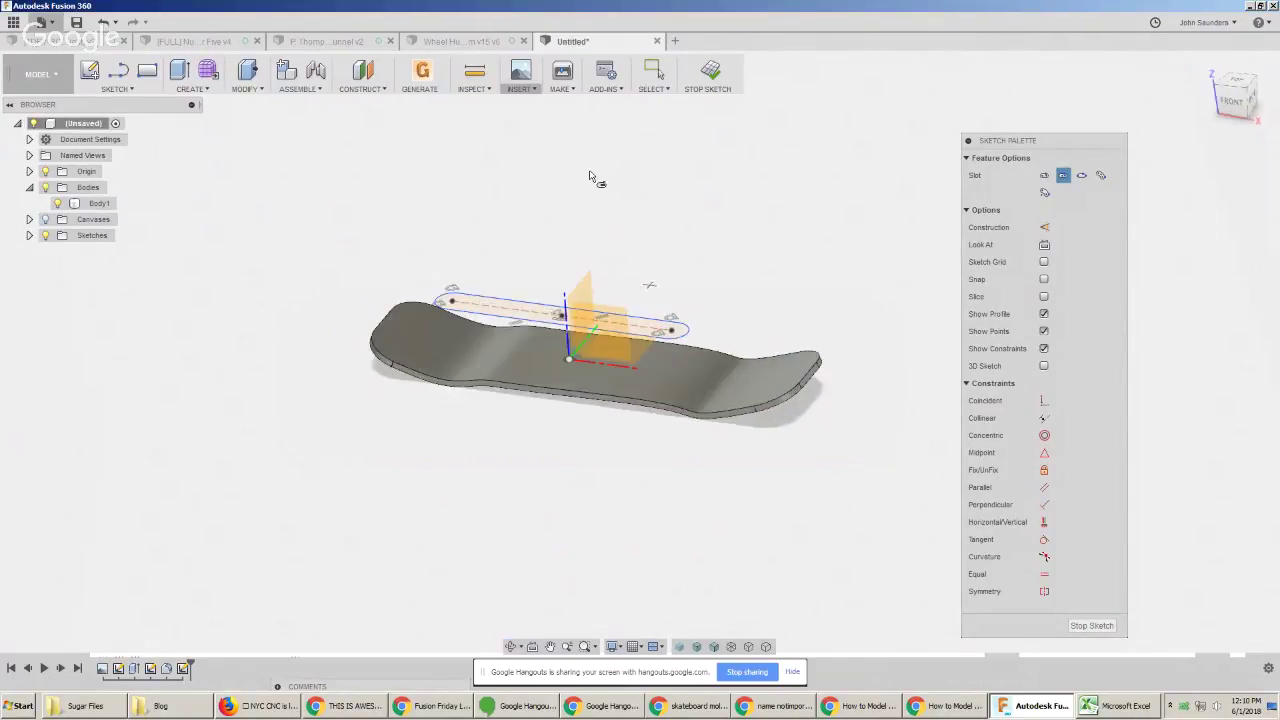
click(712, 70)
Hide the origin triad, orbit the deck toward a top-down view, and cancel the active command
shift+middle_drag(583, 226, 513, 266)
click(45, 171)
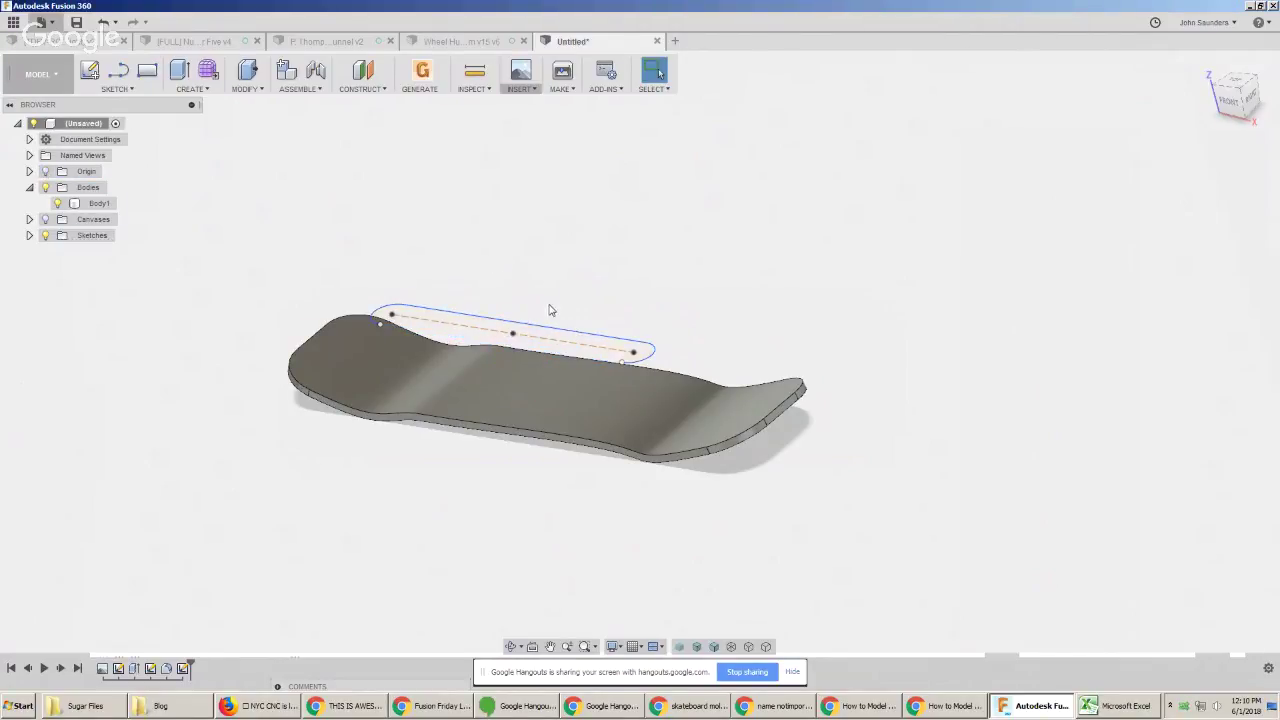
shift+middle_drag(527, 290, 563, 260)
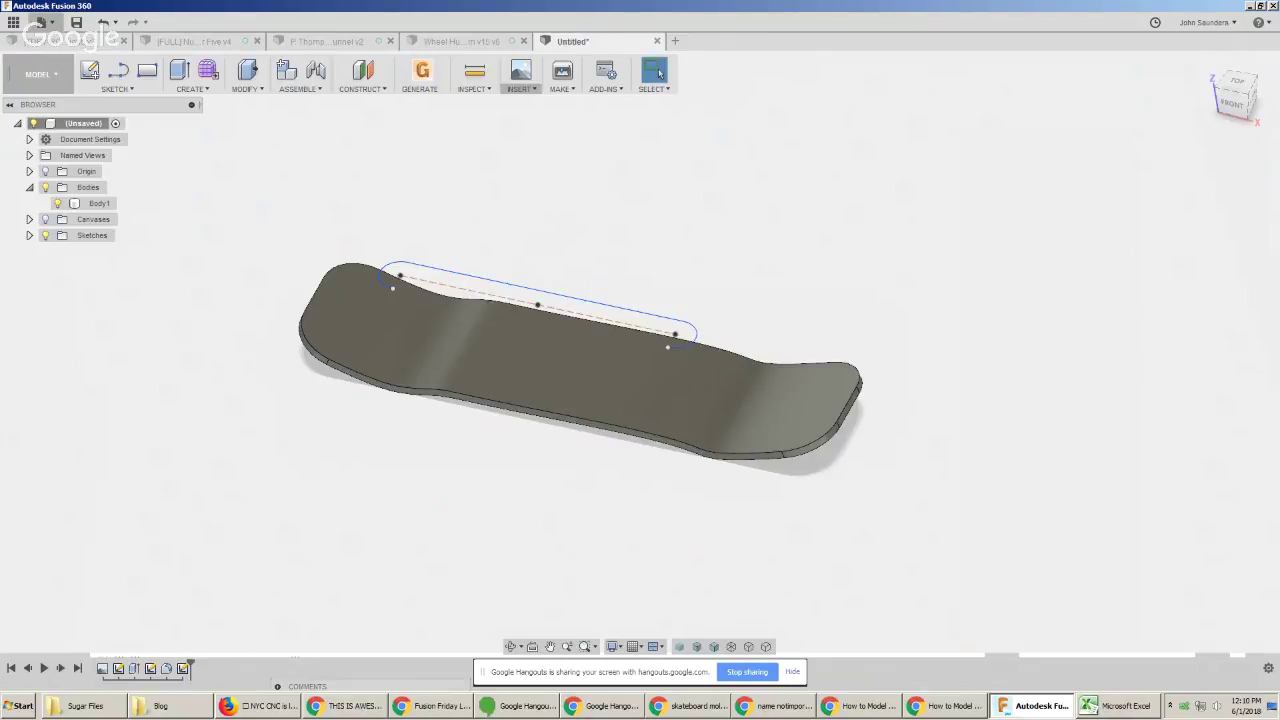
key(alt+Tab)
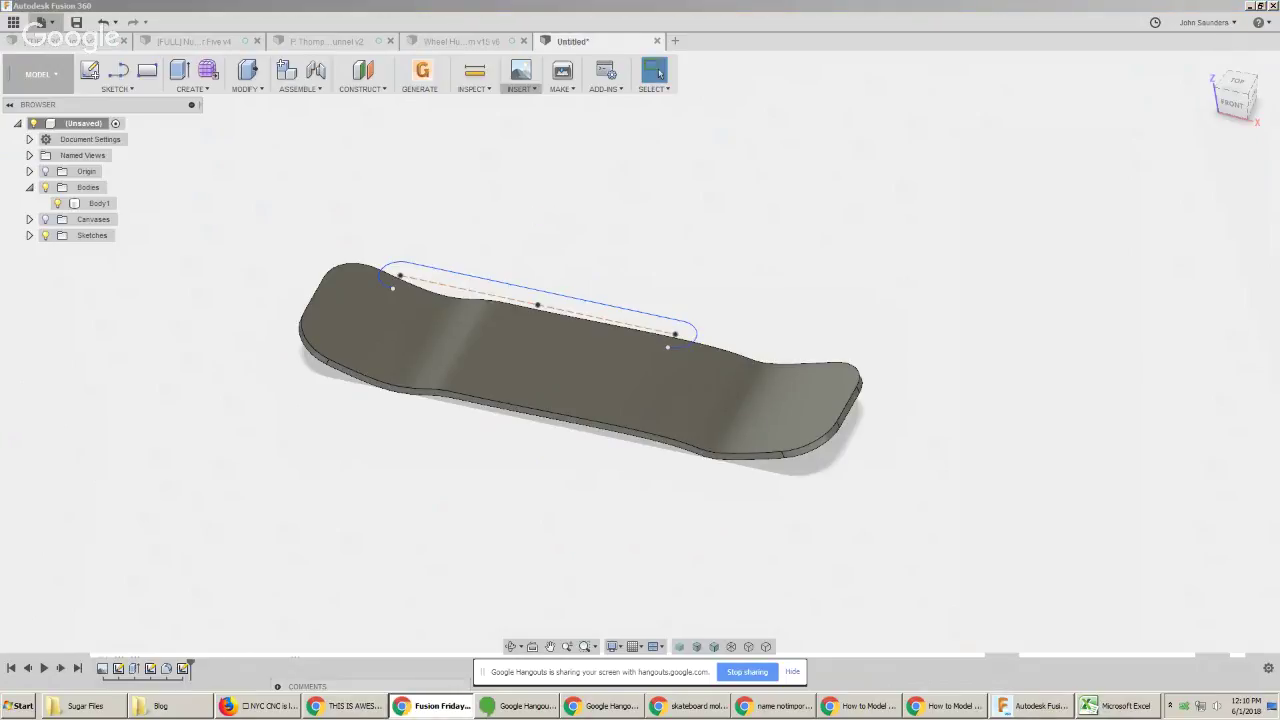
click(433, 186)
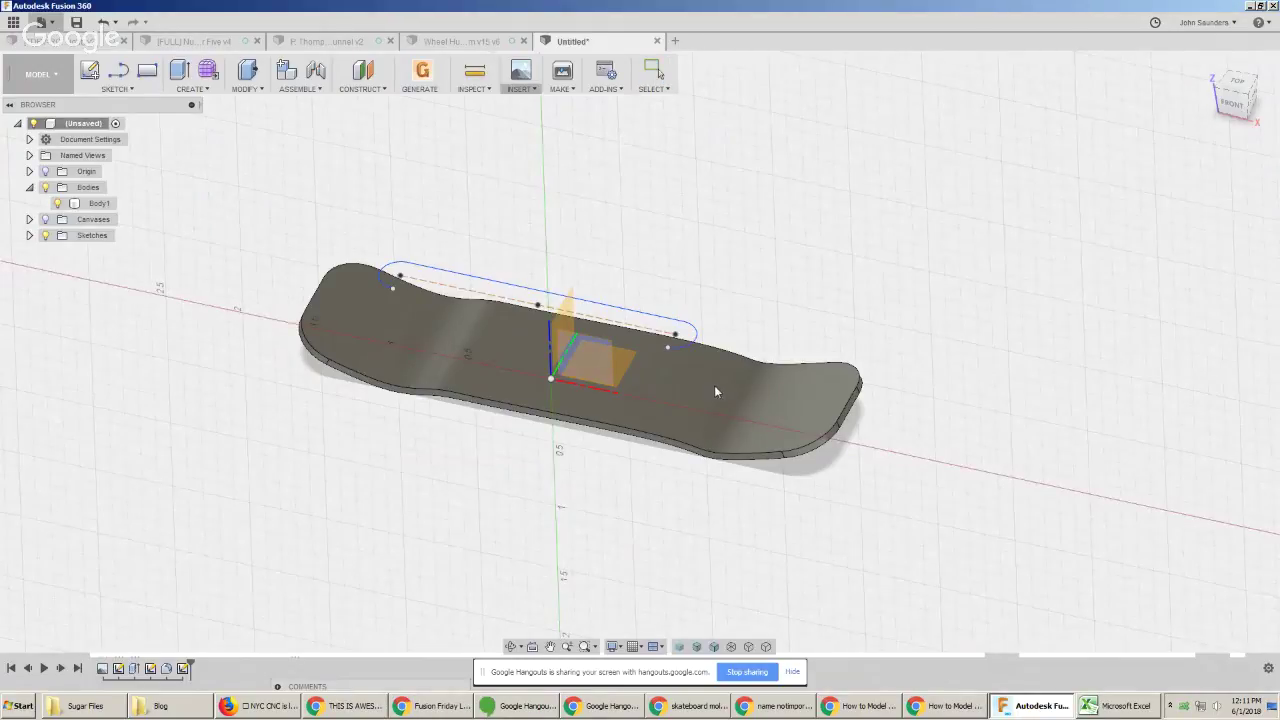
shift+middle_drag(714, 391, 255, 254)
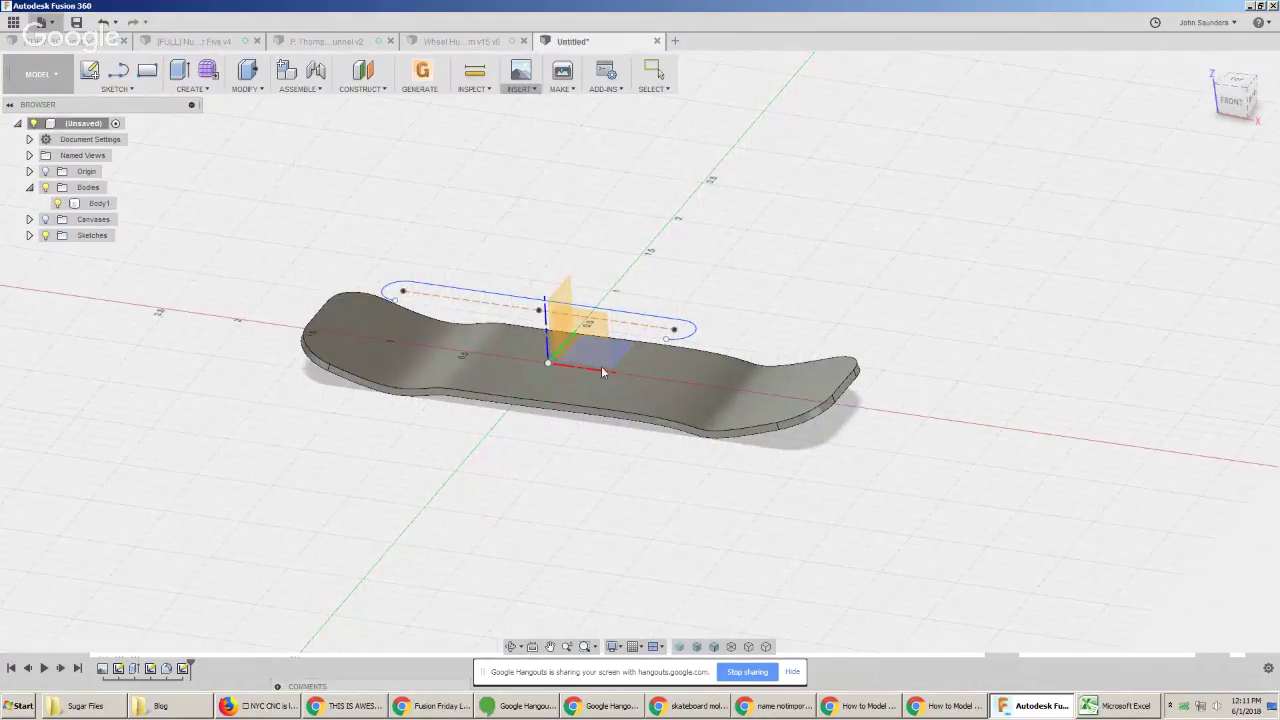
key(Escape)
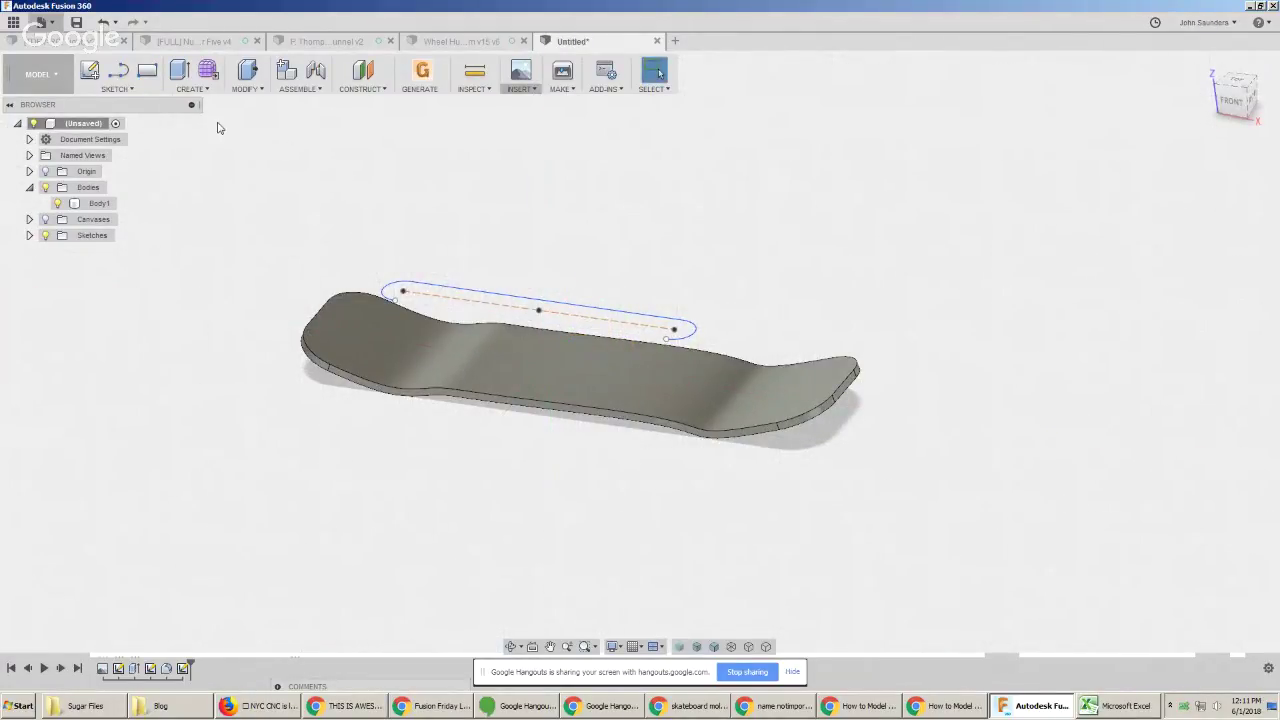
Start a Split Face on the deck's top face, cancel it, and open the workspace list
click(120, 89)
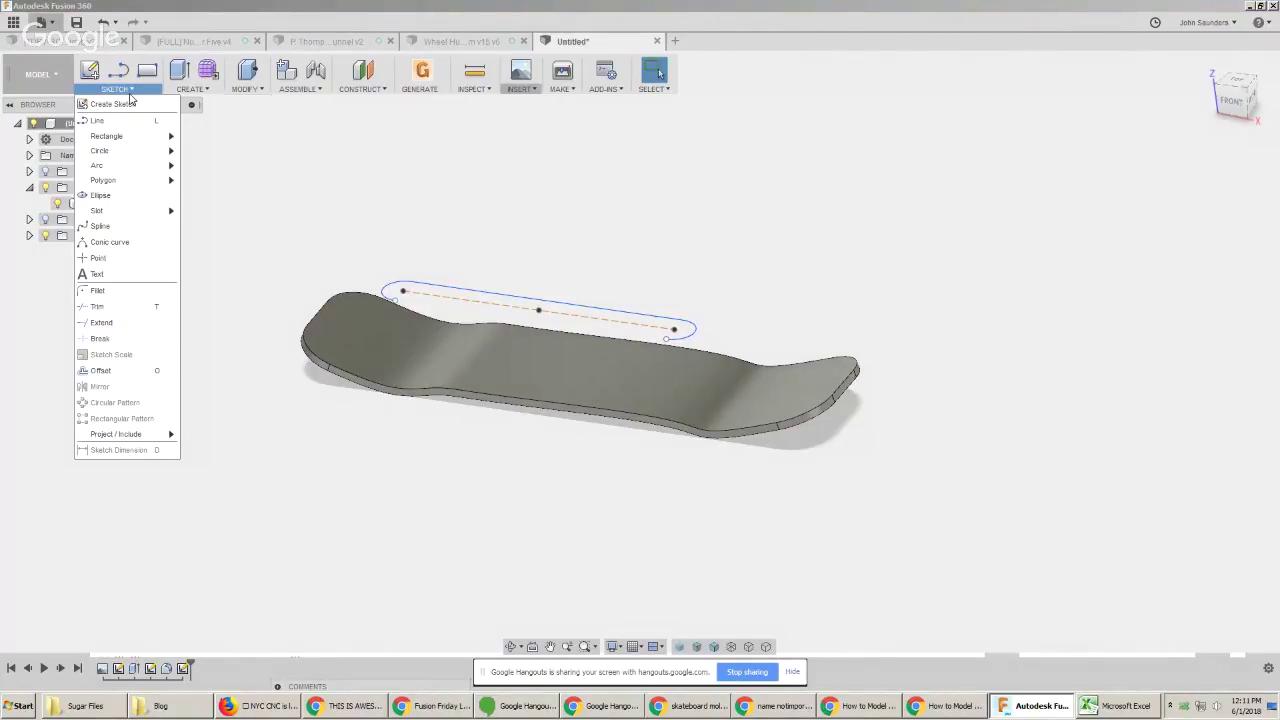
click(245, 89)
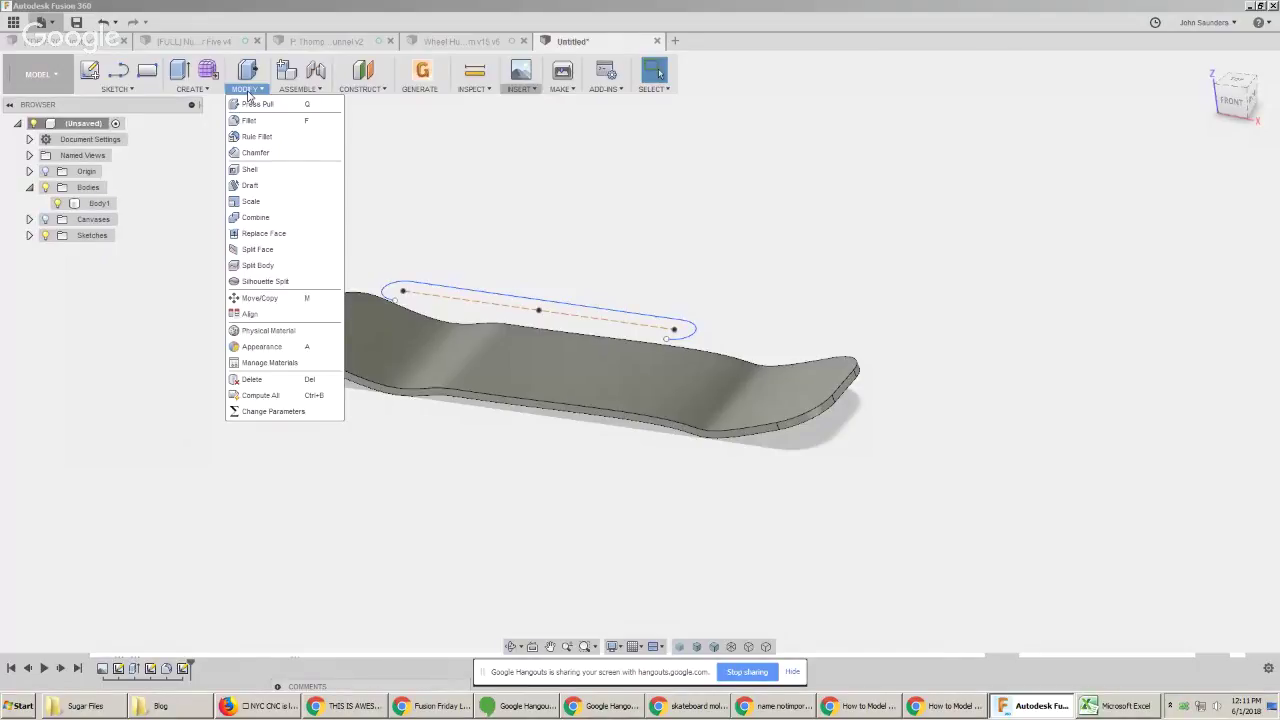
click(272, 252)
click(543, 308)
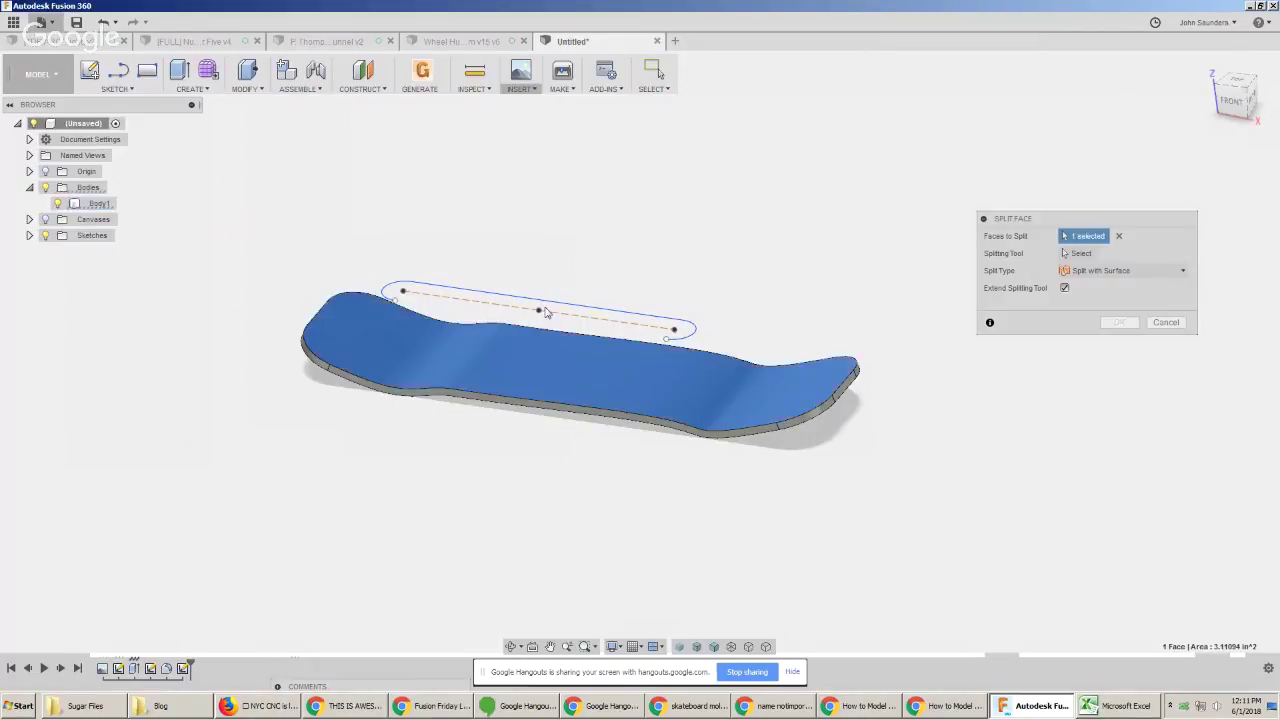
key(Escape)
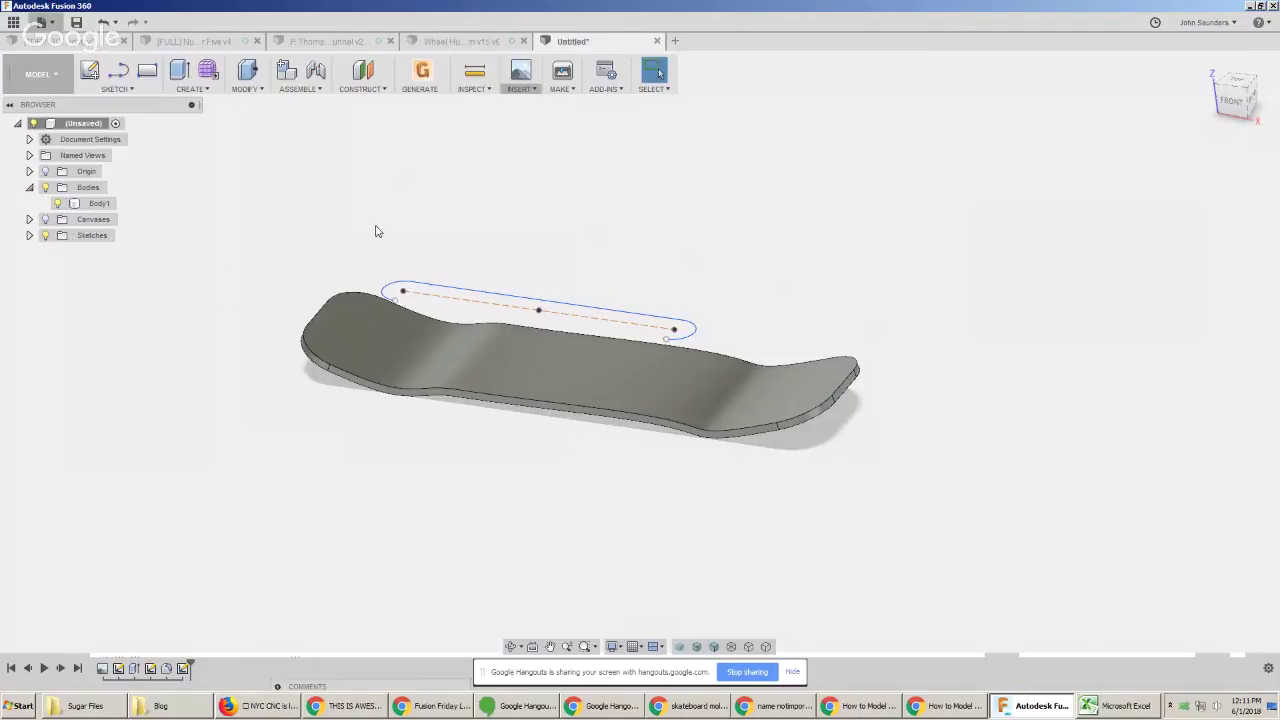
click(32, 72)
click(30, 130)
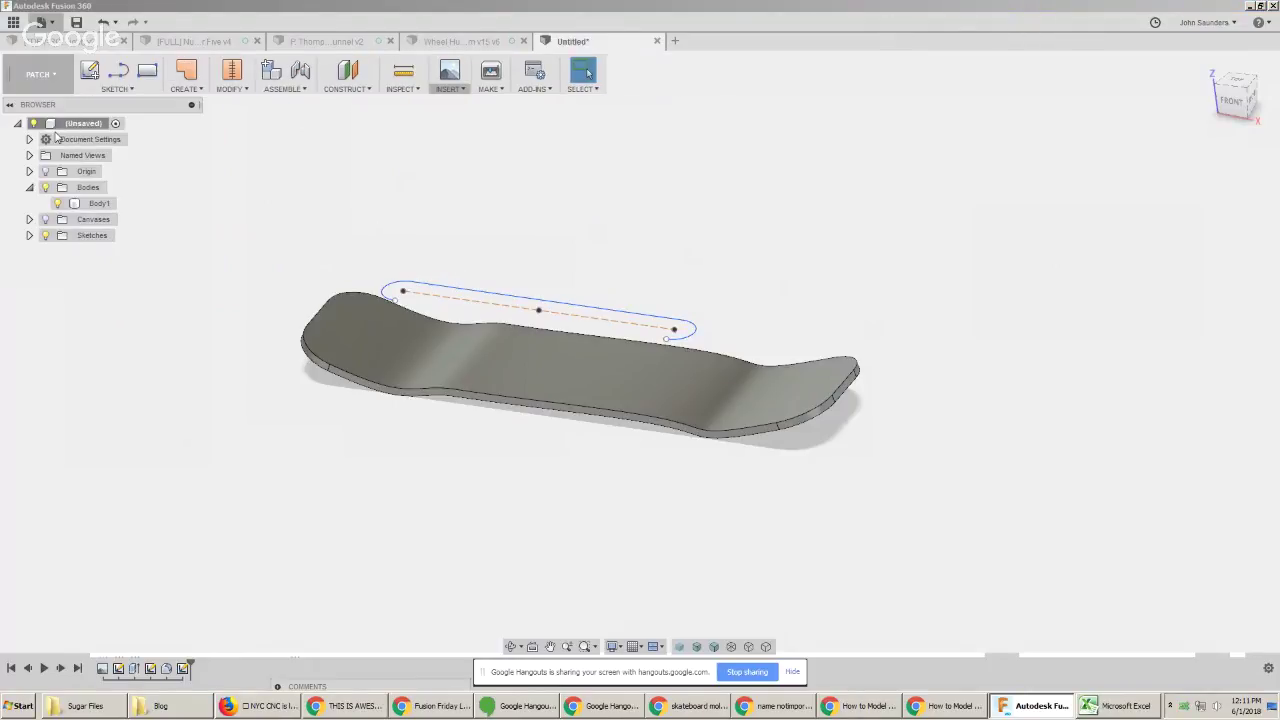
click(229, 89)
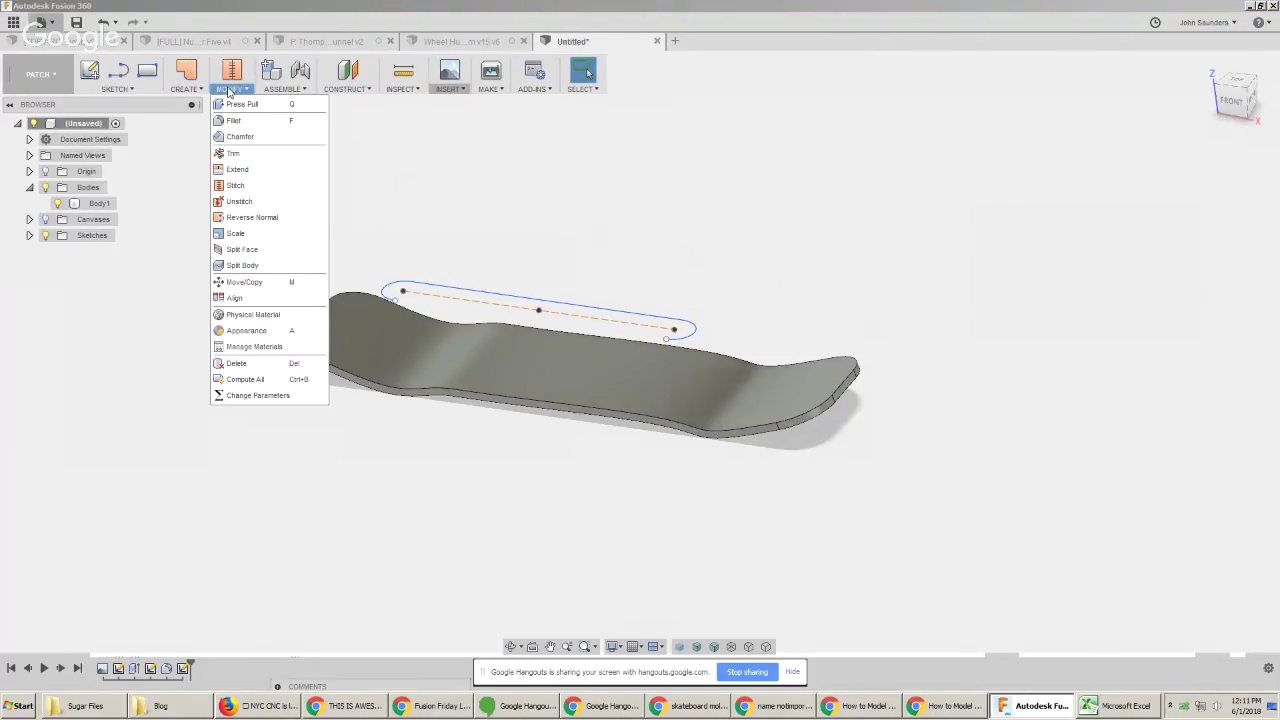
click(237, 169)
key(Escape)
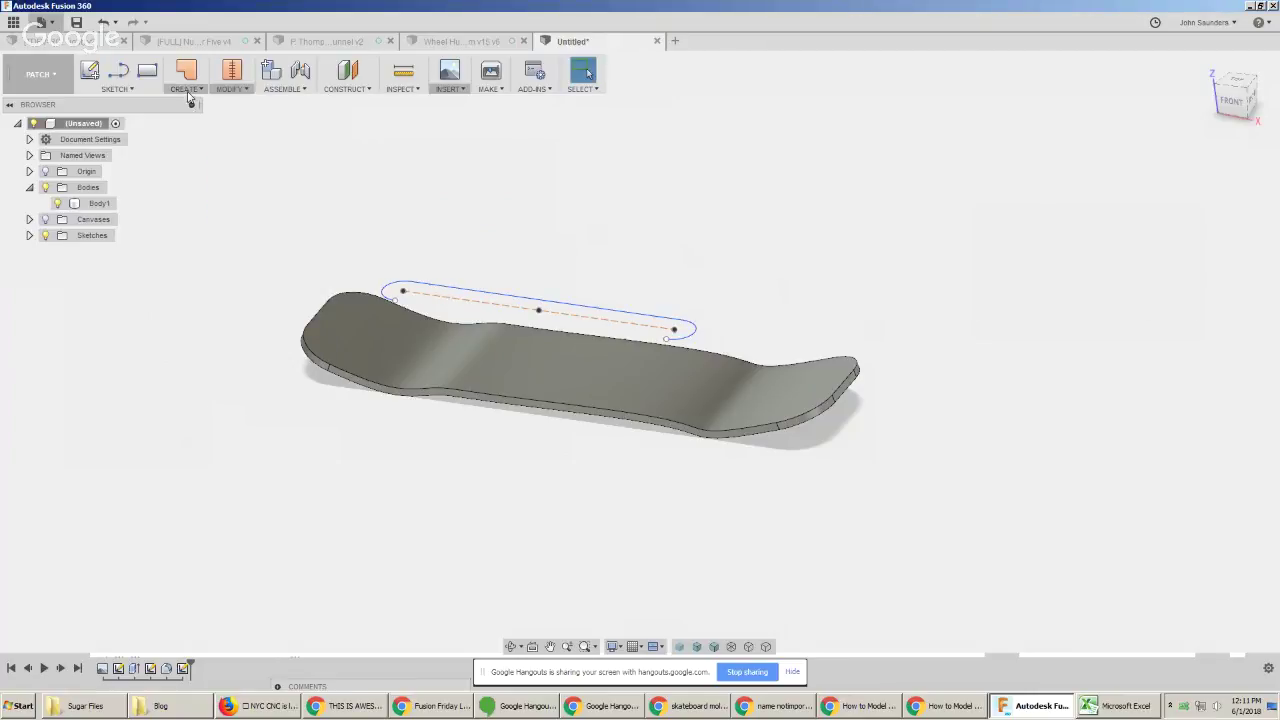
click(187, 89)
click(189, 167)
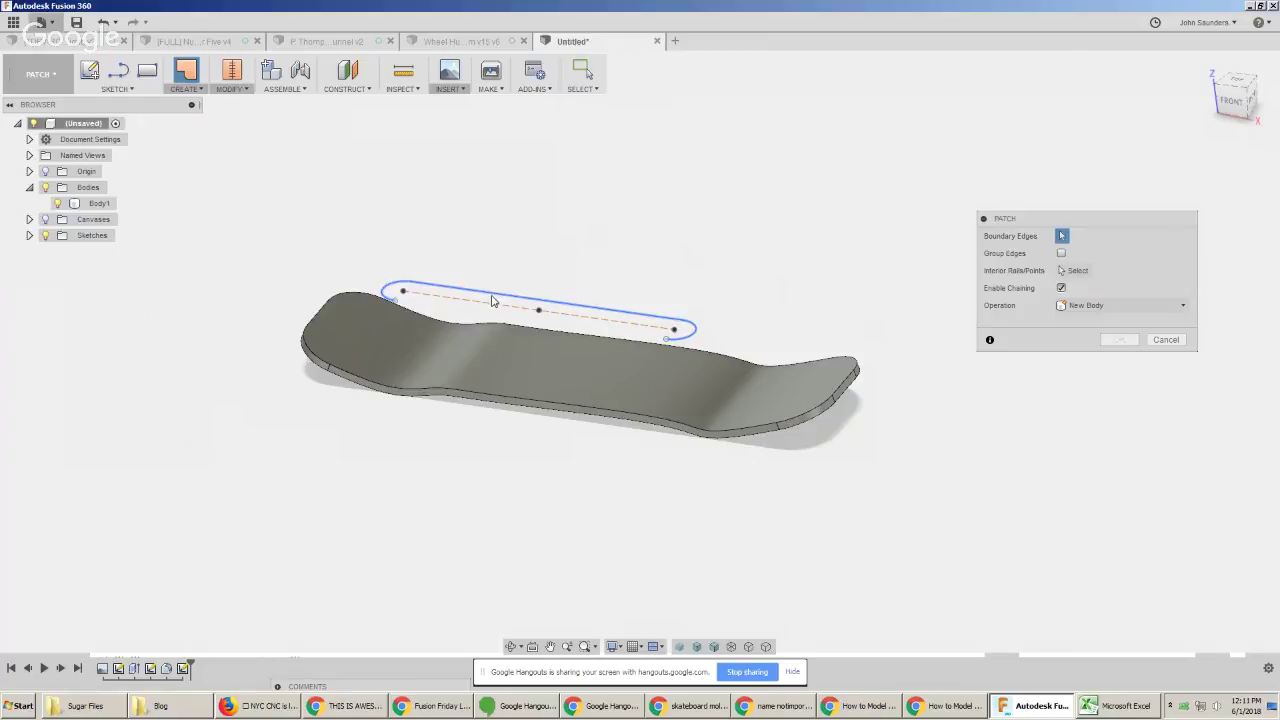
click(494, 297)
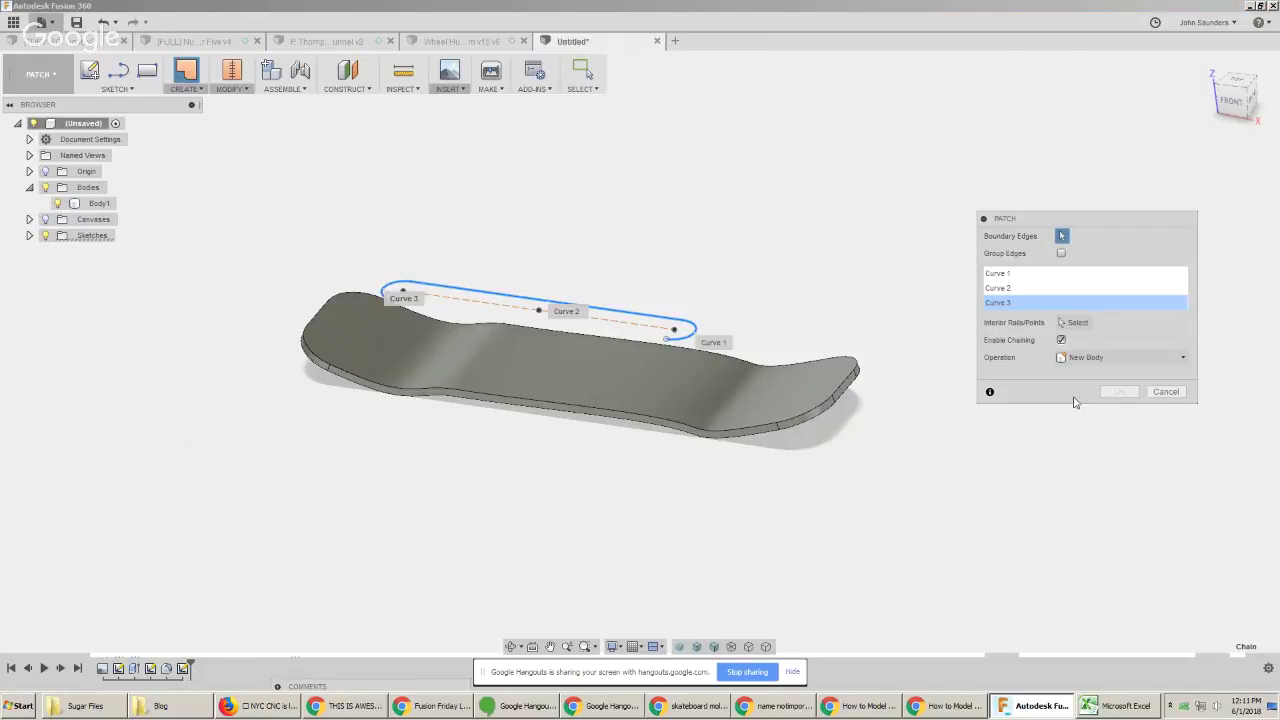
click(1166, 391)
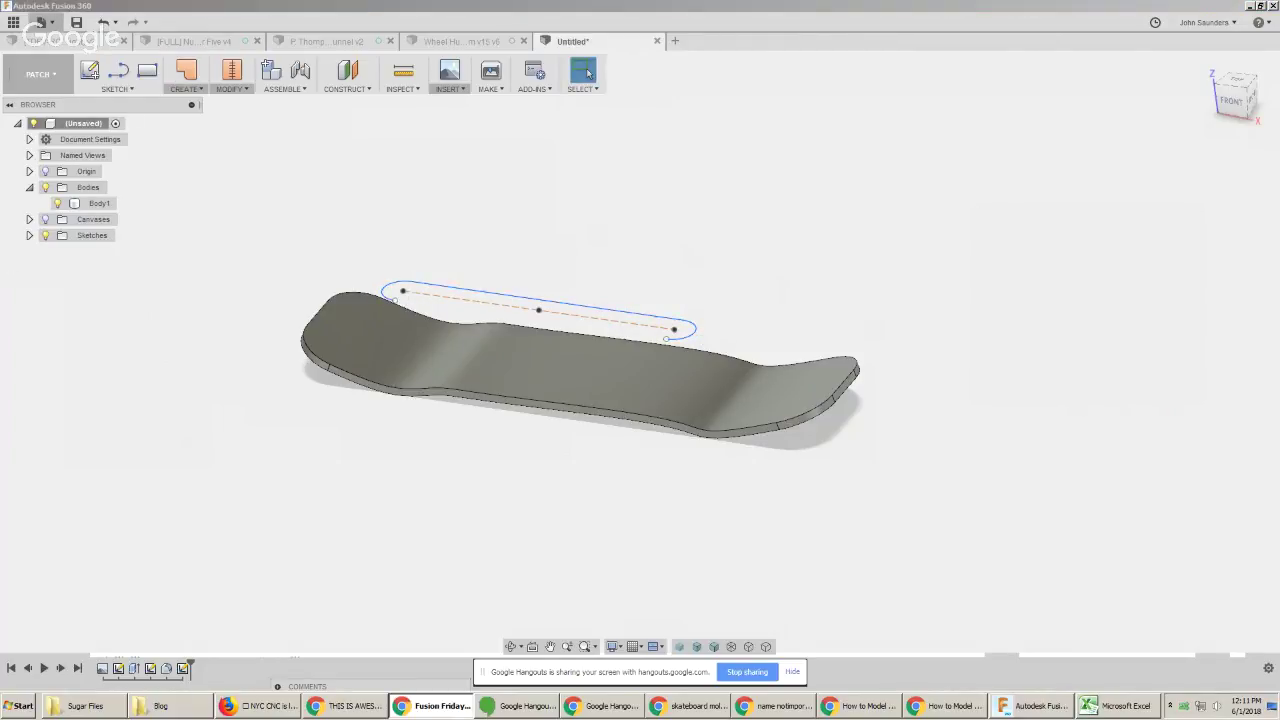
click(236, 142)
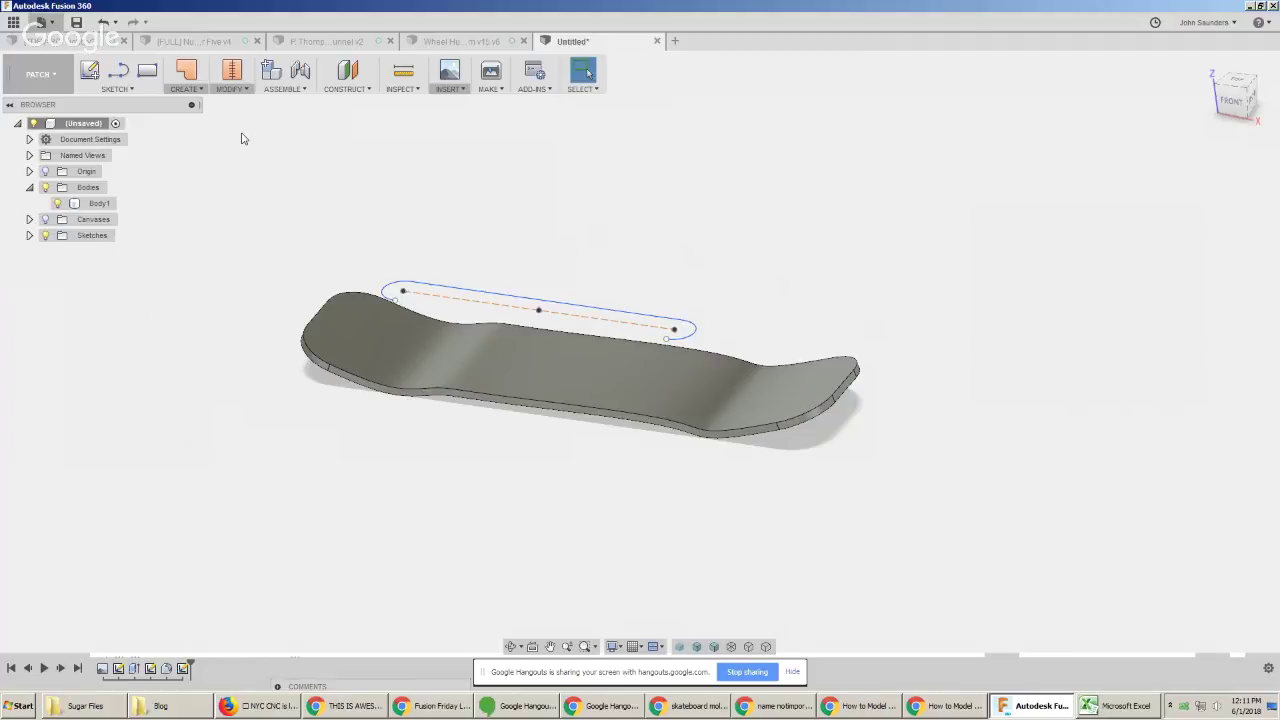
click(228, 90)
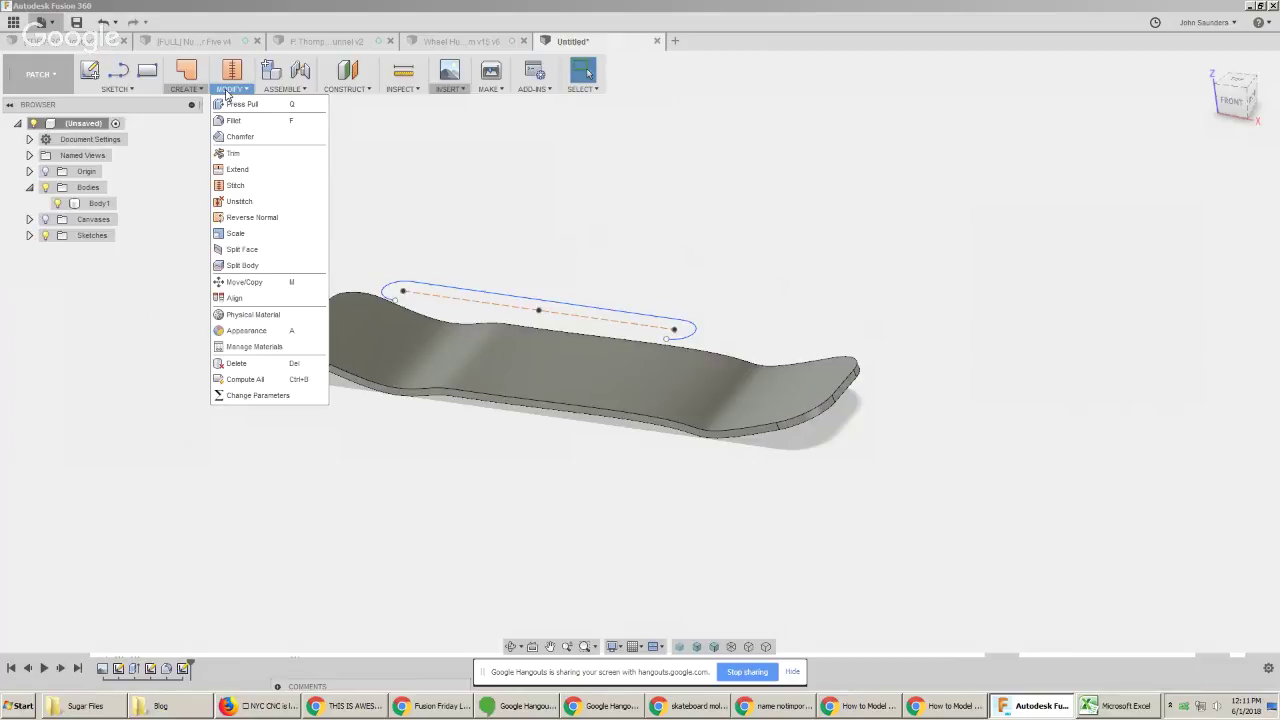
click(228, 91)
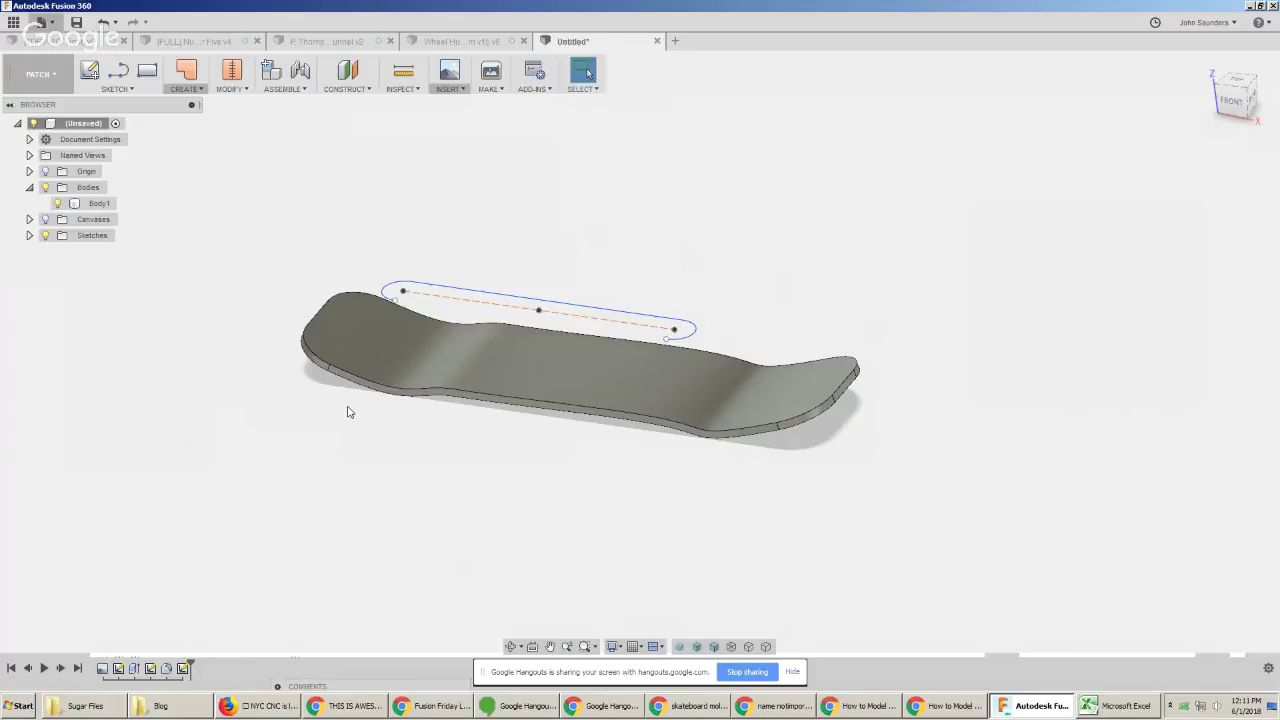
mouse_move(348, 412)
shift+middle_down()
mouse_move(337, 443)
mouse_move(361, 421)
shift+middle_up()
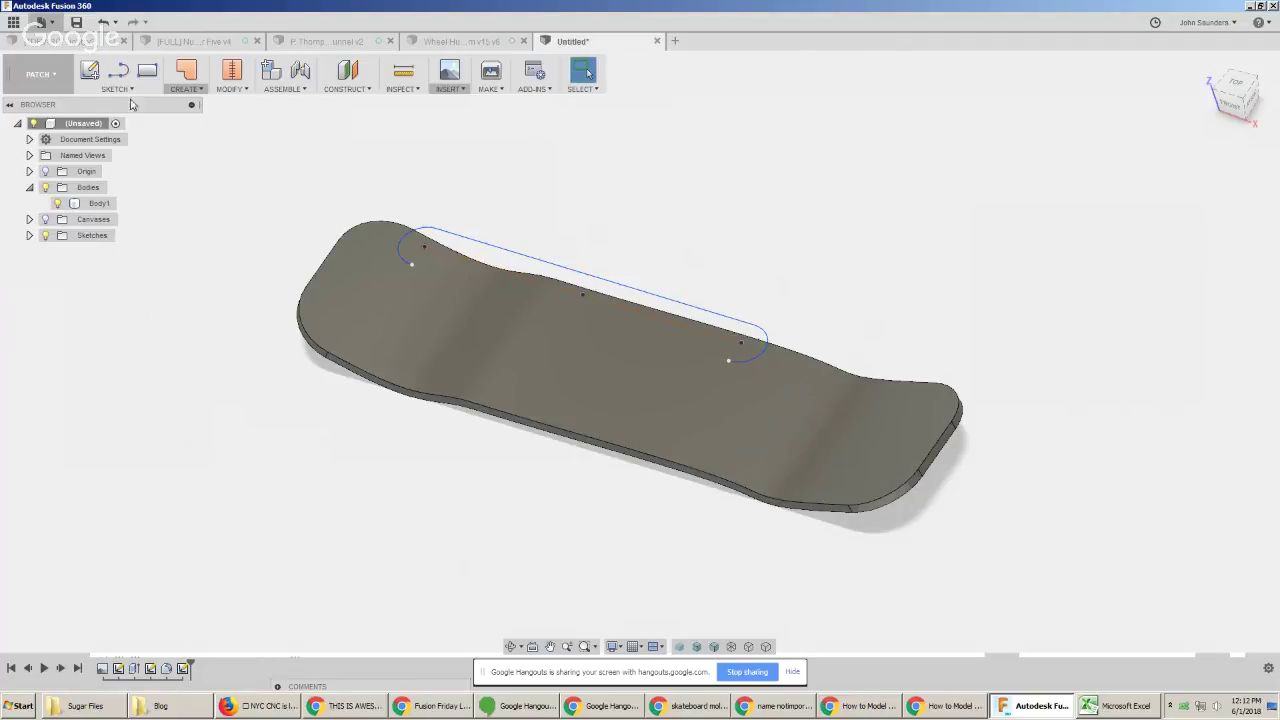
click(48, 88)
Choose MODEL as the workspace and browse the Create and Modify menus
click(48, 105)
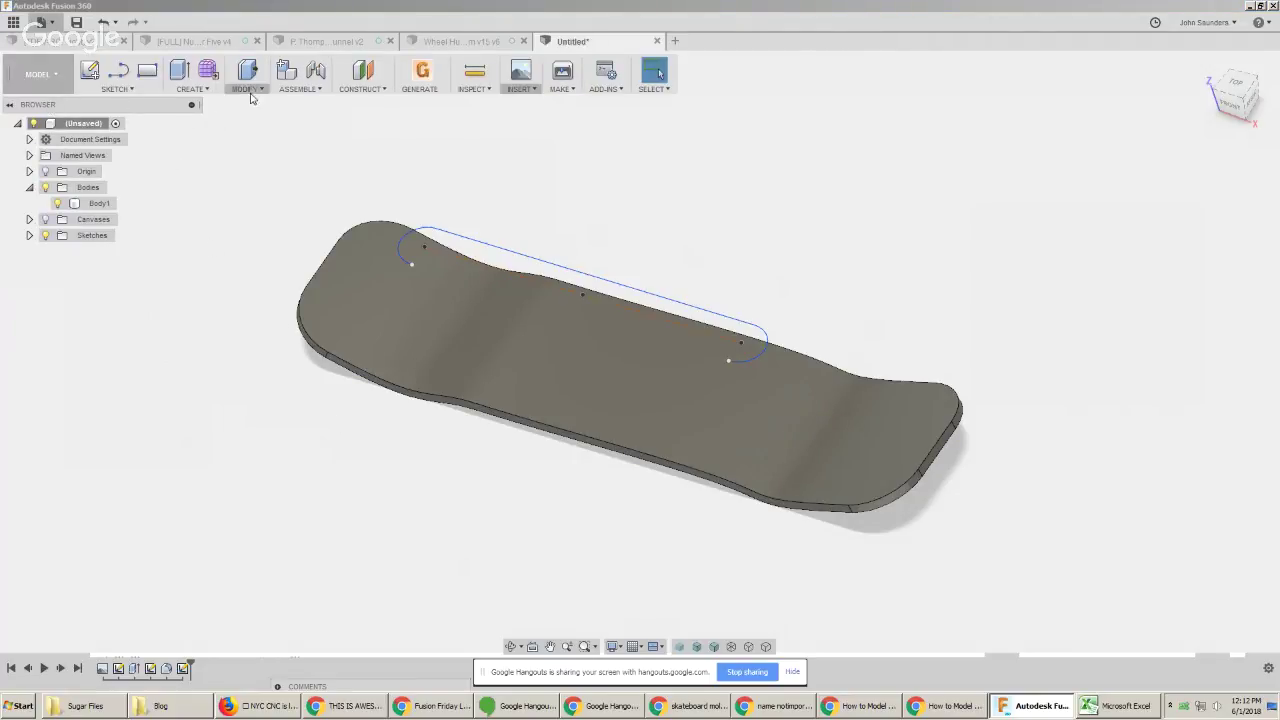
click(196, 88)
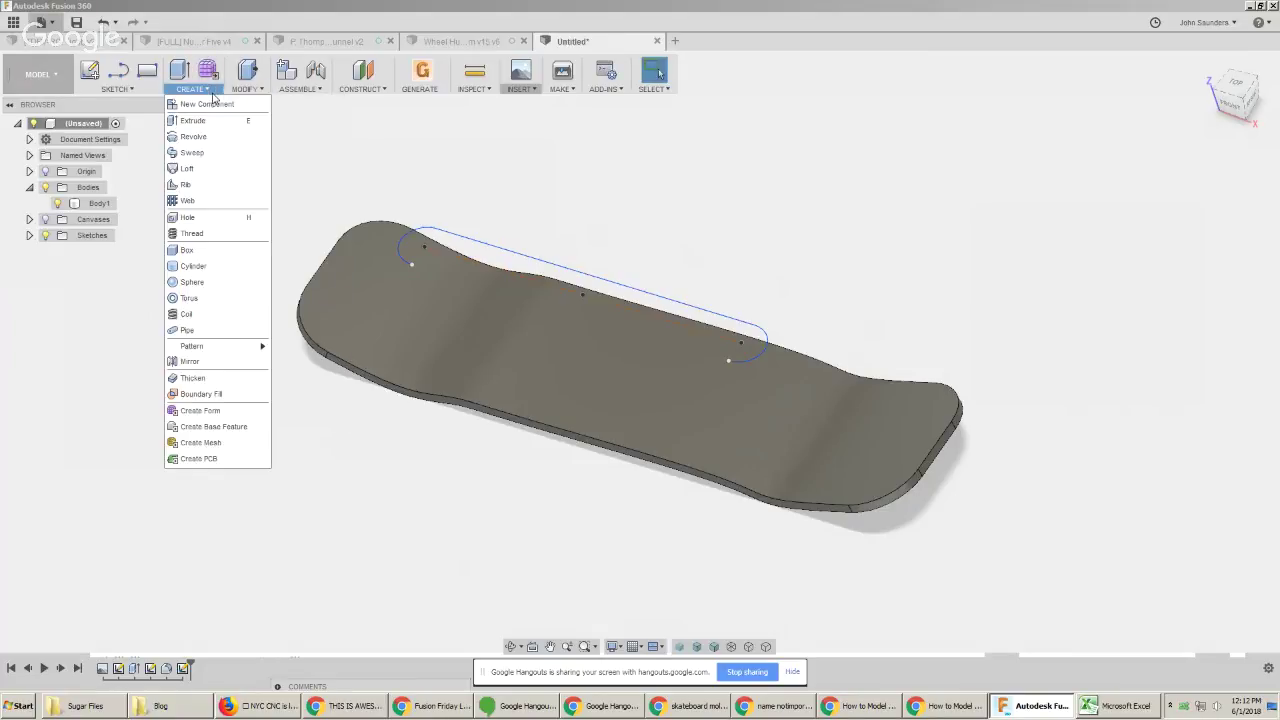
mouse_move(250, 90)
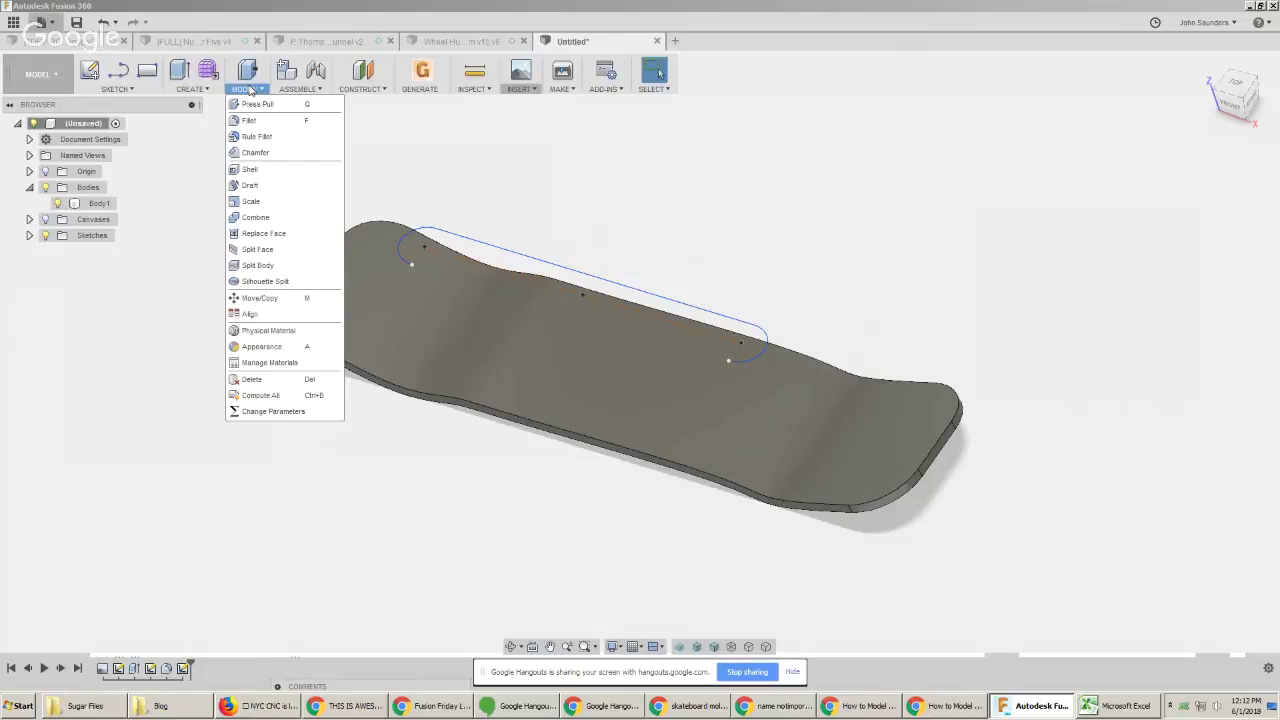
click(250, 90)
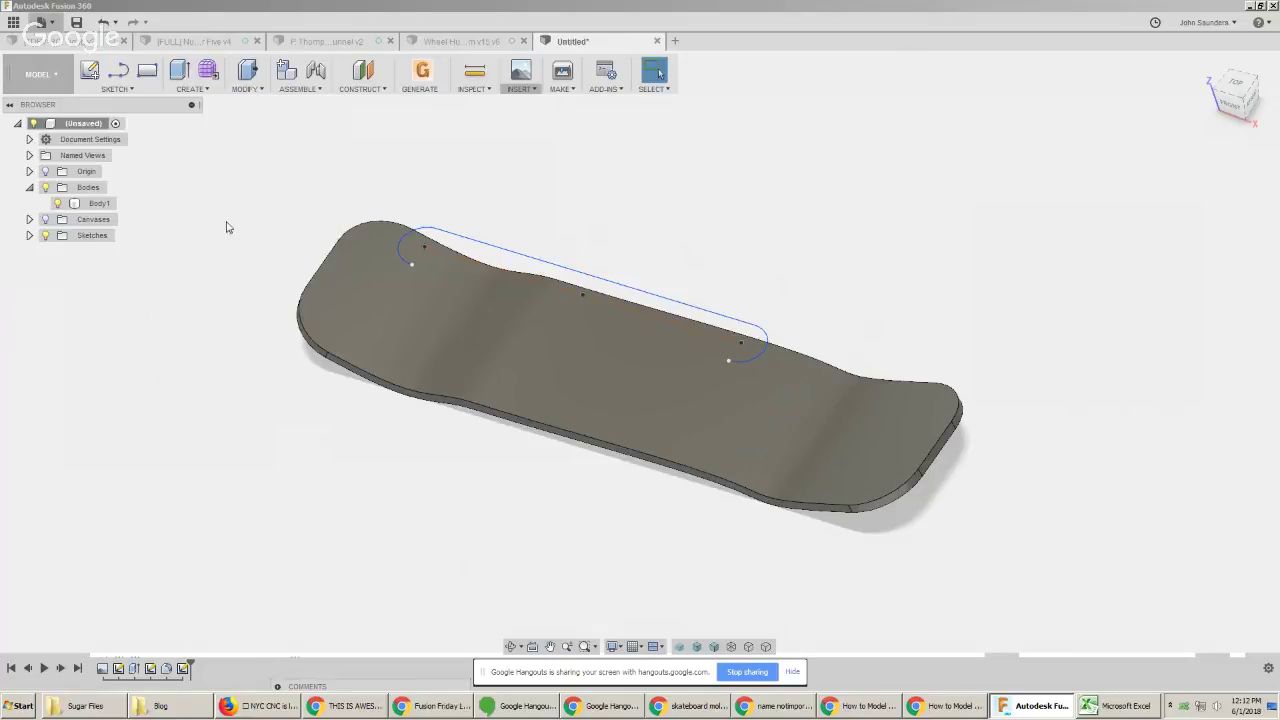
scroll(315, 265, up, 2)
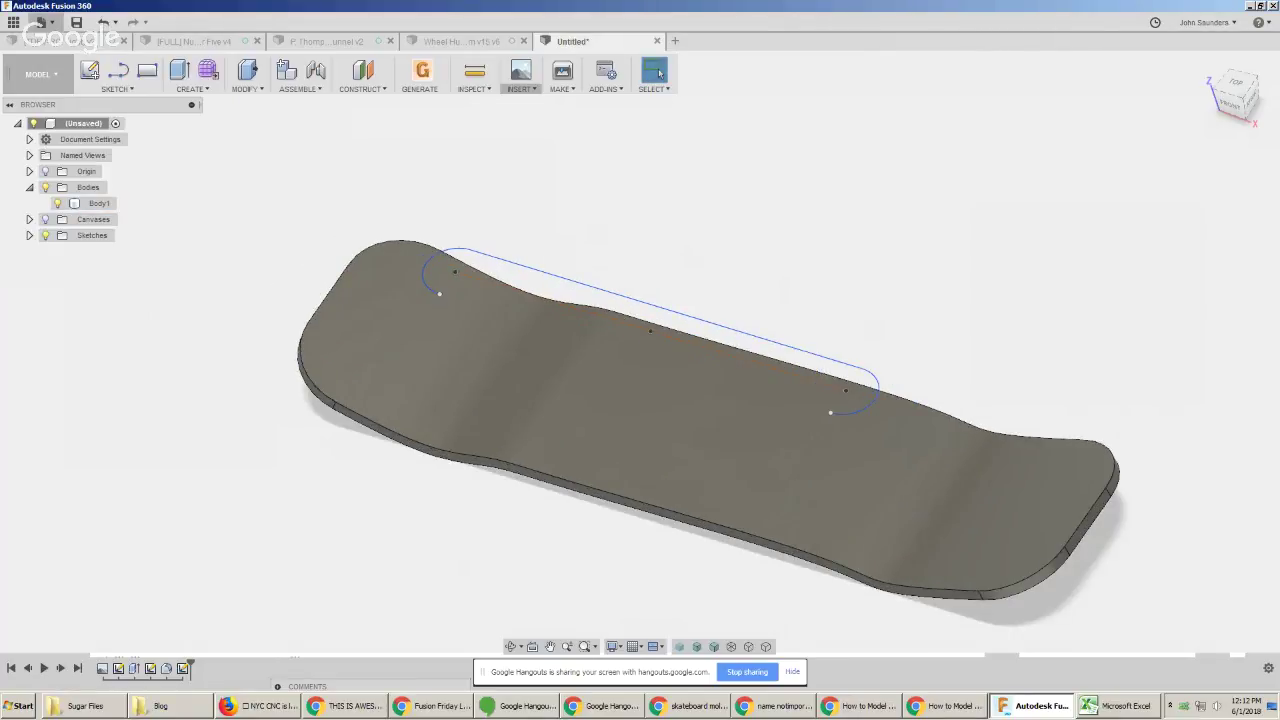
Select Body1, the skateboard deck, pan slightly, then clear the selection
key(alt+Tab)
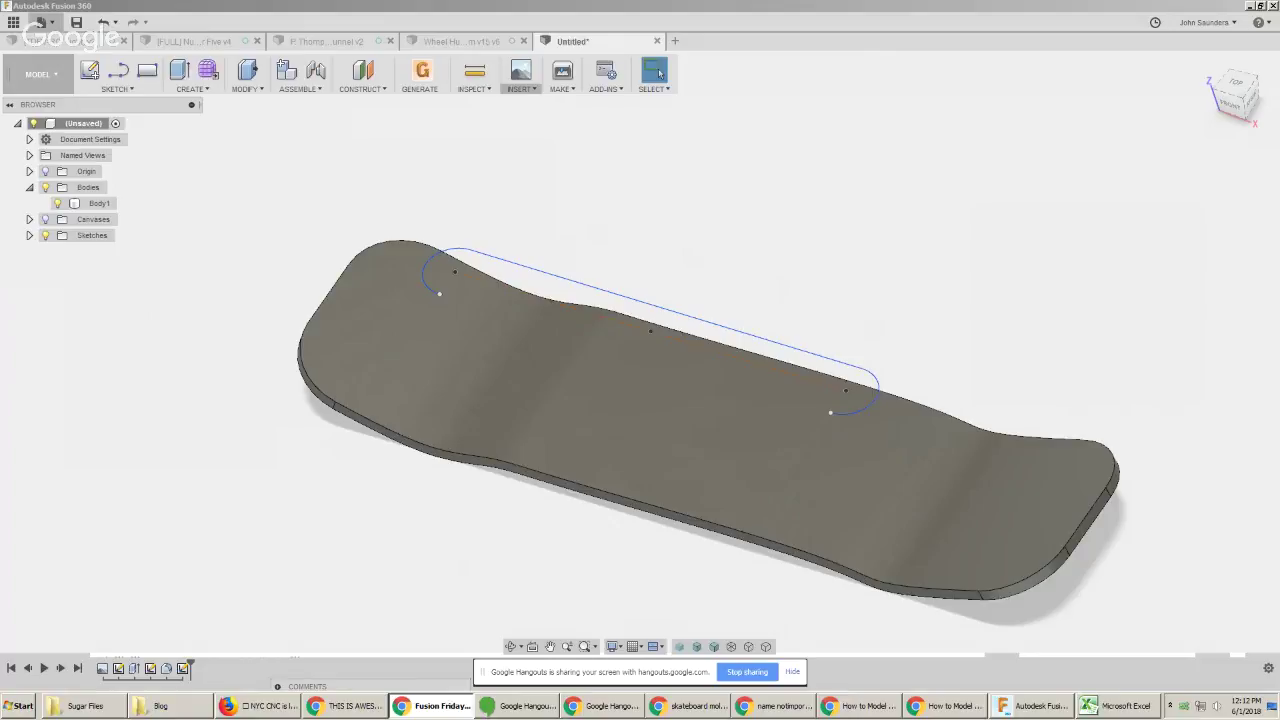
click(408, 271)
middle_drag(484, 281, 429, 262)
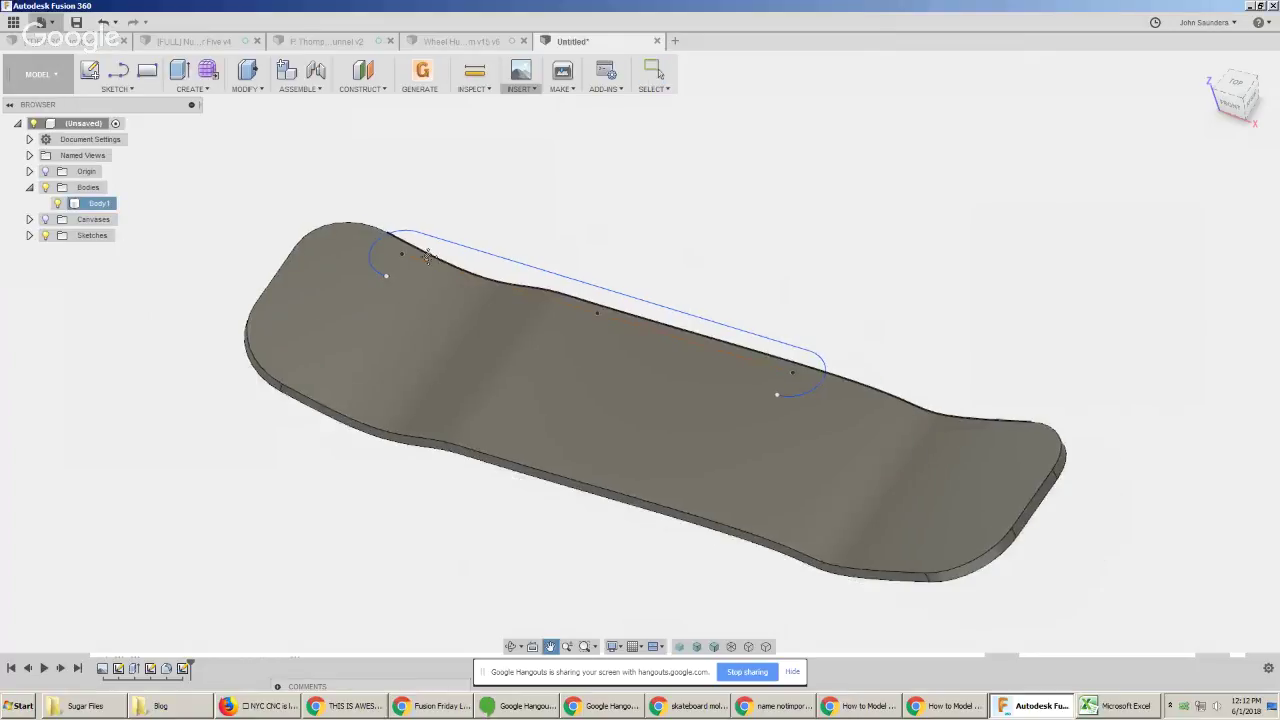
key(Escape)
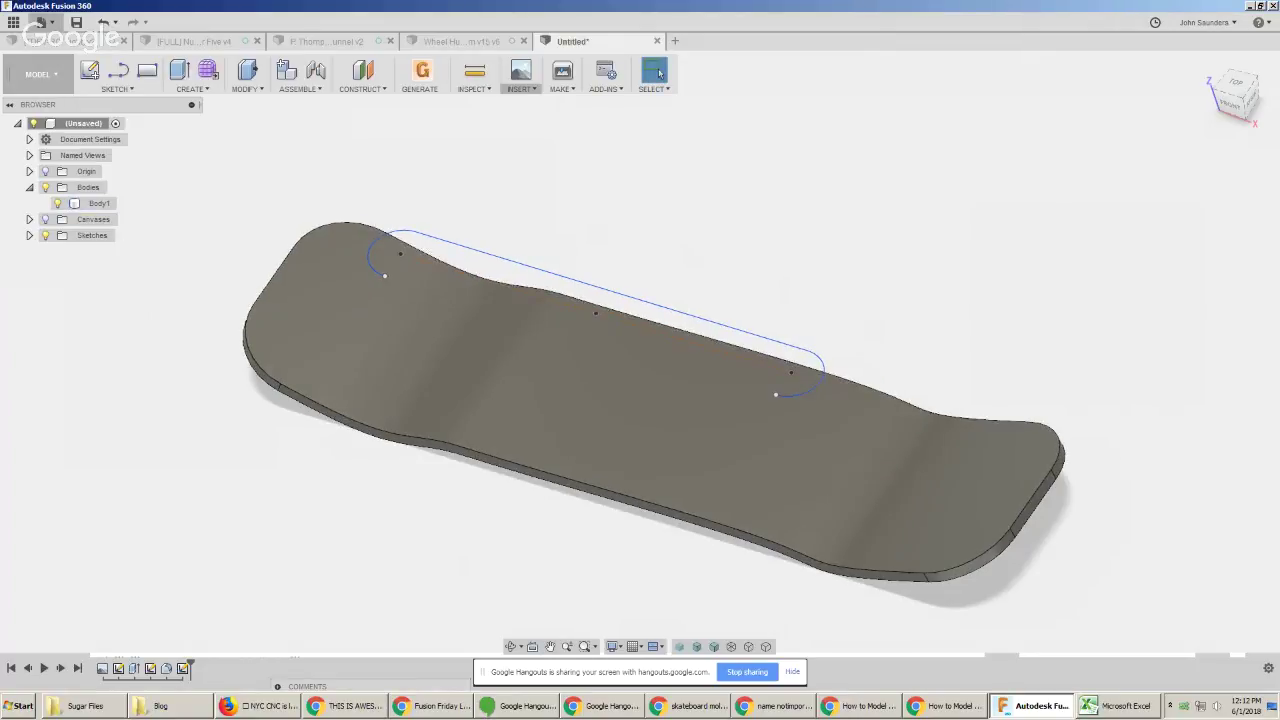
key(alt+Tab)
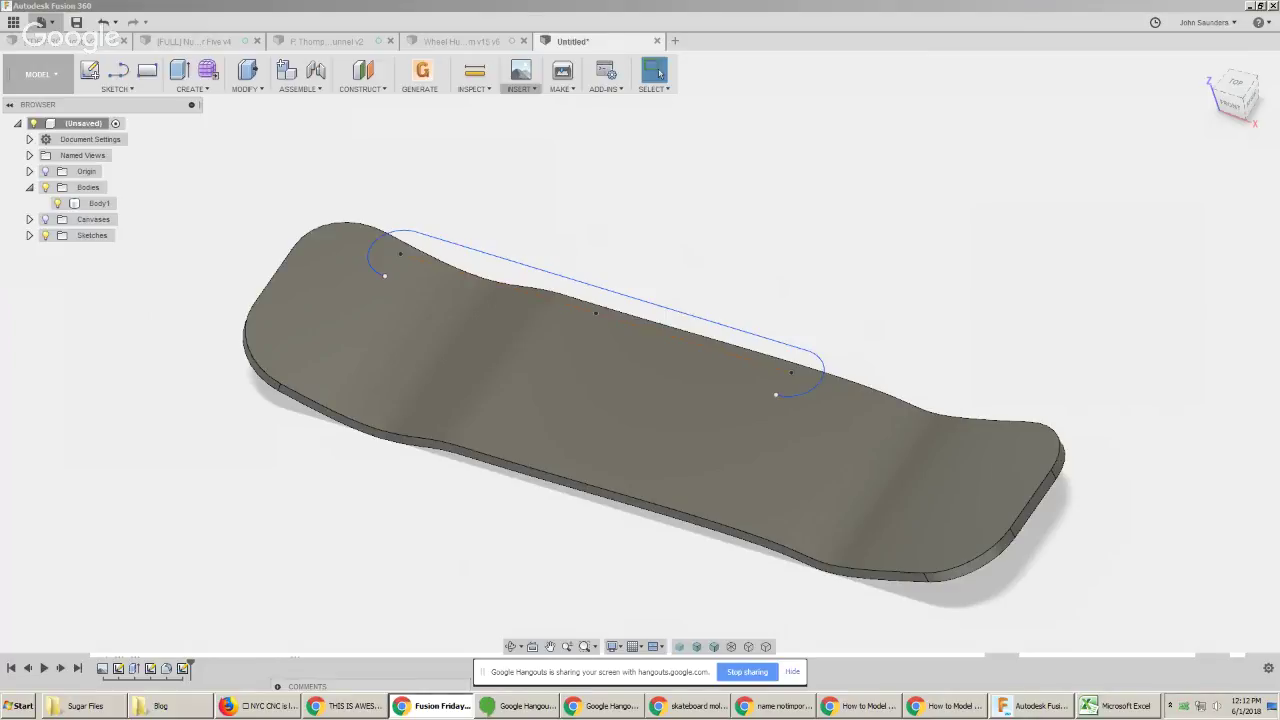
click(255, 176)
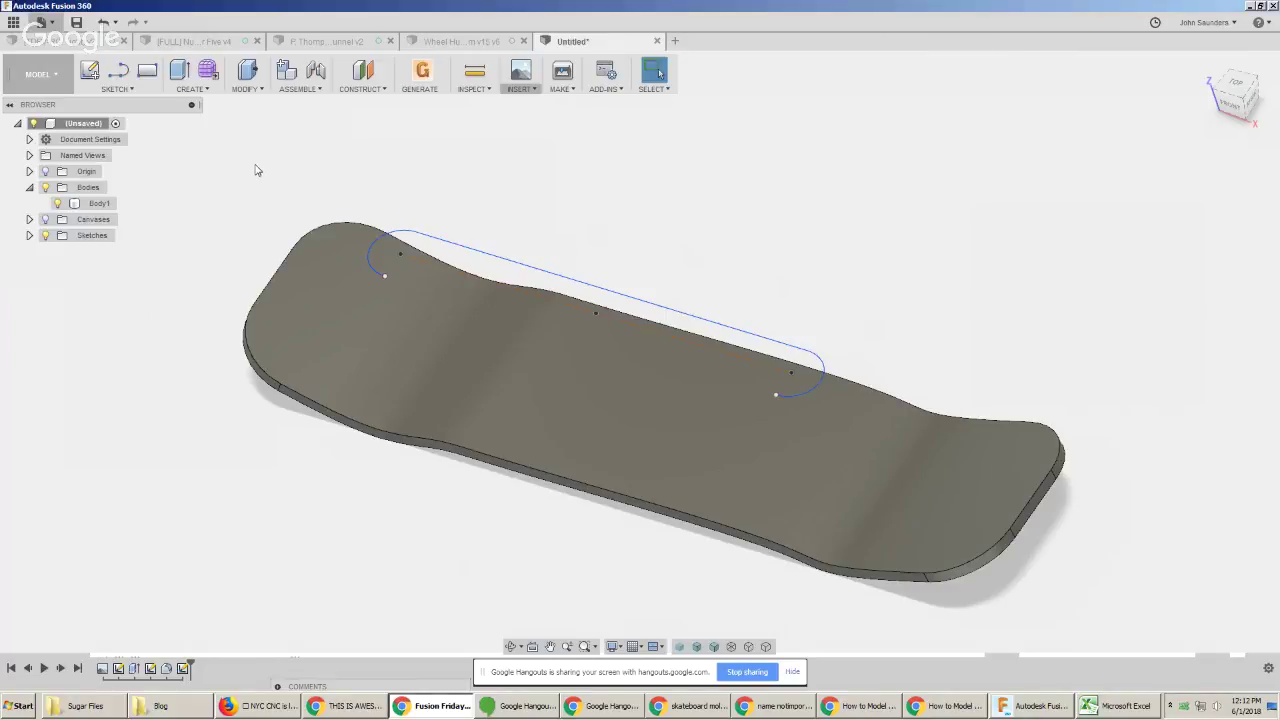
Sketch a small circle near the deck's left end on the top plane
click(44, 88)
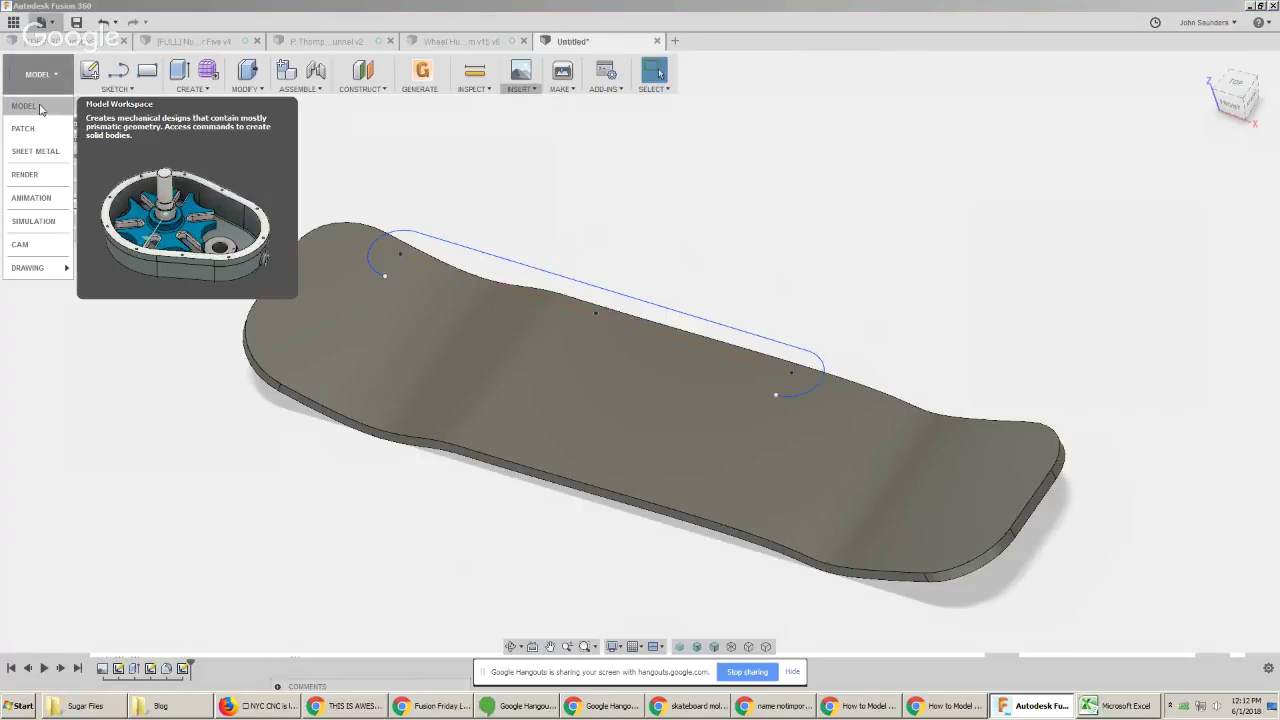
click(40, 108)
click(29, 235)
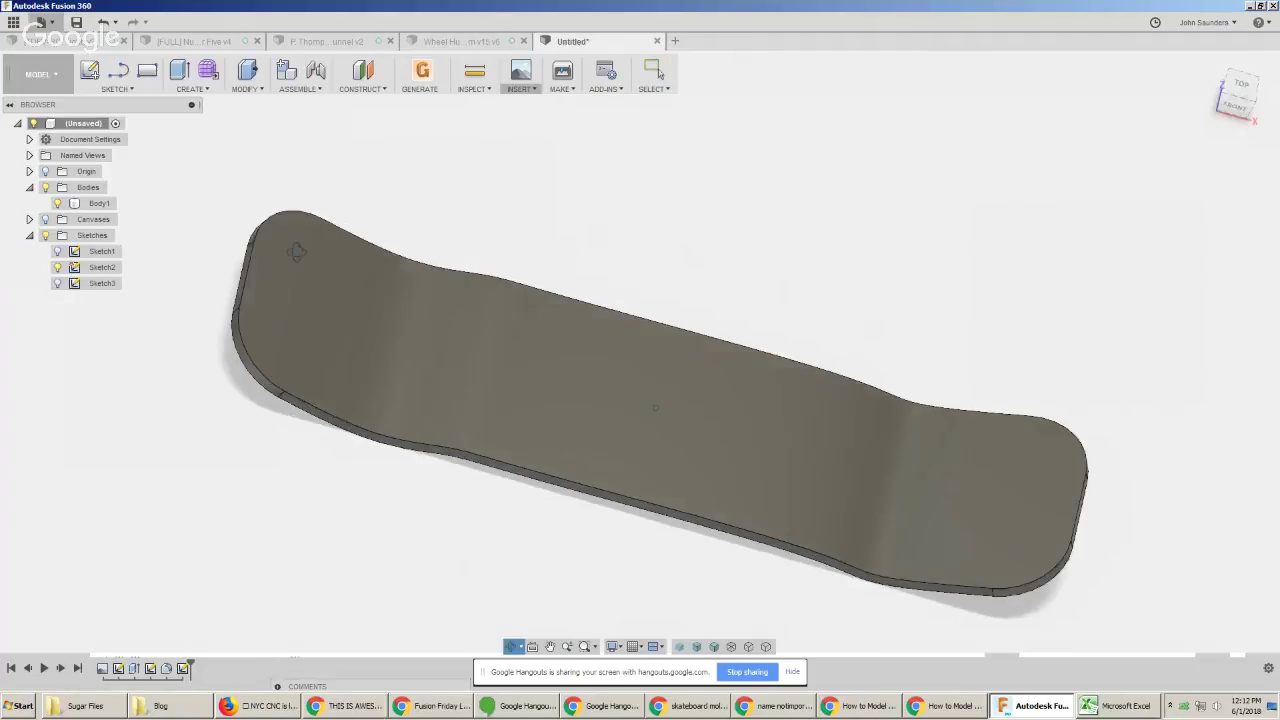
key(l)
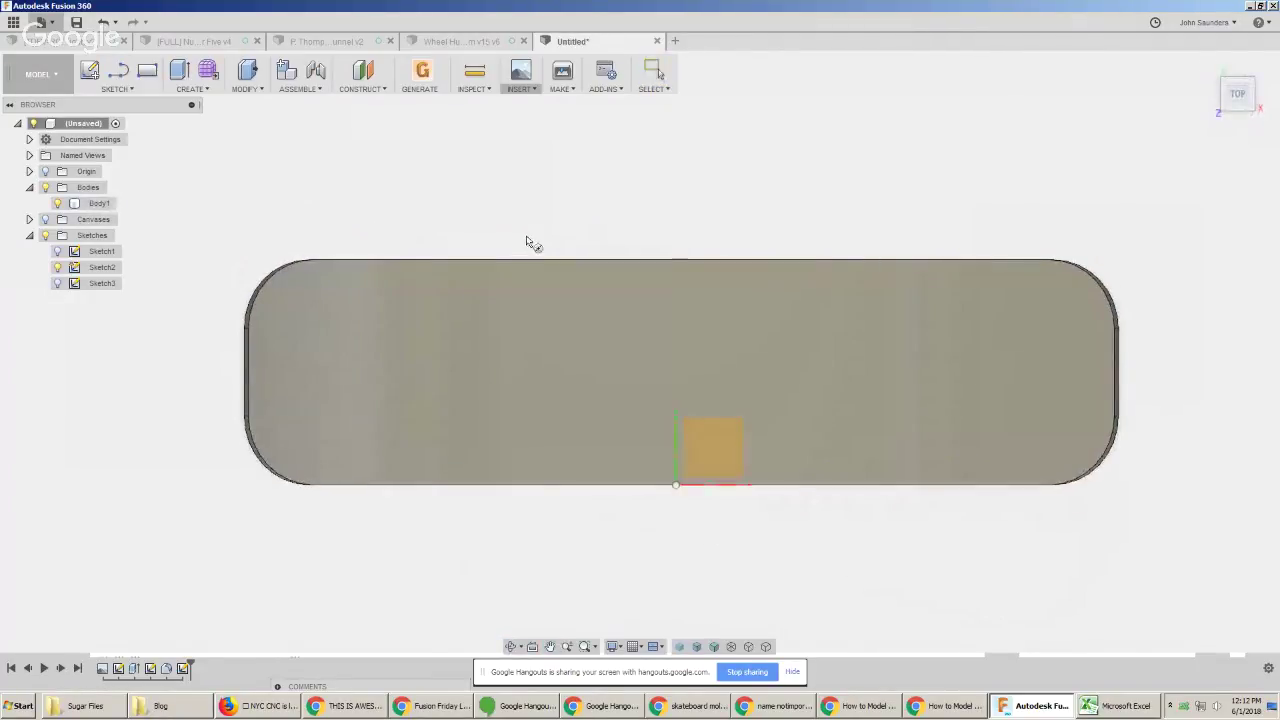
click(709, 383)
key(c)
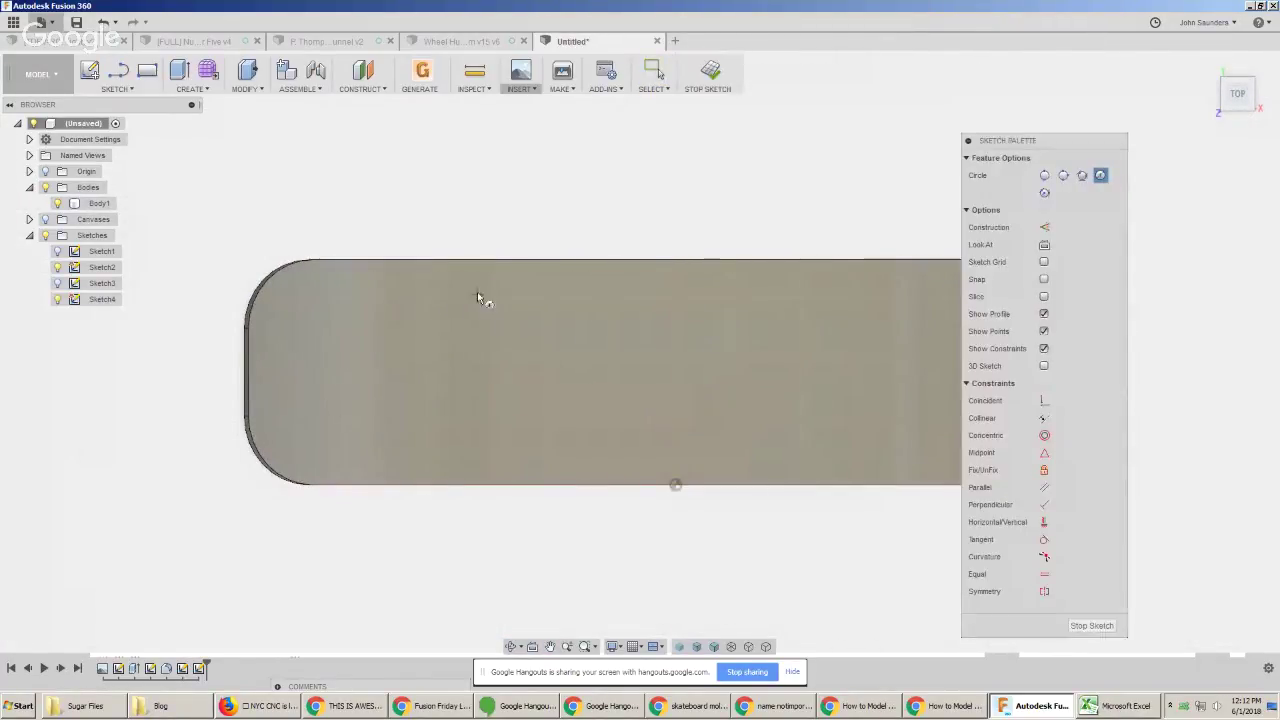
click(417, 282)
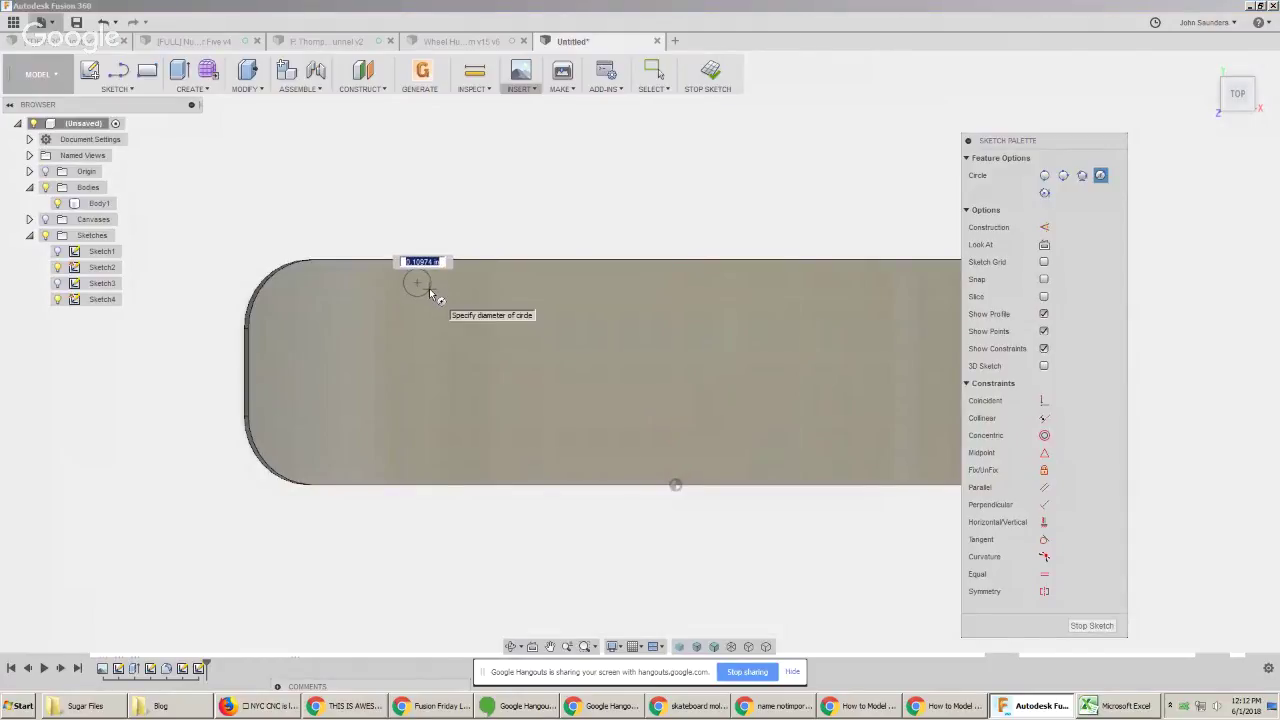
click(428, 288)
Extrude the circle -0.75 in as a cut to make a hole through the deck
key(e)
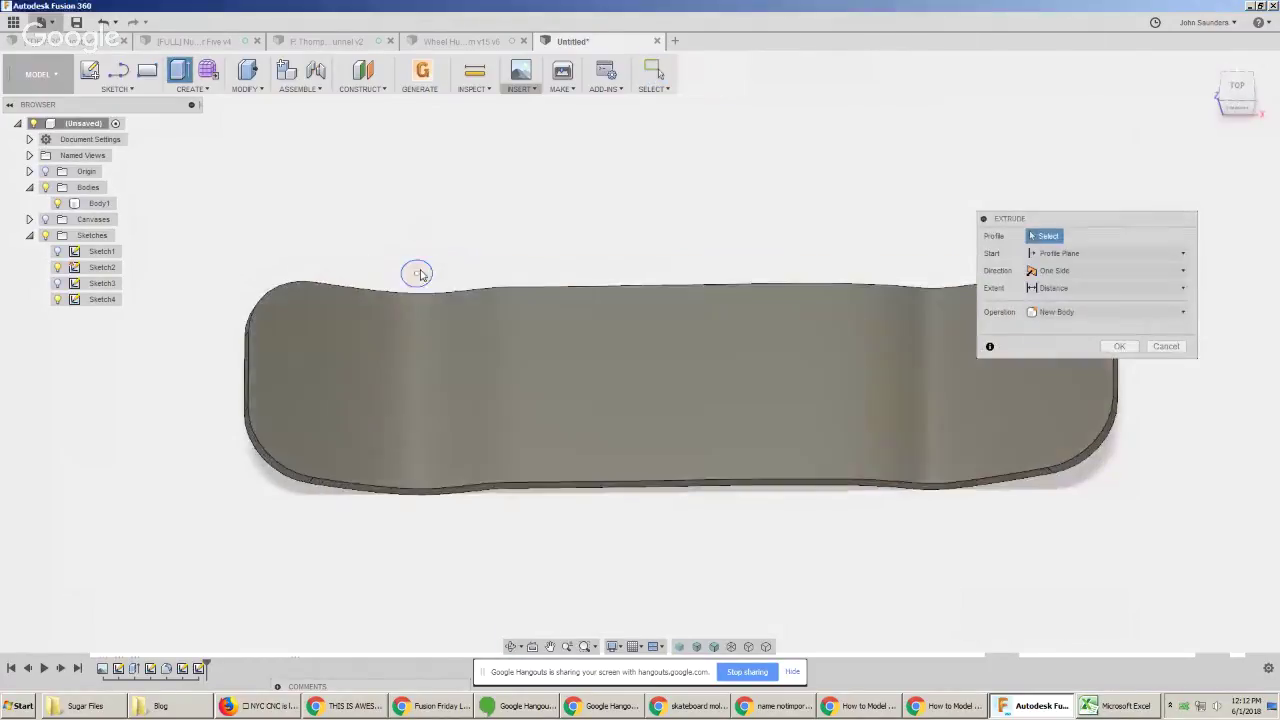
click(417, 278)
drag(417, 278, 421, 368)
click(1119, 399)
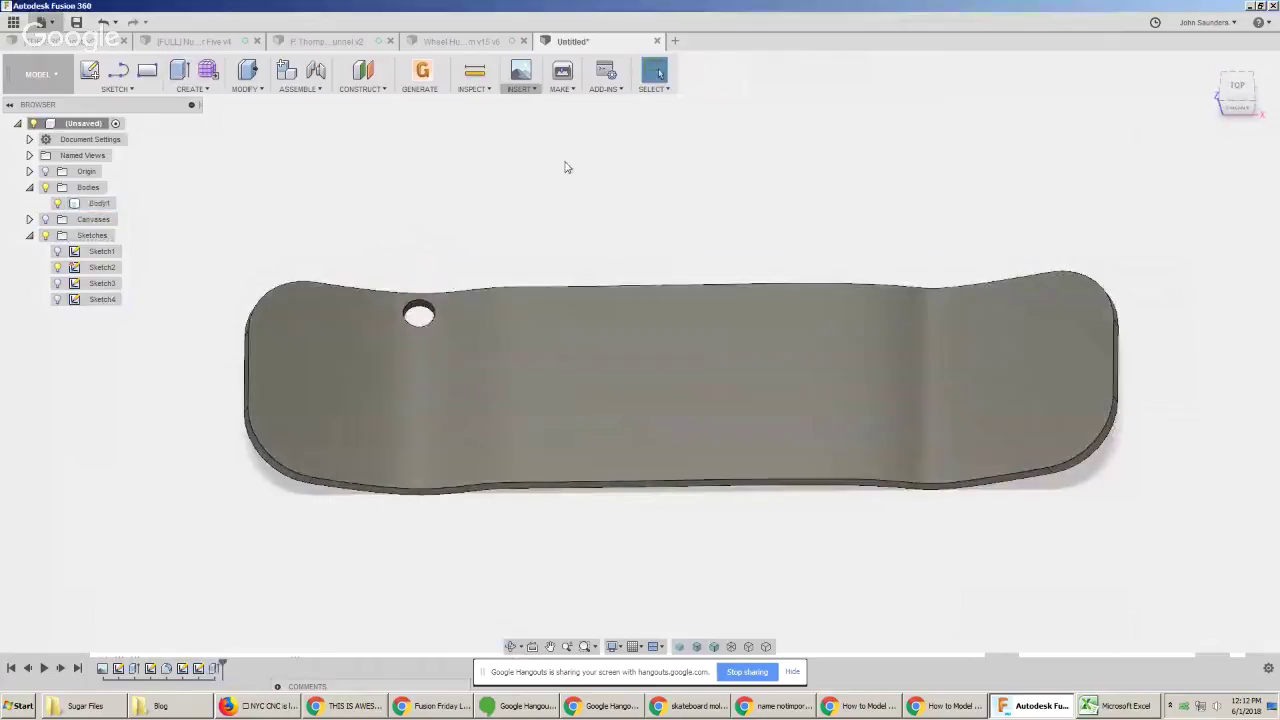
text(s)
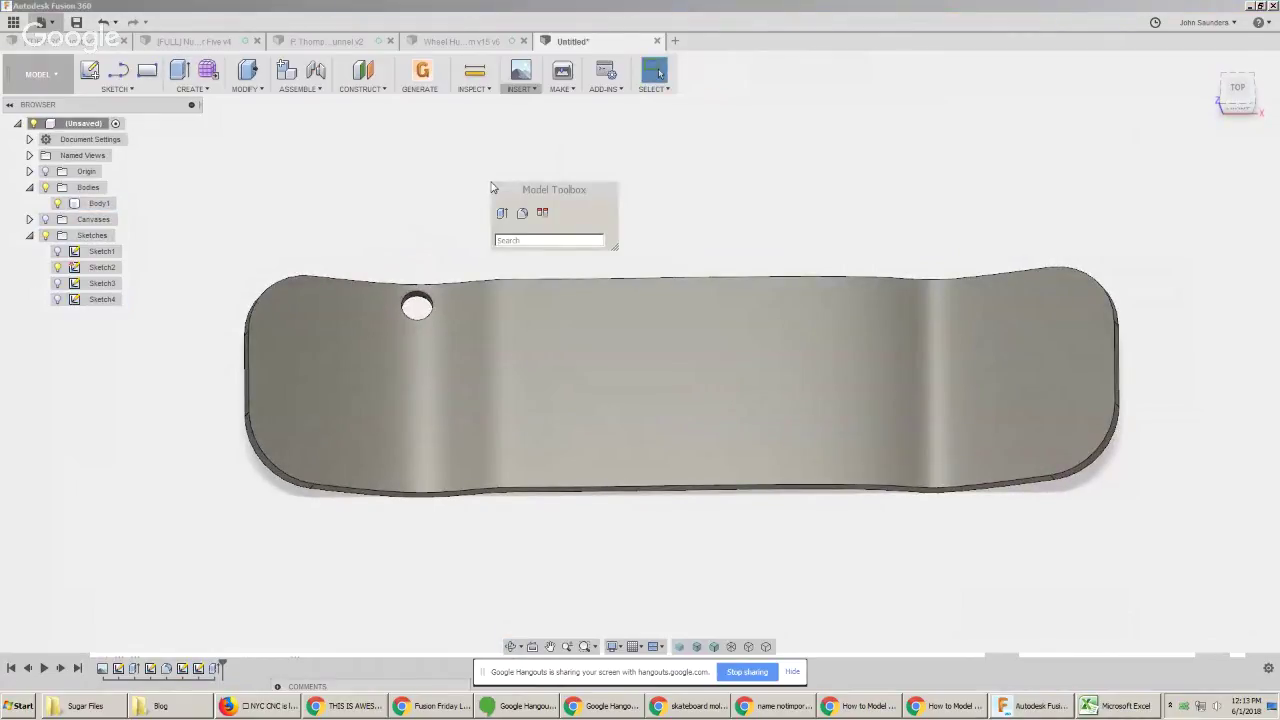
text(patt)
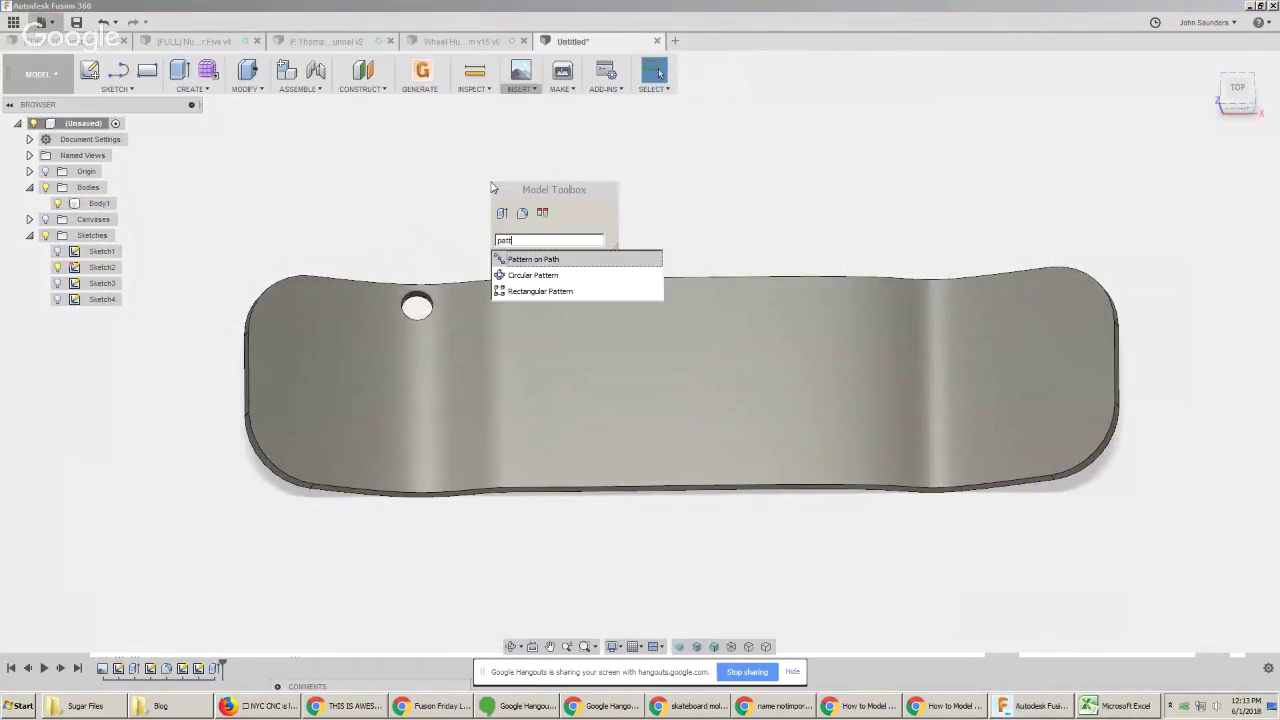
Start a rectangular pattern of the Extrude2 hole feature along the deck's length
click(553, 292)
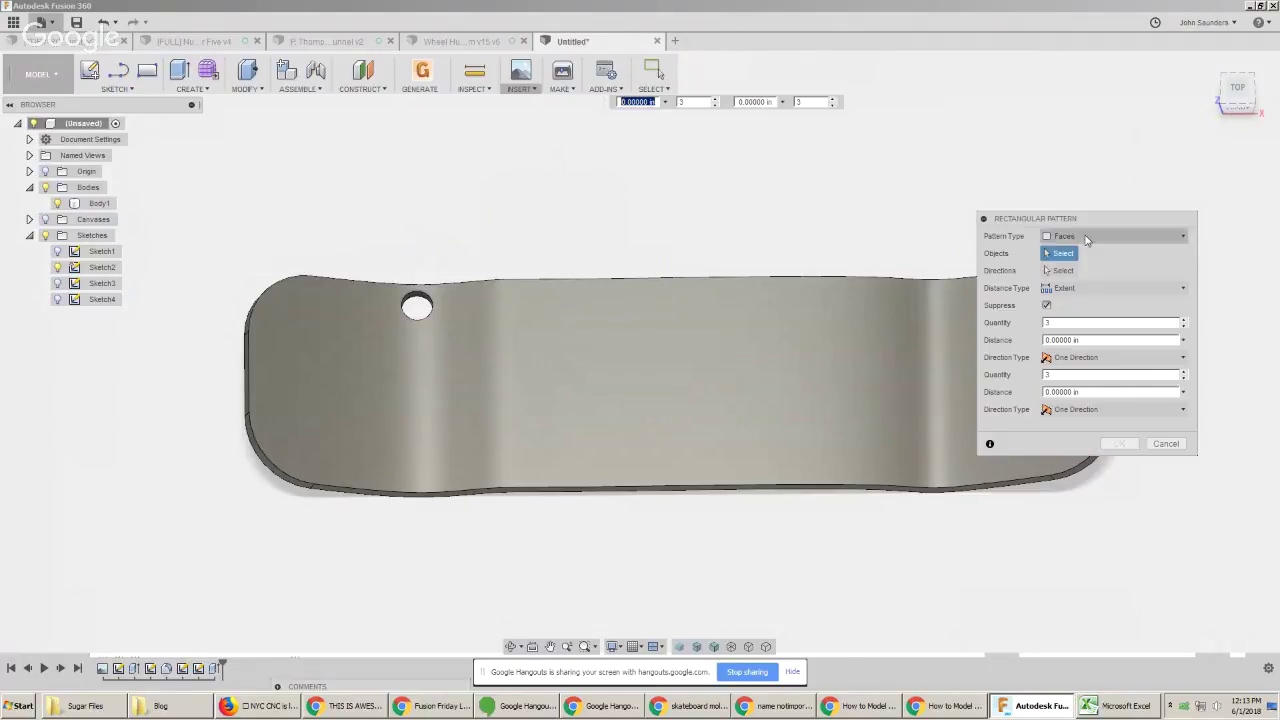
click(1089, 238)
click(1072, 286)
click(215, 668)
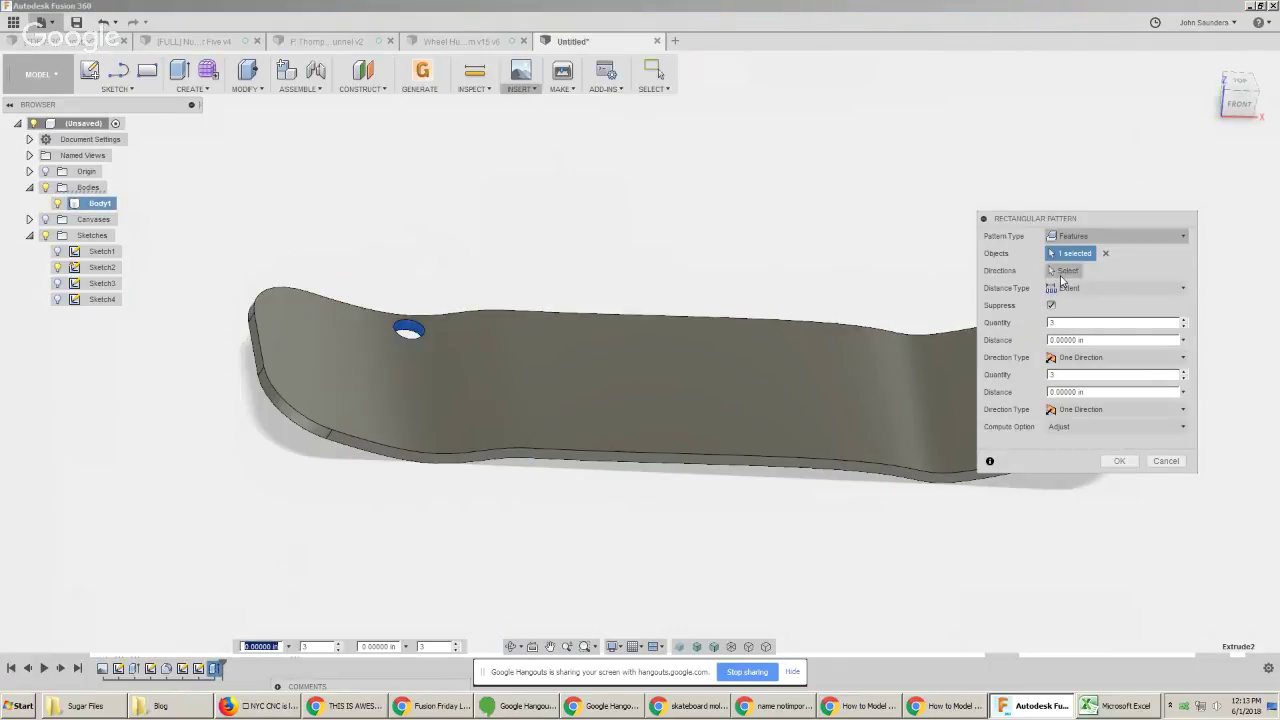
click(1064, 270)
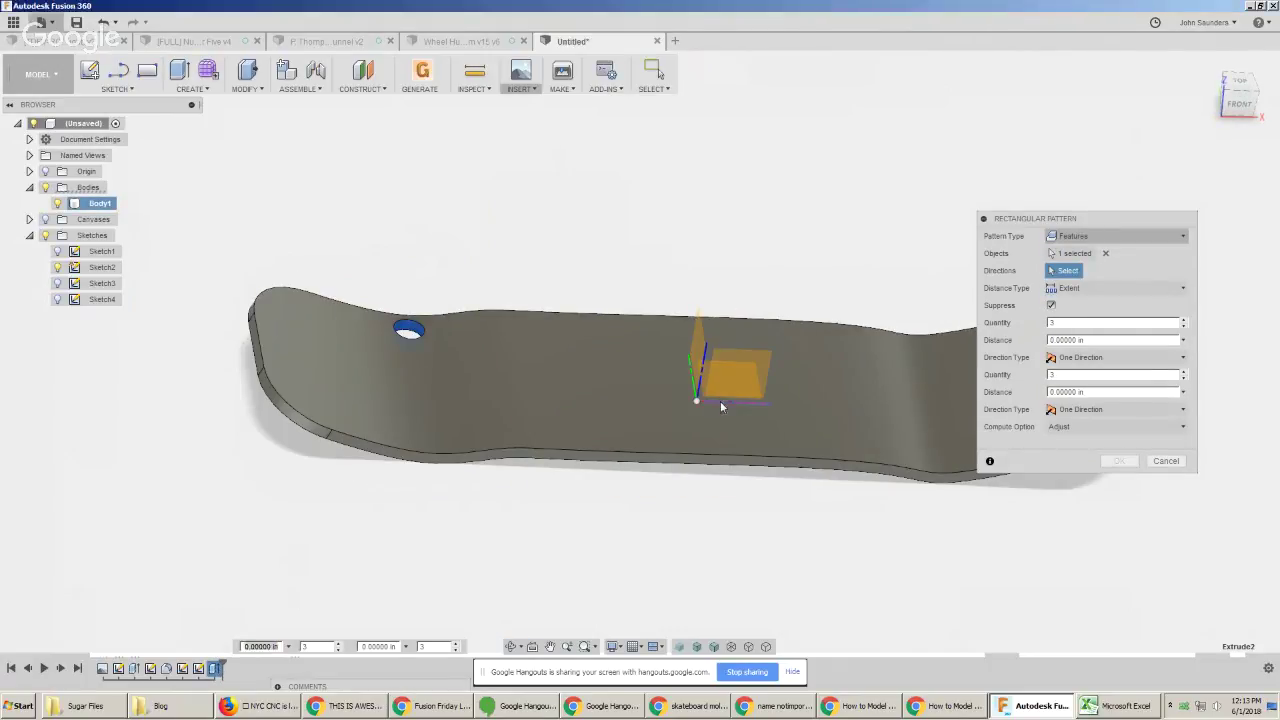
click(410, 330)
Set the pattern to 10 holes at 0.2 in spacing in 3 rows
click(1050, 322)
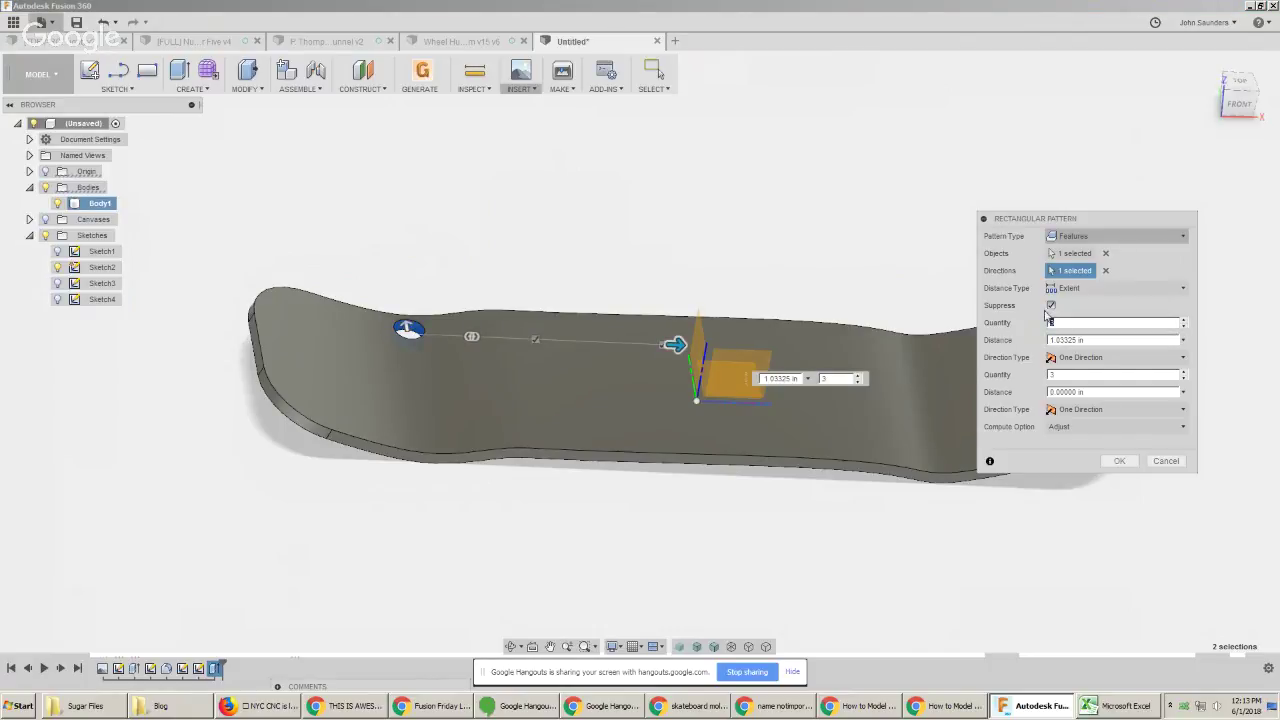
click(1075, 289)
click(1097, 323)
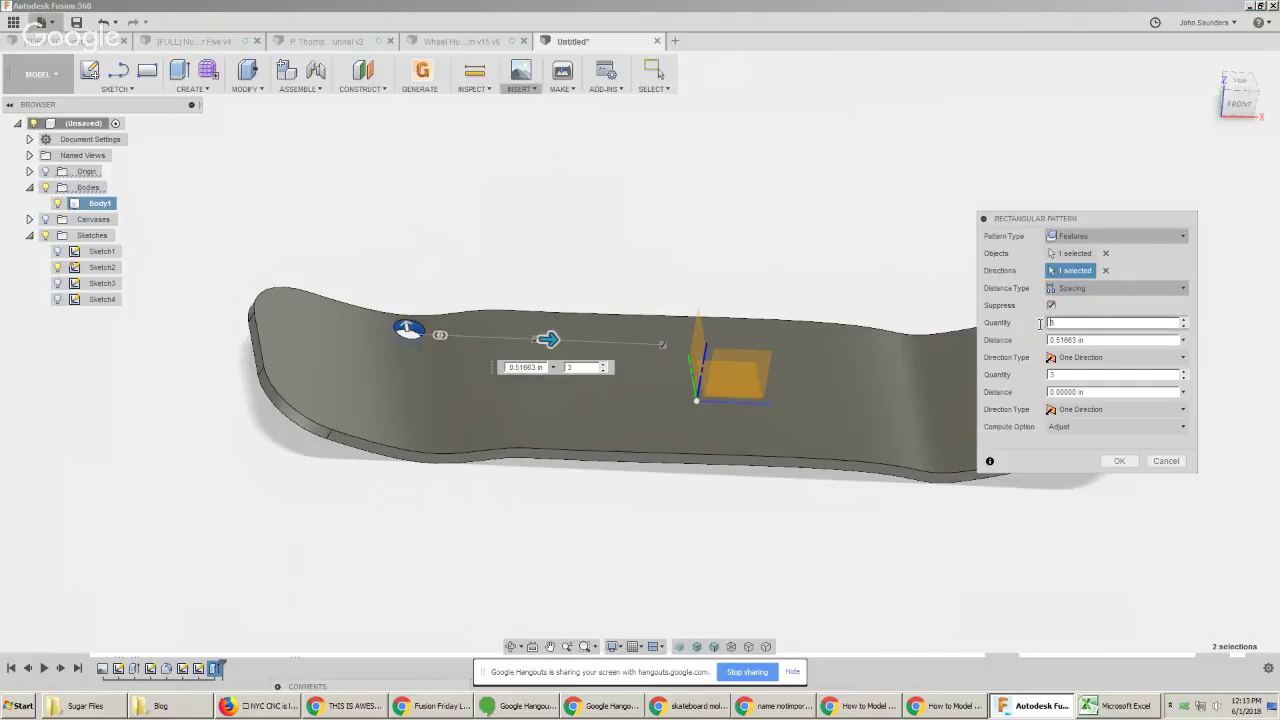
text(10)
key(Tab)
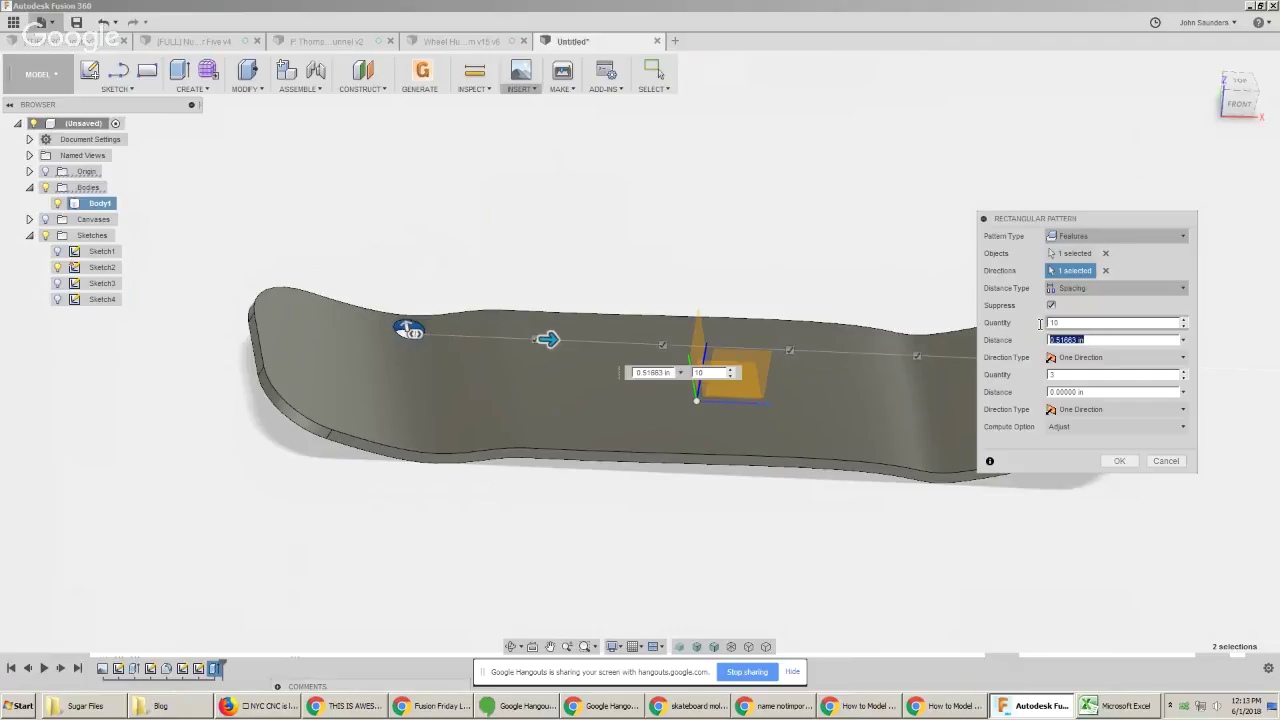
key(BackSpace)
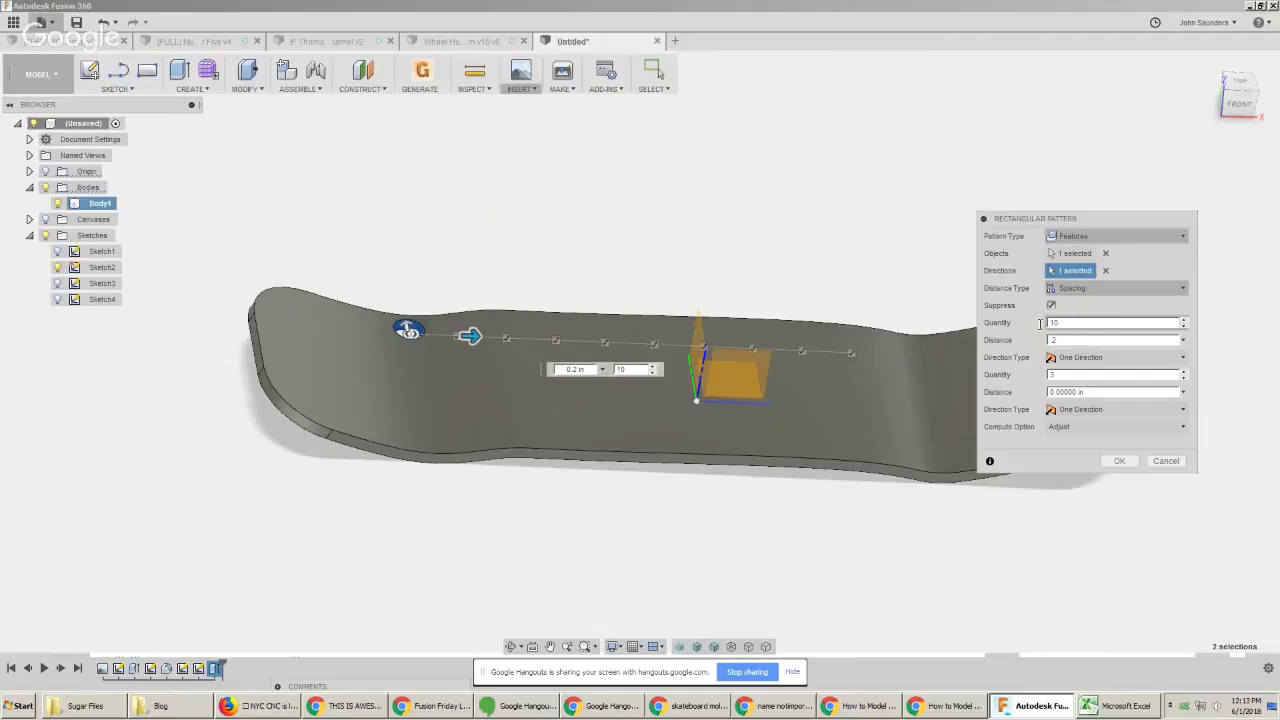
key(Tab)
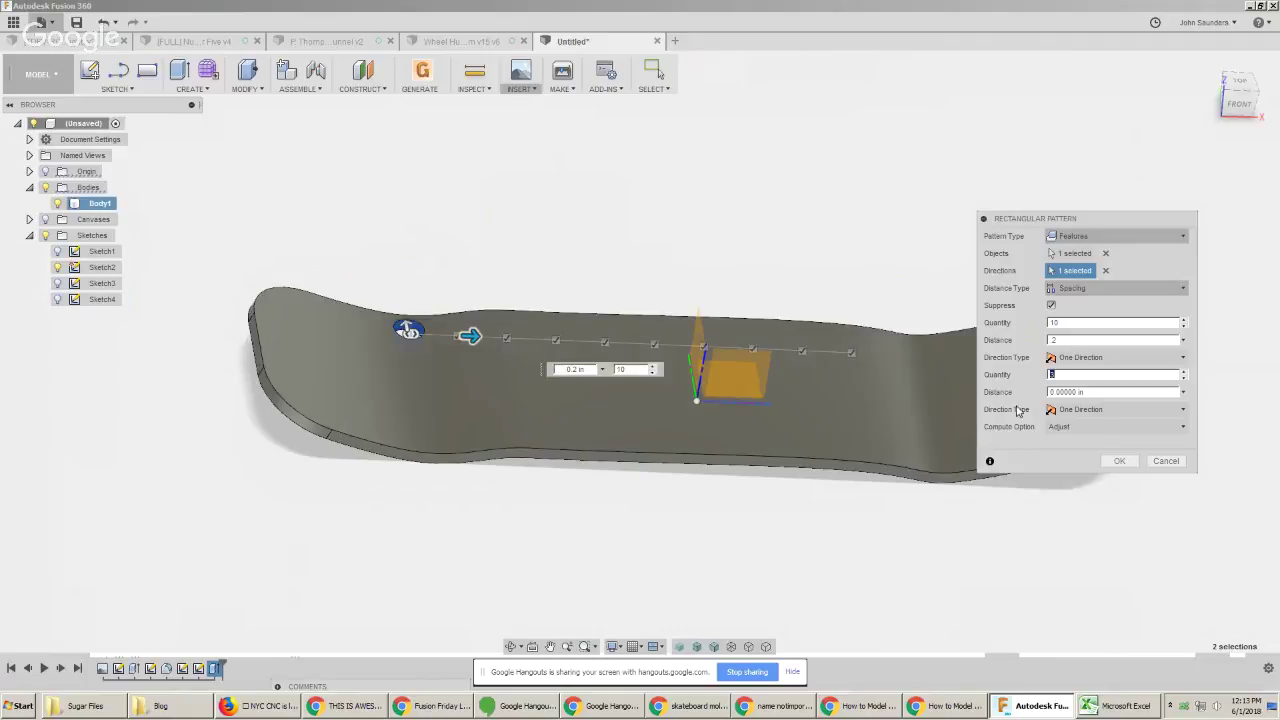
click(1055, 392)
text(.2)
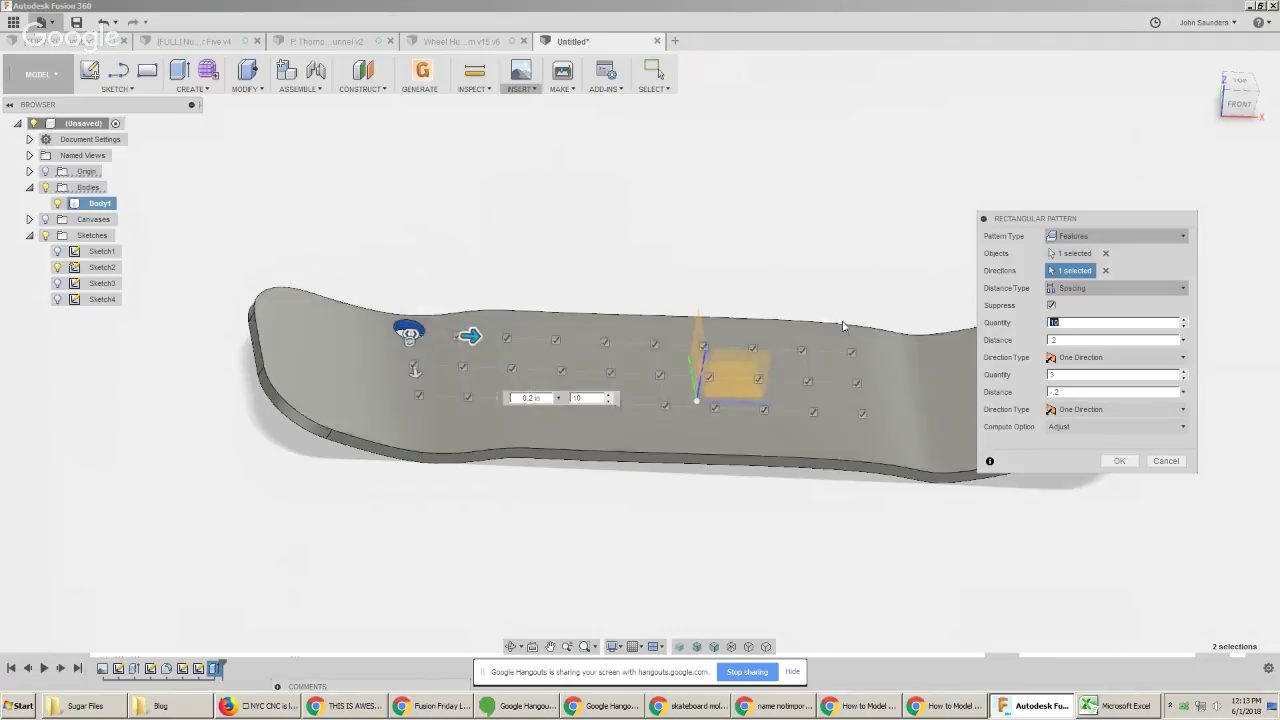
From the top view, skip three middle-row holes and finish the pattern
click(1238, 82)
scroll(663, 389, up, 2)
click(673, 365)
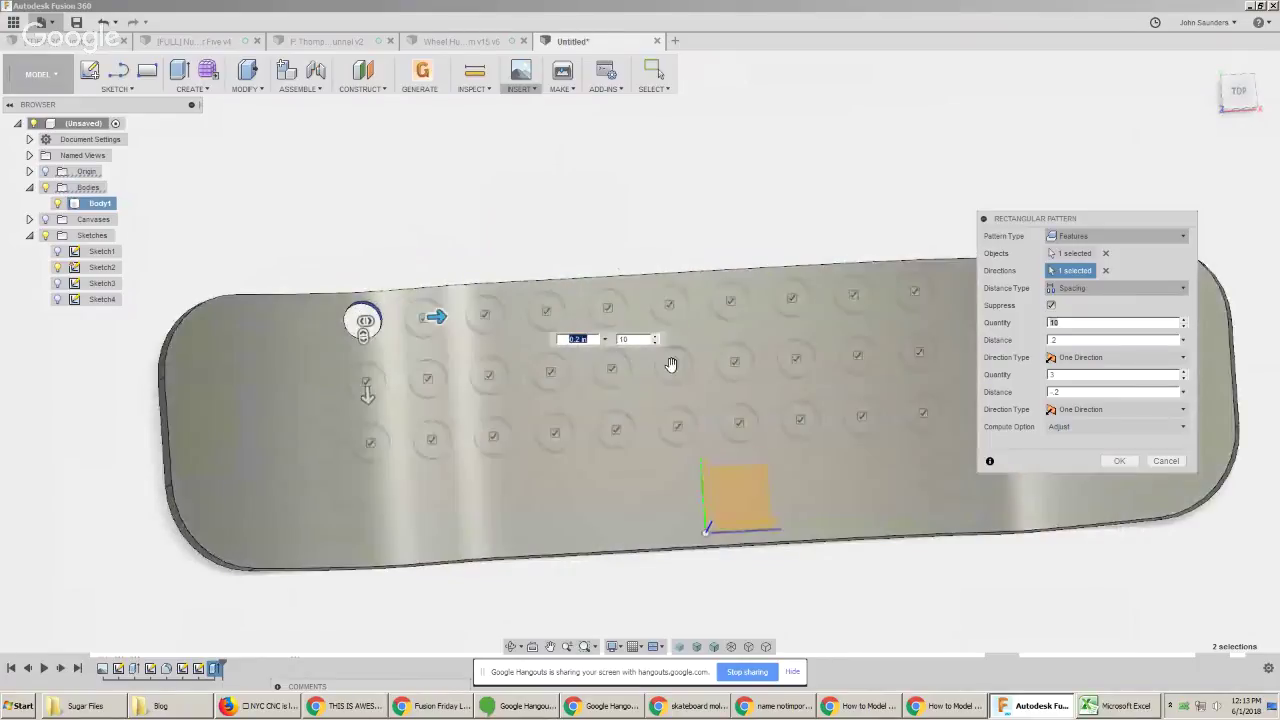
click(612, 368)
click(857, 355)
click(1124, 465)
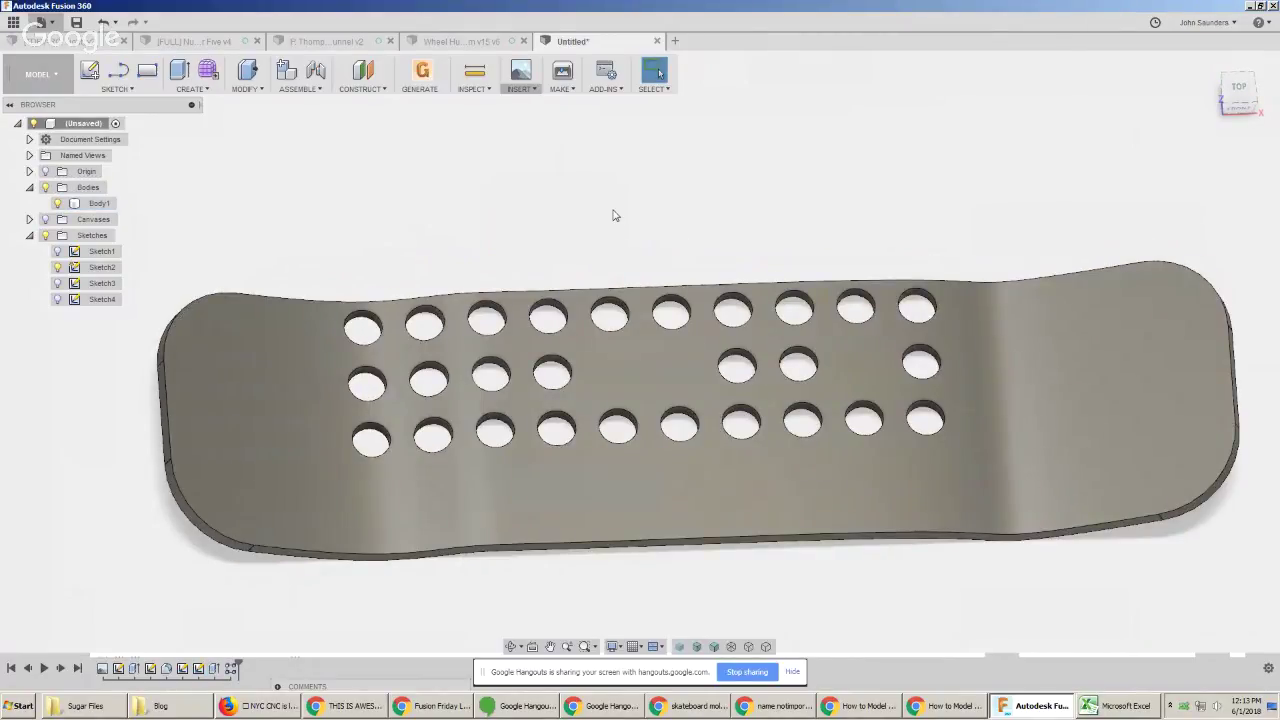
key(alt+Tab)
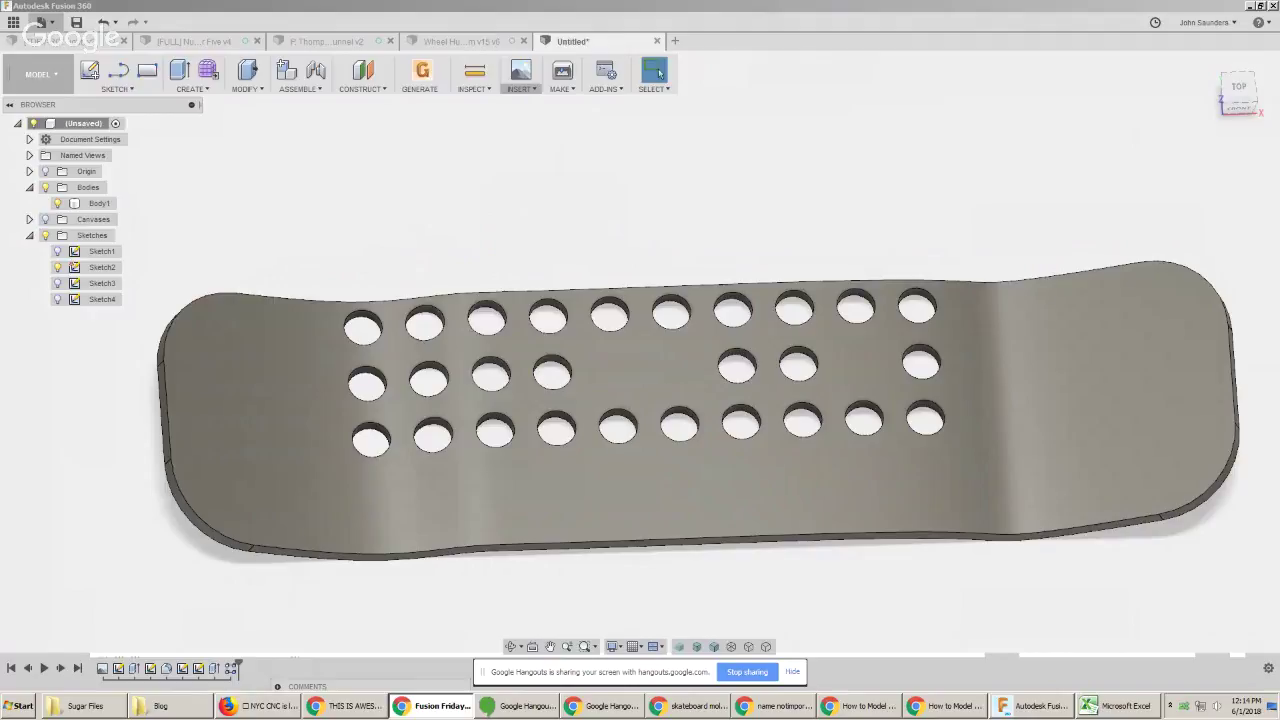
click(14, 22)
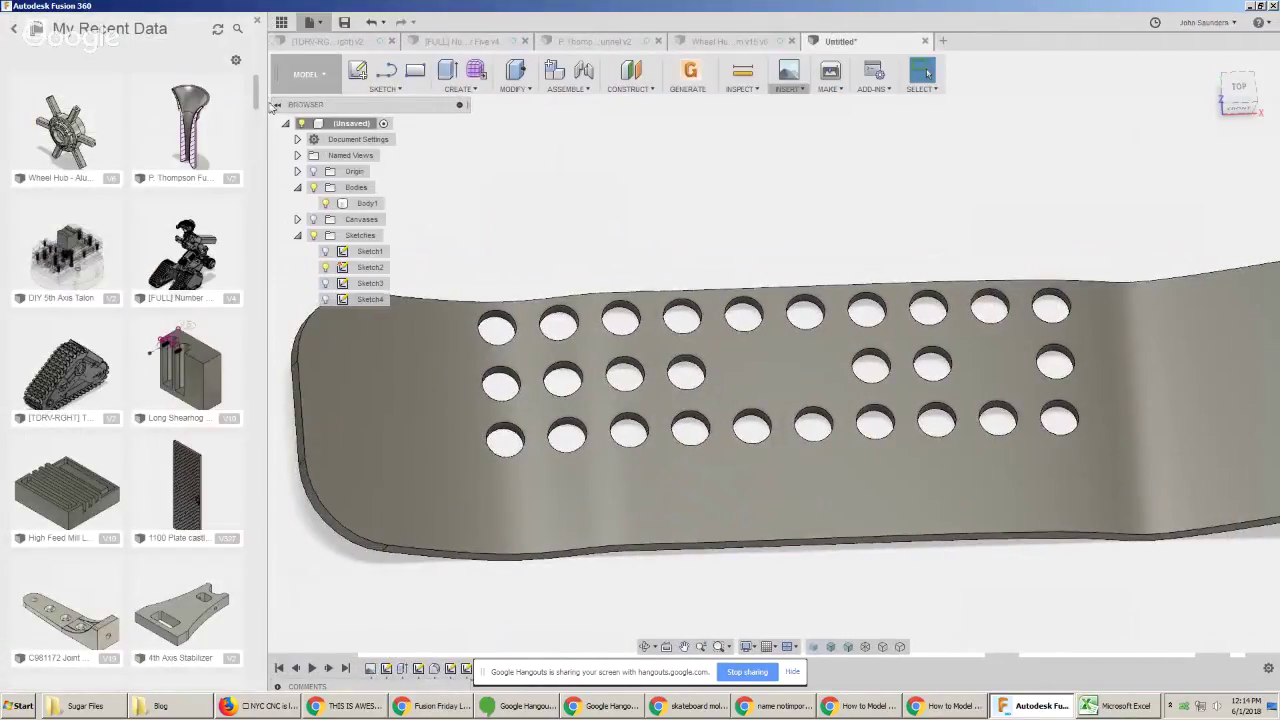
Open the Swarf Toolpath sample from CAM Samples > Ultimate and select its first swarf operation
scroll(138, 420, down, 15)
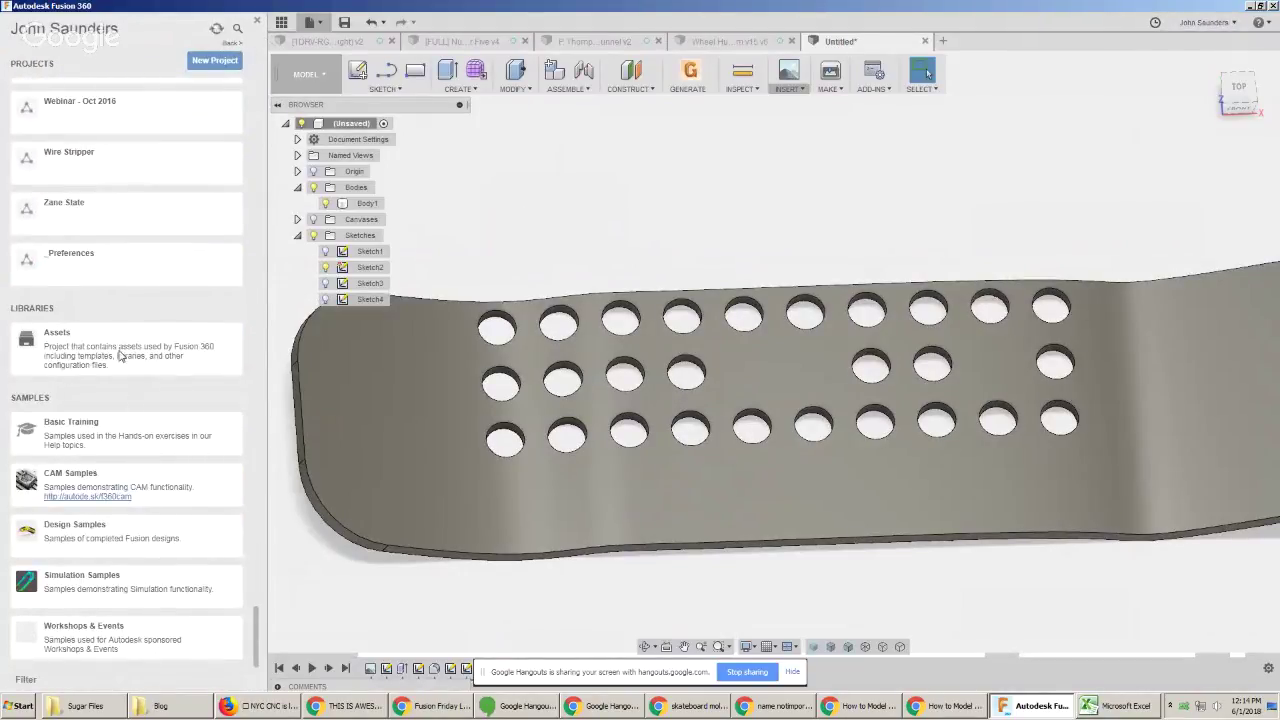
click(205, 488)
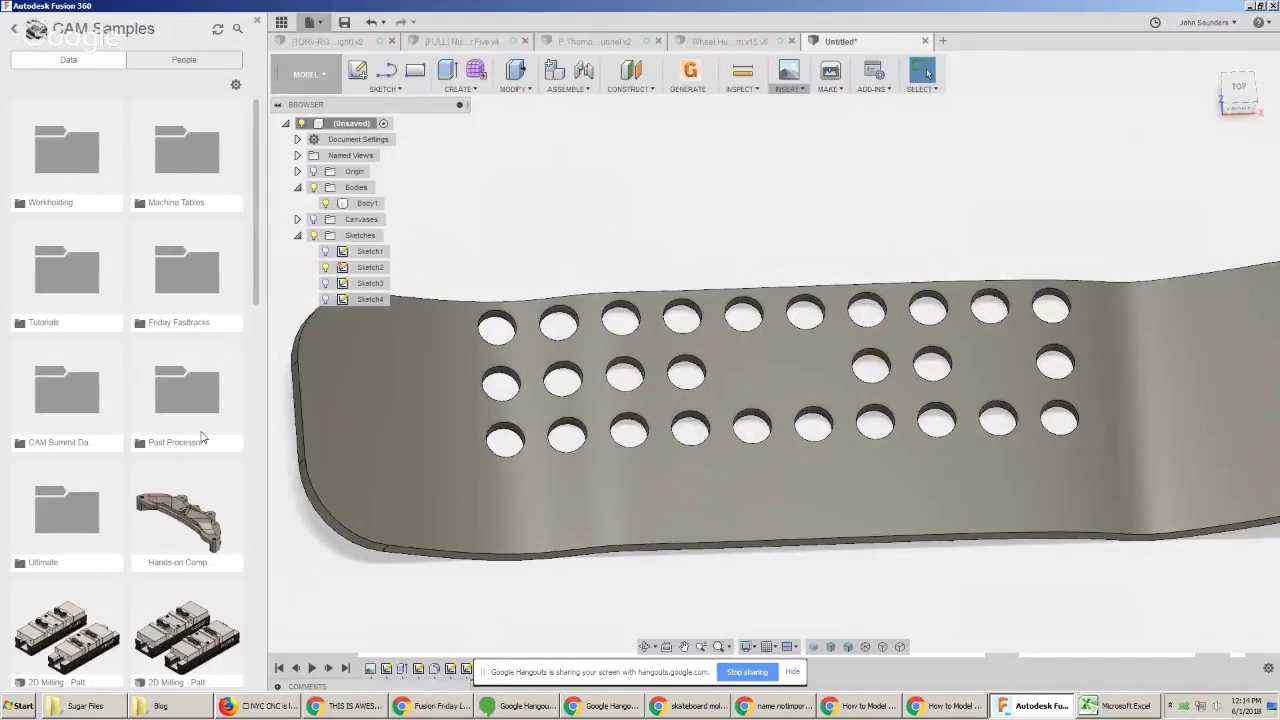
click(90, 484)
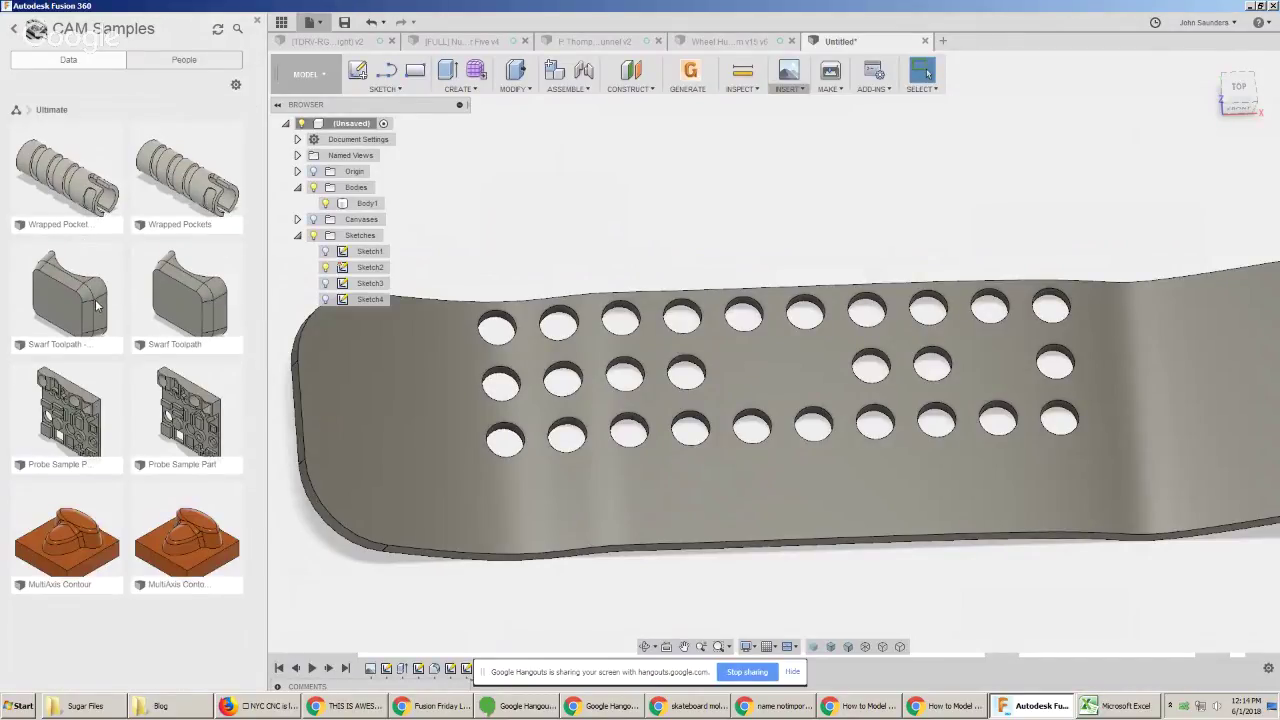
double_click(191, 297)
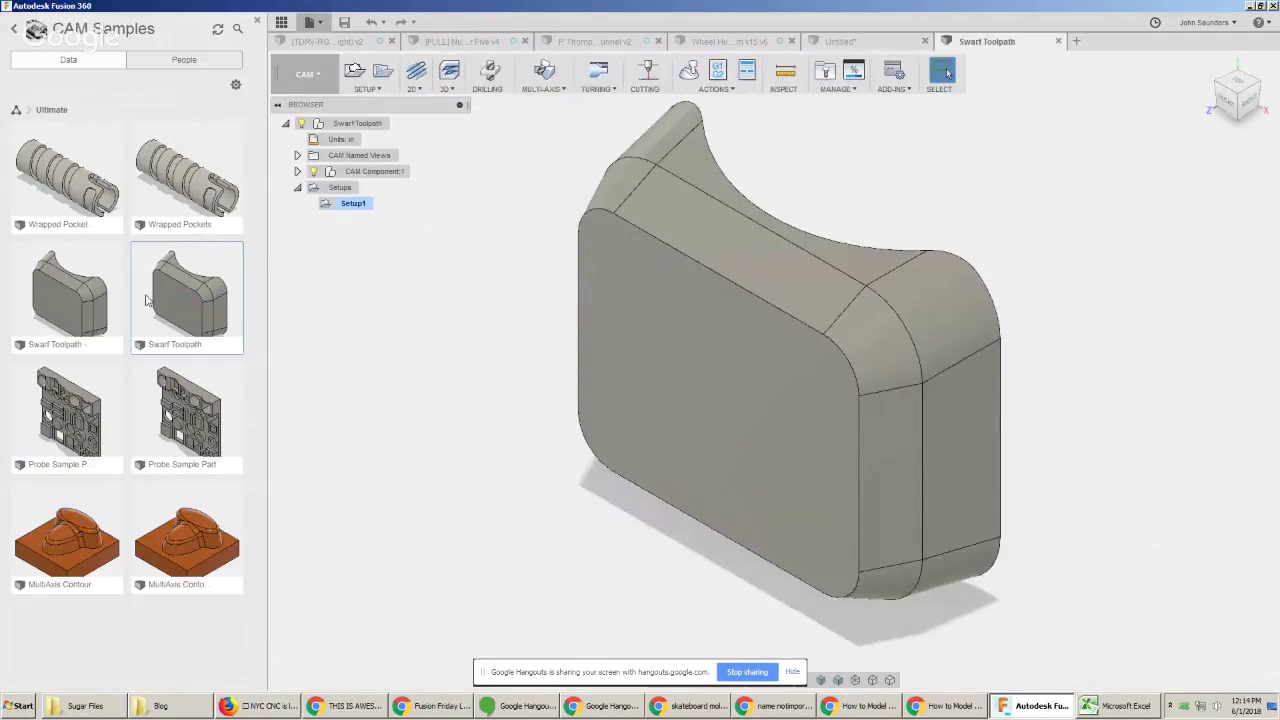
double_click(60, 314)
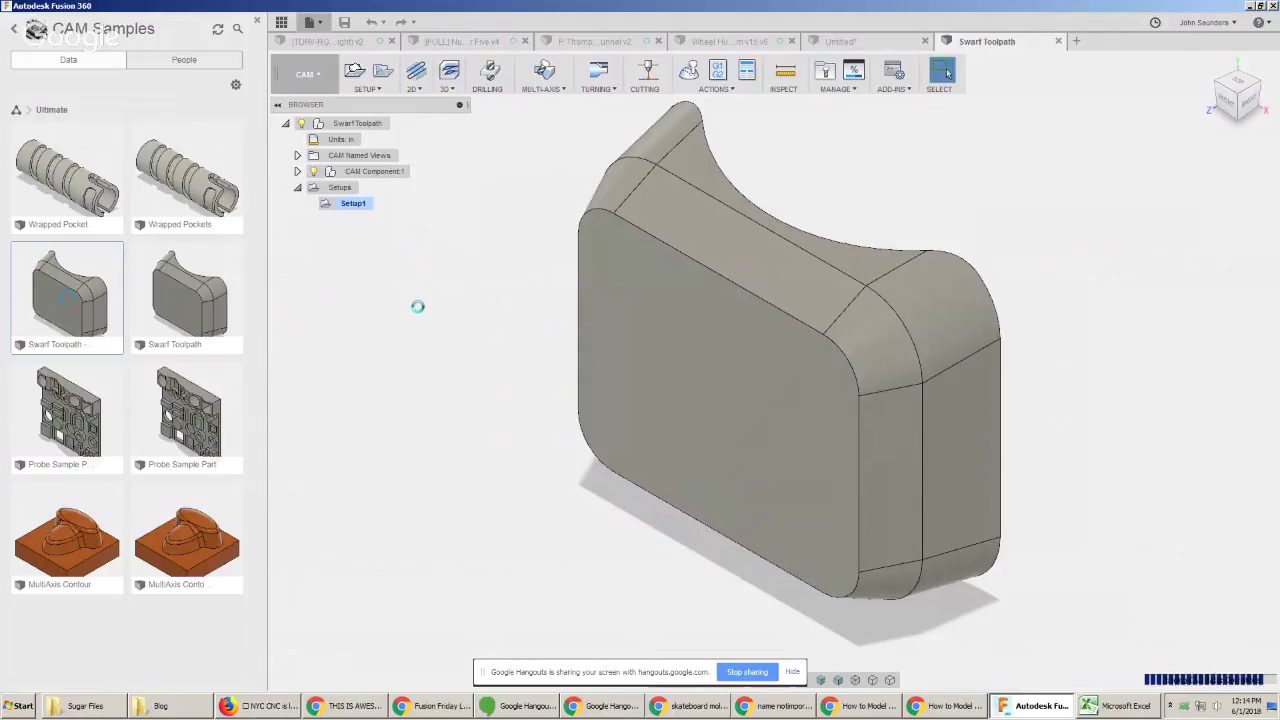
click(400, 219)
shift+middle_drag(529, 345, 620, 250)
Simulate the swarf toolpath and orbit the part to inspect it
click(689, 70)
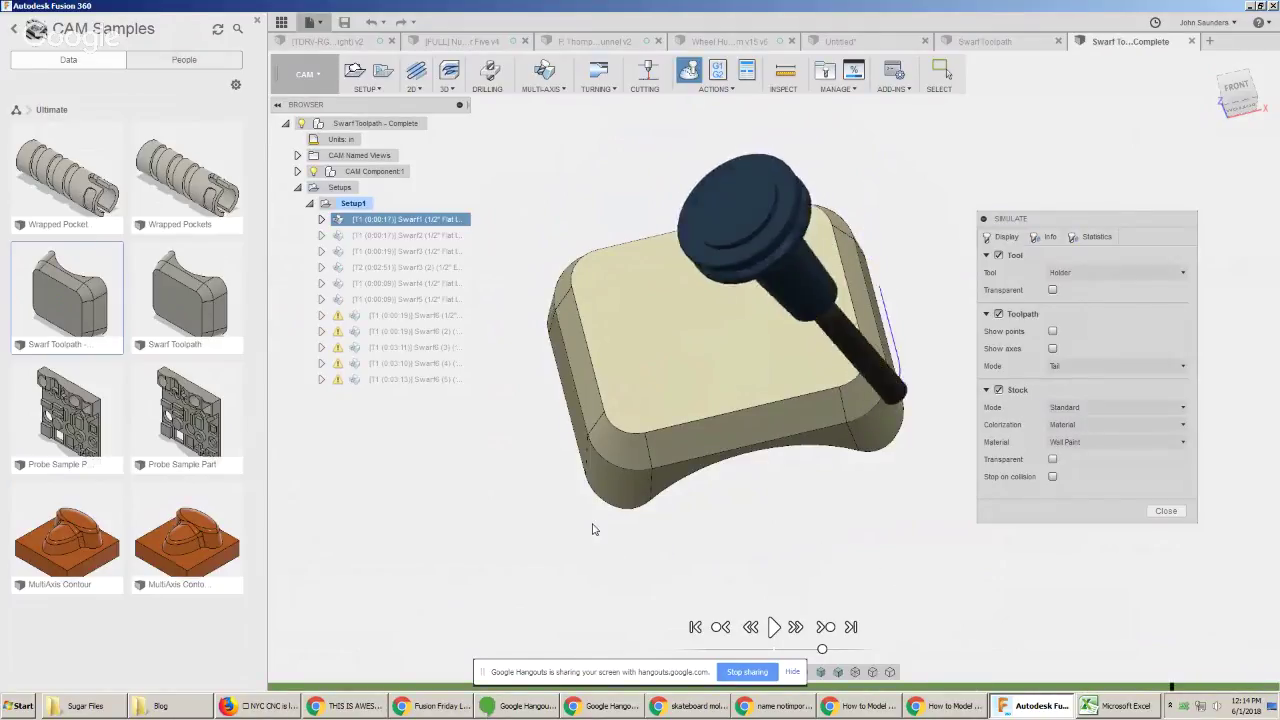
scroll(623, 330, up, 1)
scroll(632, 346, up, 1)
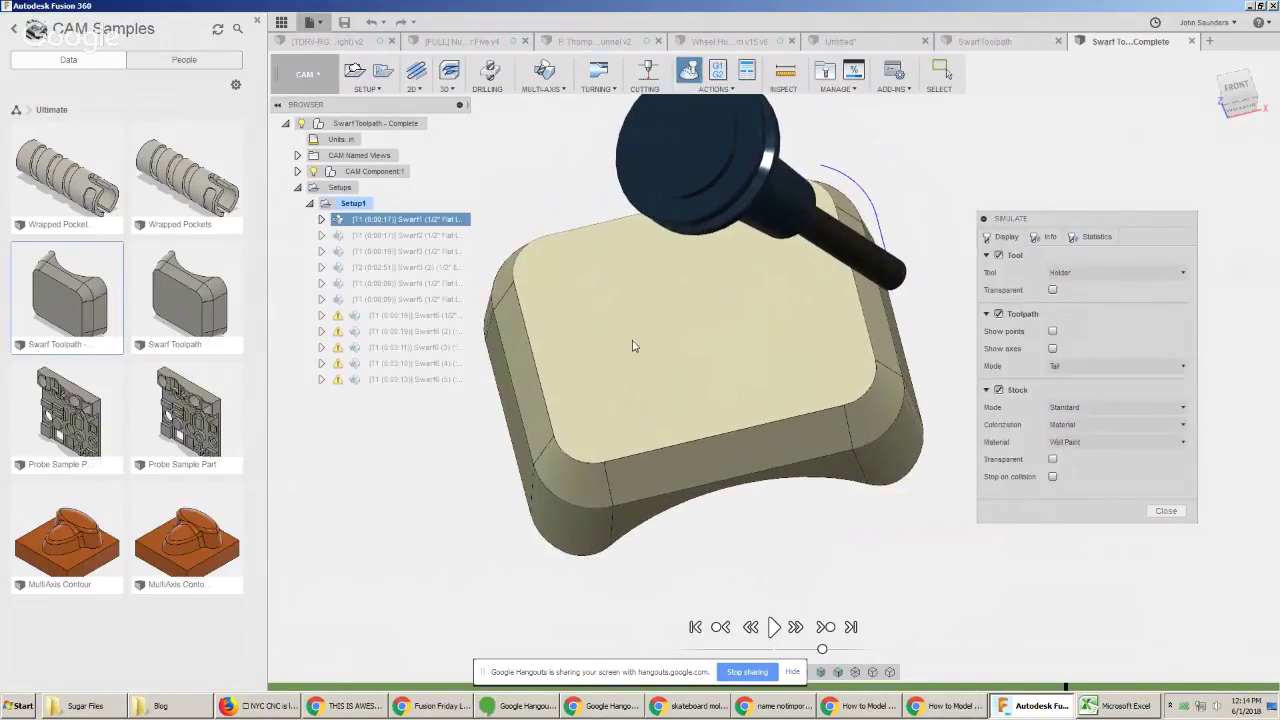
shift+middle_drag(632, 346, 644, 331)
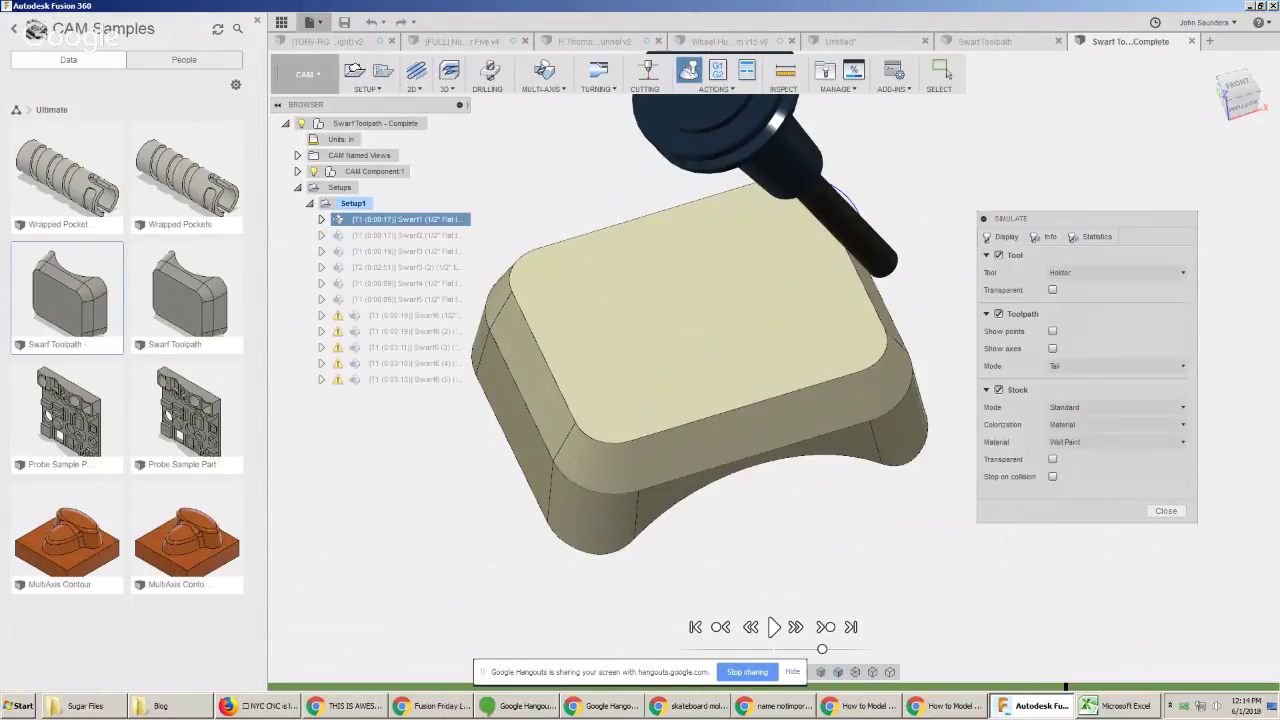
Close the simulation, clear the Swarf1 selection and return to the Untitled deck design
key(alt+Tab)
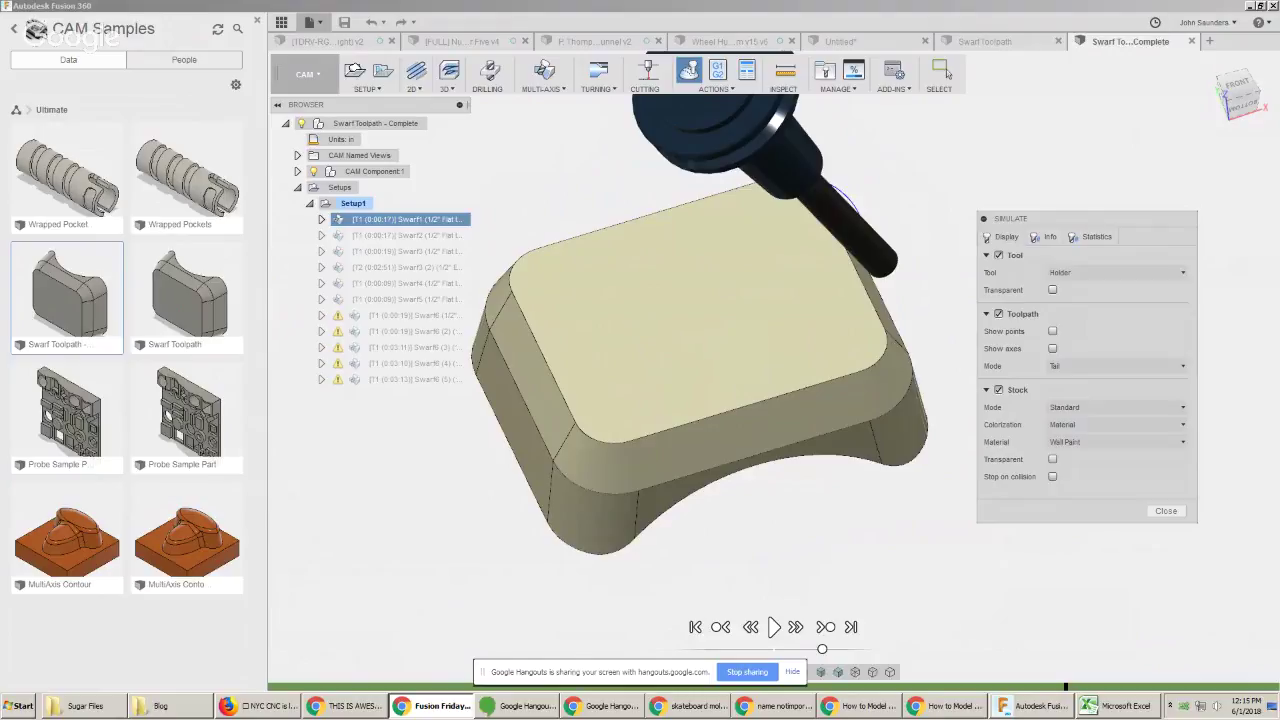
click(1166, 511)
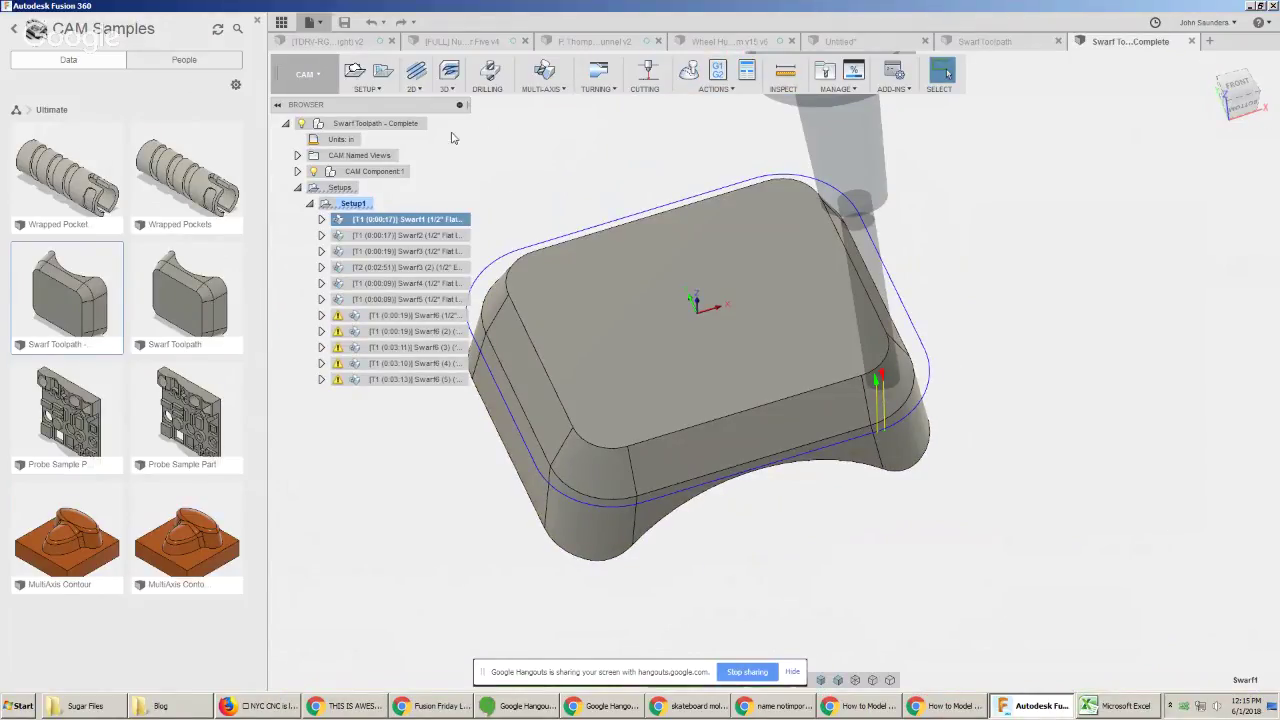
click(435, 706)
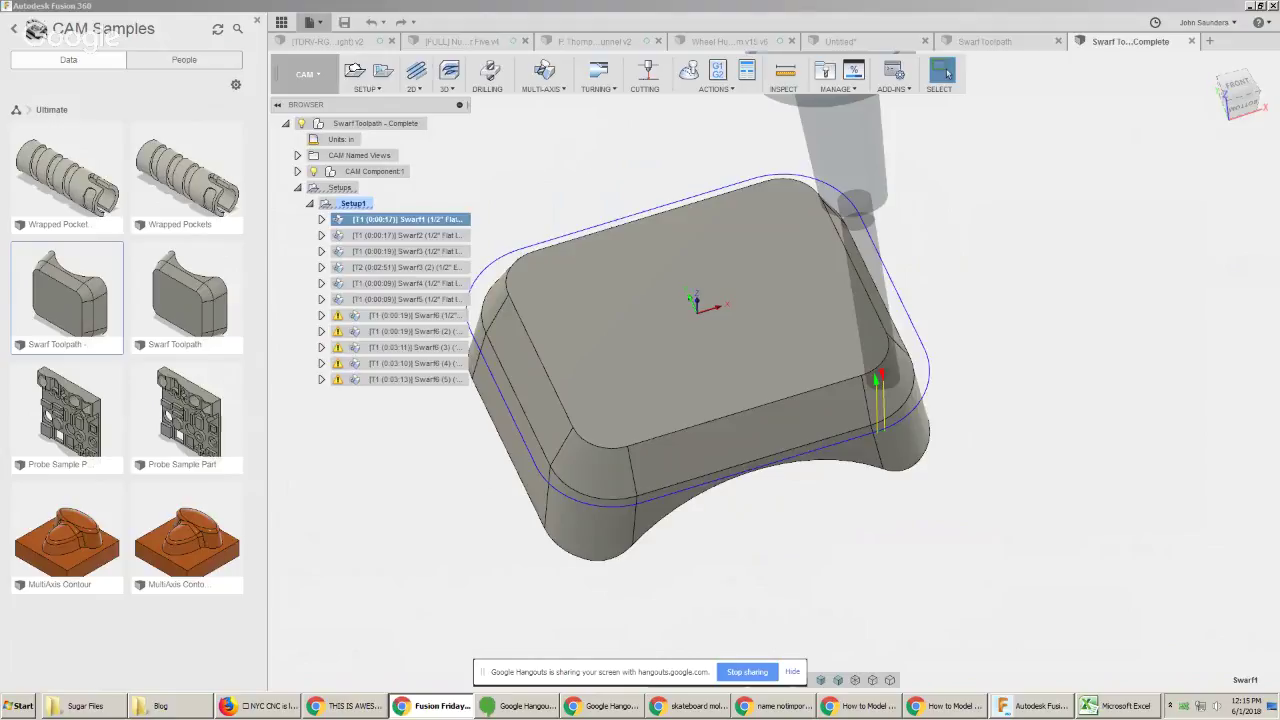
click(389, 285)
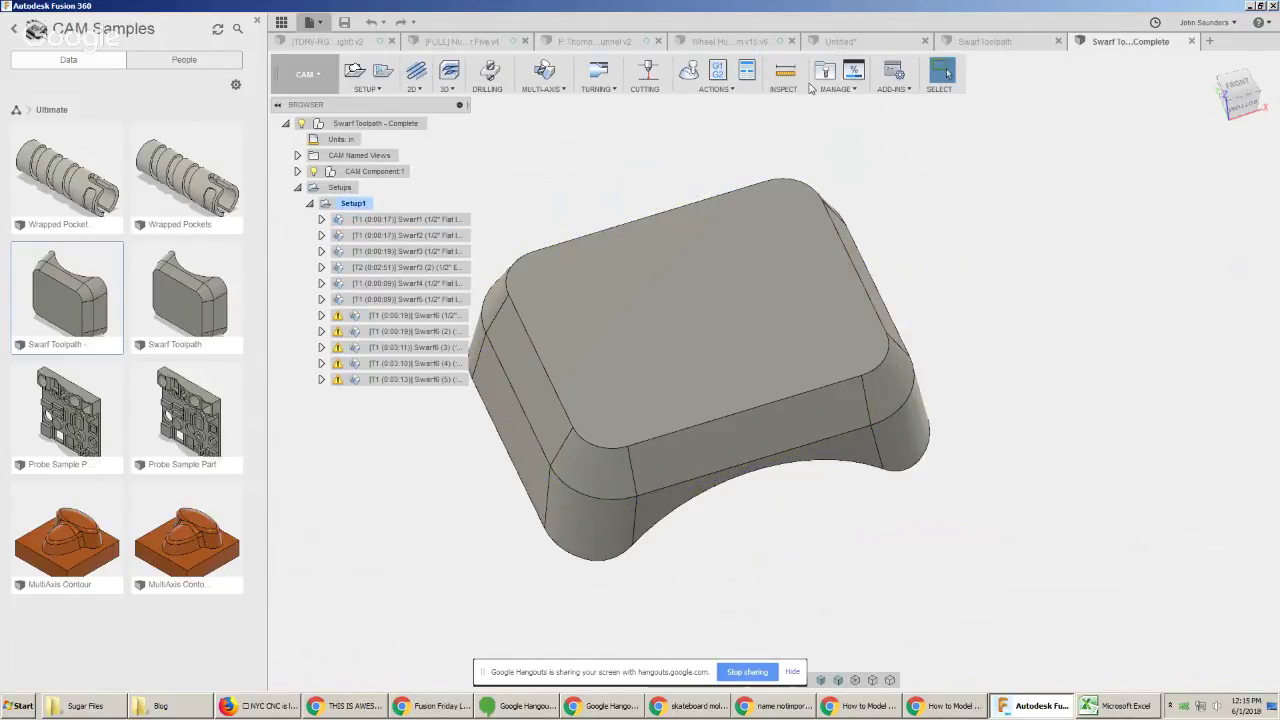
click(857, 41)
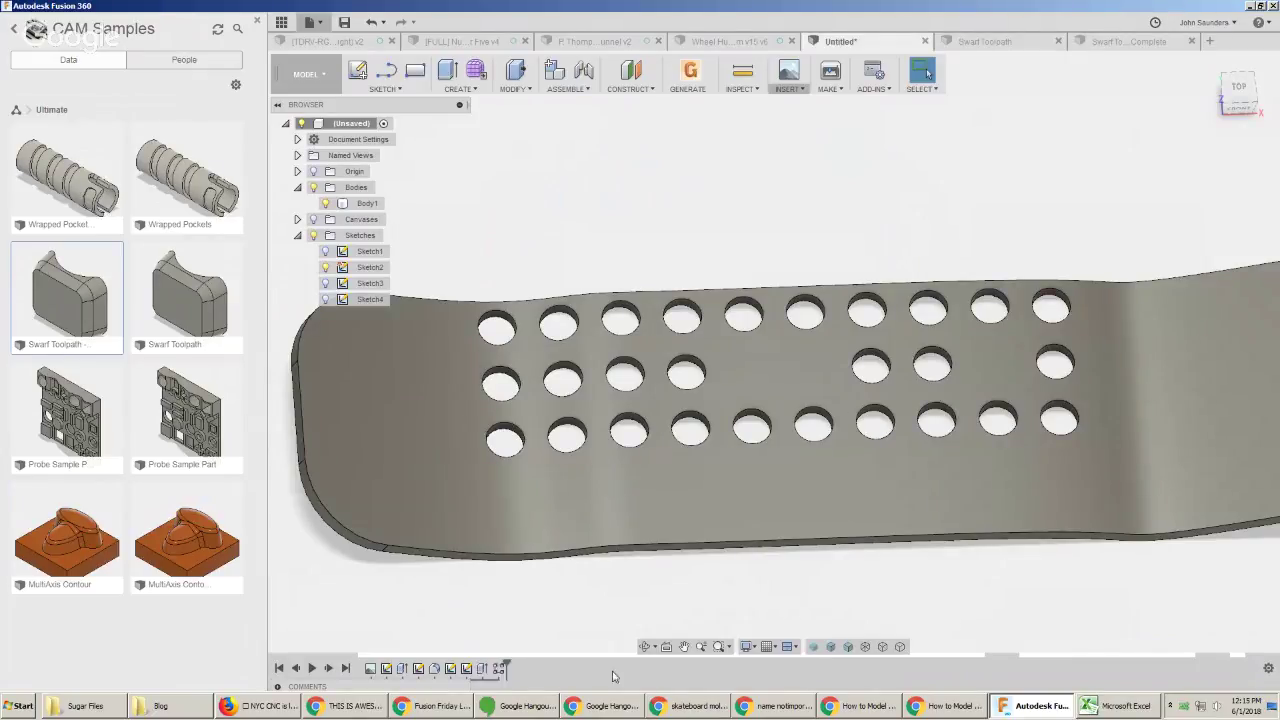
Roll the timeline back before the hole cuts and bring up Sketch3's context menu
drag(505, 668, 473, 668)
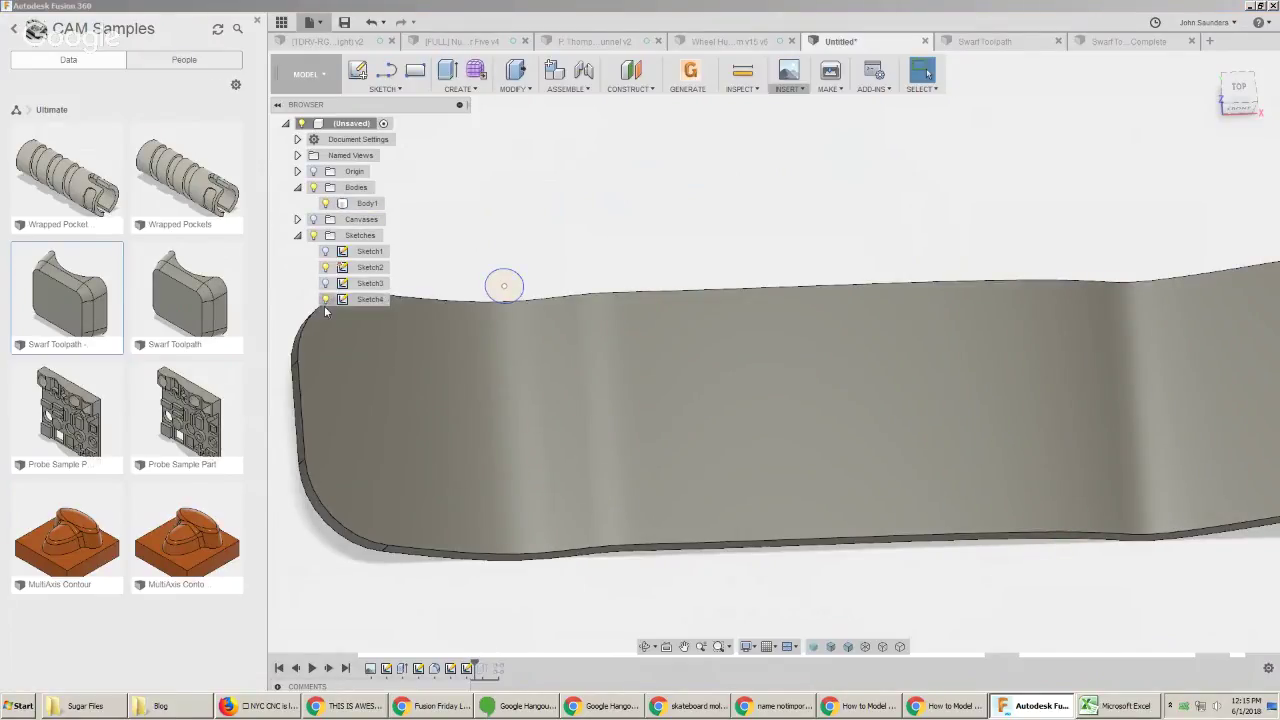
mouse_move(511, 274)
shift+middle_down()
mouse_move(508, 246)
mouse_move(525, 234)
mouse_move(503, 239)
shift+middle_up()
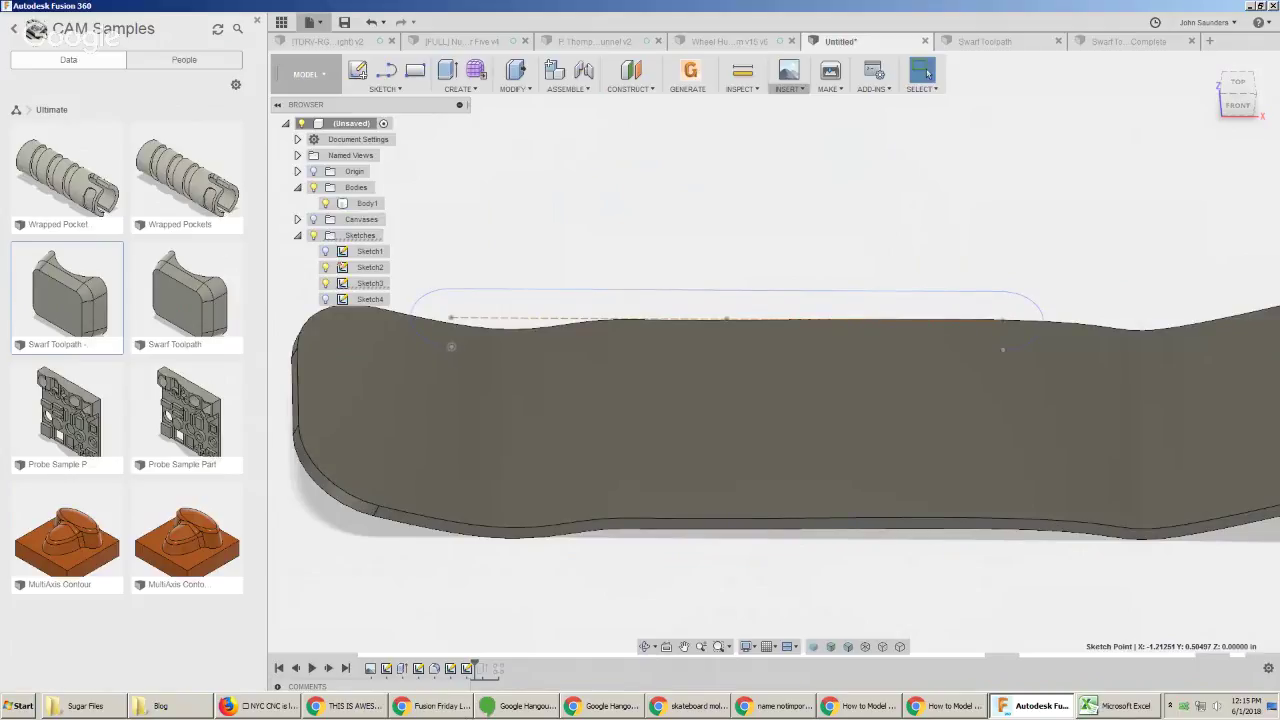
right_click(450, 668)
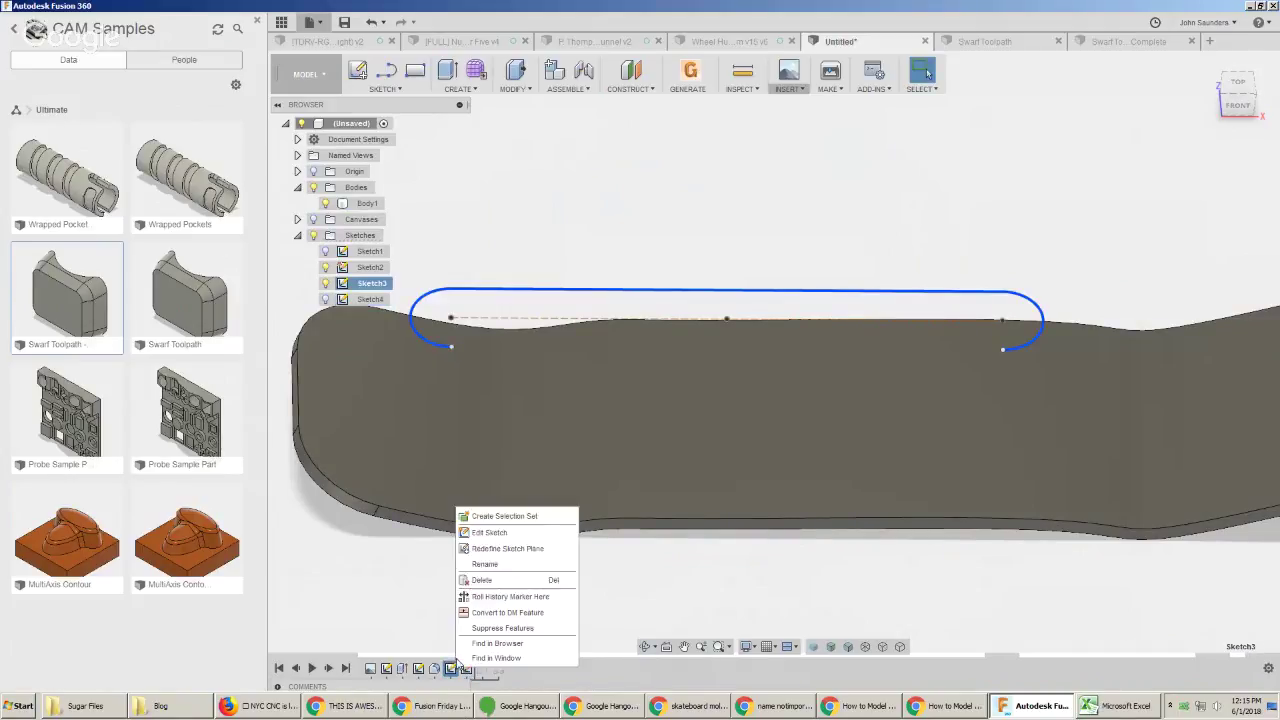
Edit Sketch3, draw a line between the arc endpoints to close the slot, and stop the sketch
click(489, 532)
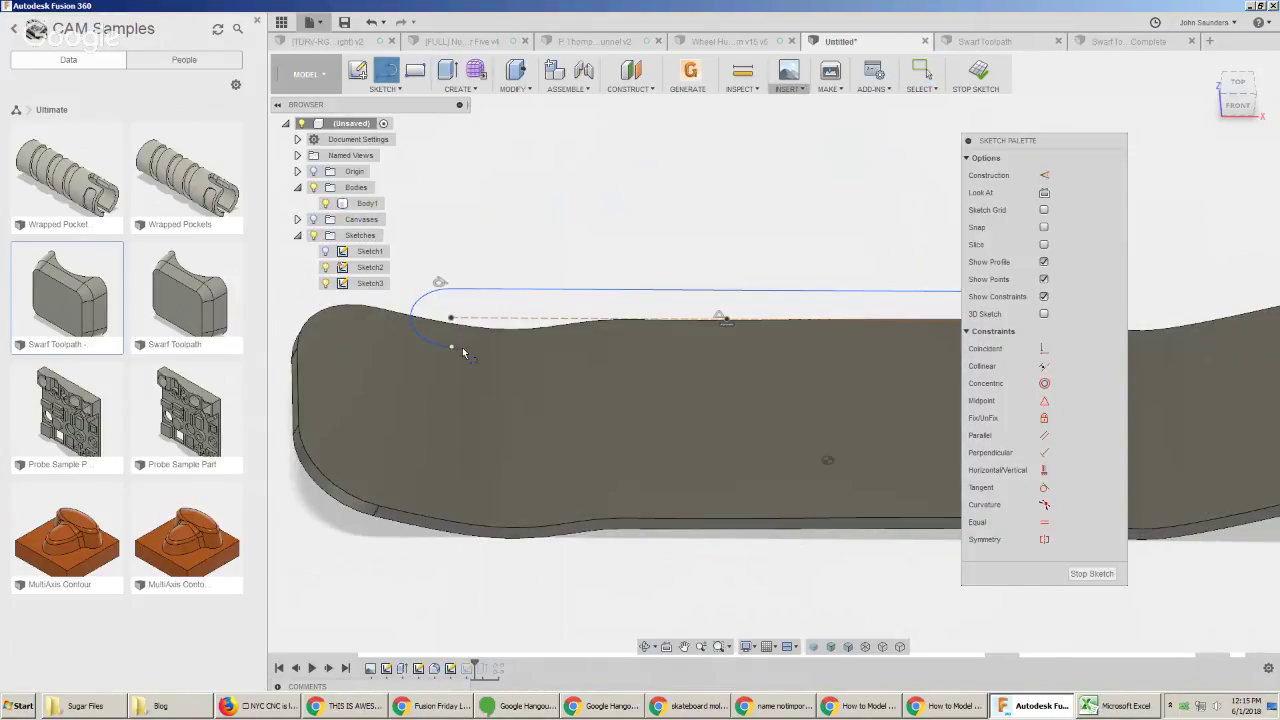
key(Escape)
click(472, 346)
key(l)
click(451, 346)
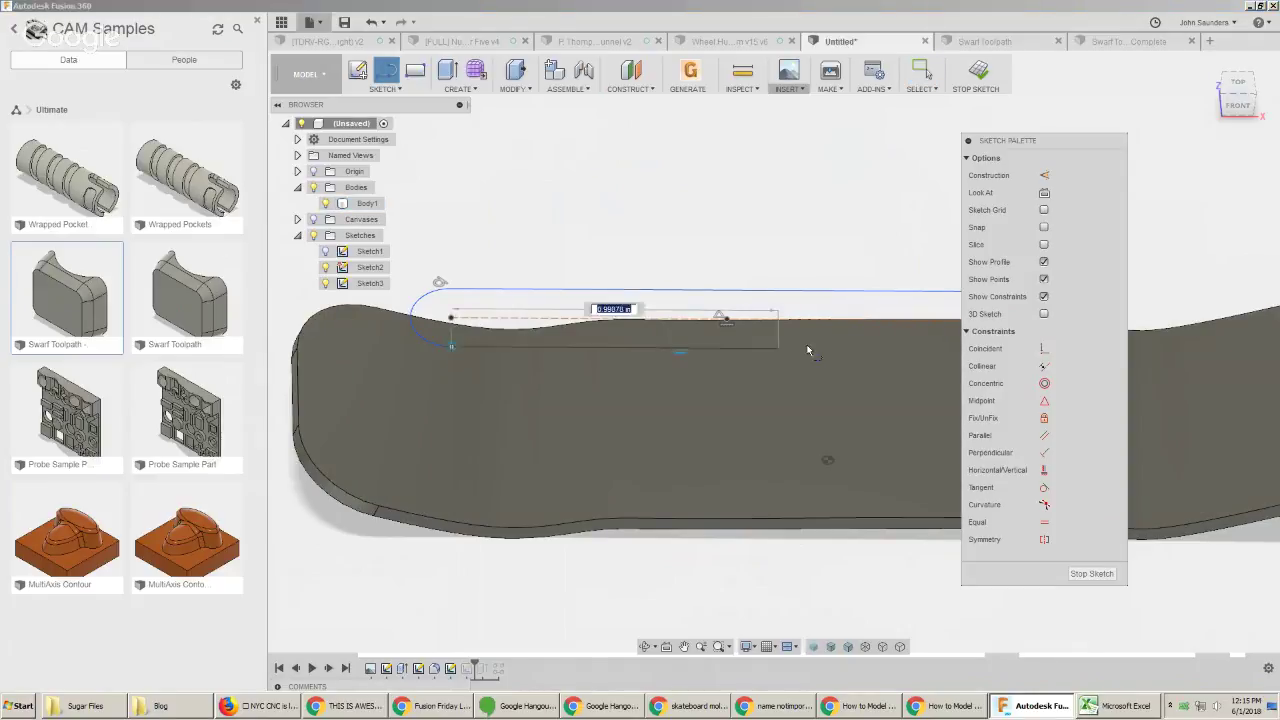
middle_drag(780, 350, 583, 350)
key(Escape)
key(Escape)
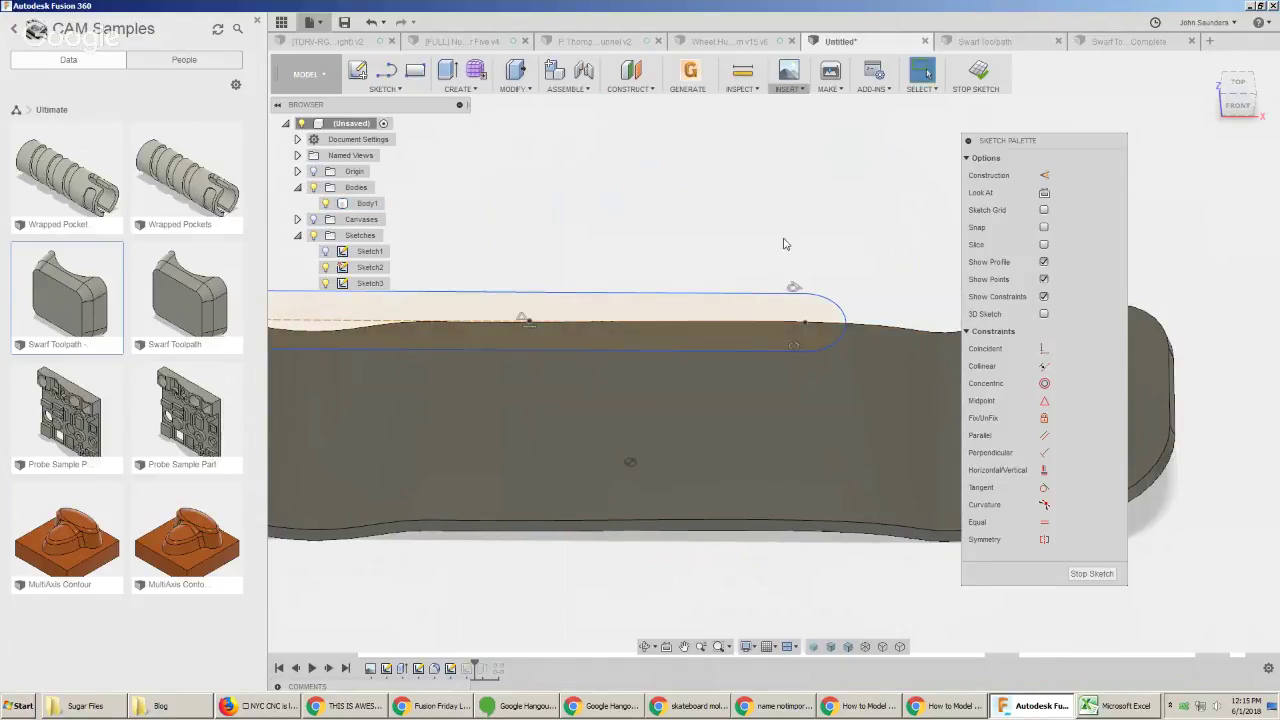
mouse_move(682, 232)
shift+middle_down()
mouse_move(735, 236)
mouse_move(700, 203)
mouse_move(689, 213)
shift+middle_up()
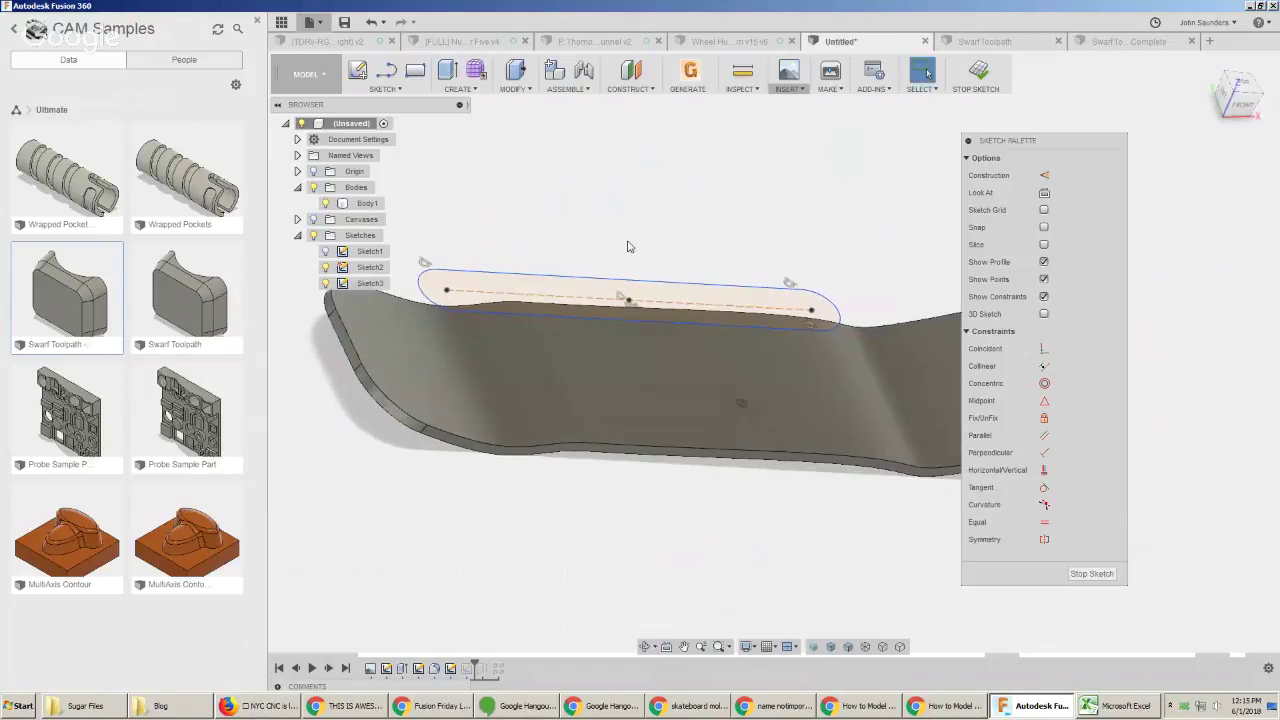
click(963, 88)
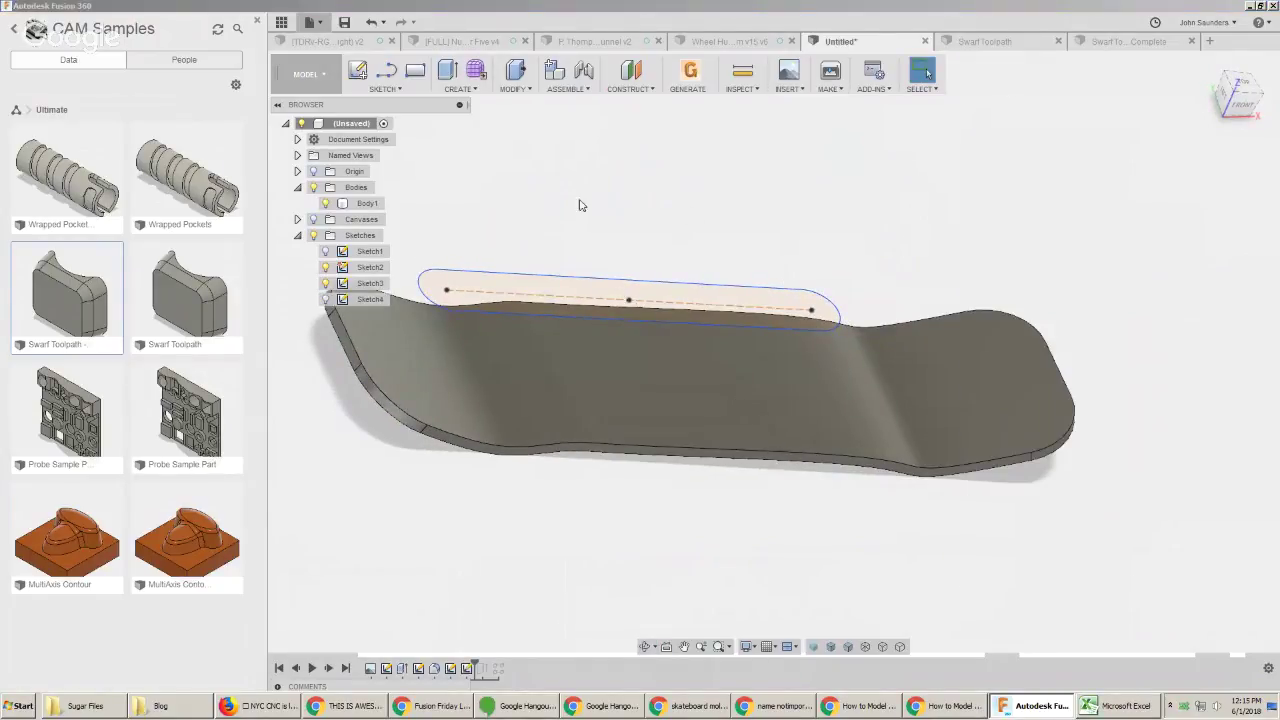
click(305, 74)
In the Patch workspace, fill the closed slot curves with a patch surface, Body3
click(308, 130)
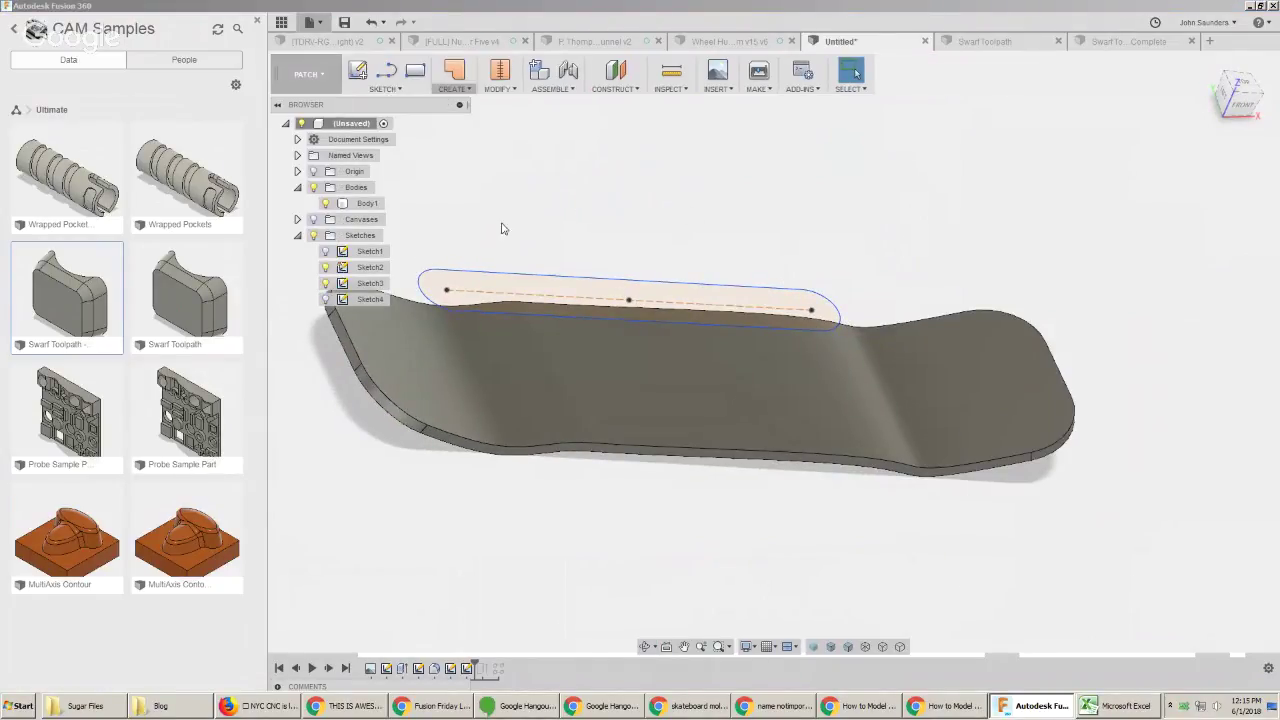
click(514, 277)
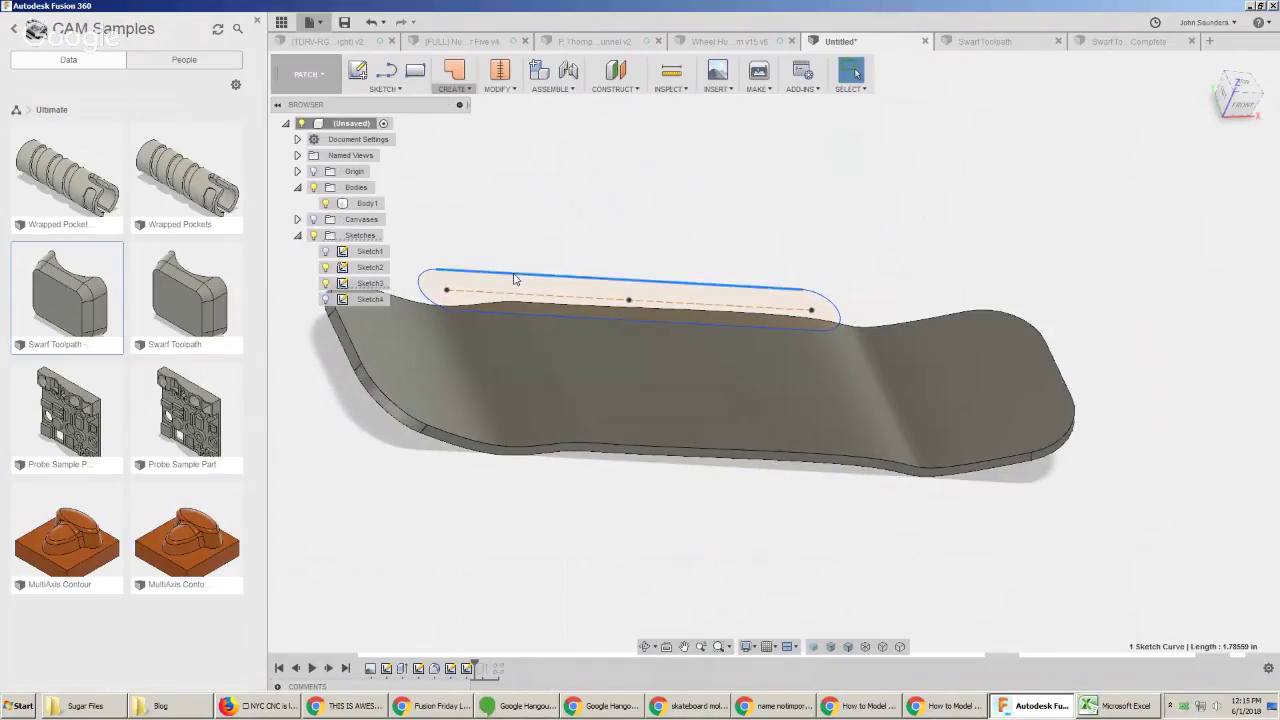
click(463, 90)
click(470, 167)
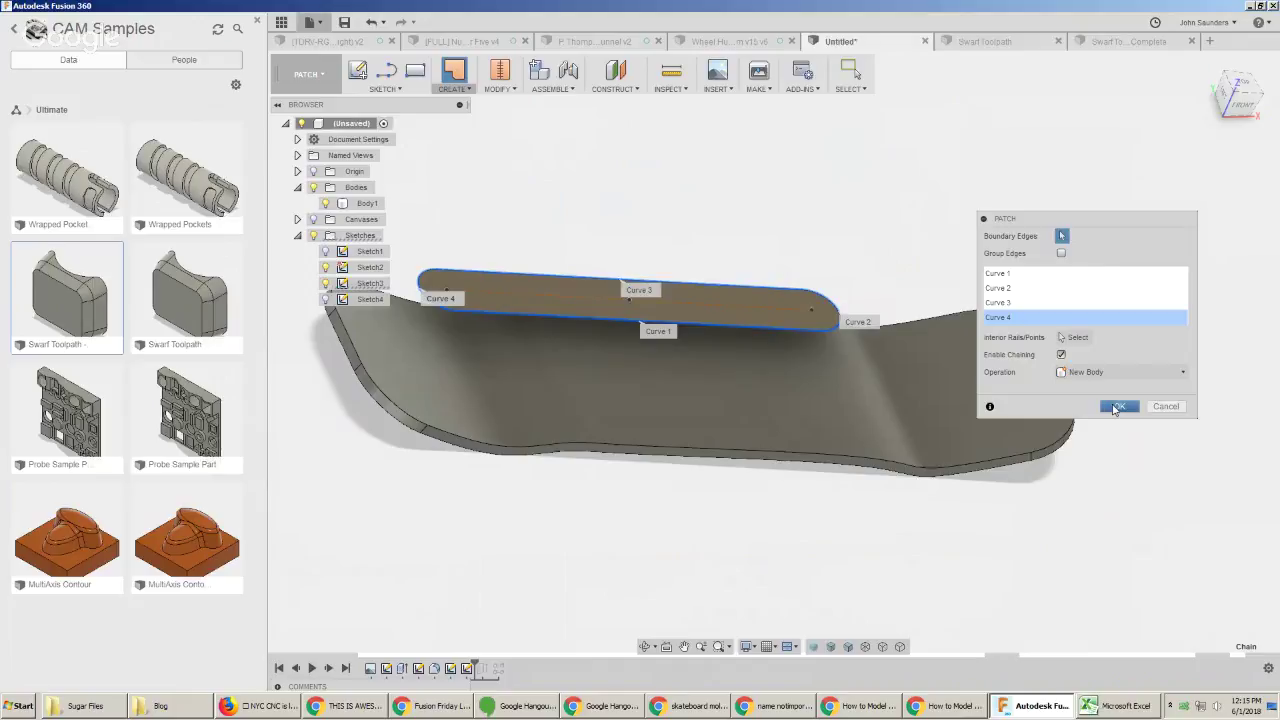
click(1117, 407)
click(453, 88)
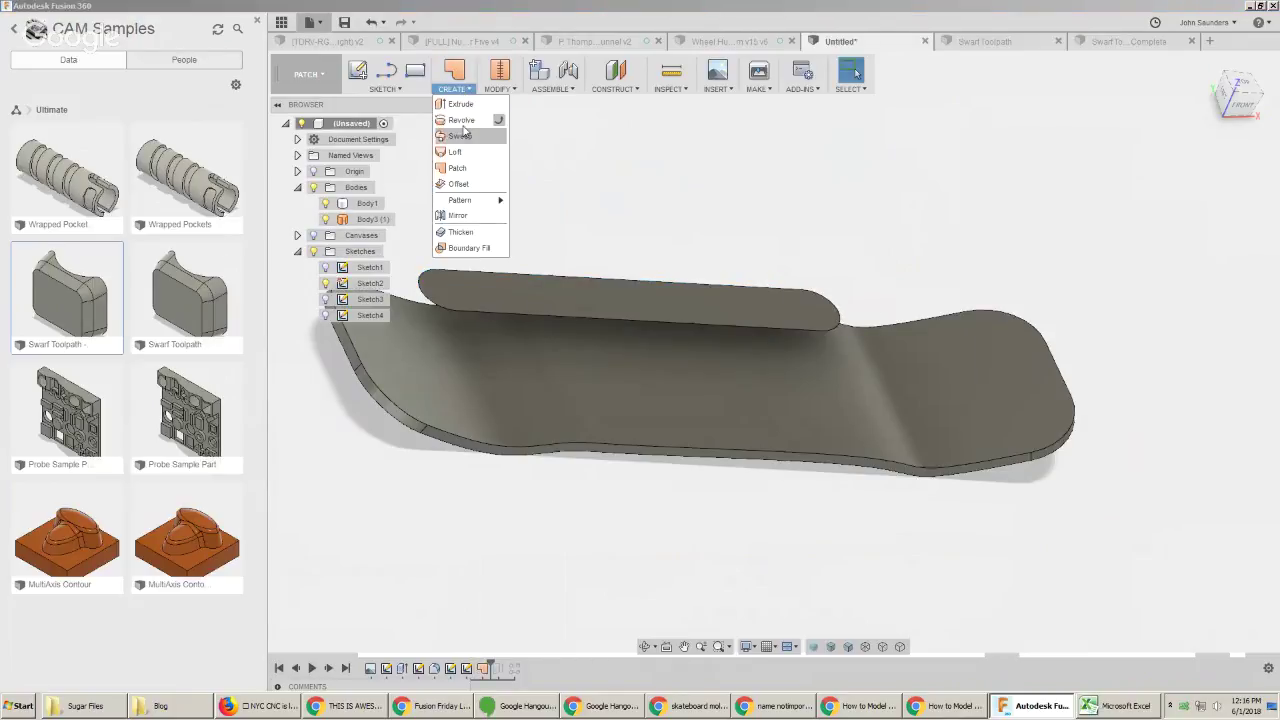
Extrude the slot patch -0.5 in down as a new body, Body4
click(461, 104)
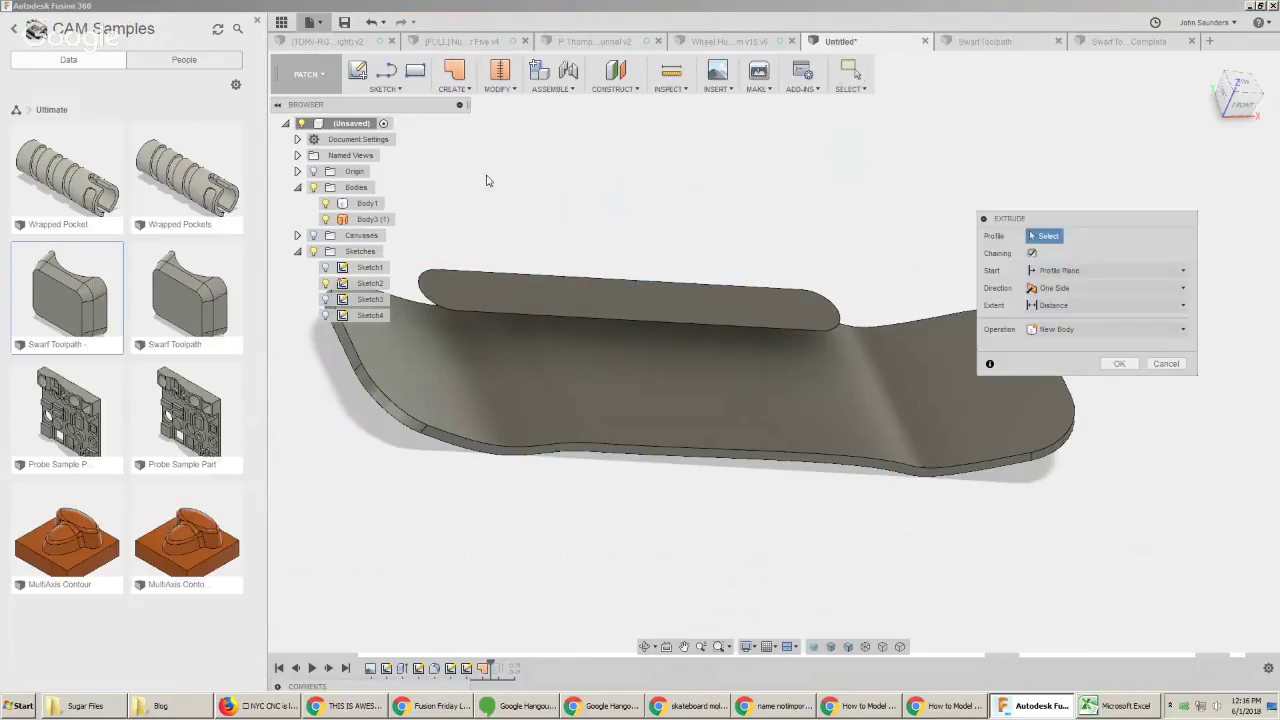
click(553, 300)
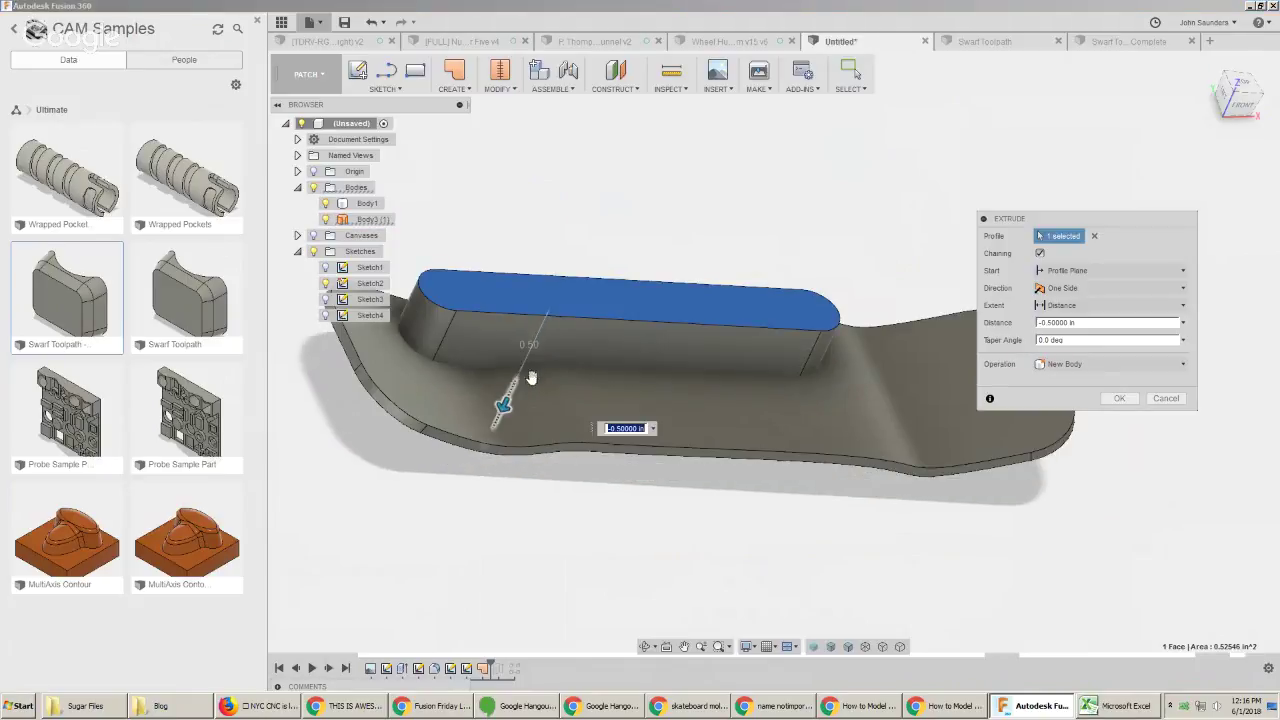
click(1110, 364)
click(1086, 364)
click(1119, 398)
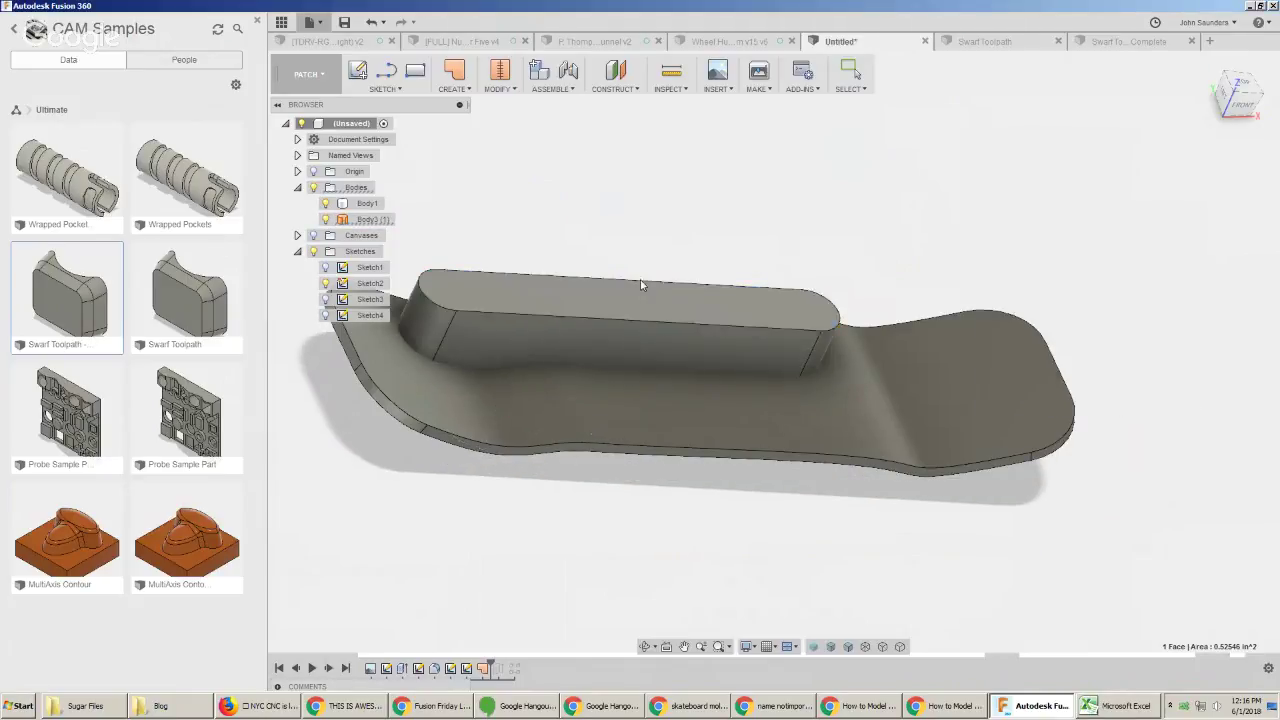
shift+middle_drag(598, 240, 536, 195)
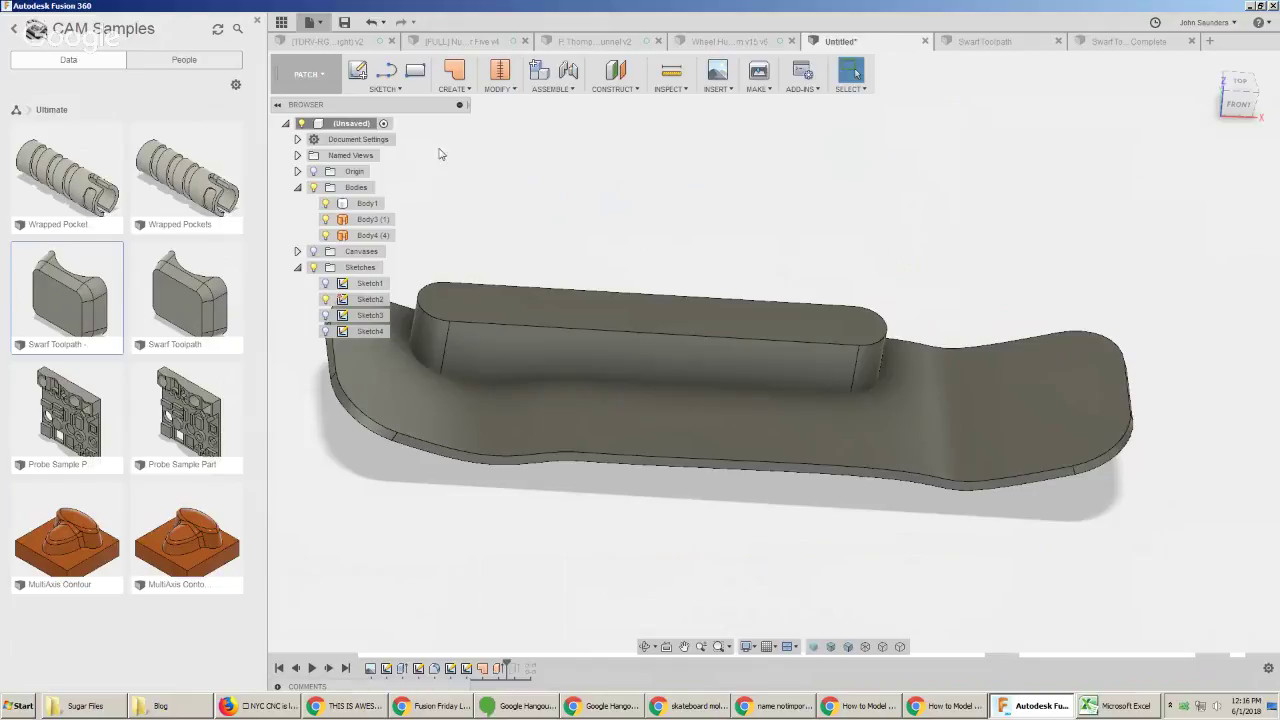
click(496, 90)
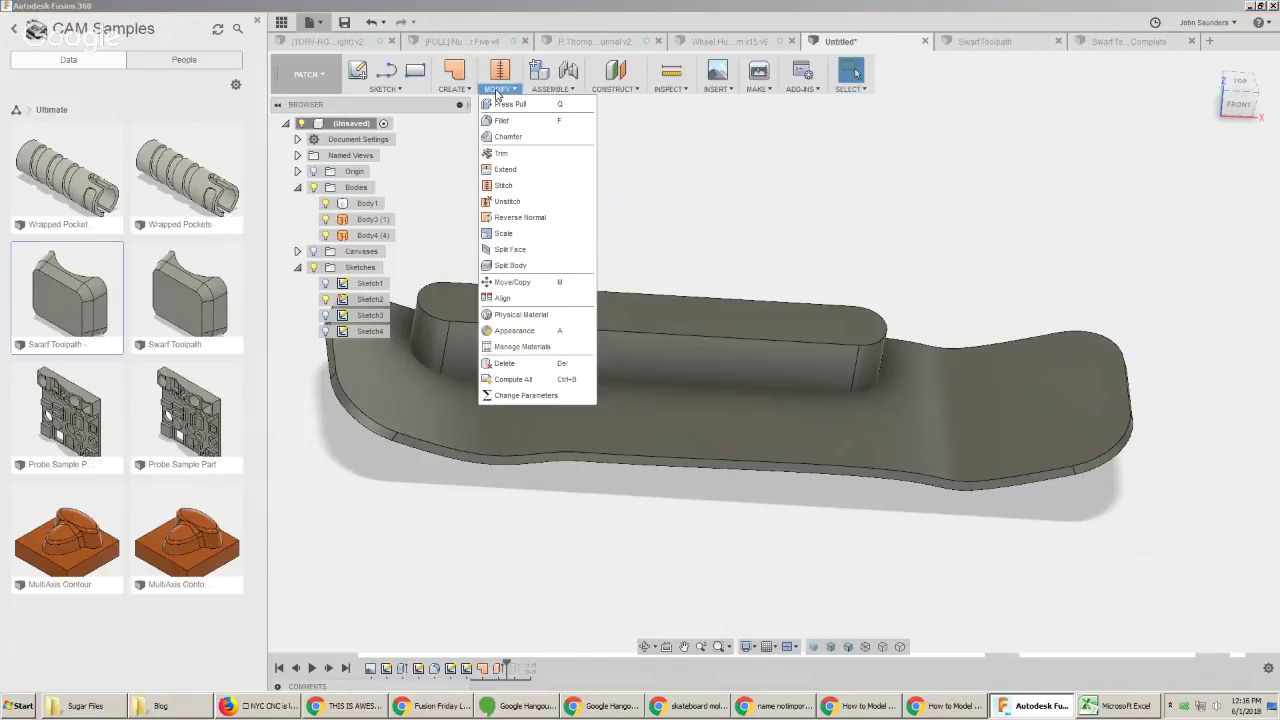
Split the deck's top face using Body3 and Body4 as splitting tools
click(529, 252)
click(594, 407)
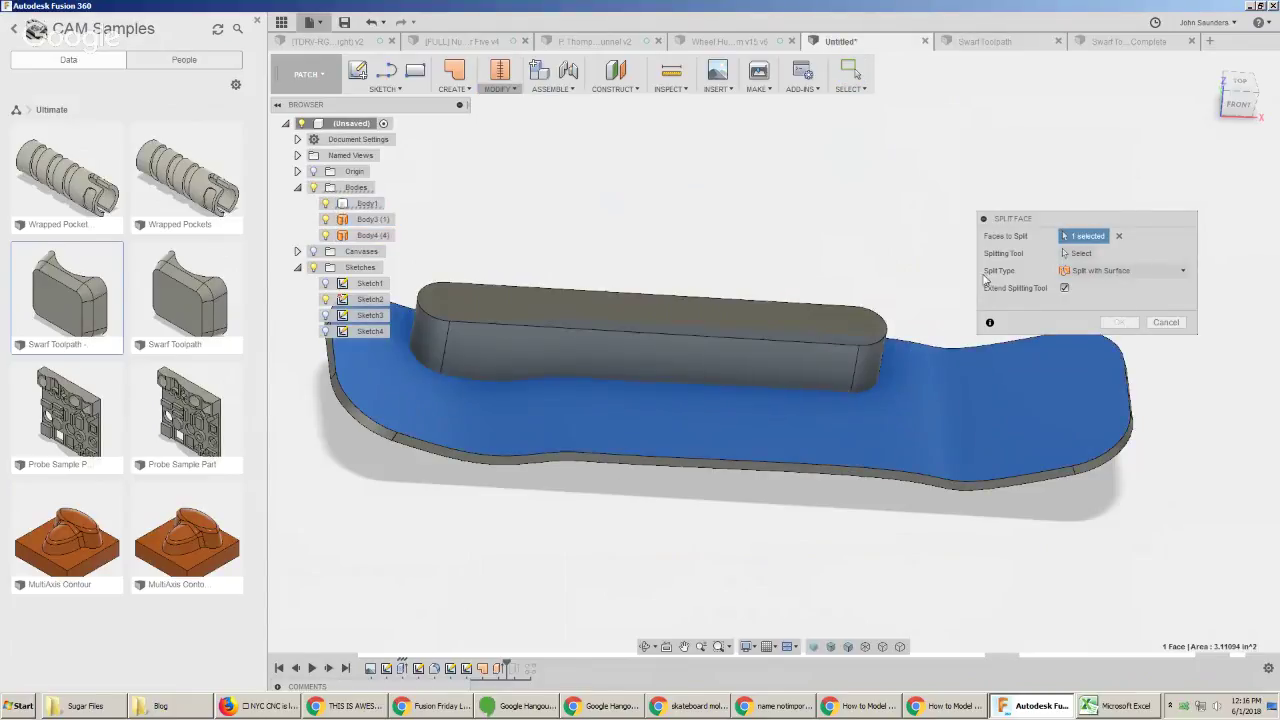
click(1072, 253)
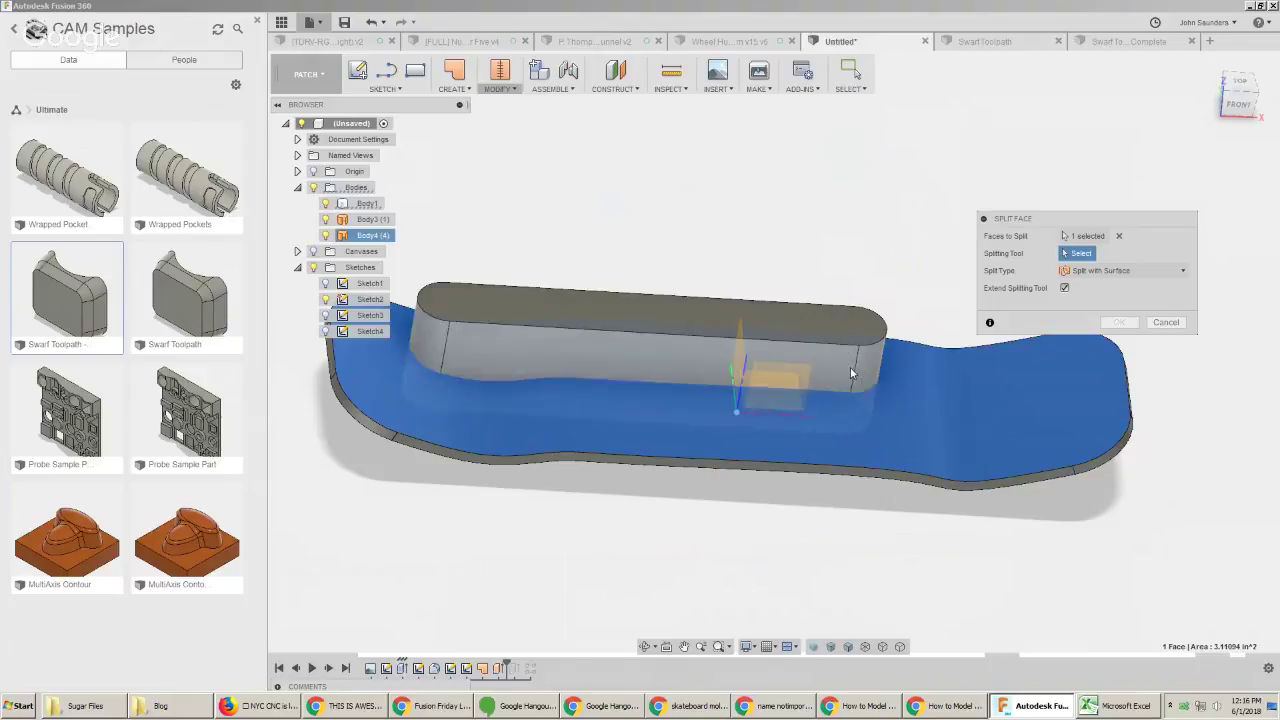
click(425, 342)
shift+middle_drag(425, 342, 491, 414)
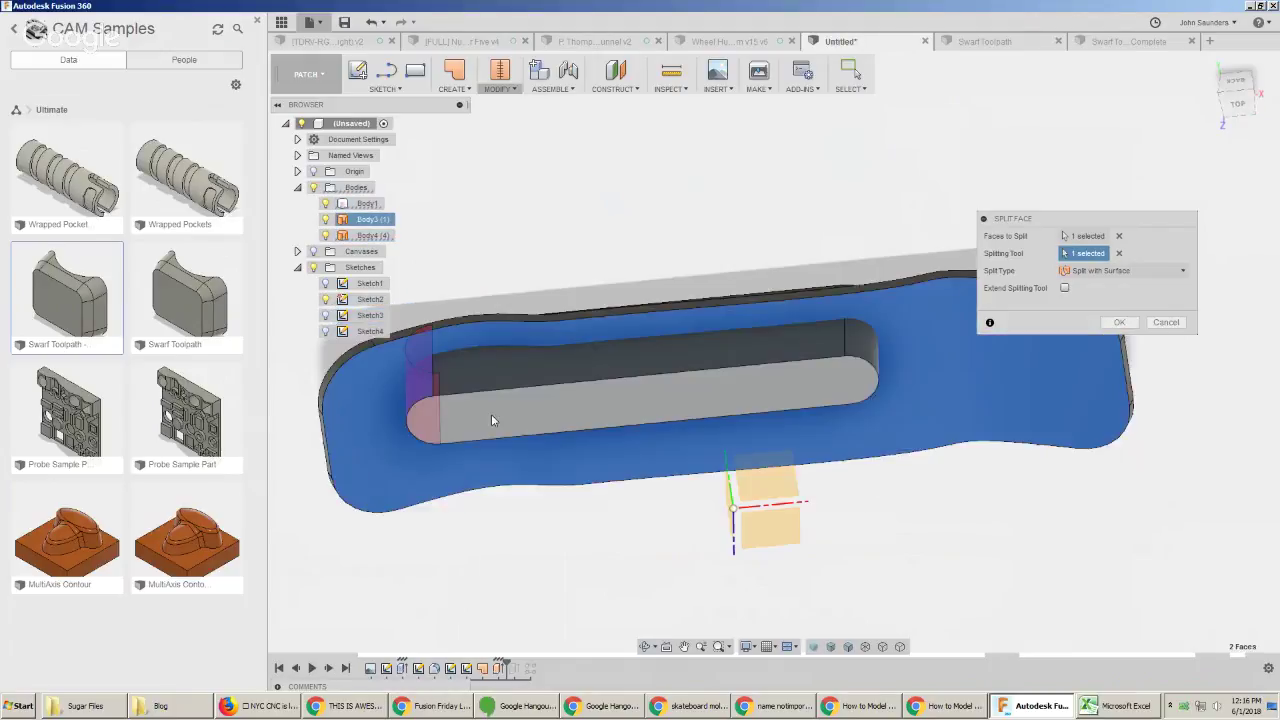
click(860, 346)
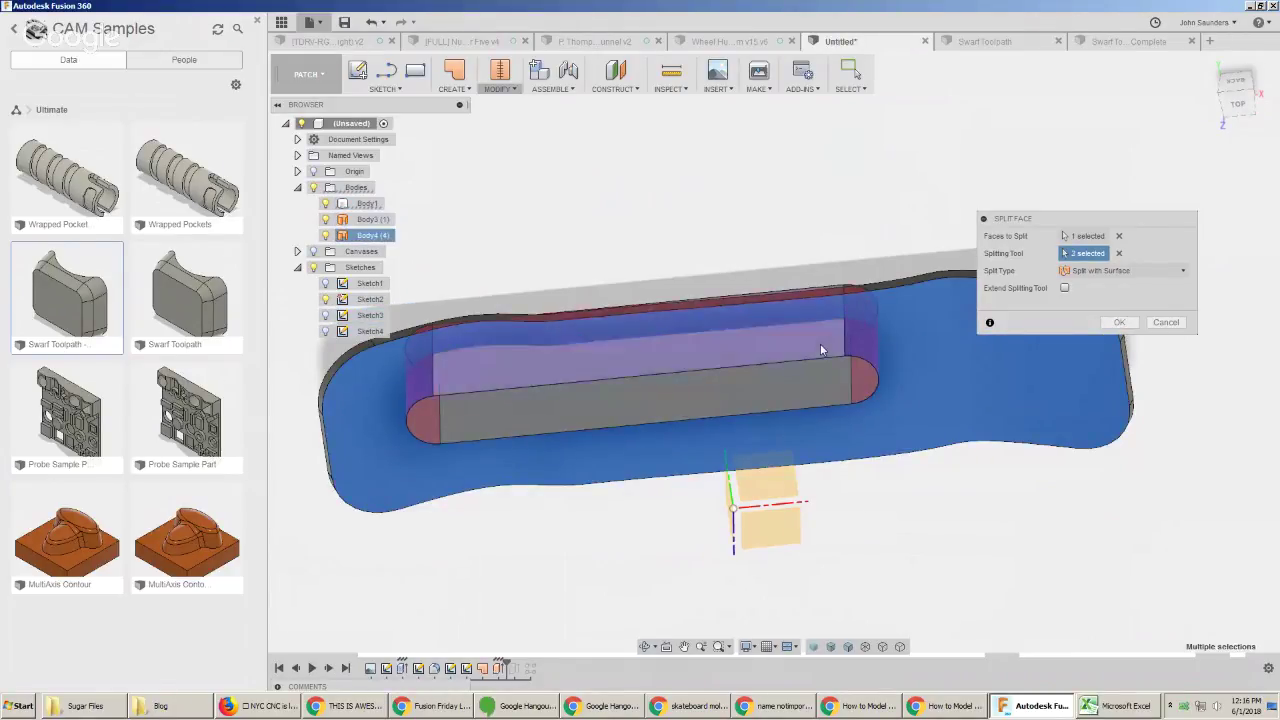
key(Return)
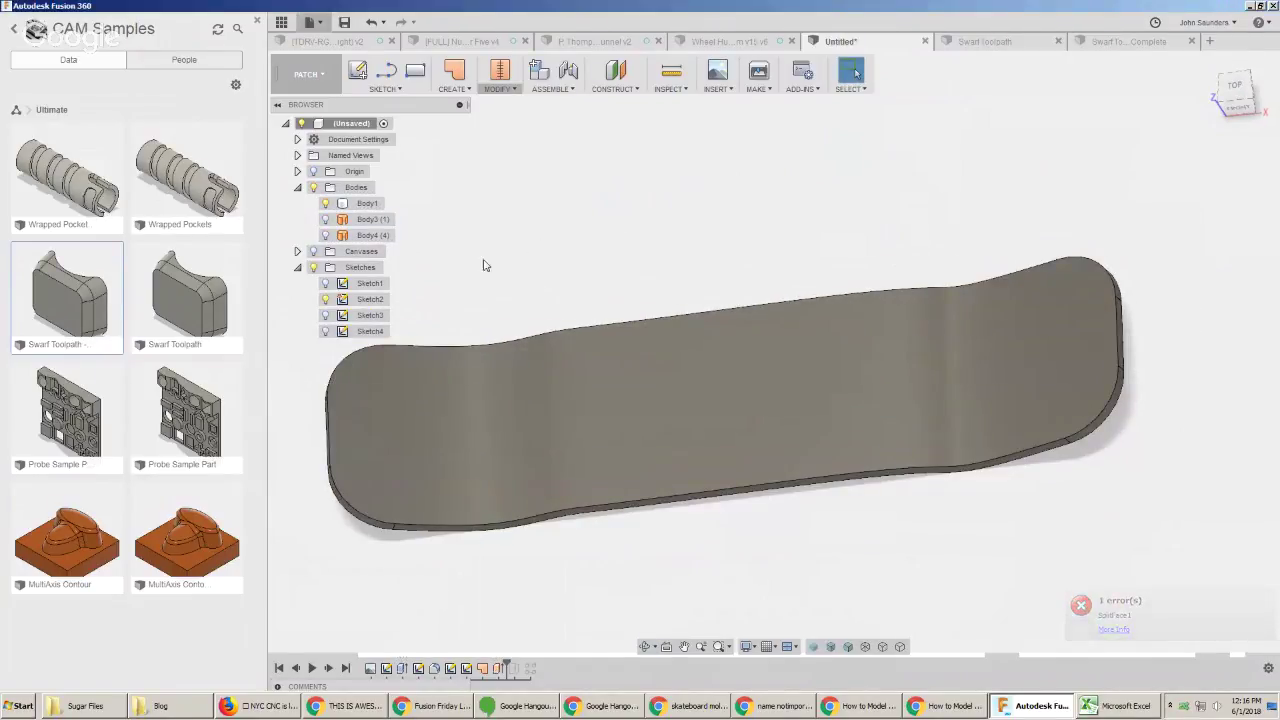
Hide Body3 and Body4 so only the deck body stays visible
click(325, 219)
click(325, 203)
click(325, 203)
click(325, 235)
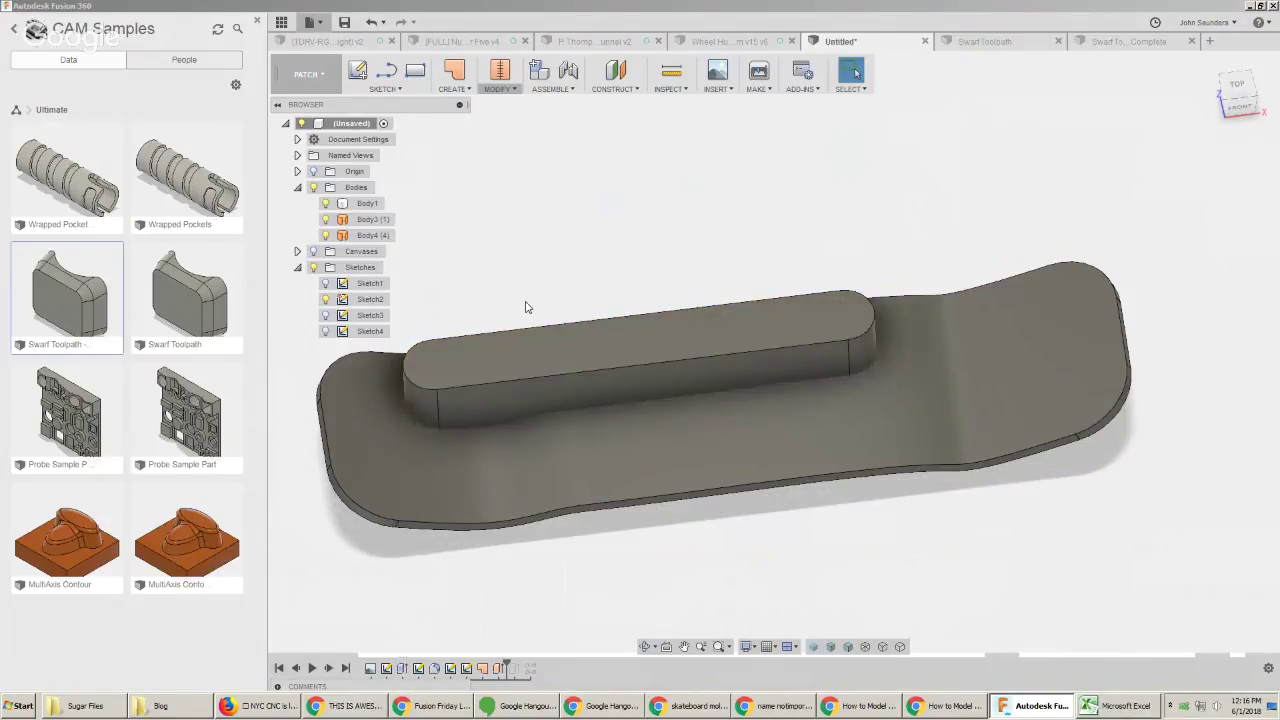
click(325, 235)
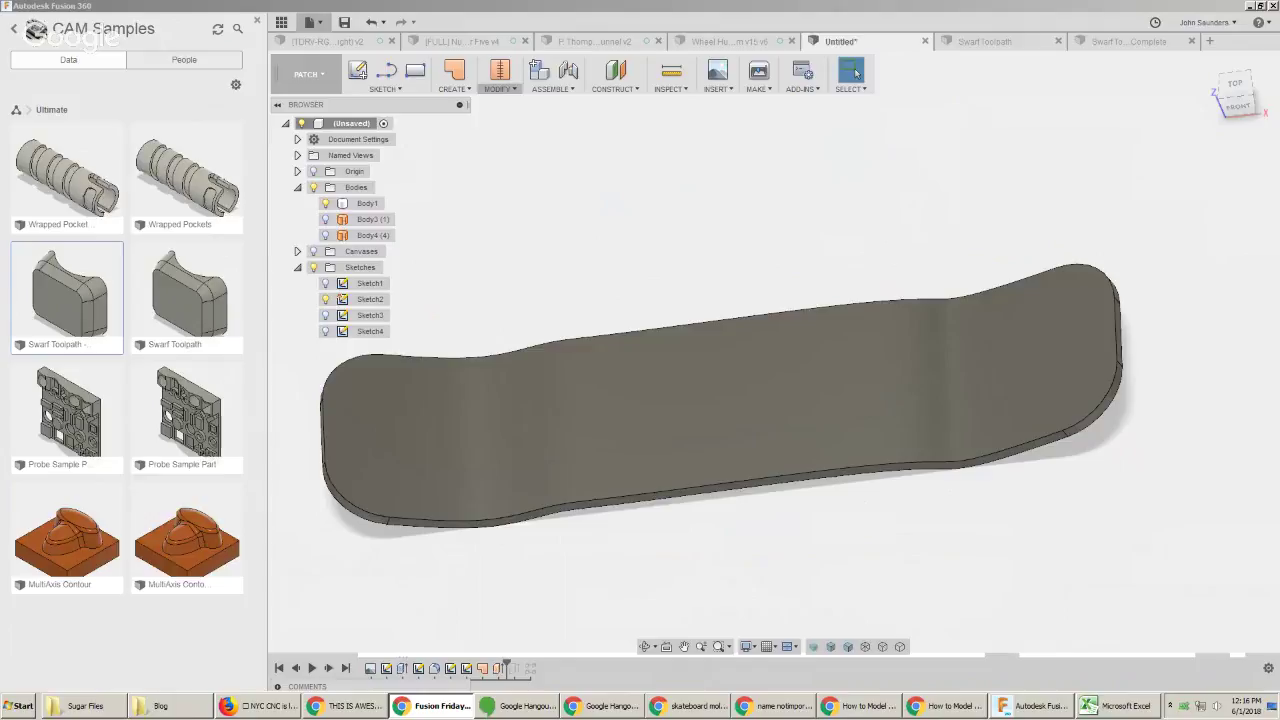
click(622, 248)
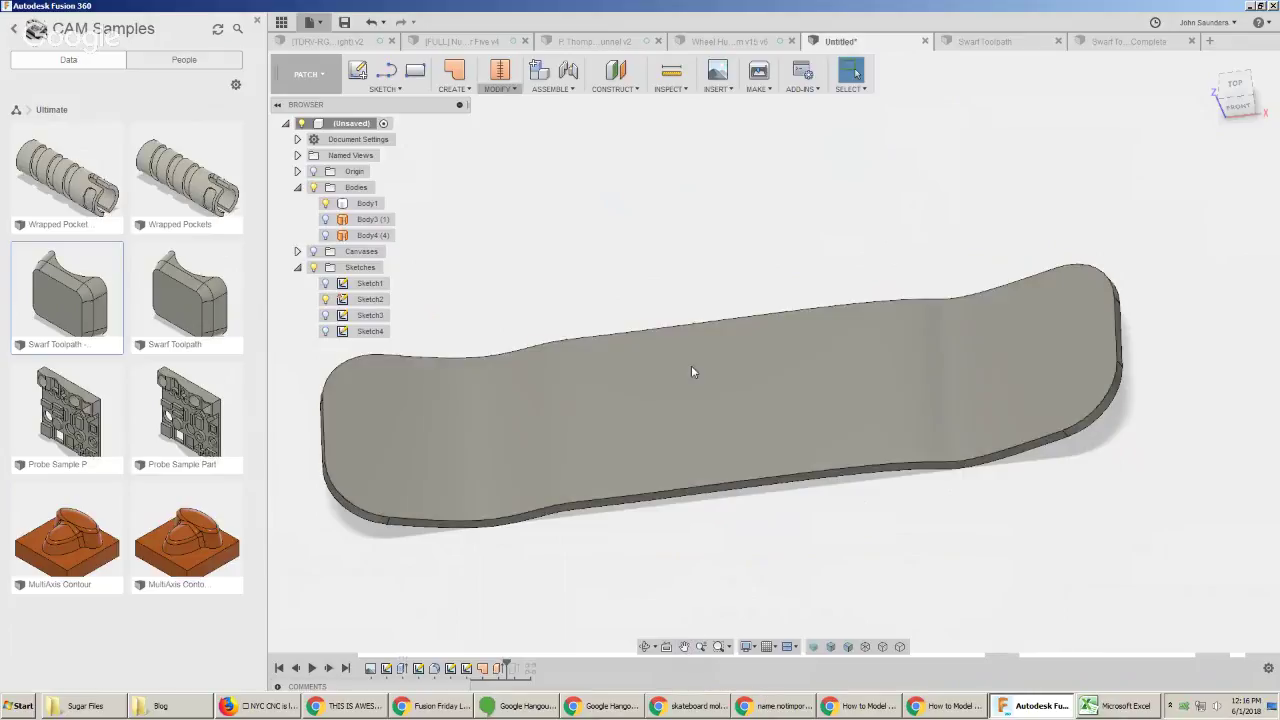
middle_click(713, 445)
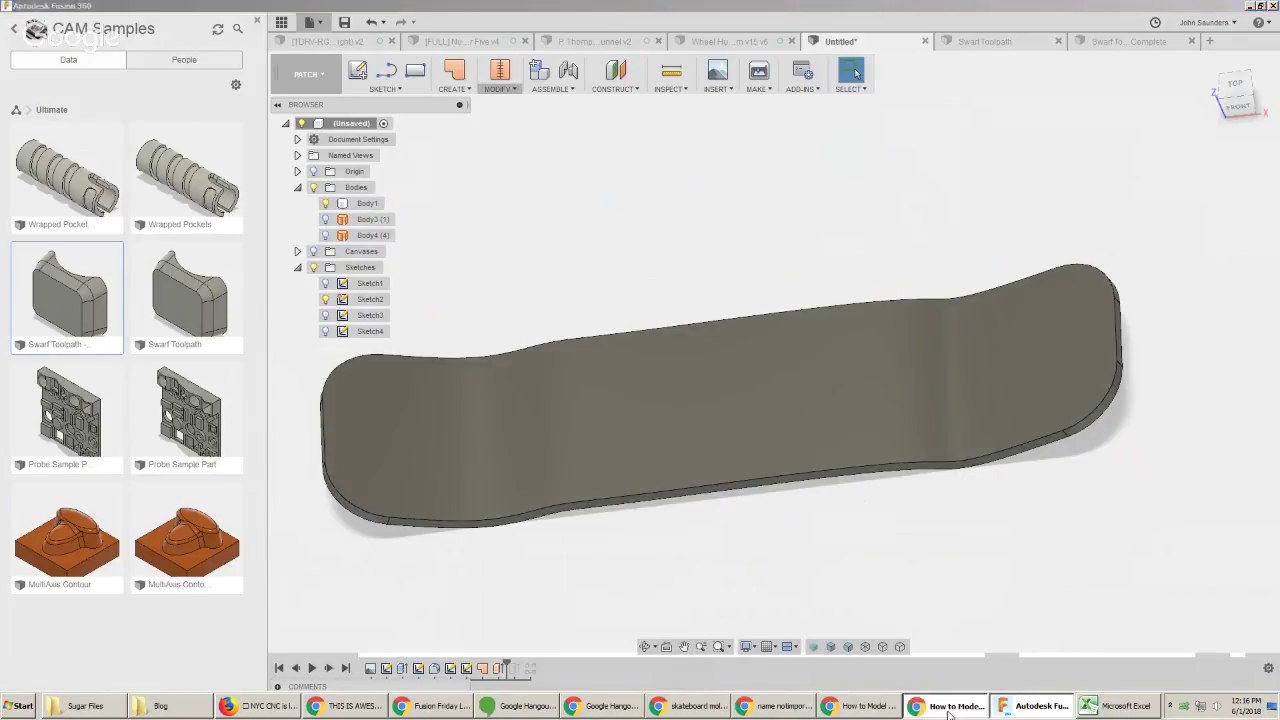
click(948, 706)
Search Google for 'circuit board' in a new tab and show image results
key(ctrl+t)
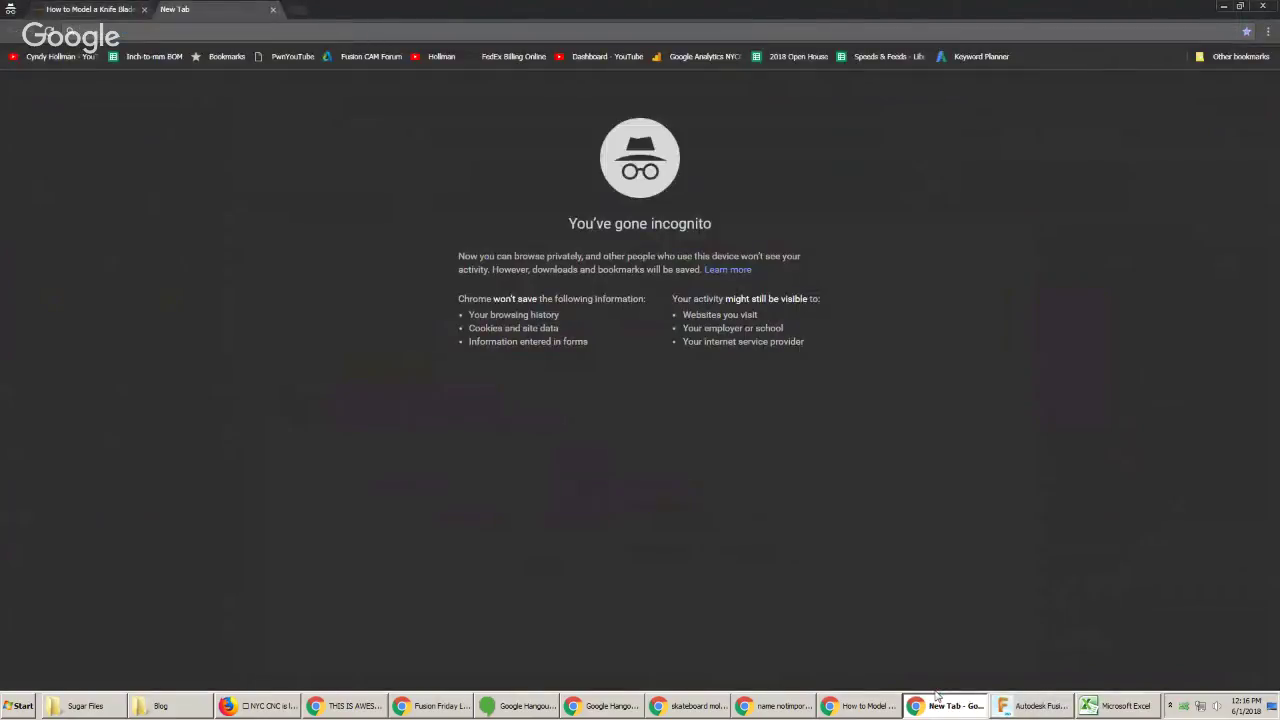
text(google.com)
key(Return)
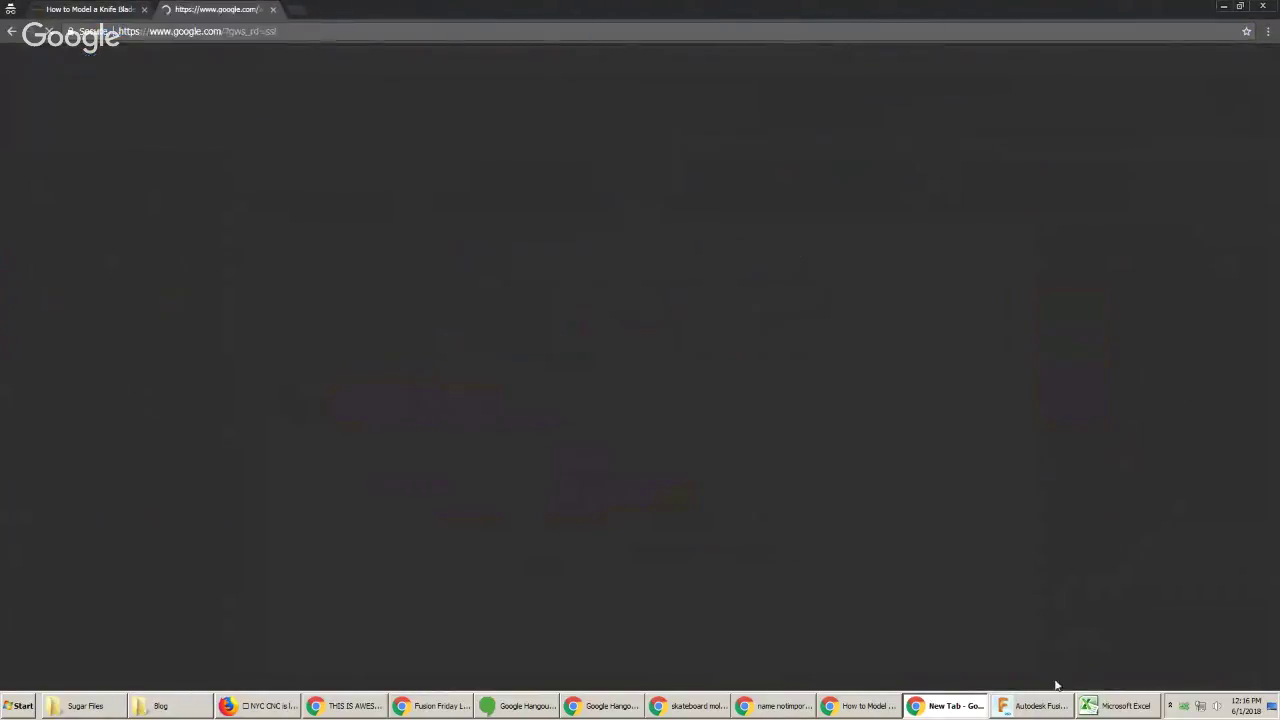
text(circuit boa)
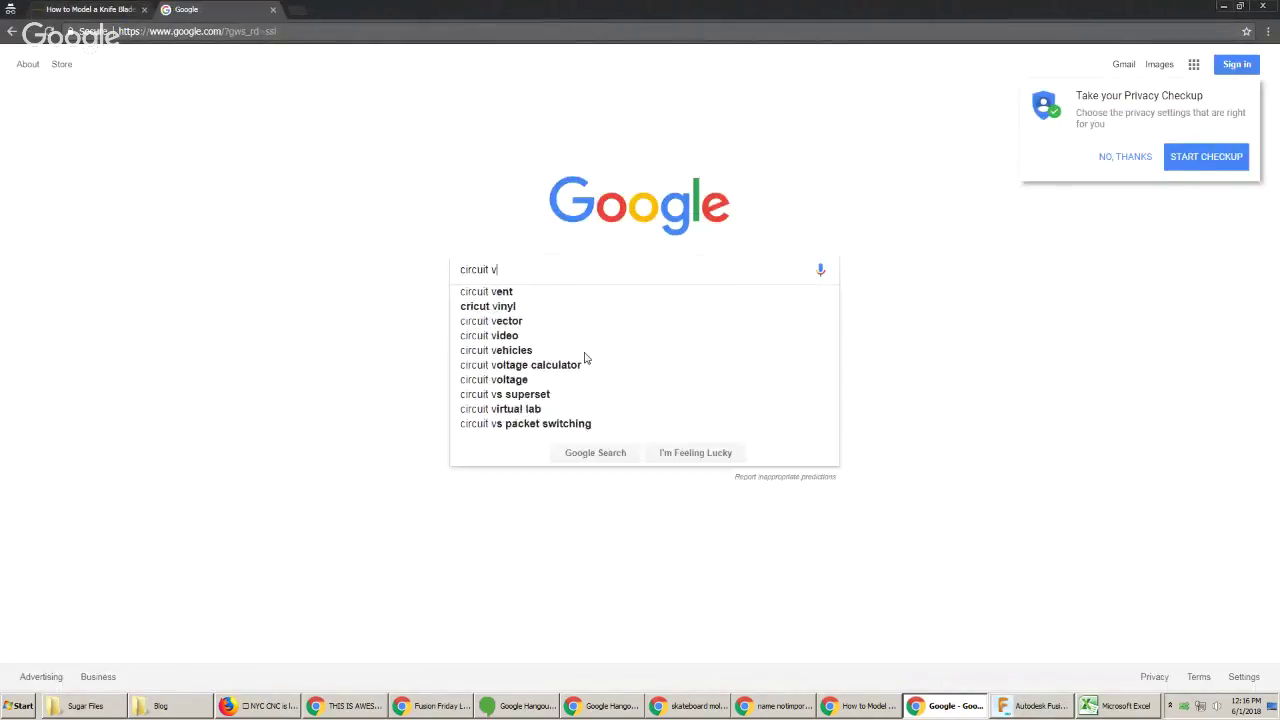
text(rd)
key(Return)
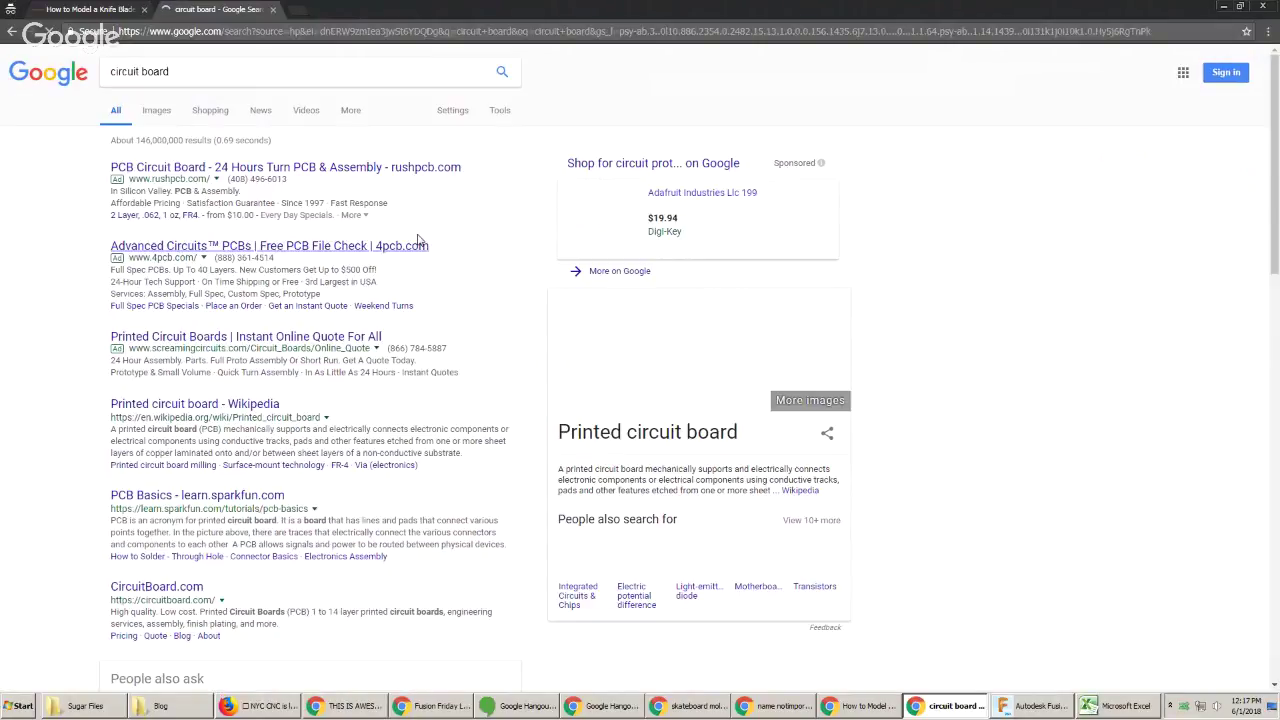
click(158, 110)
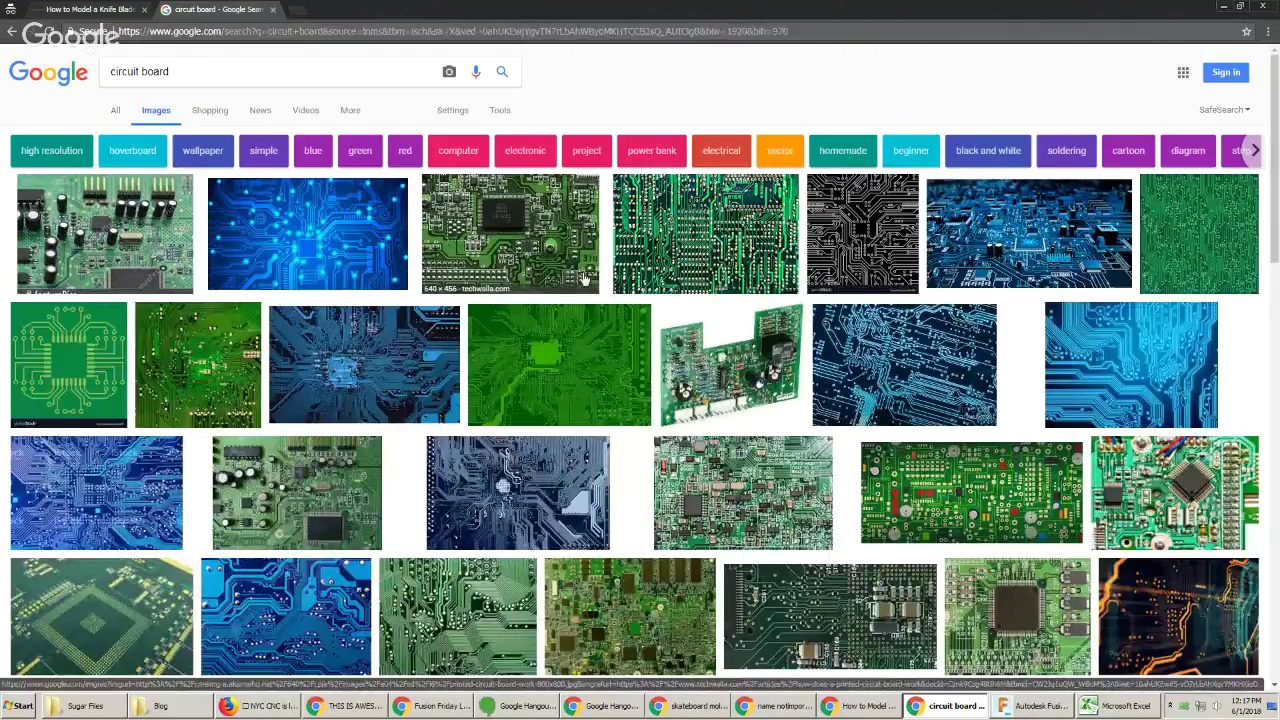
Open the blue iStock circuit board photo in a new tab, then preview the Seattle PCB photo
click(108, 487)
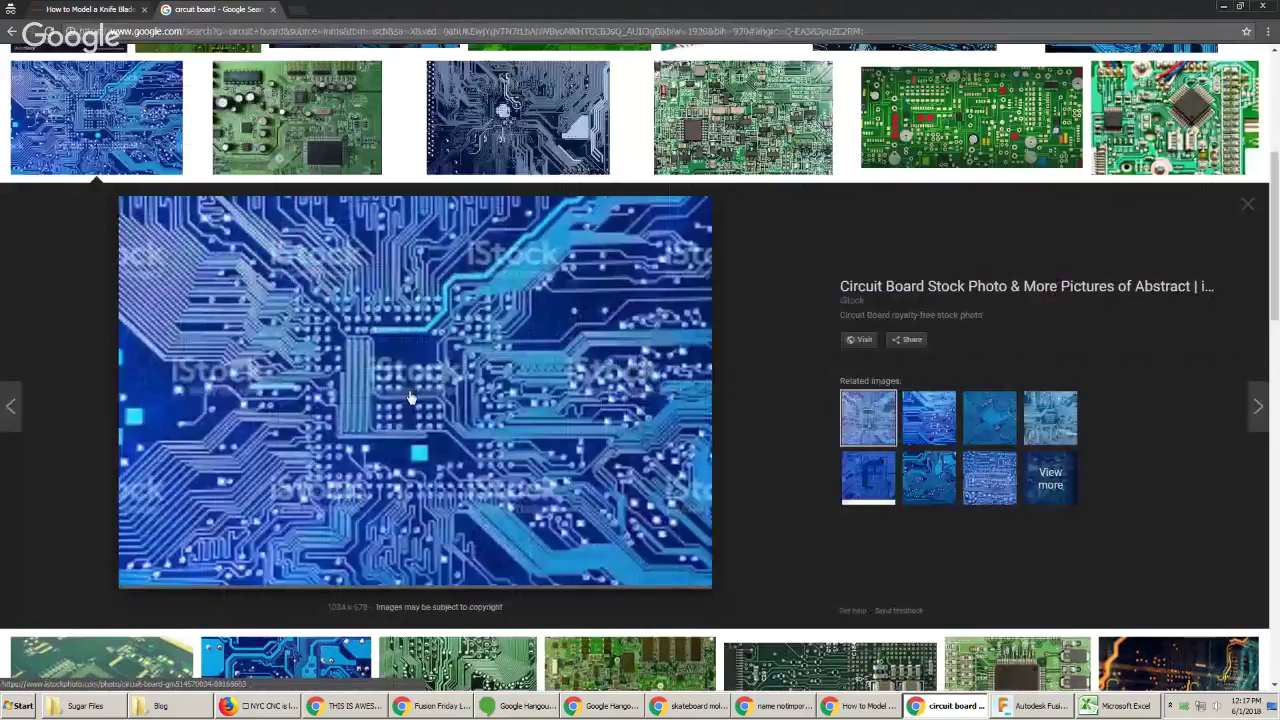
right_click(432, 309)
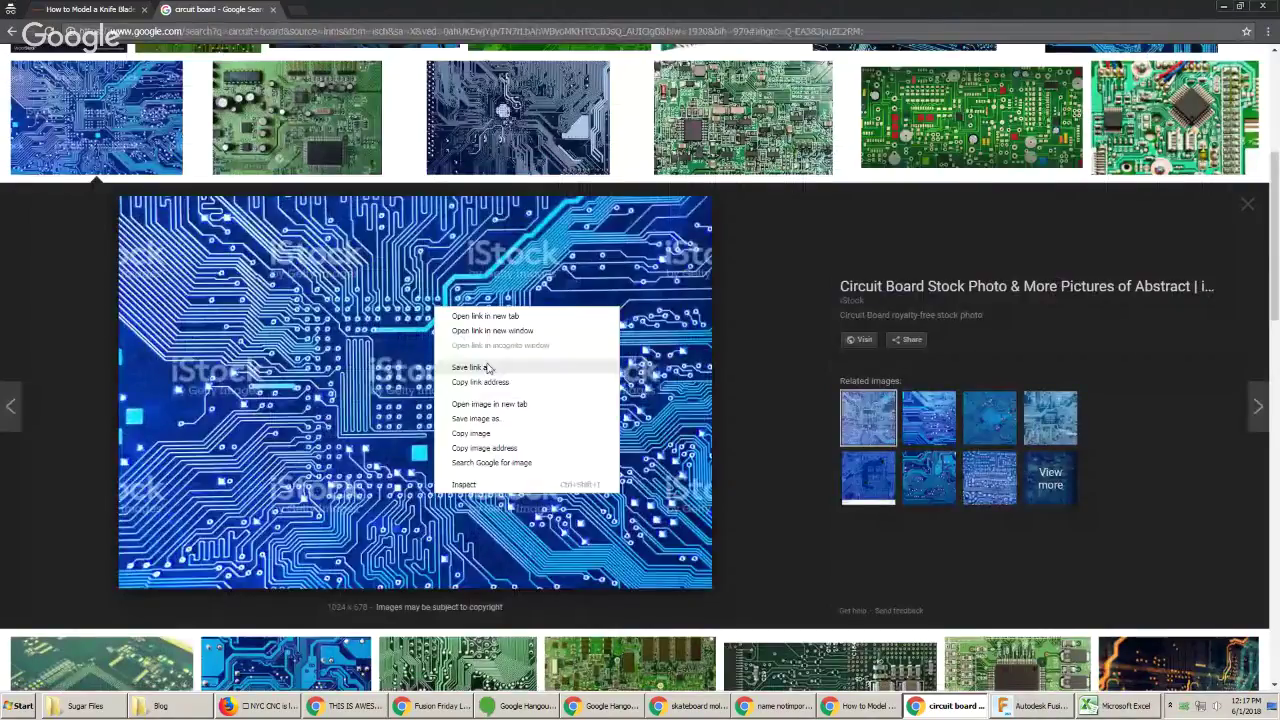
click(485, 316)
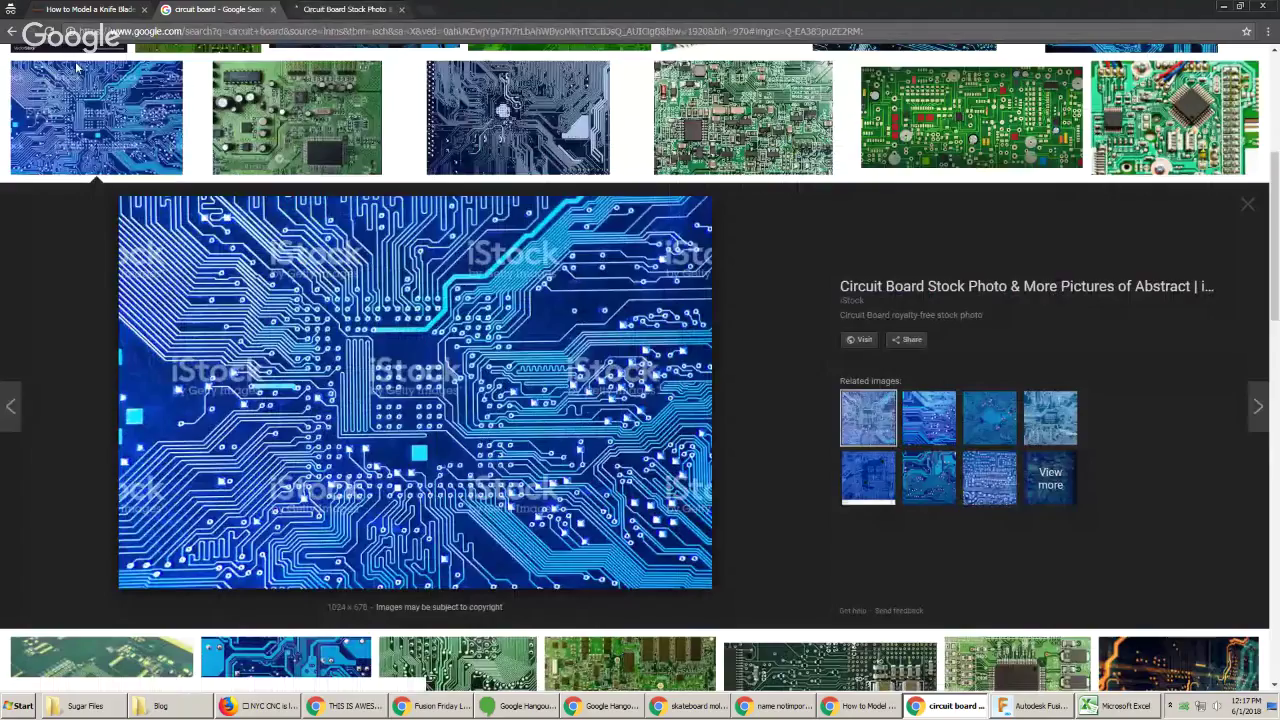
scroll(333, 210, up, 2)
scroll(388, 357, up, 2)
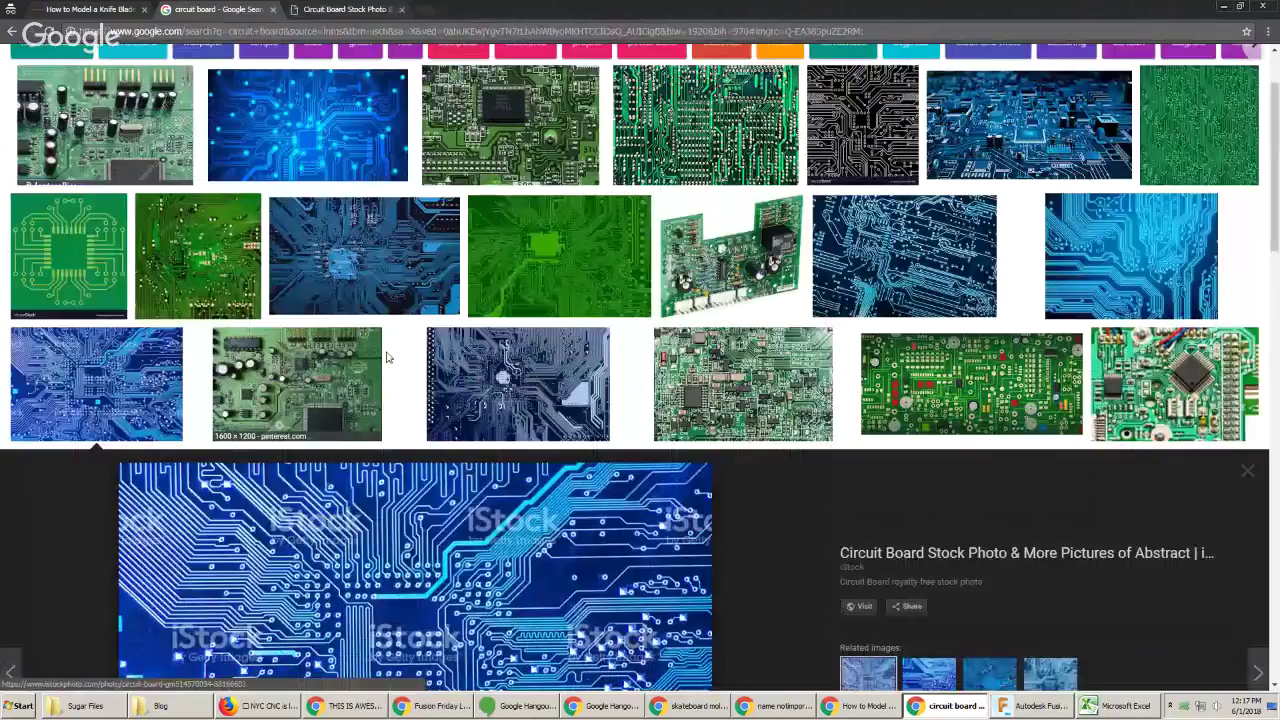
scroll(388, 357, up, 2)
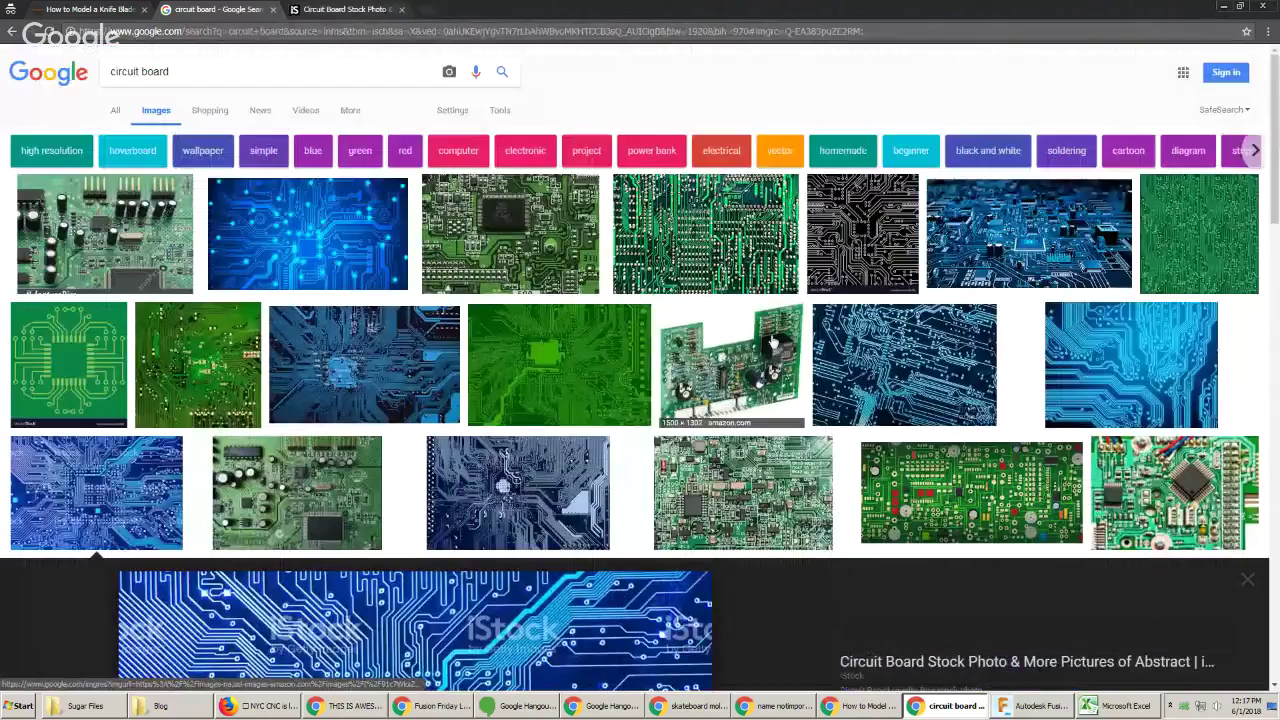
scroll(768, 343, down, 2)
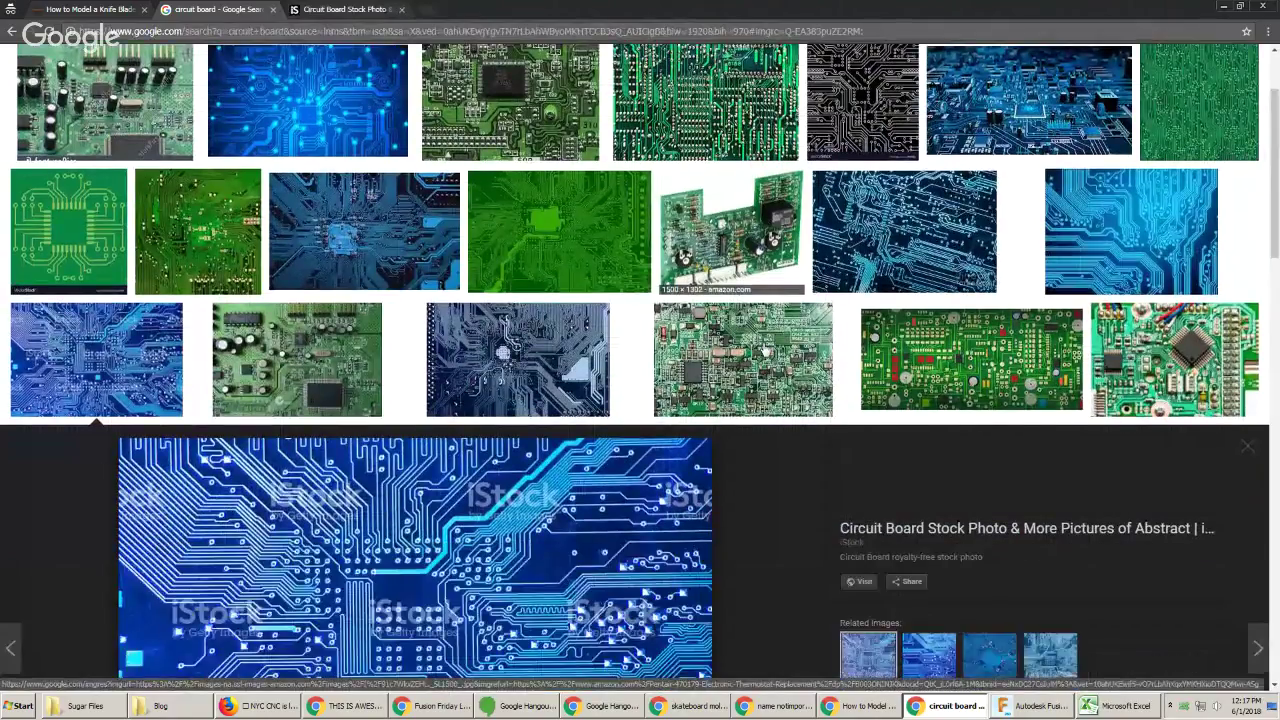
click(1187, 334)
Open the Seattle printed circuit page and save its circuit board photo
click(443, 366)
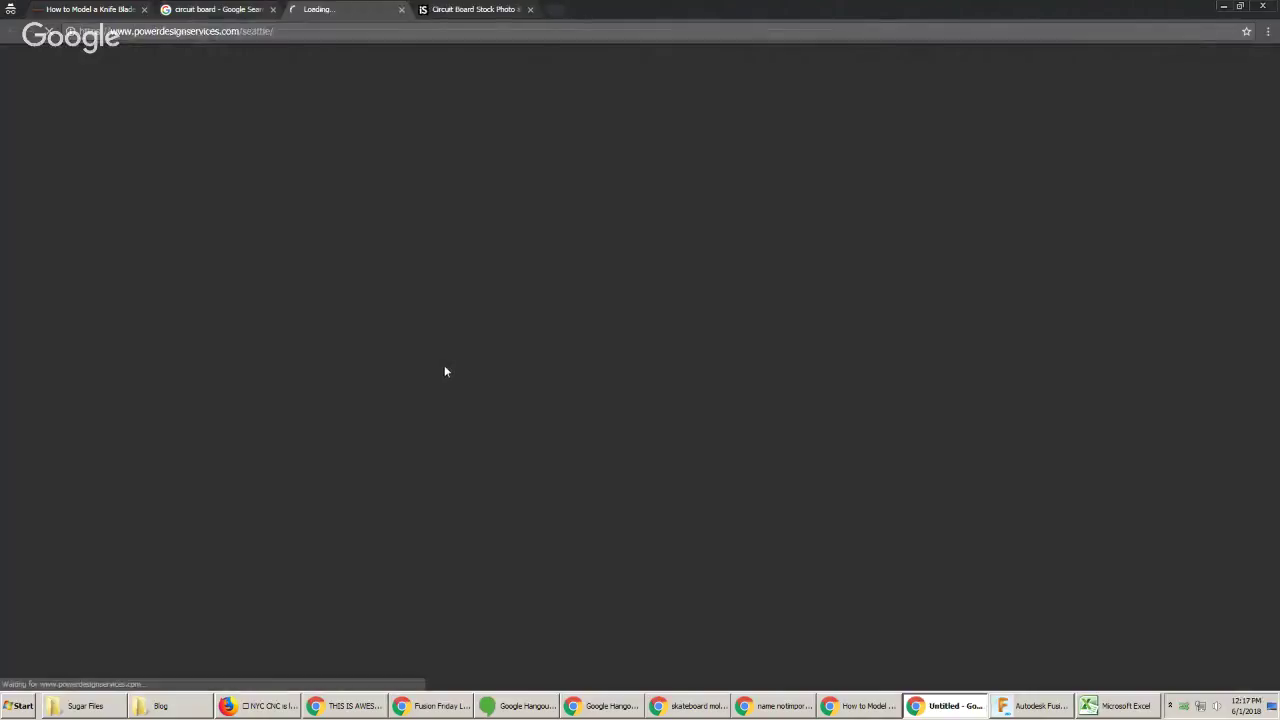
scroll(600, 360, down, 3)
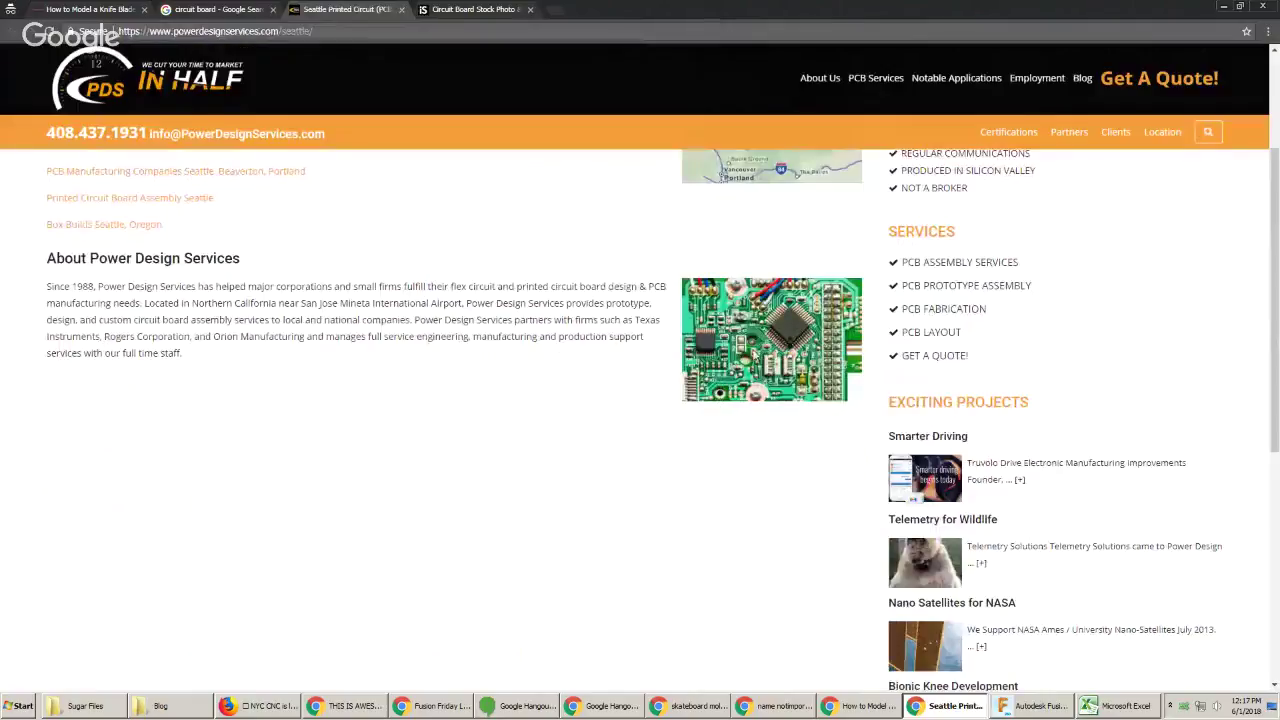
right_click(756, 353)
click(790, 374)
key(Return)
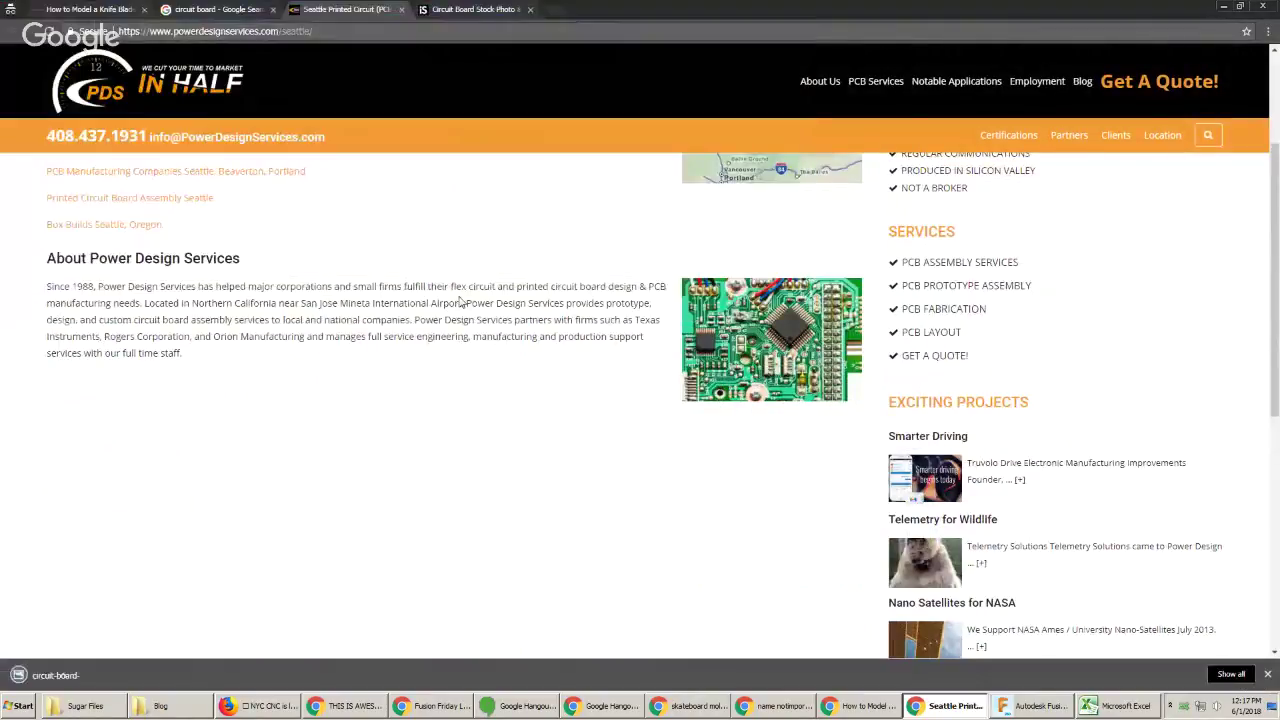
Save the circuit board photo again under the name pcb.jpg
right_click(636, 285)
right_click(773, 323)
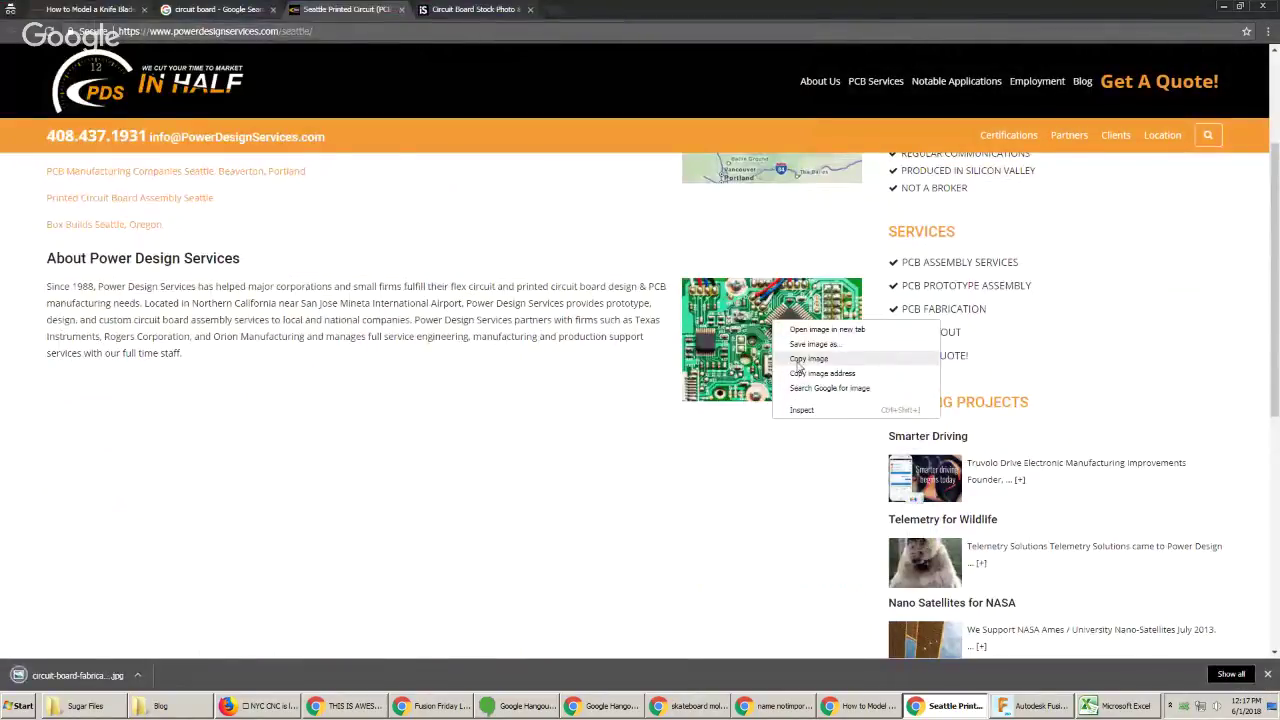
click(806, 345)
text(pcb)
key(Return)
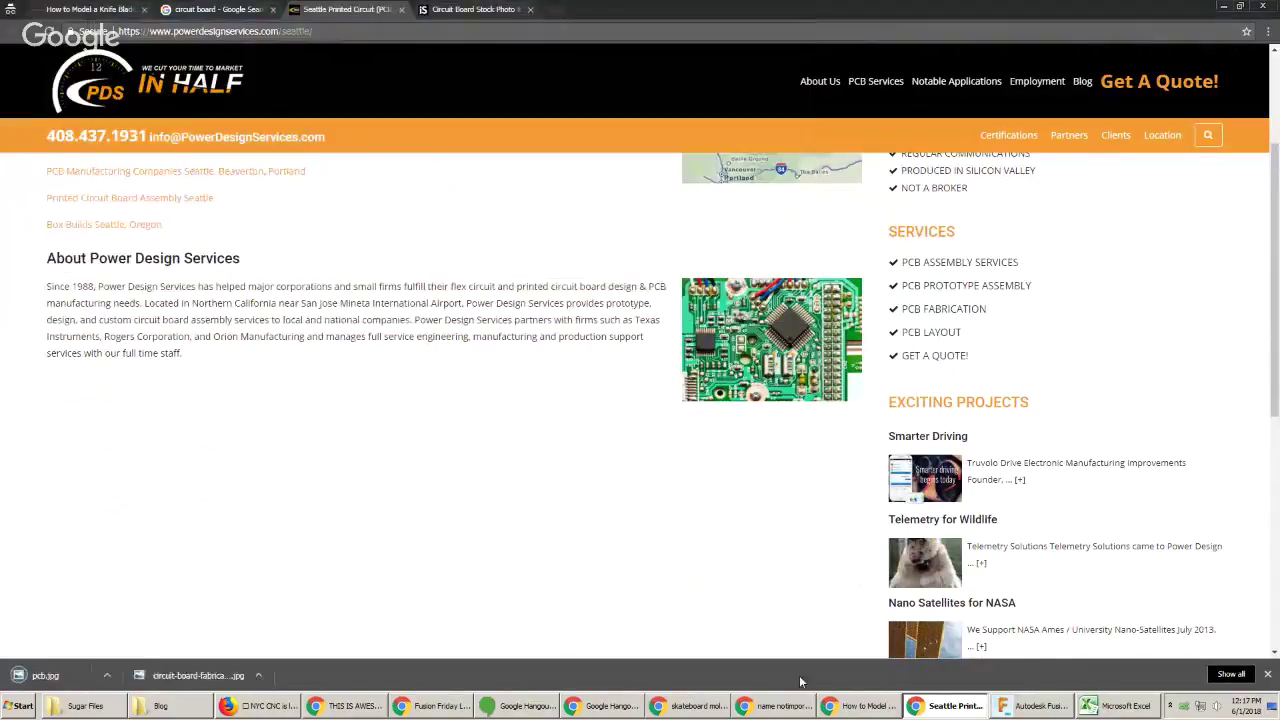
Start a new blank design in Fusion 360
click(1040, 706)
click(309, 22)
click(325, 40)
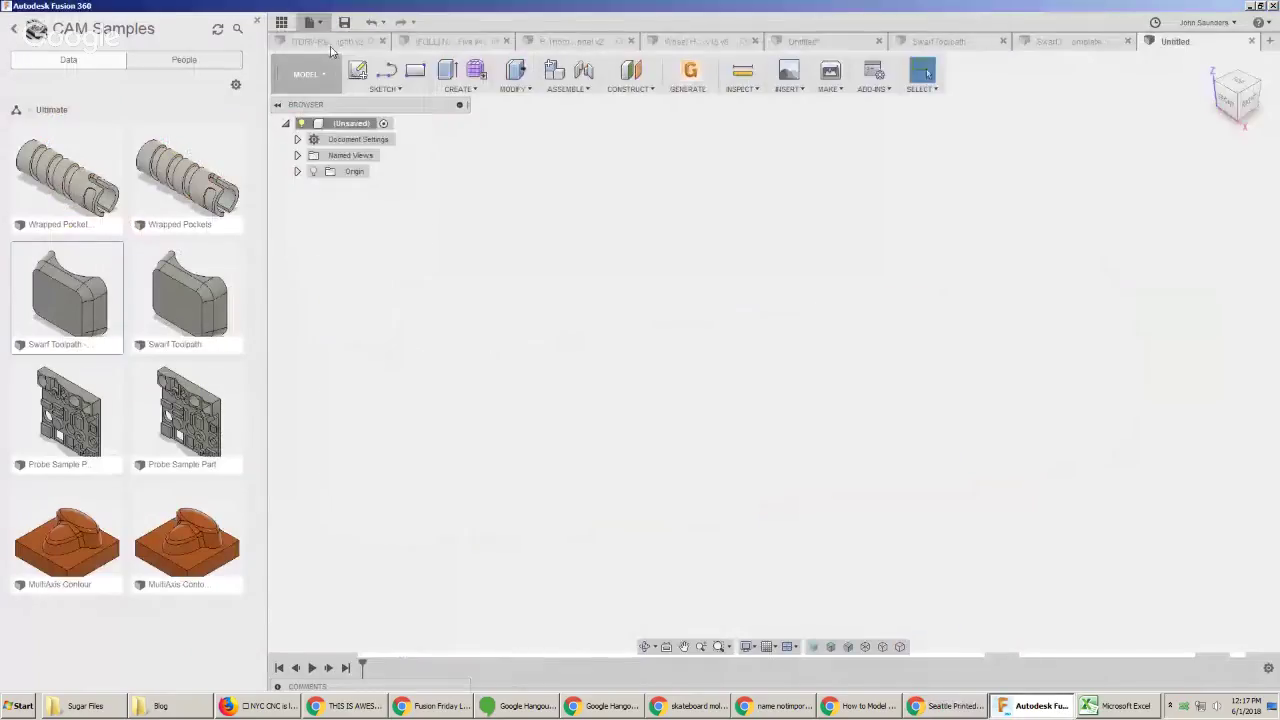
Attach pcb.jpg as a canvas on the XY plane
click(797, 90)
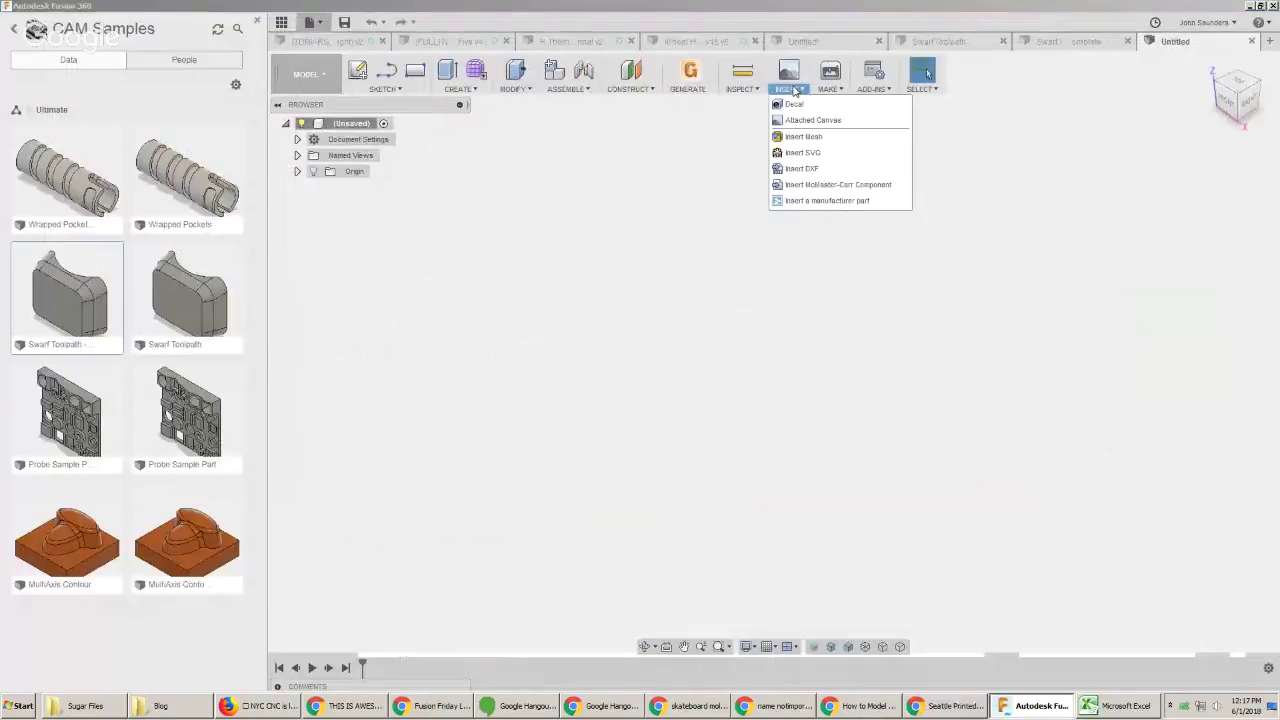
click(813, 120)
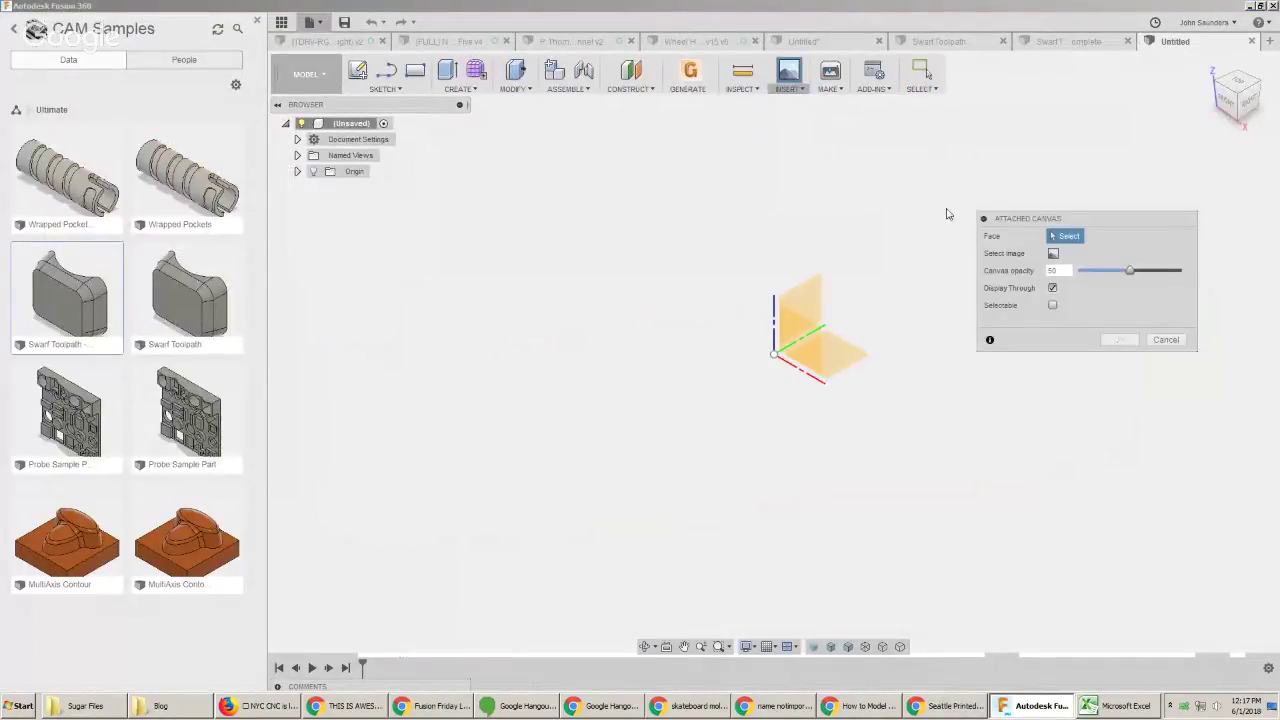
click(852, 356)
click(1053, 253)
text(pc)
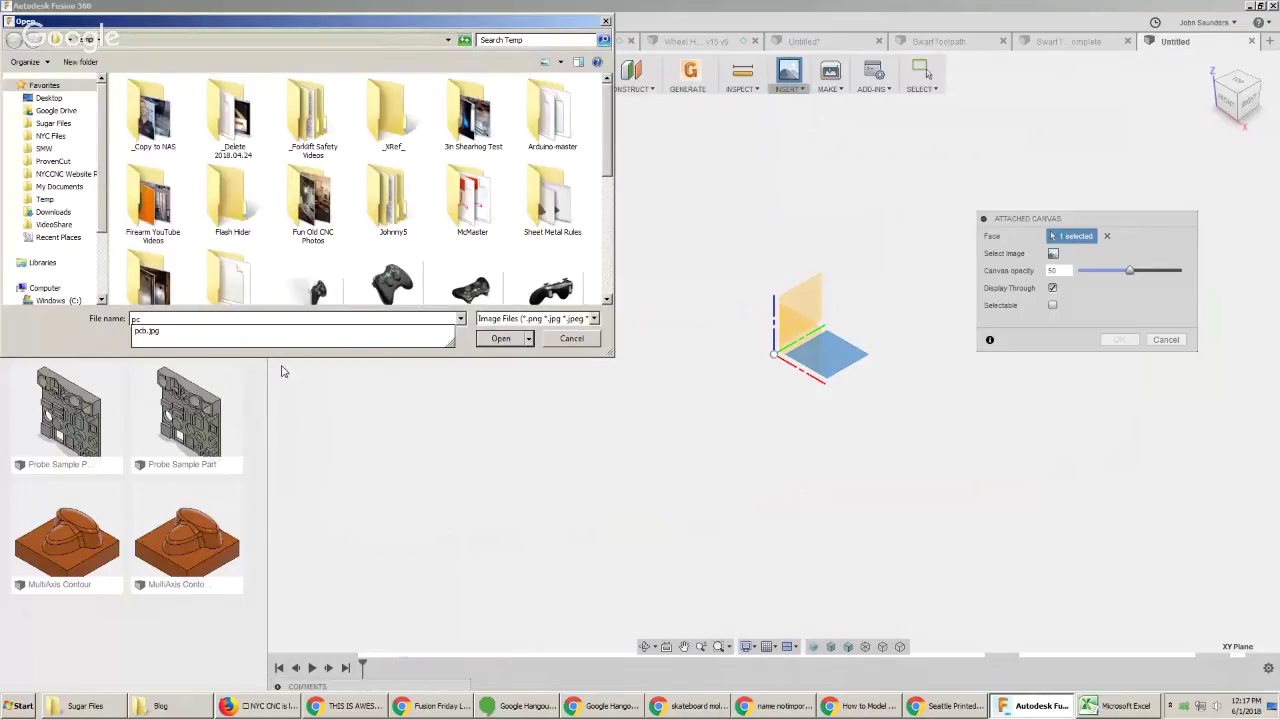
key(Down)
key(Return)
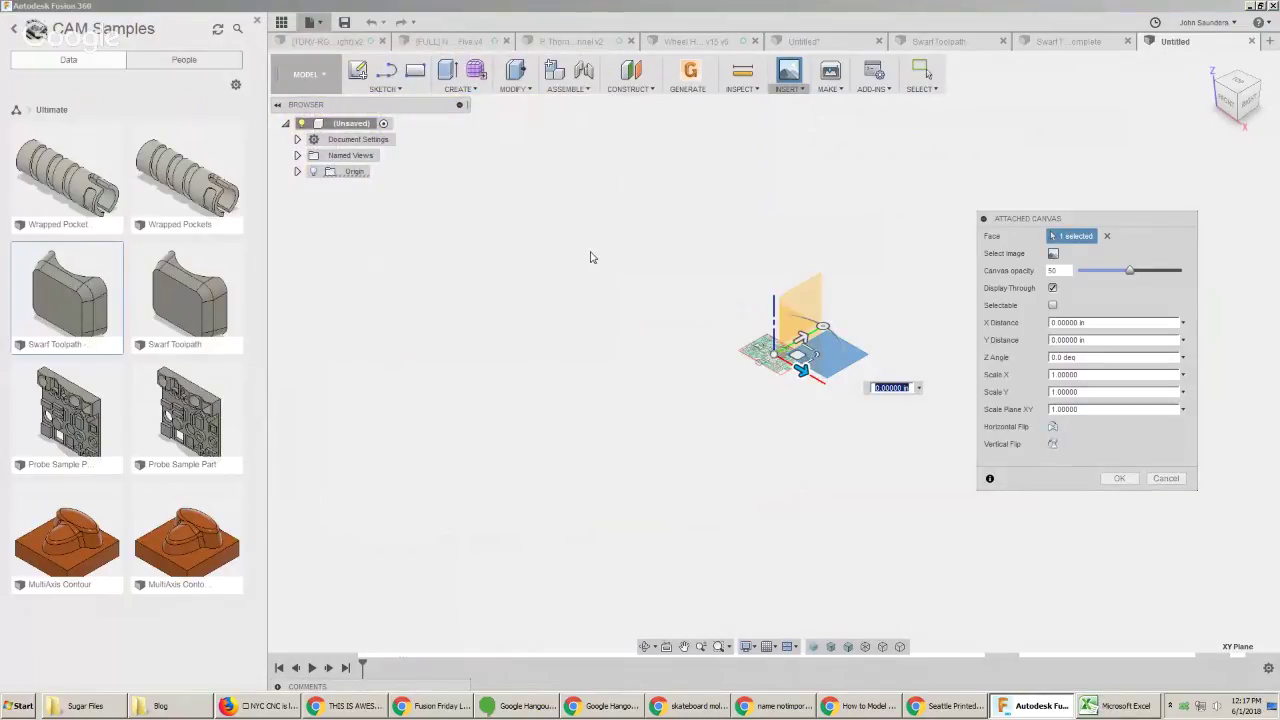
Confirm the canvas in top view and expand Canvases to show the pcb canvas
click(1237, 82)
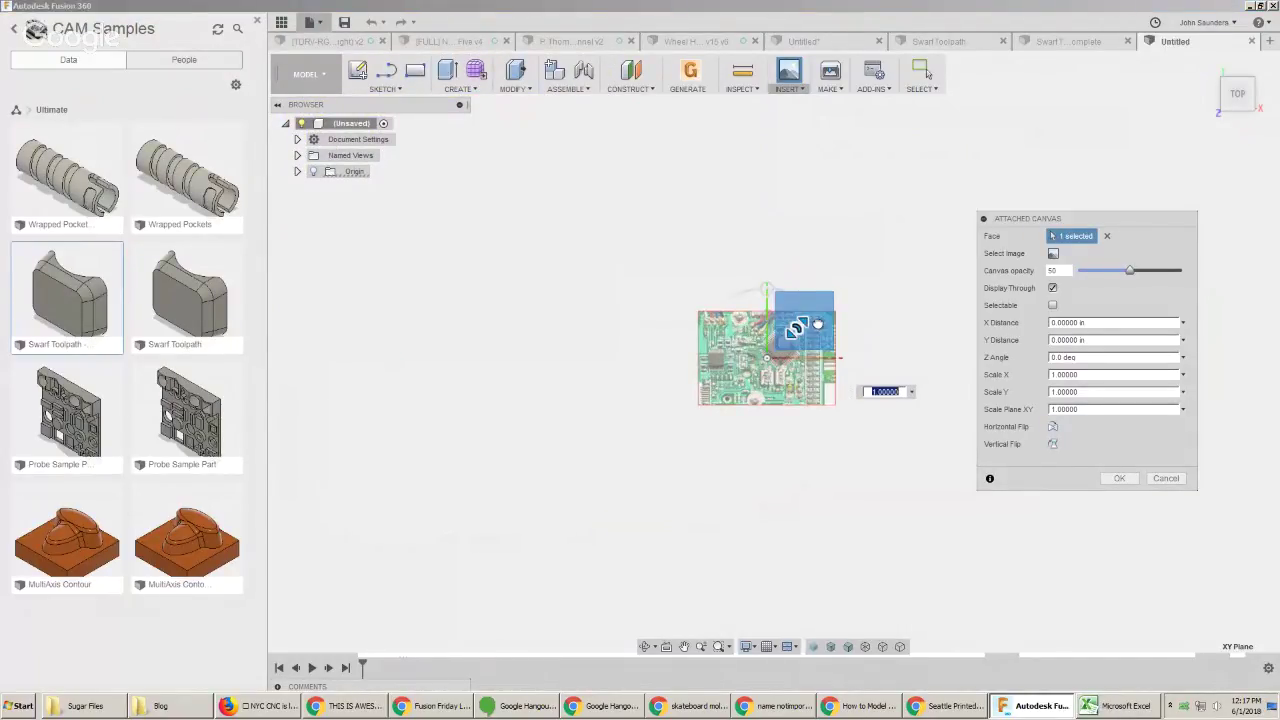
click(1120, 478)
drag(888, 377, 802, 399)
key(Escape)
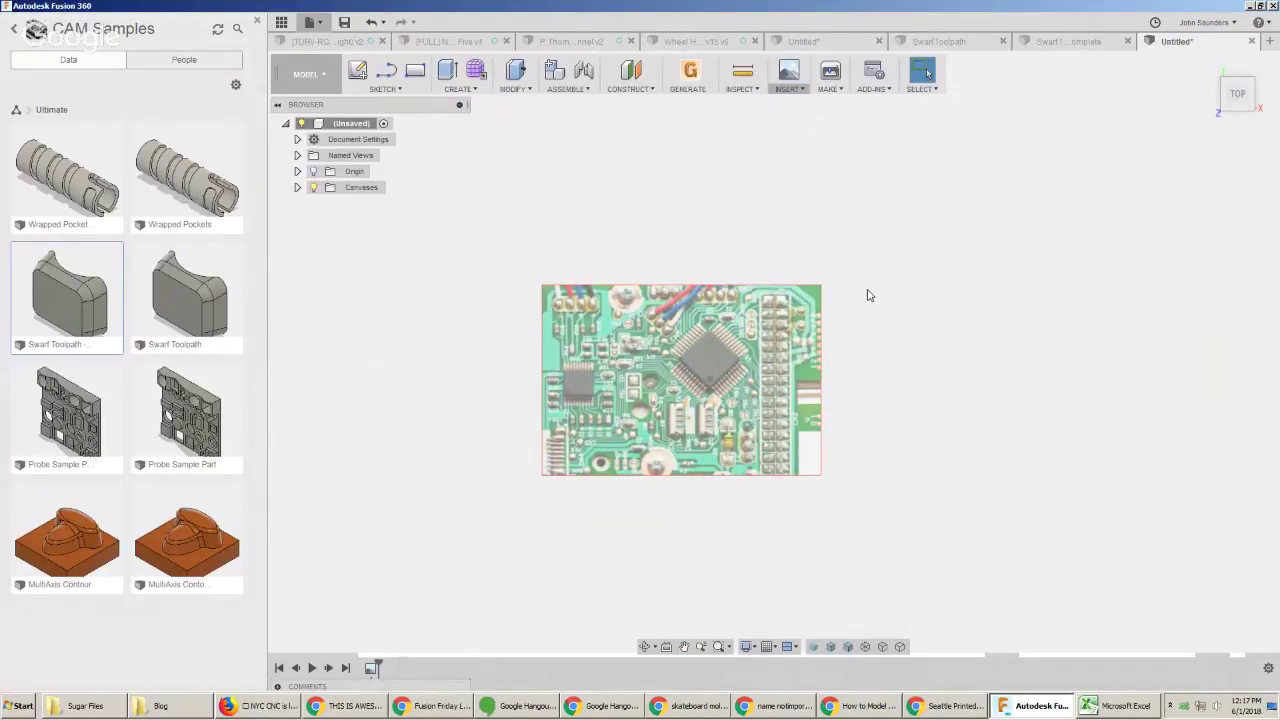
scroll(860, 312, up, 2)
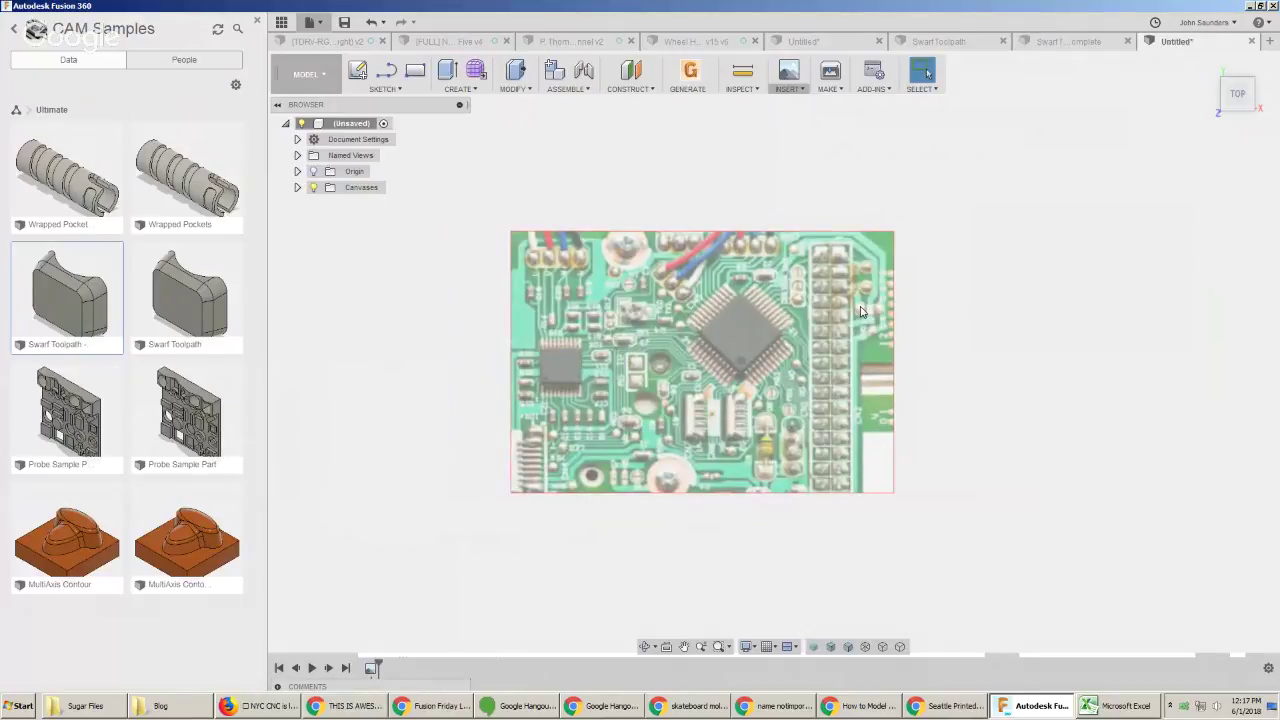
scroll(842, 329, up, 1)
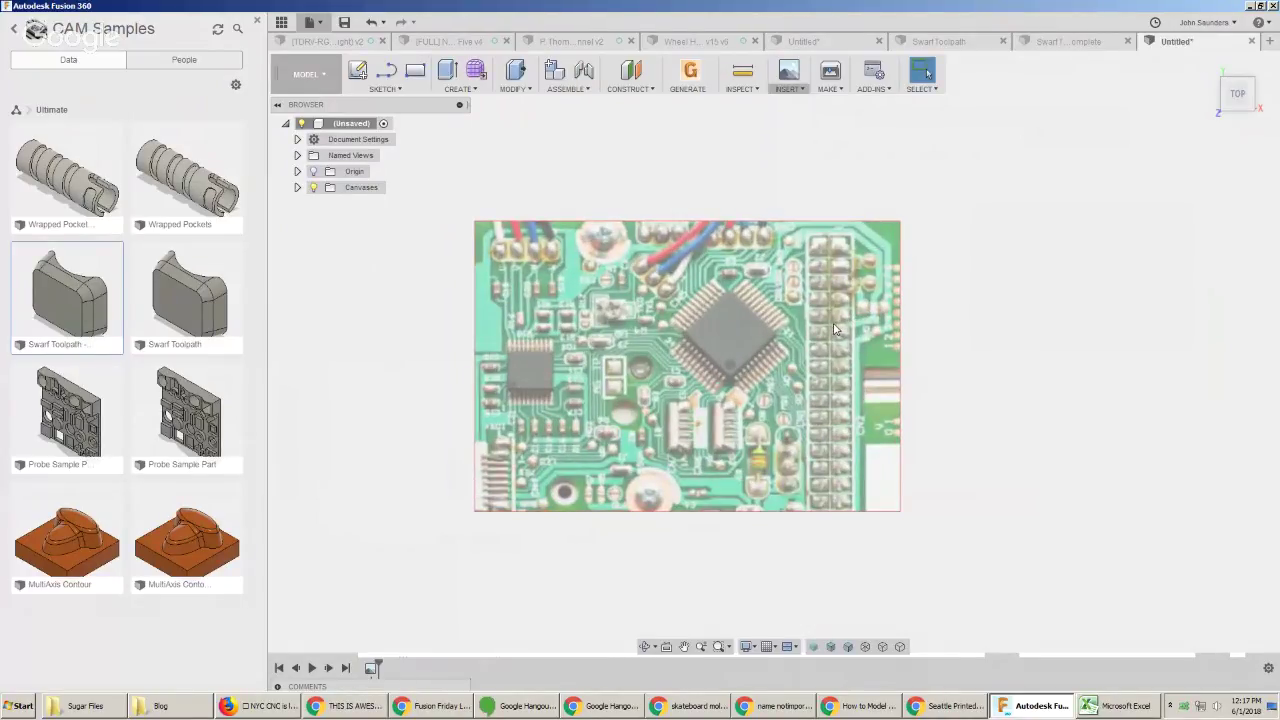
scroll(812, 331, up, 1)
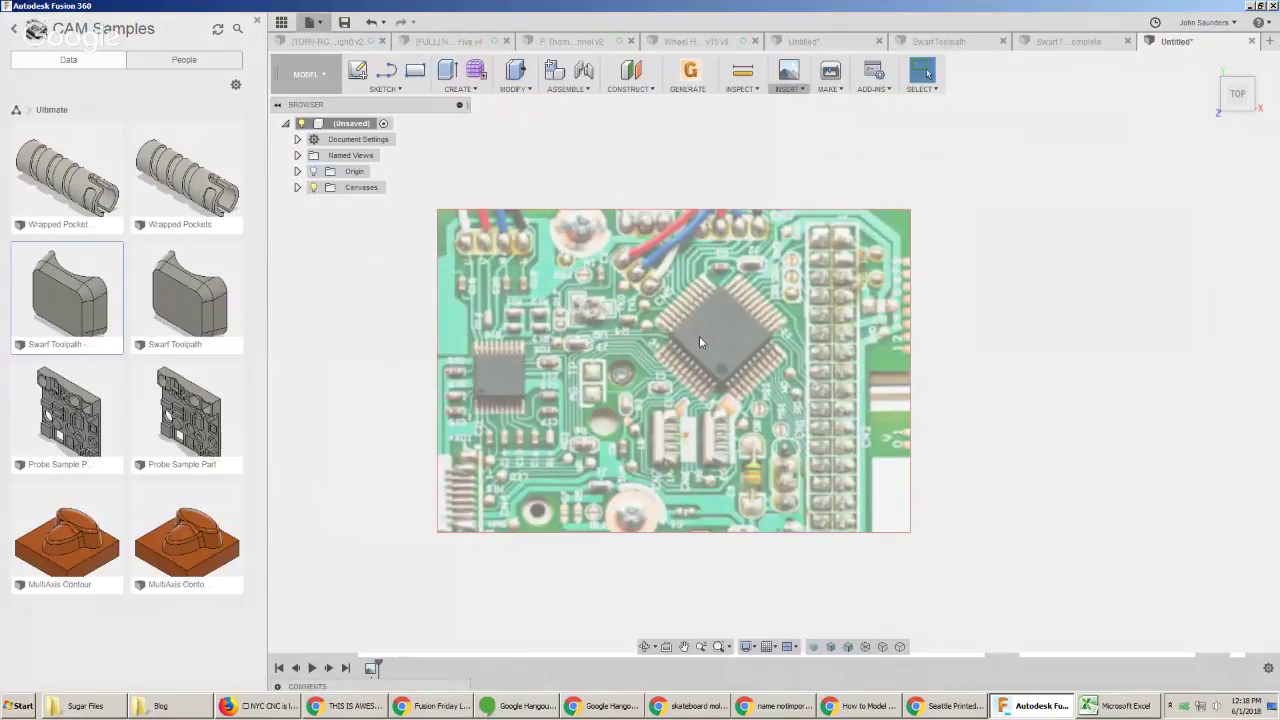
click(298, 188)
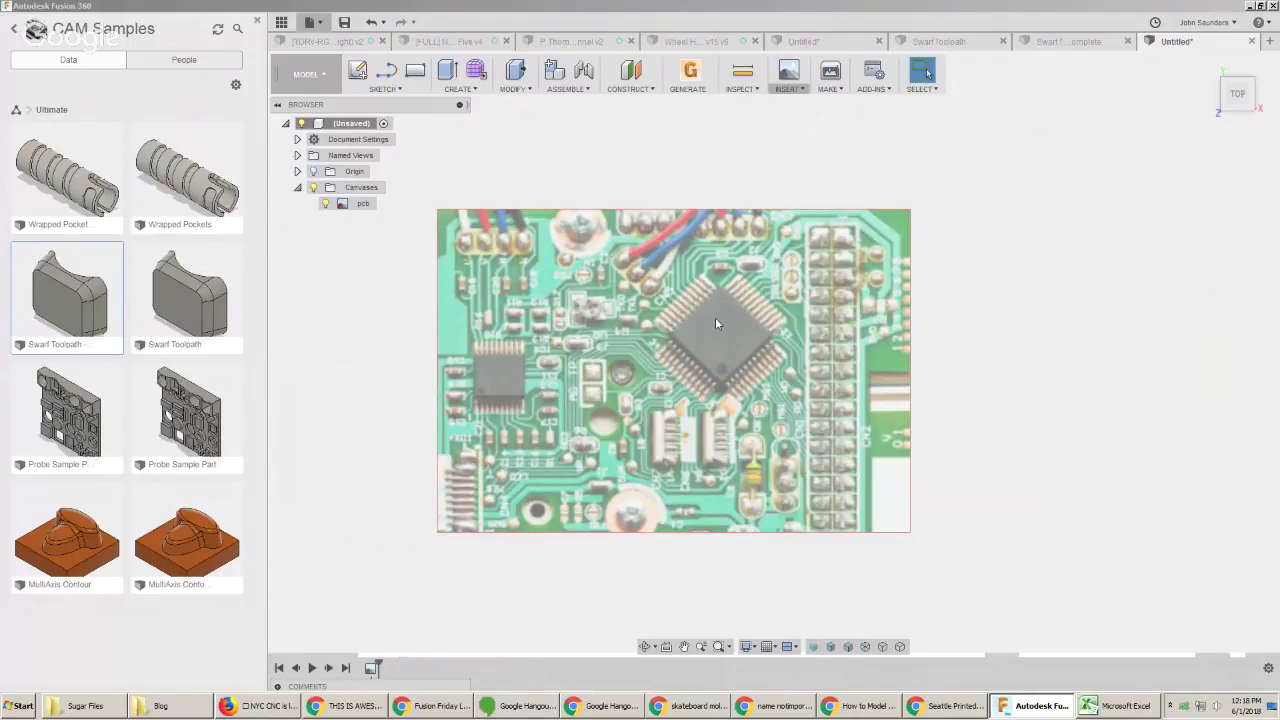
Begin calibrating the pcb canvas from the chip, then cancel the first attempt
click(361, 207)
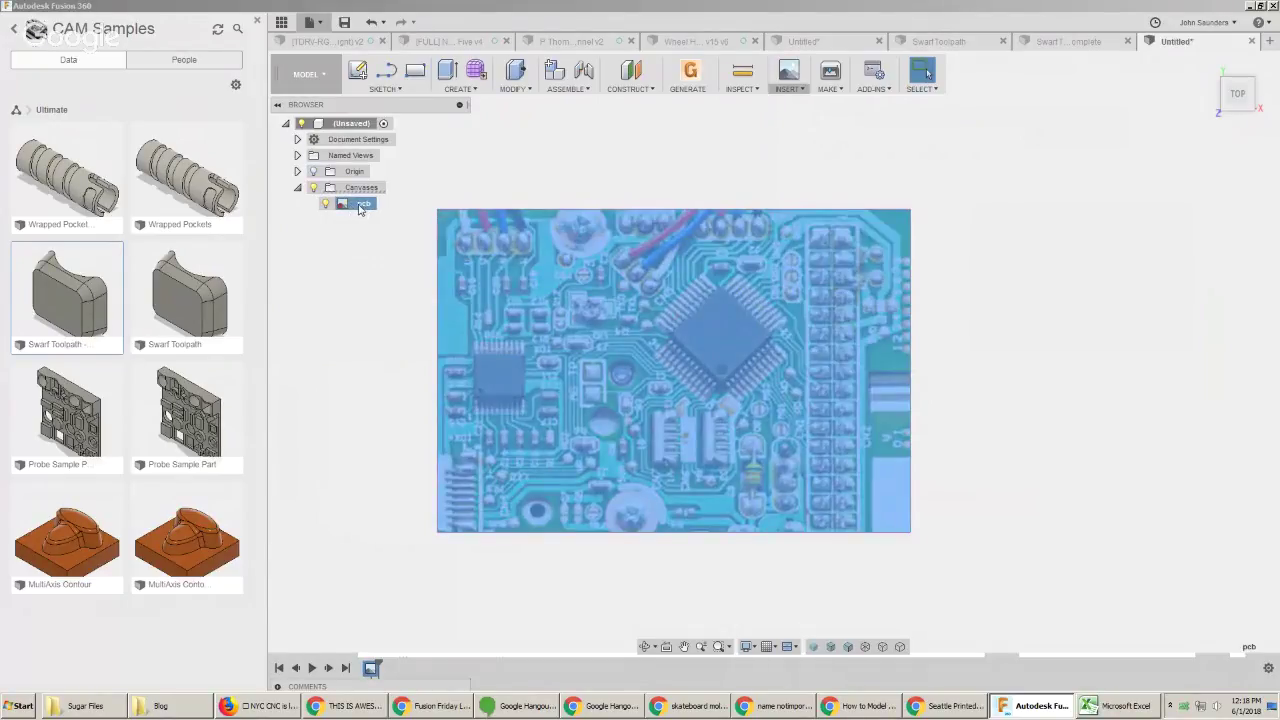
right_click(360, 208)
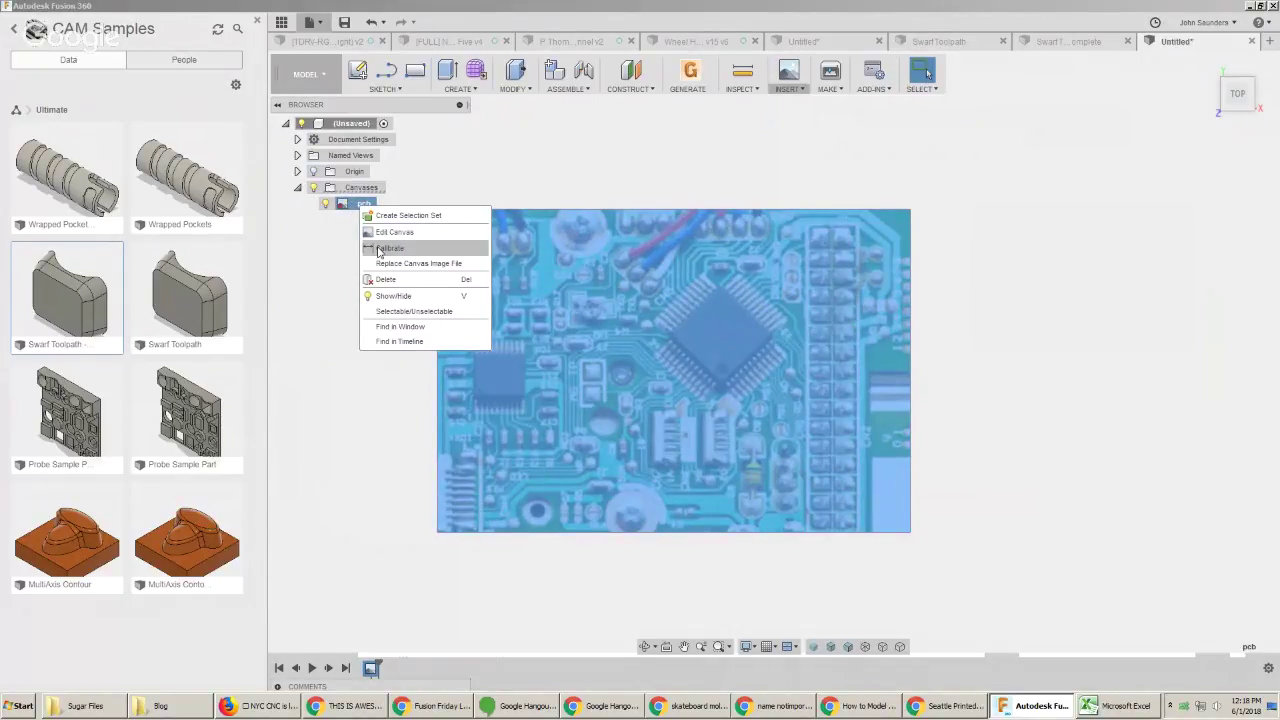
click(389, 248)
scroll(528, 200, up, 6)
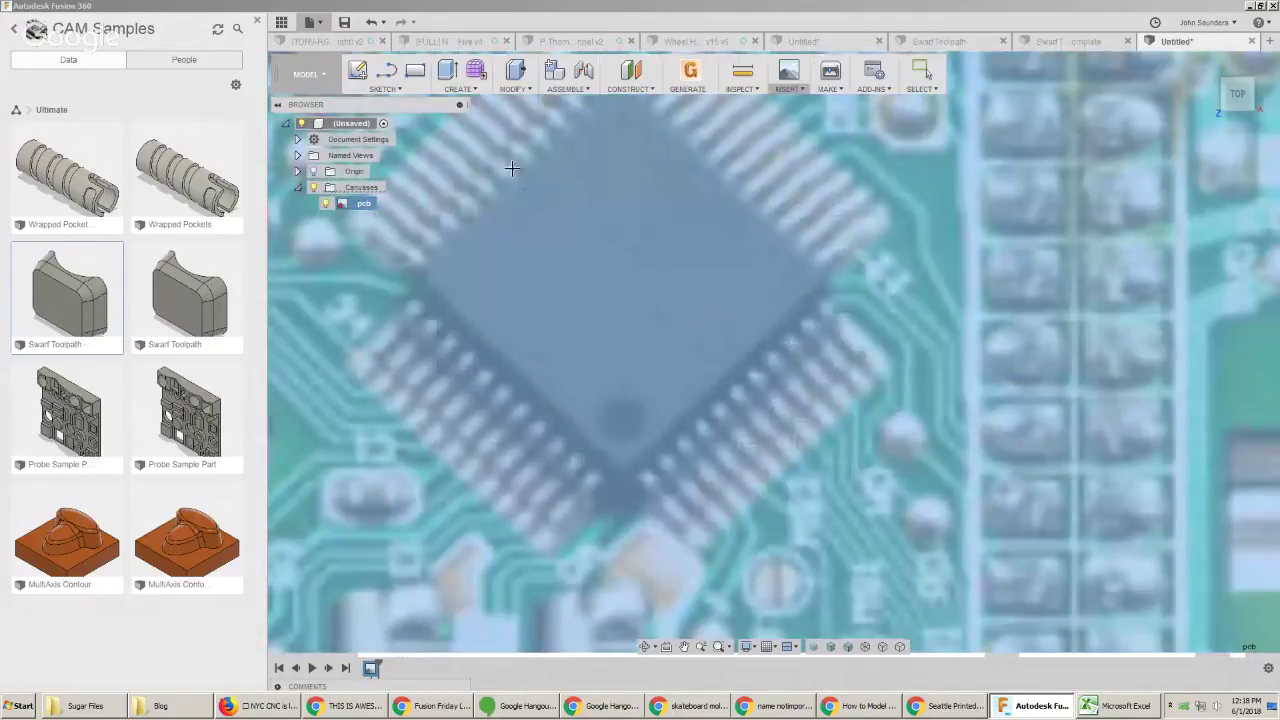
scroll(521, 198, up, 3)
click(516, 191)
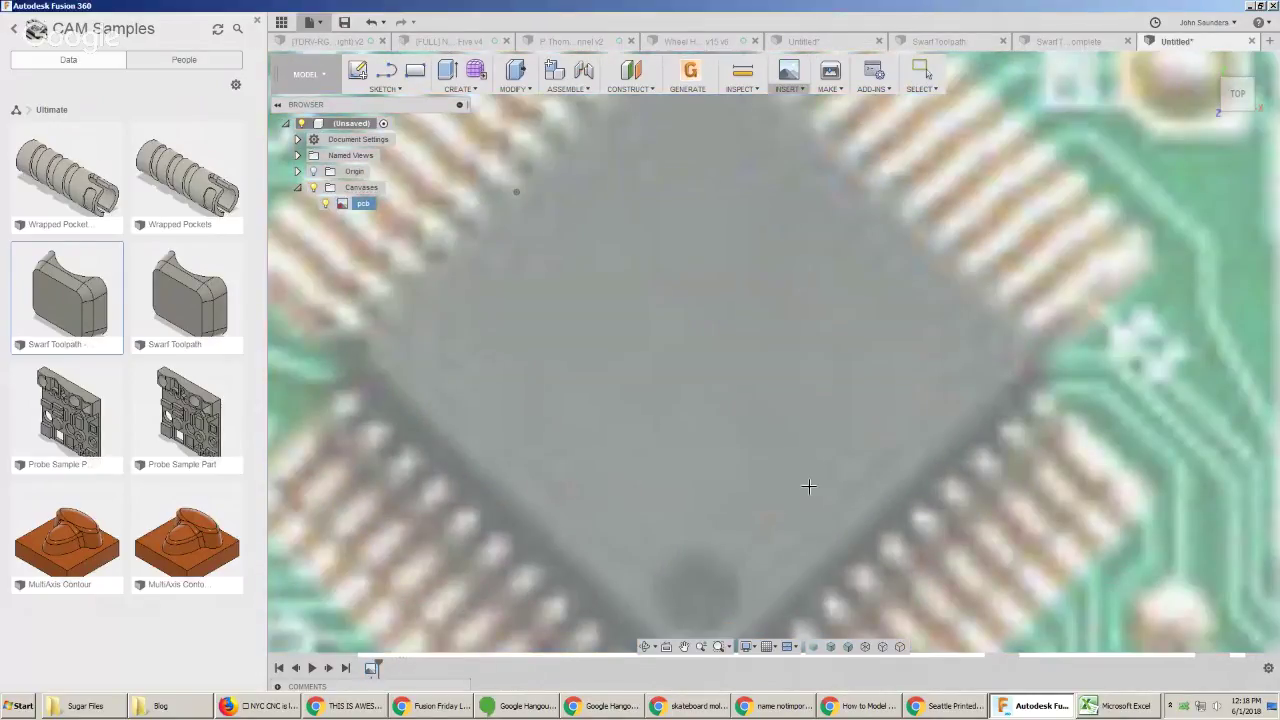
key(Escape)
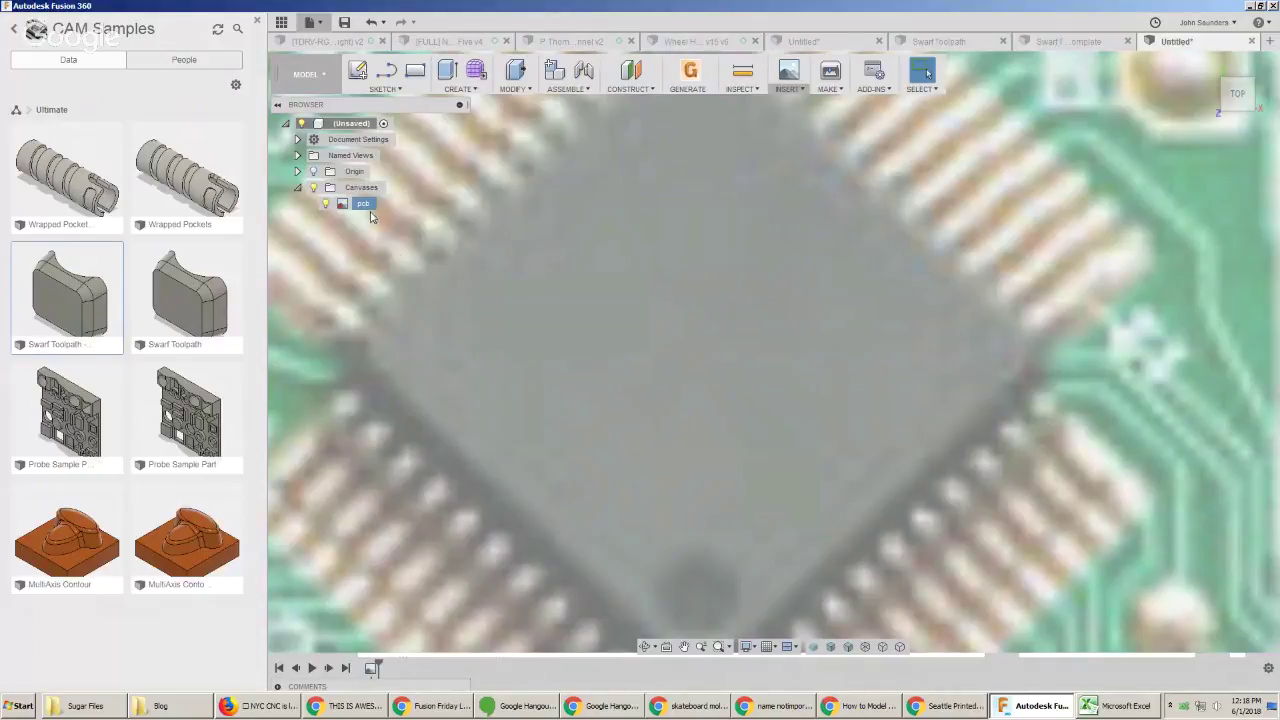
Calibrate the canvas with a 0.5 diagonal across the main chip and refit the view
right_click(358, 204)
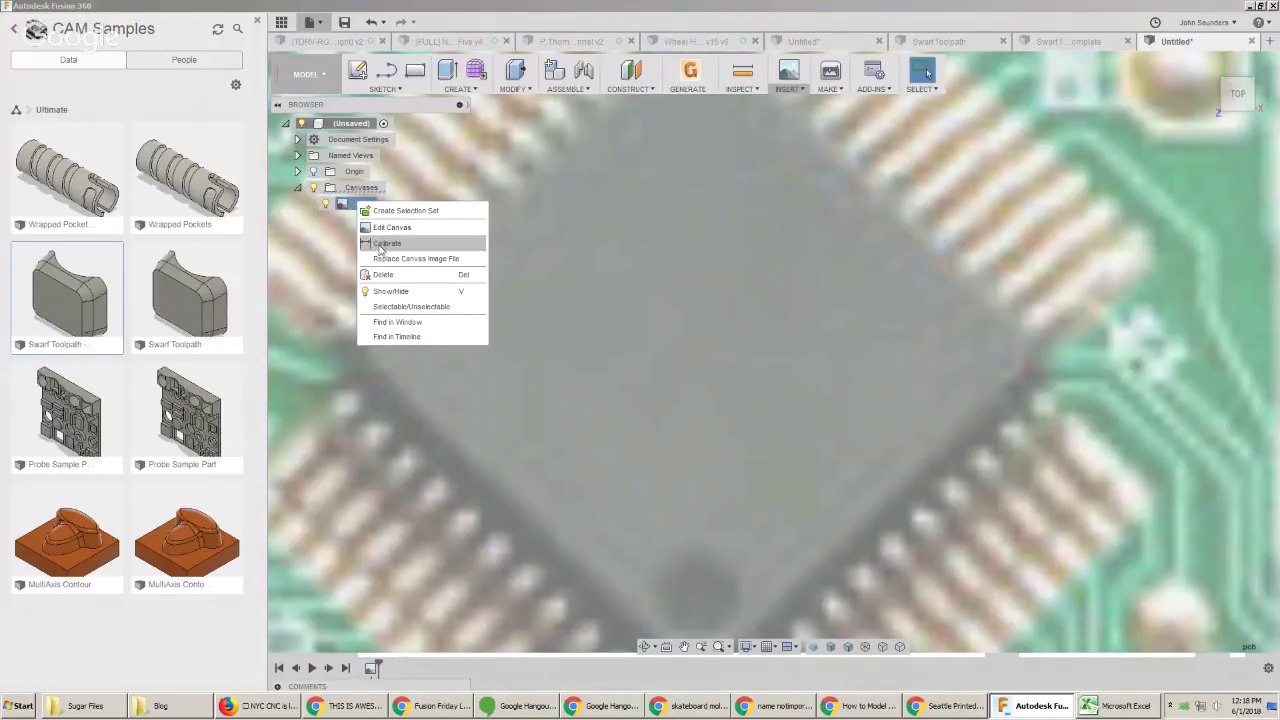
click(380, 245)
scroll(566, 449, down, 3)
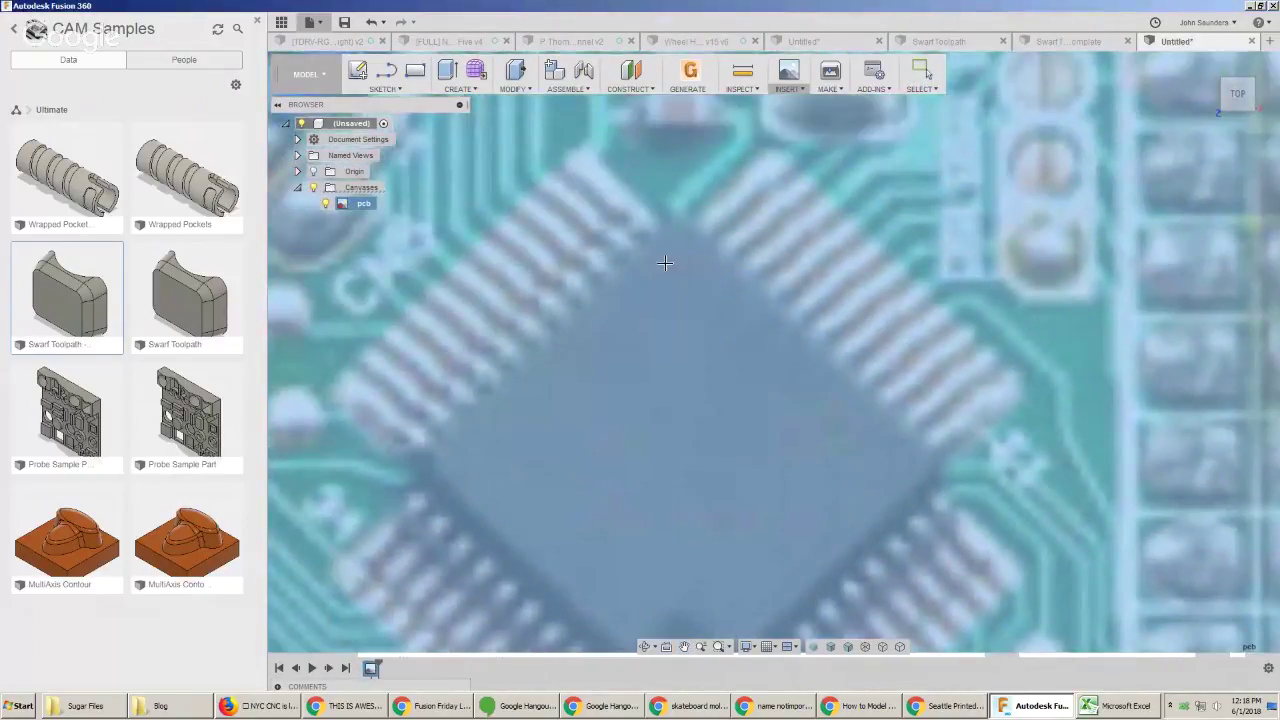
scroll(665, 262, up, 1)
click(670, 212)
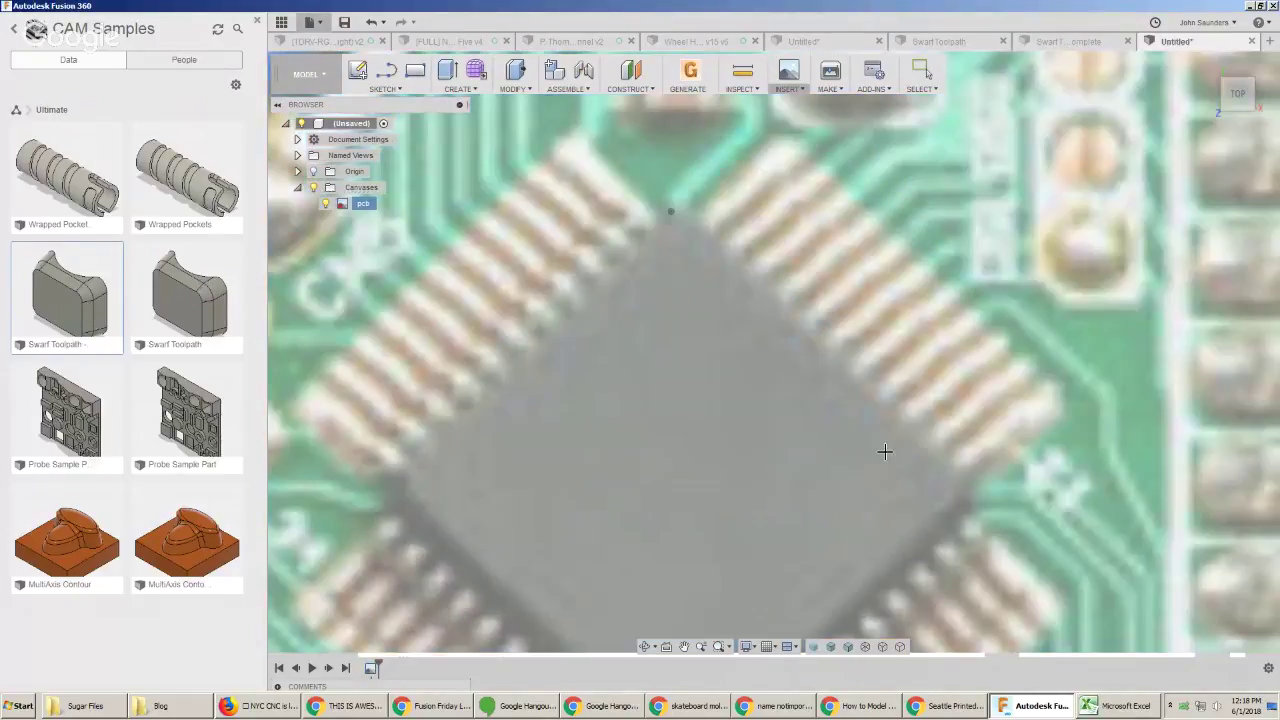
click(970, 488)
text(0.5)
key(Return)
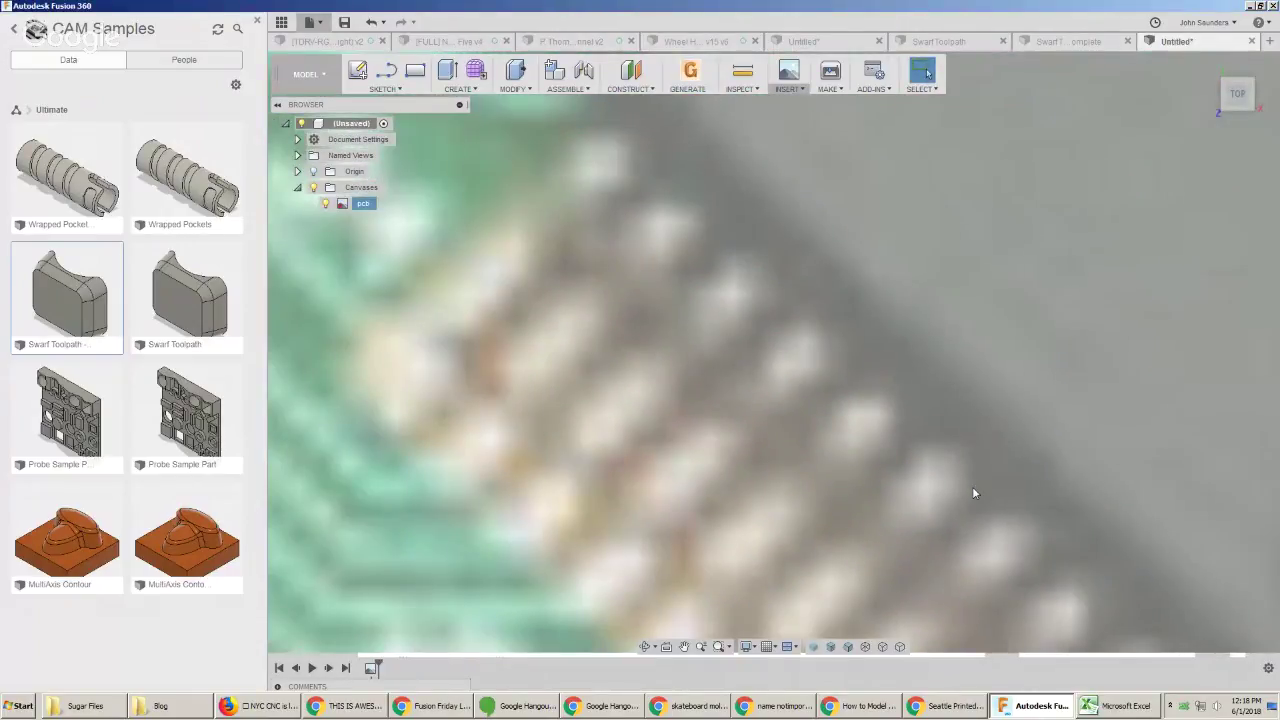
scroll(970, 486, down, 10)
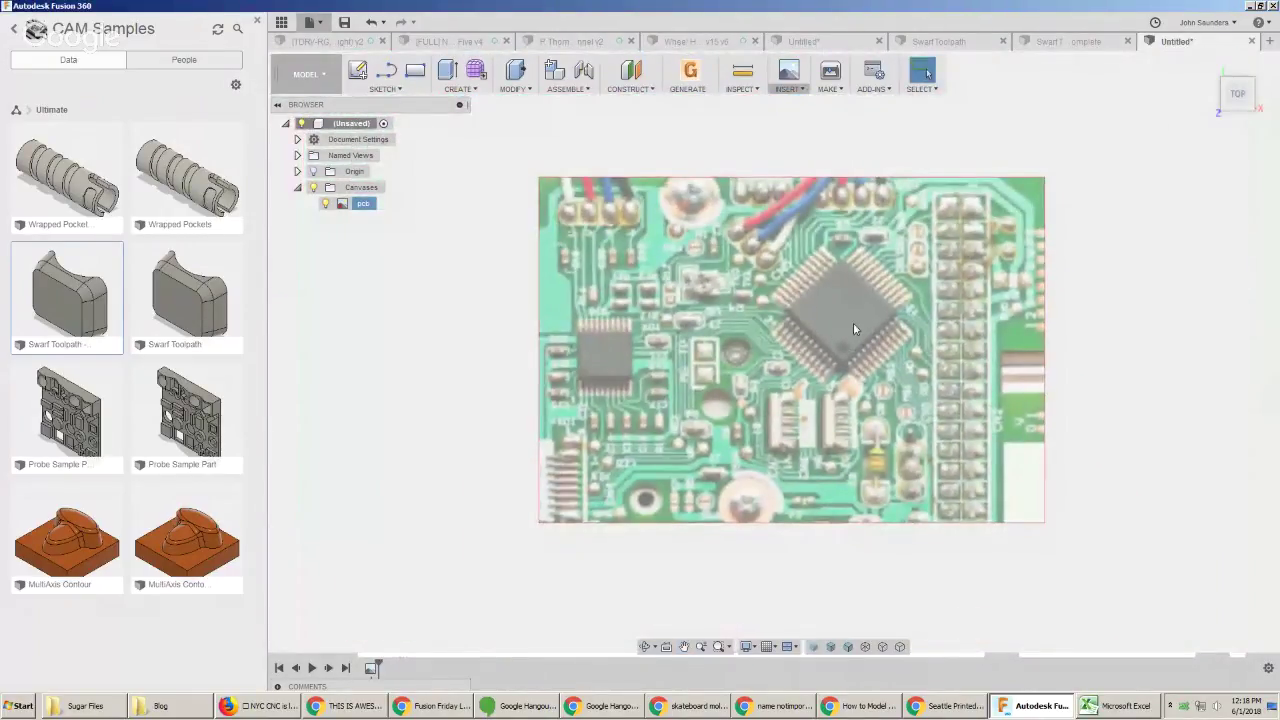
middle_drag(839, 327, 825, 332)
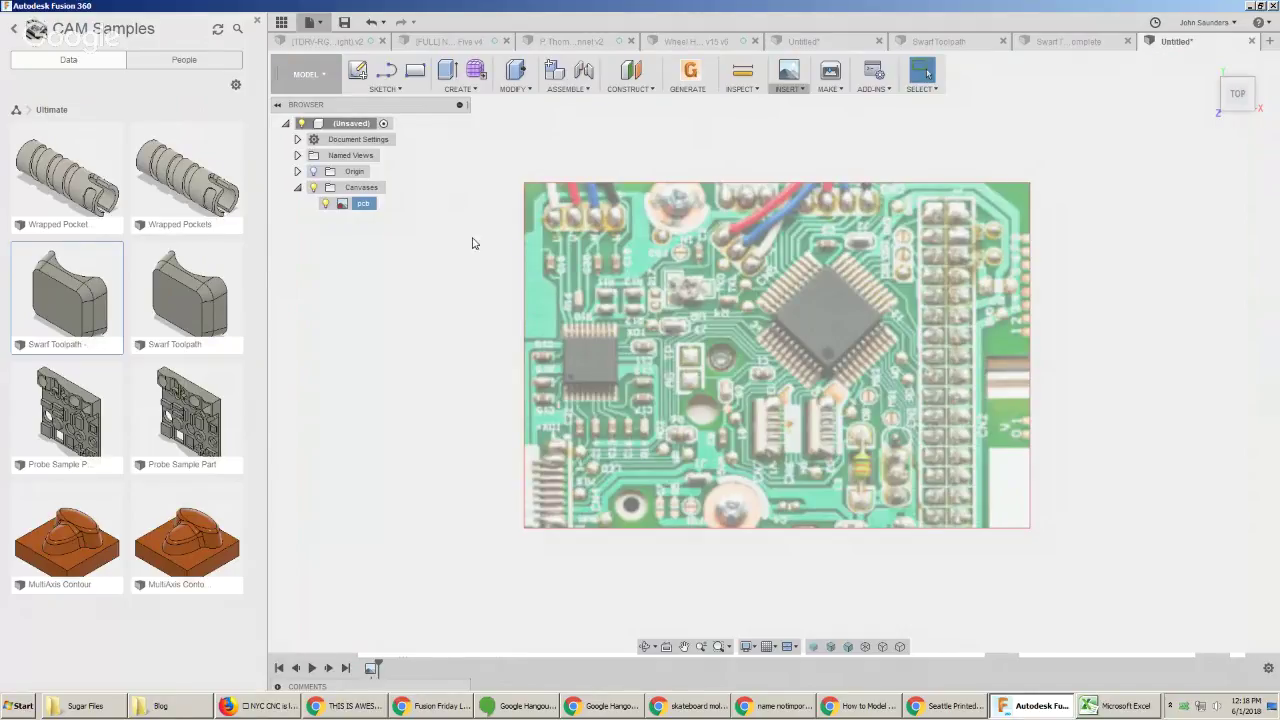
scroll(469, 277, down, 2)
Sketch a 2-point rectangle enclosing the whole PCB photo
scroll(471, 314, down, 2)
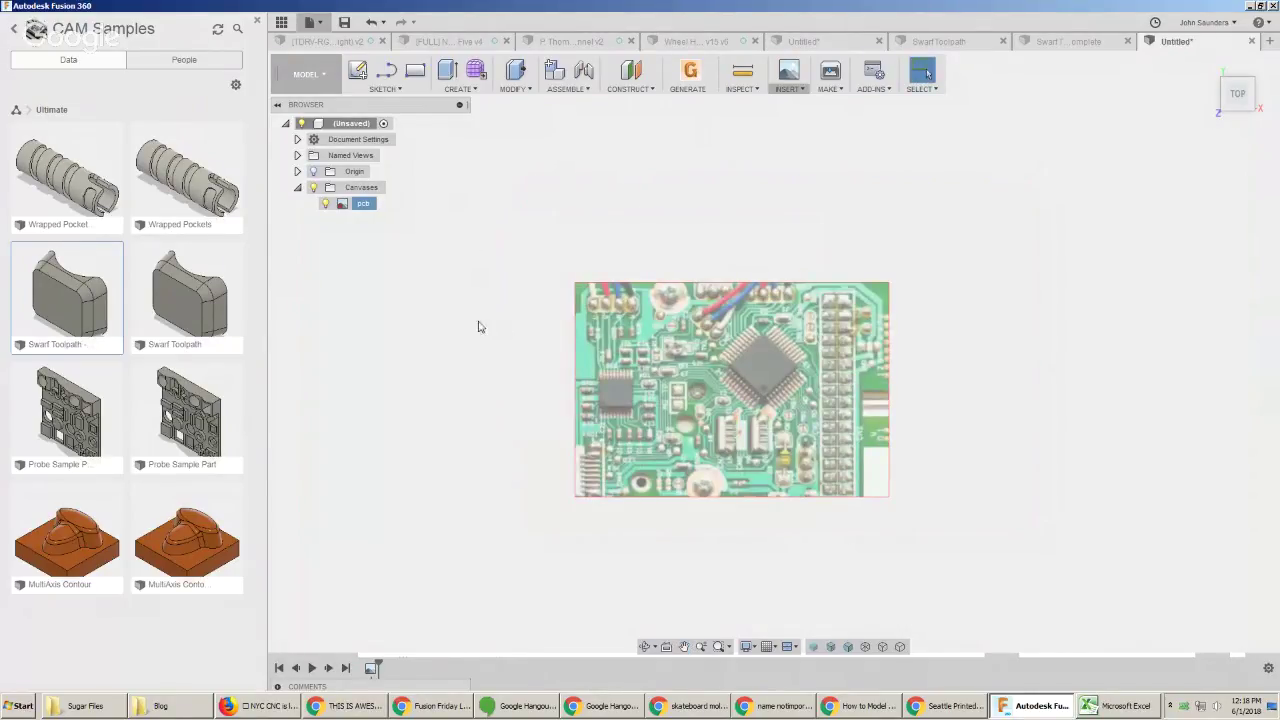
key(r)
click(790, 356)
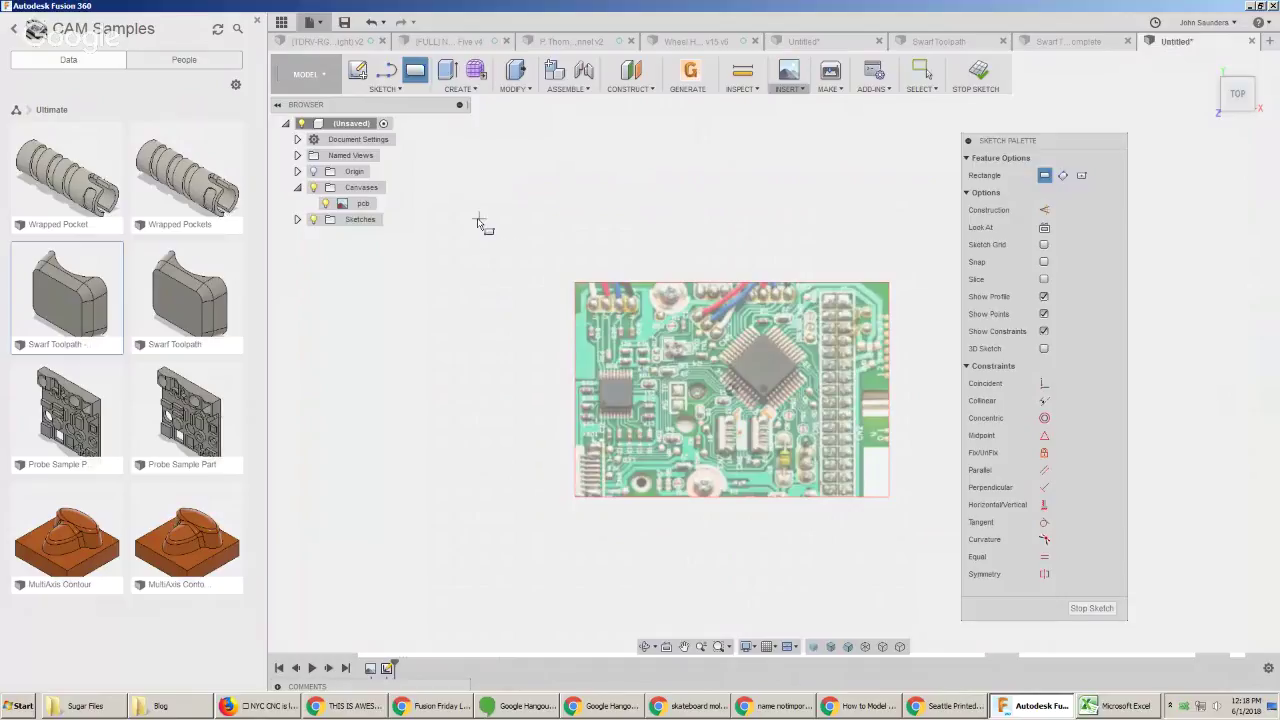
click(480, 222)
scroll(840, 528, down, 2)
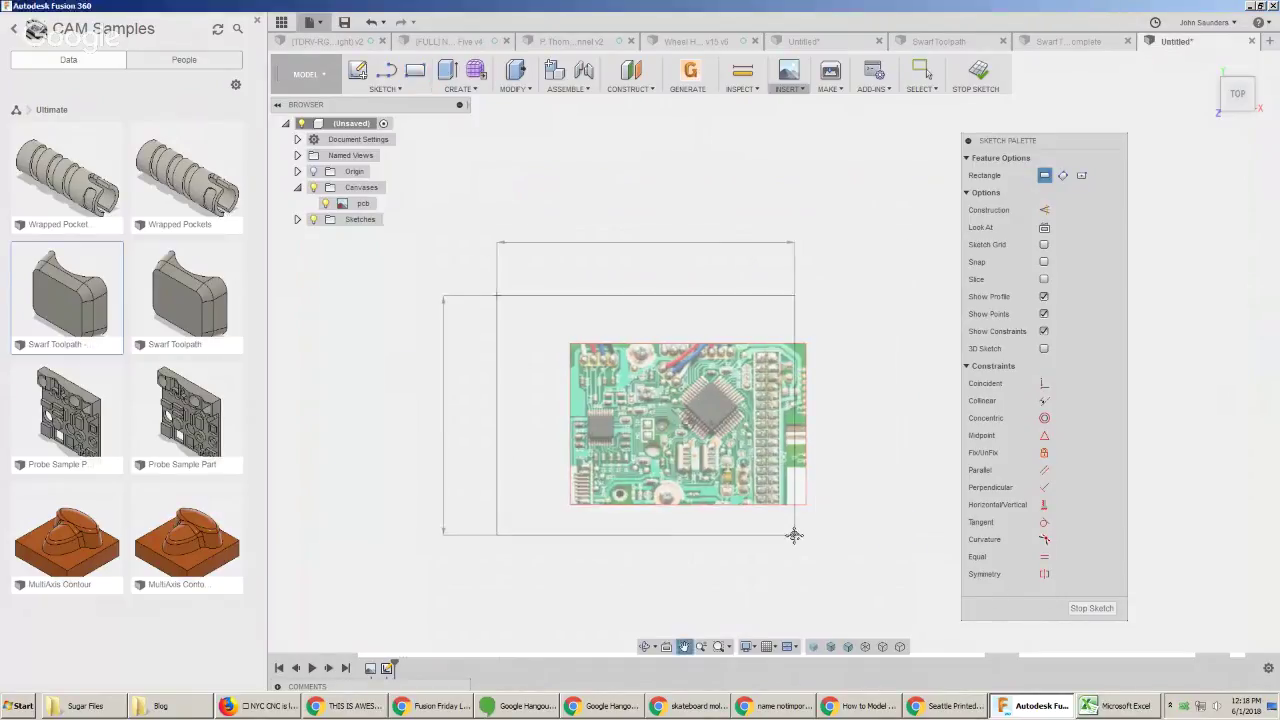
click(894, 566)
scroll(636, 396, up, 2)
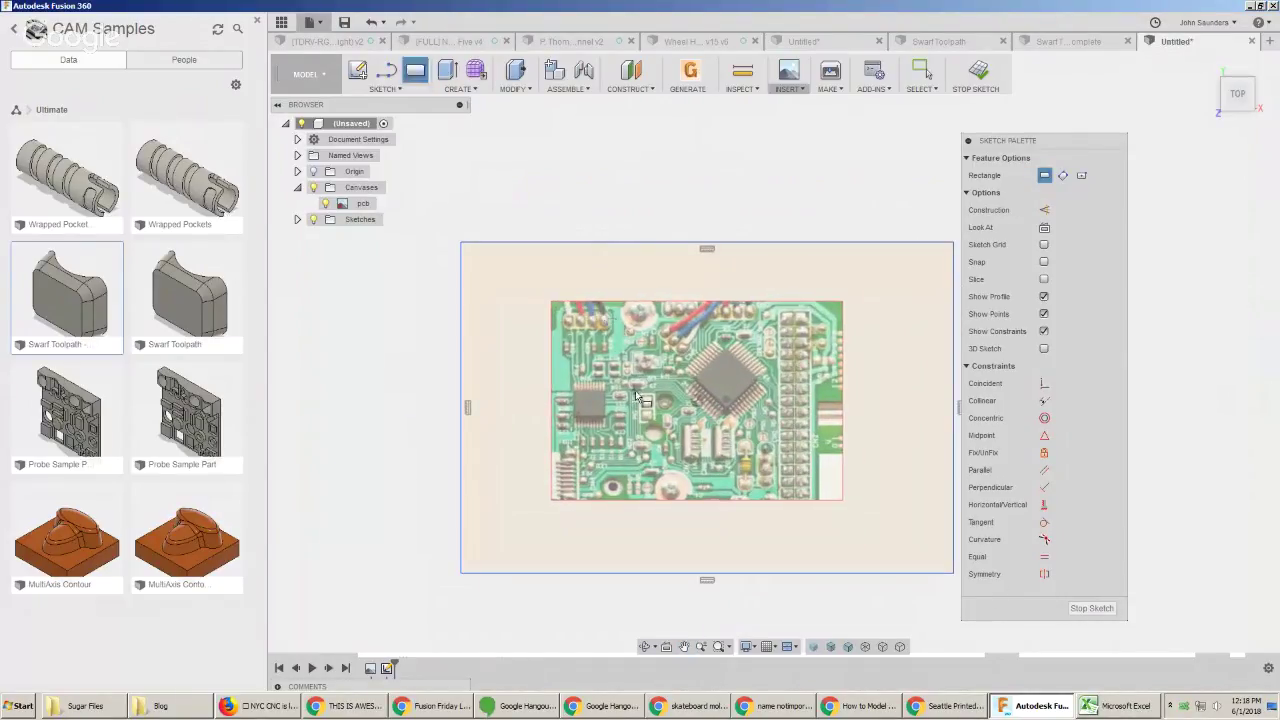
Draw a circle on a pad and dimension its diameter to 0.5
key(c)
scroll(661, 427, up, 2)
scroll(642, 429, up, 2)
click(595, 386)
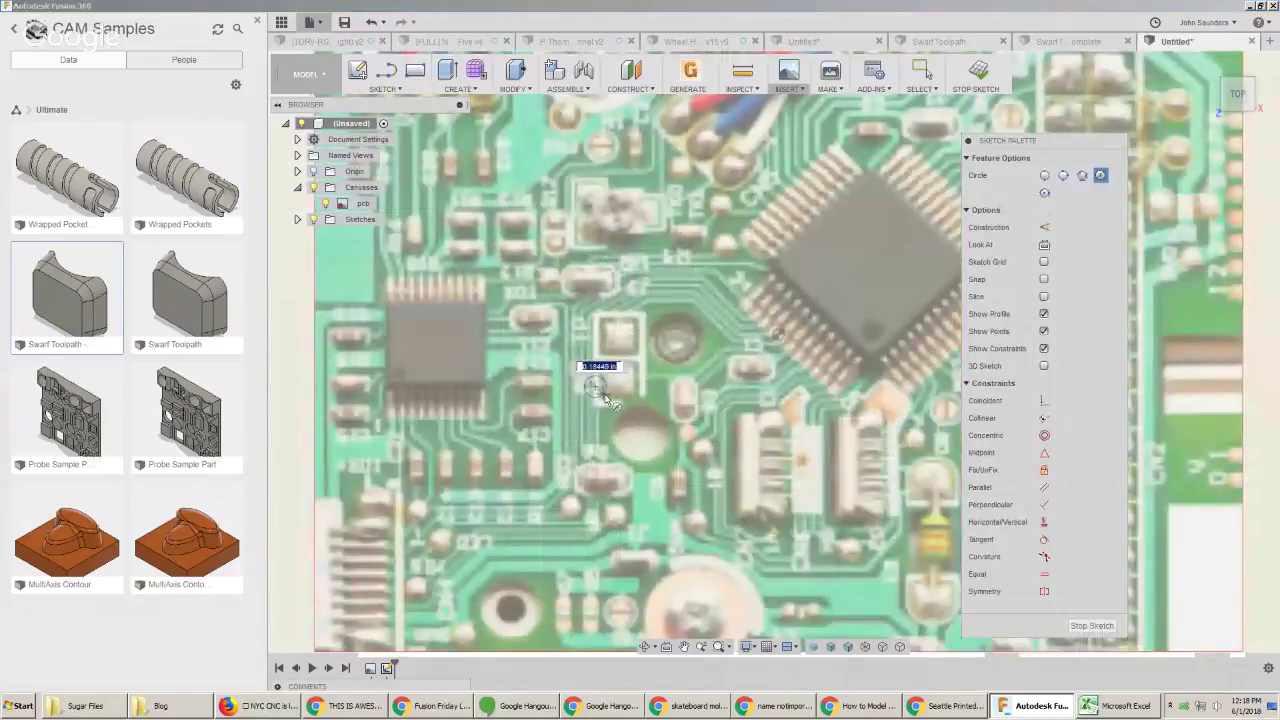
key(Escape)
key(Escape)
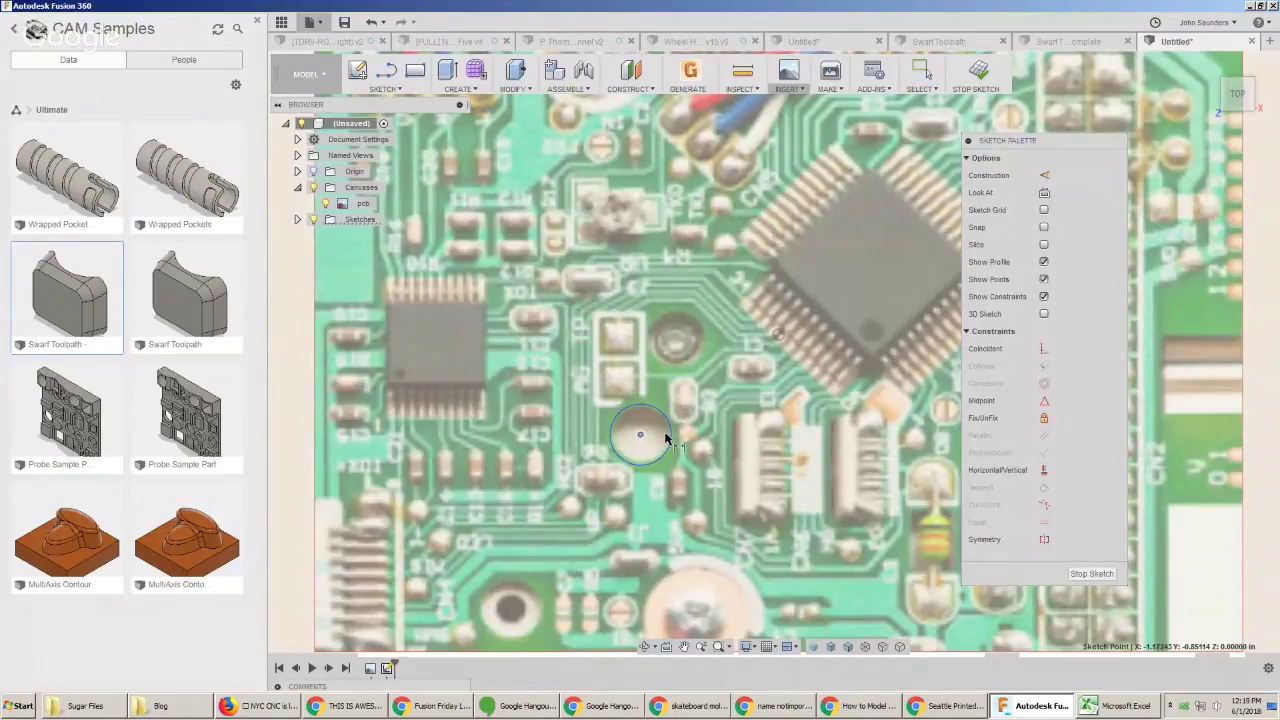
key(d)
click(666, 438)
click(706, 424)
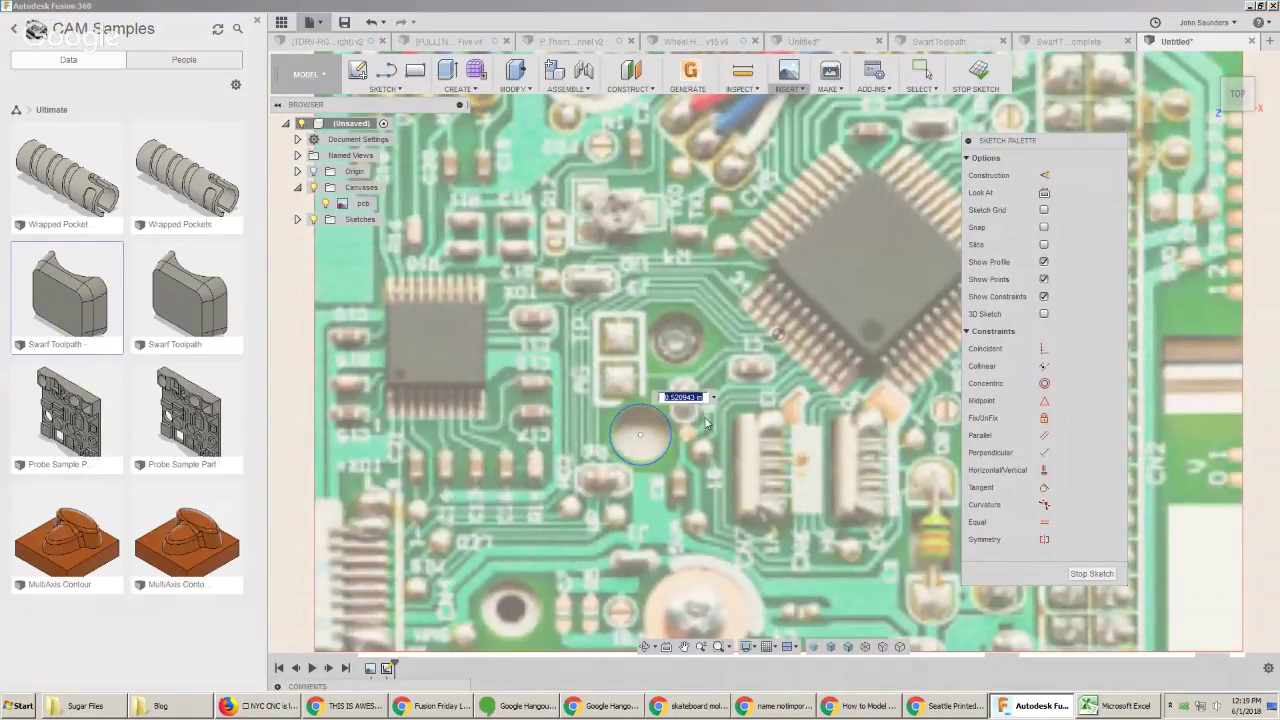
text(.5)
key(Return)
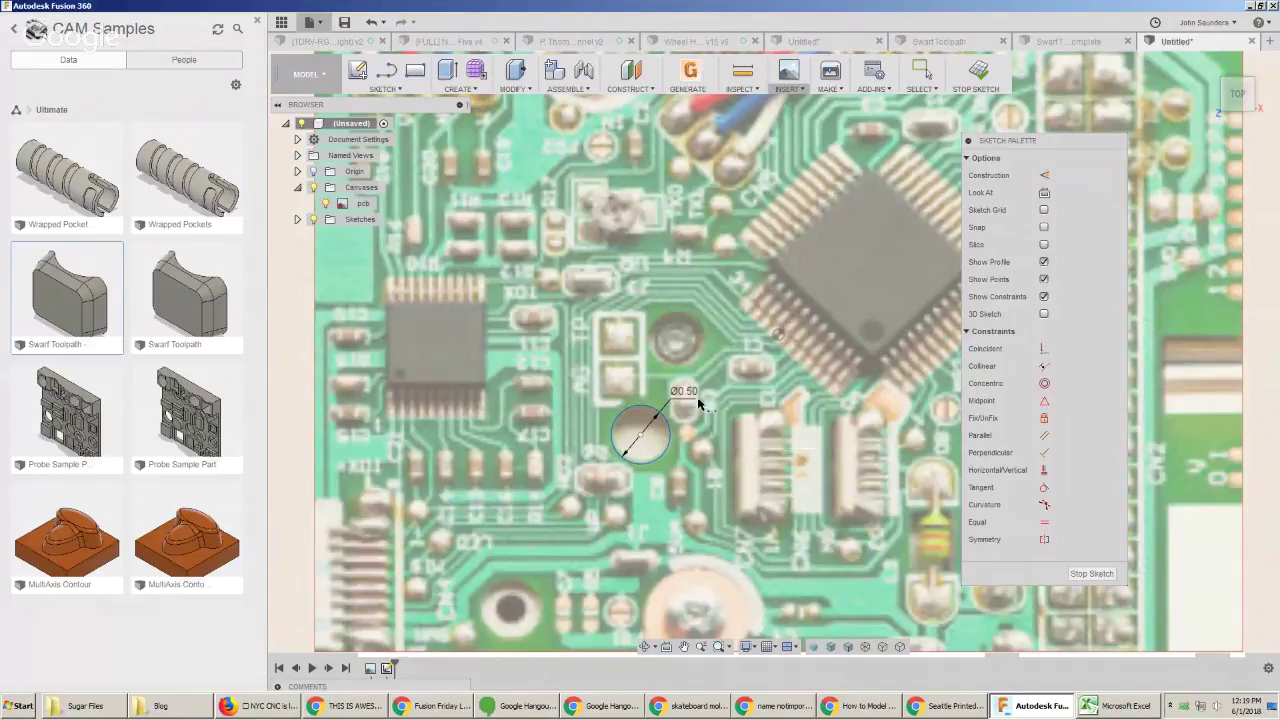
Draw a second circle centred on another pad
key(c)
click(677, 341)
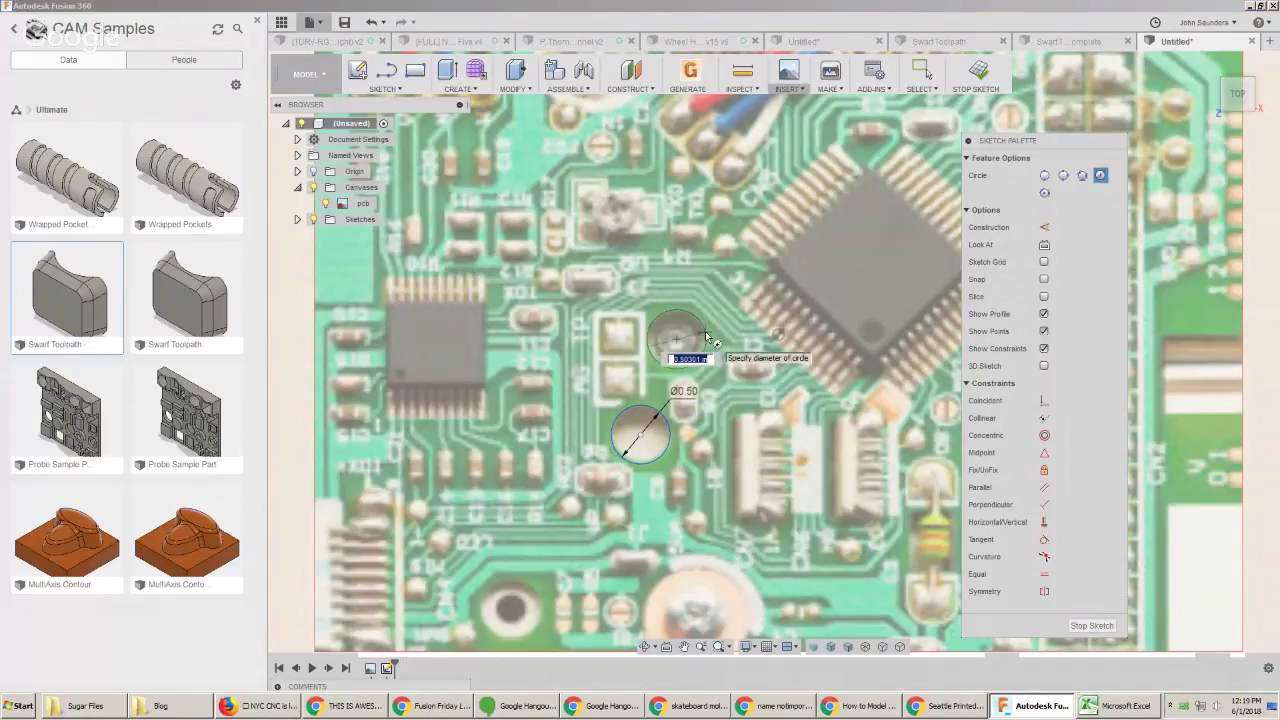
click(700, 352)
scroll(724, 344, down, 5)
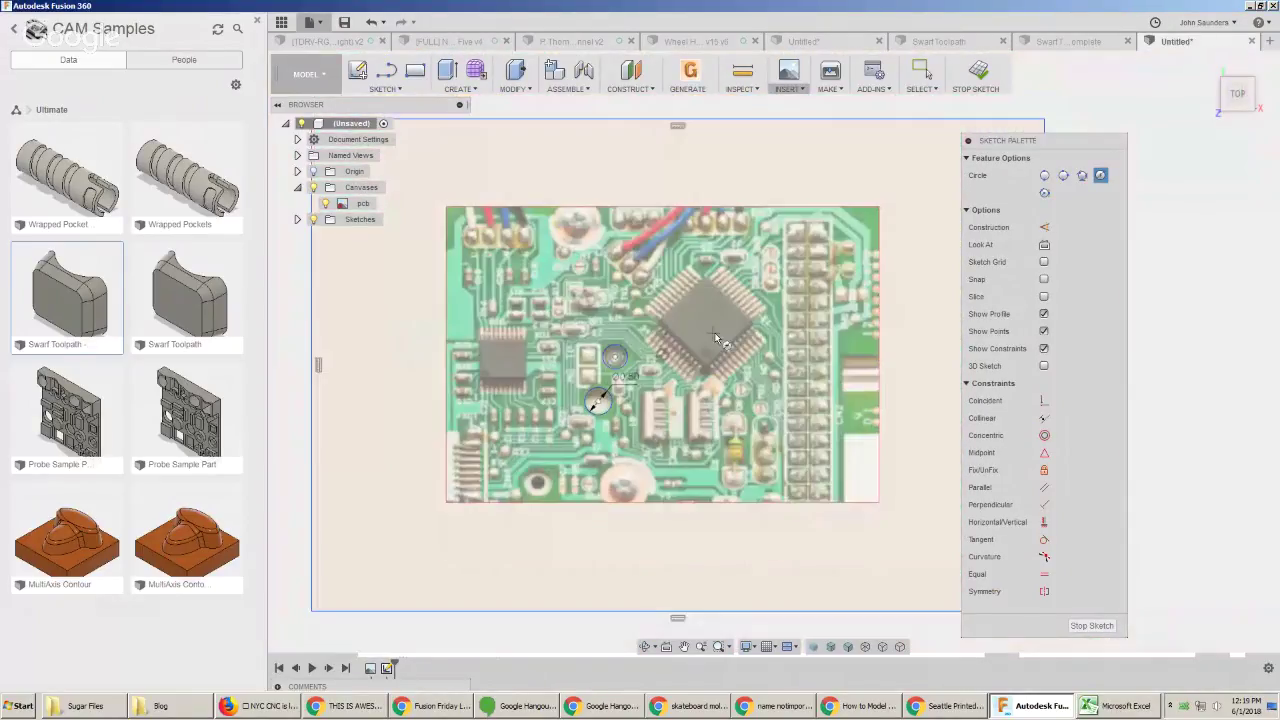
Start a small rectangle near the photo's lower right
key(r)
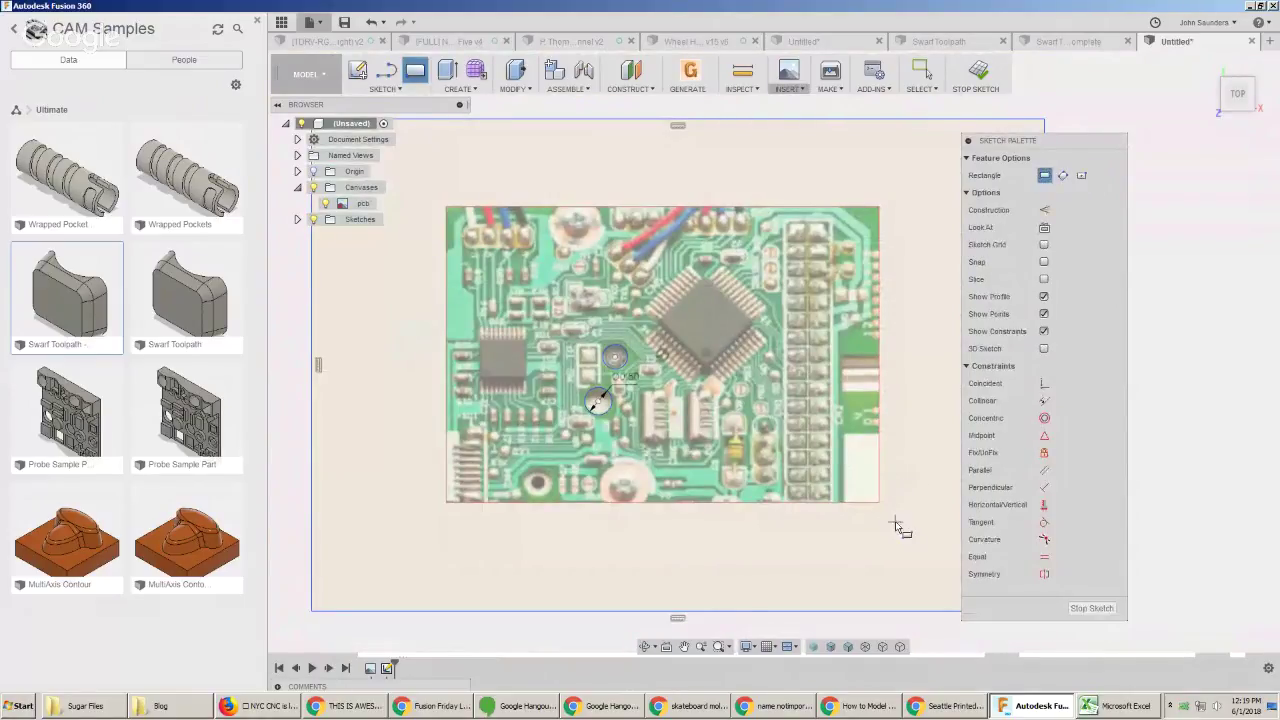
click(850, 445)
scroll(885, 513, down, 2)
middle_drag(885, 513, 786, 514)
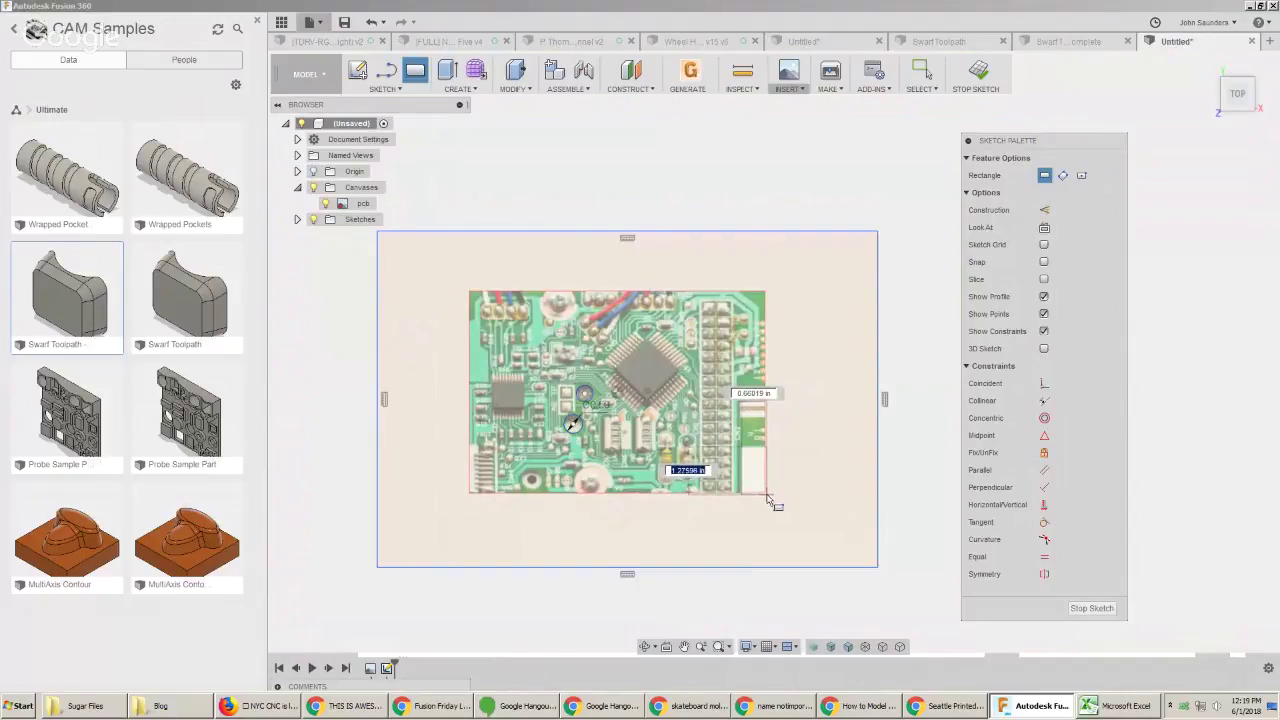
scroll(800, 490, down, 1)
key(e)
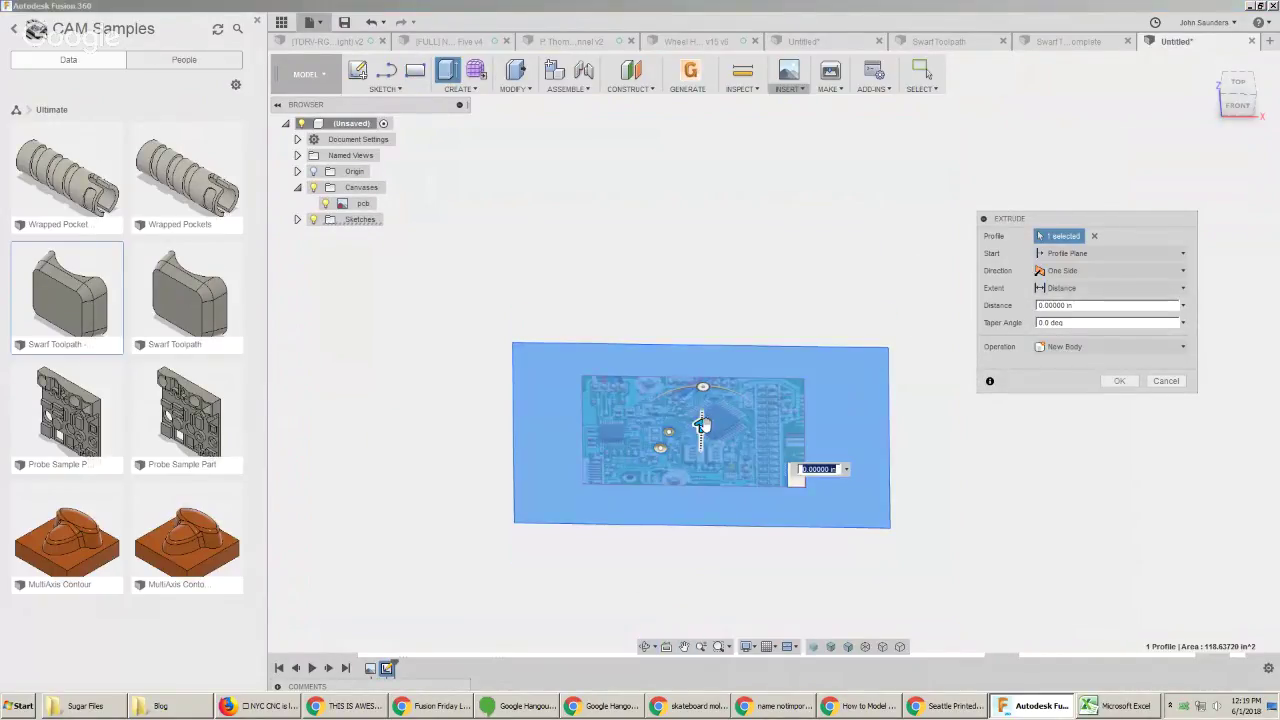
Extrude the profile -1 inch downward into a plate and view it from the top
text(-1)
click(1119, 381)
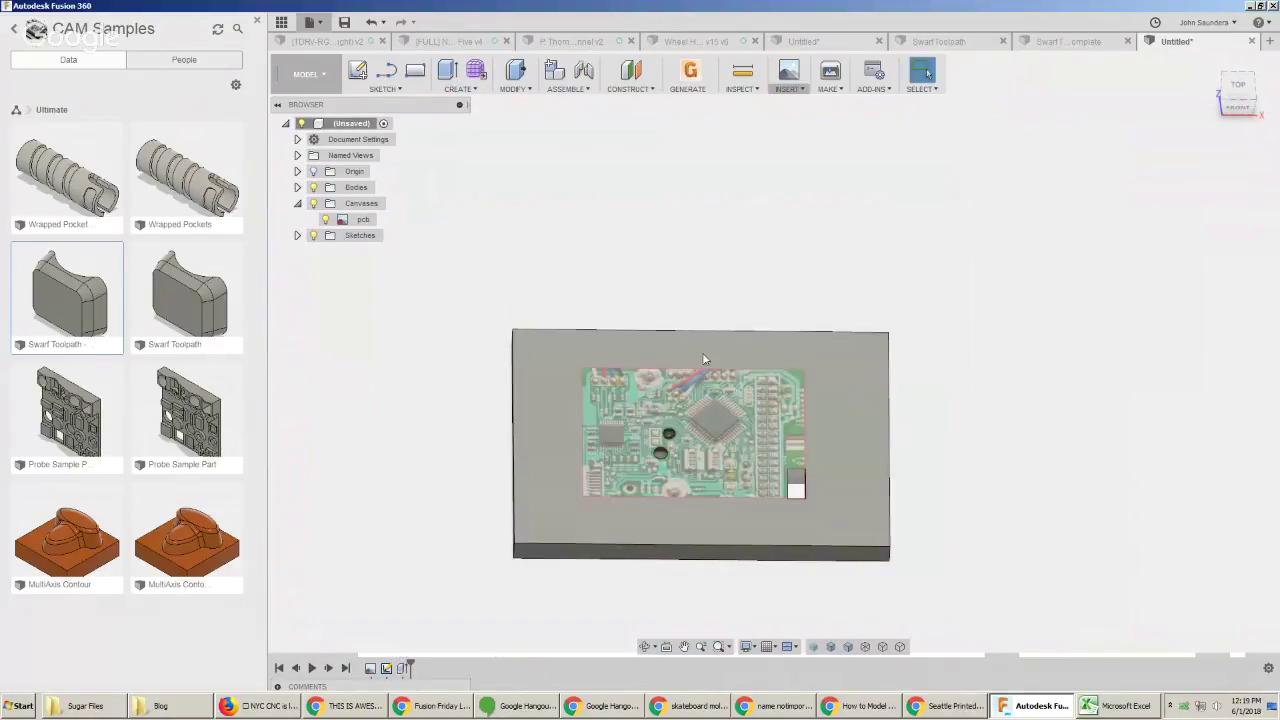
click(1237, 85)
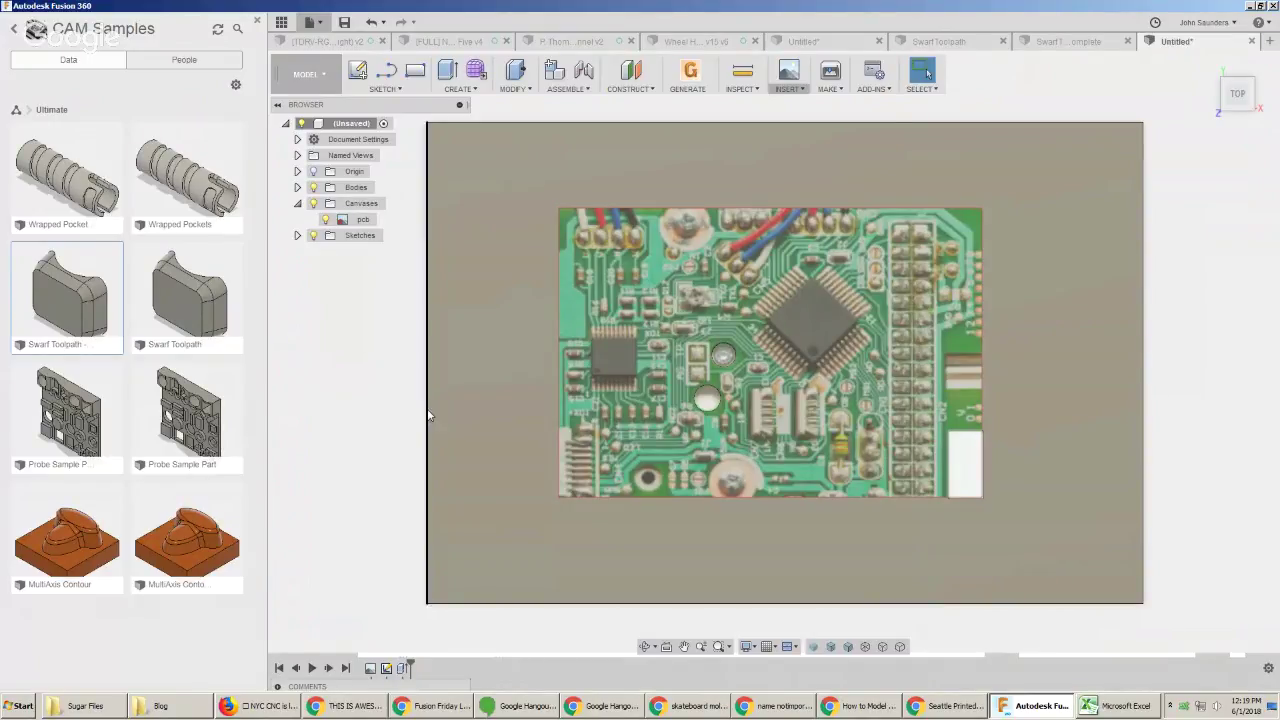
Inspect the plate by selecting and deselecting the PCB canvas and zooming in
scroll(428, 412, down, 5)
click(584, 364)
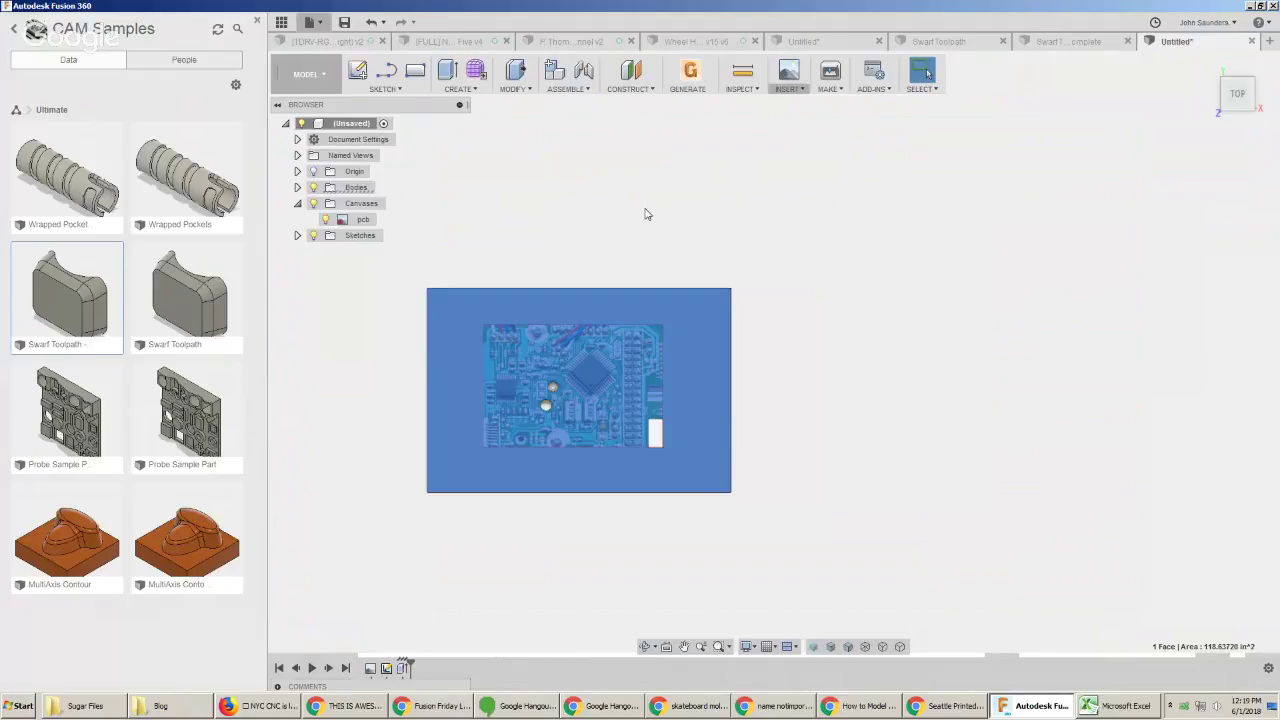
click(655, 221)
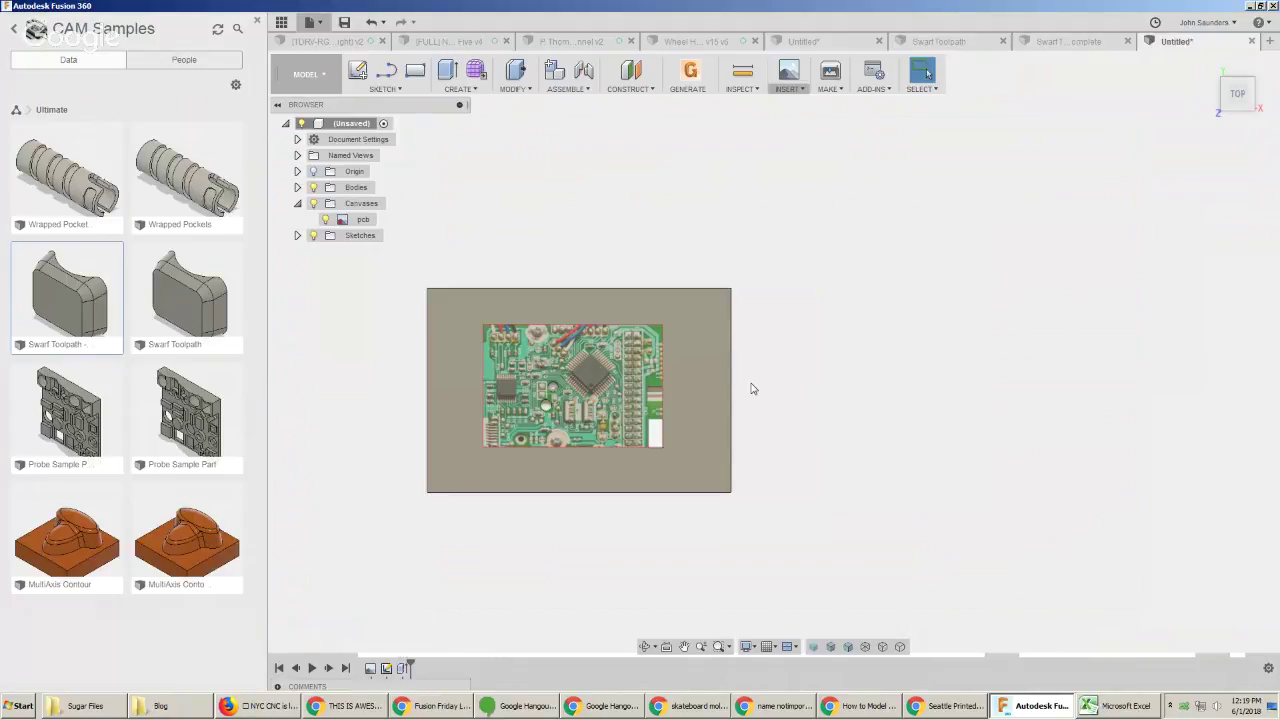
scroll(586, 341, up, 1)
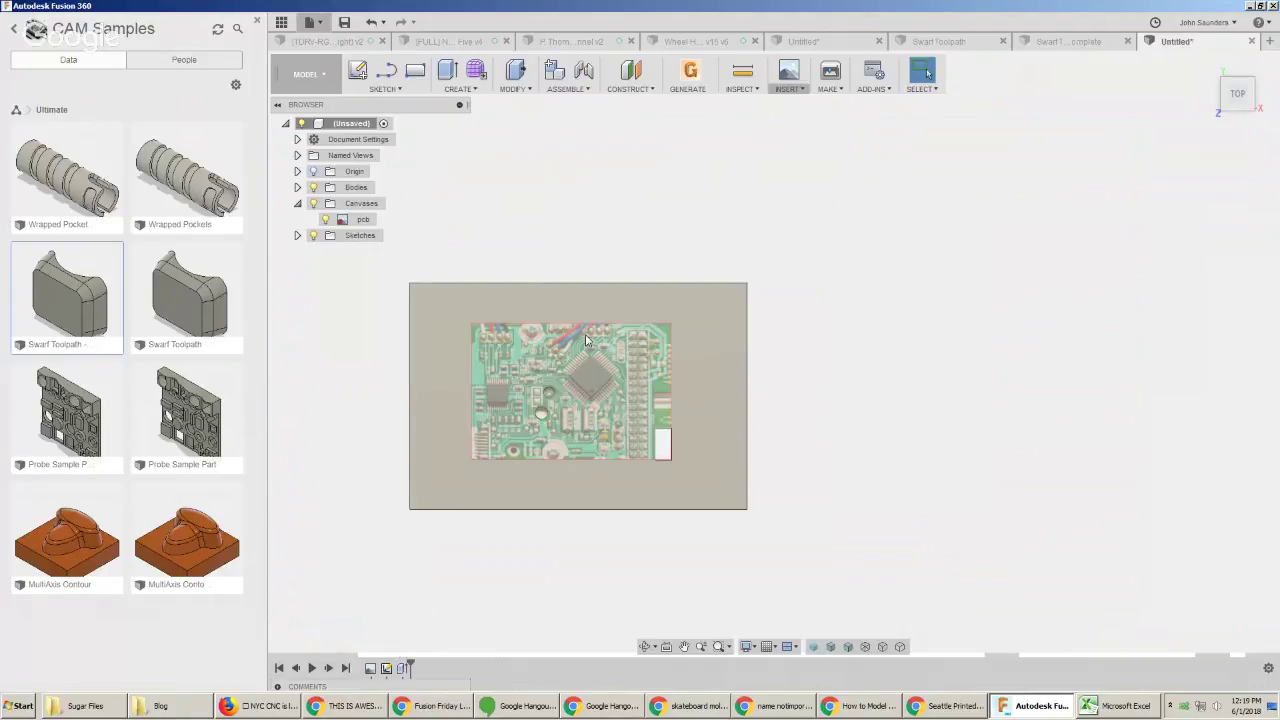
scroll(586, 341, up, 4)
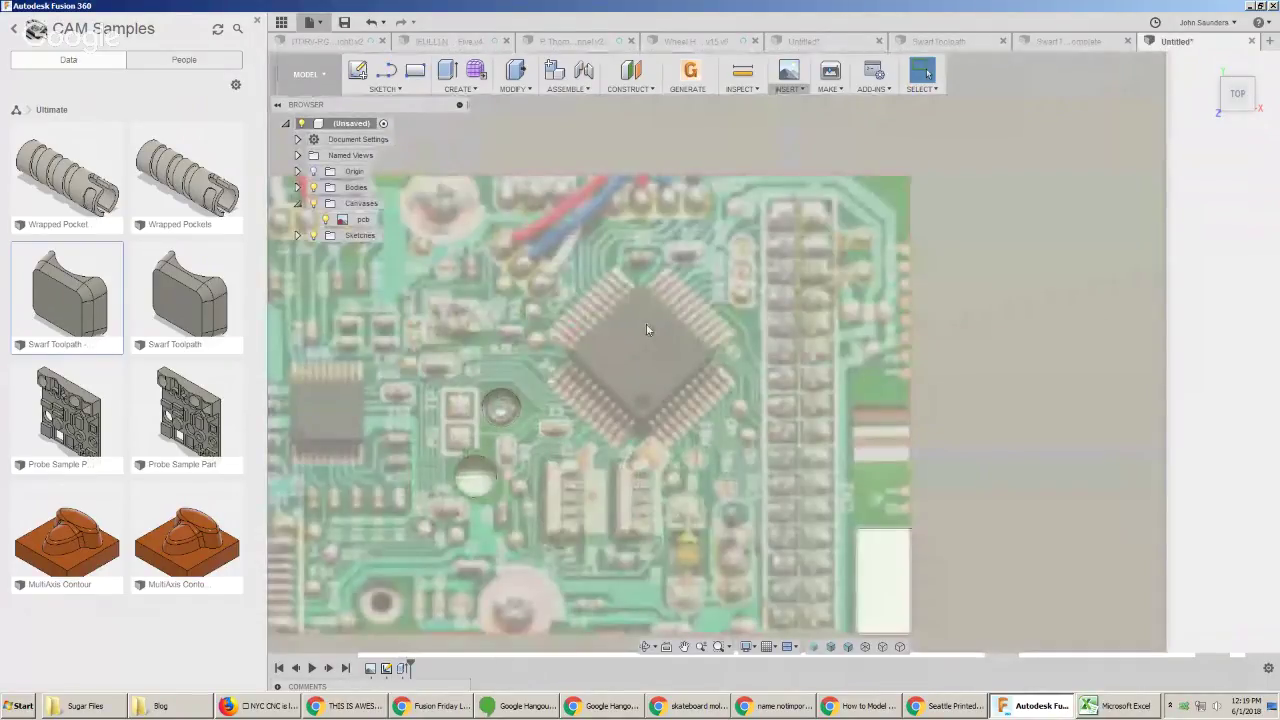
key(alt+Tab)
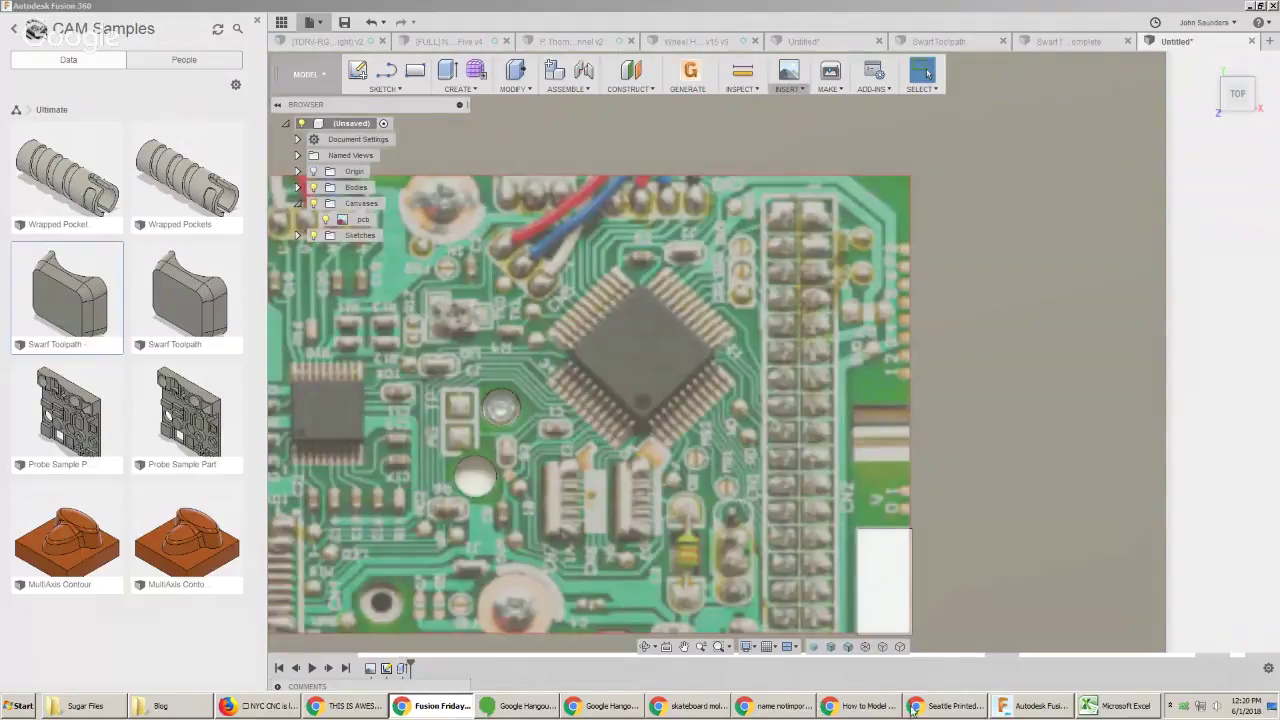
Search Google in a new tab for 'gerber explrt dxf'
click(921, 707)
key(ctrl+t)
text(gerber)
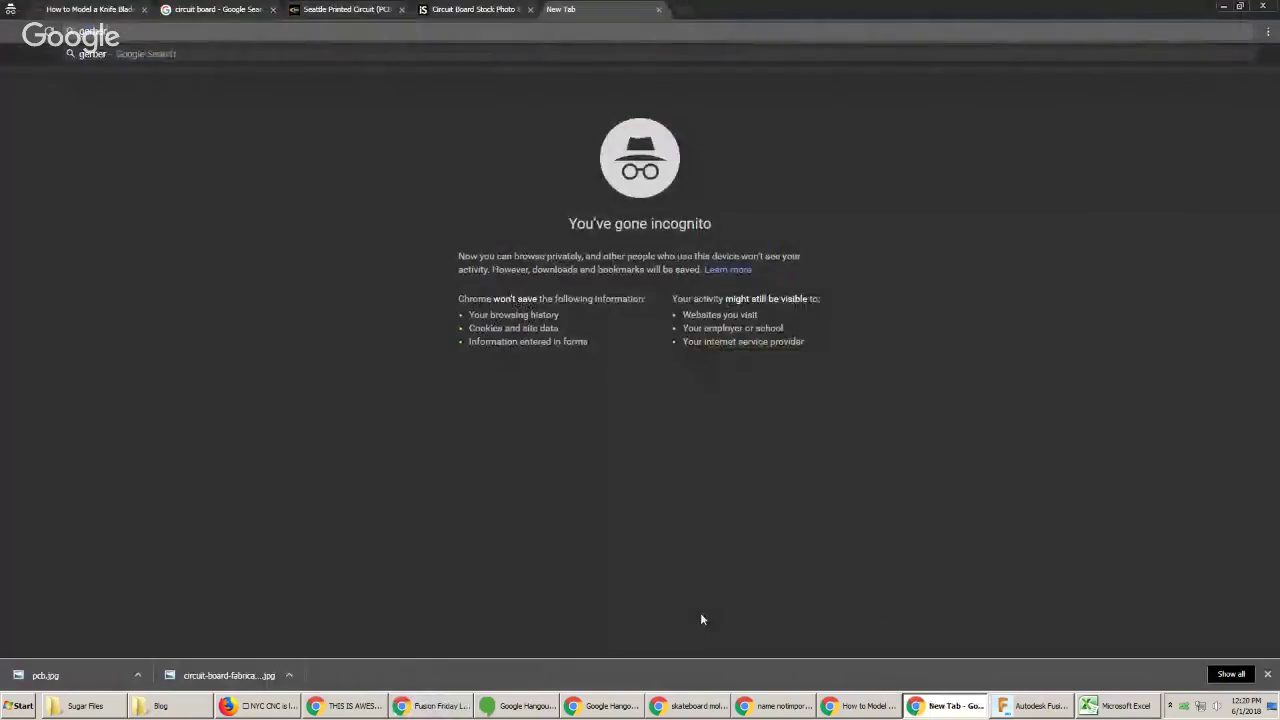
text( explrt dxf)
key(Return)
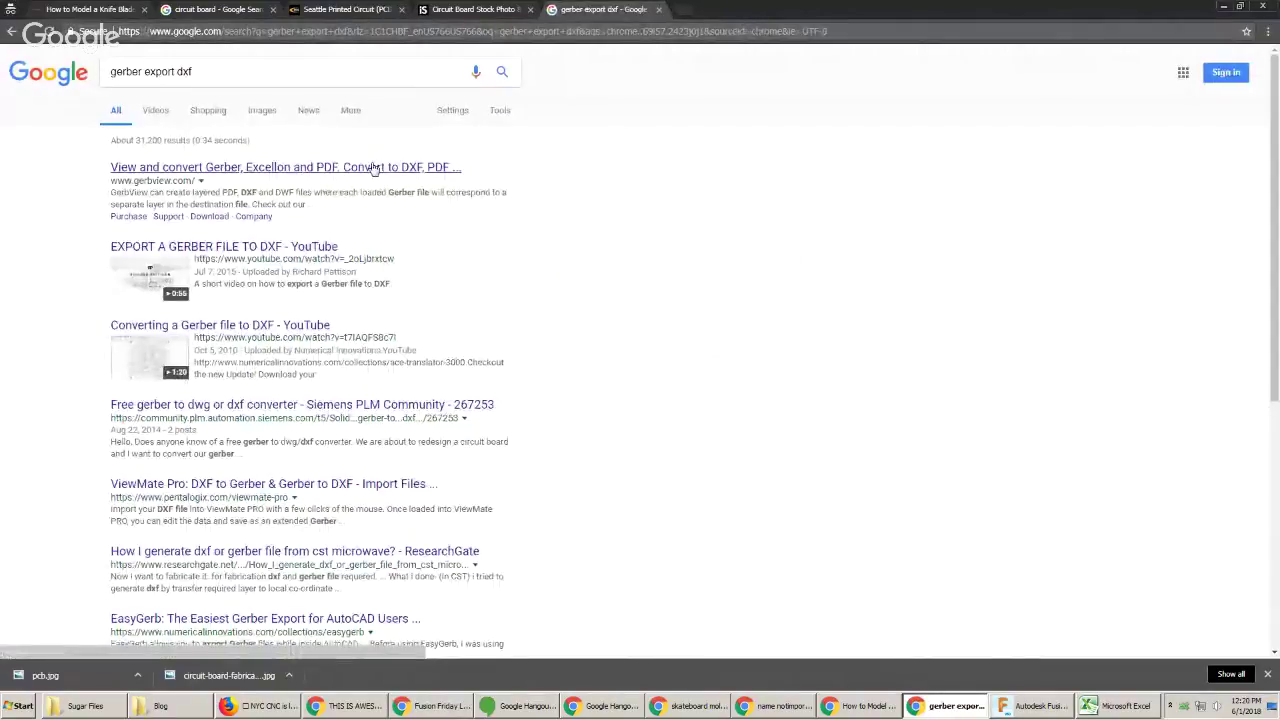
Check the GerbView converter result and return to the search results
click(366, 168)
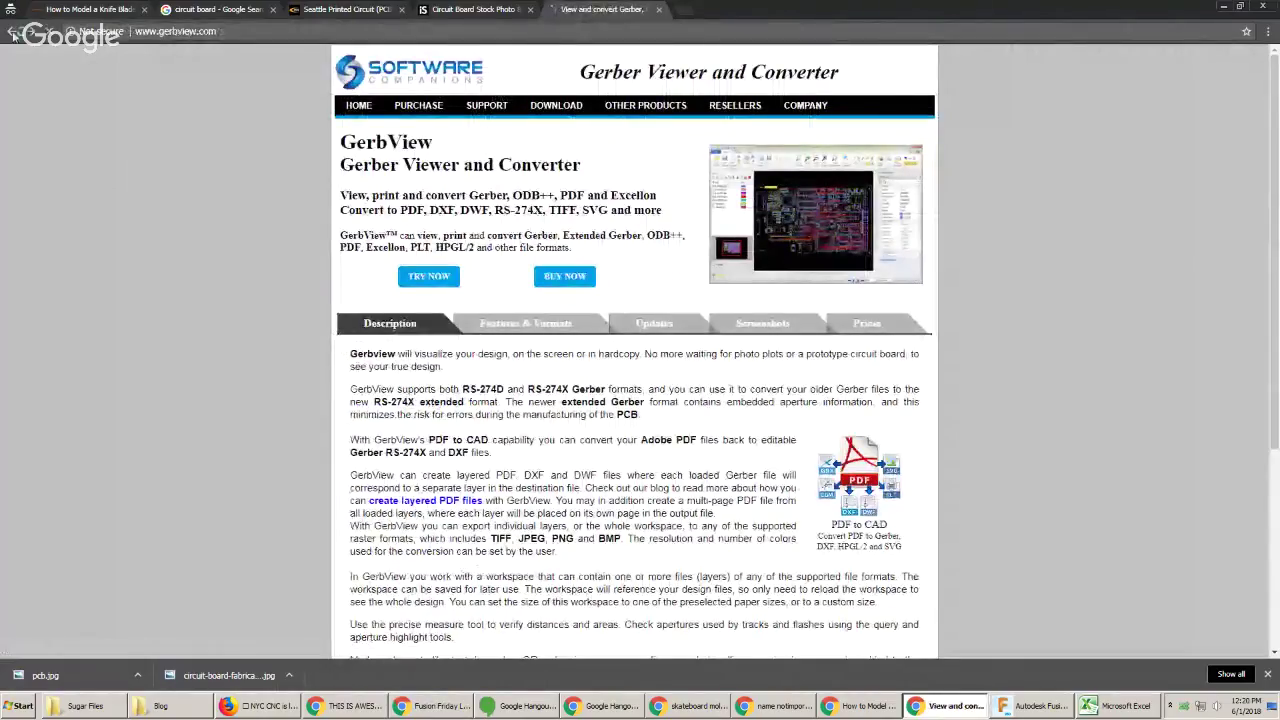
key(alt+Left)
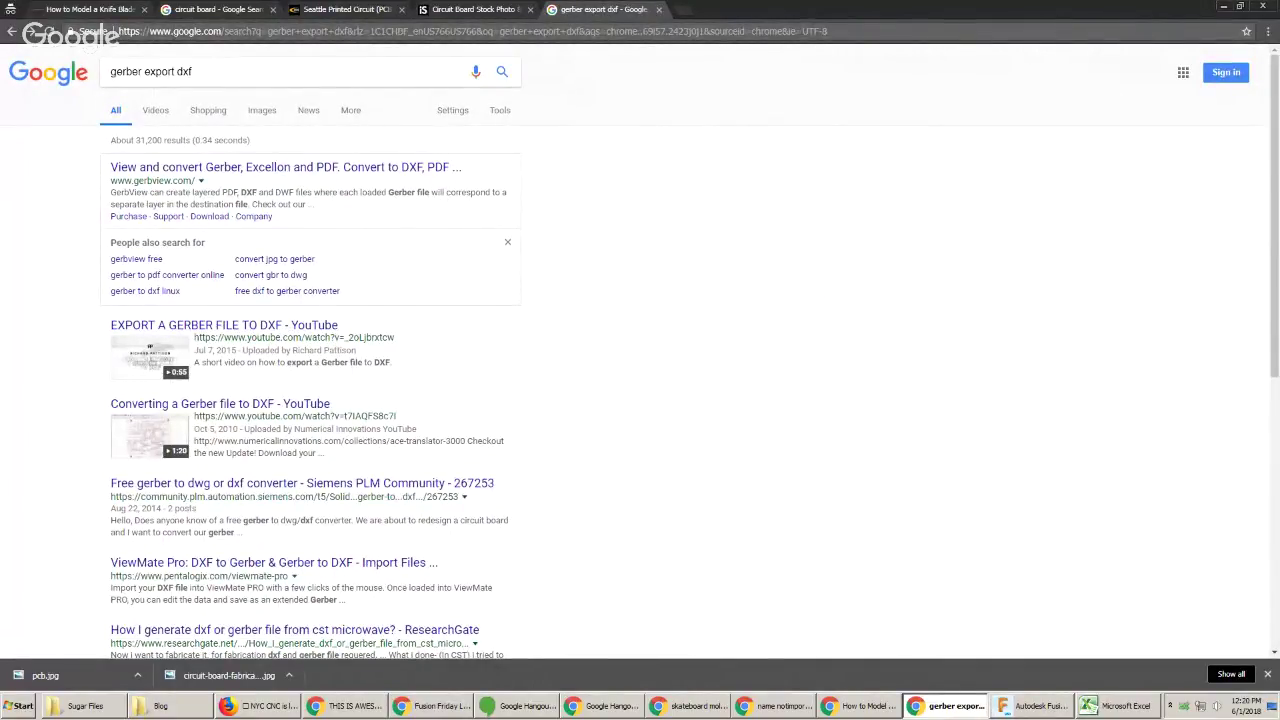
click(440, 706)
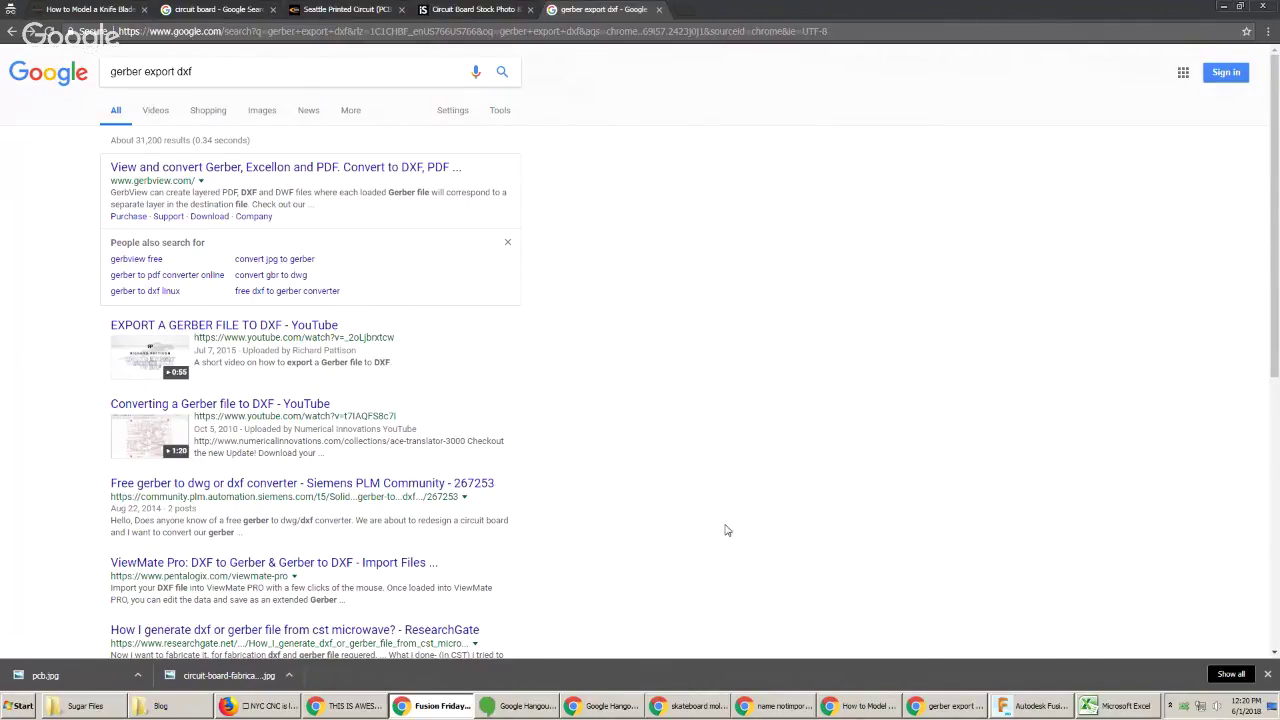
Return from the Chrome 'gerber export dxf' results to the Fusion 360 pcb canvas plate design
click(1040, 706)
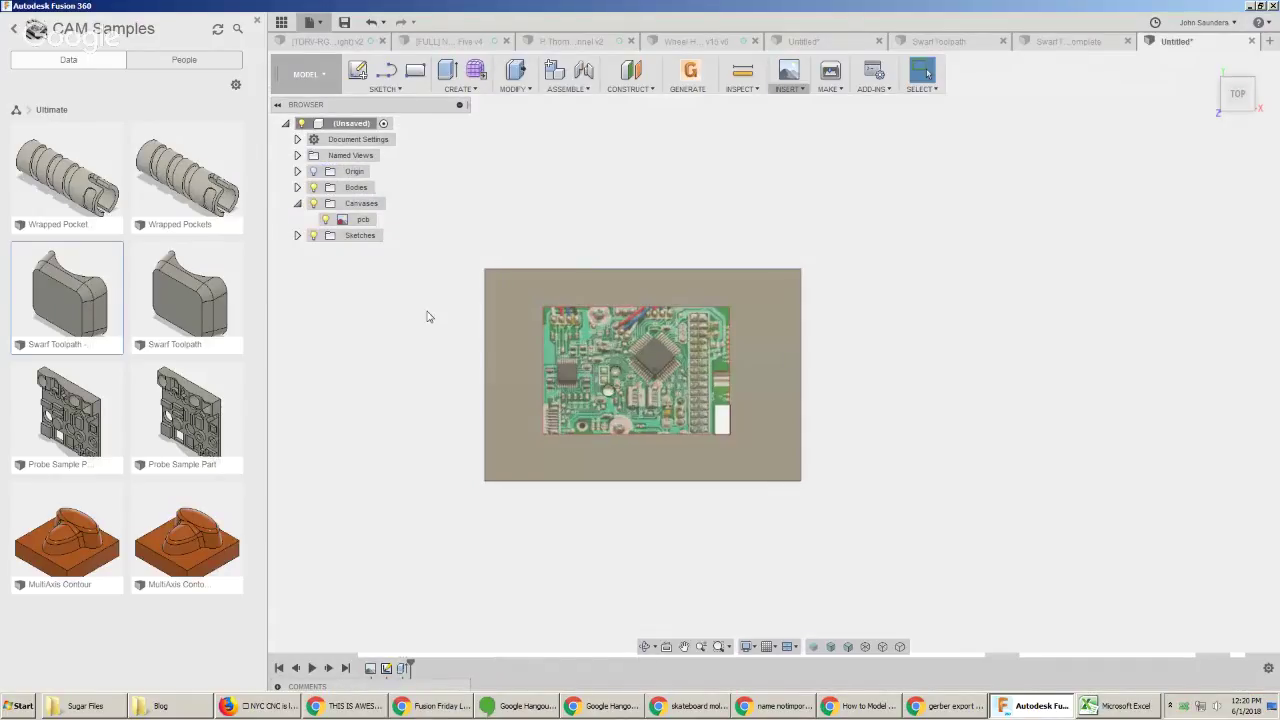
Switch the pcb plate design to the CAM workspace, then start and cancel a New Setup
scroll(437, 317, up, 2)
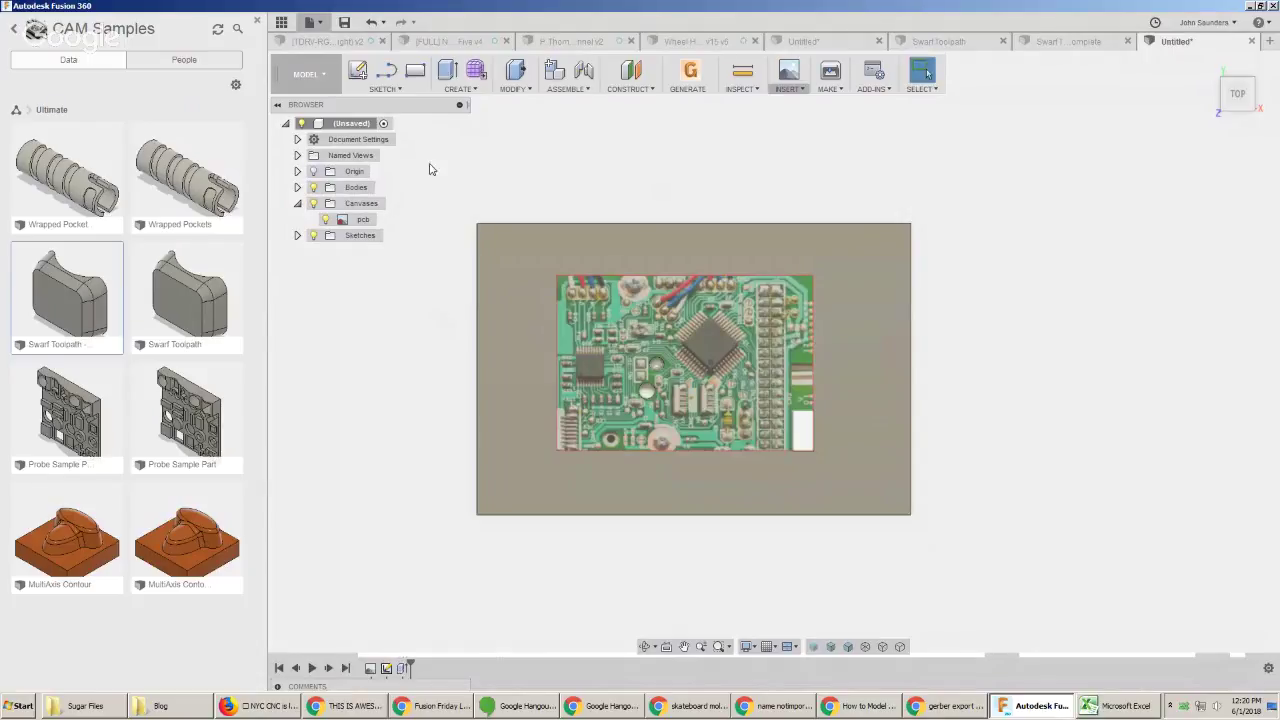
click(309, 74)
click(308, 246)
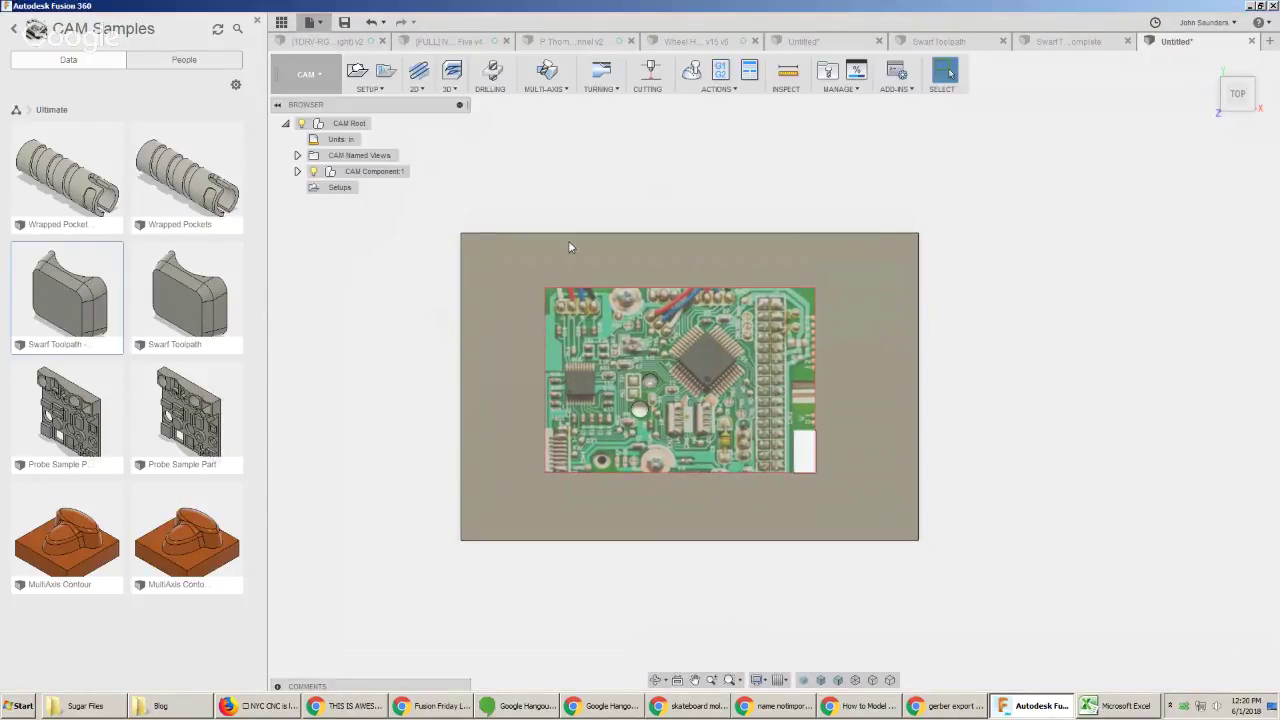
click(354, 189)
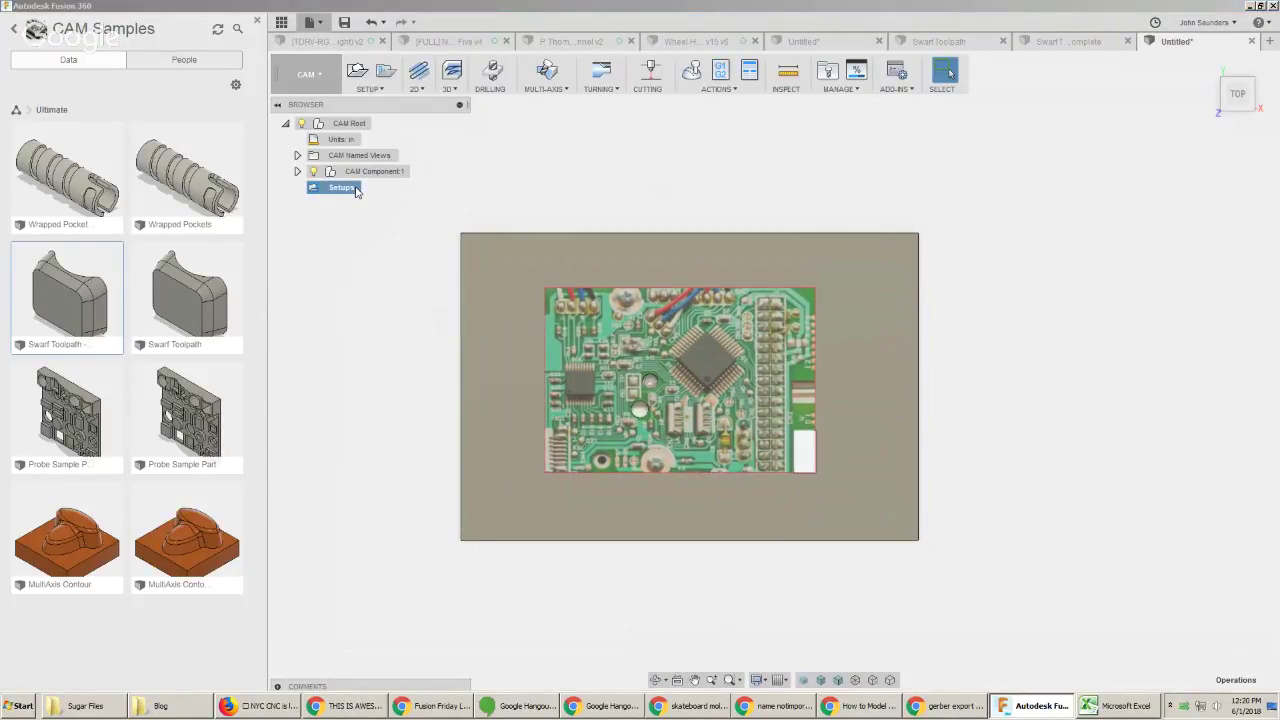
click(360, 74)
drag(1057, 86, 1052, 122)
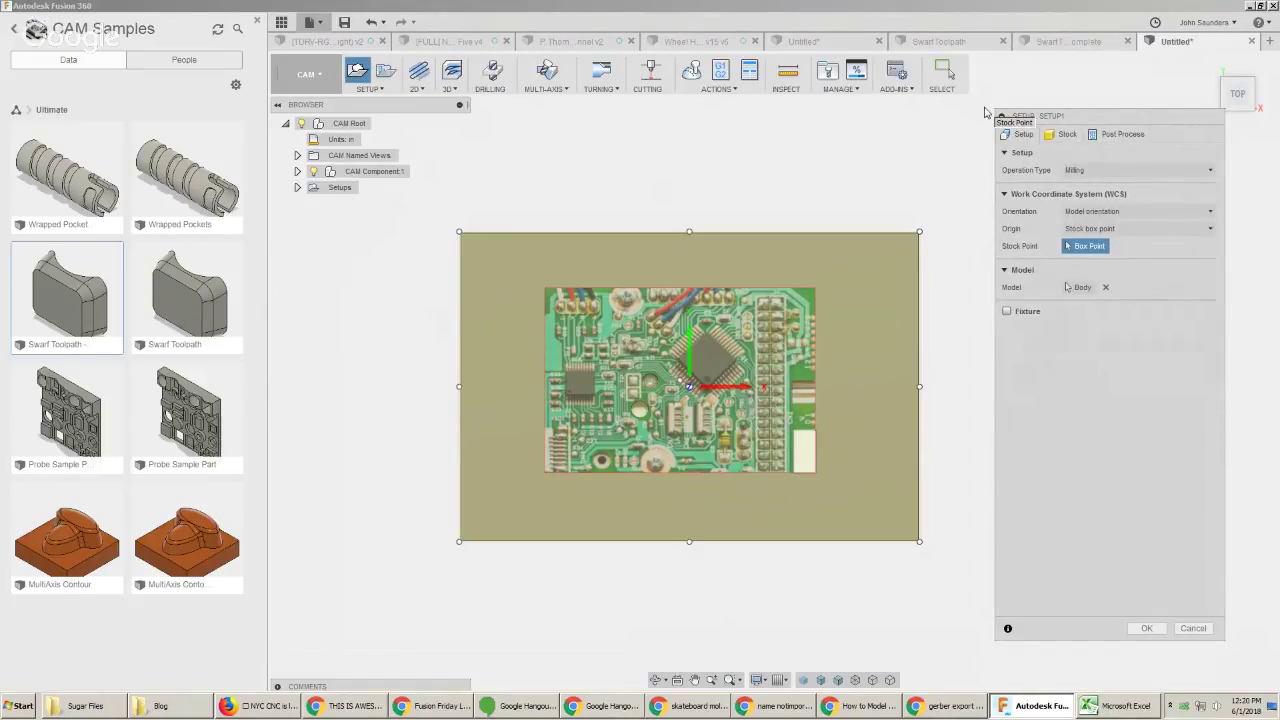
key(Escape)
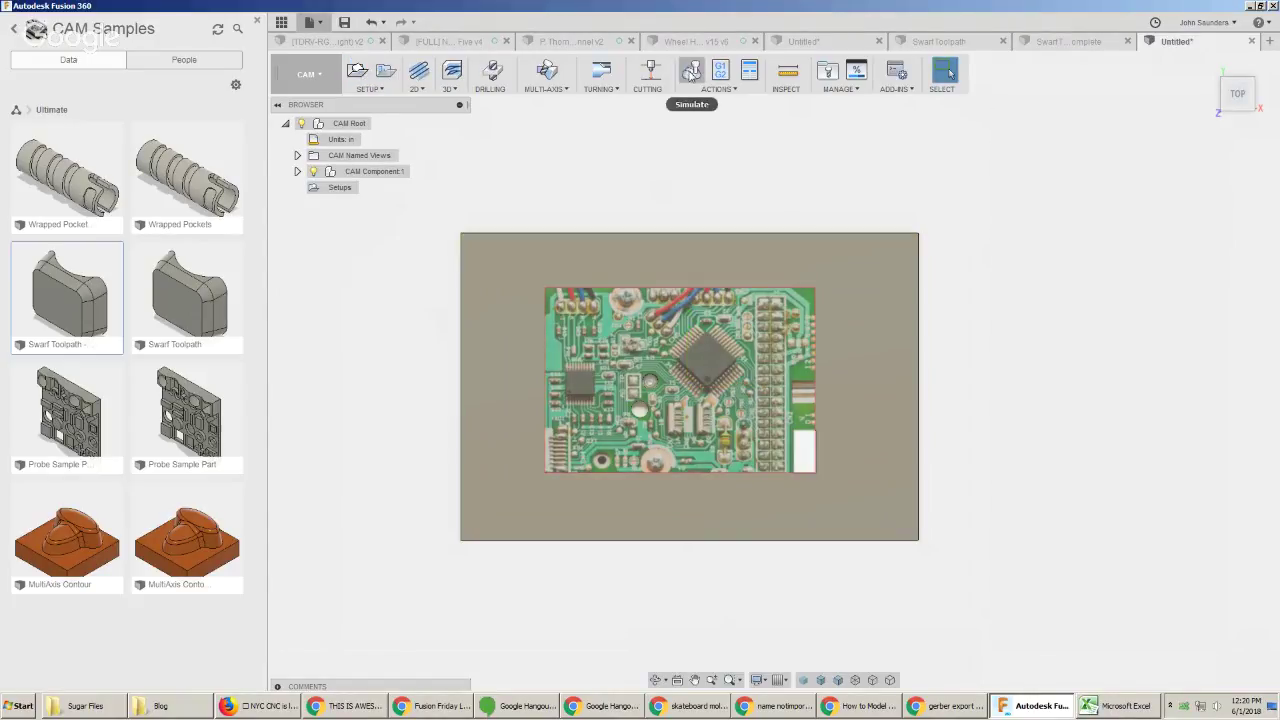
In the Swarf Toolpath – Complete document, select Swarf1 and start its simulation
click(1062, 44)
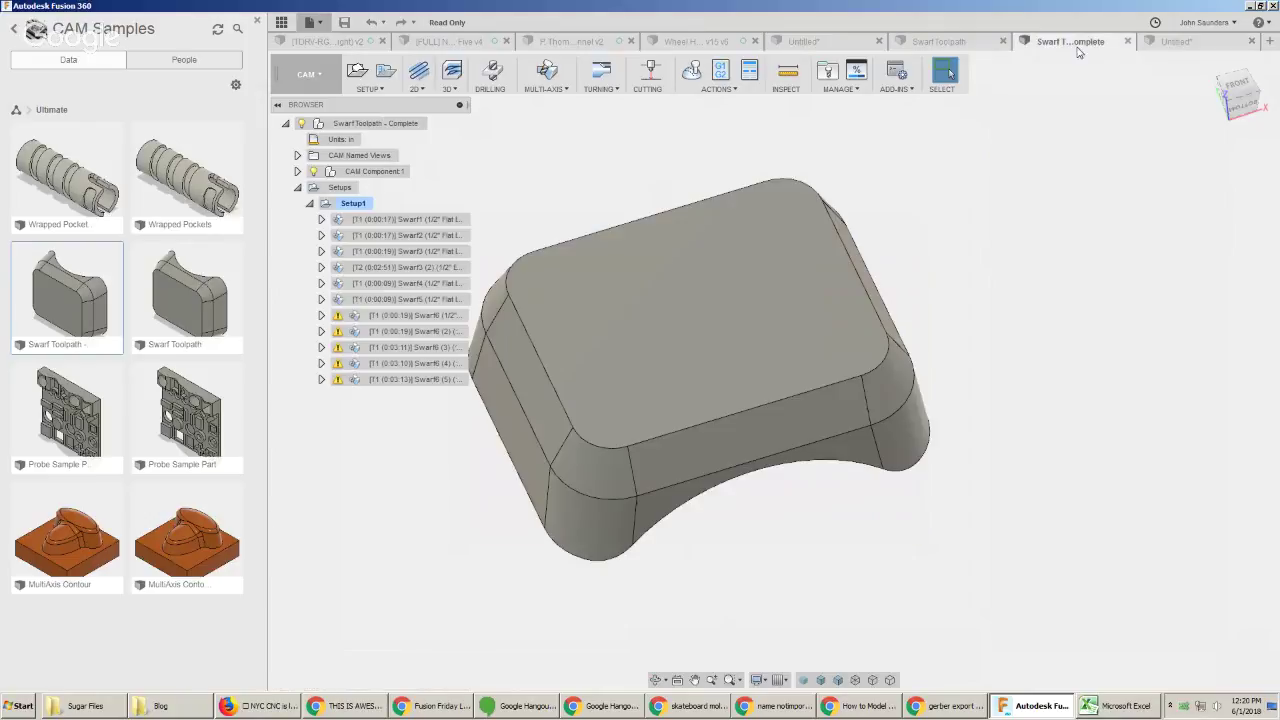
click(690, 72)
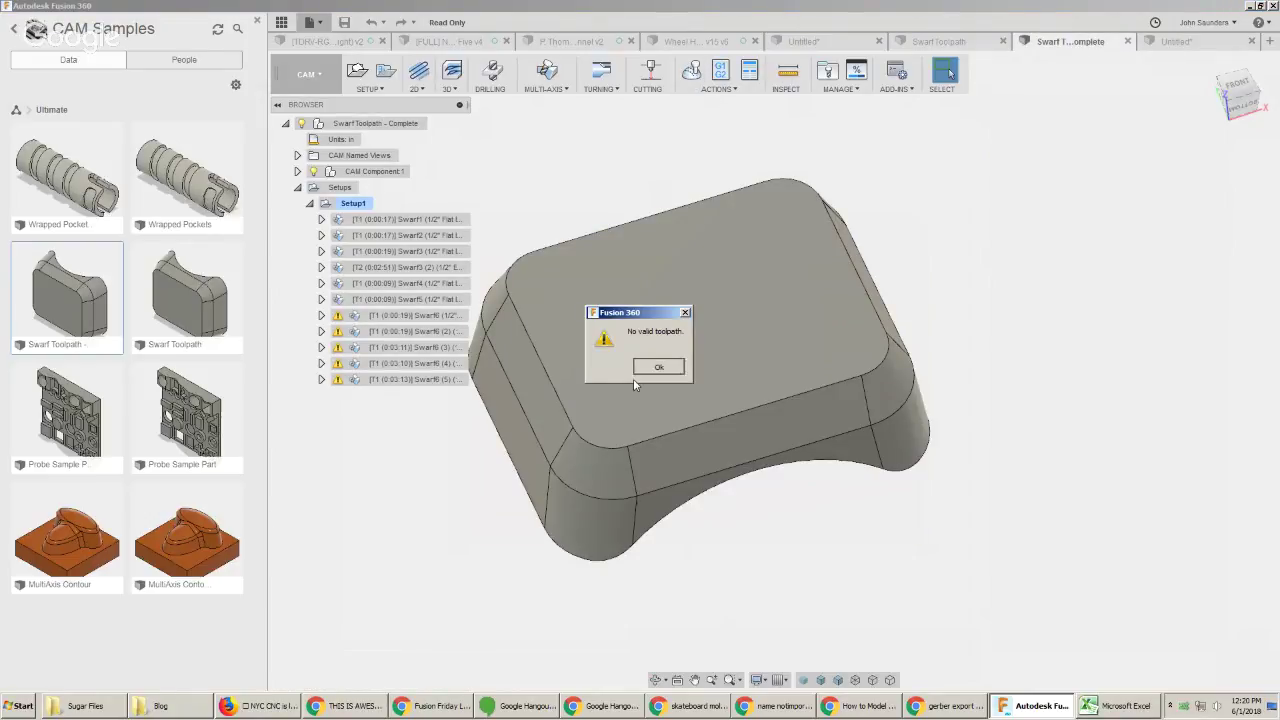
click(658, 366)
click(405, 219)
click(692, 70)
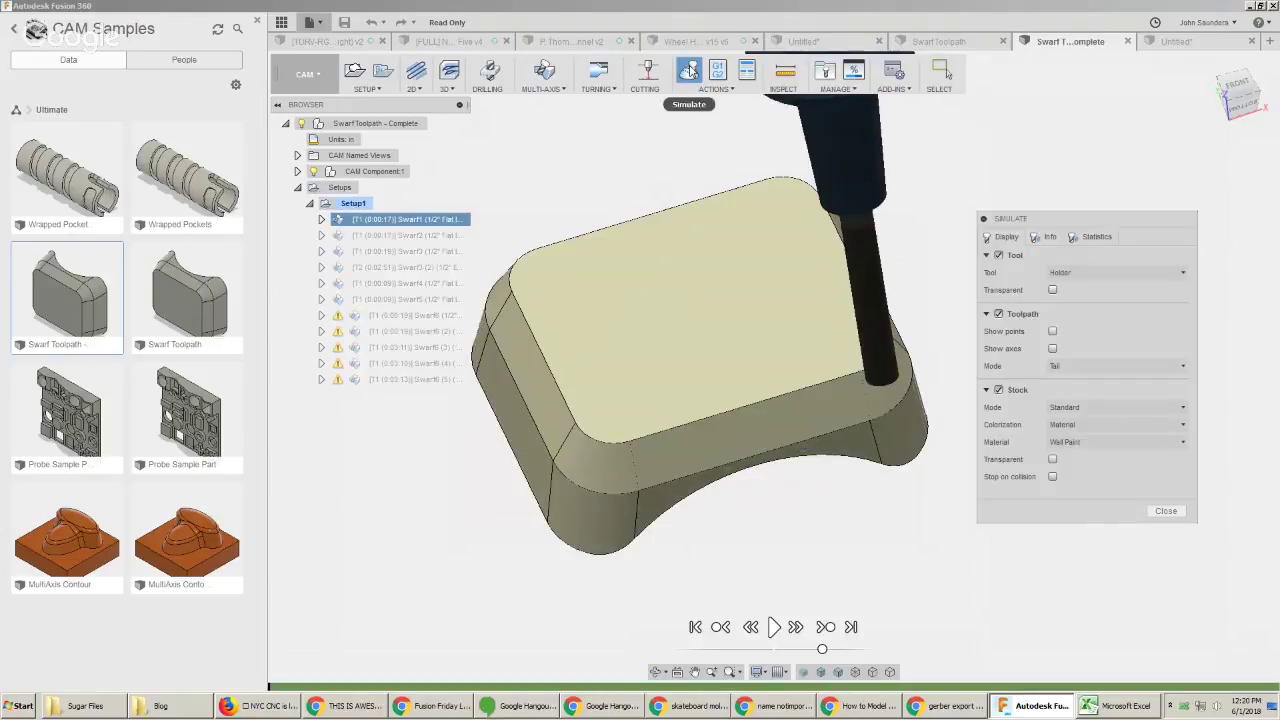
Toggle the stock visibility and review the mode and material options, keeping Wall Paint
click(999, 390)
click(1060, 366)
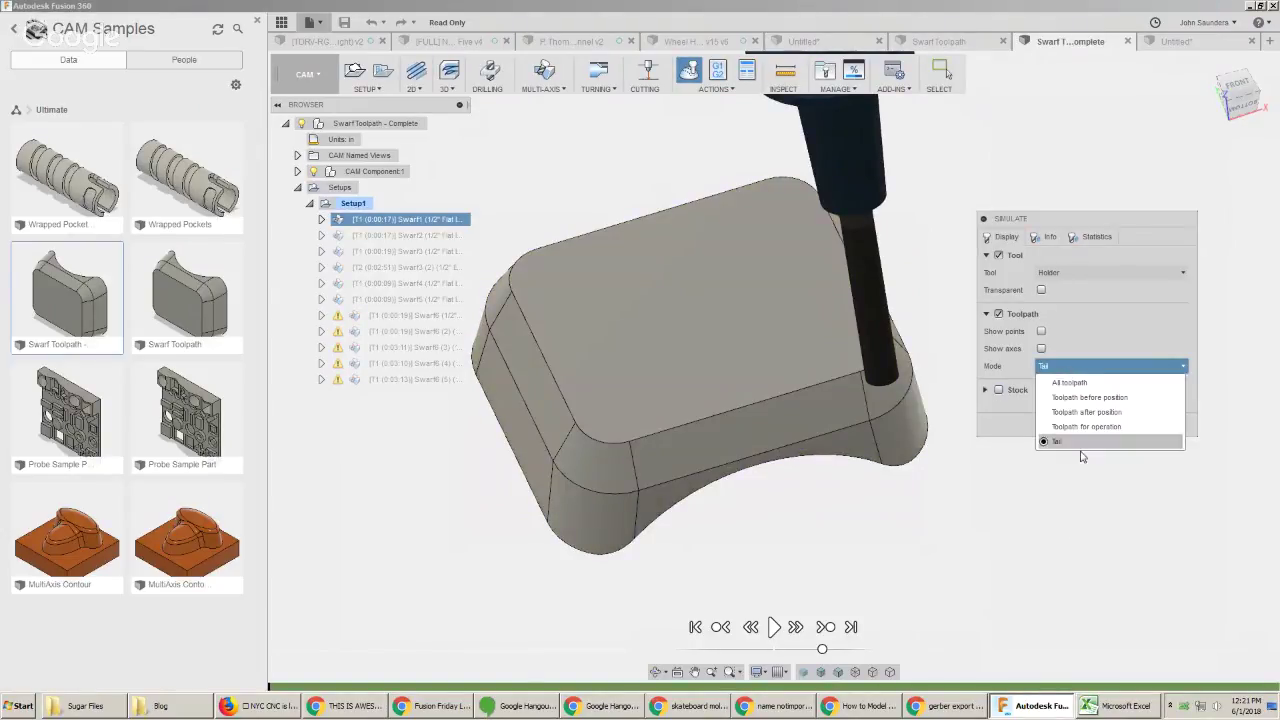
click(1080, 448)
click(1000, 390)
click(1094, 442)
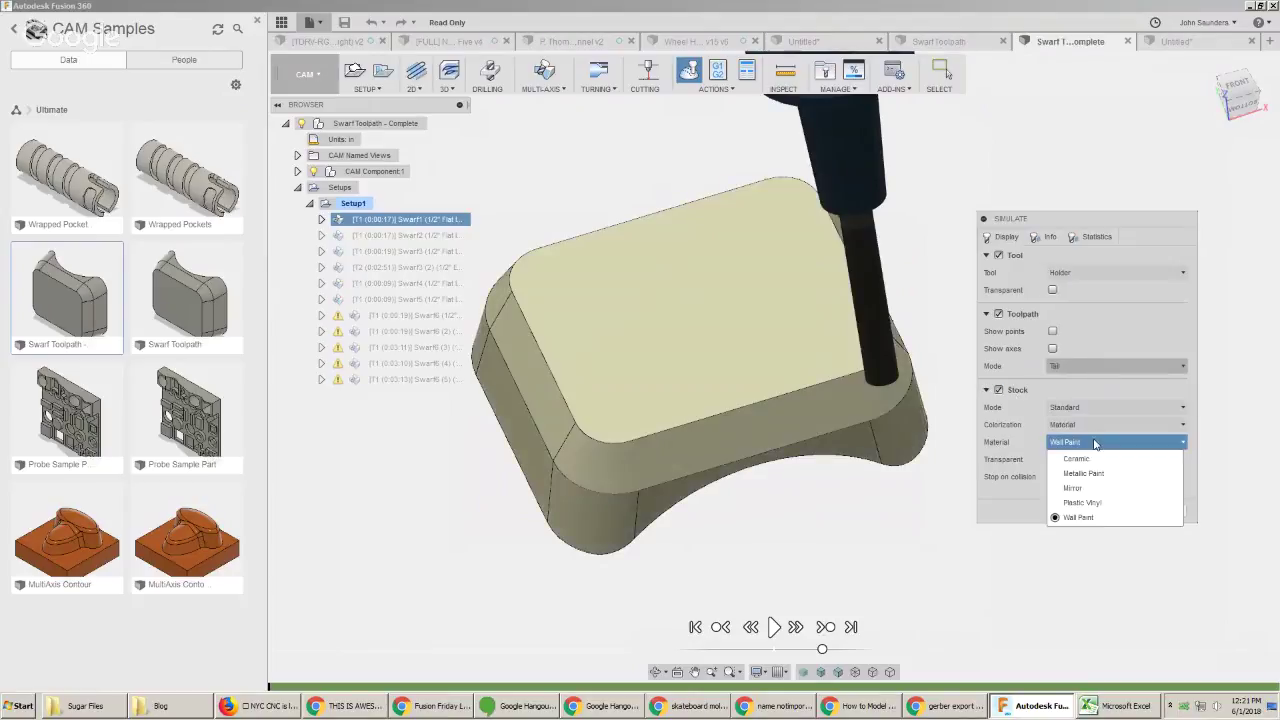
click(1078, 516)
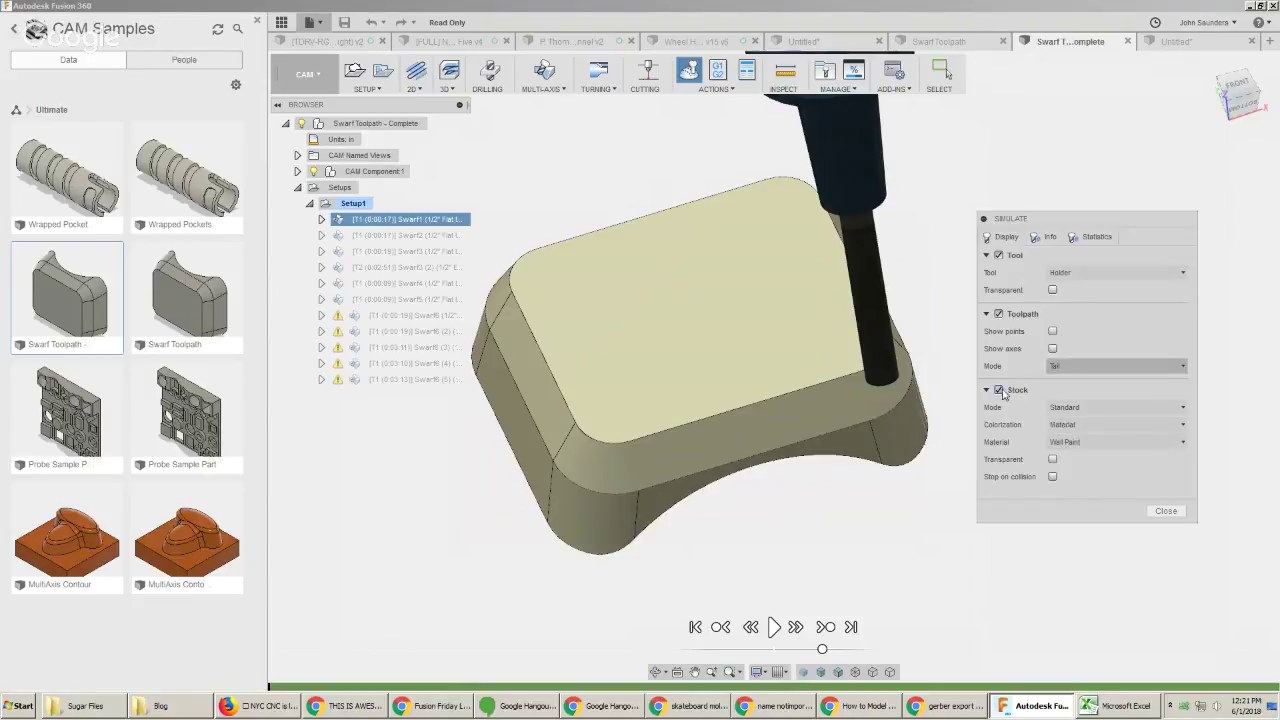
click(1078, 392)
click(1078, 392)
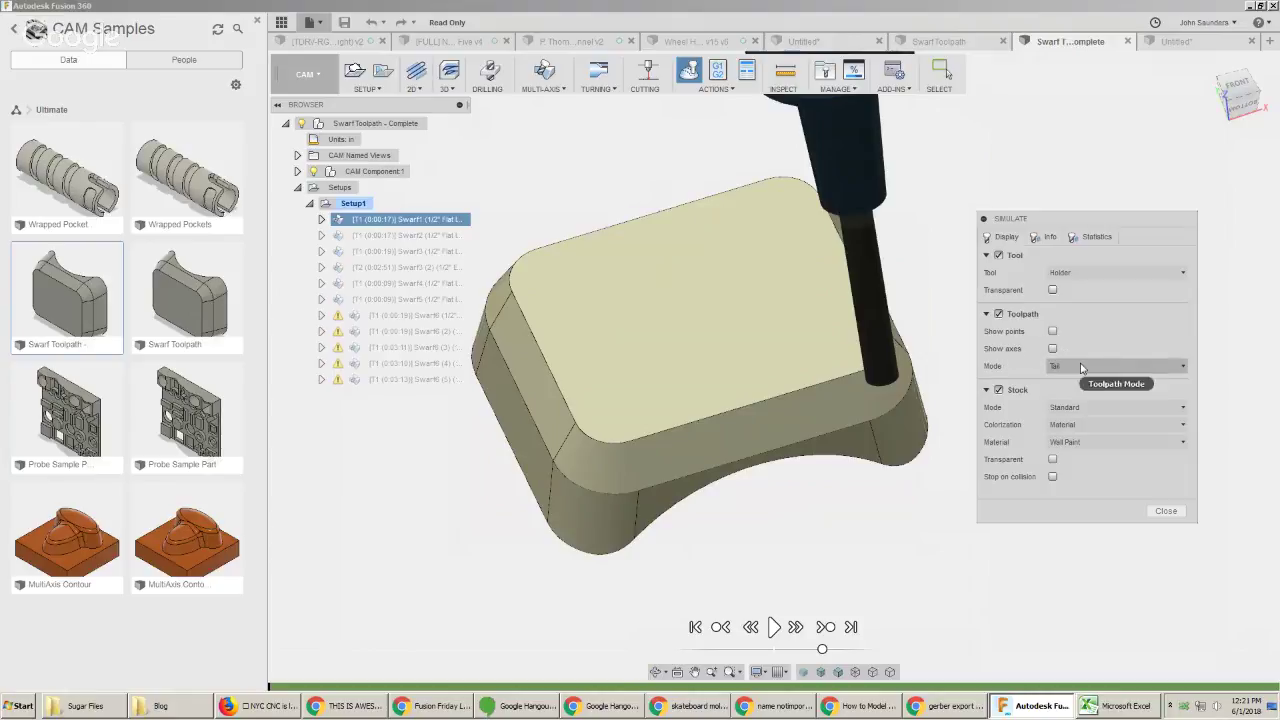
click(990, 389)
Show the whole toolpath with points, inspect it, then revert the display mode to Tail
click(1055, 370)
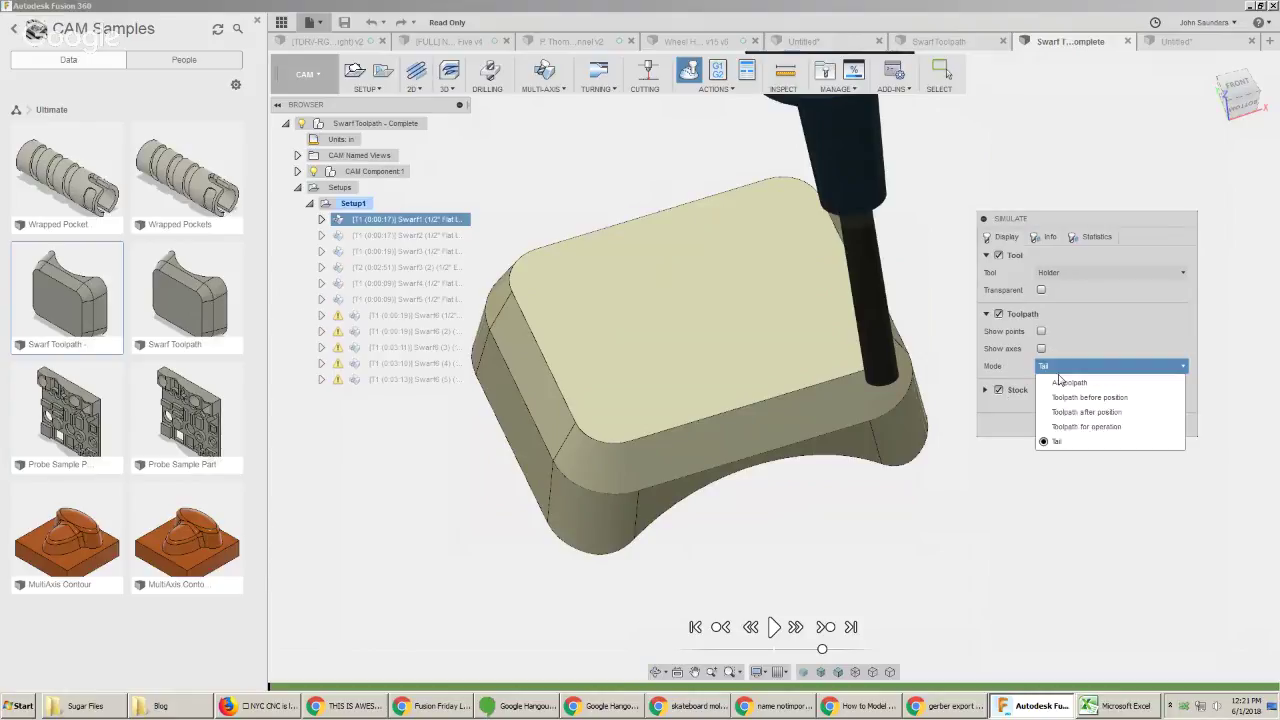
click(1086, 426)
click(1041, 331)
shift+middle_drag(751, 349, 770, 339)
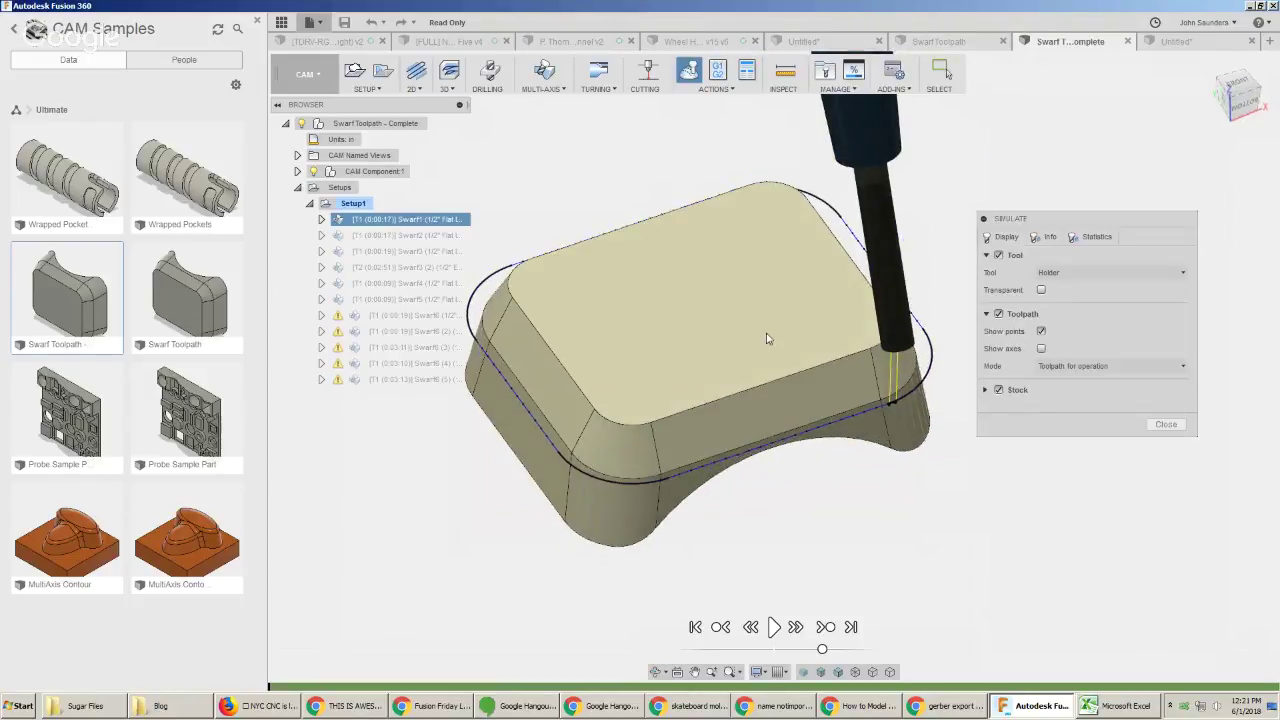
middle_drag(685, 305, 820, 337)
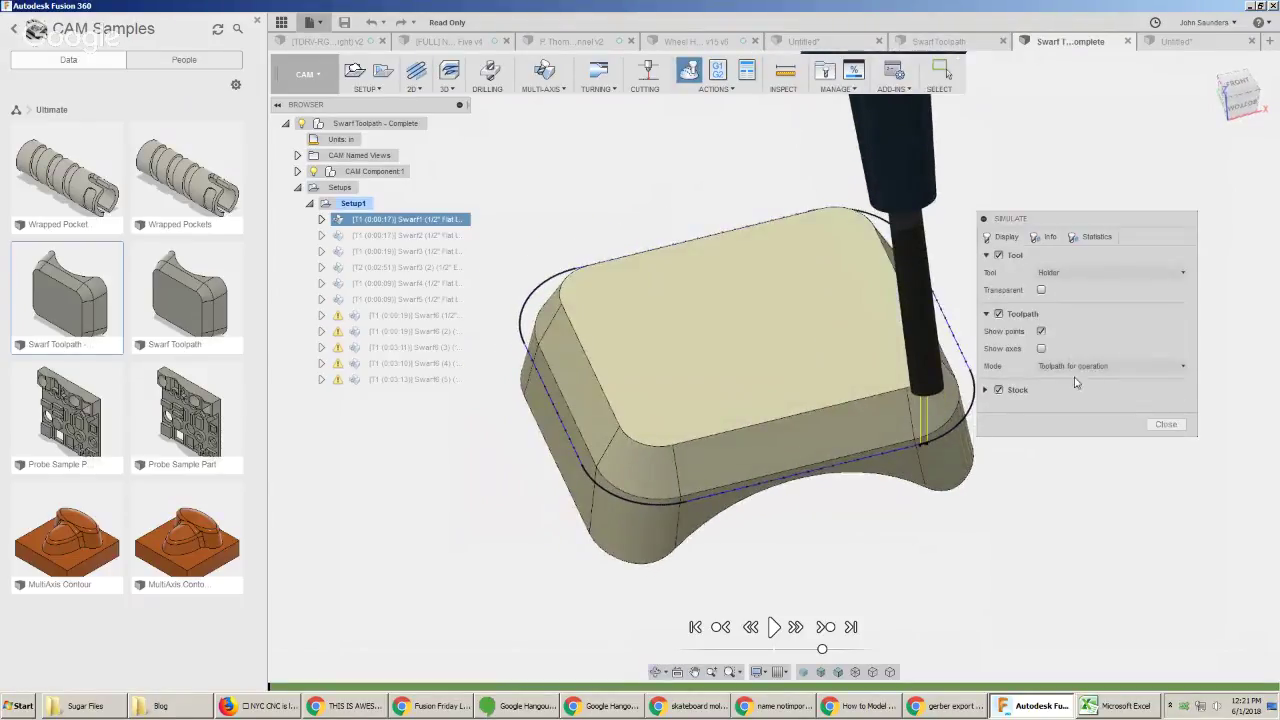
click(1041, 331)
click(1060, 367)
click(1075, 443)
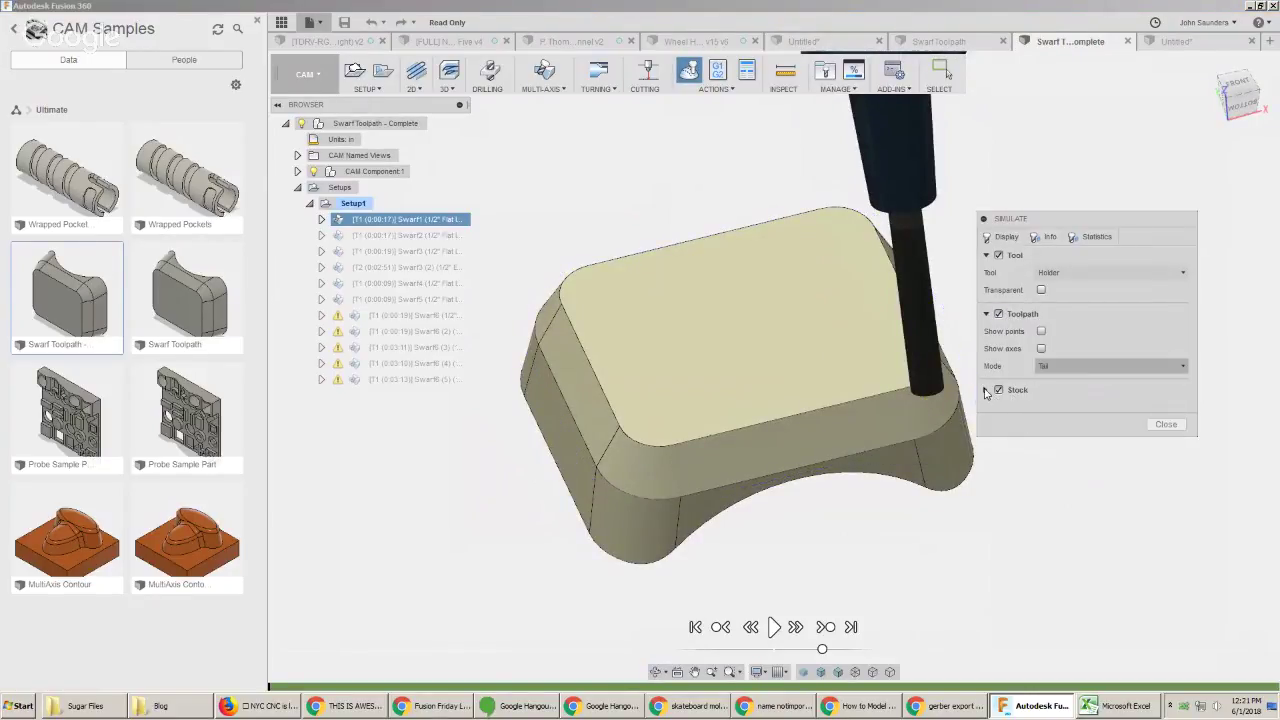
Recheck the stock options keeping Wall Paint, orbit the part, then close the simulation
click(986, 390)
click(998, 390)
click(998, 390)
click(1115, 442)
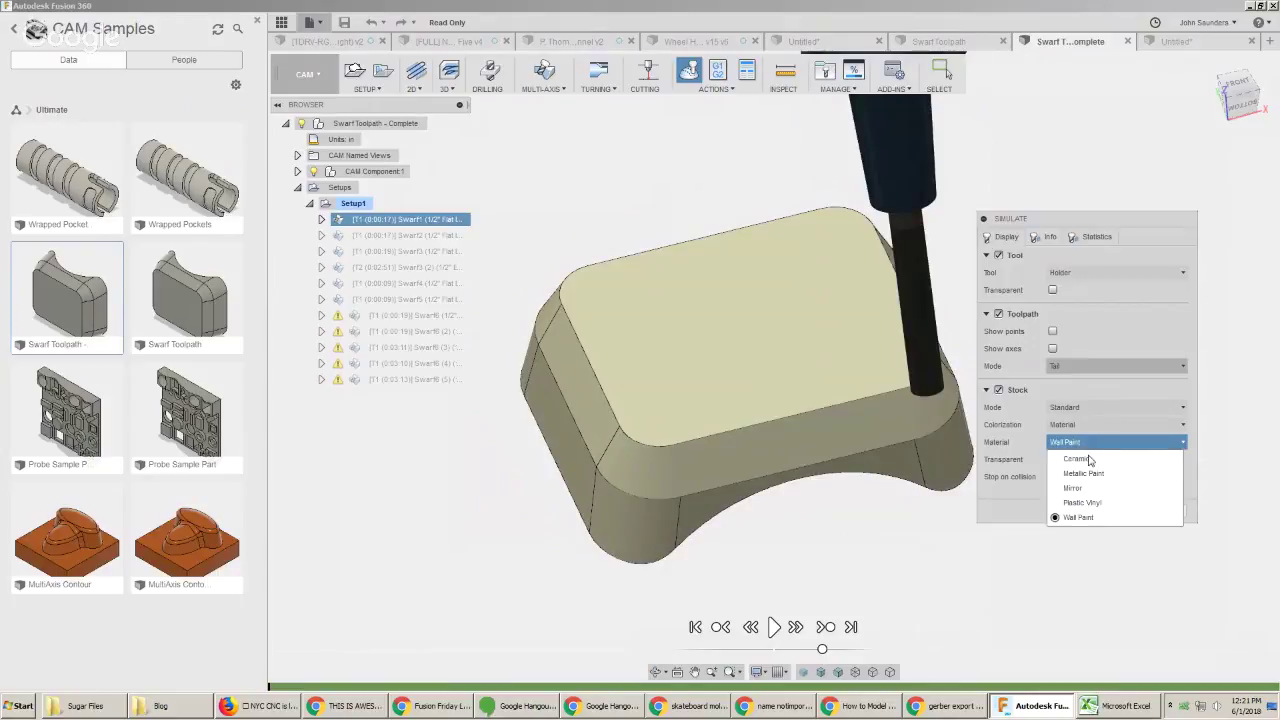
click(1098, 518)
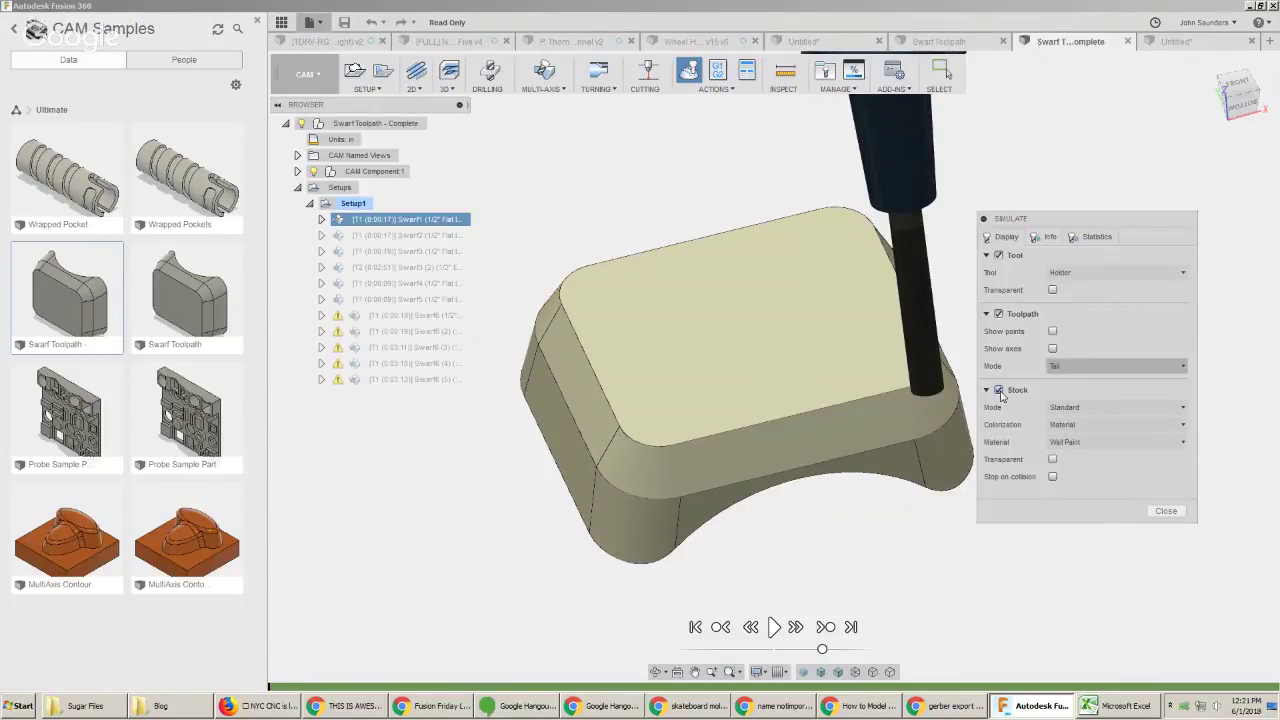
shift+middle_drag(1003, 397, 1022, 425)
shift+middle_drag(853, 379, 800, 430)
key(alt+Tab)
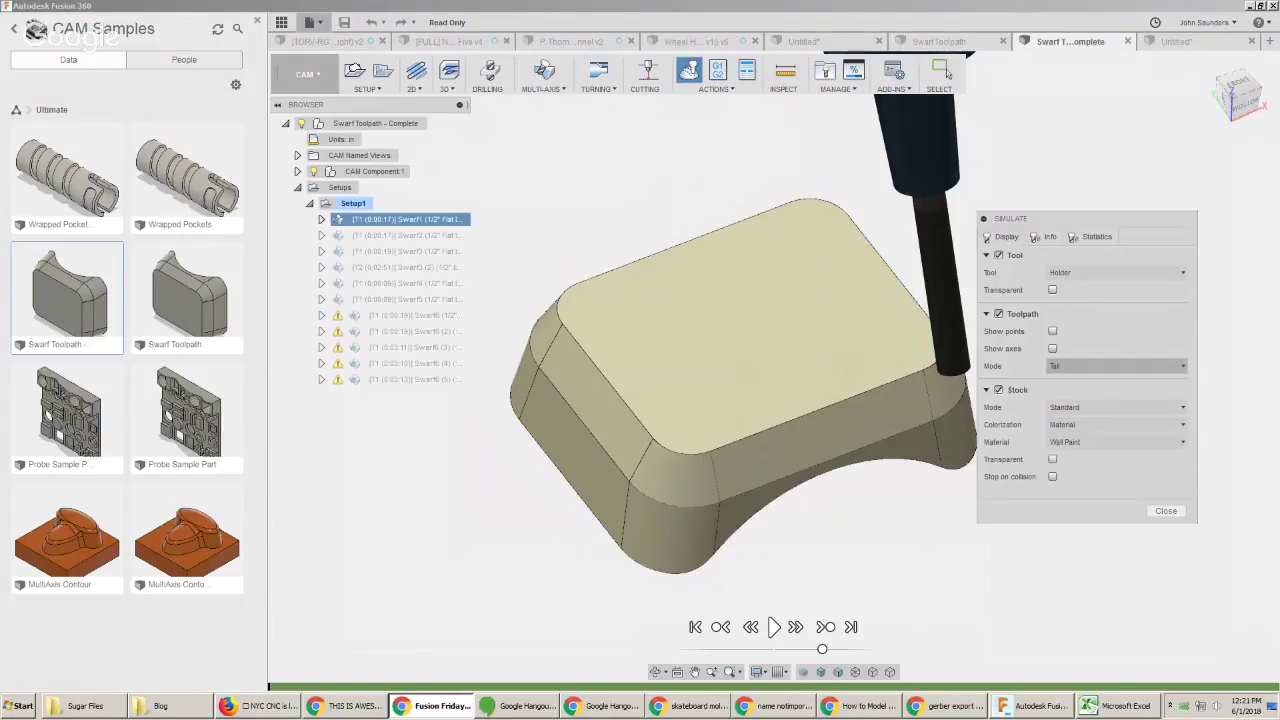
click(643, 171)
key(Escape)
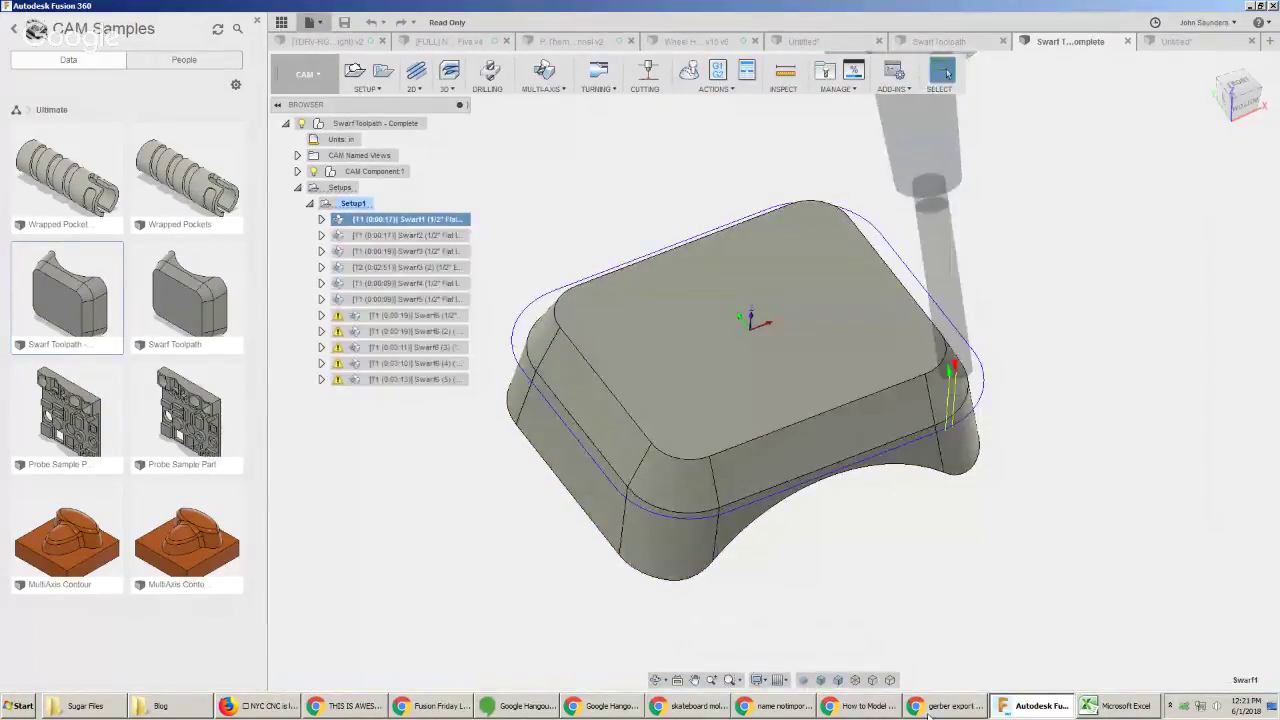
Open cam.autodesk.com in a new Chrome tab to reach the Post Library
click(930, 712)
key(ctrl+t)
text(cam)
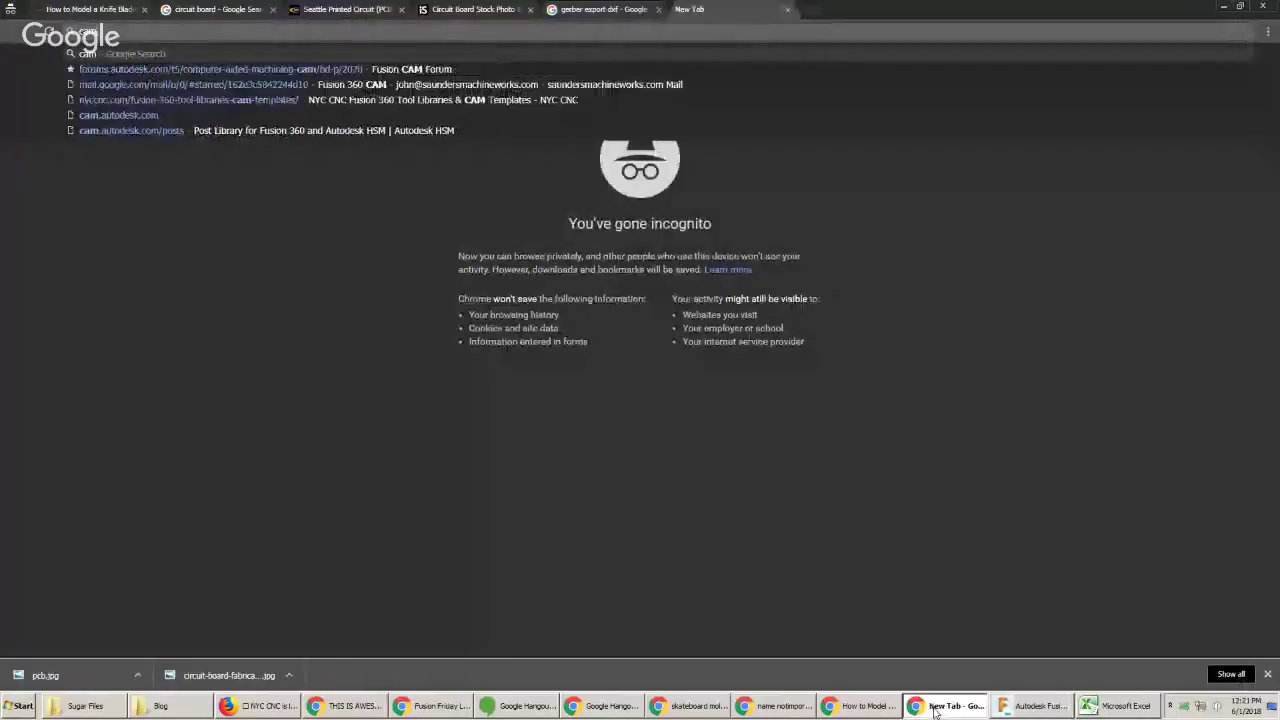
text(.autodesk.co)
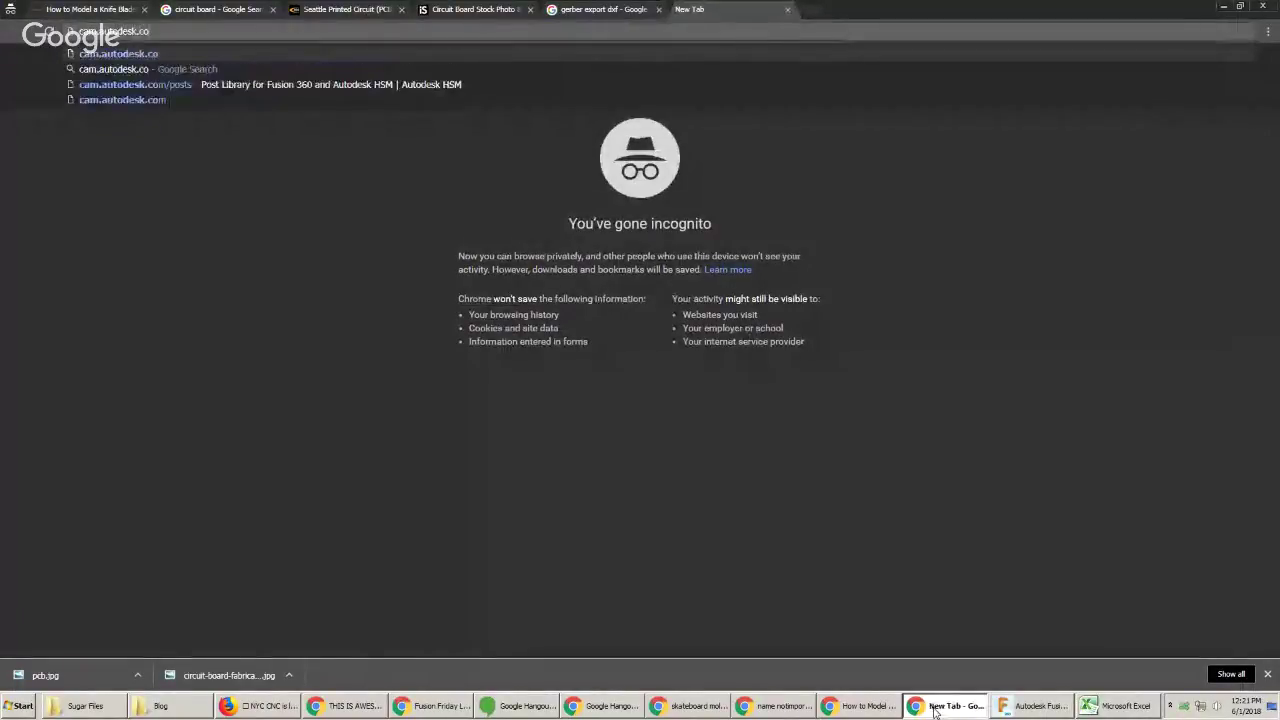
text(m)
key(Return)
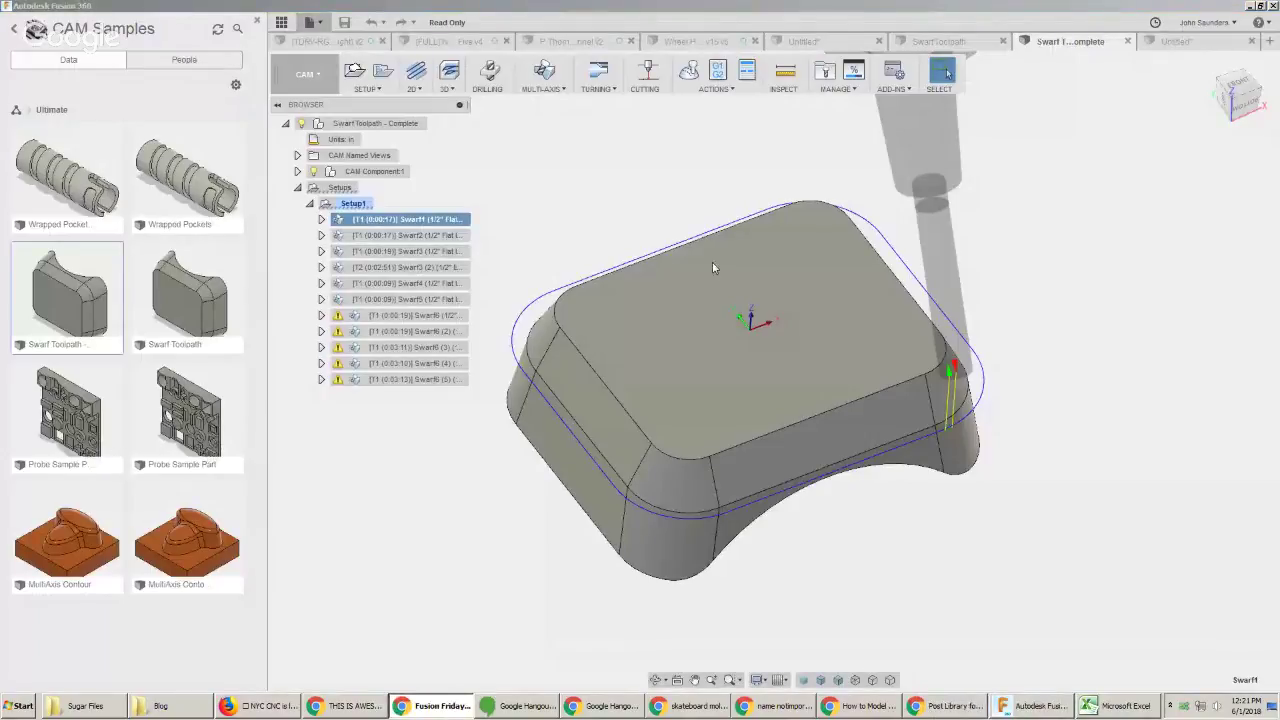
key(alt+Tab)
click(950, 706)
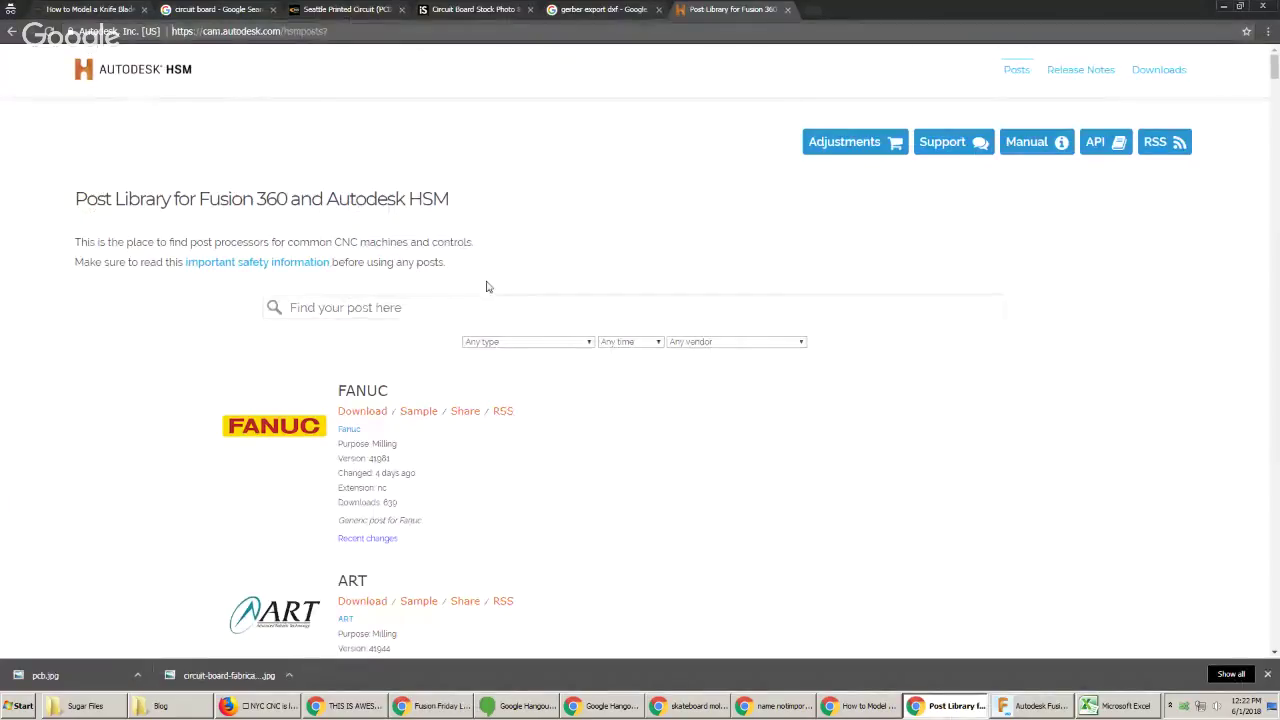
Search the post library for 'multi' to list the MultiCam ISO and HPGL posts
click(513, 343)
click(517, 350)
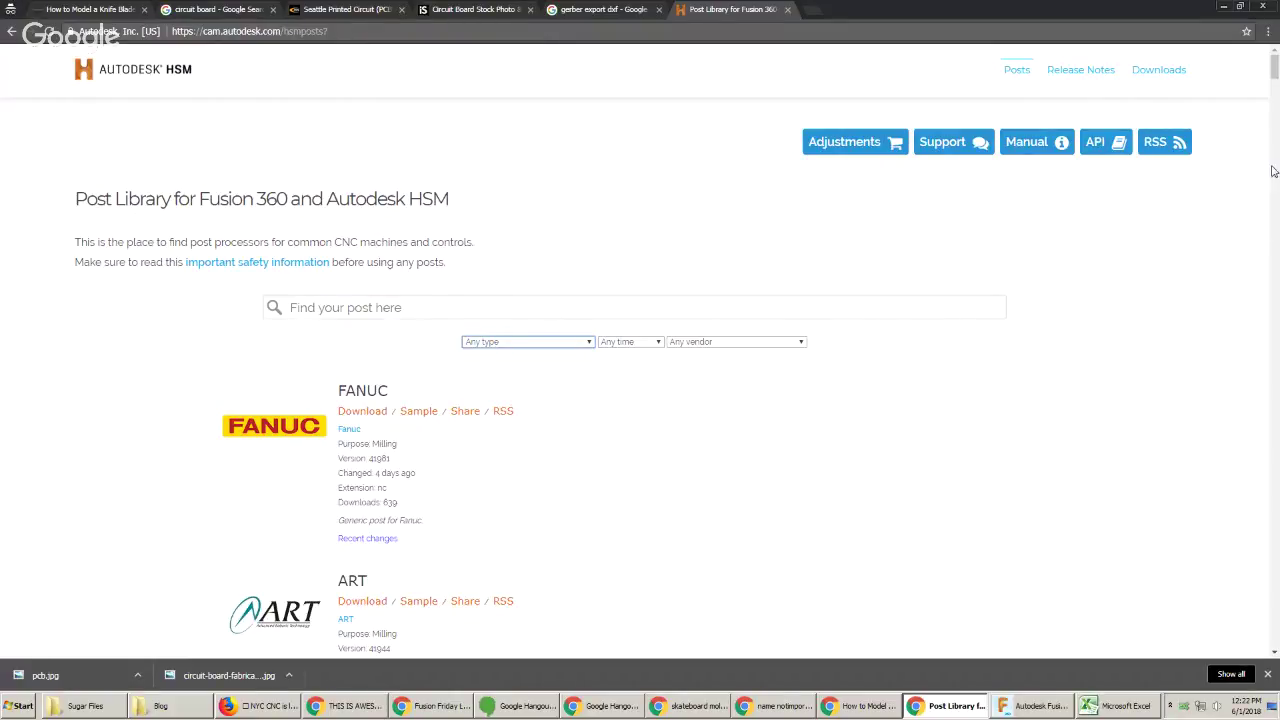
drag(1276, 84, 1274, 150)
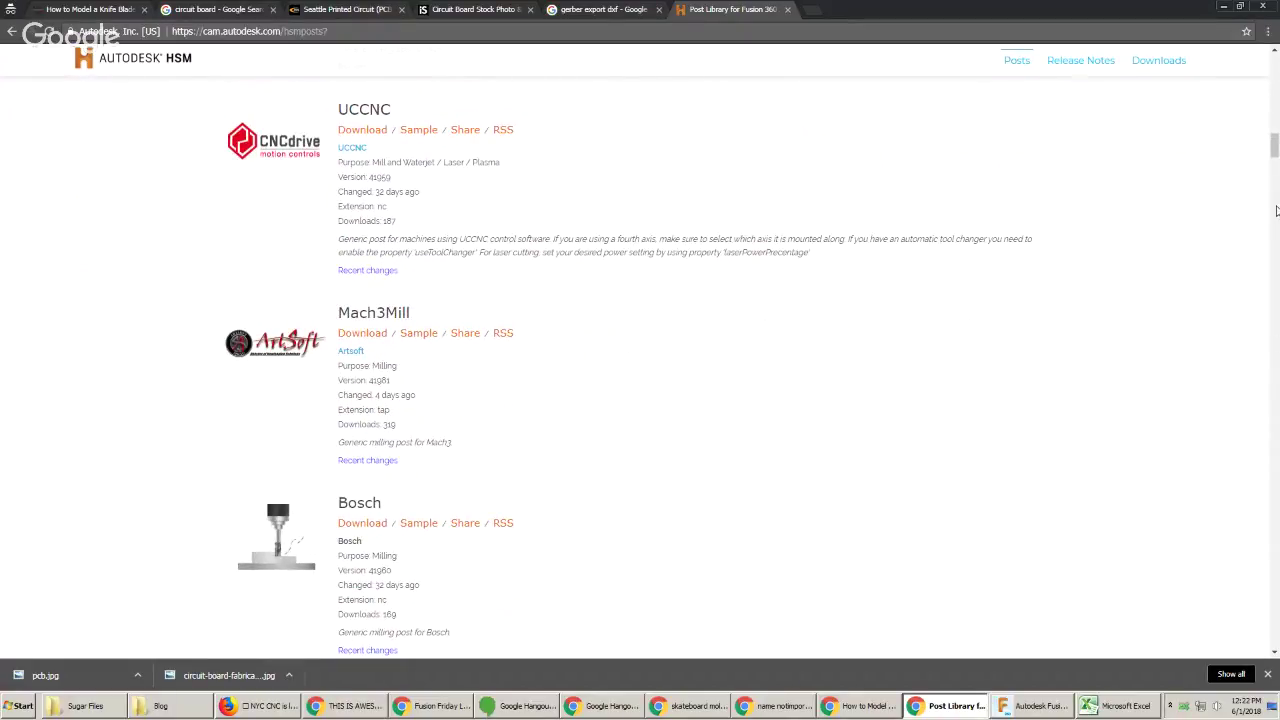
scroll(1276, 210, down, 9)
key(ctrl+f)
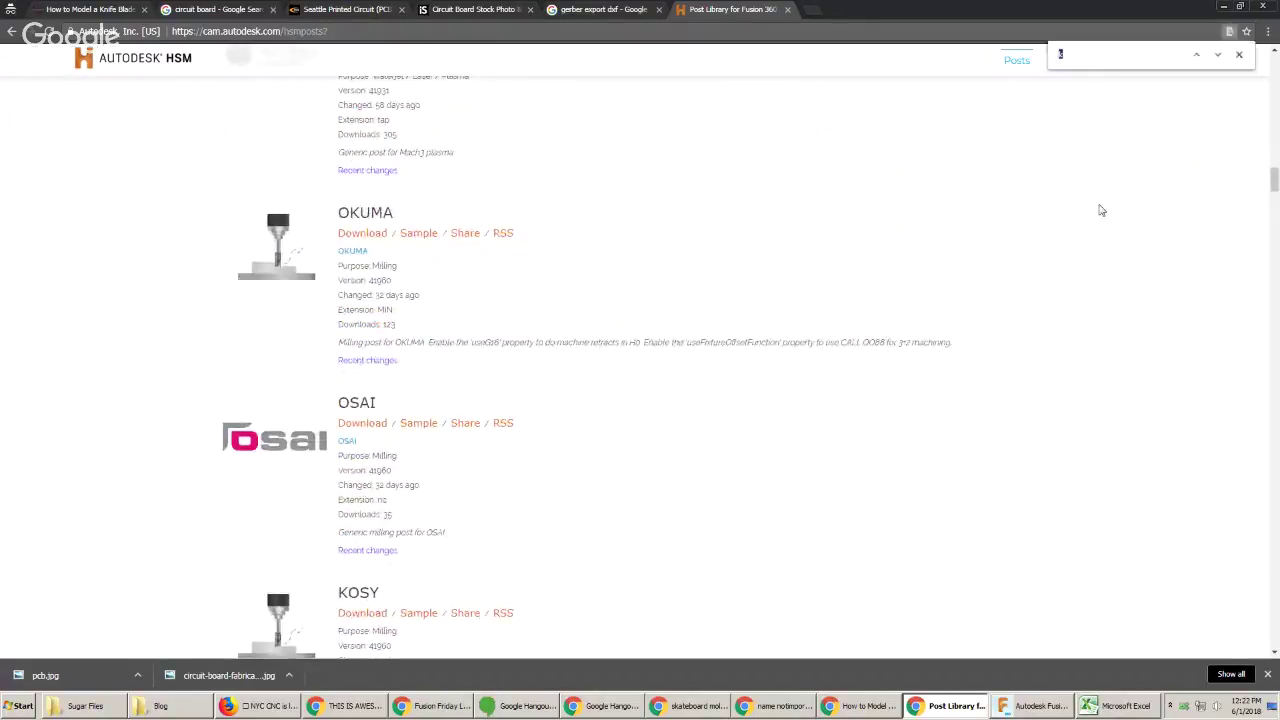
text(mul)
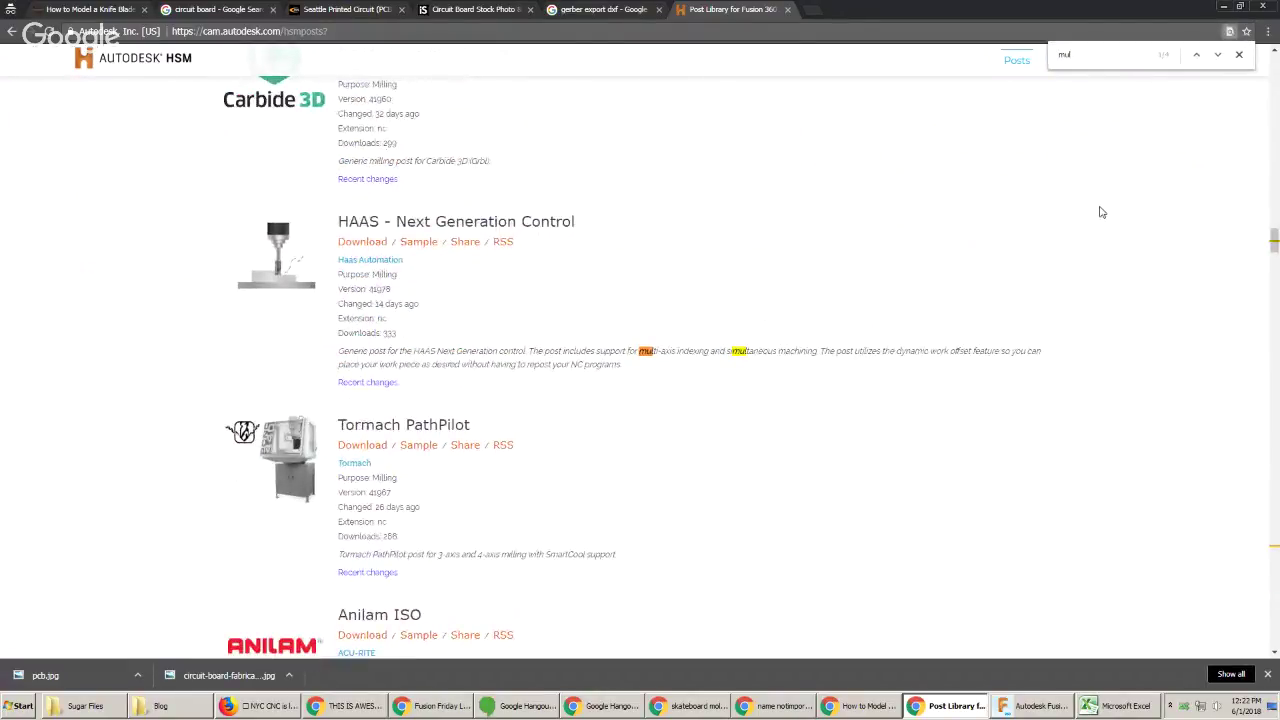
scroll(1102, 212, up, 15)
click(632, 306)
text(mu)
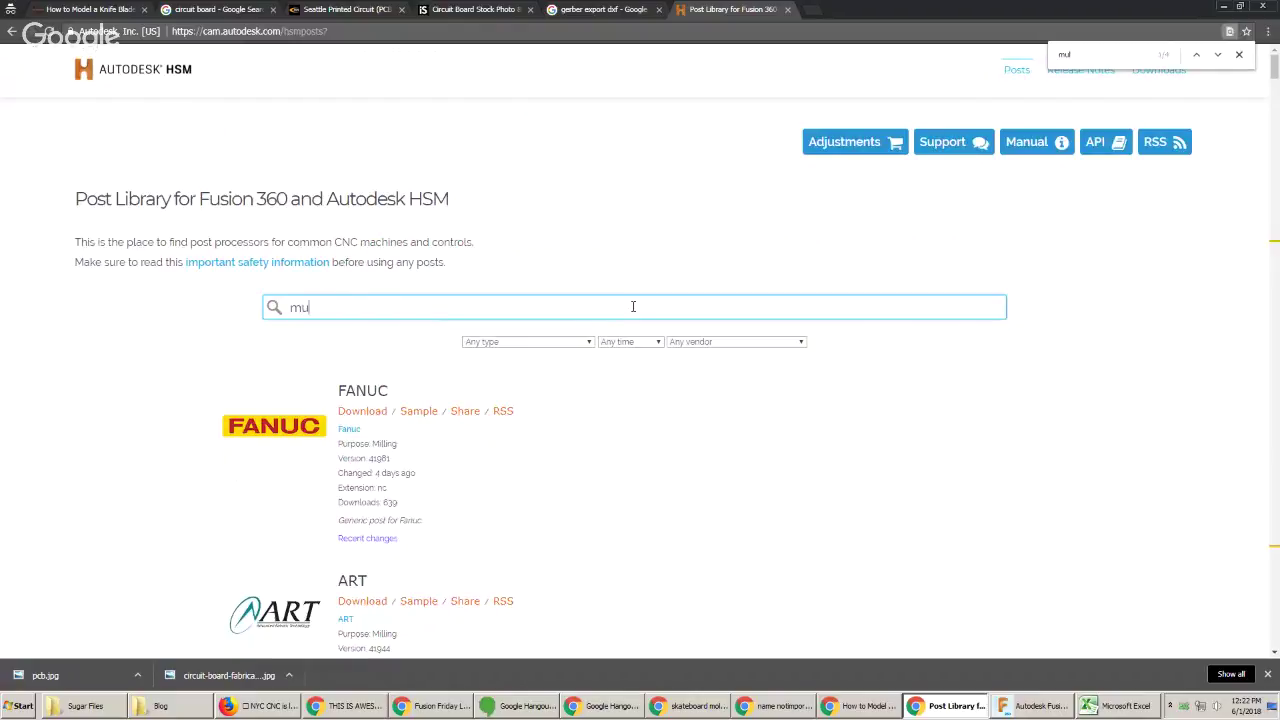
text(lit)
text(i)
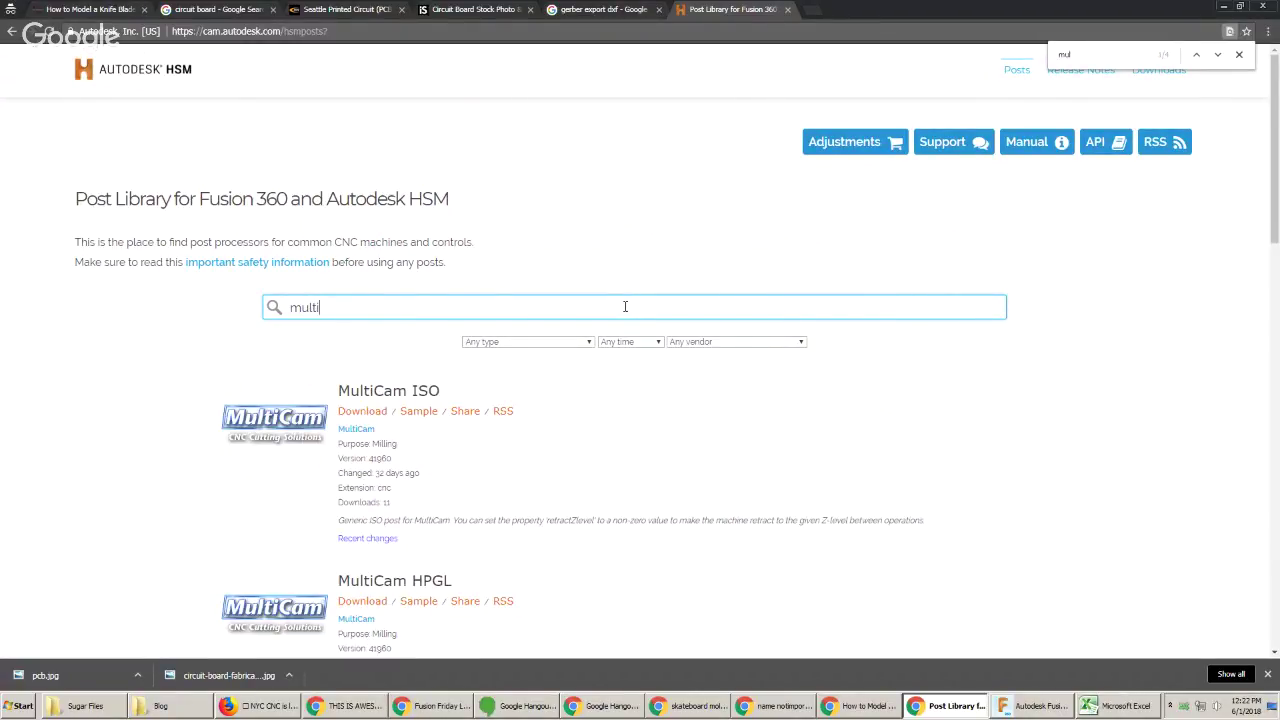
scroll(588, 385, down, 2)
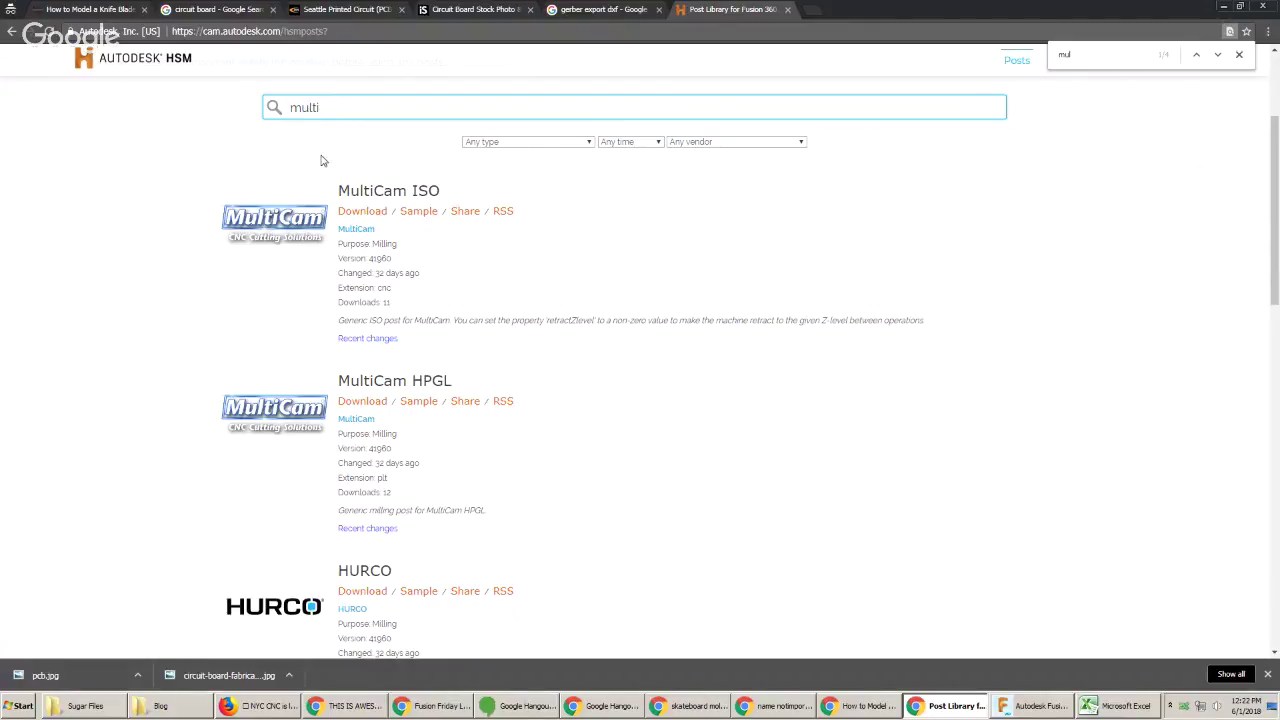
key(alt+Tab)
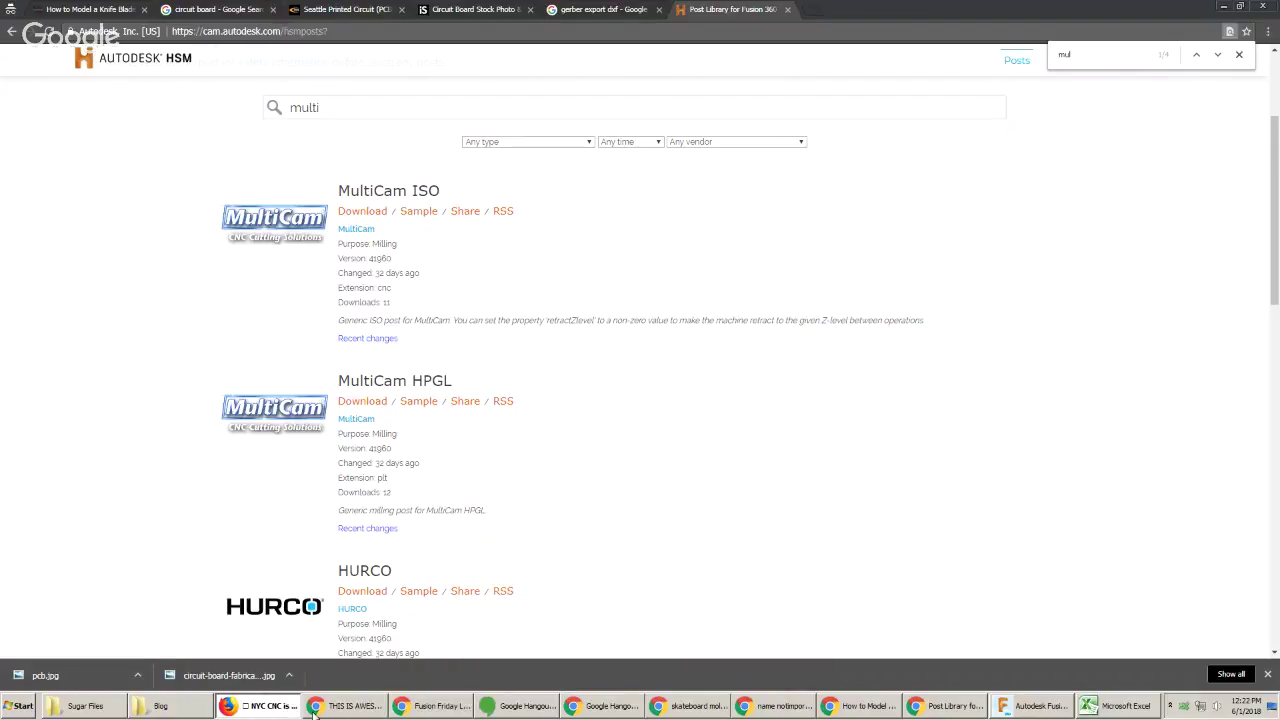
click(423, 710)
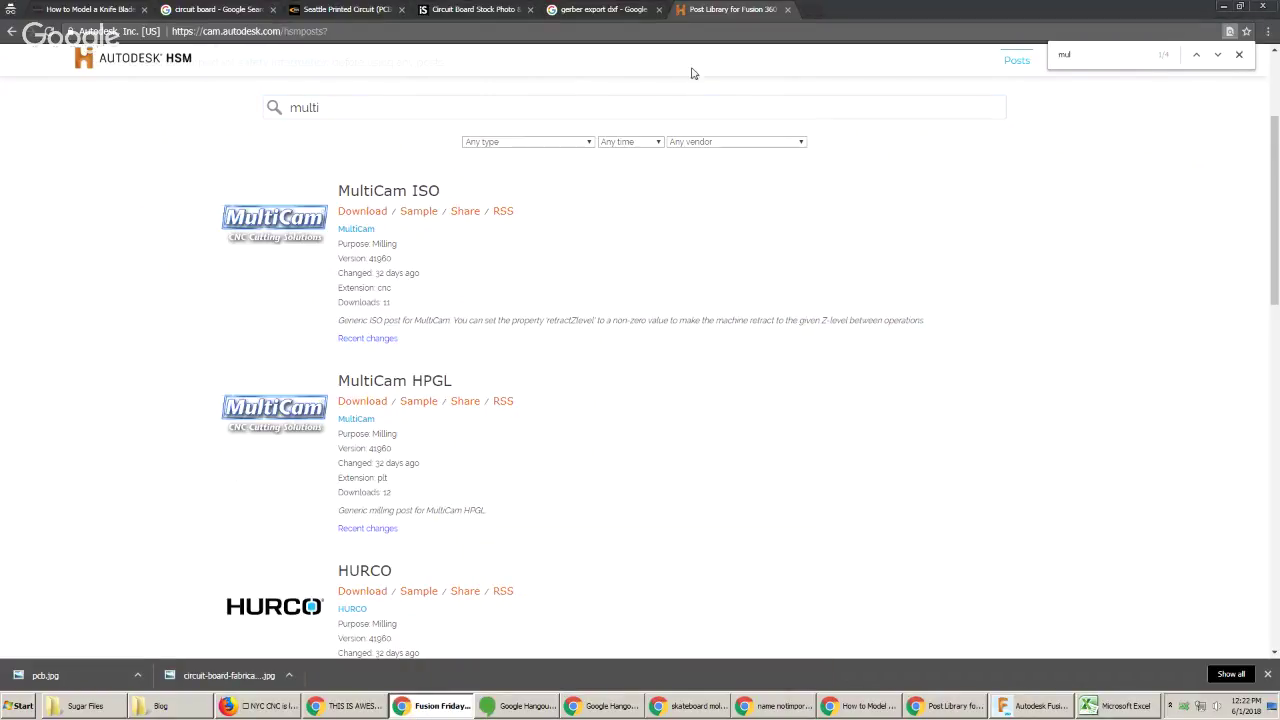
Open NYC CNC's Fusion 360 Sheet Metal page from the knife blade tutorial, then return to Fusion 360
click(120, 9)
scroll(628, 428, up, 4)
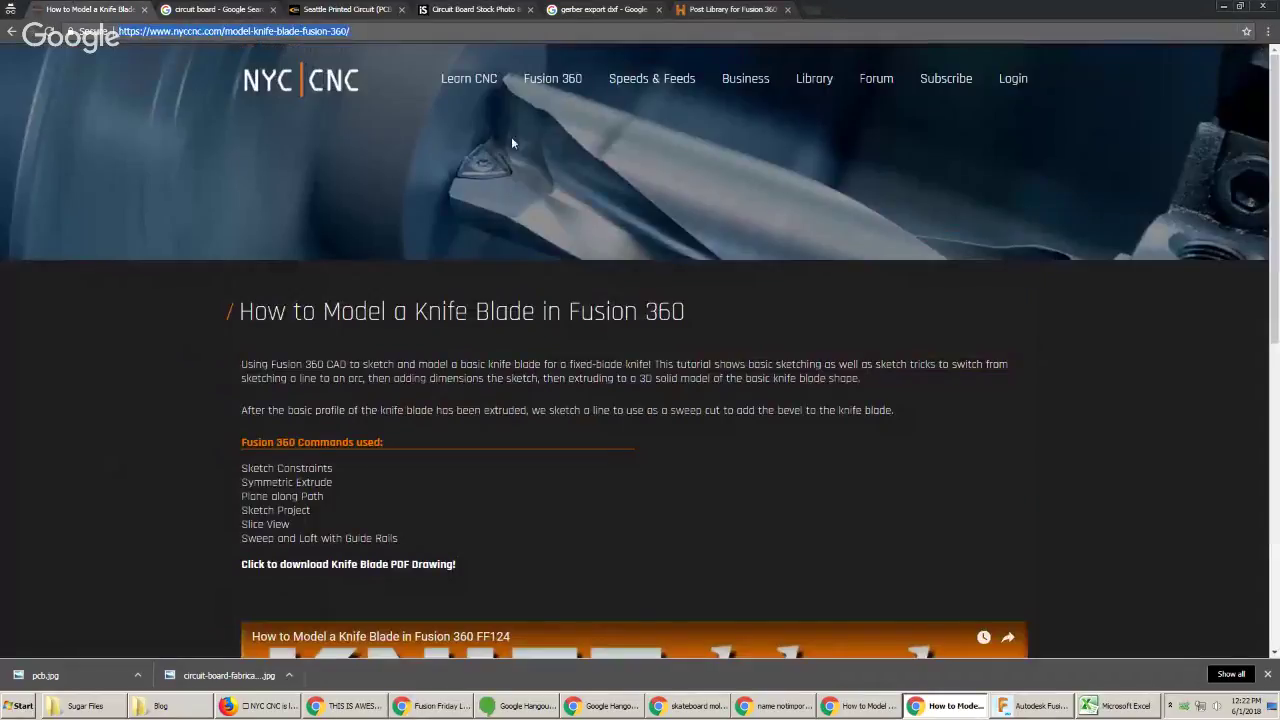
mouse_move(560, 84)
click(571, 322)
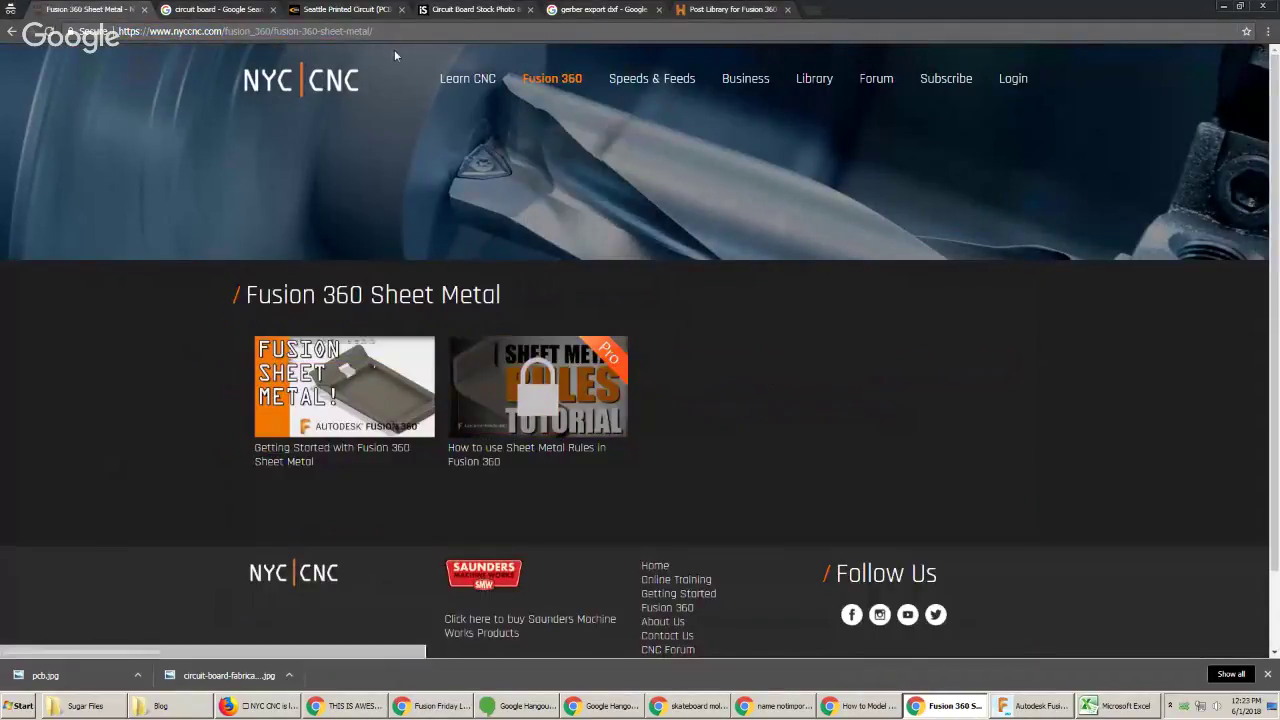
click(432, 706)
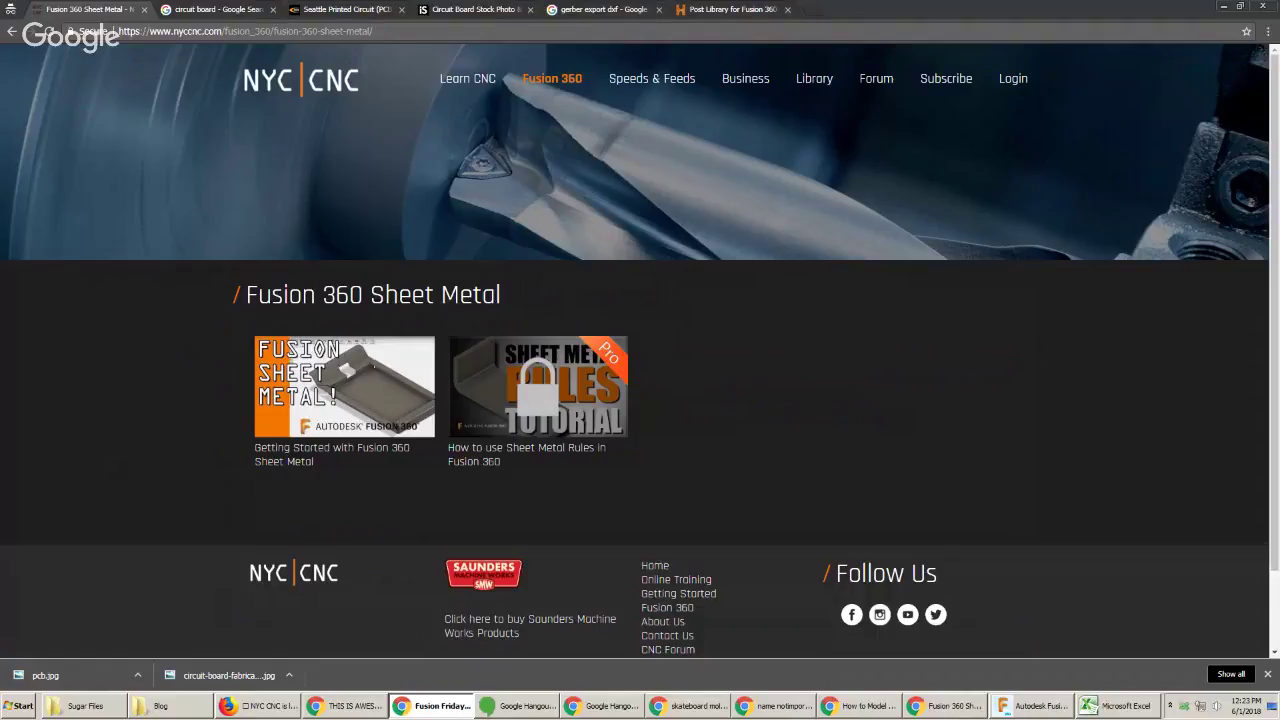
click(1037, 706)
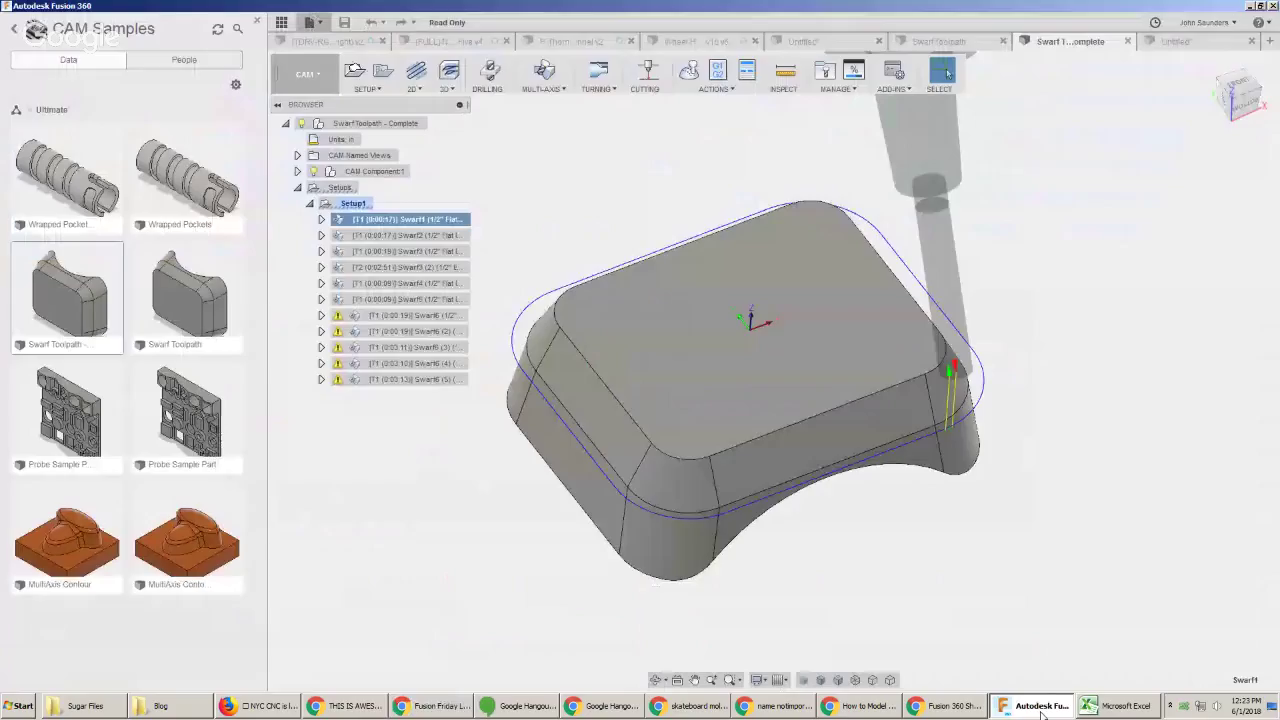
Deselect Swarf1, refresh the Data Panel and search the project data for 'lowe'
key(Escape)
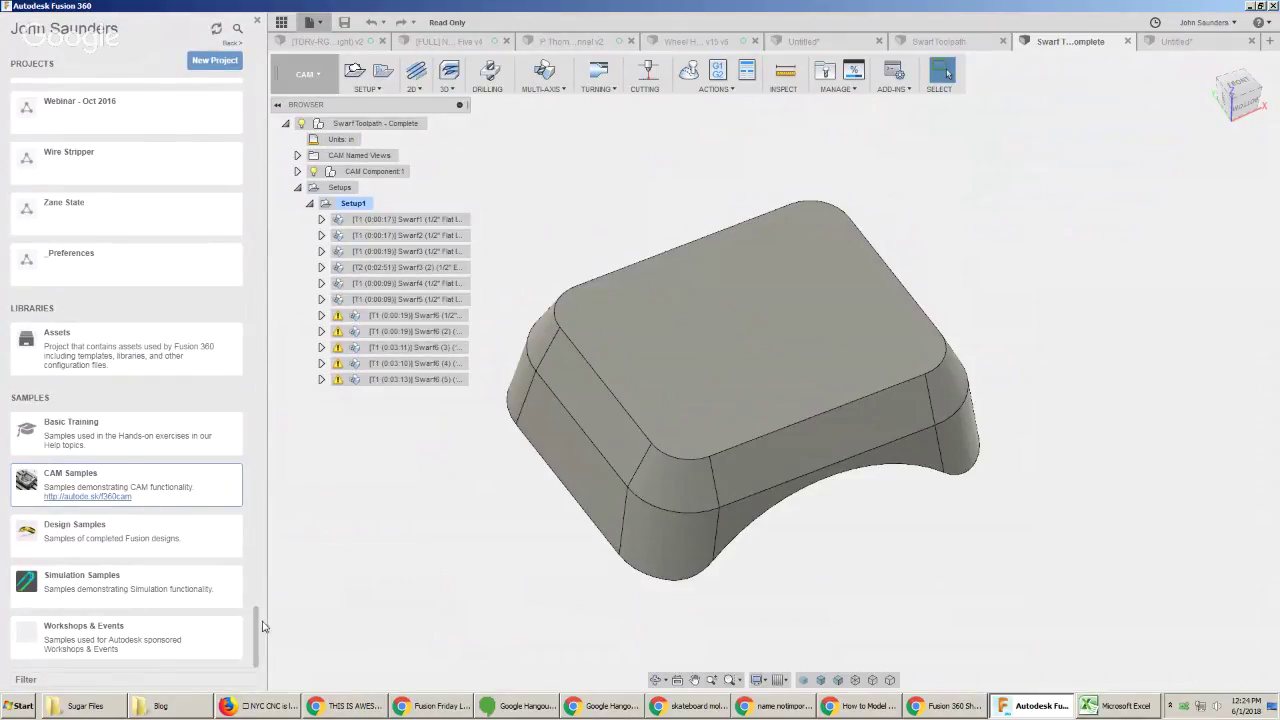
click(216, 28)
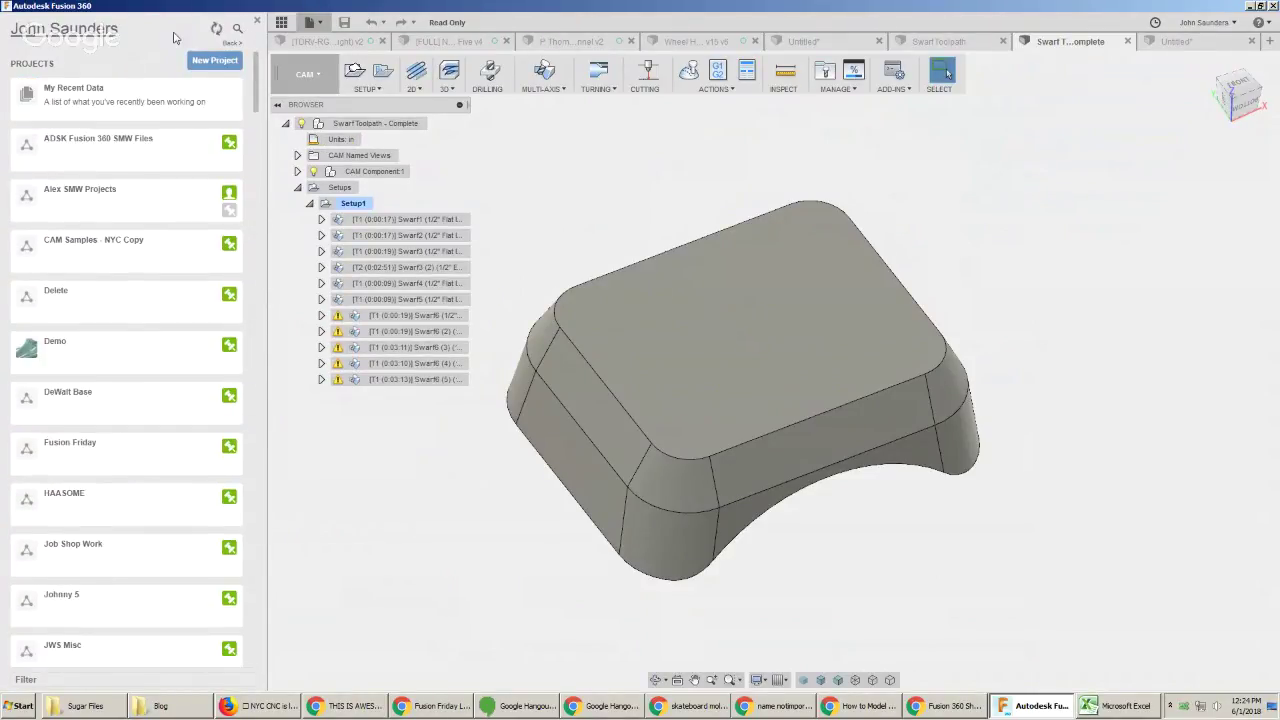
click(237, 28)
text(lower)
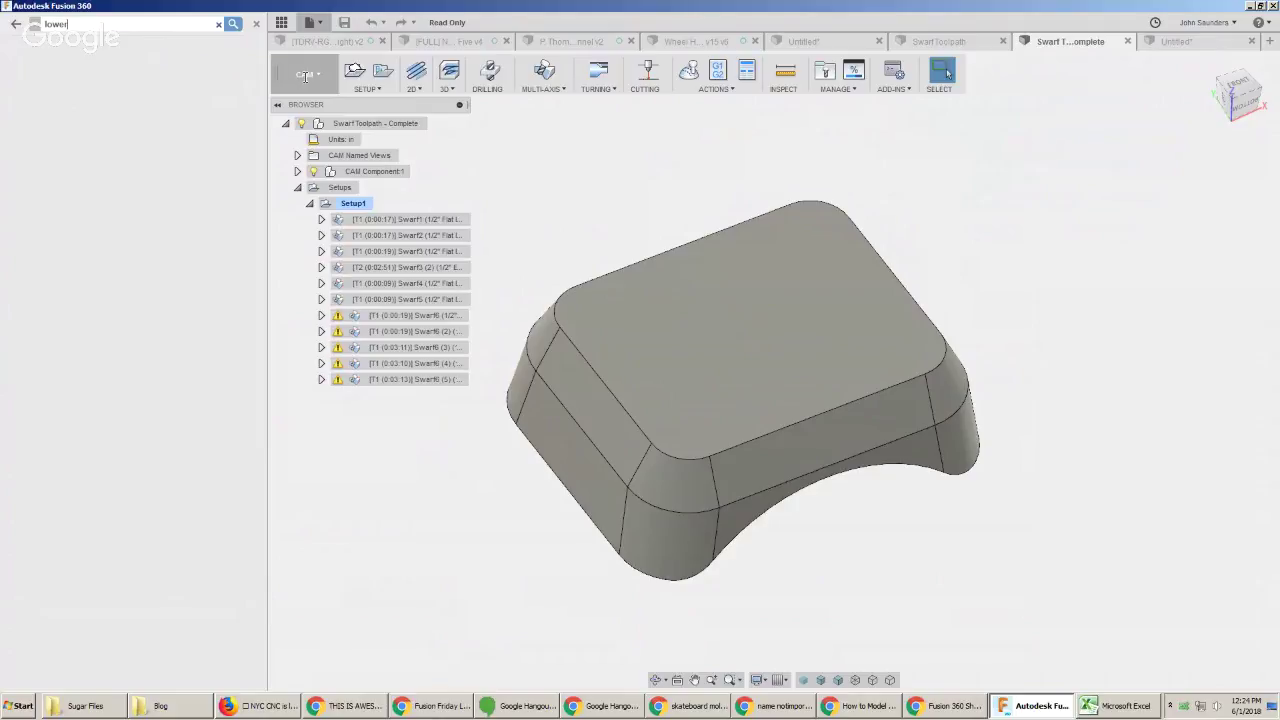
click(948, 706)
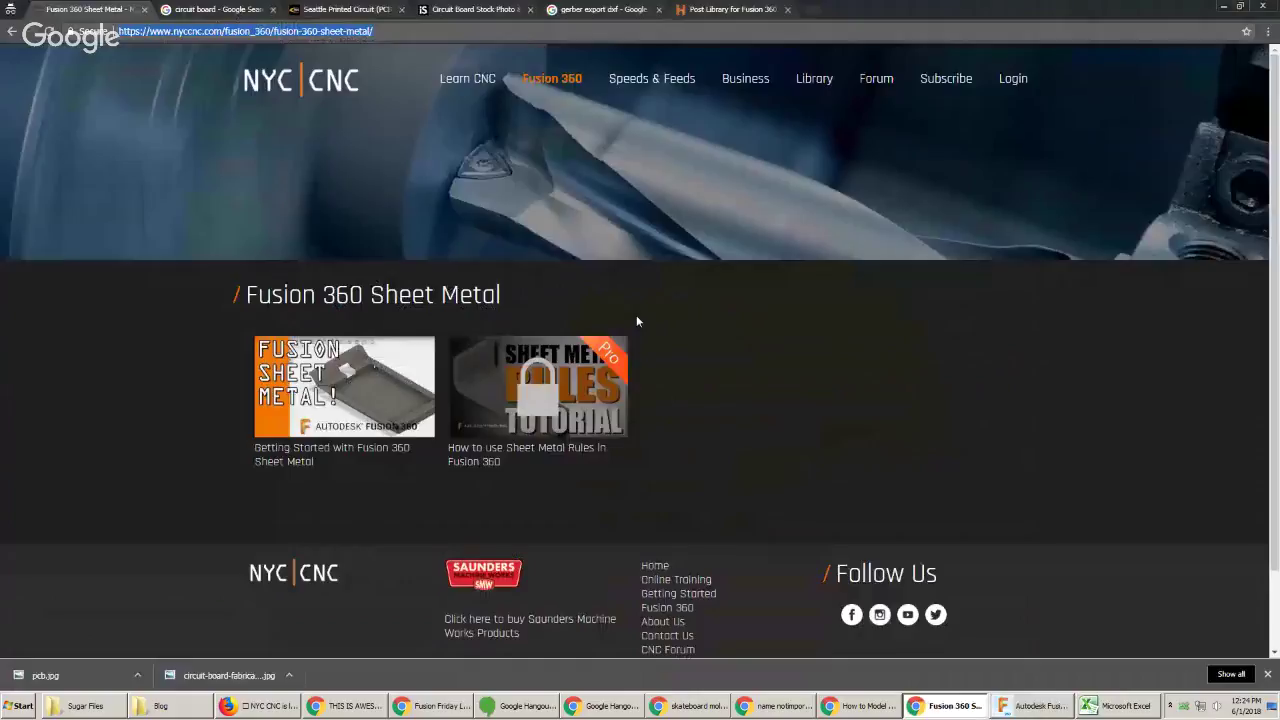
Search the web for 'nyccnc boundary fill' in a new tab
key(ctrl+t)
text(nyccnc)
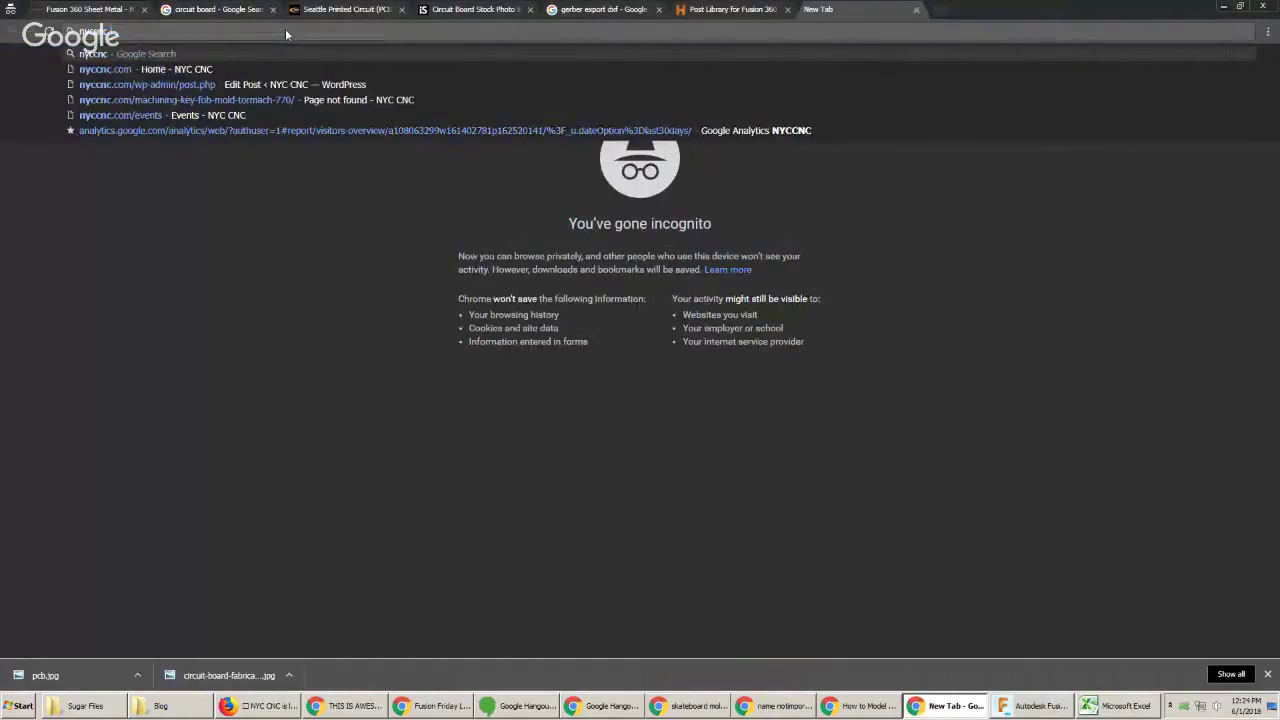
text( boundary fill)
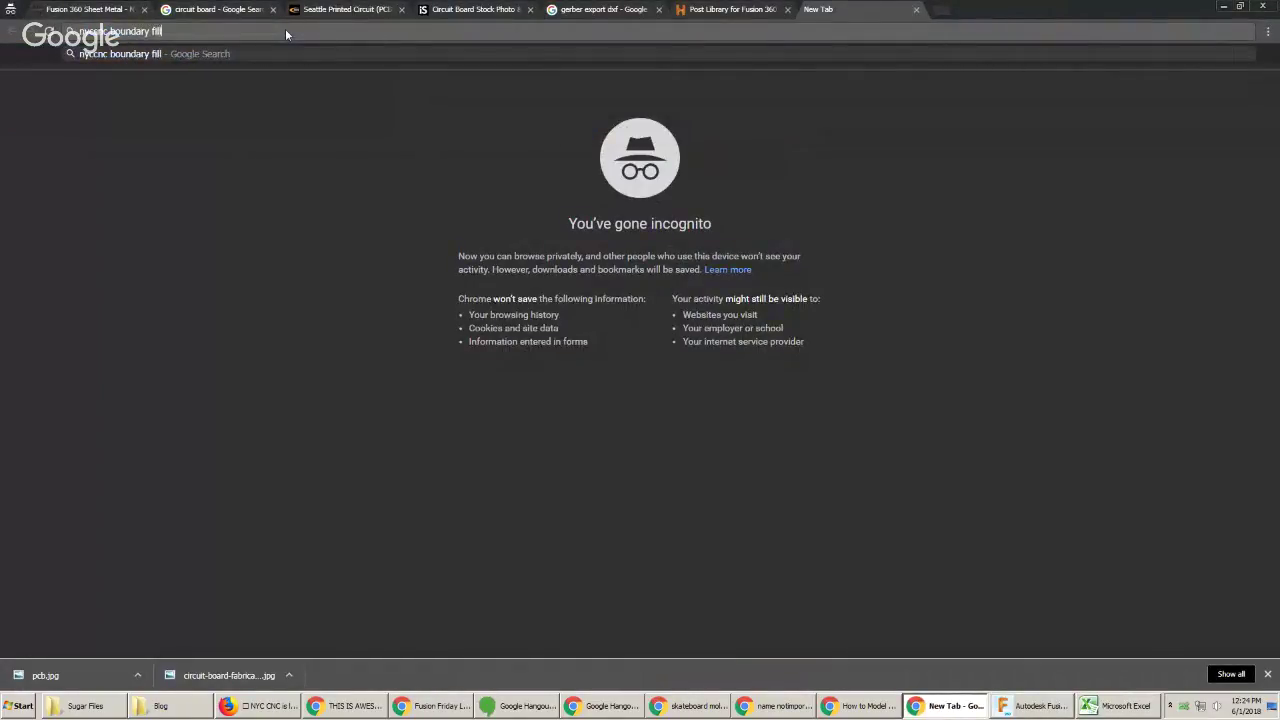
key(Return)
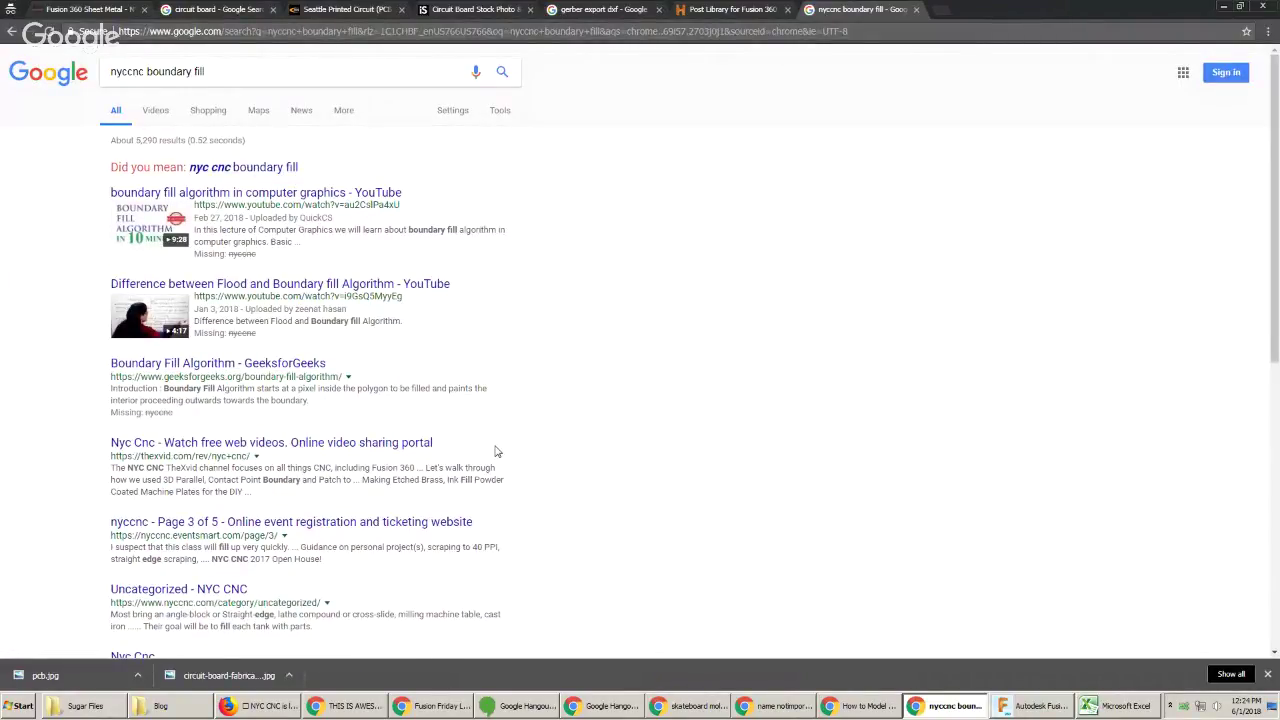
scroll(497, 452, down, 1)
scroll(499, 440, up, 1)
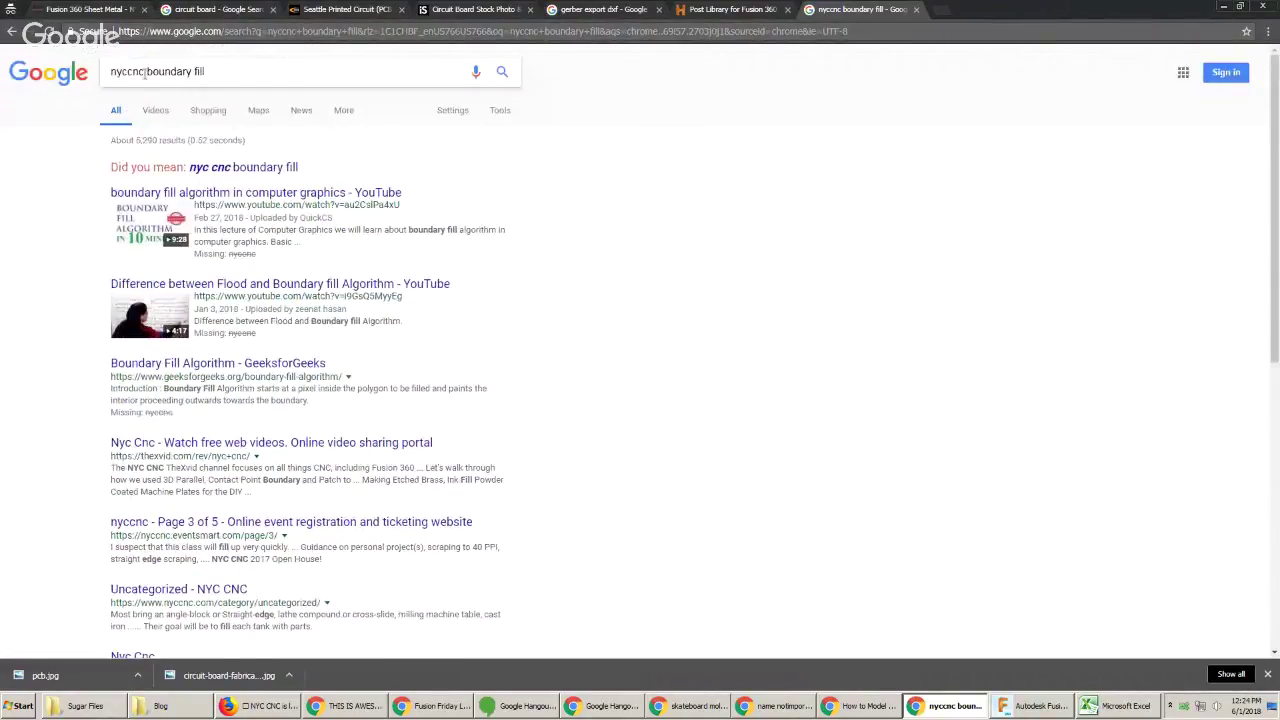
Change the search to 'nyccnc ar lower', view the AR-15 receiver article, then go back
drag(147, 72, 252, 75)
text(ar lower)
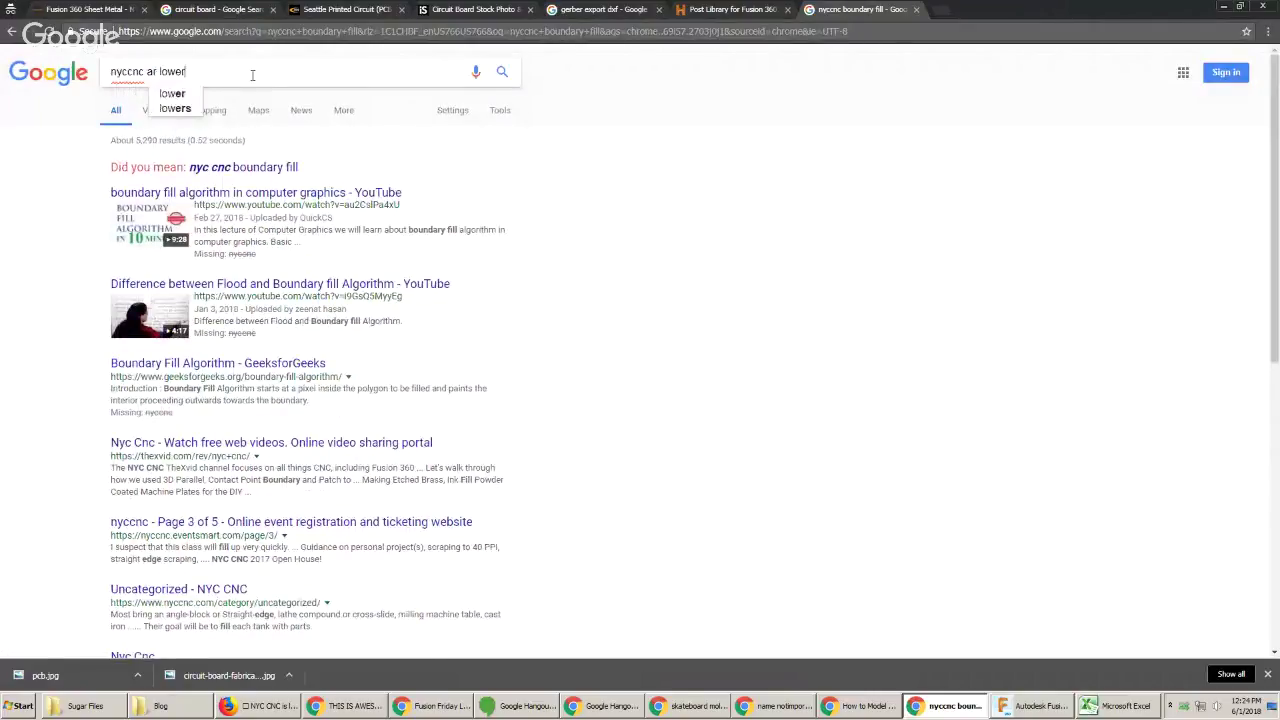
key(Return)
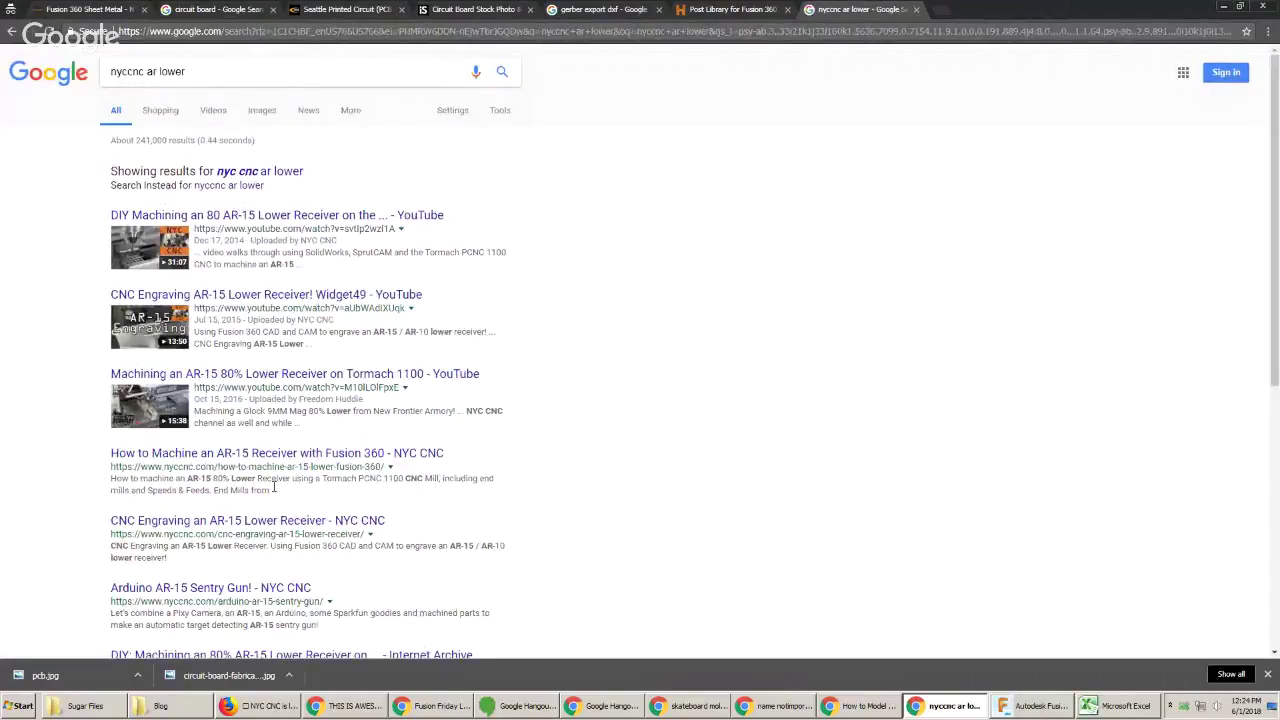
click(271, 460)
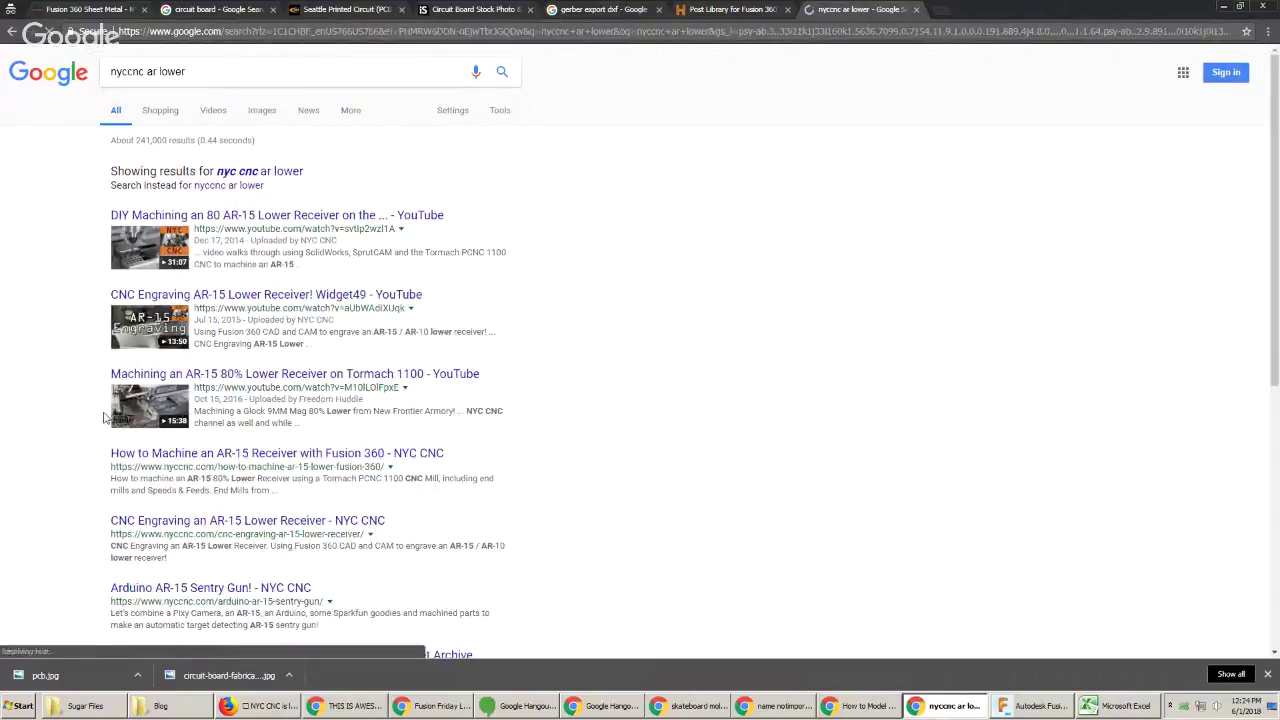
scroll(71, 397, down, 6)
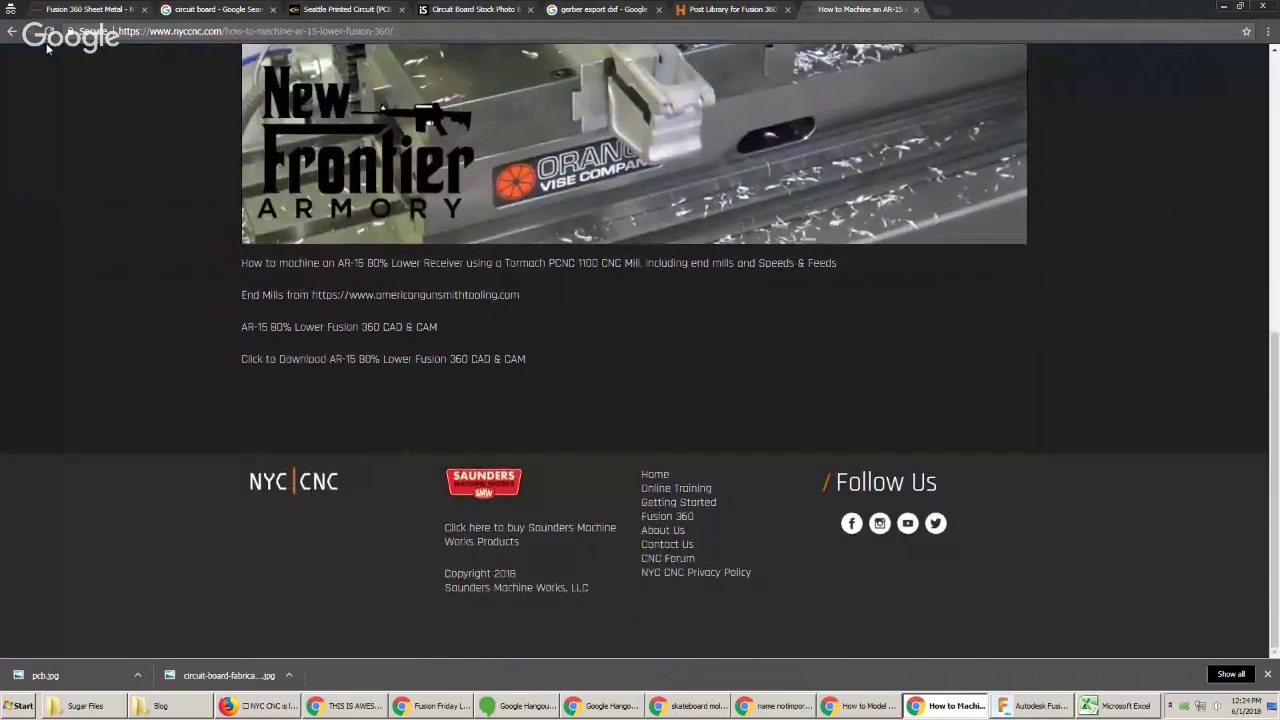
click(12, 31)
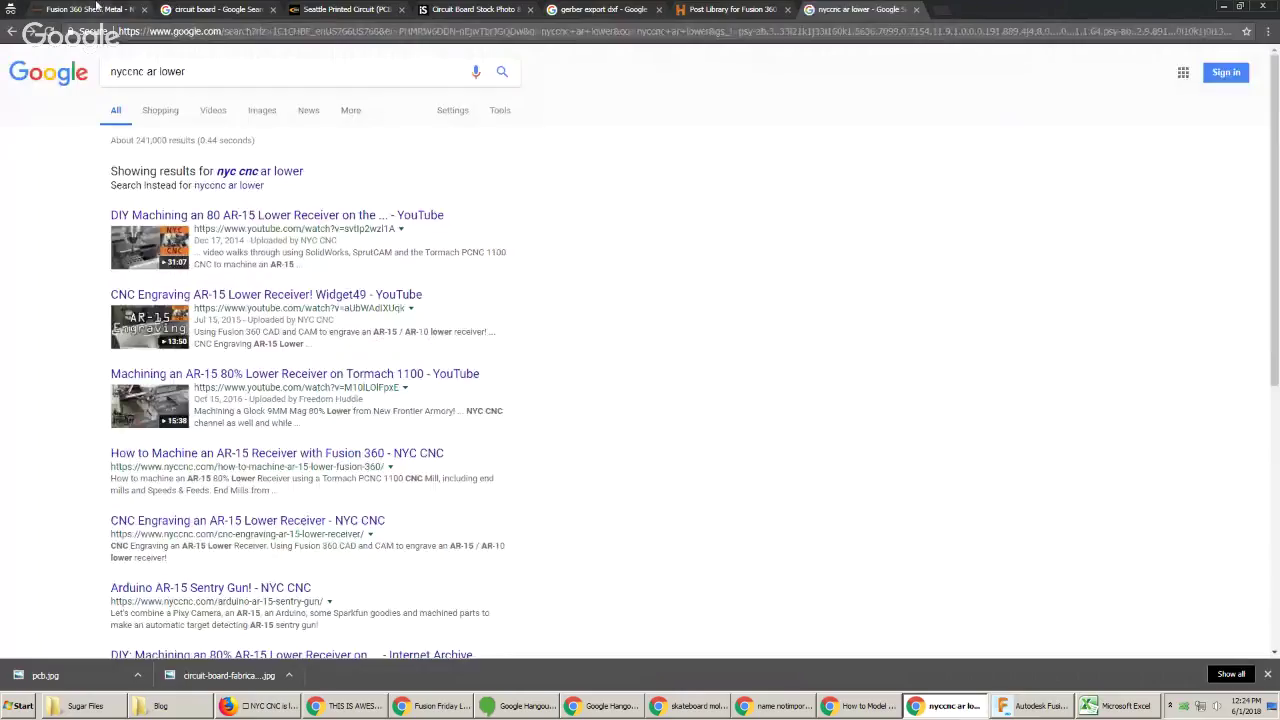
key(alt+Tab)
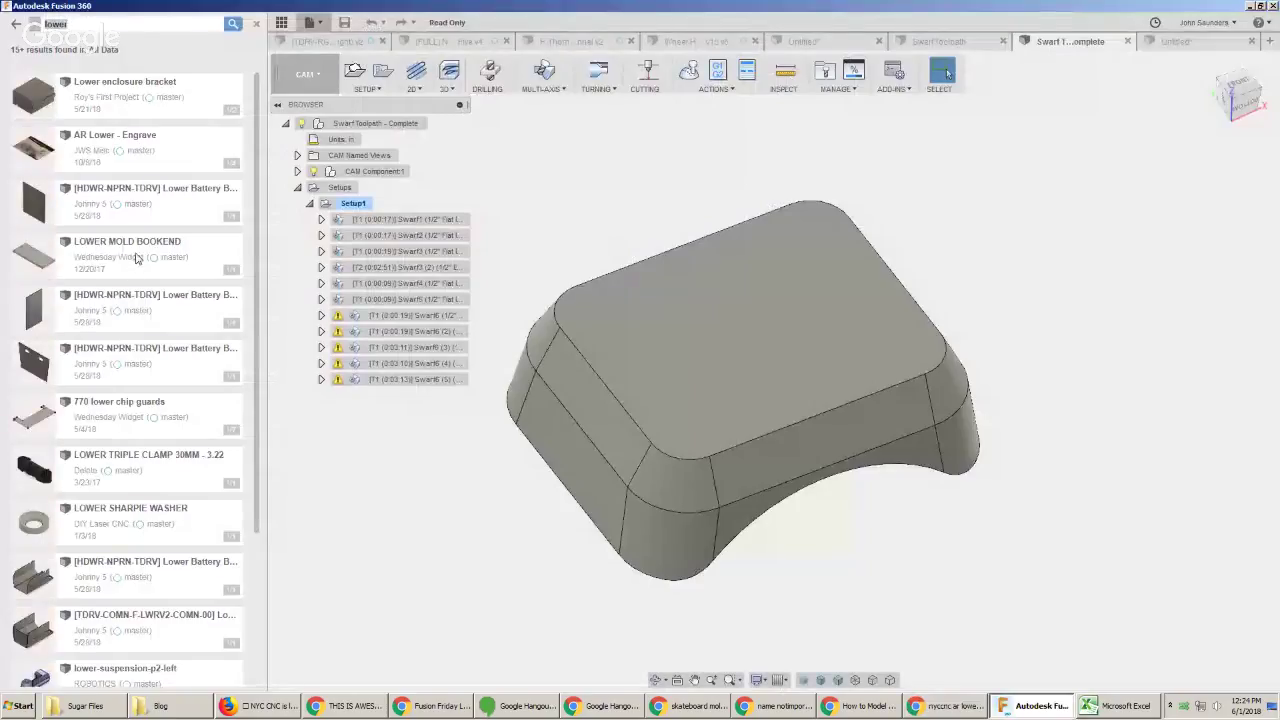
Back out of the 'lower' search results to the projects list and close the Data Panel
scroll(128, 220, down, 3)
scroll(126, 221, up, 3)
scroll(124, 222, down, 3)
scroll(120, 220, up, 3)
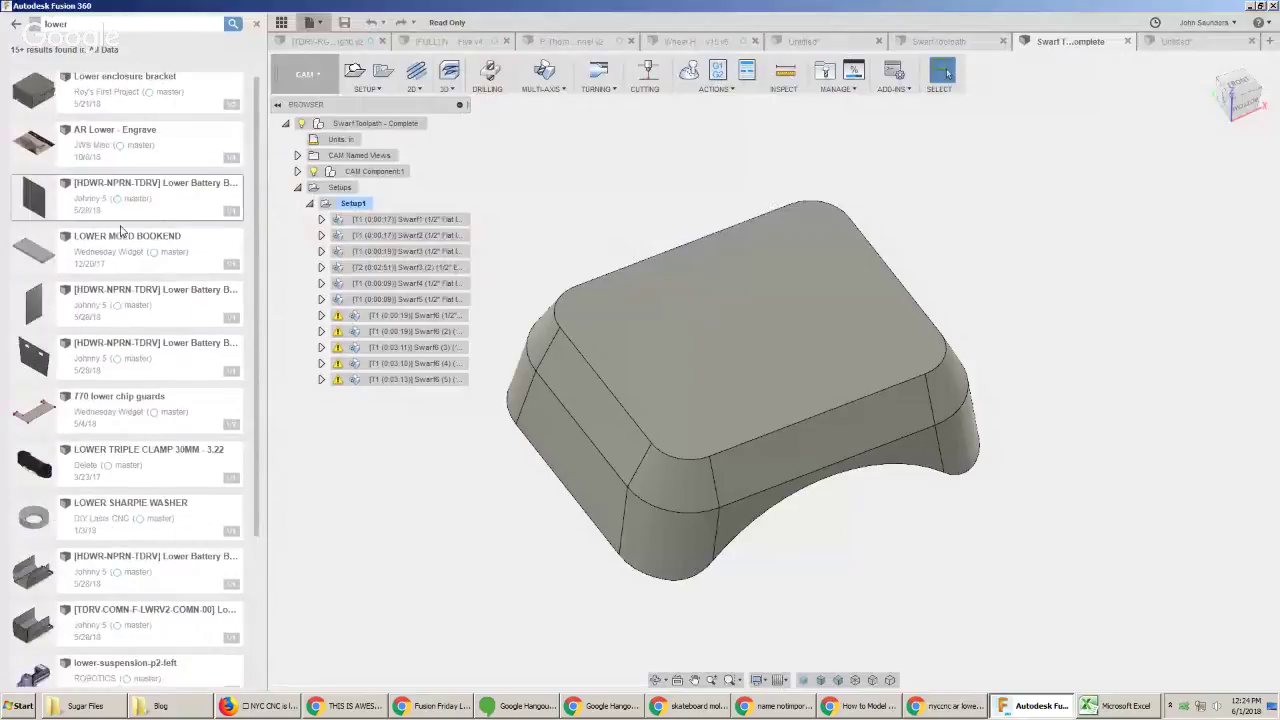
click(16, 26)
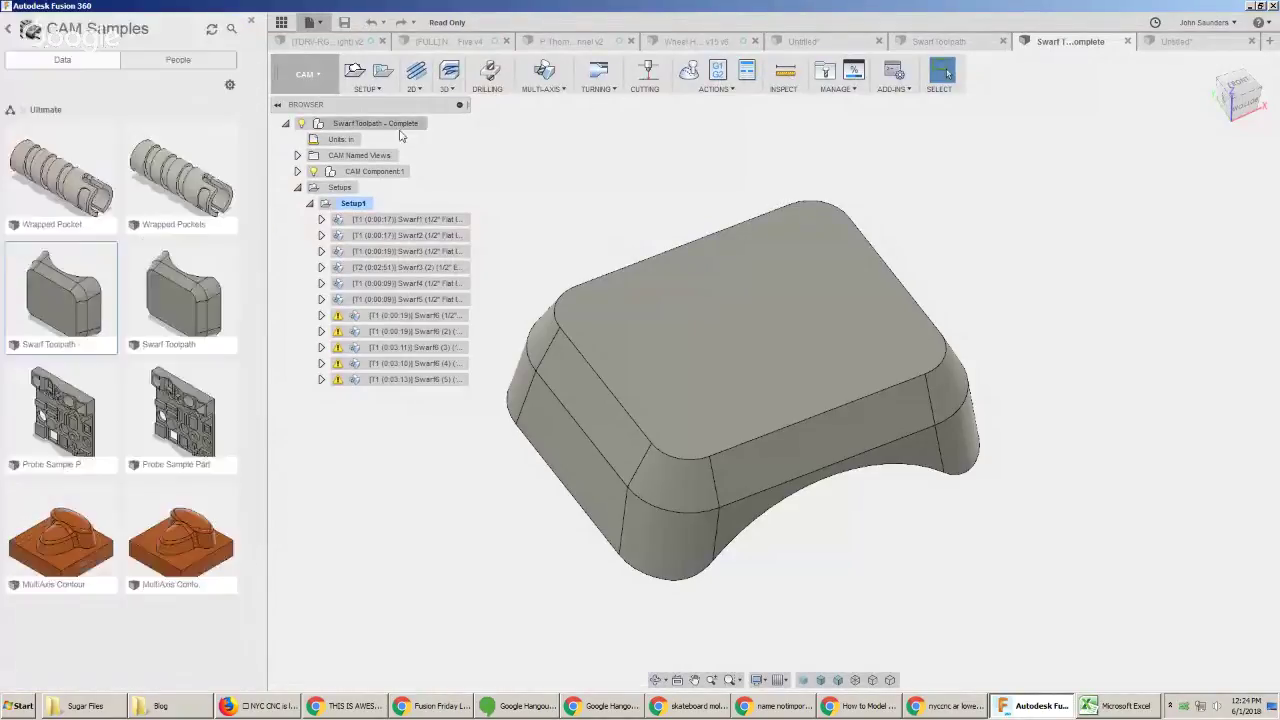
click(16, 30)
click(305, 74)
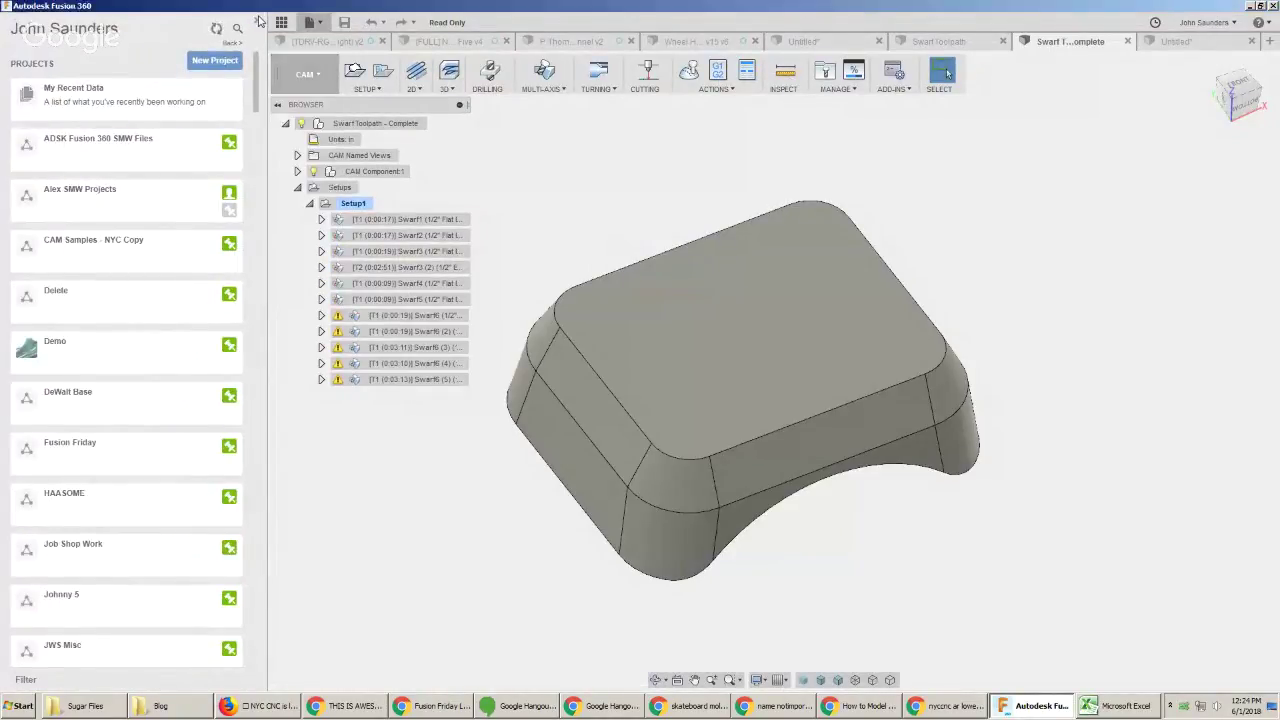
click(257, 21)
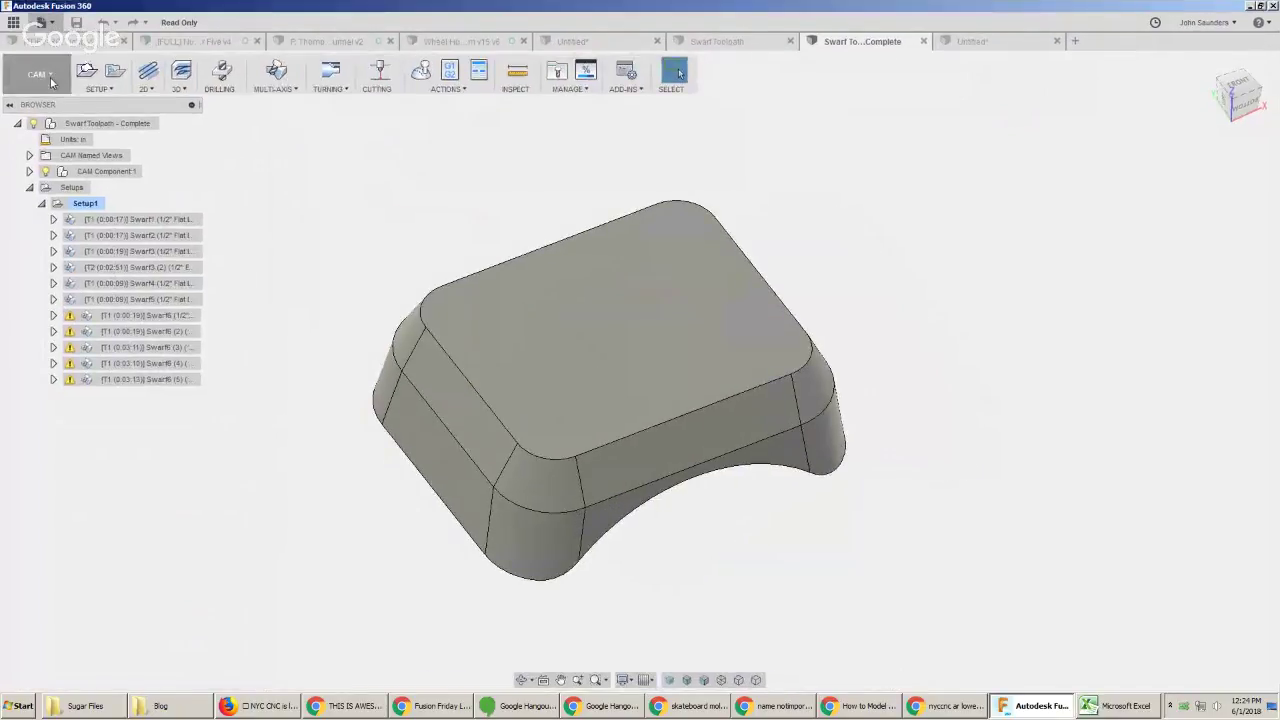
Switch to Model, browse the Modify and Create menus, then switch to Patch and select all faces
click(36, 74)
click(47, 129)
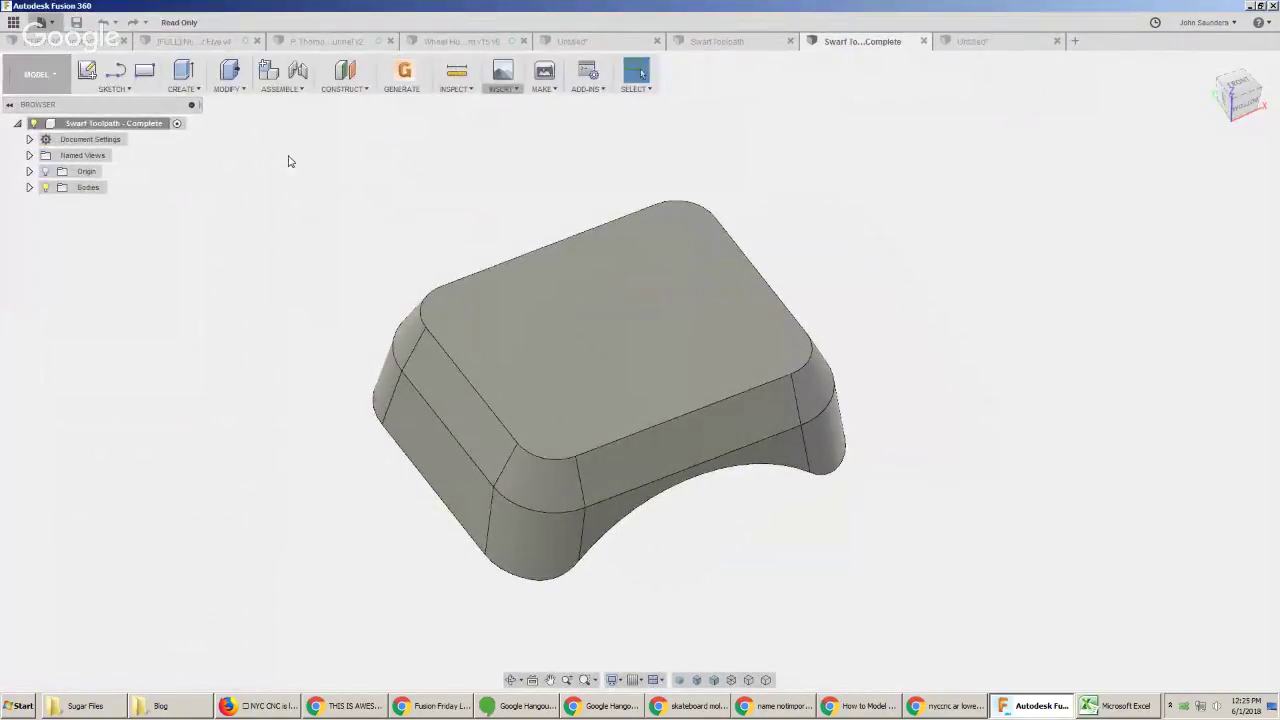
click(229, 88)
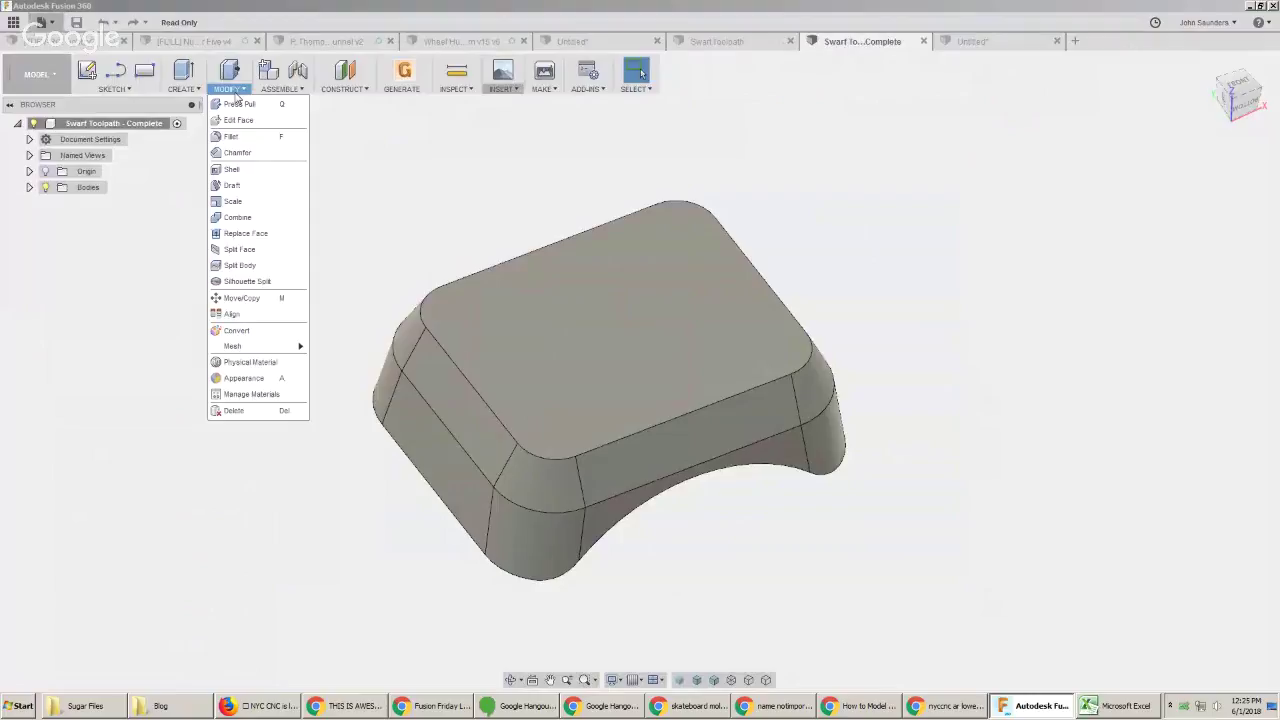
mouse_move(182, 90)
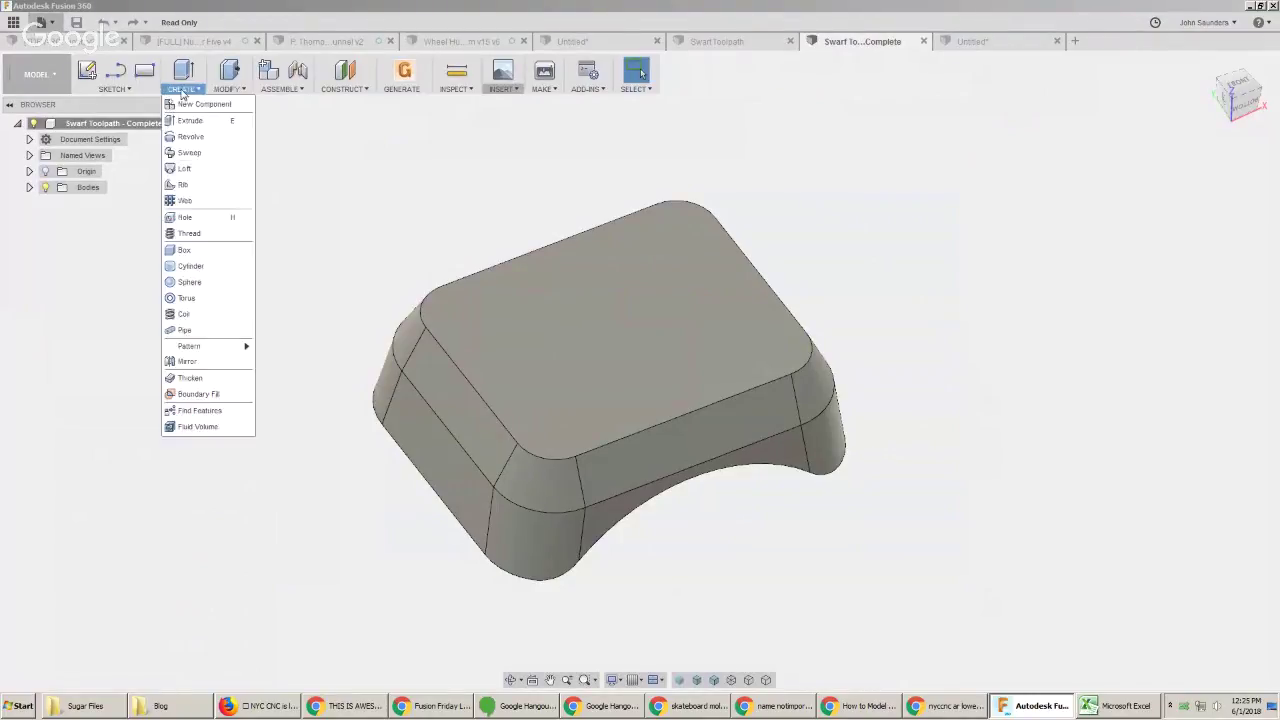
click(212, 414)
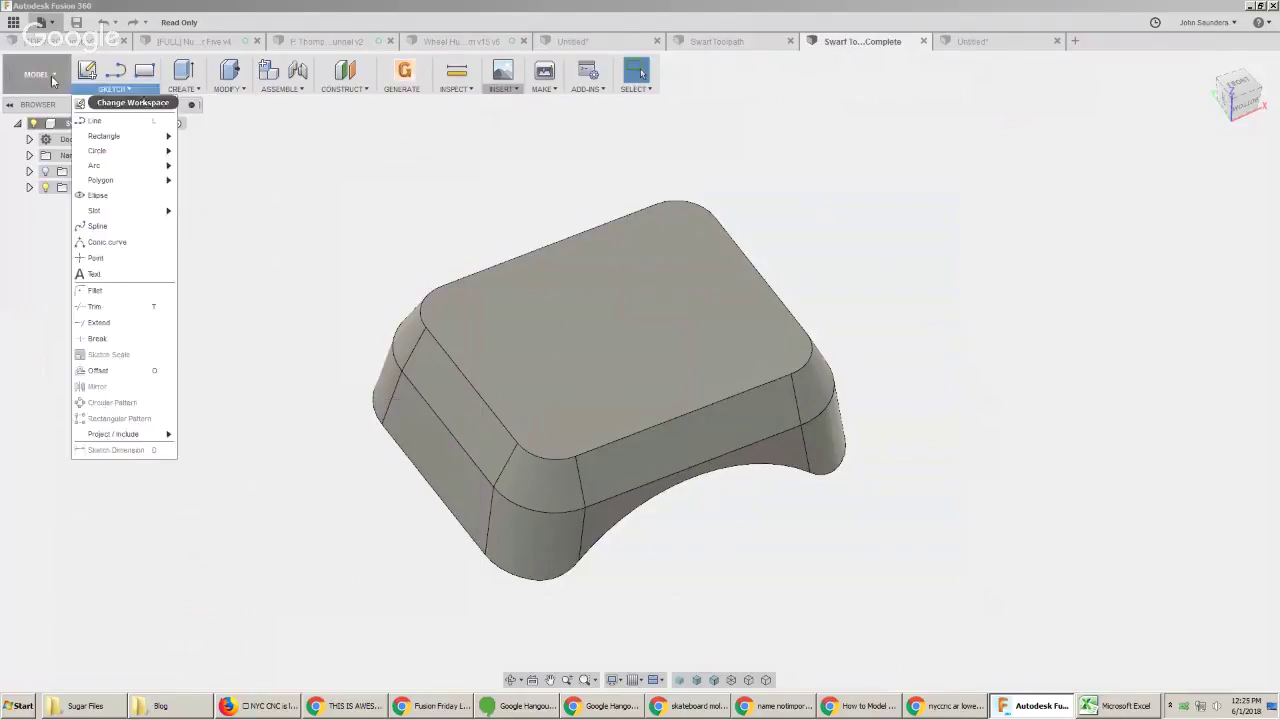
click(50, 78)
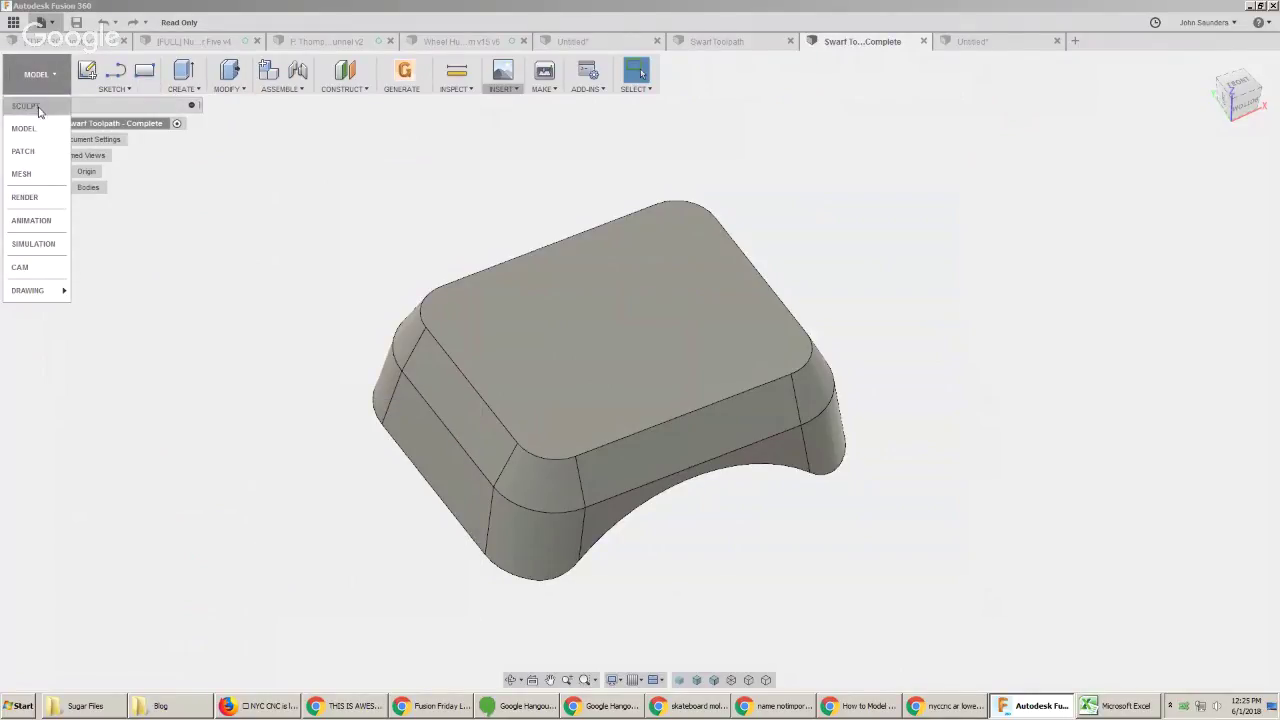
click(28, 151)
scroll(436, 234, down, 3)
drag(328, 180, 775, 478)
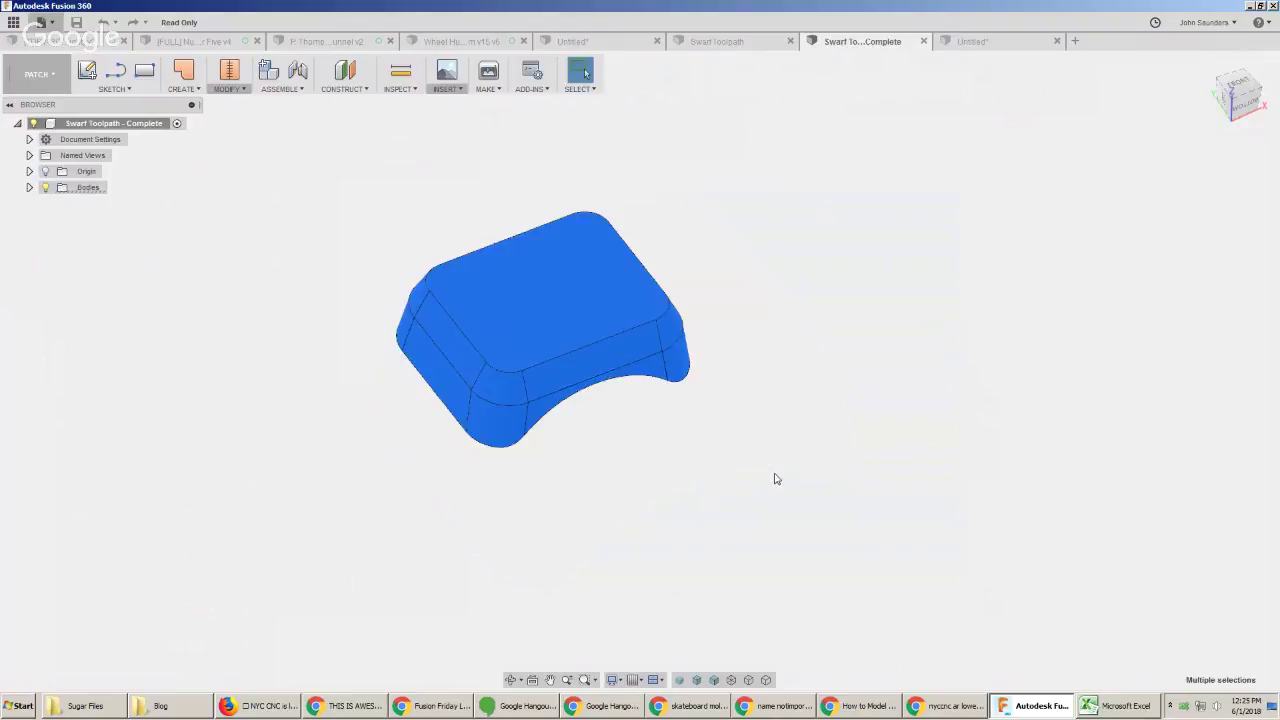
click(233, 93)
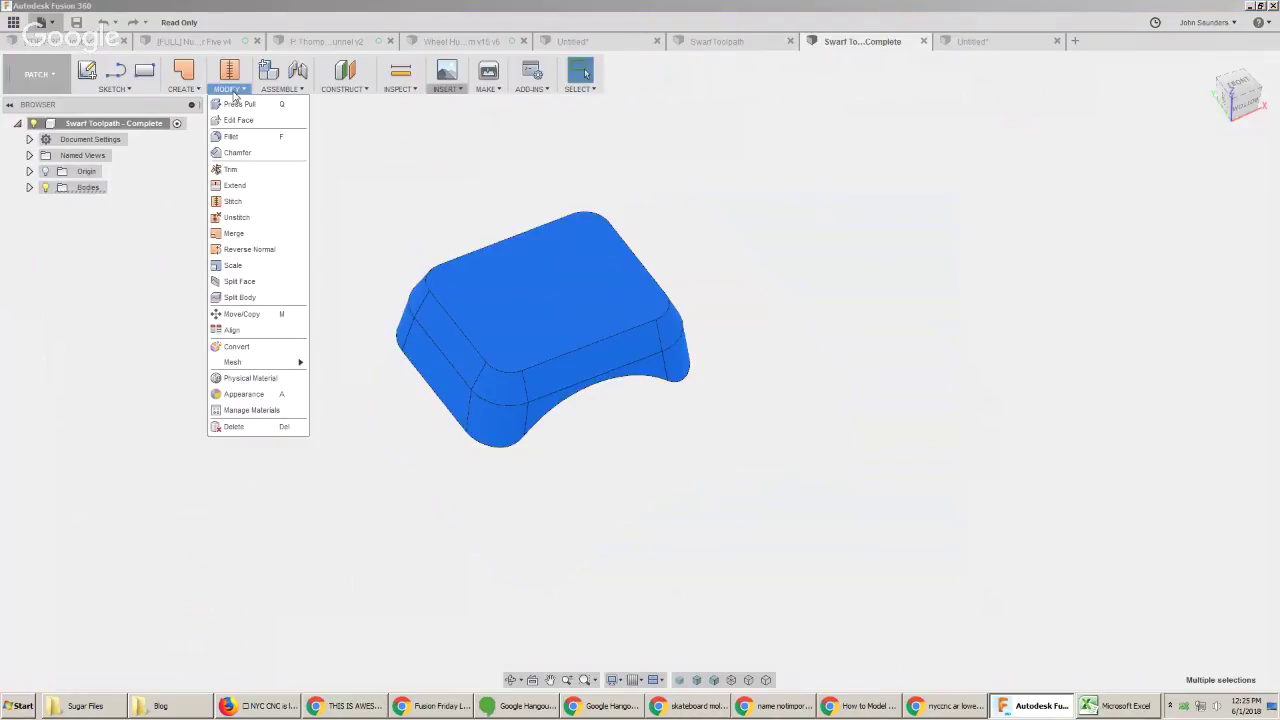
click(249, 205)
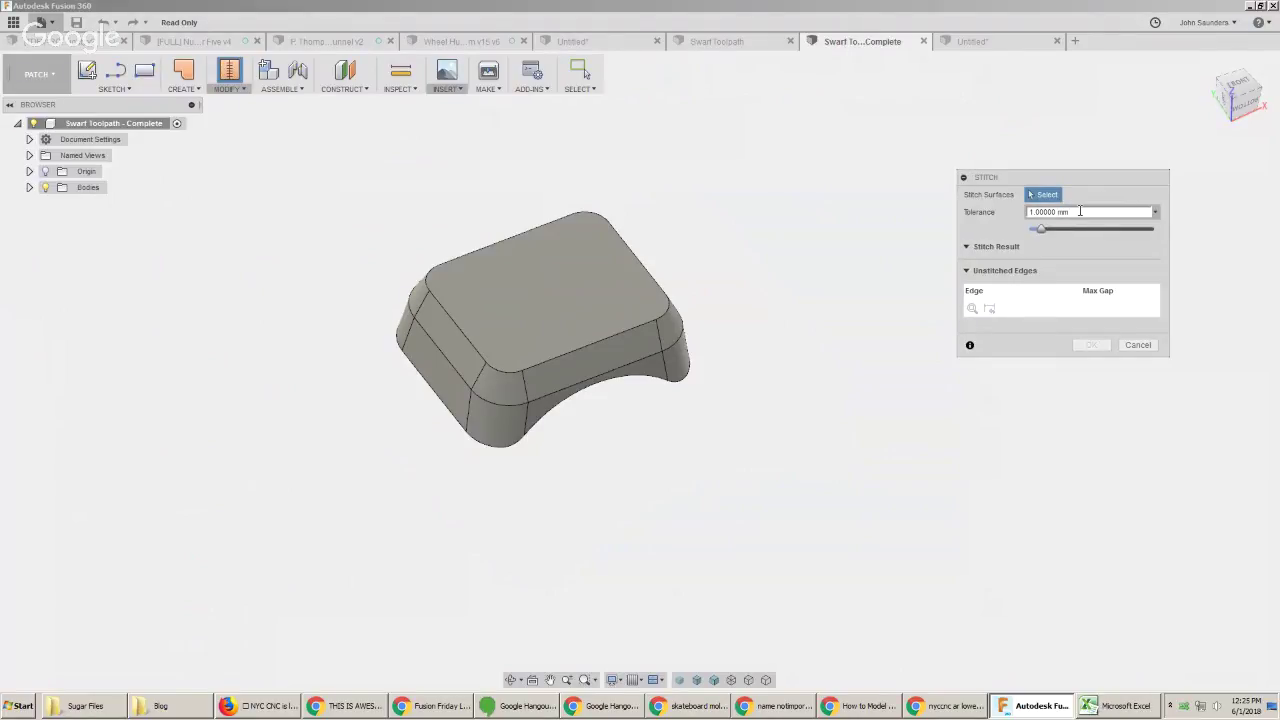
click(1135, 344)
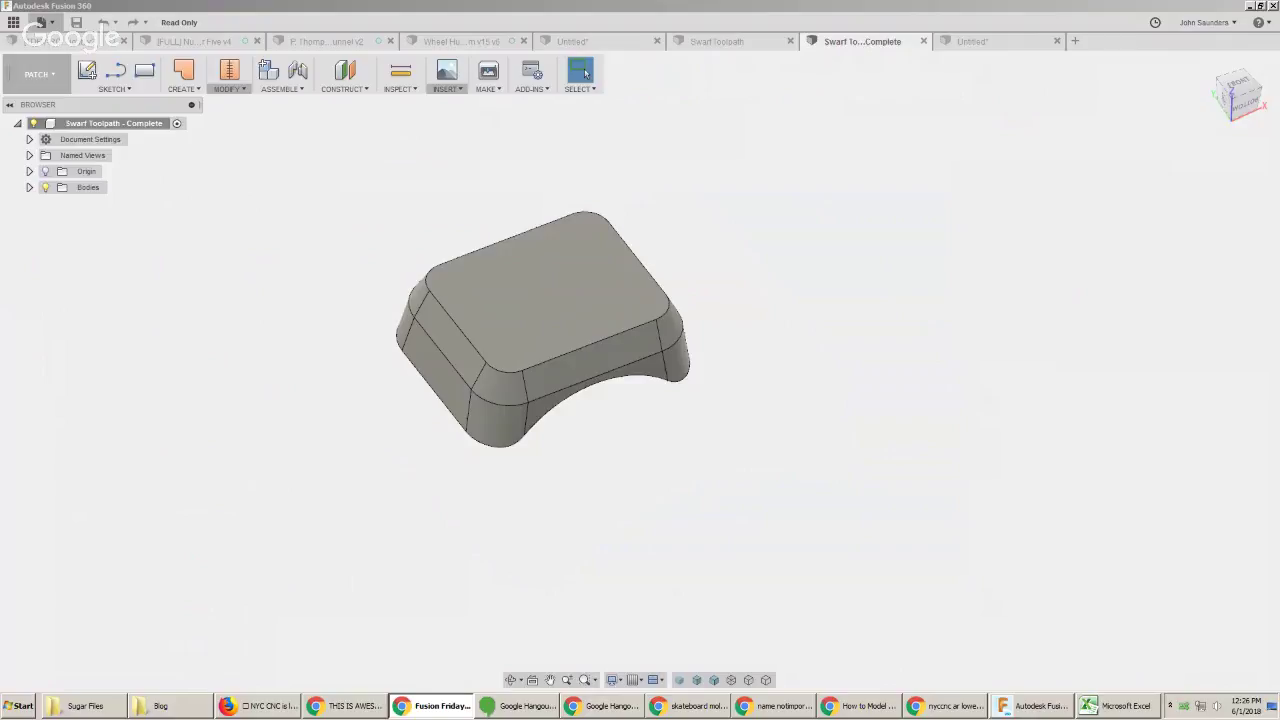
Search 'nyccnc superglue' and open NYC CNC's Super Glue Fixturing article
click(962, 709)
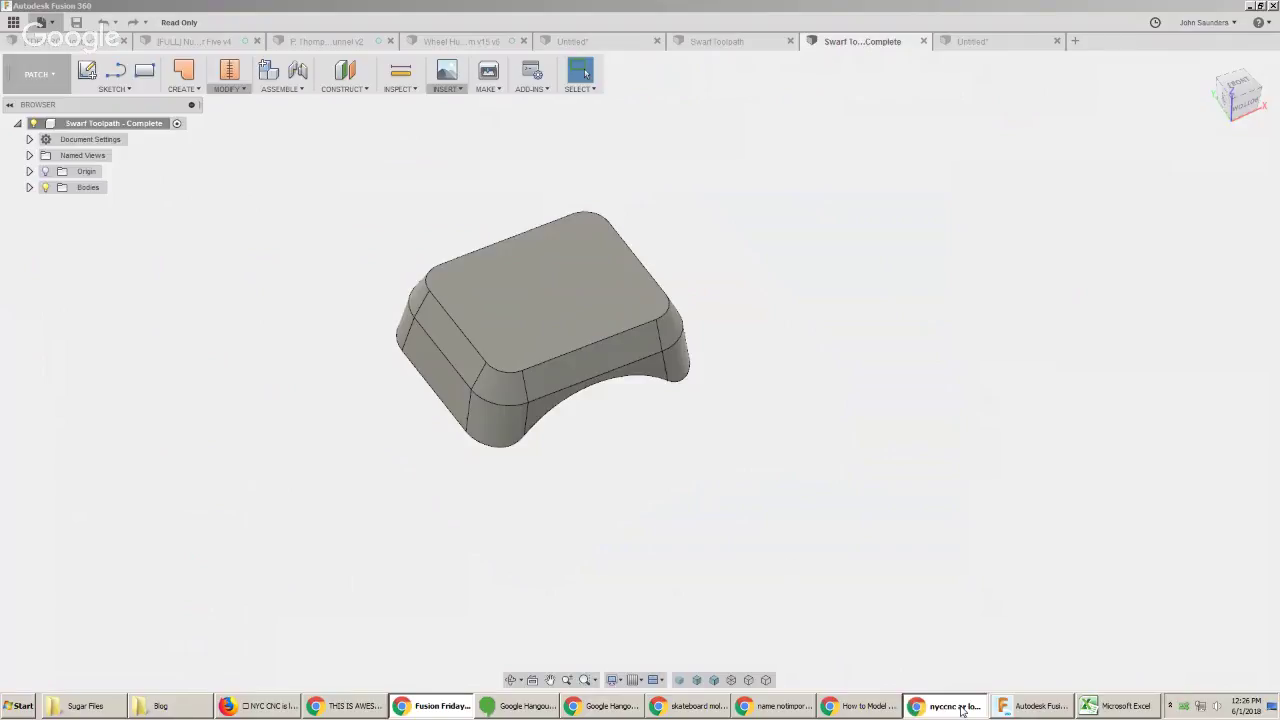
key(ctrl+l)
text(nyccnc superglue)
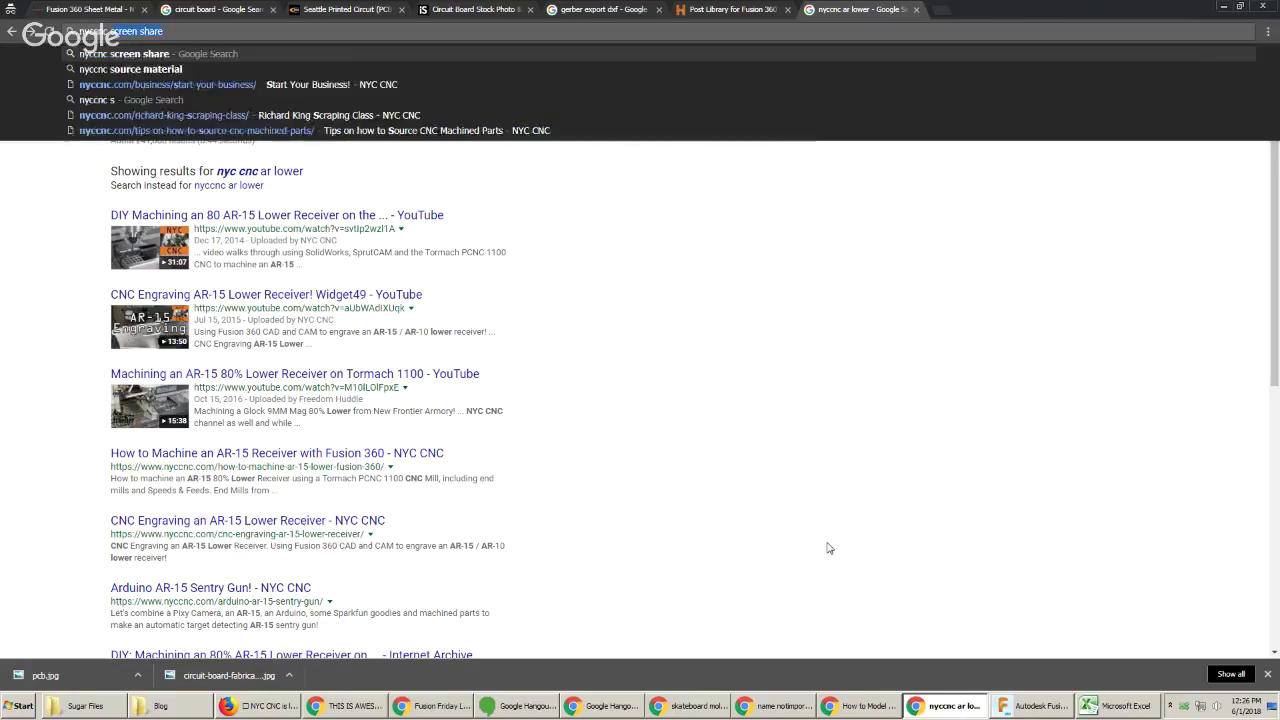
key(Return)
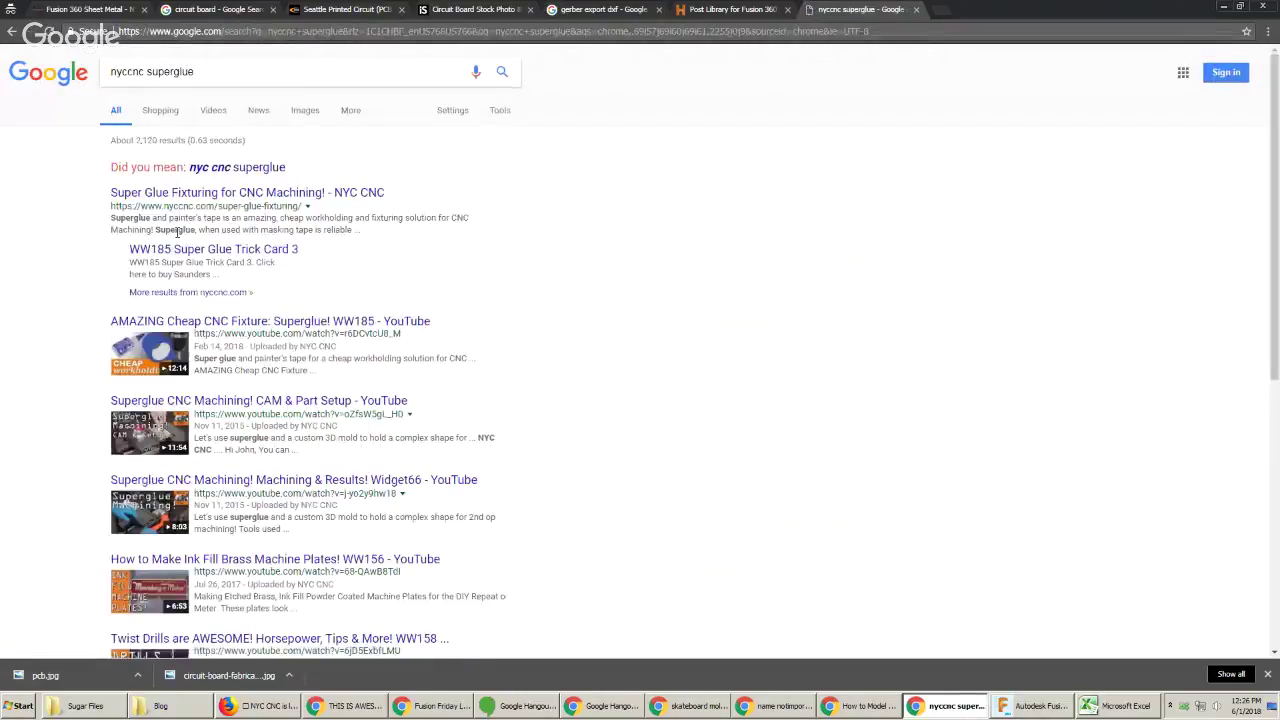
click(226, 195)
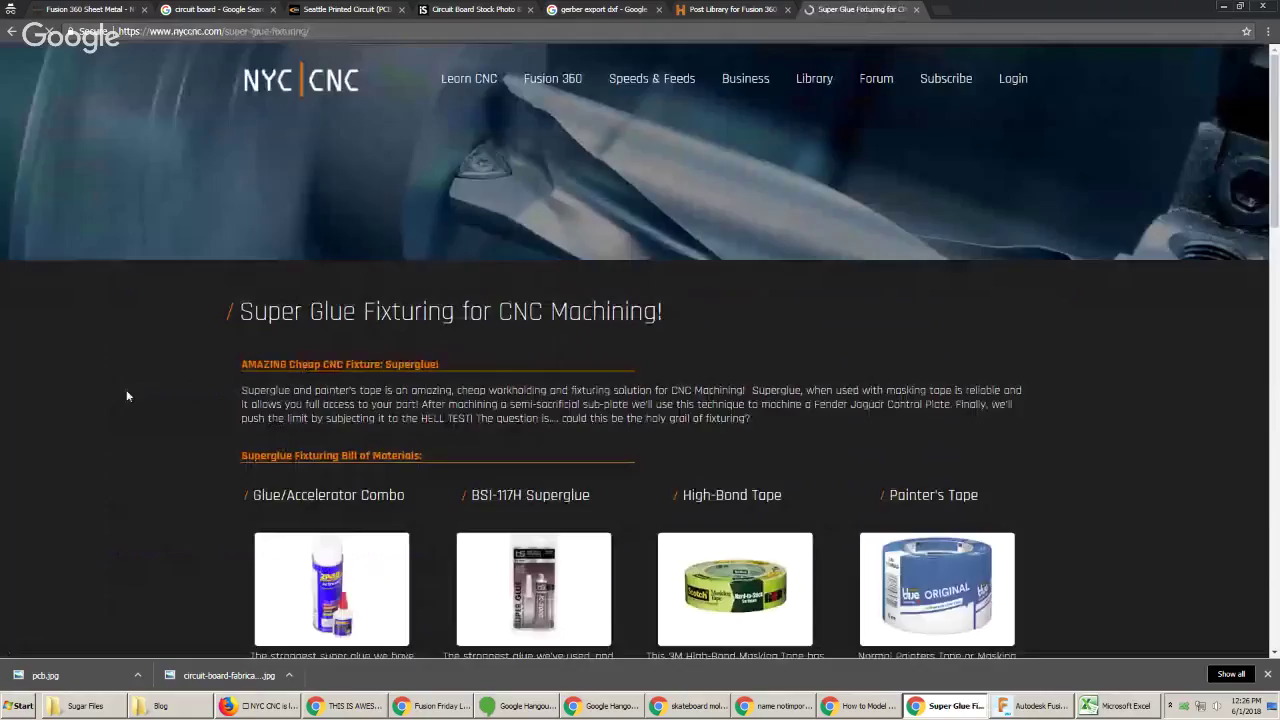
scroll(96, 388, down, 4)
View the painter's scraper Amazon listing, then return to the Super Glue Fixturing page
click(515, 407)
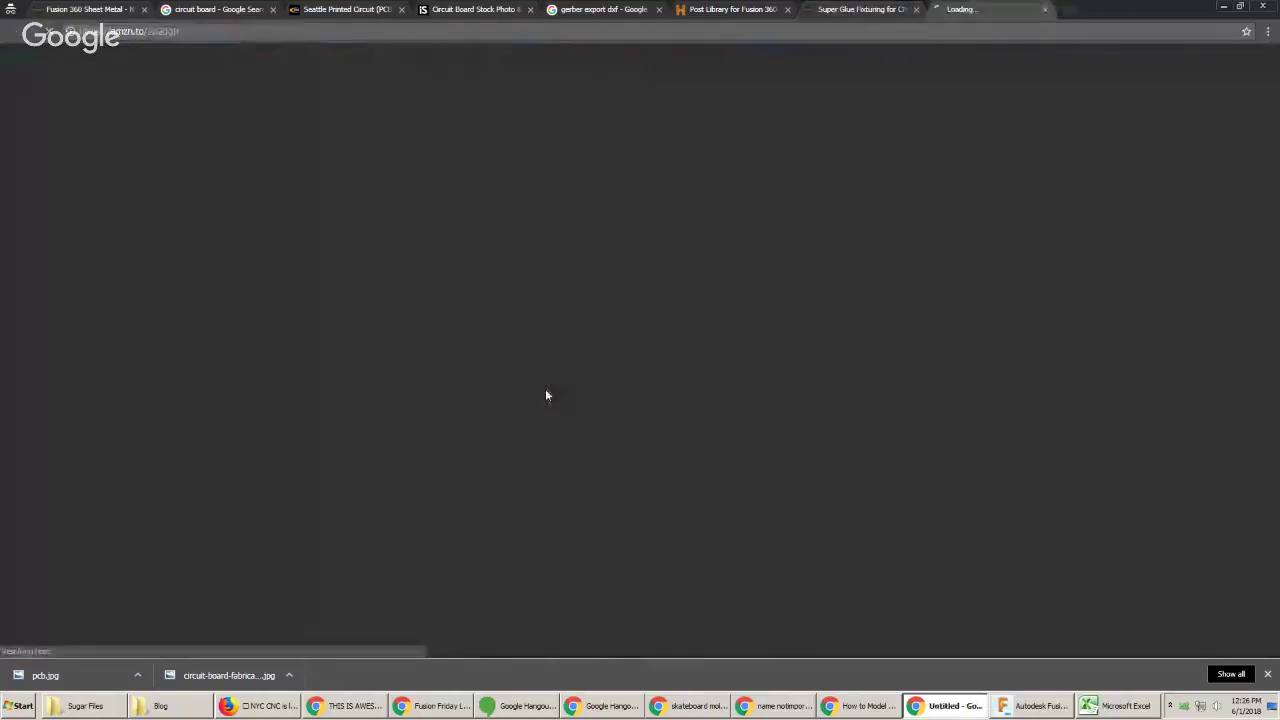
scroll(549, 320, down, 2)
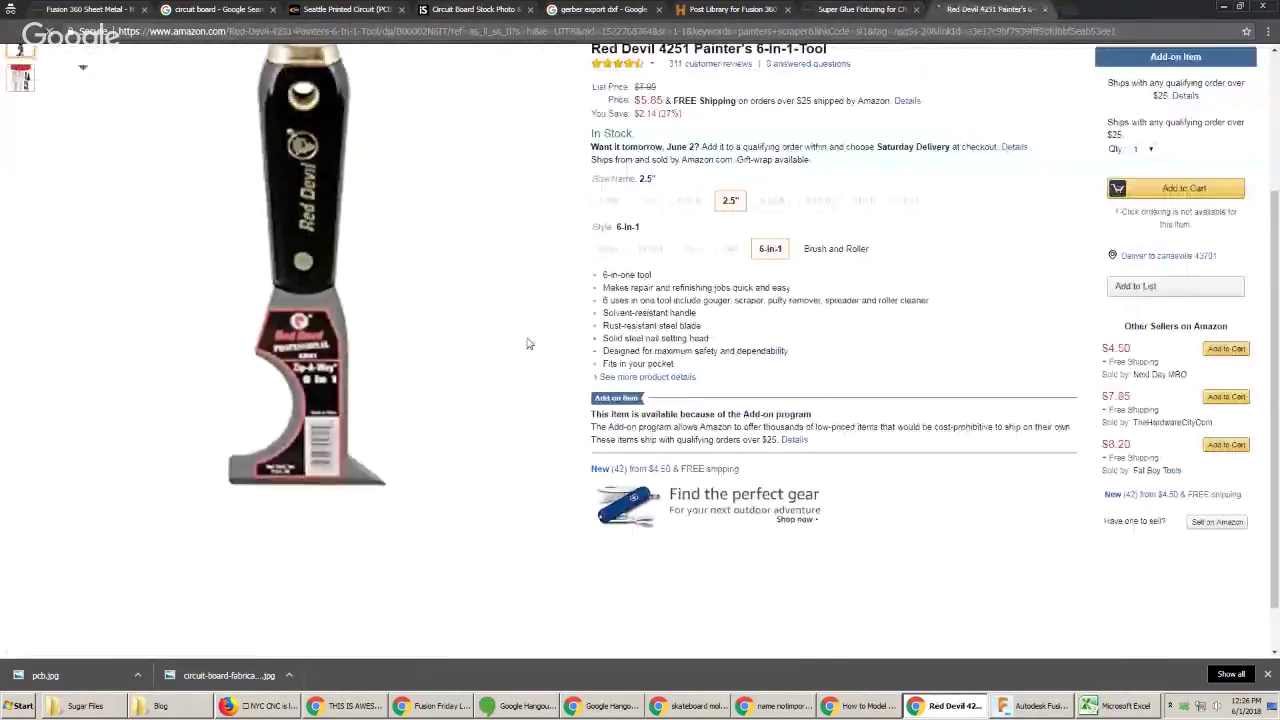
mouse_move(366, 457)
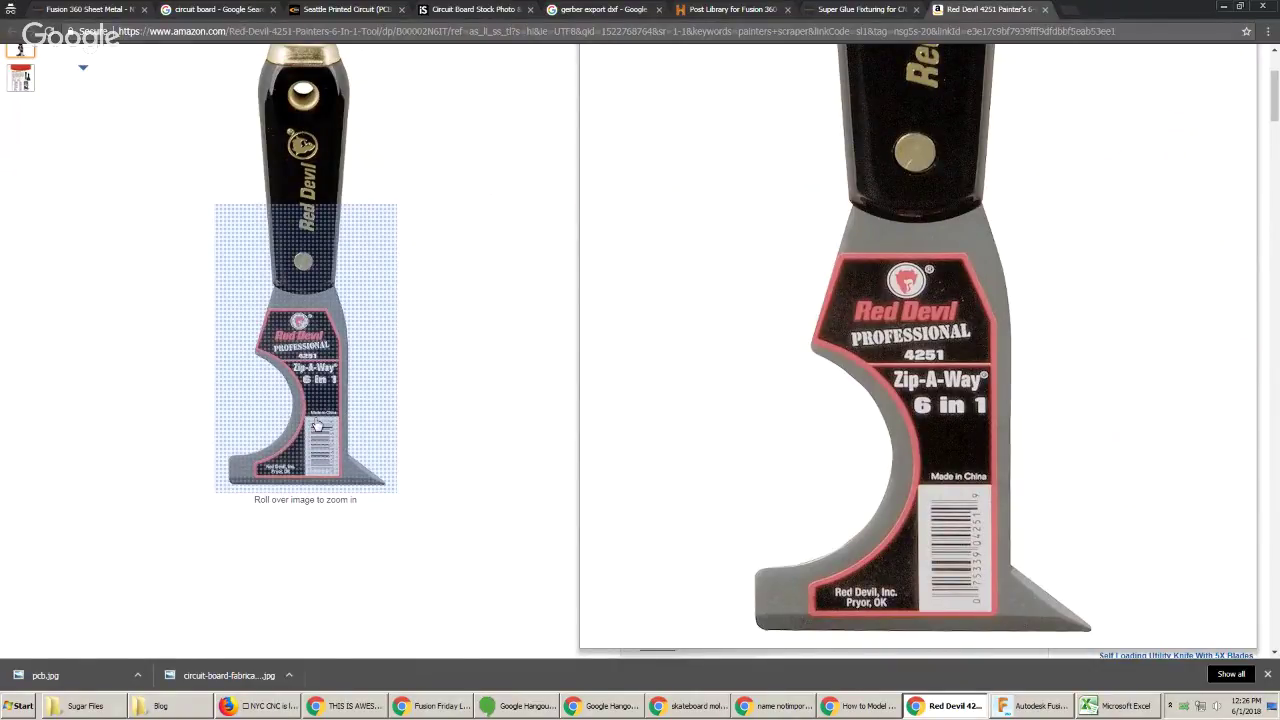
click(862, 9)
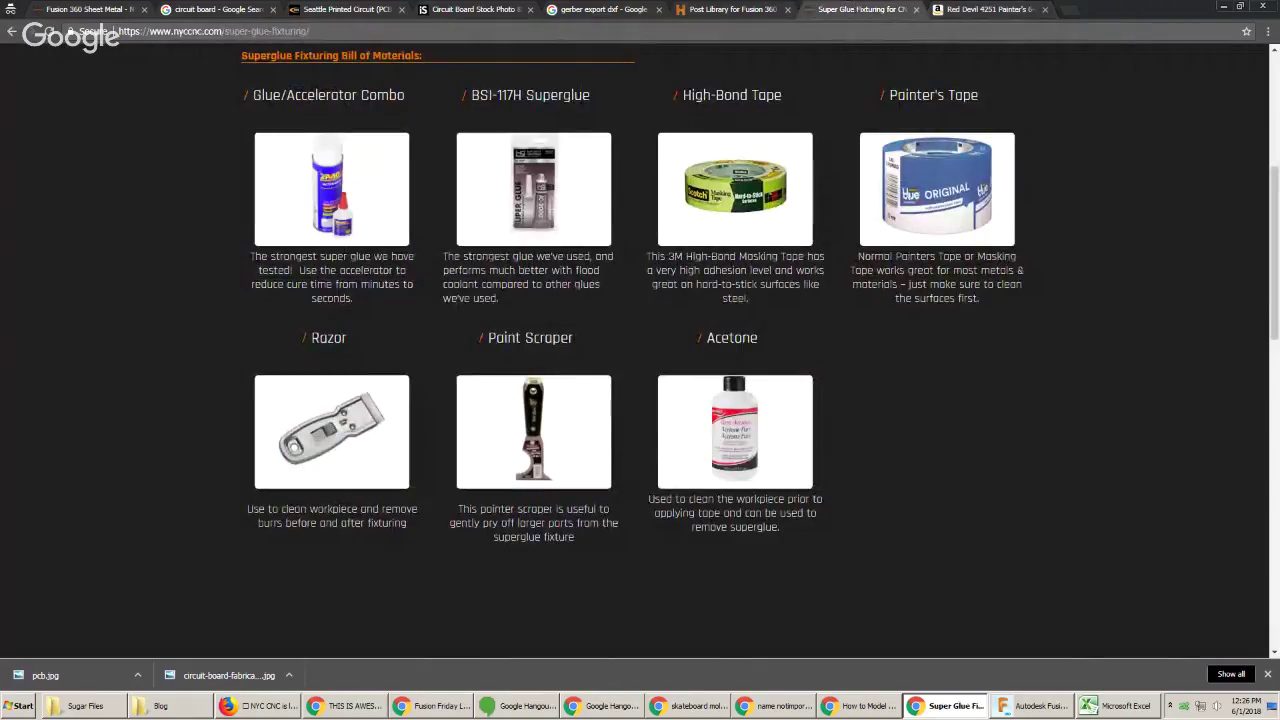
Cycle through the Sheet Metal and circuit board tabs, Fusion 360, then the skateboard mold image results
click(440, 706)
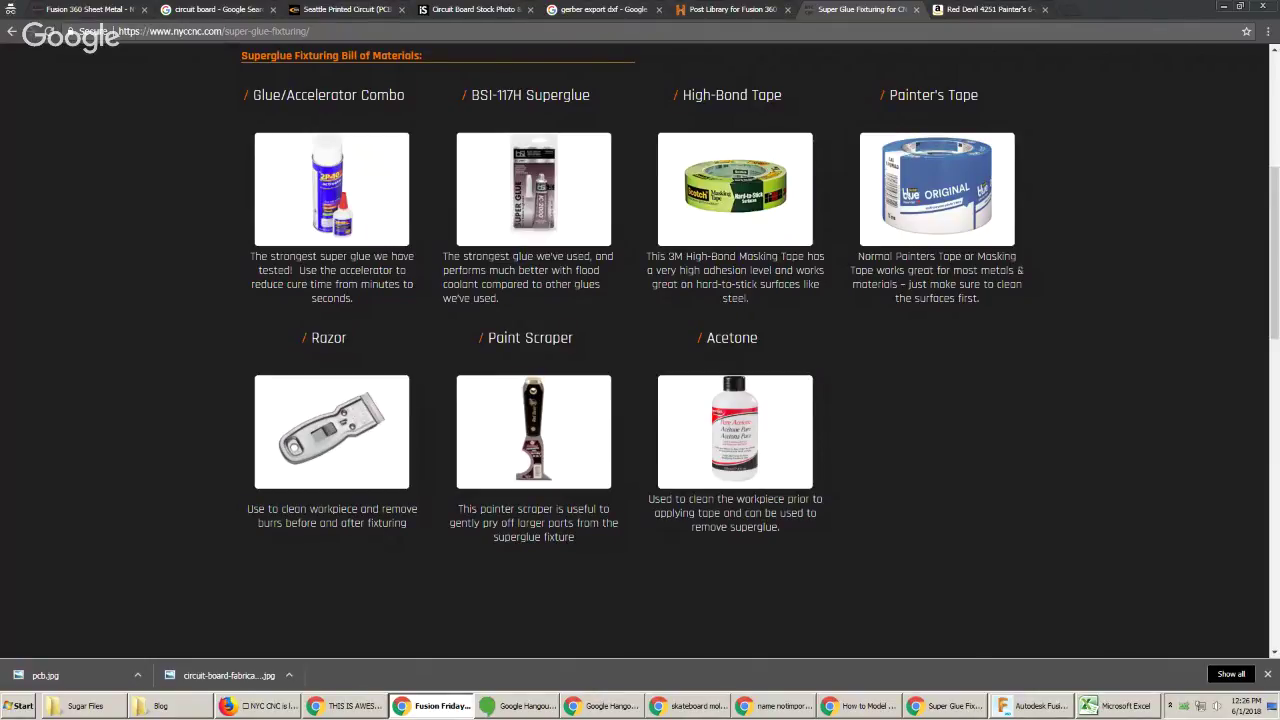
click(117, 7)
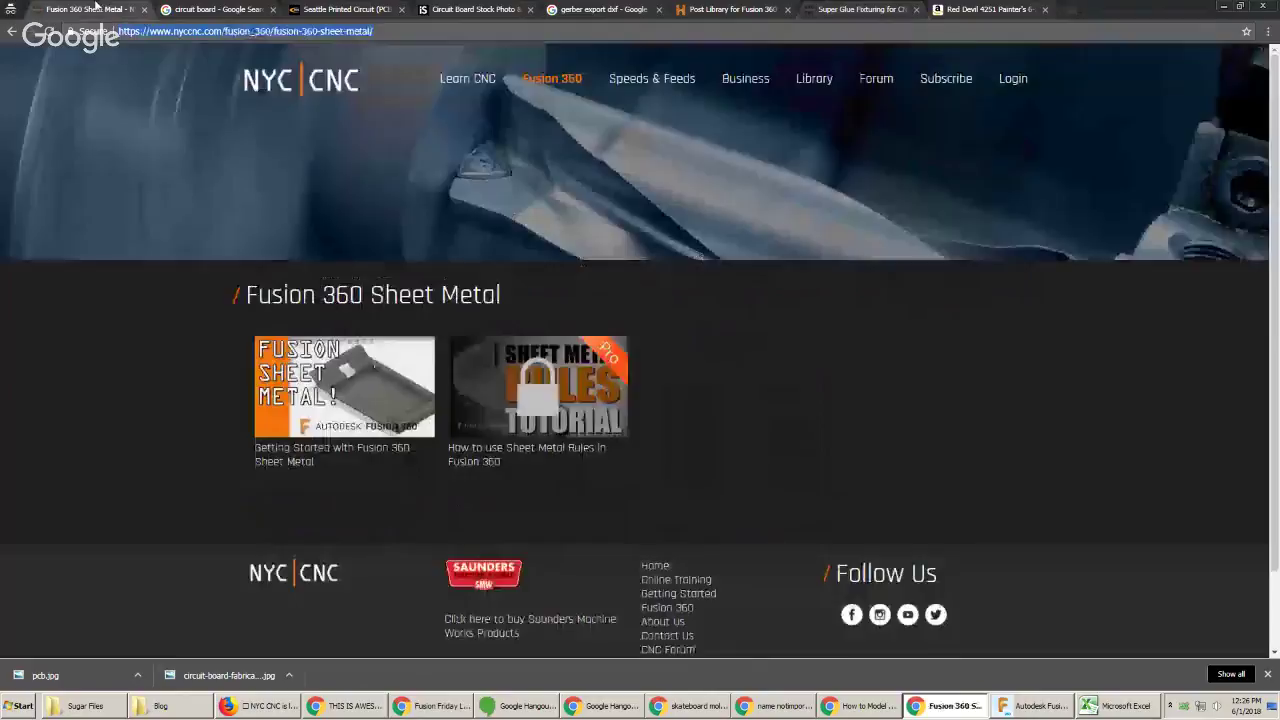
click(213, 9)
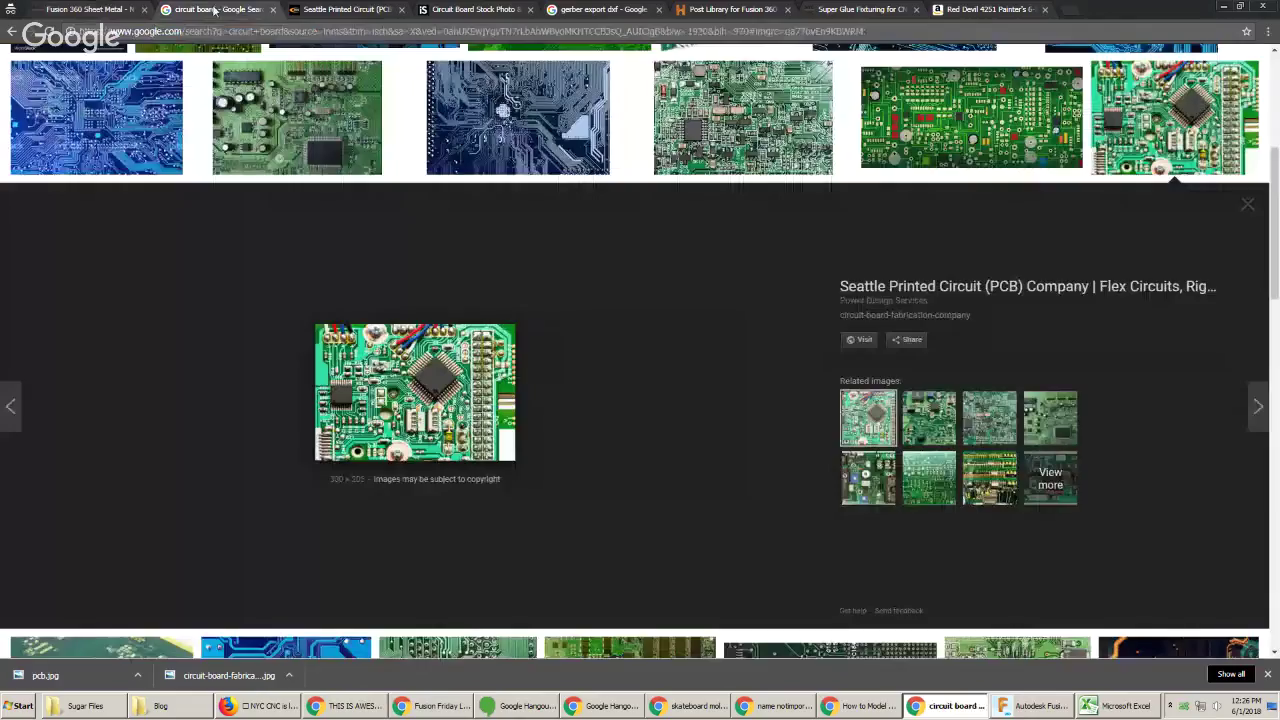
click(1237, 10)
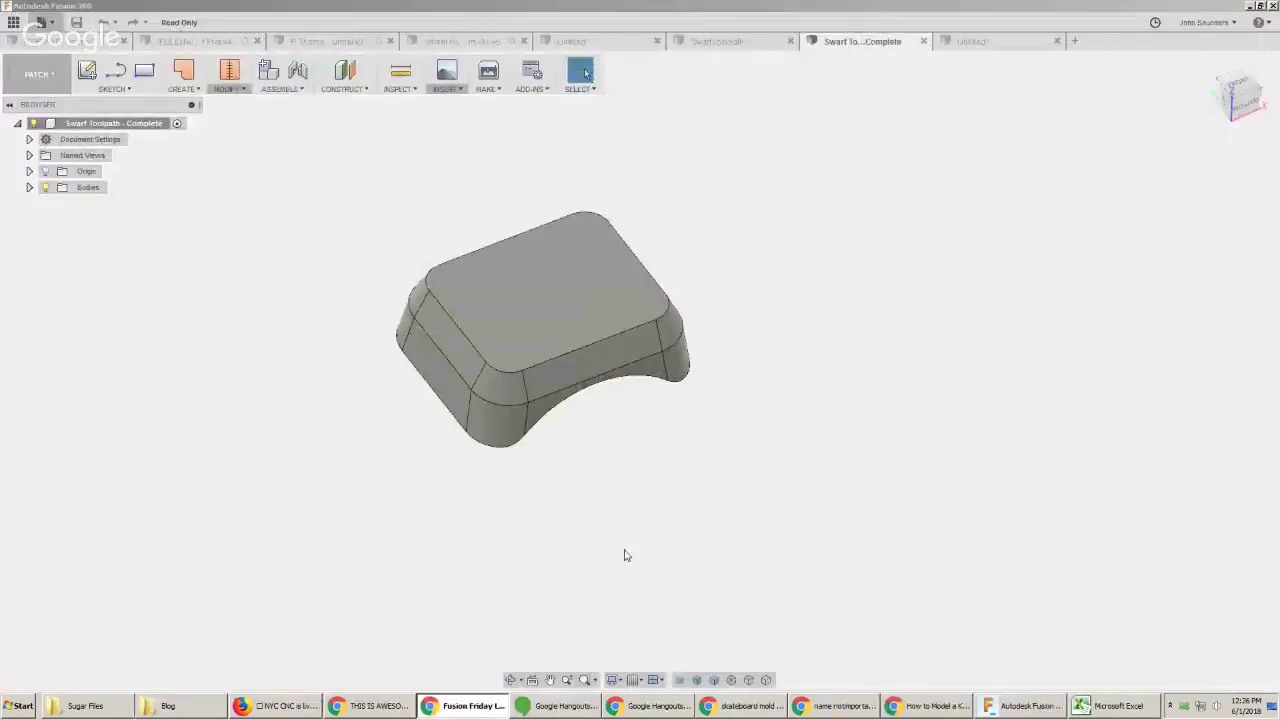
click(749, 706)
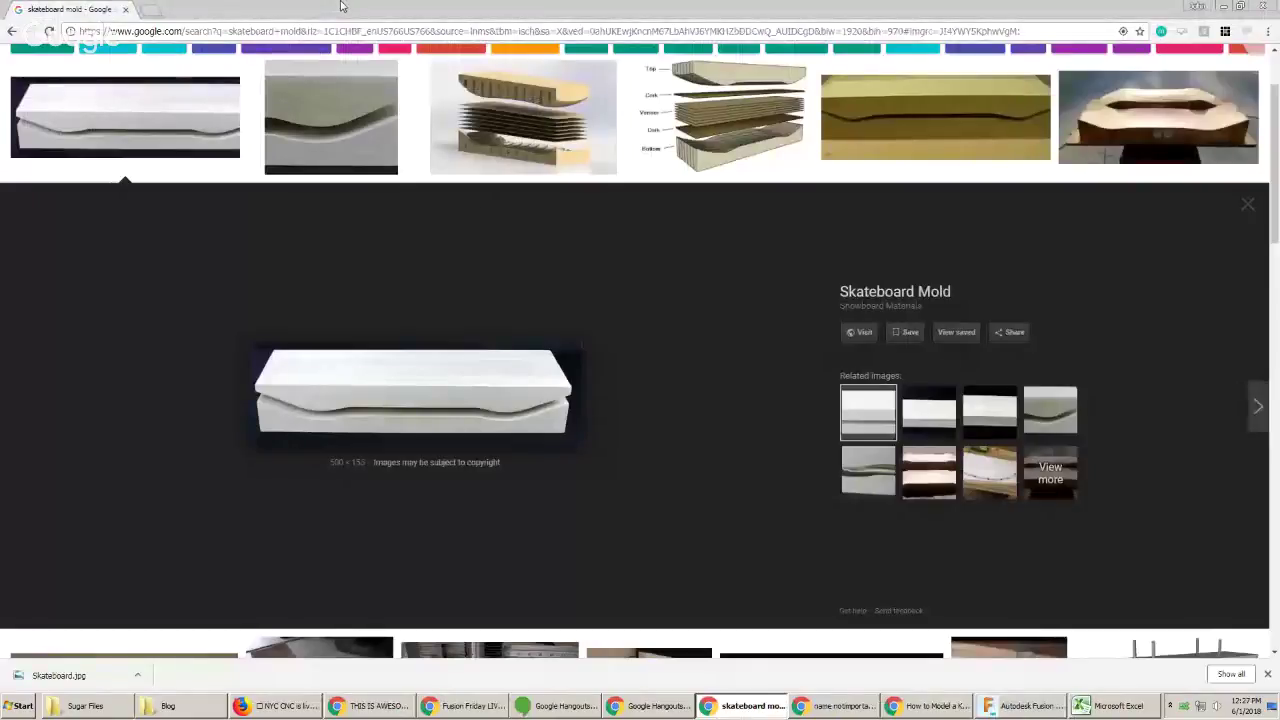
click(470, 706)
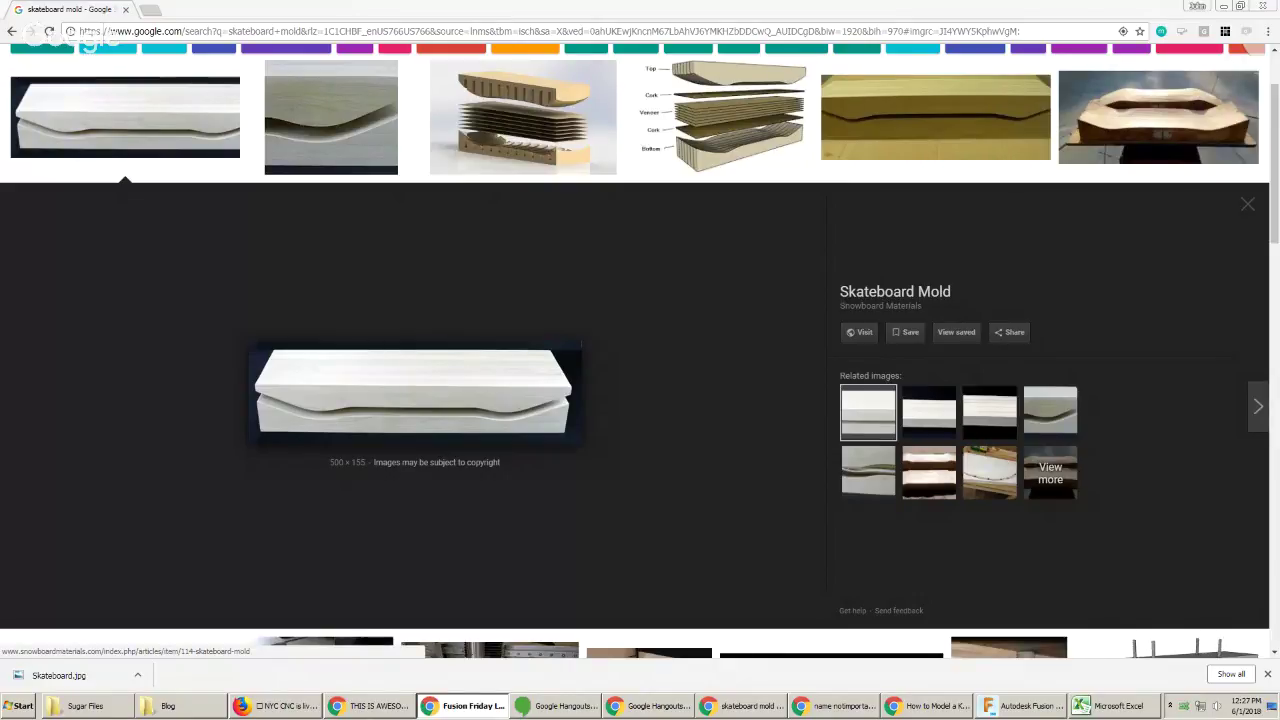
click(1022, 706)
click(57, 78)
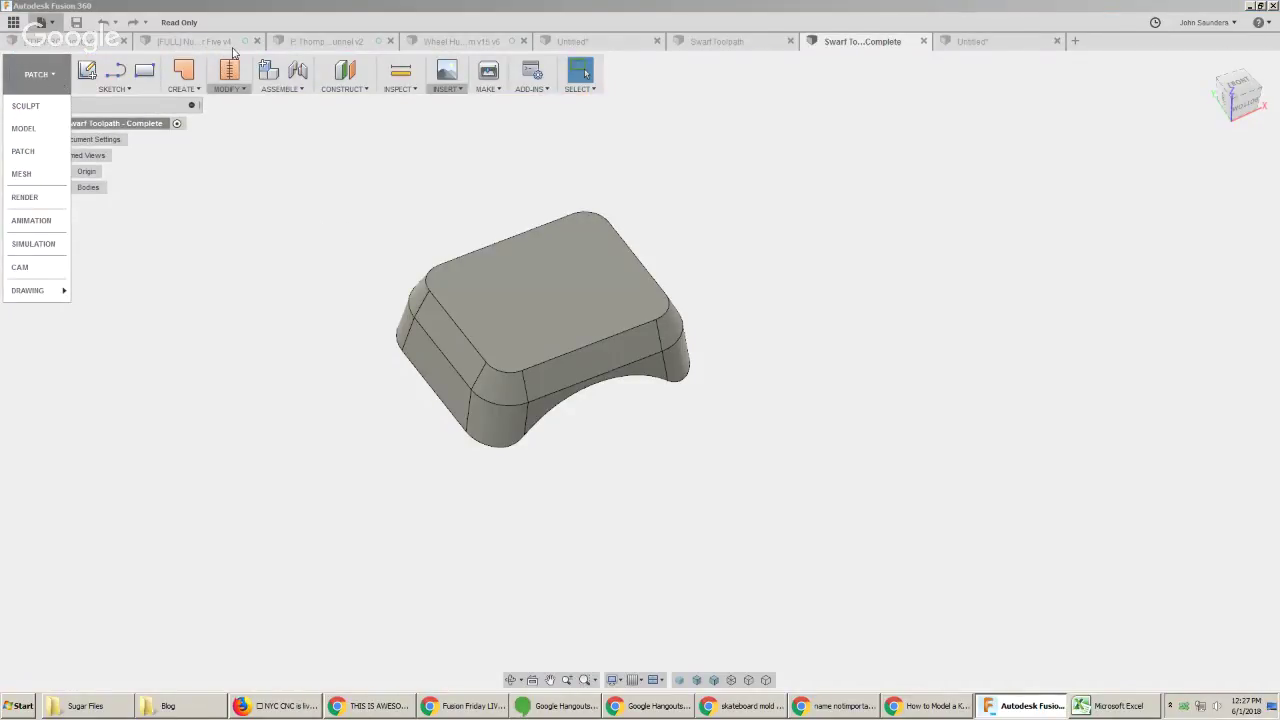
Switch through the funnel and Wheel Hub documents to the untitled skateboard document
click(322, 41)
click(490, 41)
click(556, 41)
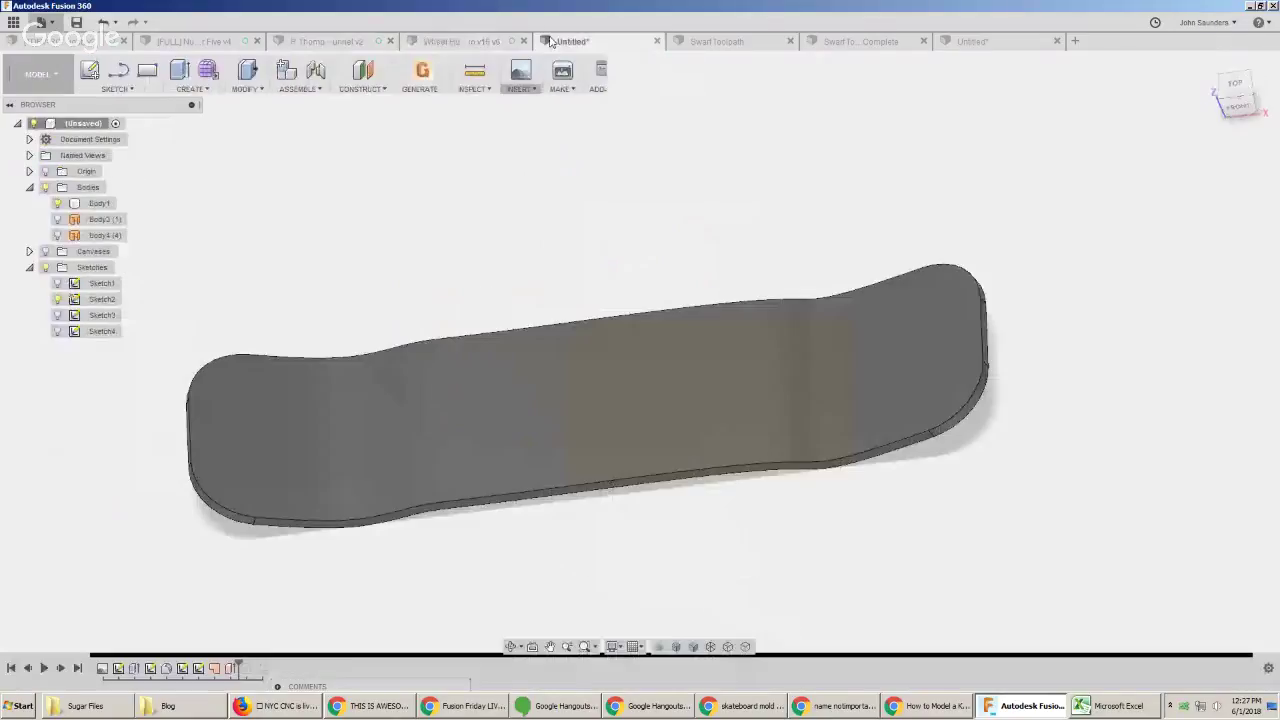
Put the skateboard document in the CAM workspace and begin a new milling setup
click(42, 75)
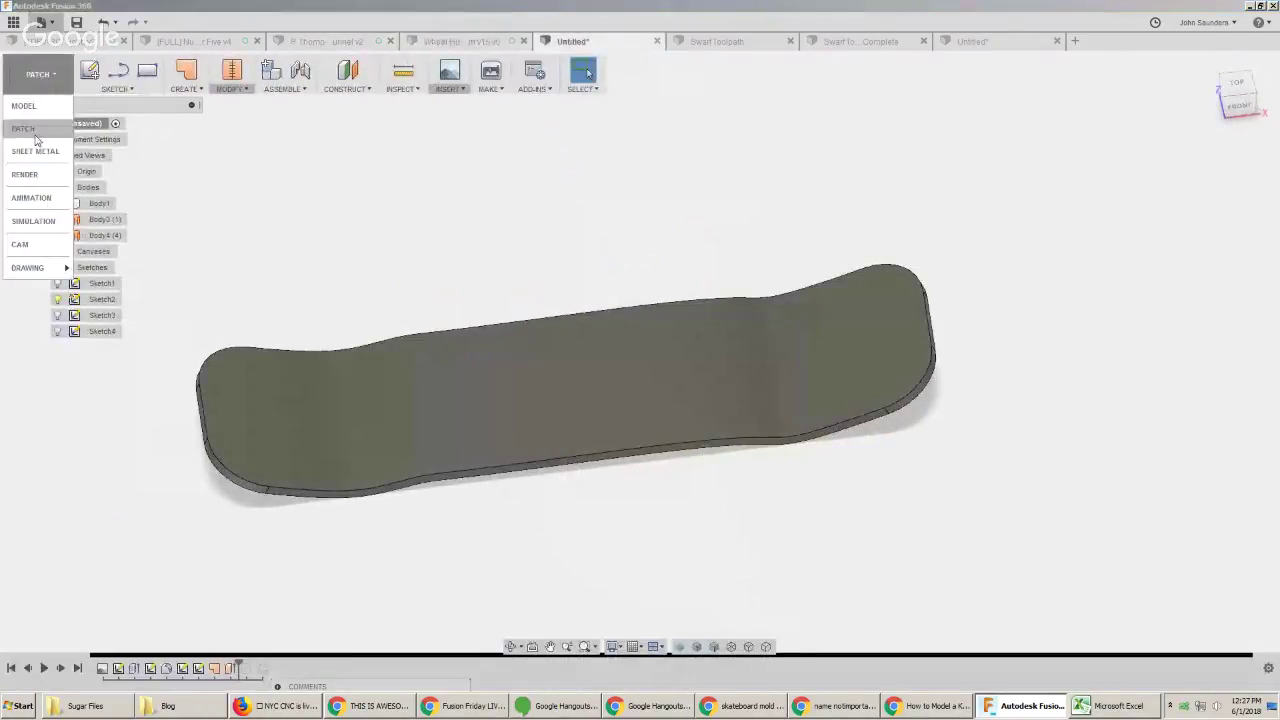
click(22, 244)
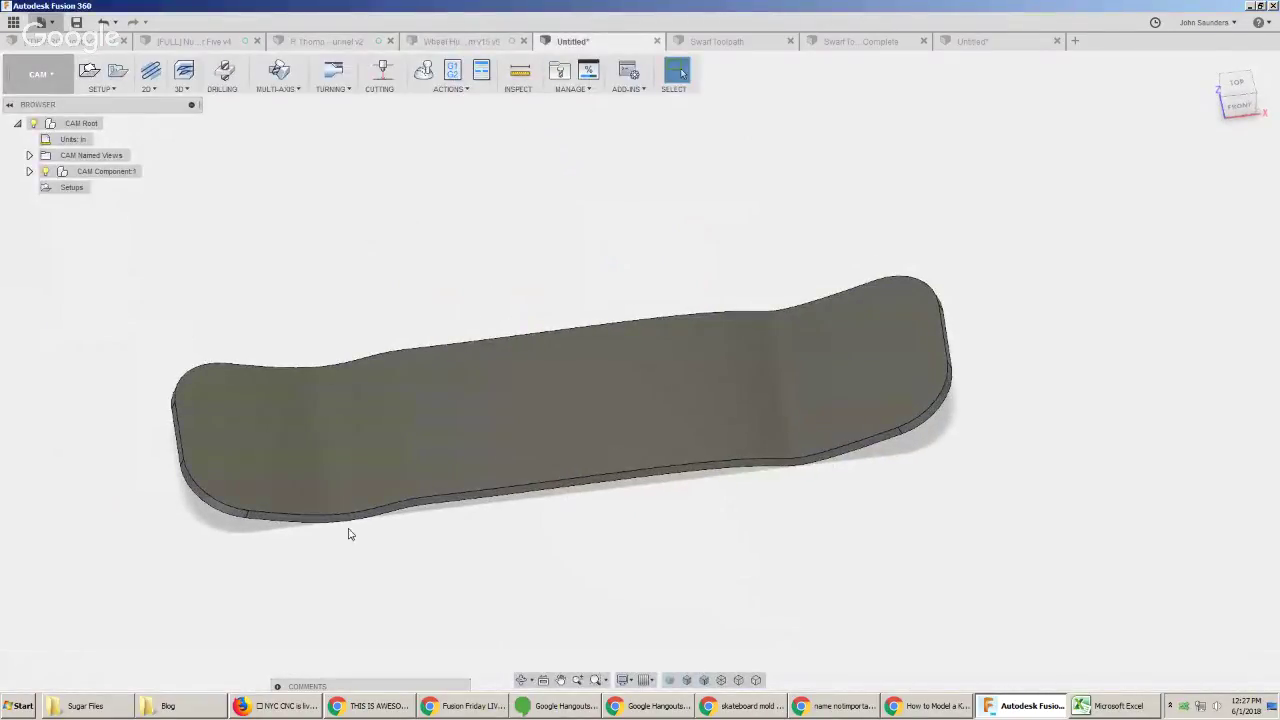
scroll(355, 531, down, 2)
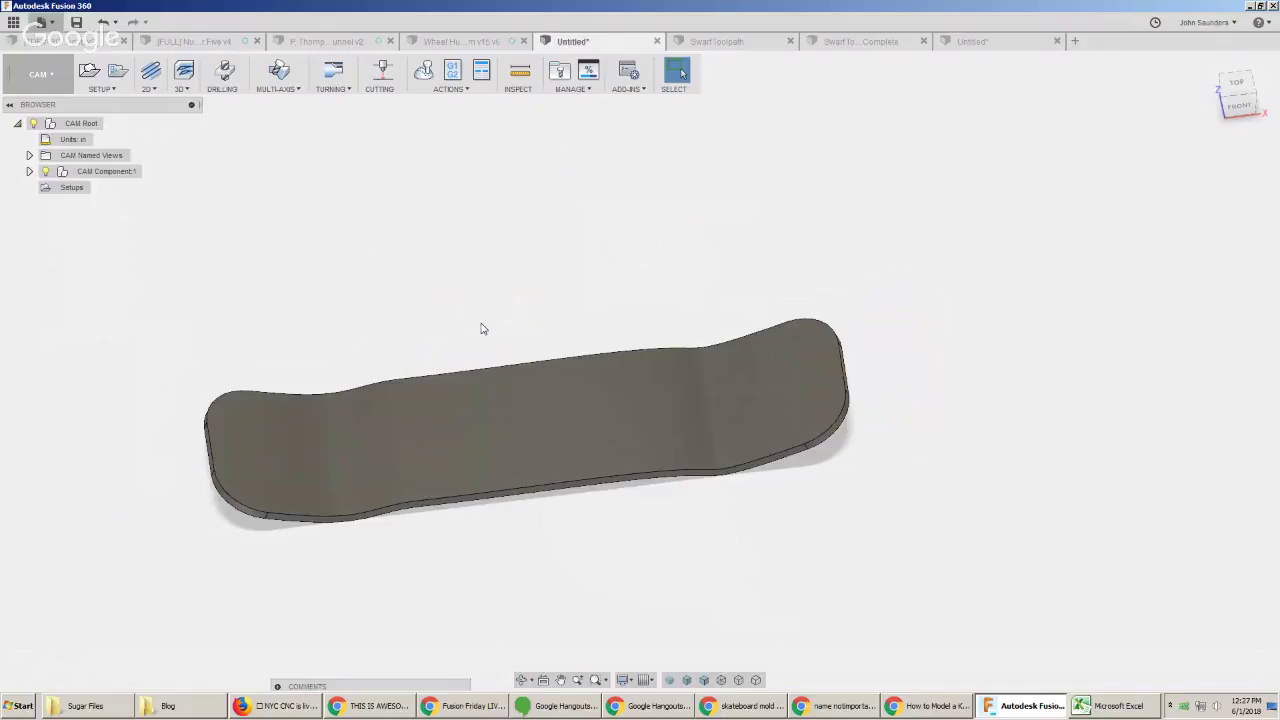
click(89, 70)
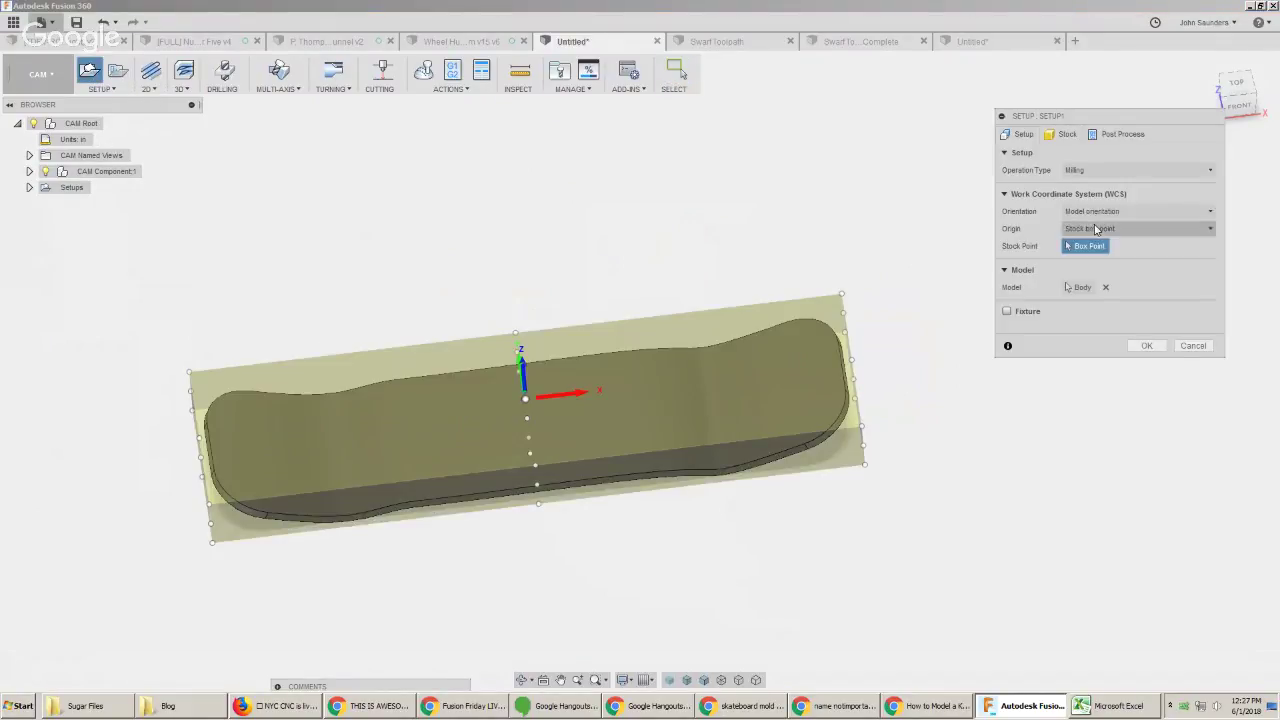
Accept the setup's stock and start a 2D Contour using tool #31 from the Tormach aluminium library
click(1147, 346)
click(160, 90)
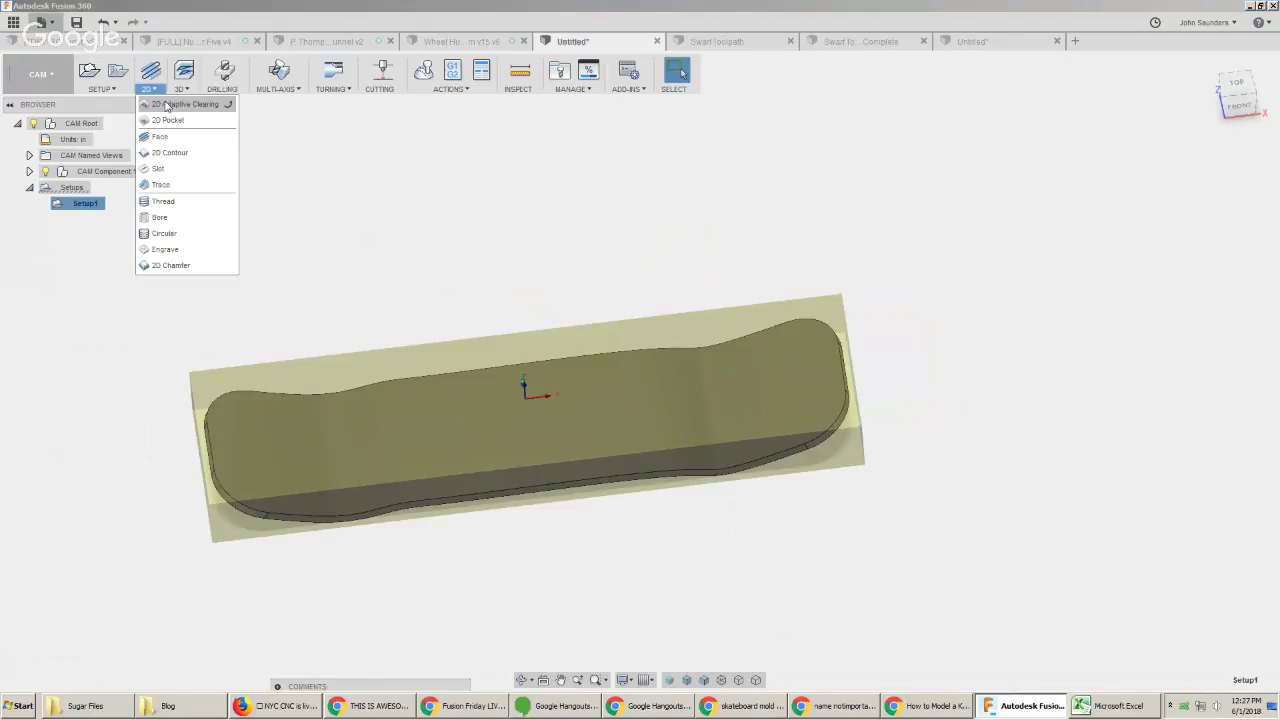
click(165, 148)
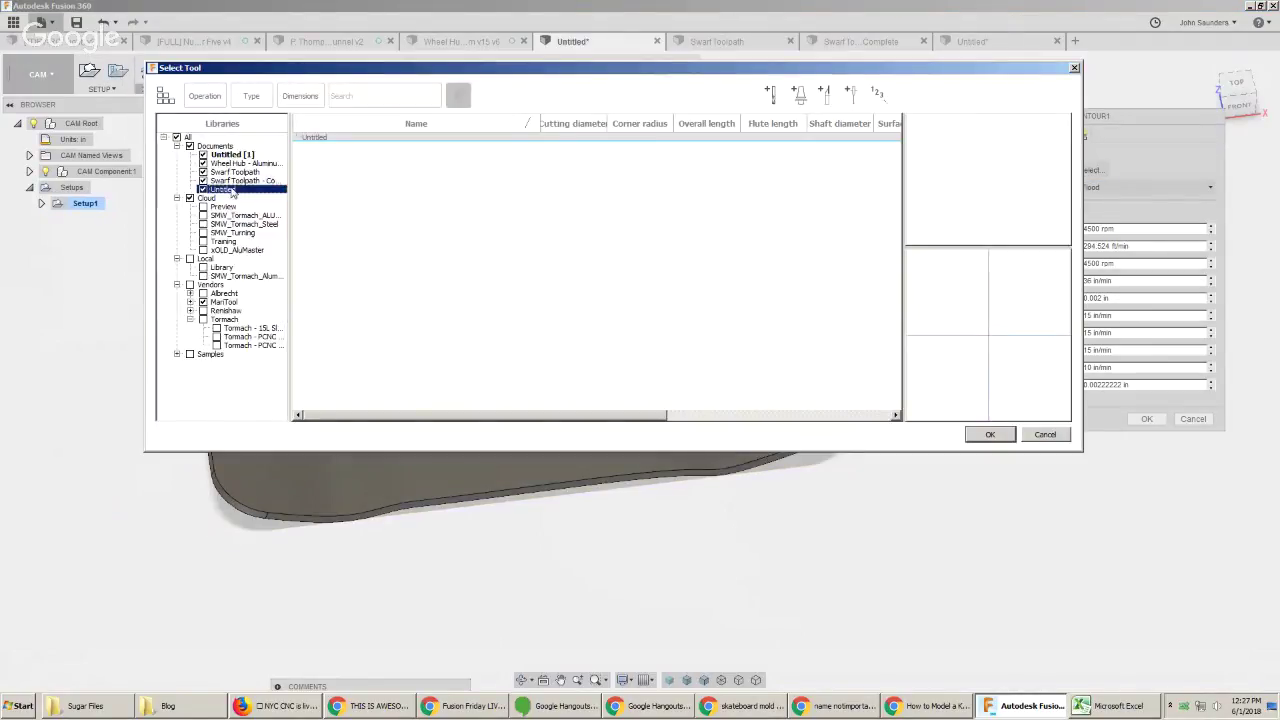
click(240, 216)
click(362, 312)
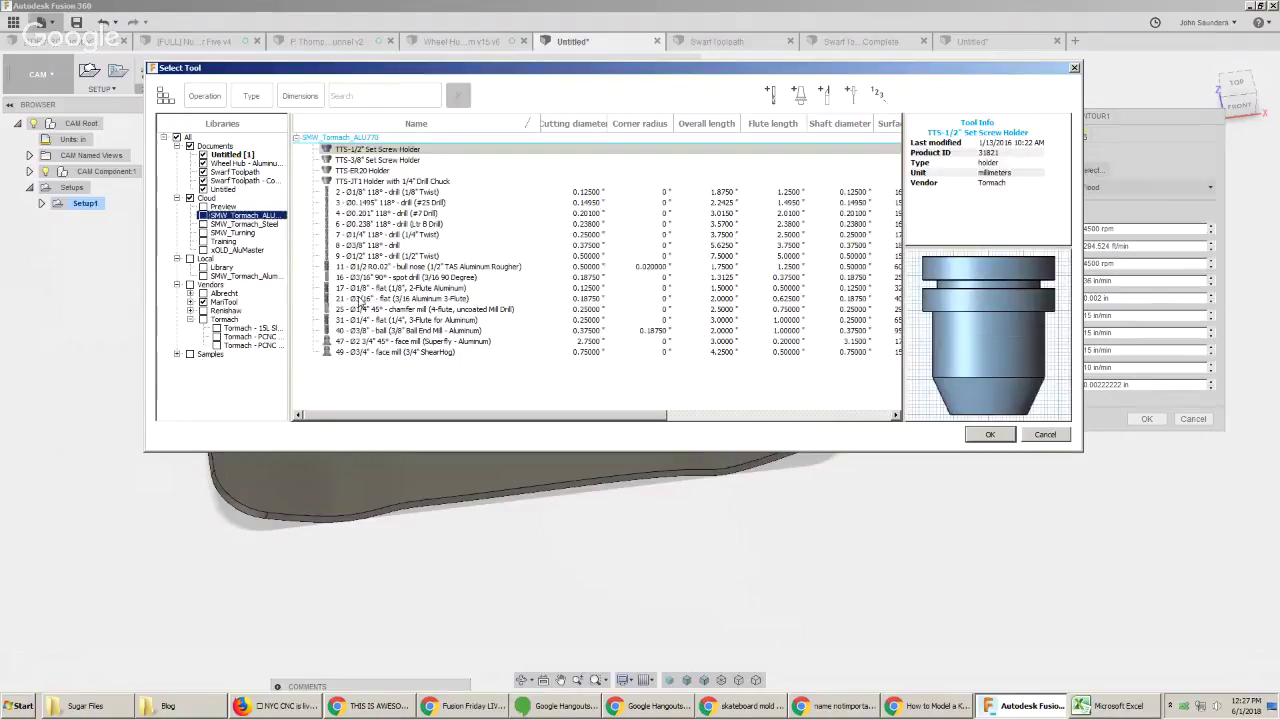
double_click(364, 318)
Contour the board's bottom edge with holding tabs spaced by distance, then generate the toolpath
click(1023, 137)
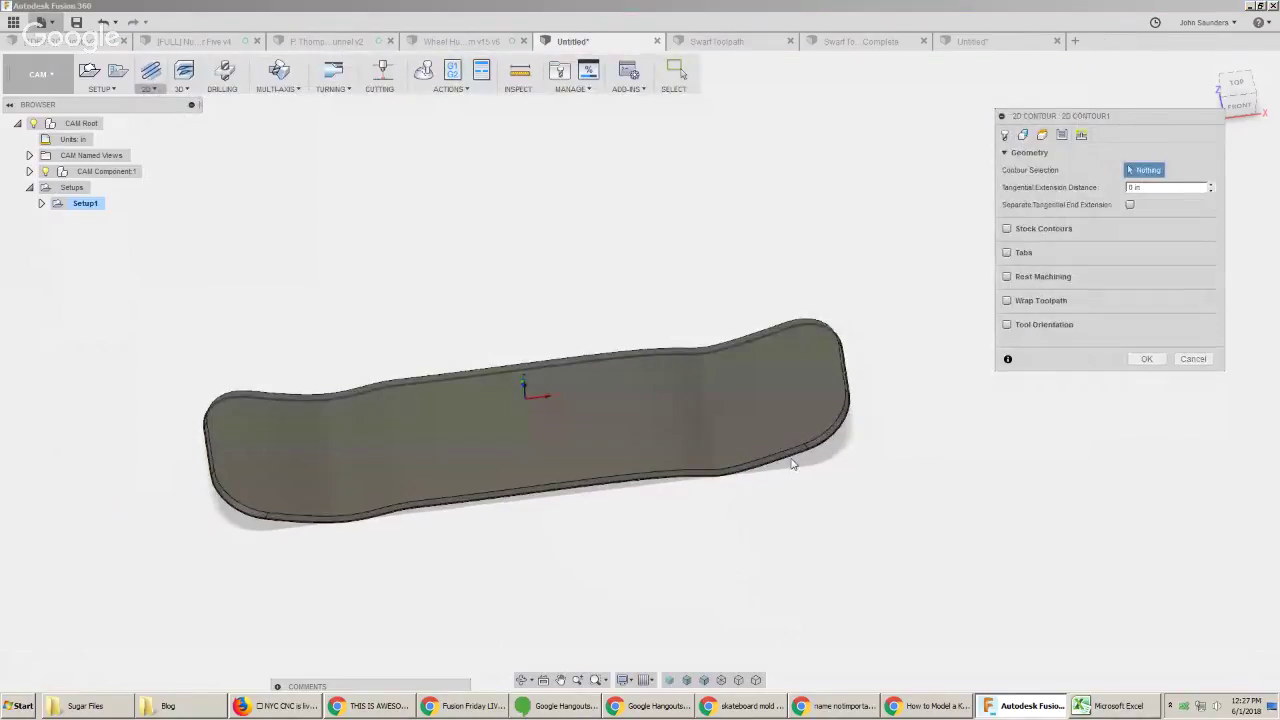
click(798, 478)
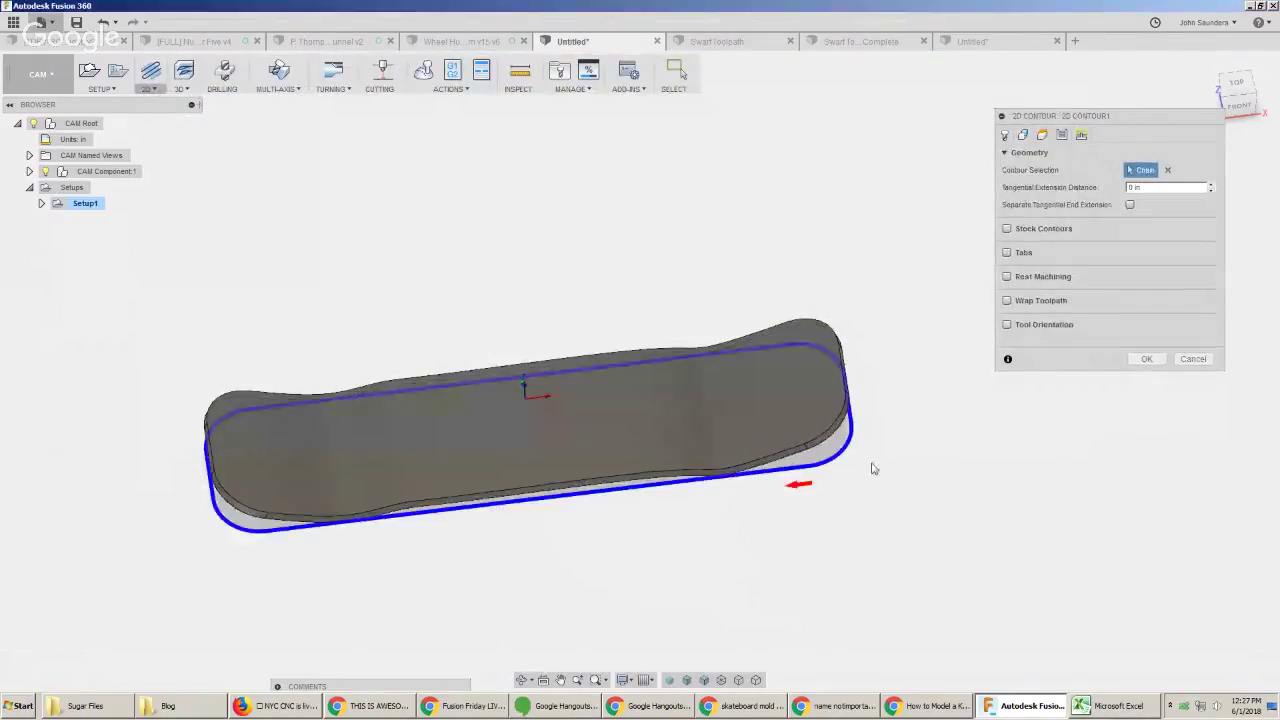
click(1007, 252)
drag(1152, 289, 1111, 294)
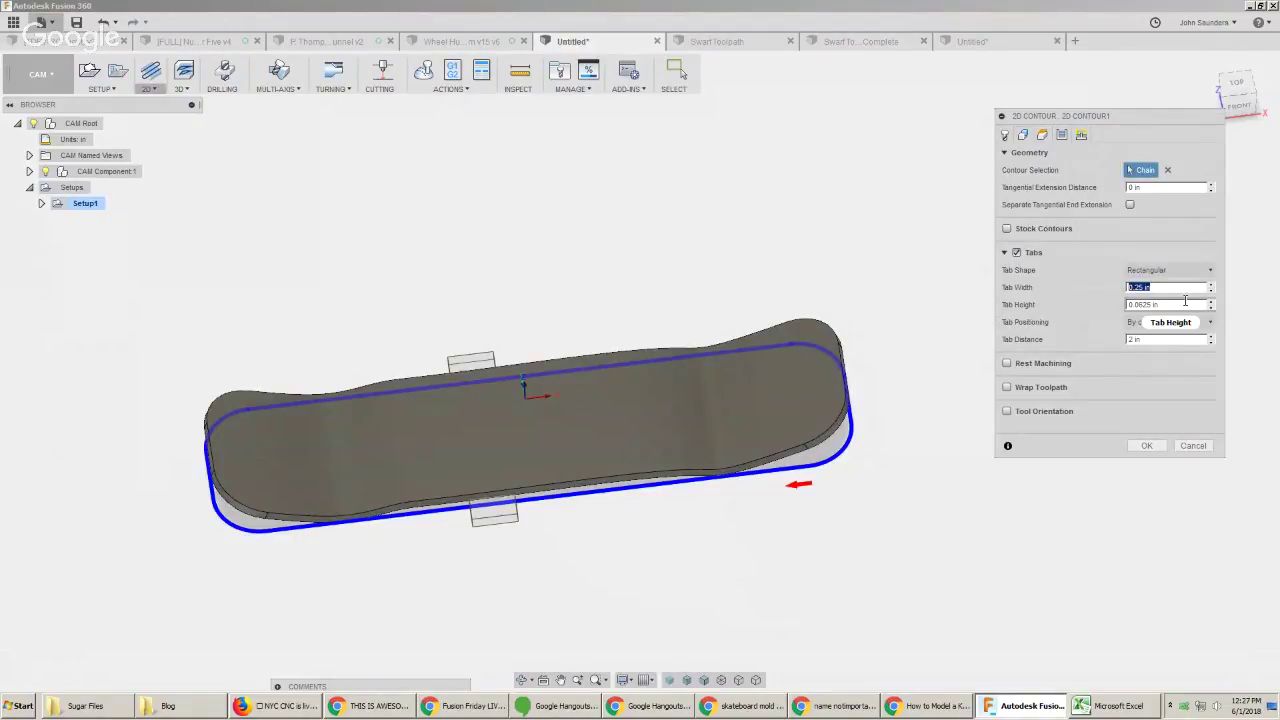
click(1150, 323)
click(1157, 340)
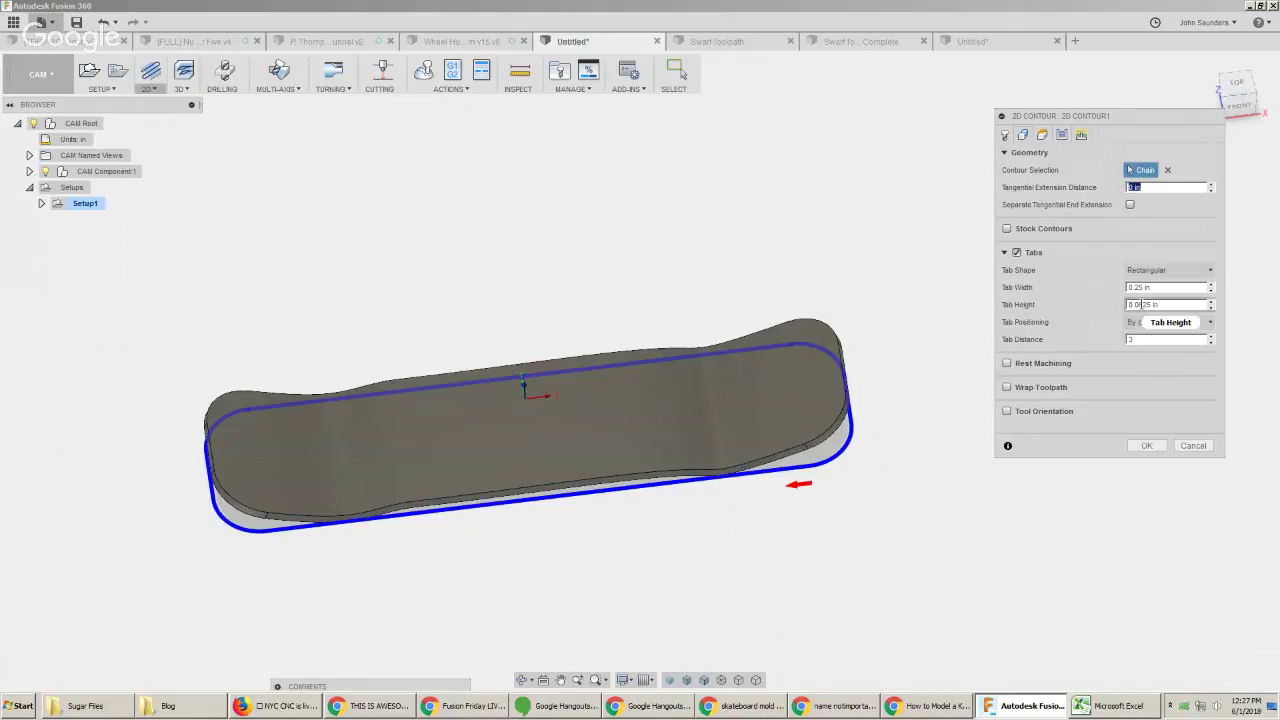
drag(1141, 304, 1179, 307)
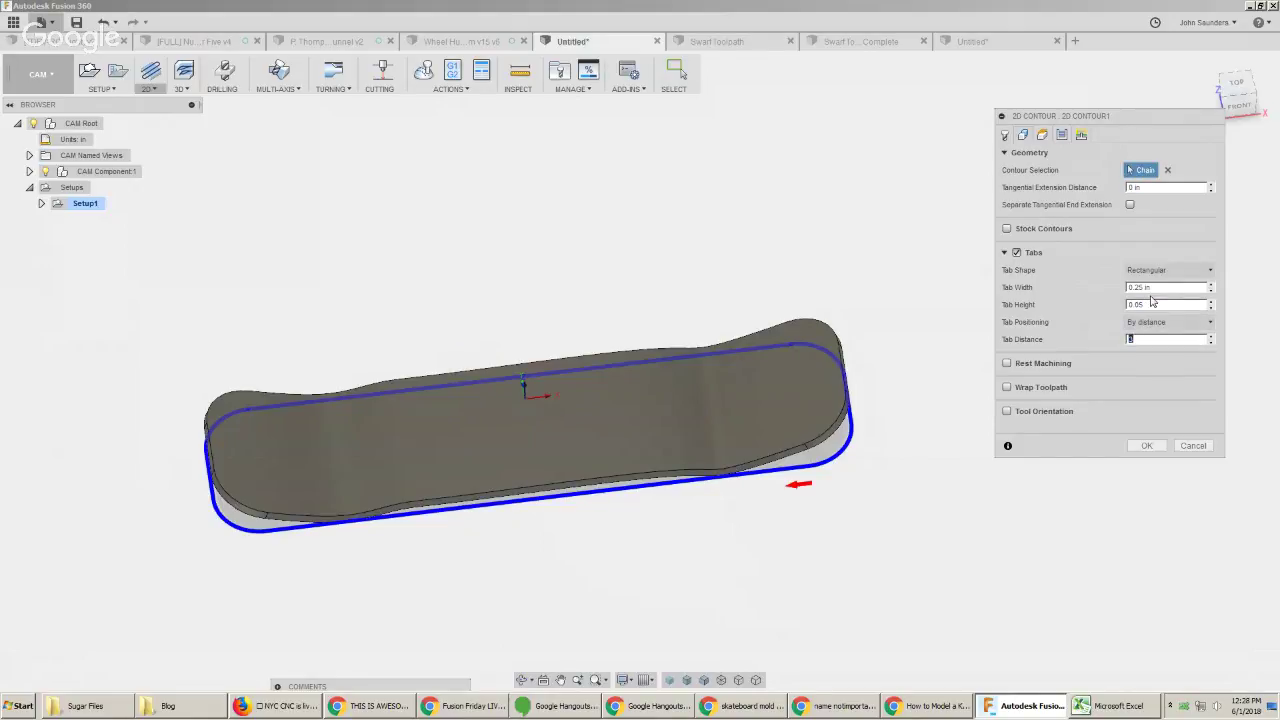
click(1147, 445)
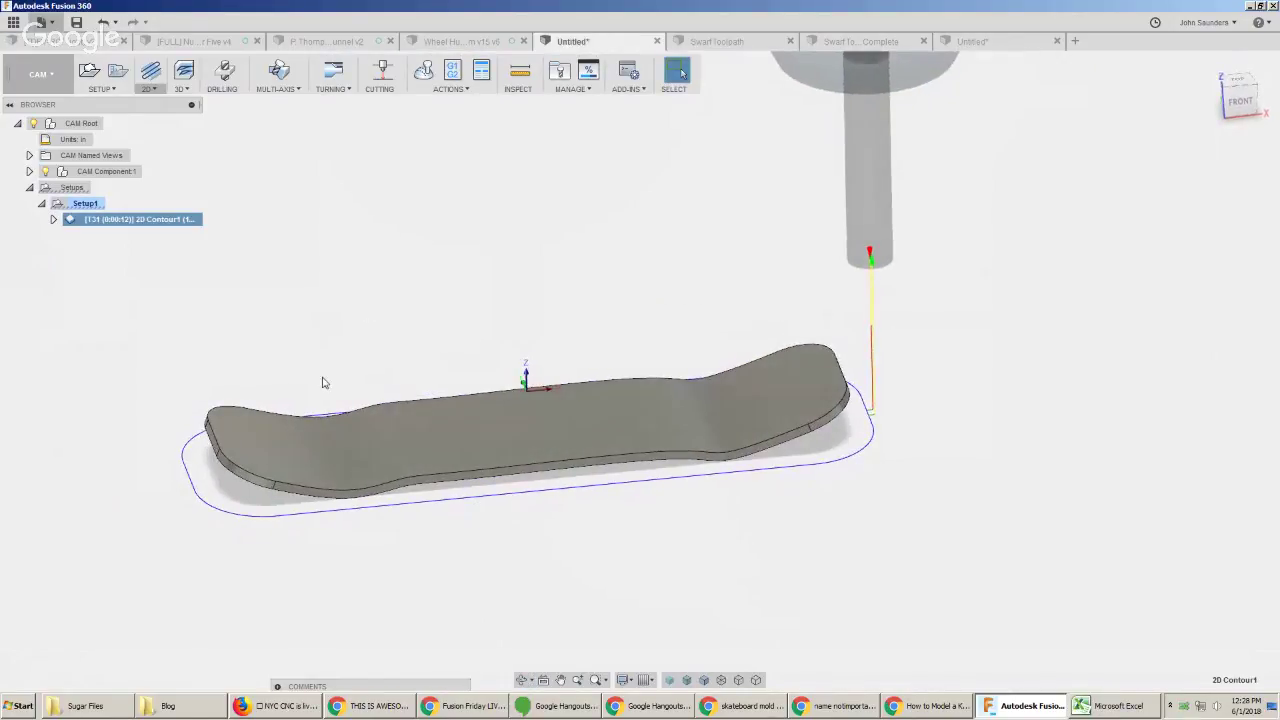
shift+middle_drag(255, 375, 409, 352)
Re-edit the 2D Contour's tab settings and regenerate its toolpath
right_click(180, 221)
click(185, 234)
click(1022, 134)
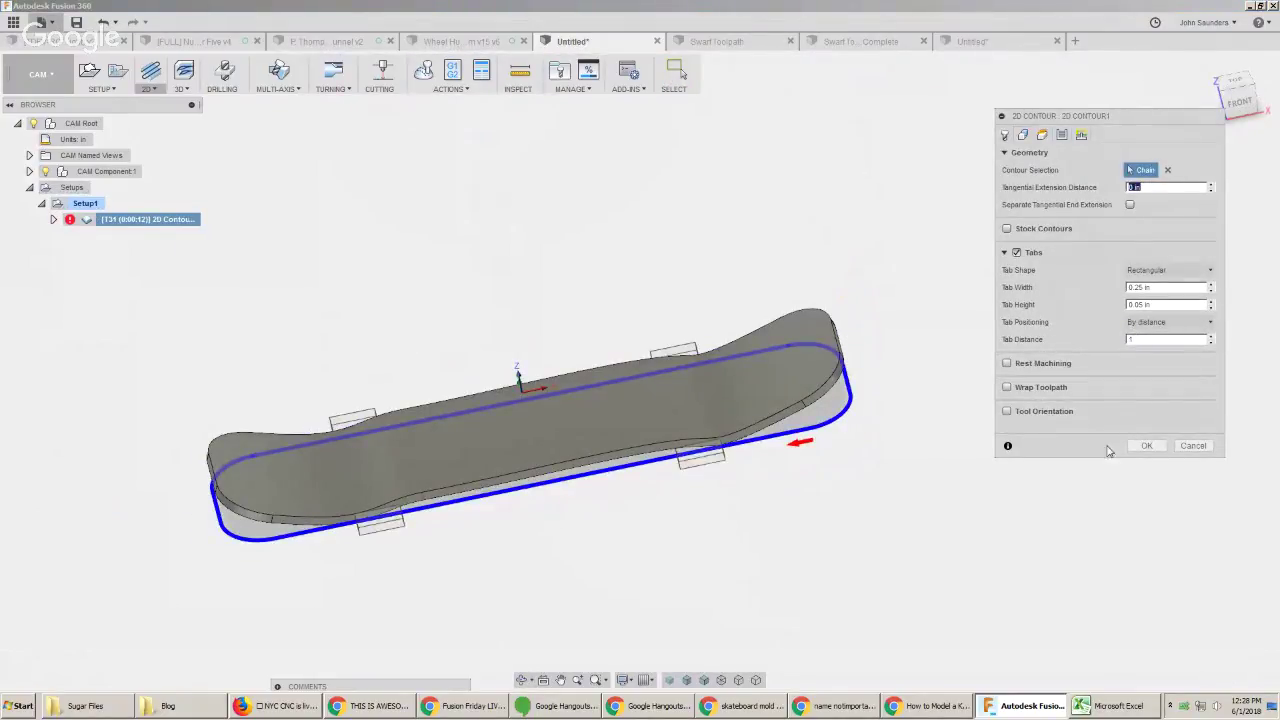
click(1147, 446)
mouse_move(323, 351)
shift+middle_down()
mouse_move(351, 354)
mouse_move(342, 340)
shift+middle_up()
Duplicate the contour operation, cancel editing the copy, and switch to the Model workspace
key(ctrl+c)
key(ctrl+v)
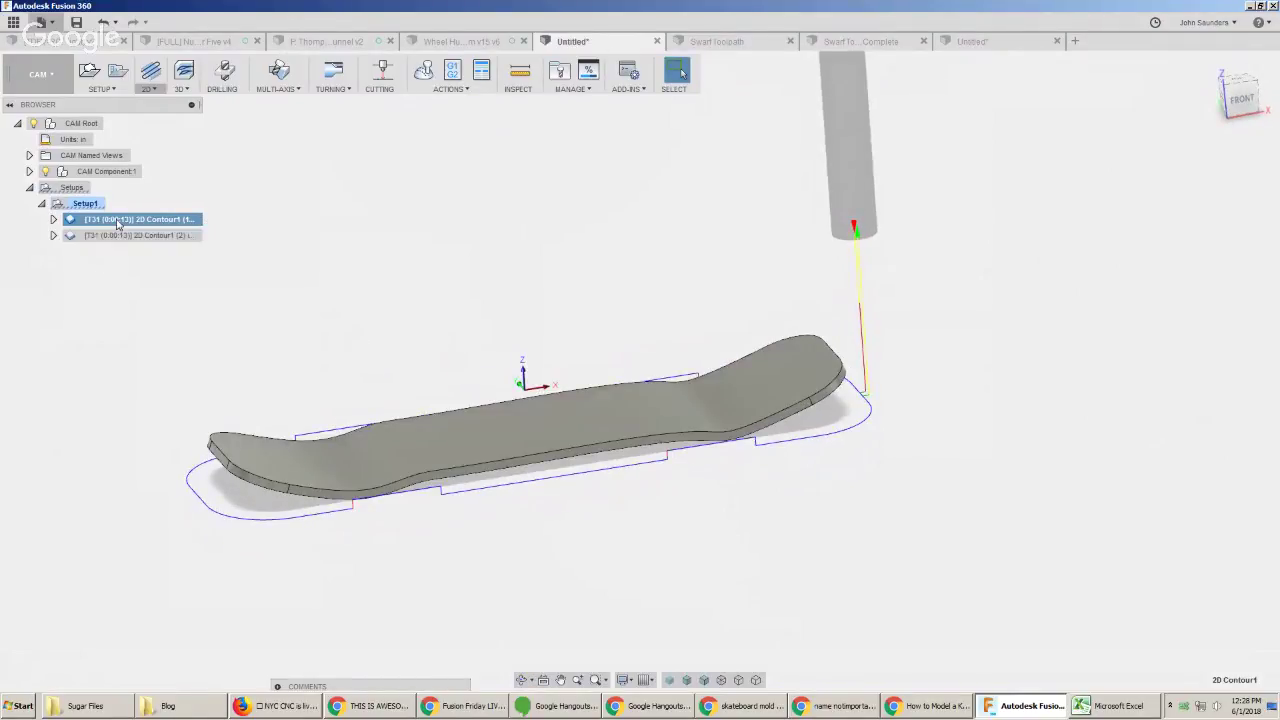
click(129, 239)
right_click(129, 239)
click(150, 245)
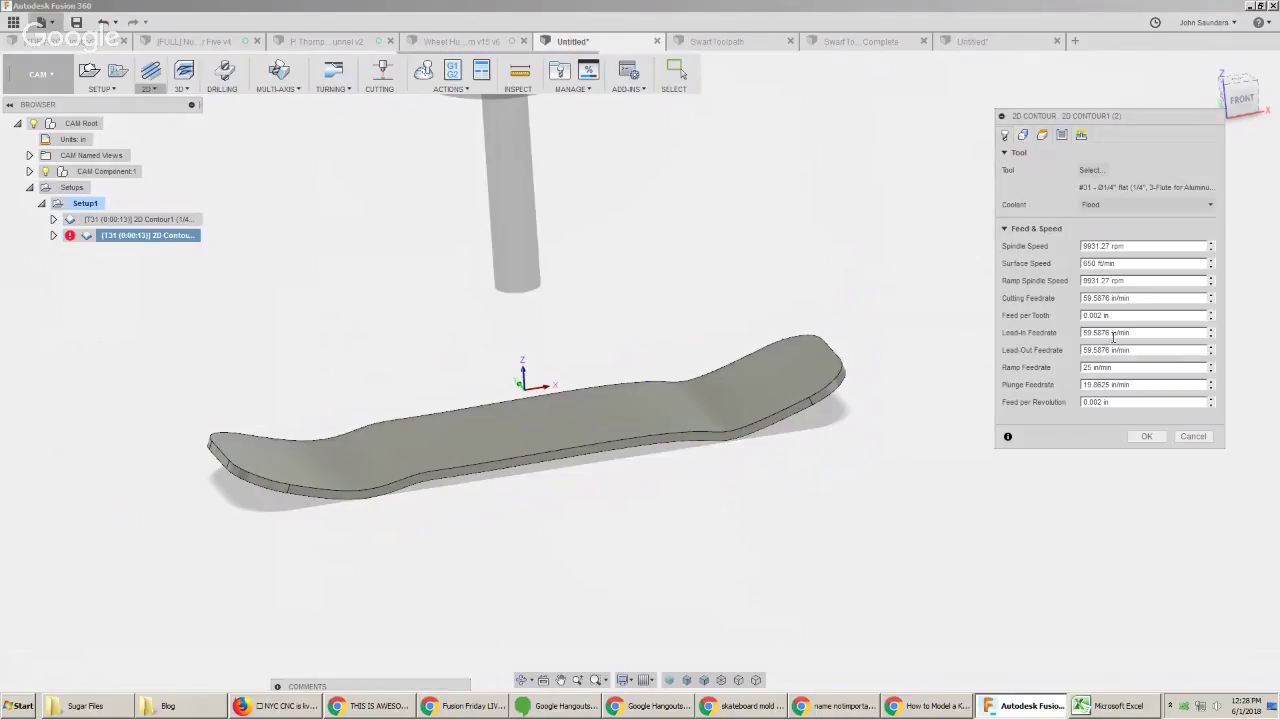
click(1191, 436)
click(150, 219)
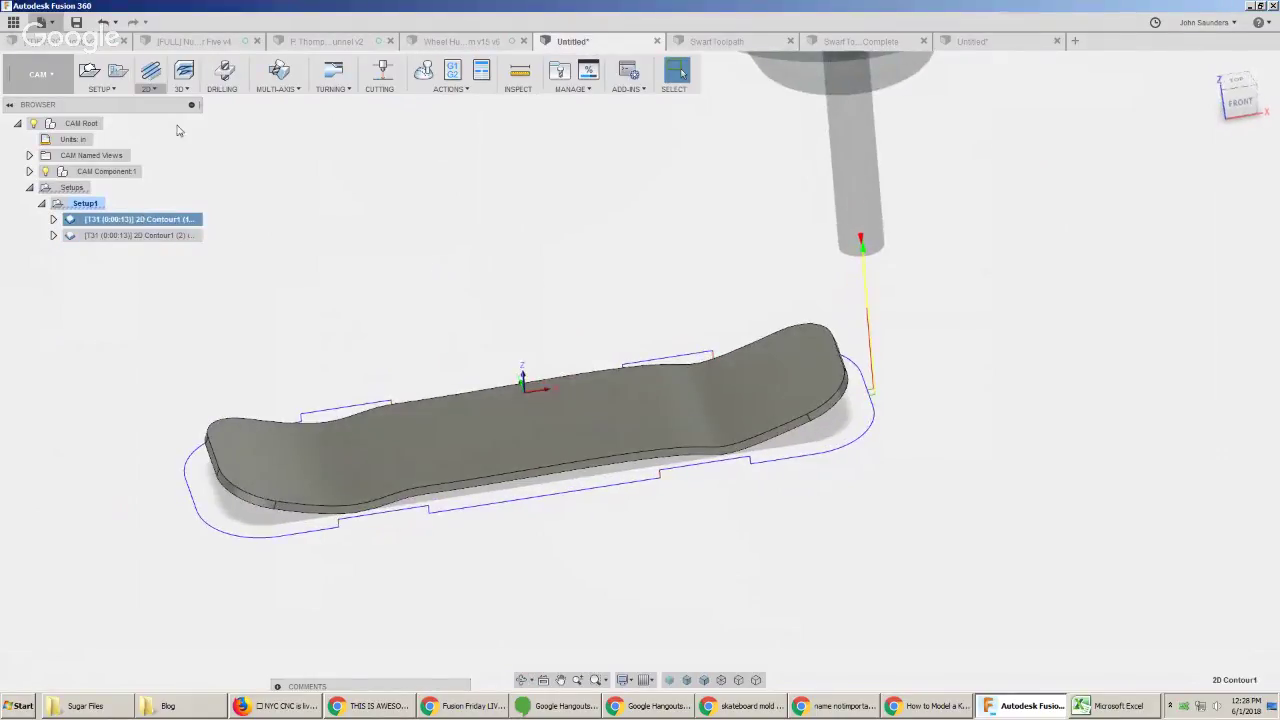
click(36, 75)
click(24, 106)
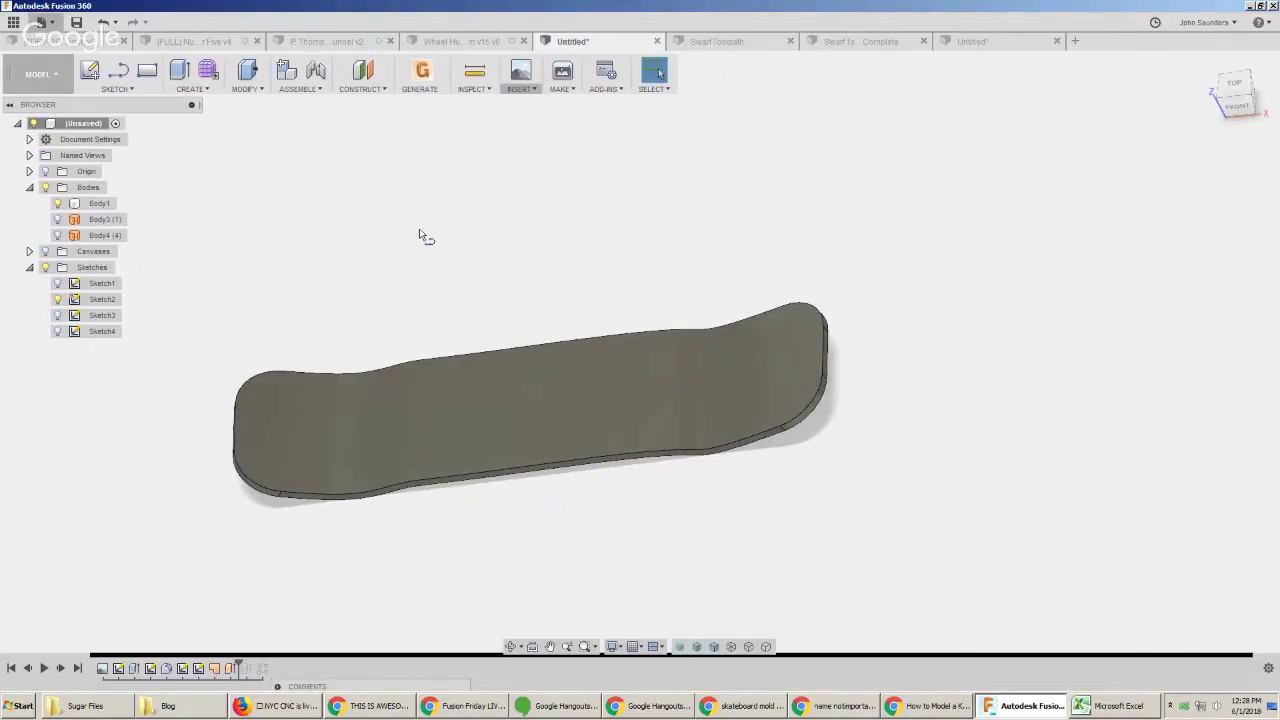
In Sketch5 on the top face, draw a line along the board's top edge in short segments
key(l)
click(516, 432)
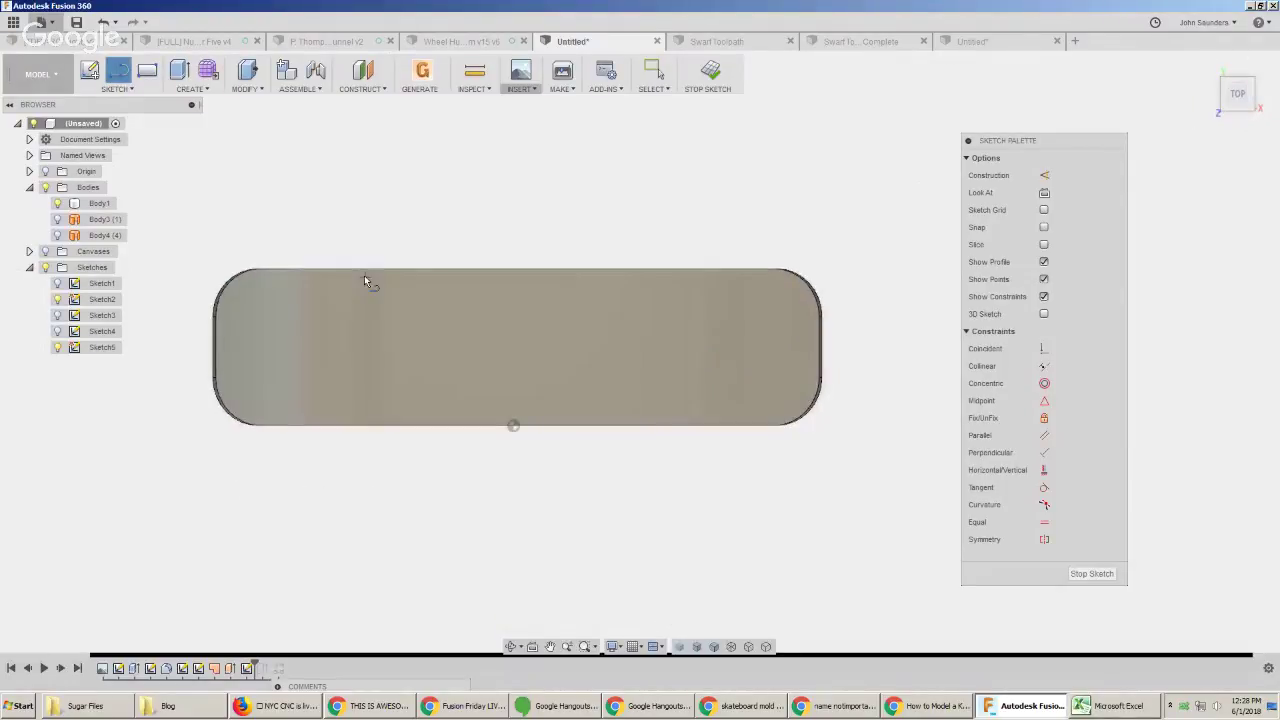
click(317, 267)
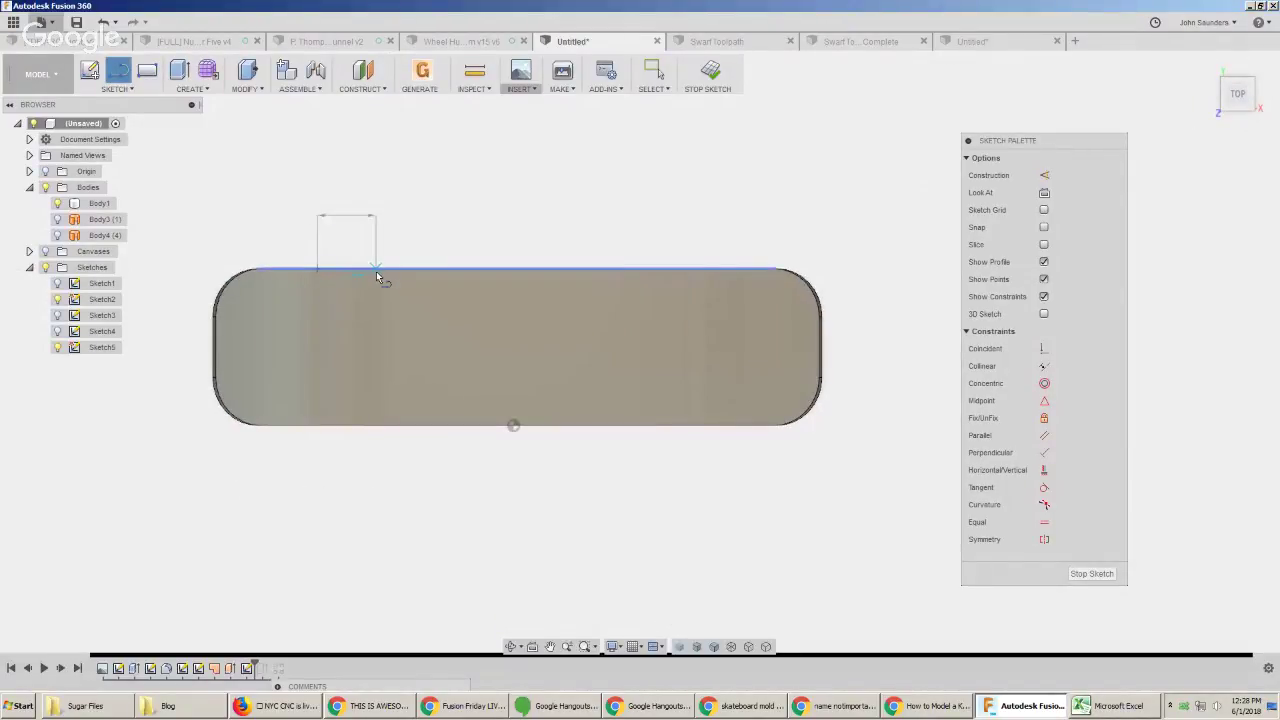
click(376, 268)
click(666, 268)
click(717, 268)
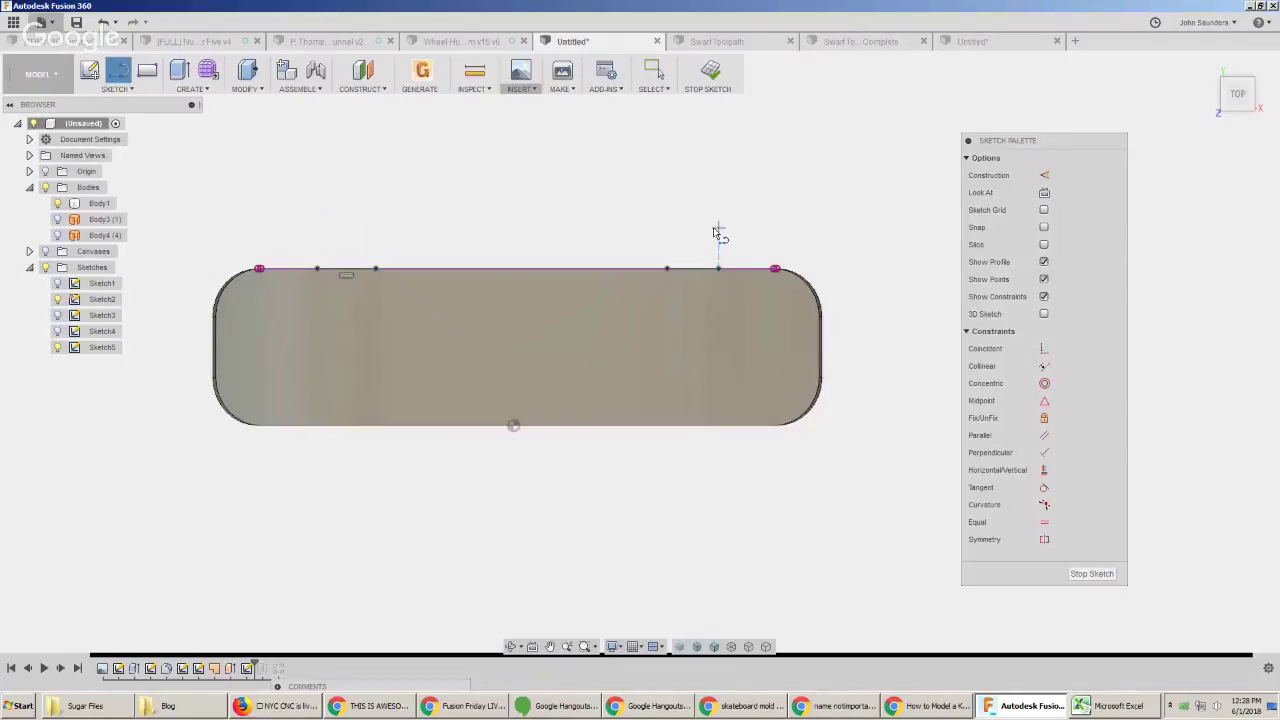
shift+middle_drag(717, 228, 640, 200)
Return to the CAM workspace and bring up the second contour's context menu
click(38, 74)
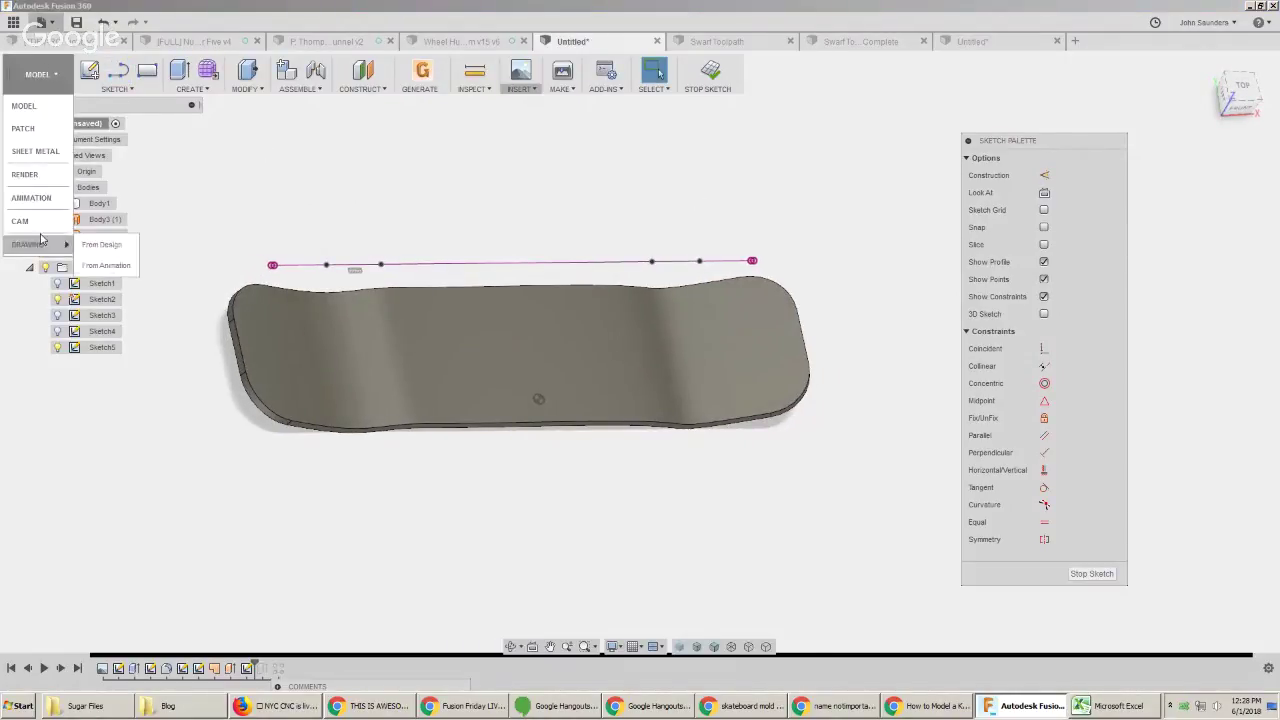
click(22, 221)
right_click(148, 235)
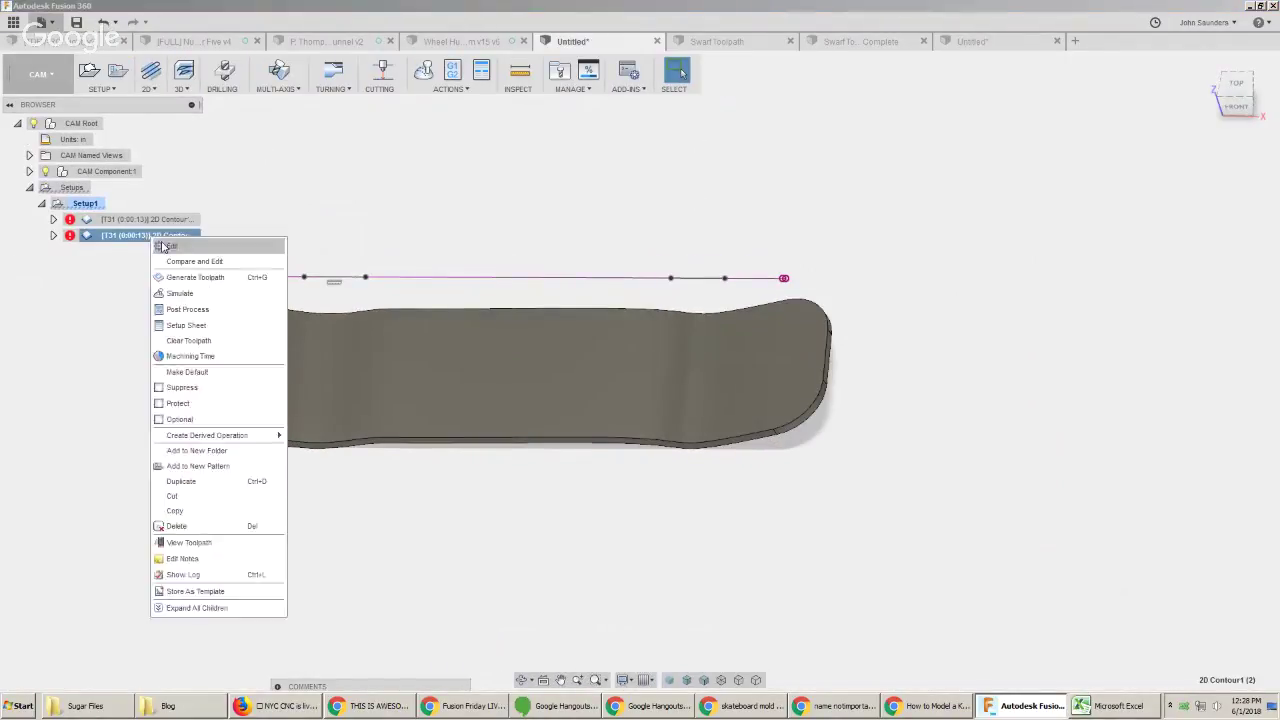
Set the second contour's geometry to the two sketched segments and turn off holding tabs
click(172, 243)
click(1022, 134)
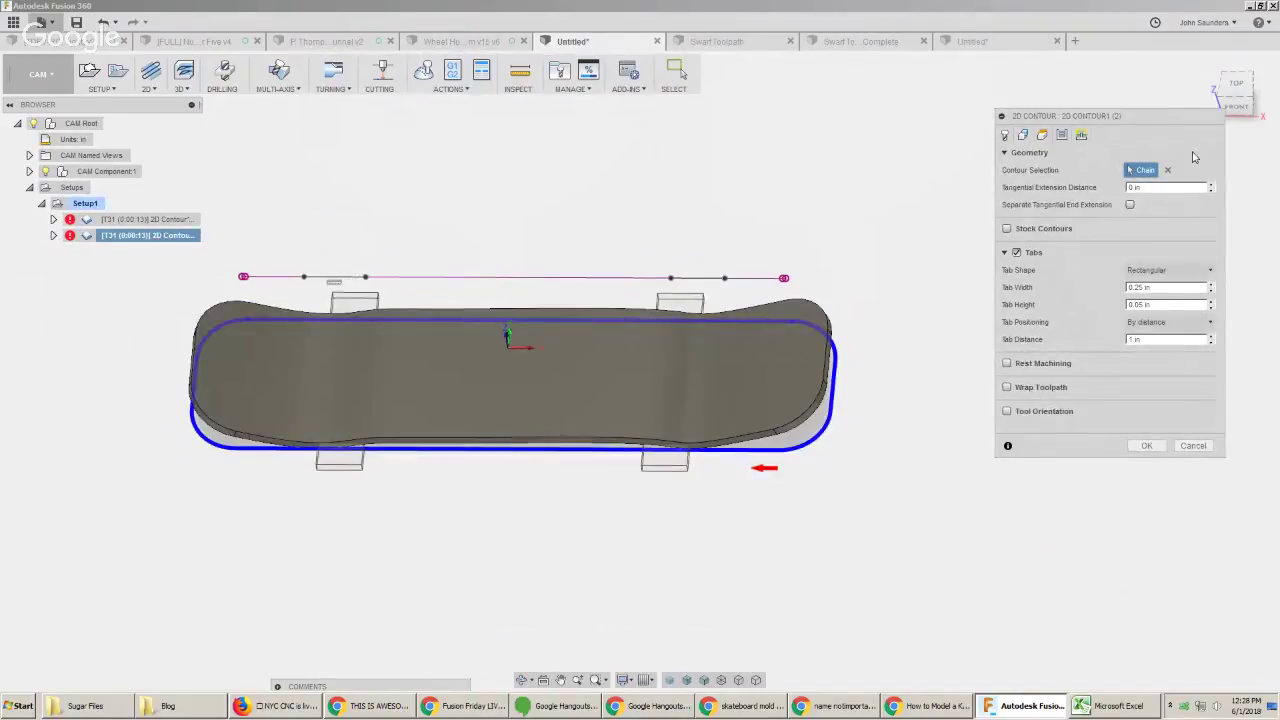
click(340, 277)
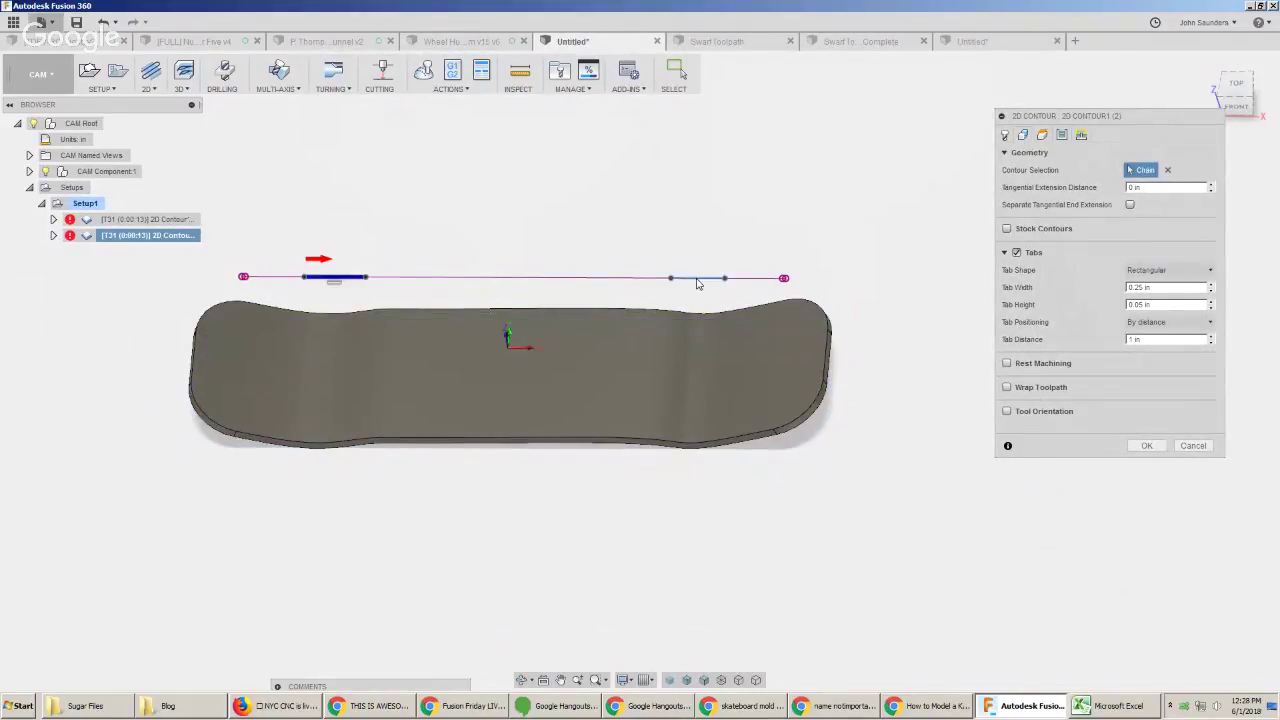
click(698, 278)
click(1016, 252)
Enable stock to leave with radial stock 0 and regenerate the toolpath
click(1062, 134)
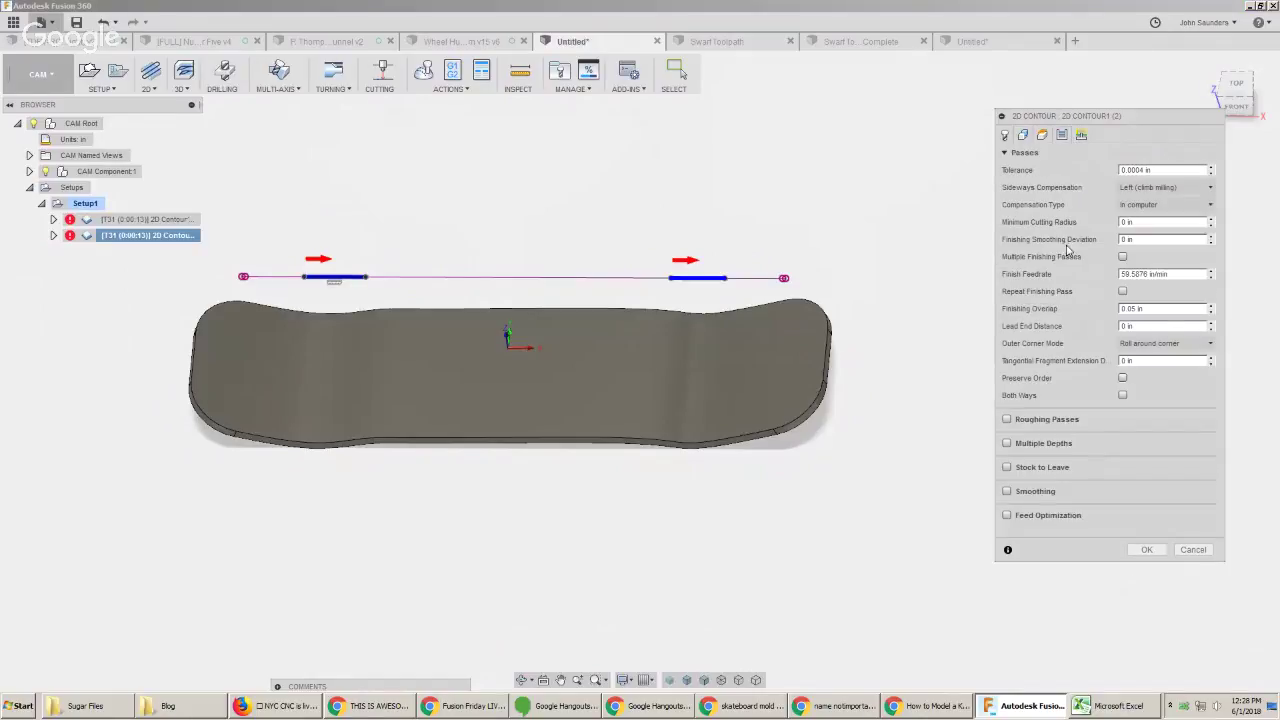
click(1007, 467)
double_click(1150, 485)
text(0.005)
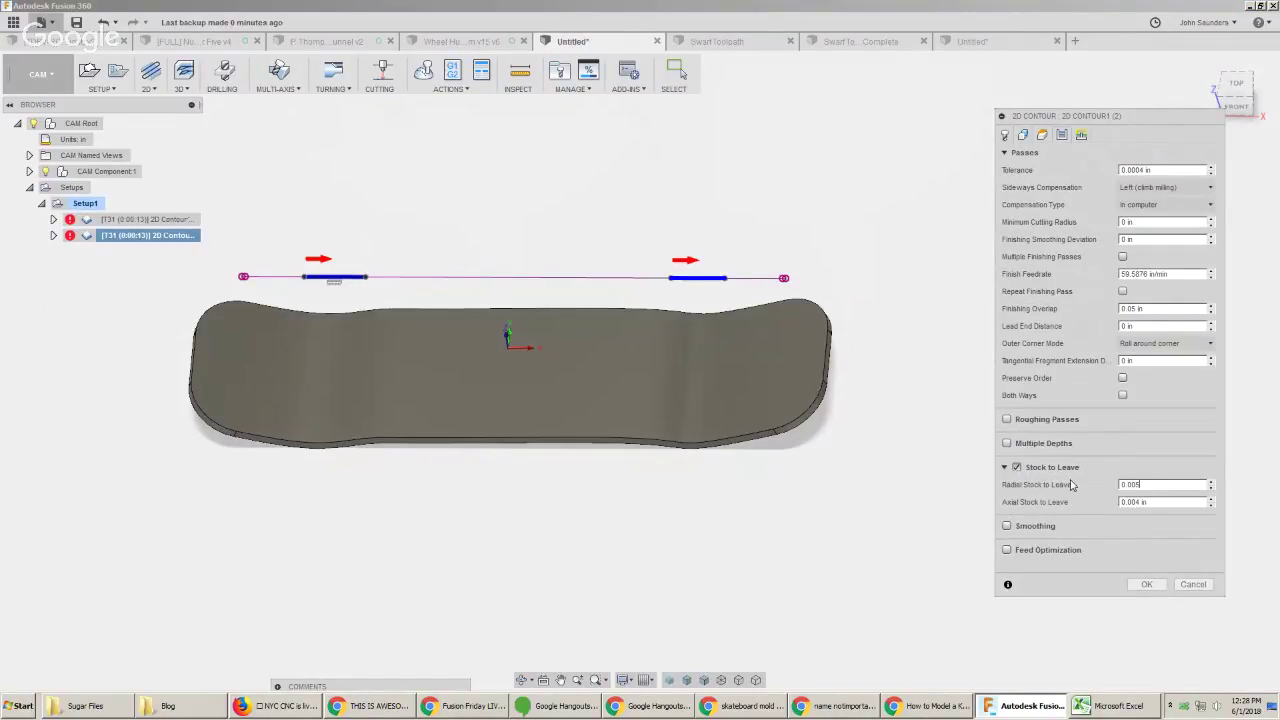
click(1147, 584)
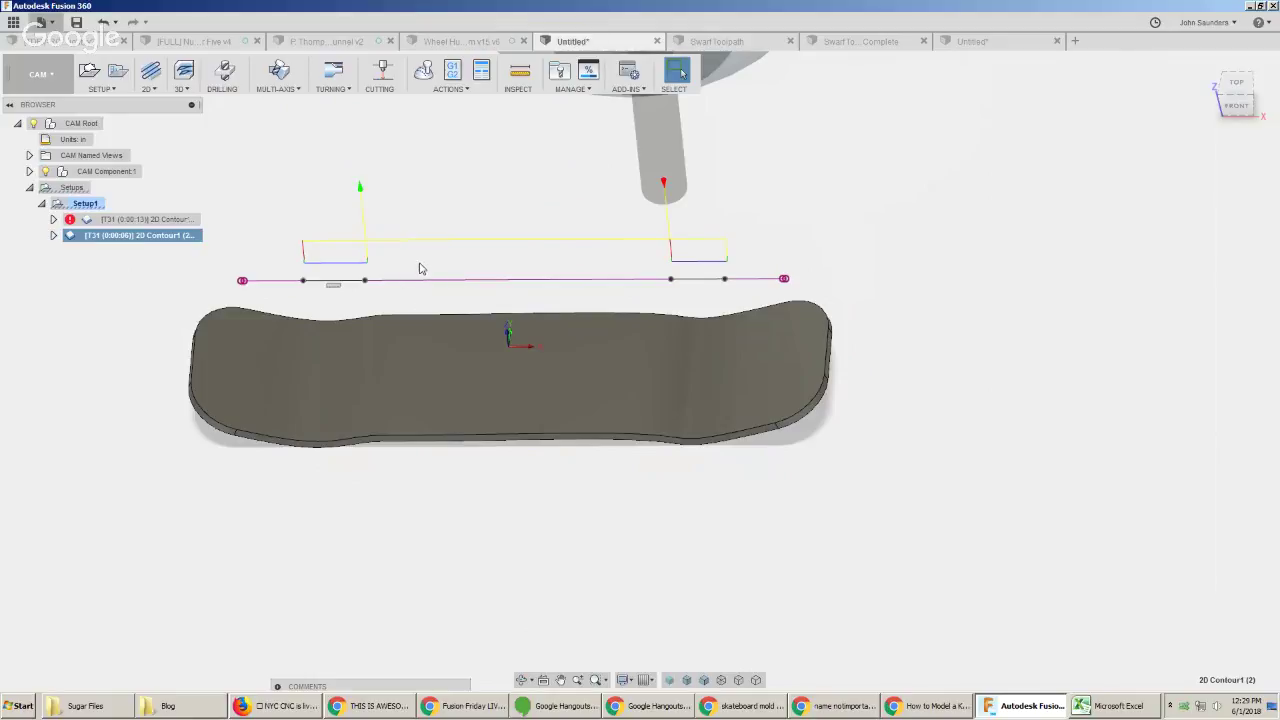
key(alt+Tab)
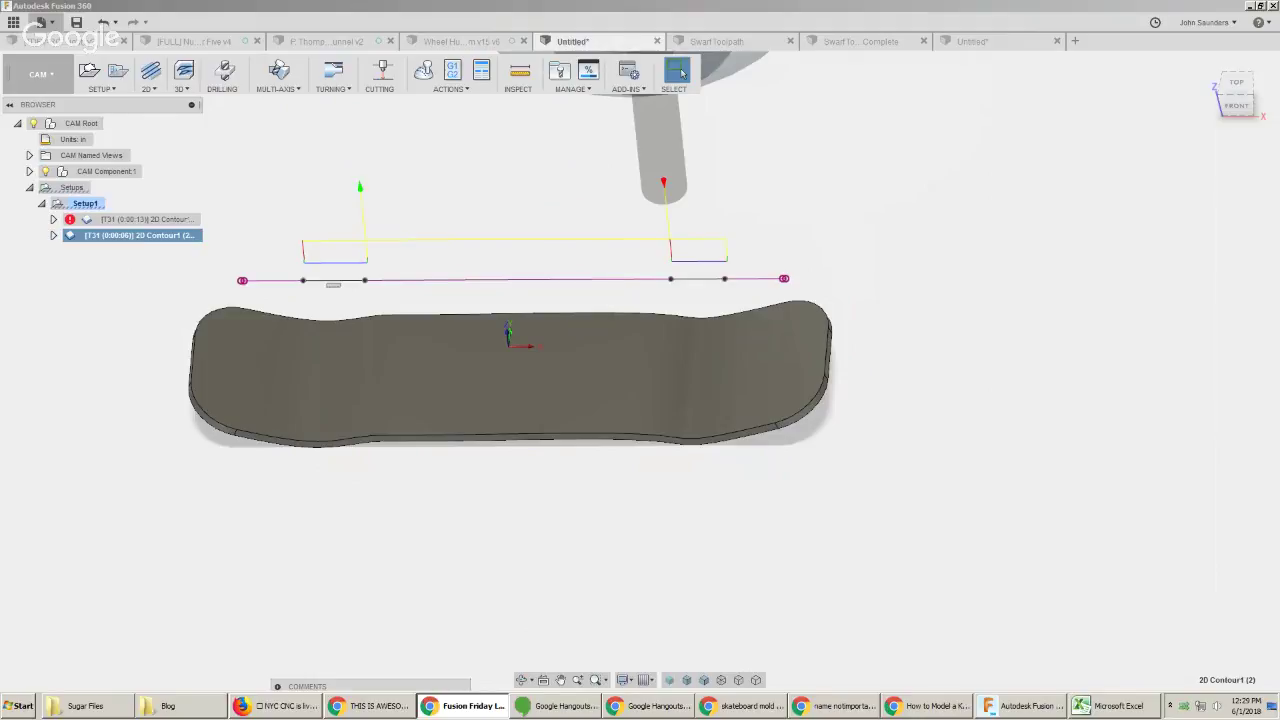
click(38, 74)
click(38, 74)
click(55, 220)
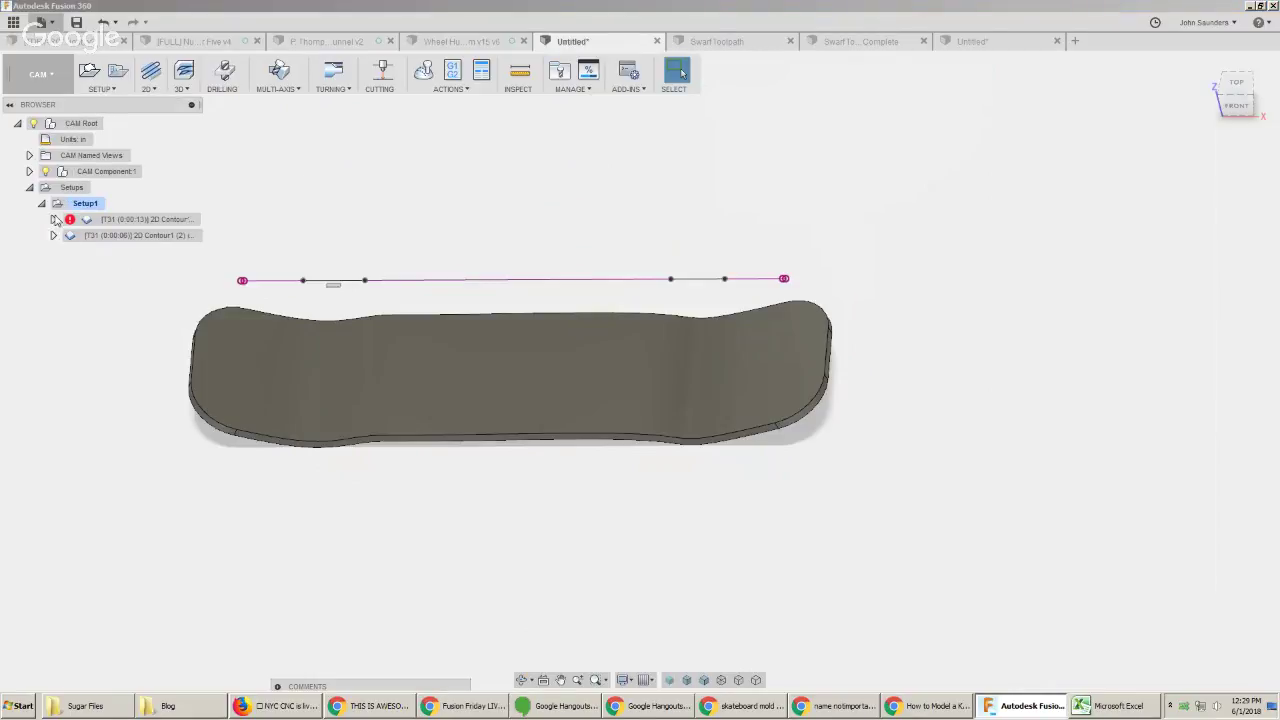
click(183, 78)
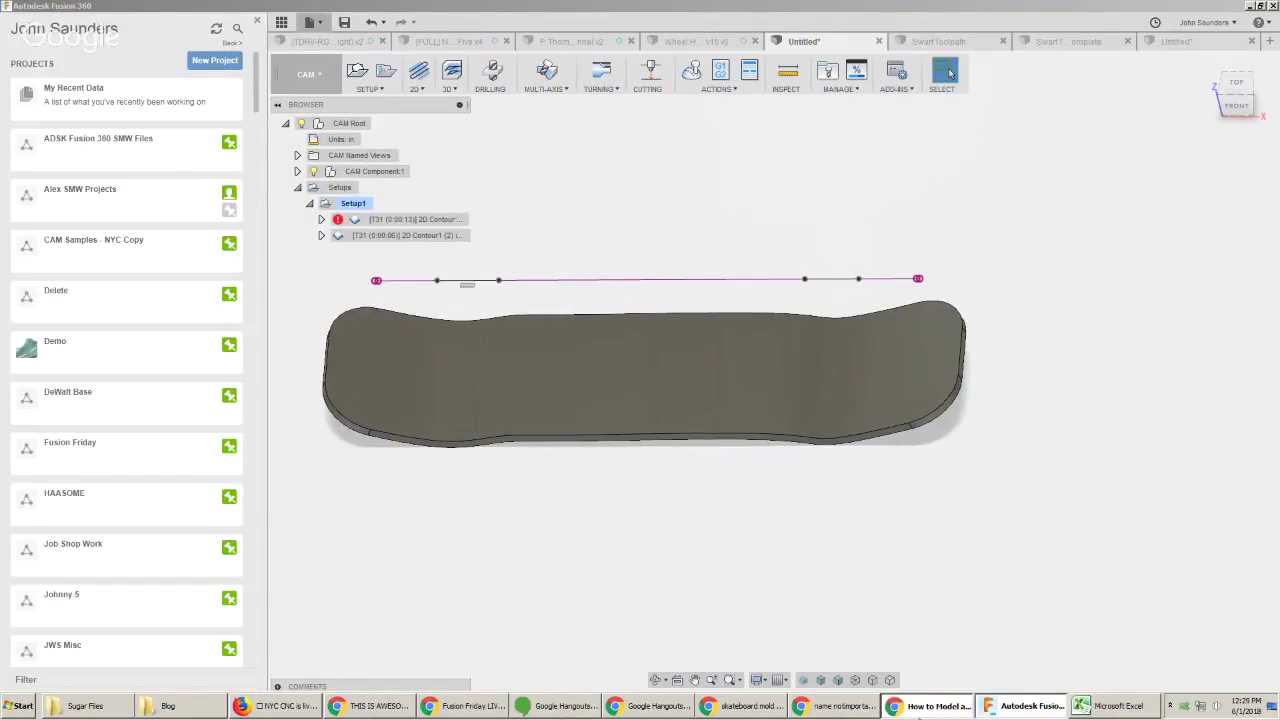
Search 'nyccnc fusion undercuts' in a new tab and open the Undercutting Toolpaths page
click(925, 706)
key(ctrl+l)
key(ctrl+t)
text(nyccnc fusion undercuts)
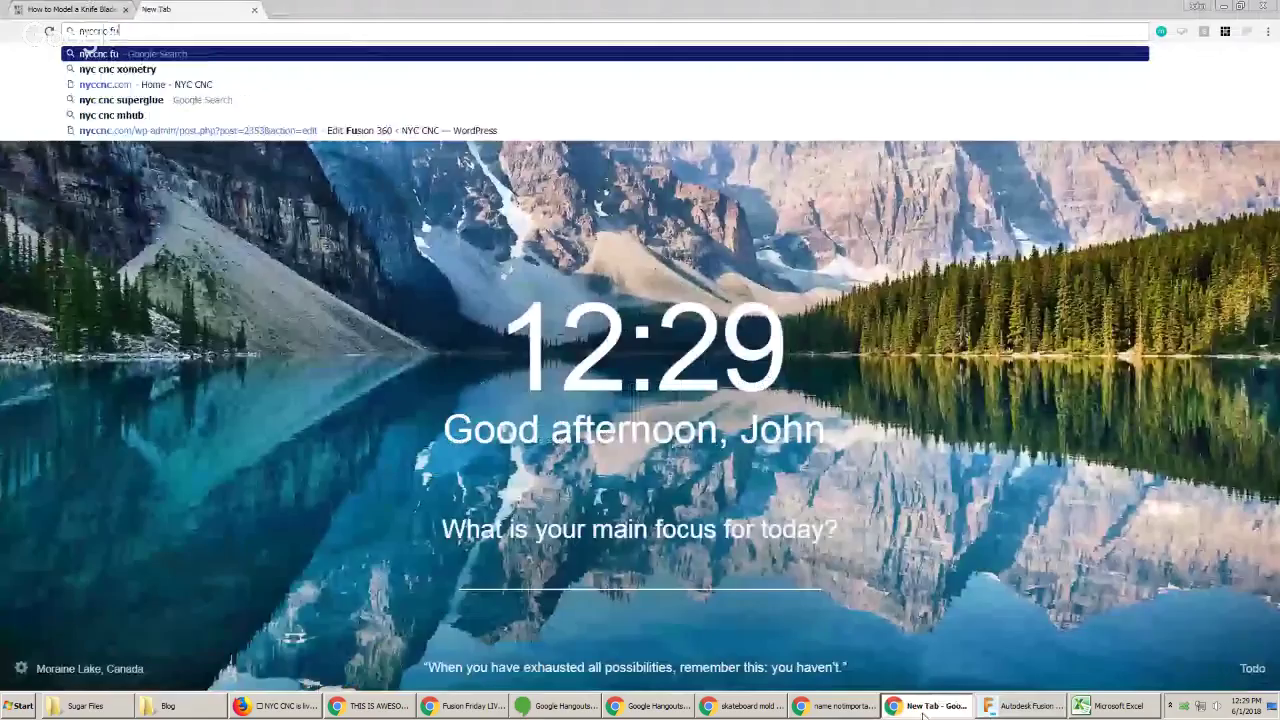
key(Return)
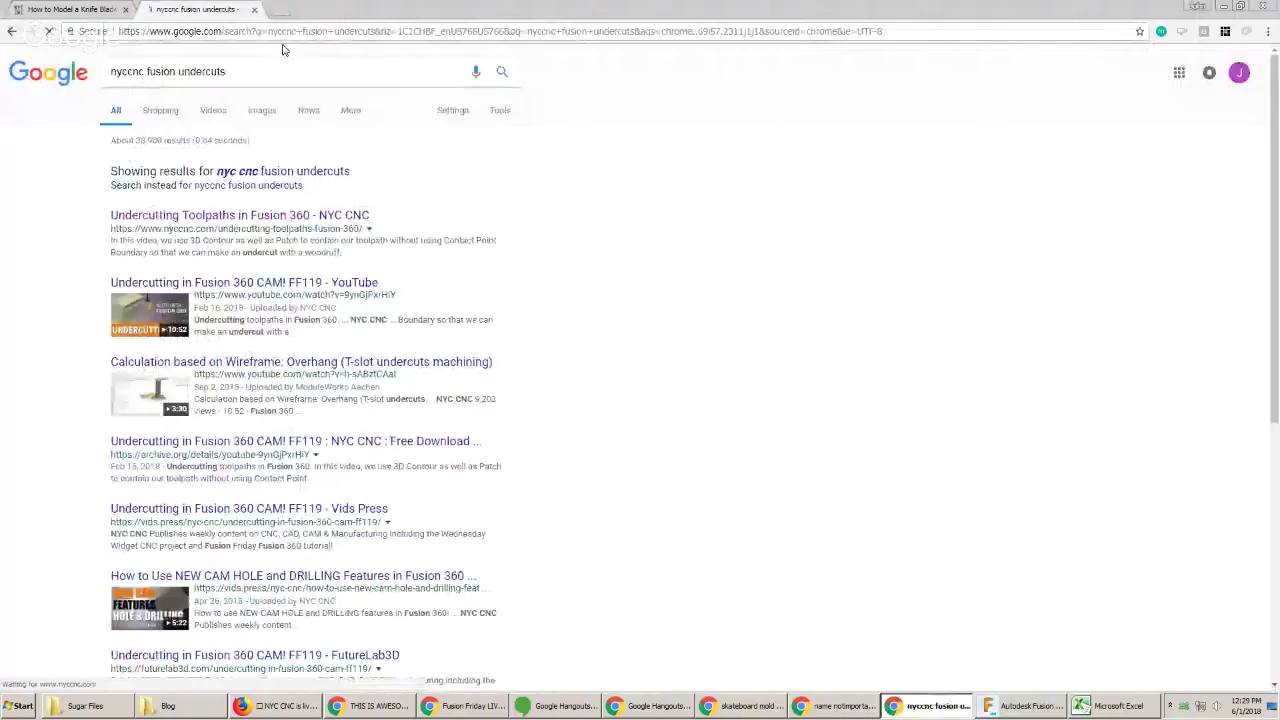
click(240, 215)
Scroll through the undercutting toolpaths page, then go back to Fusion 360
key(ctrl+l)
key(Escape)
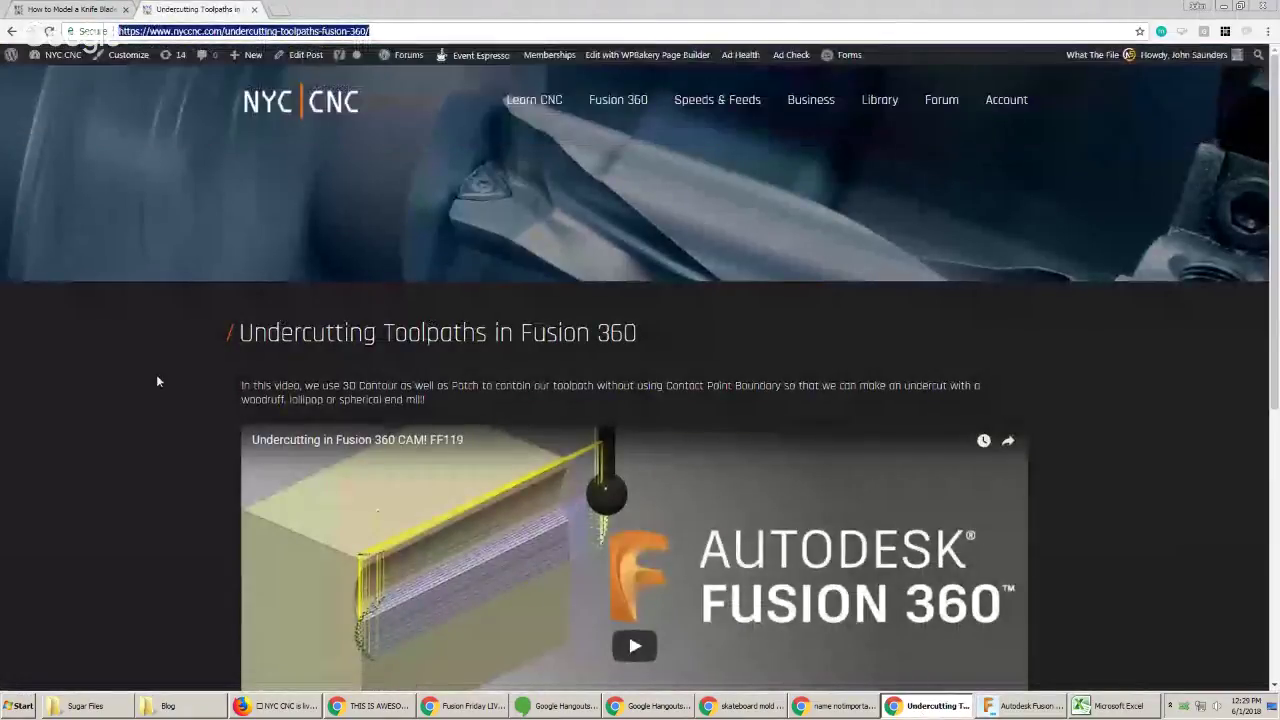
scroll(156, 372, down, 2)
scroll(157, 379, down, 1)
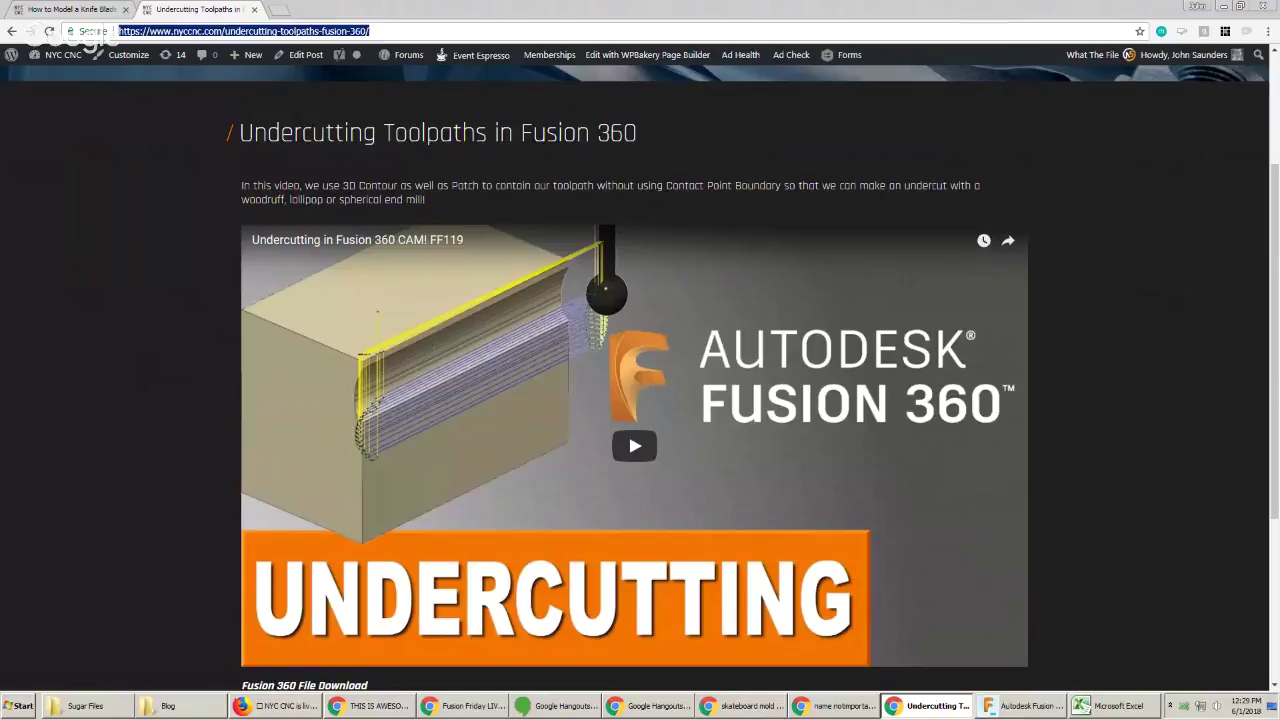
key(alt+Tab)
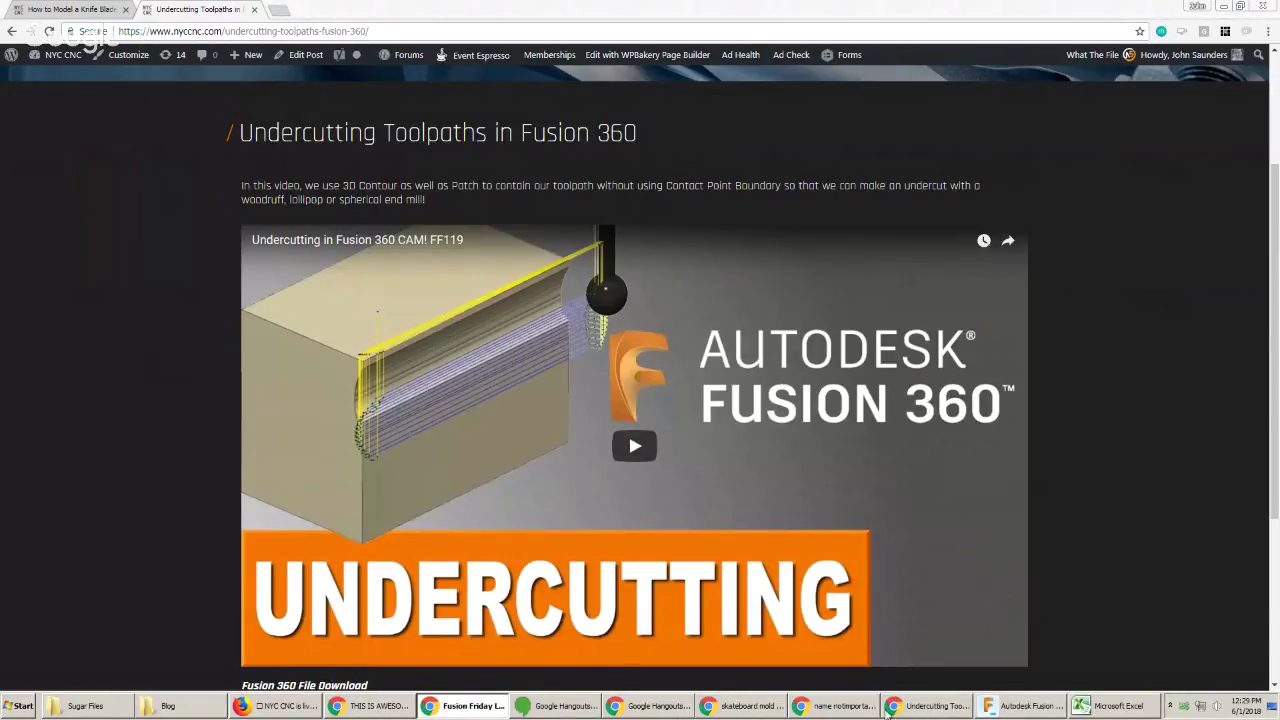
click(1007, 708)
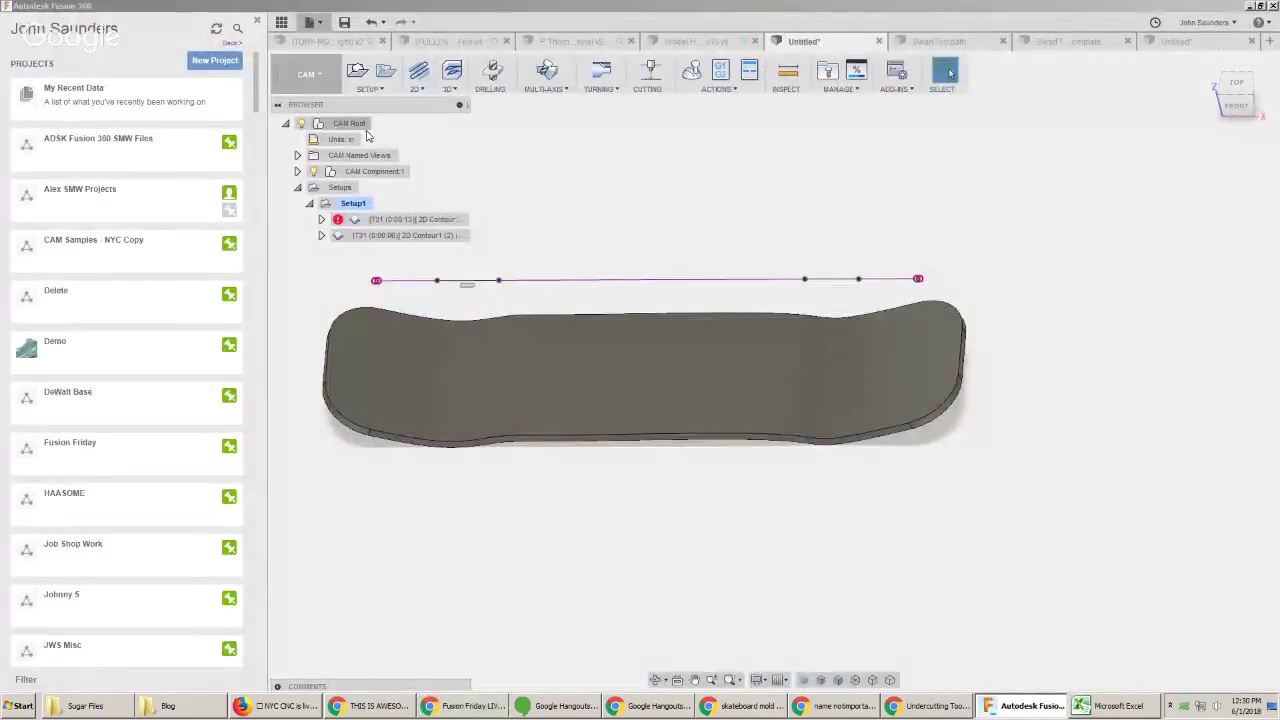
Start a new 2D Contour2 showing its Geometry settings, then switch to Chrome's skateboard mold images
click(416, 88)
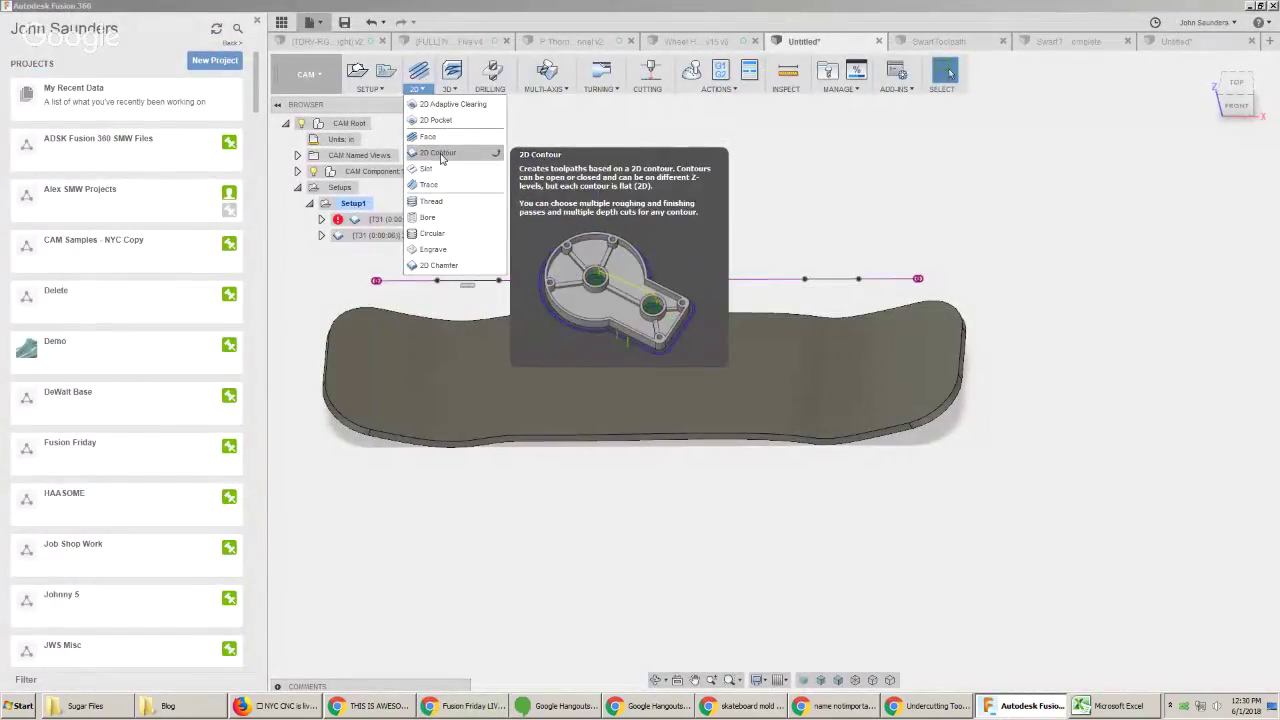
click(441, 153)
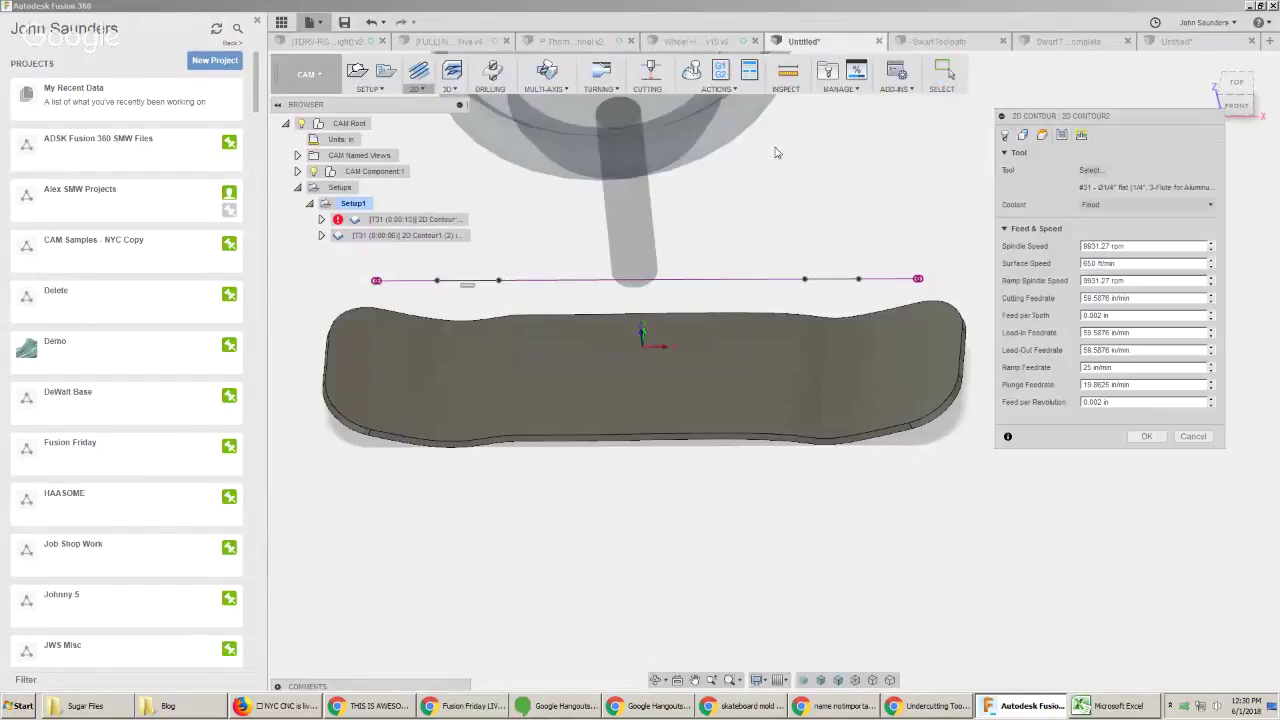
click(1023, 136)
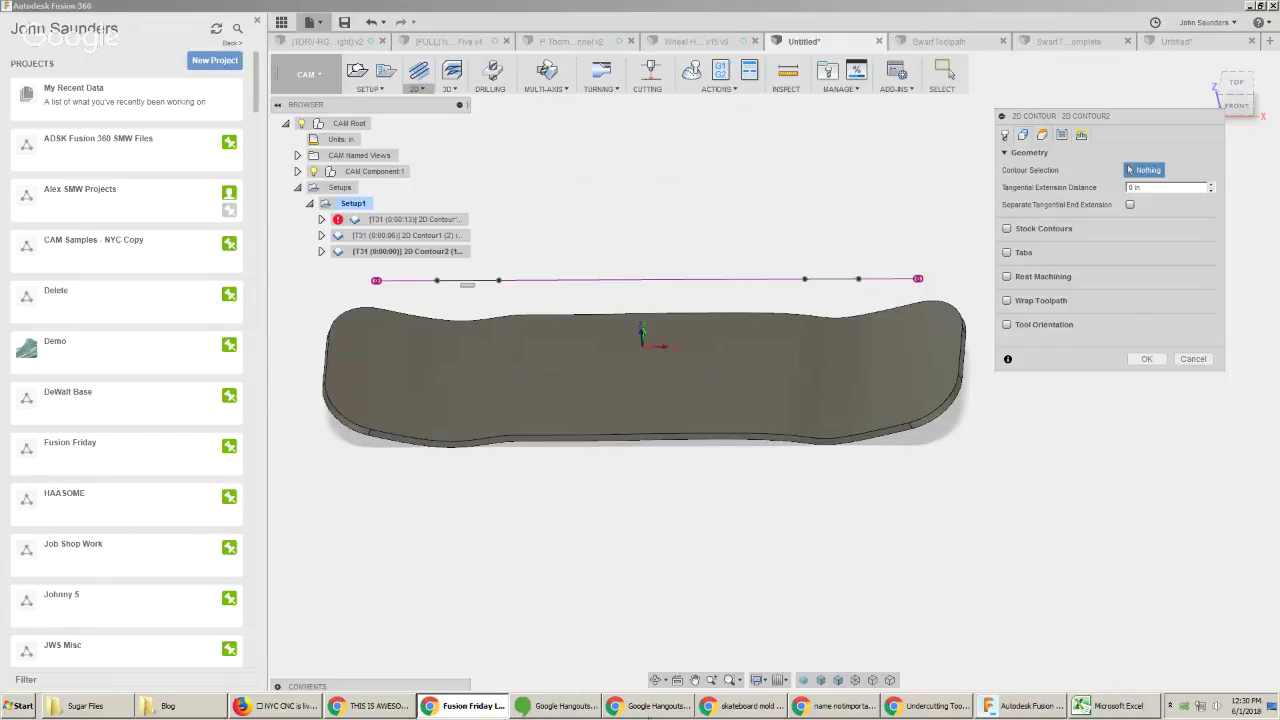
click(750, 706)
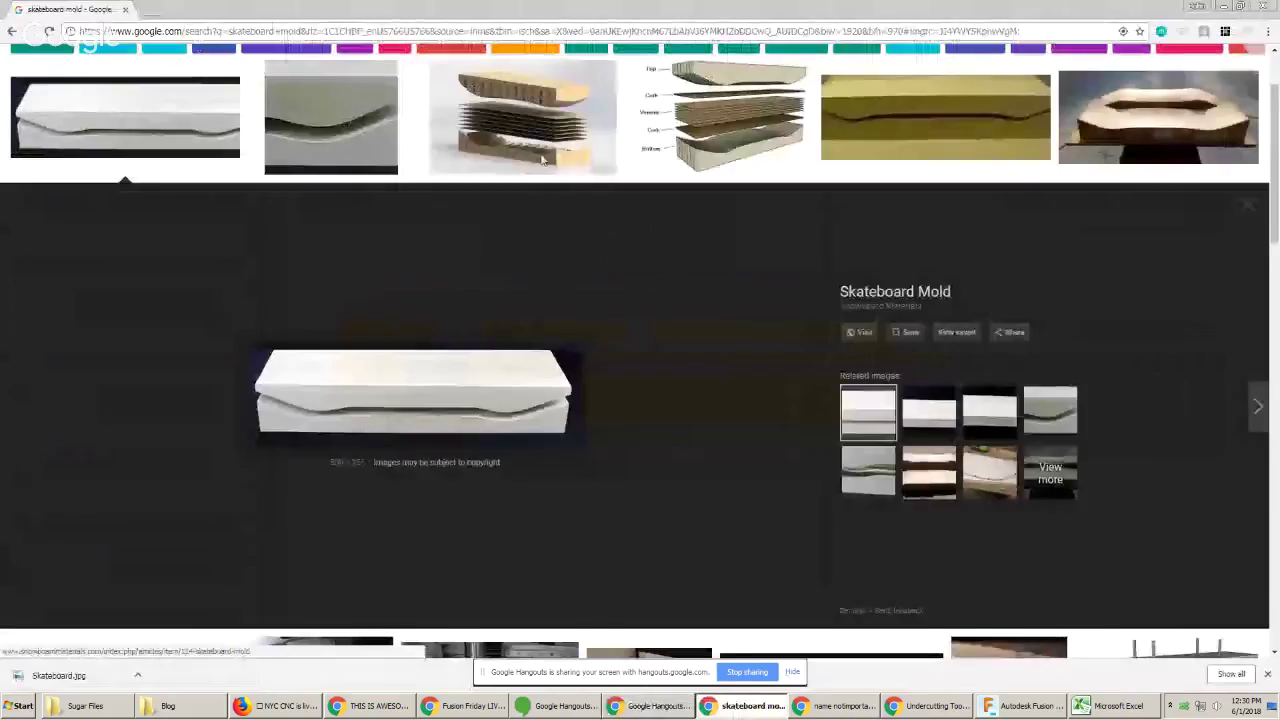
Go to nyccnc.com in a new tab and open the Fusion 360 Post Processors page
click(358, 31)
key(ctrl+t)
text(nyccnc.com)
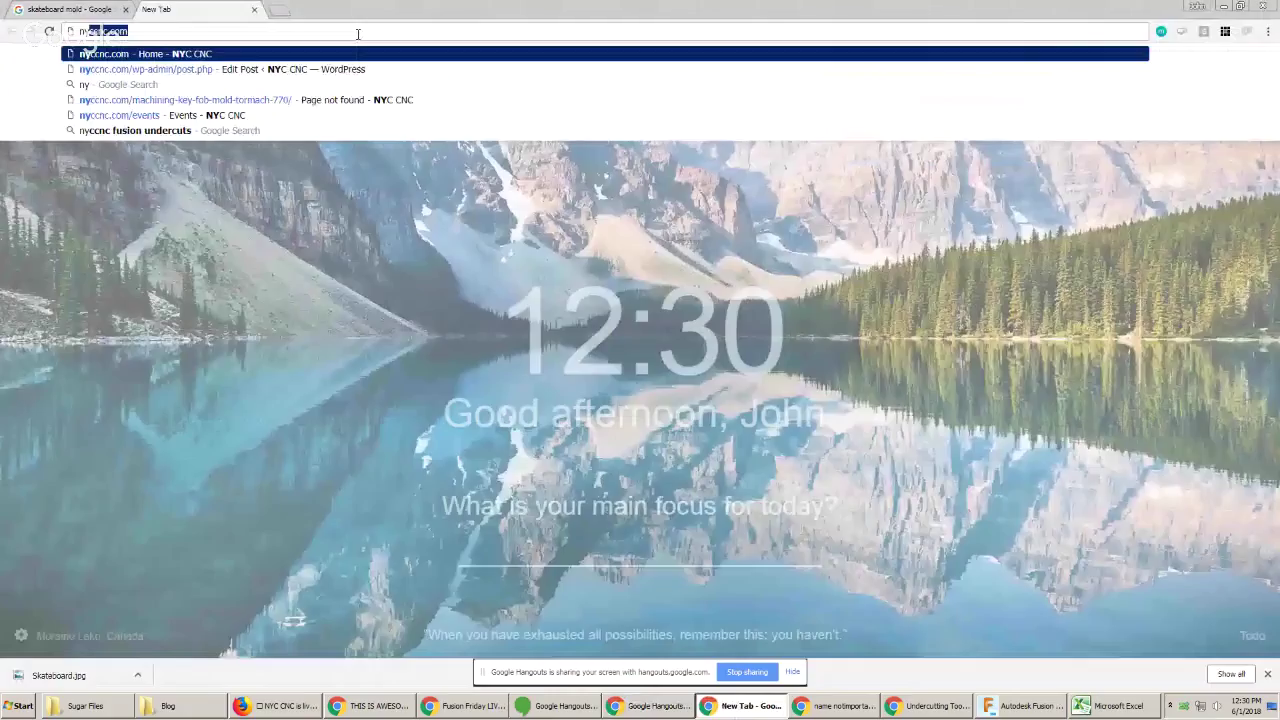
key(Return)
mouse_move(618, 100)
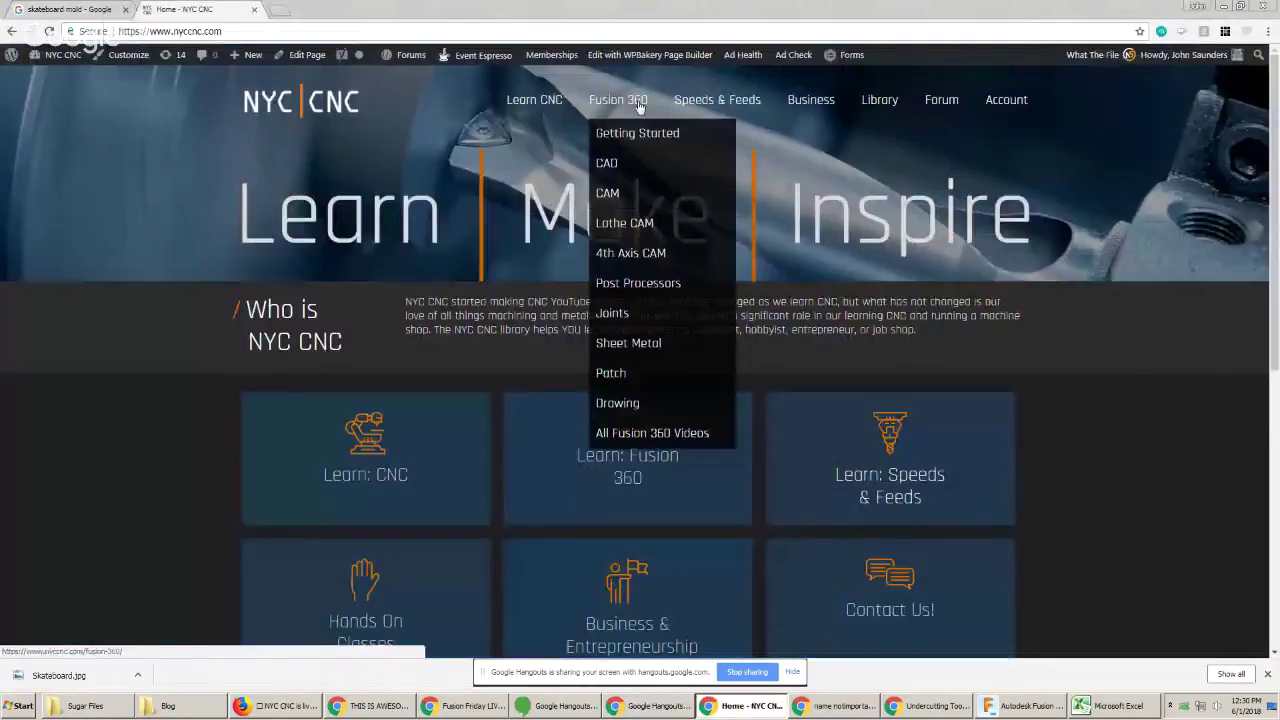
click(656, 285)
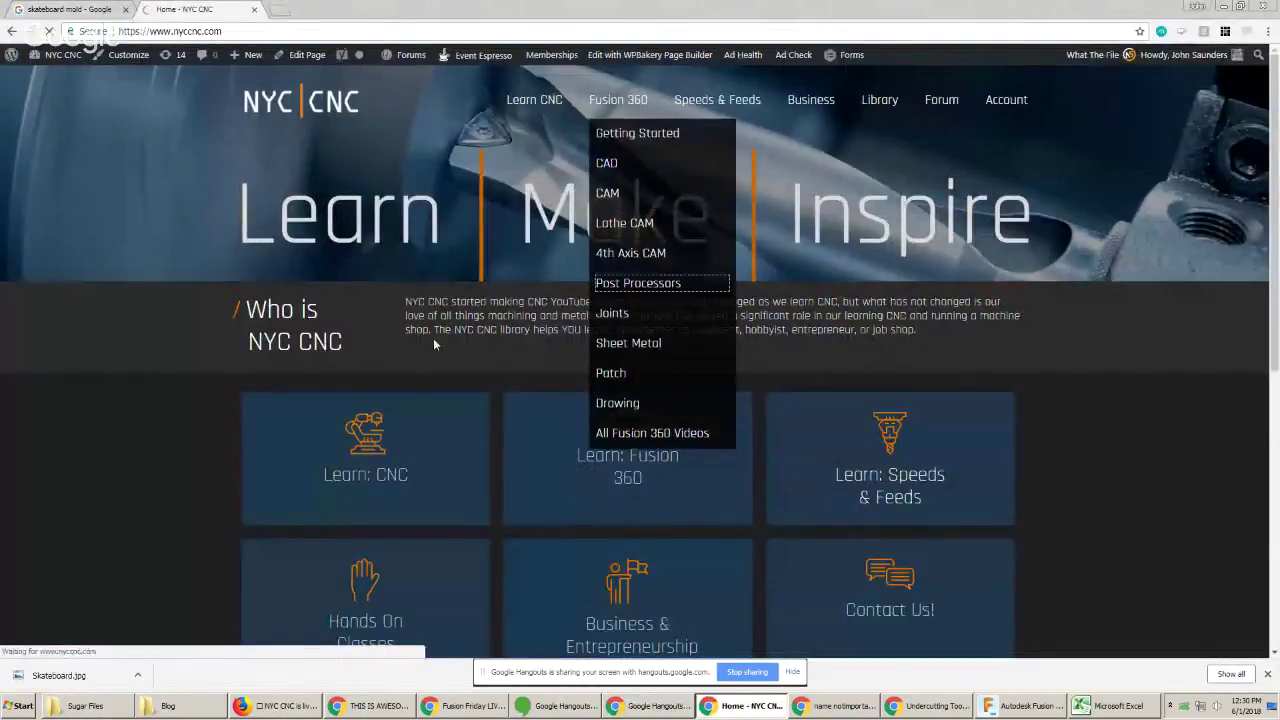
Copy the link to the Custom Tool Change location video
scroll(229, 377, down, 2)
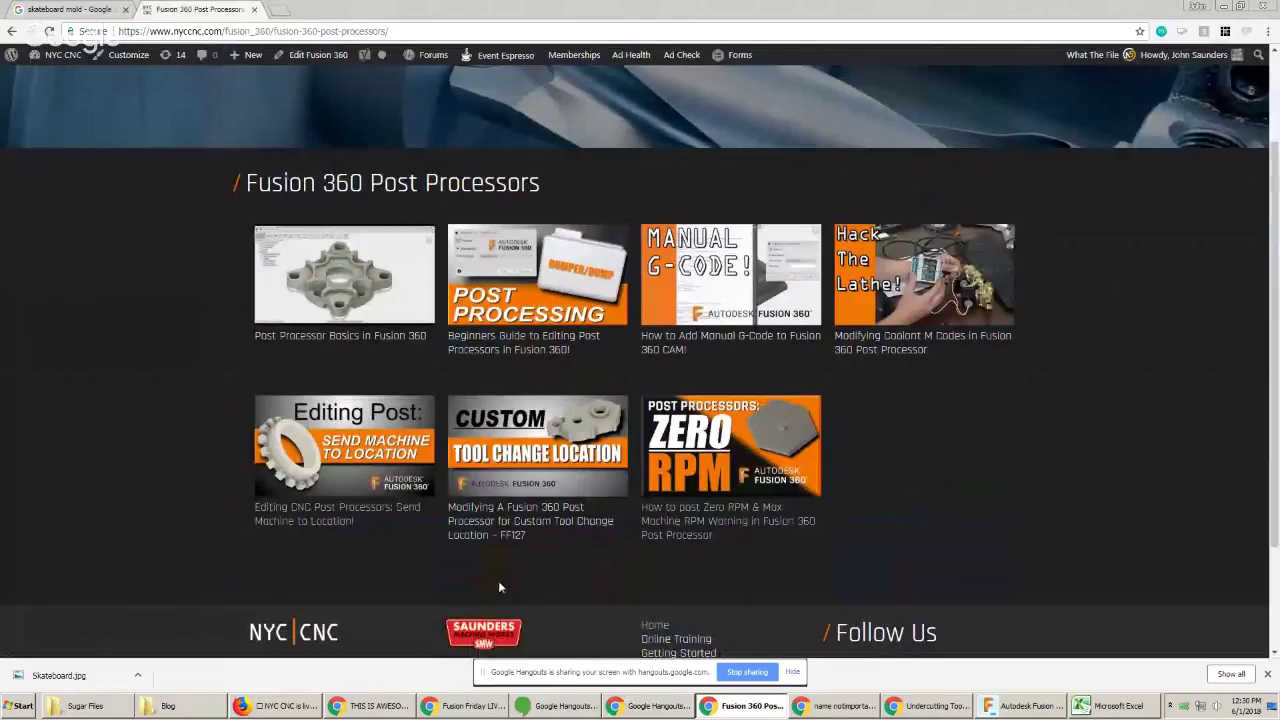
right_click(510, 531)
click(548, 607)
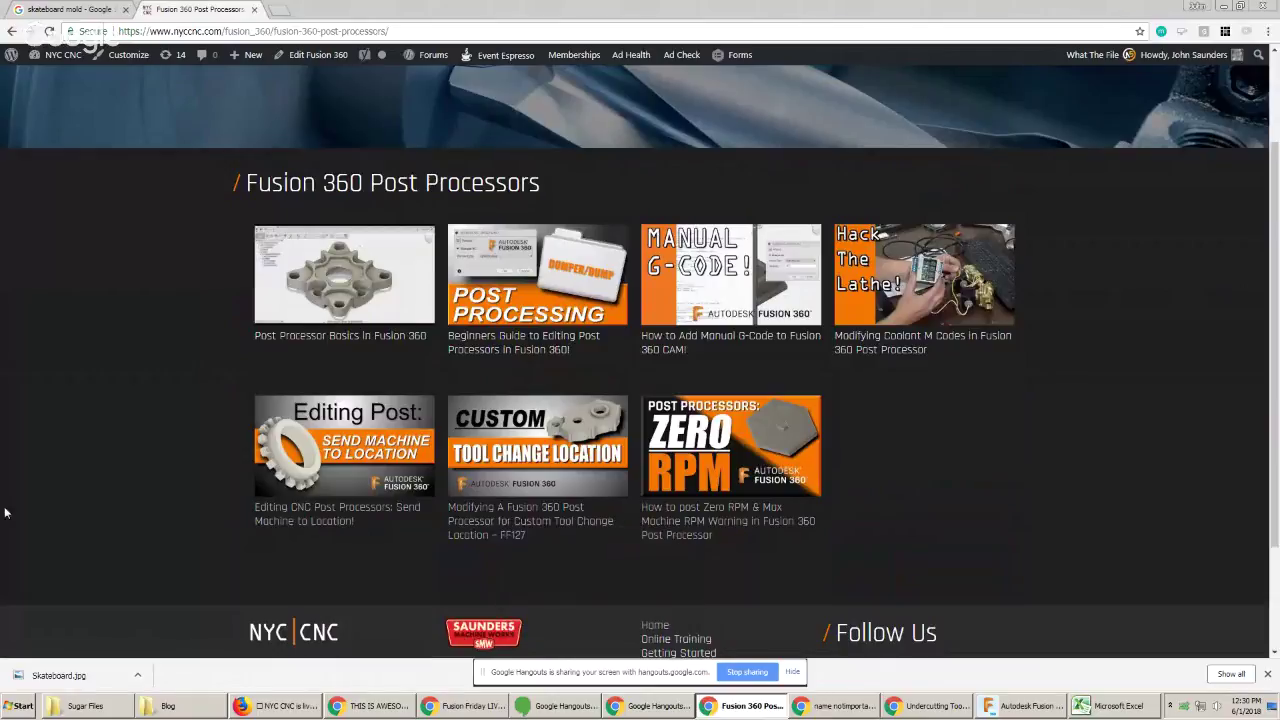
key(alt+Tab)
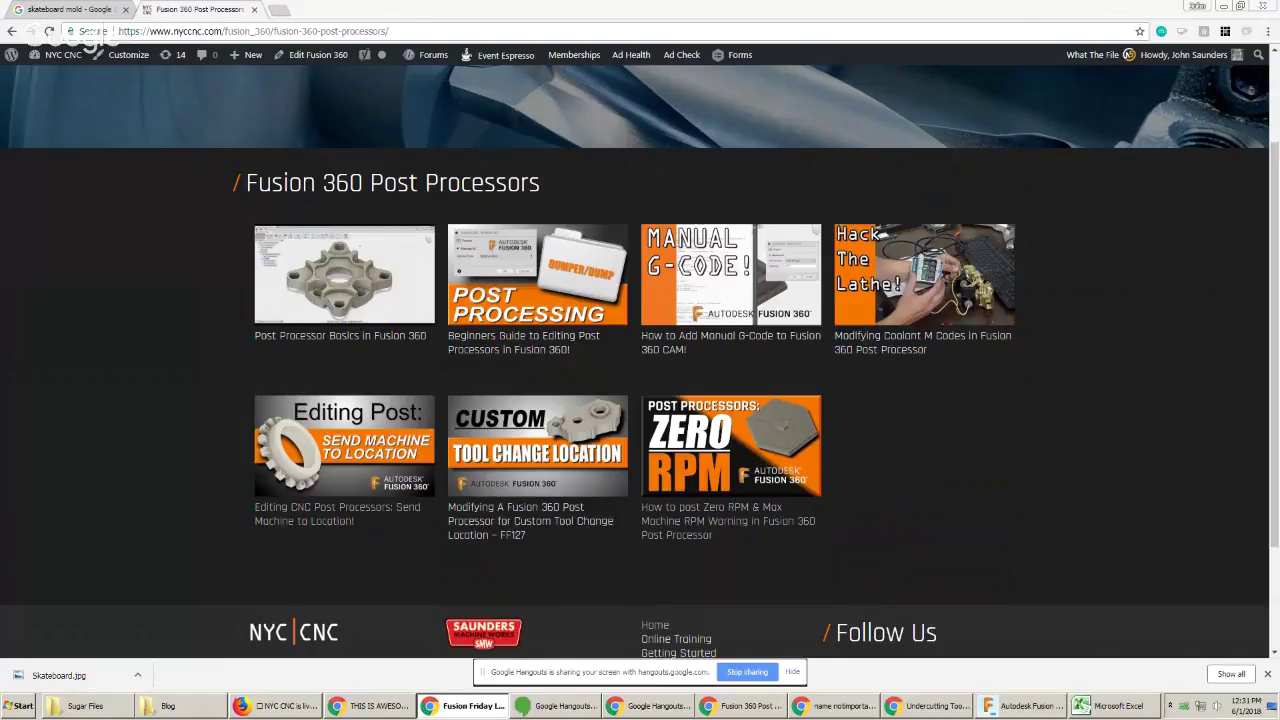
Back in Fusion 360, try the Preserve Order option in the contour's Passes settings
mouse_move(730, 711)
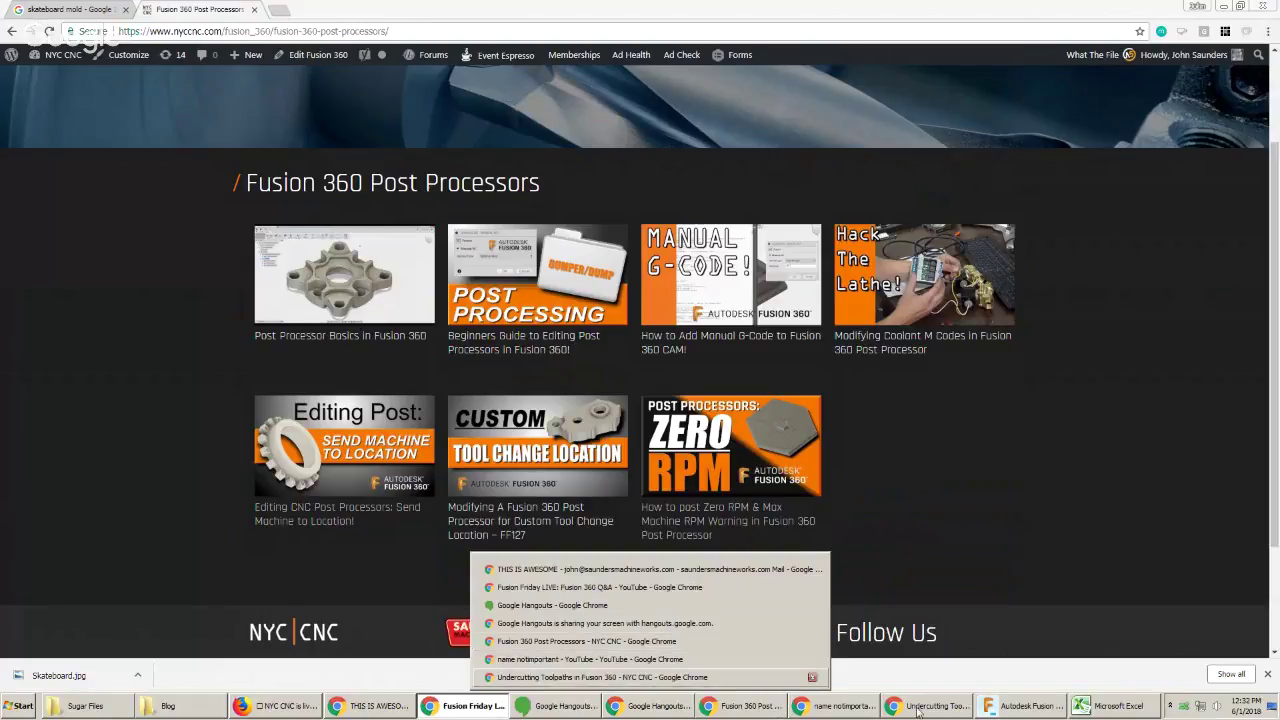
click(1025, 706)
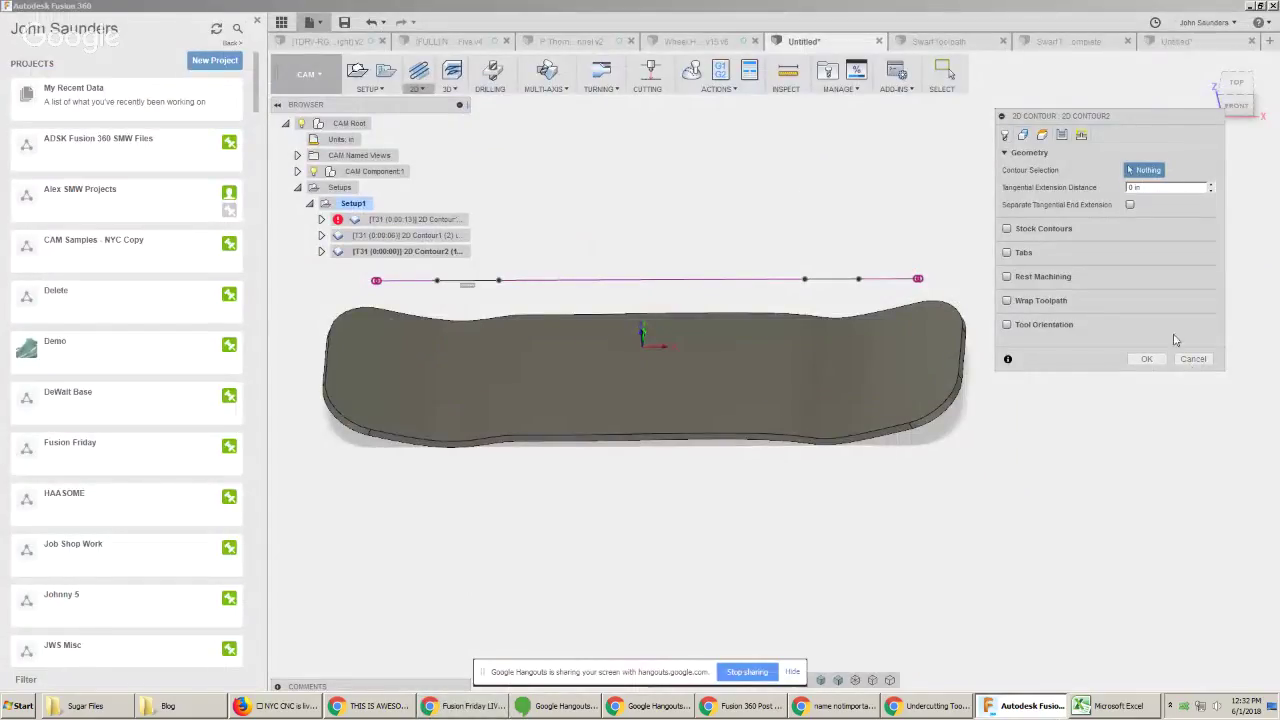
click(1062, 135)
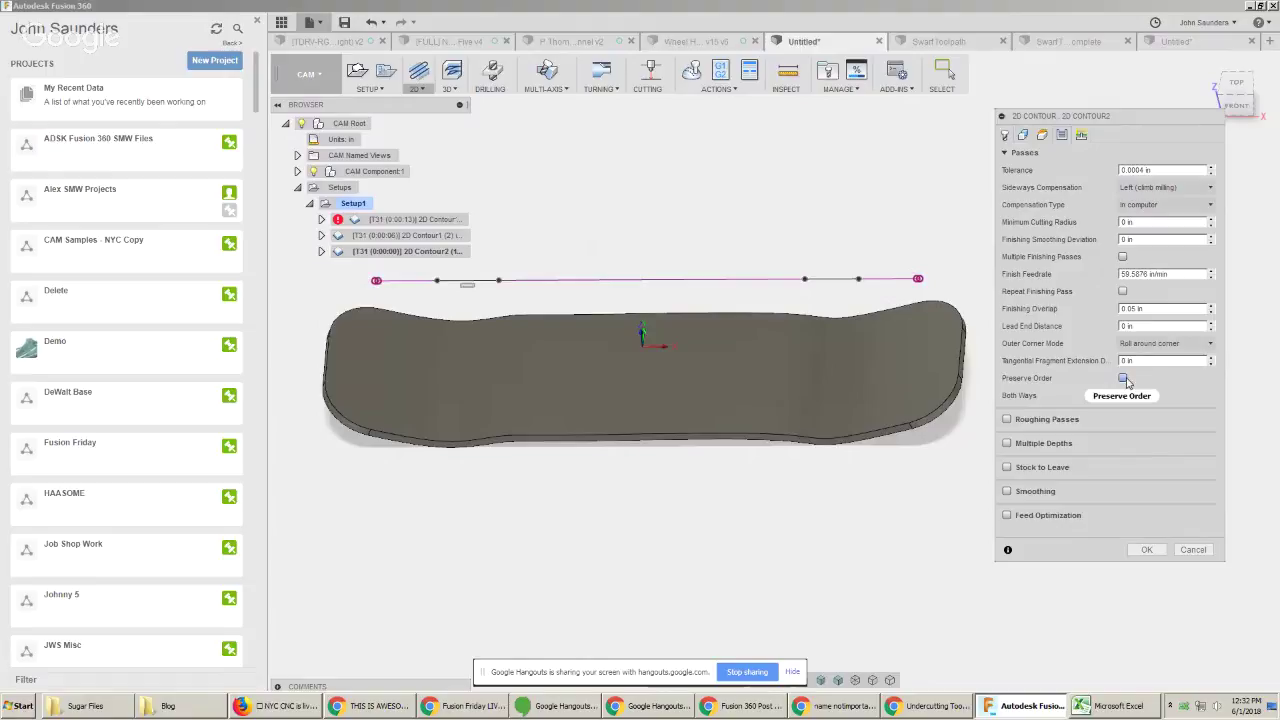
mouse_move(1125, 381)
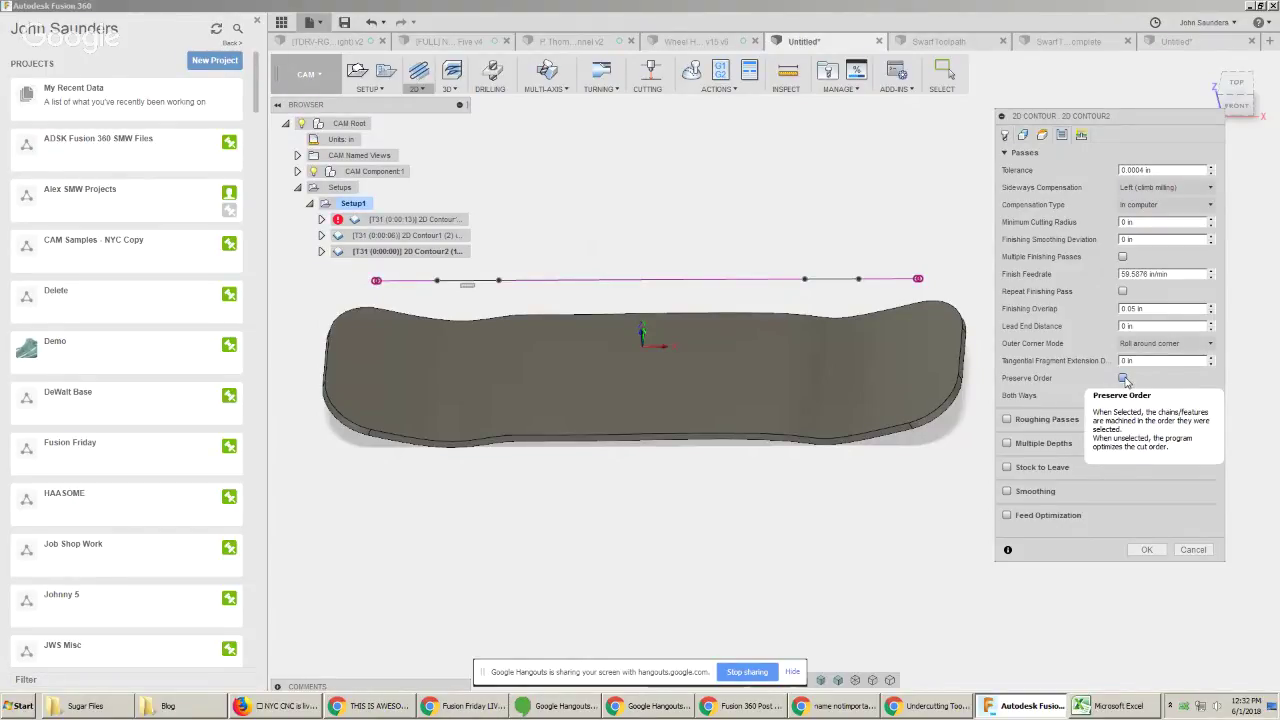
click(1124, 380)
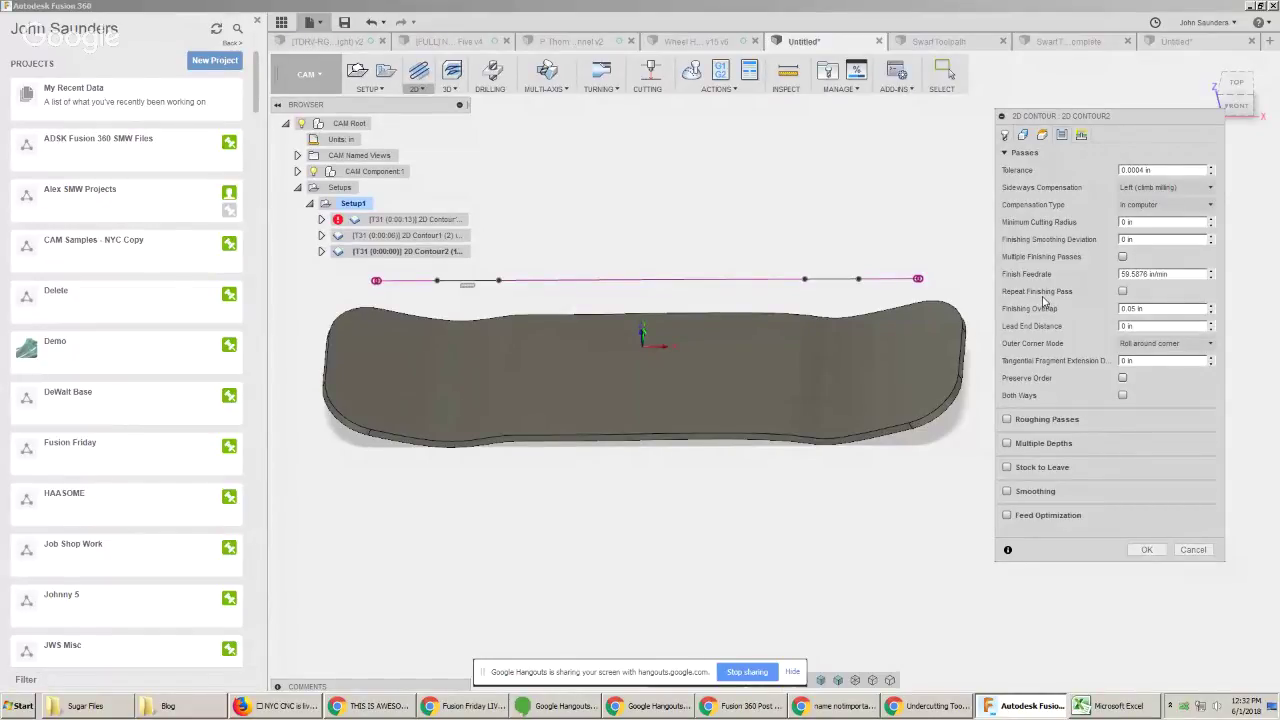
Return to the Geometry settings and cancel the unfinished 2D Contour2
click(1023, 136)
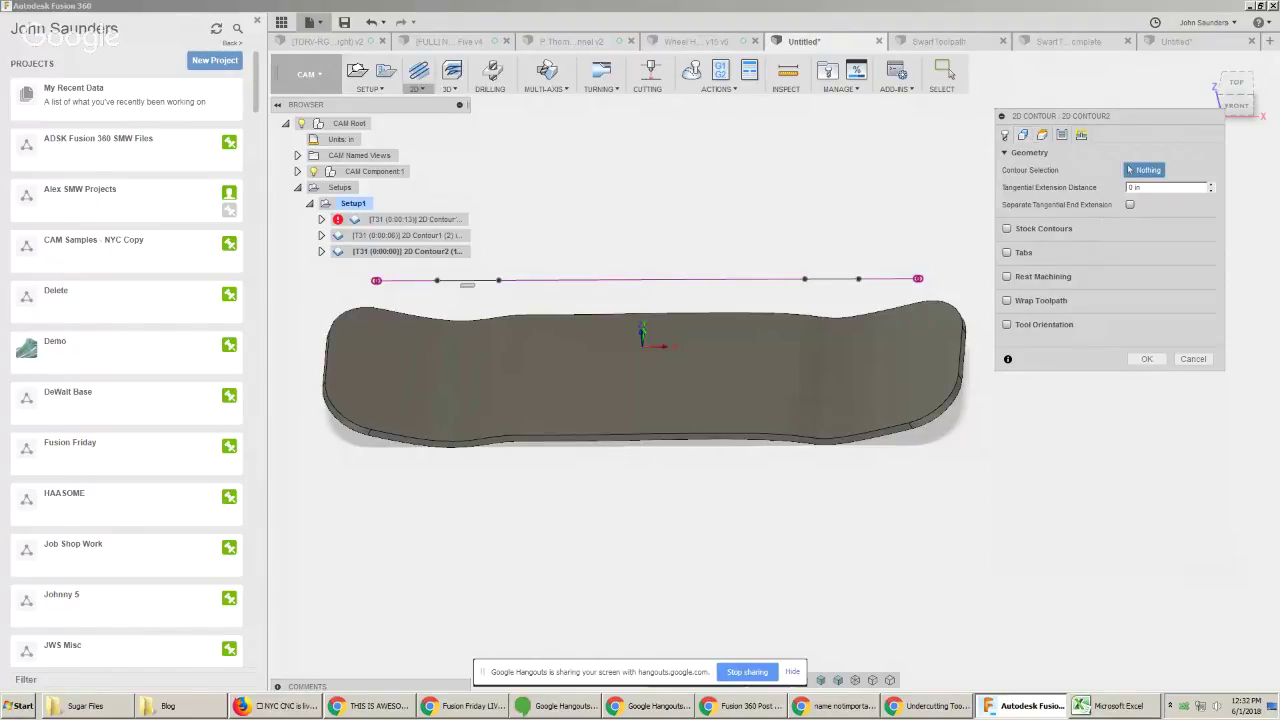
key(alt+Tab)
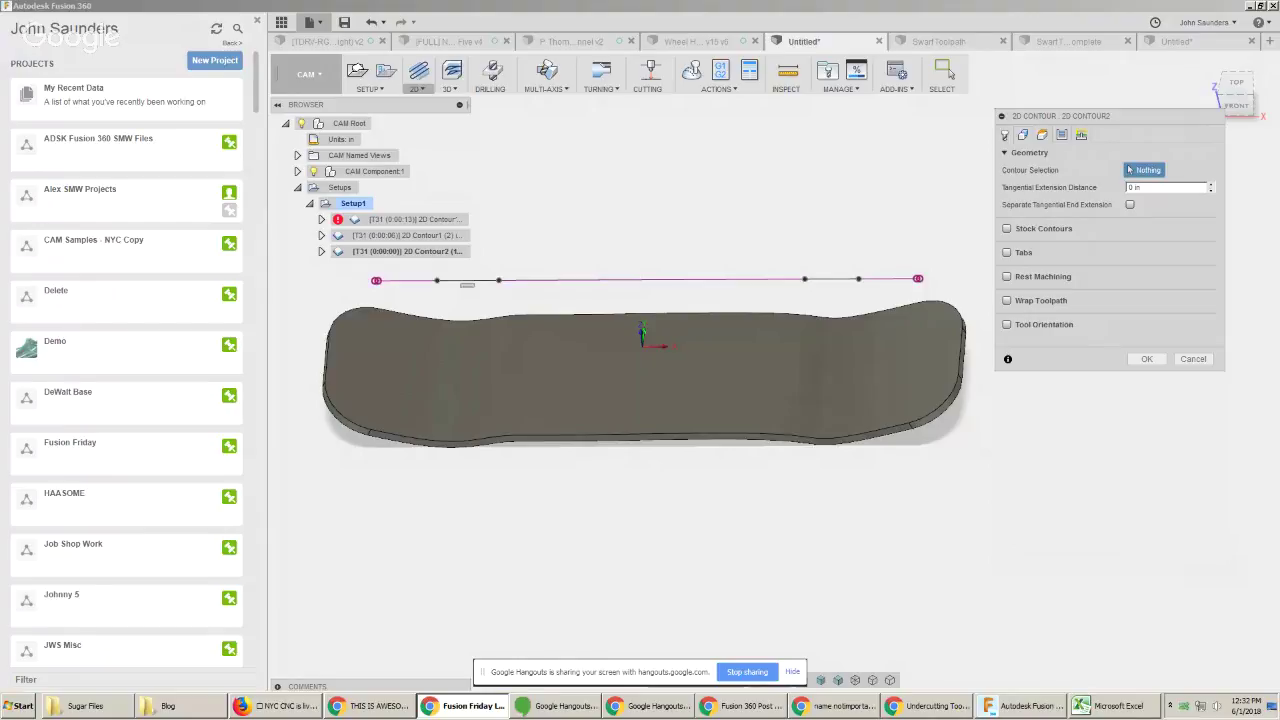
click(1193, 359)
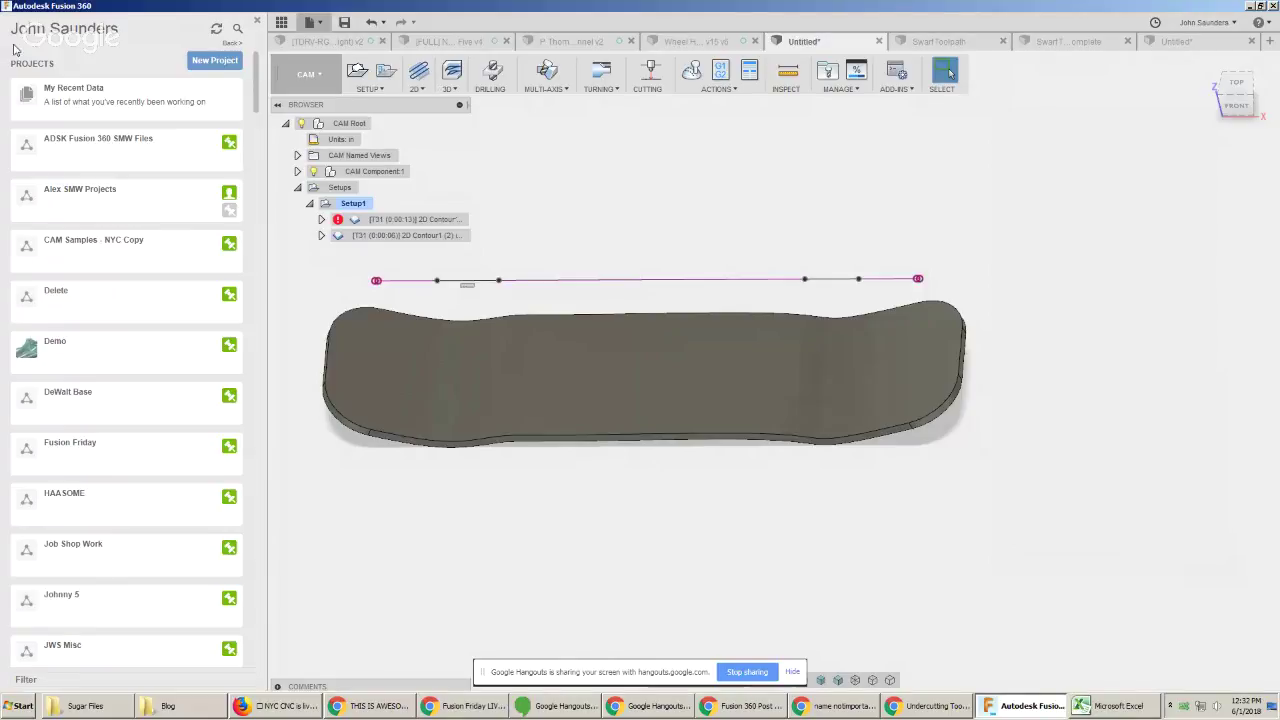
Close the Data Panel and select the first 2D Contour operation
click(258, 22)
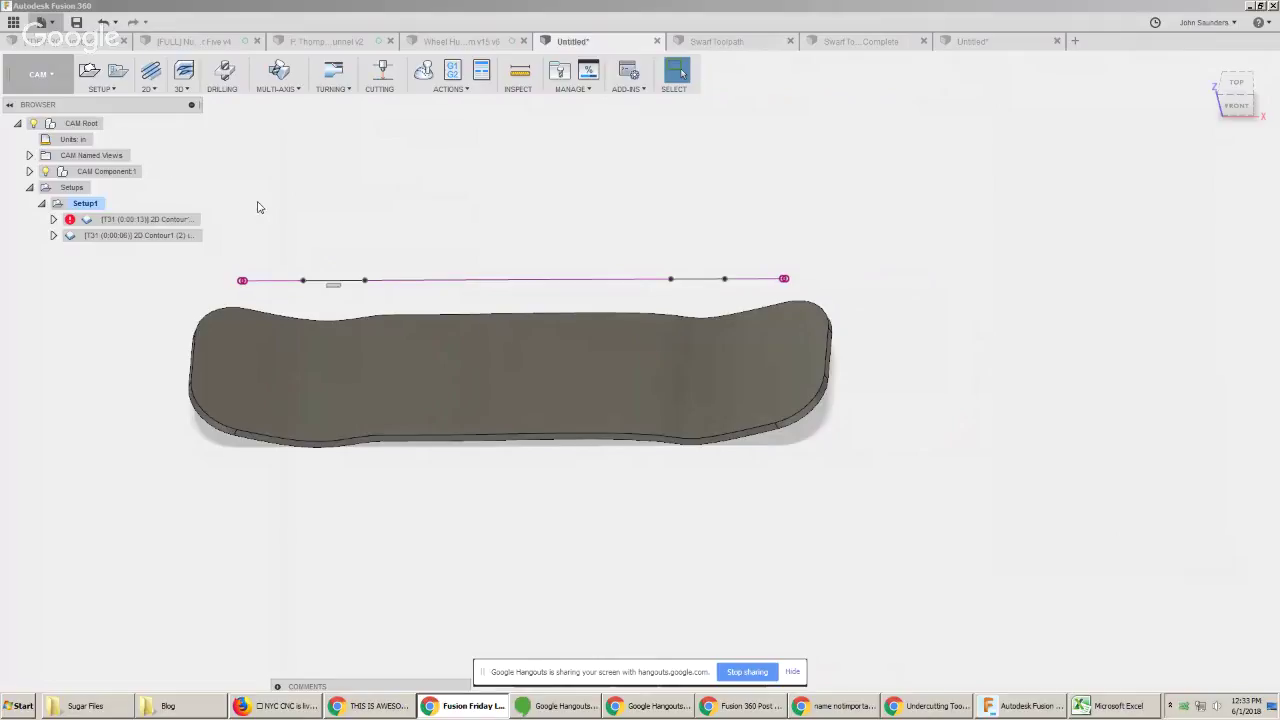
click(152, 218)
click(150, 235)
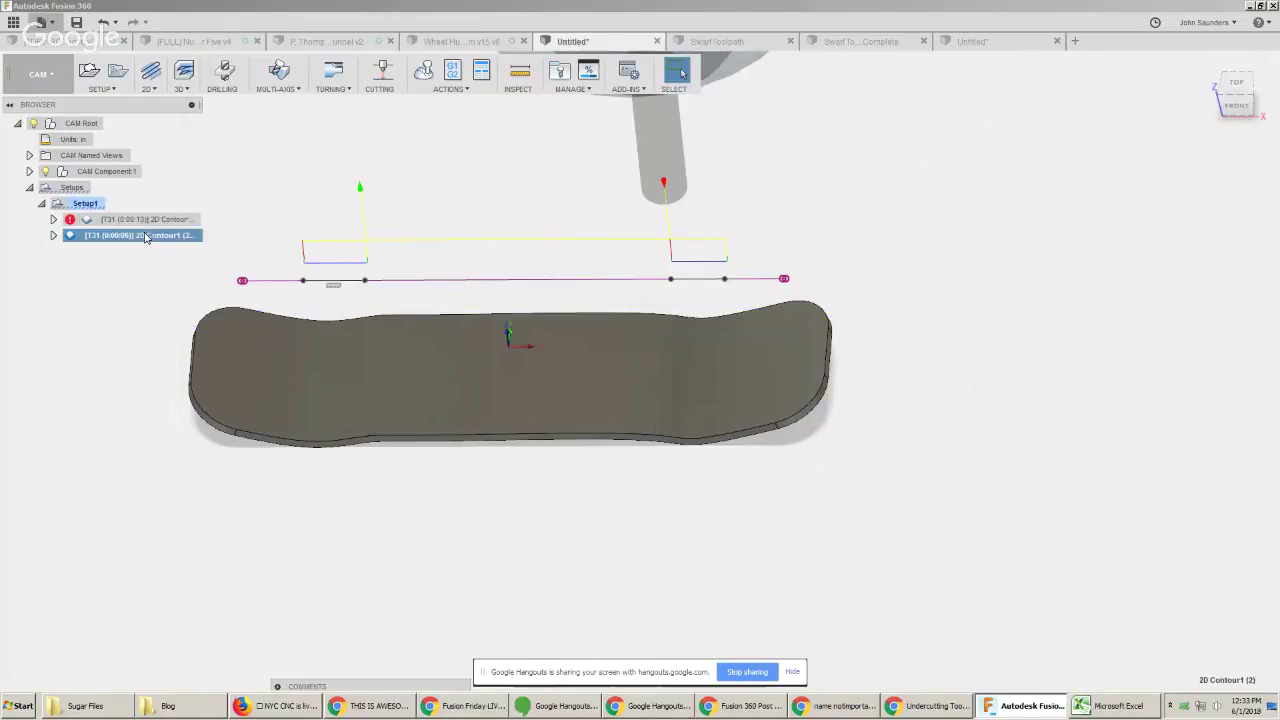
right_click(156, 237)
click(181, 249)
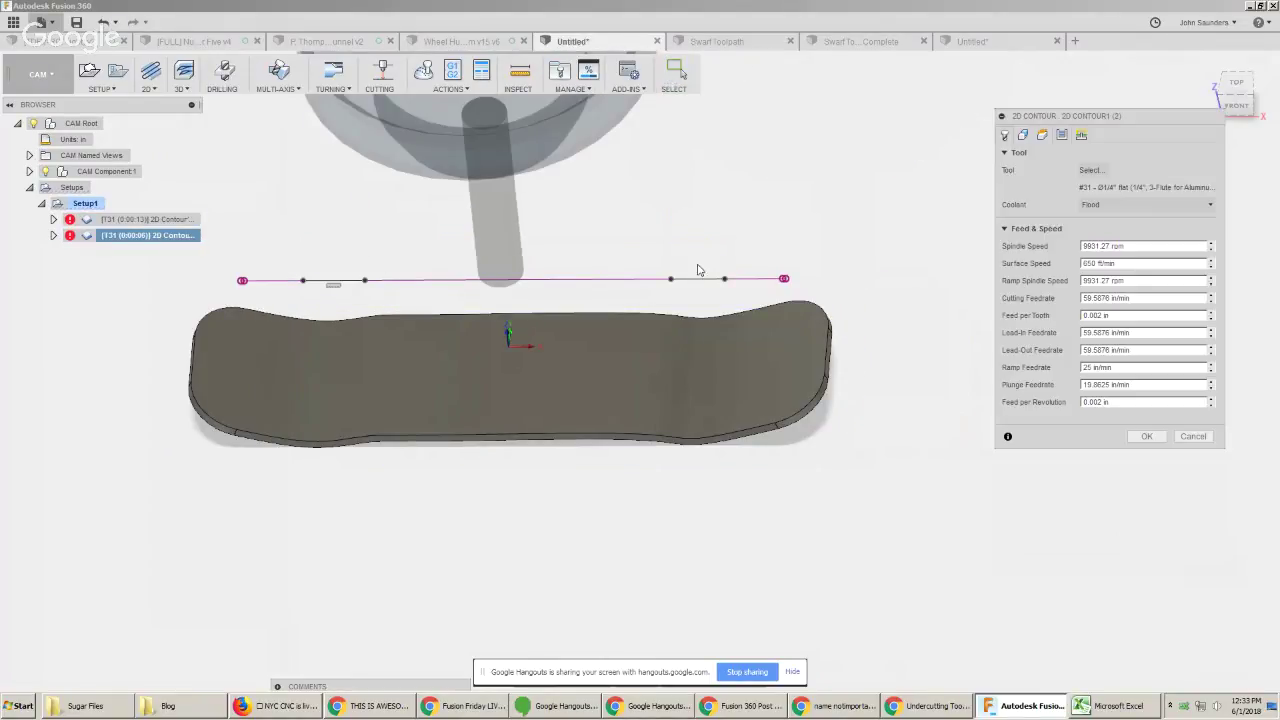
click(1062, 136)
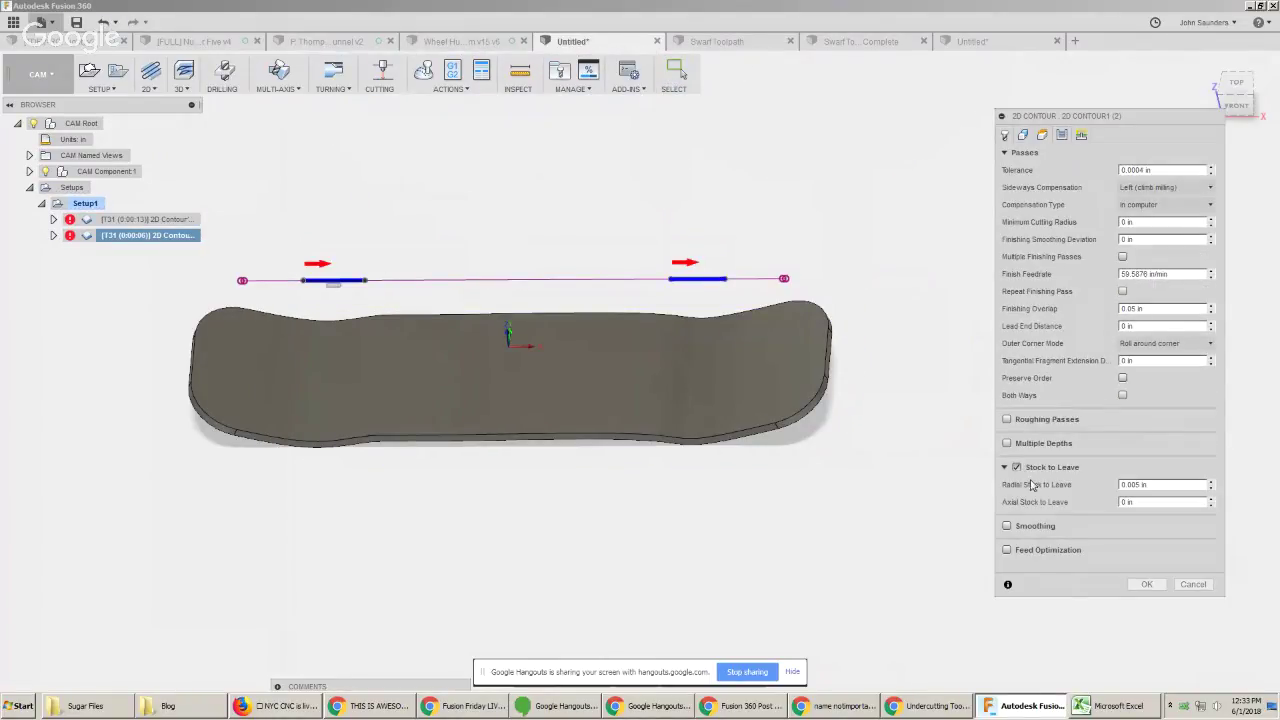
click(1170, 486)
right_click(1169, 490)
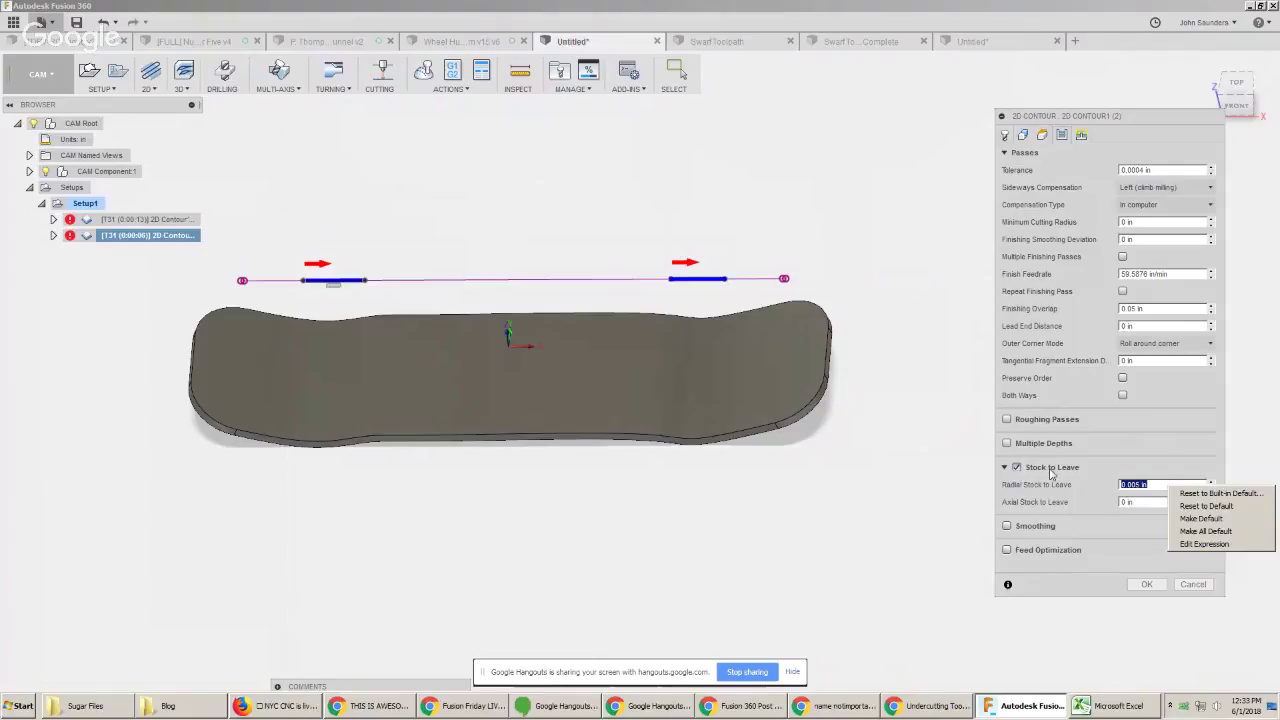
click(1020, 474)
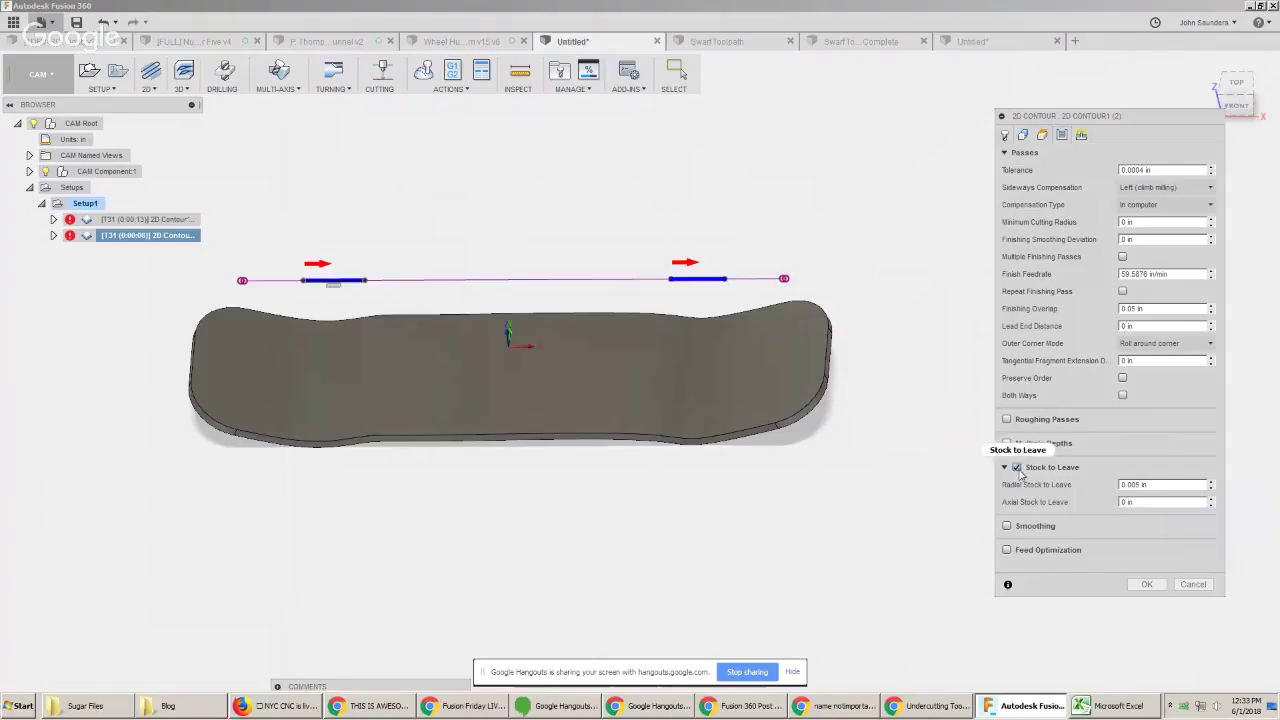
click(1194, 585)
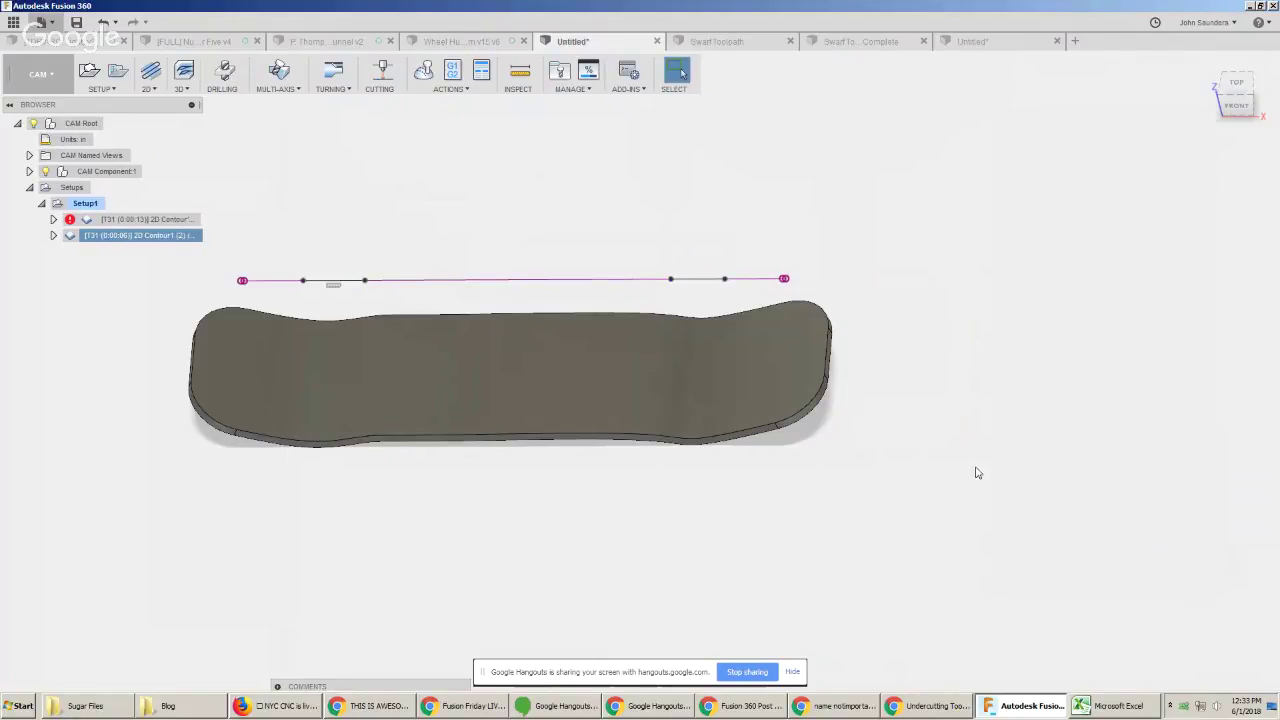
right_click(128, 238)
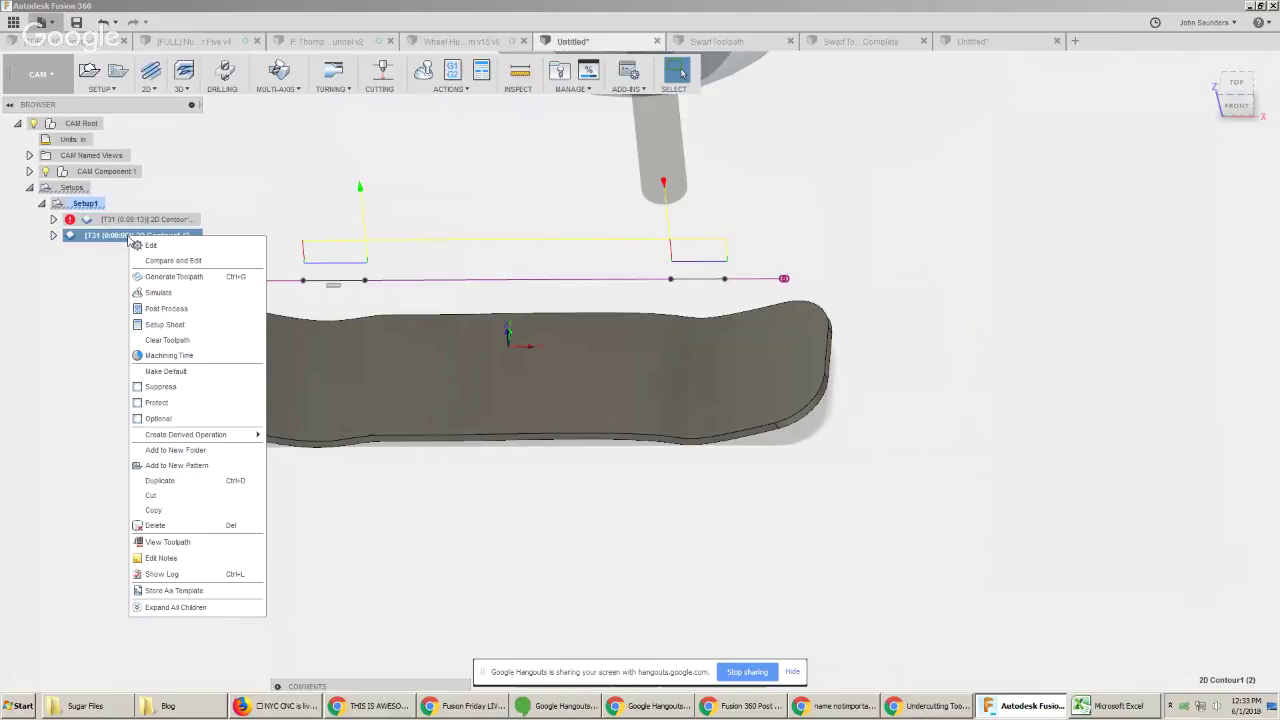
click(193, 262)
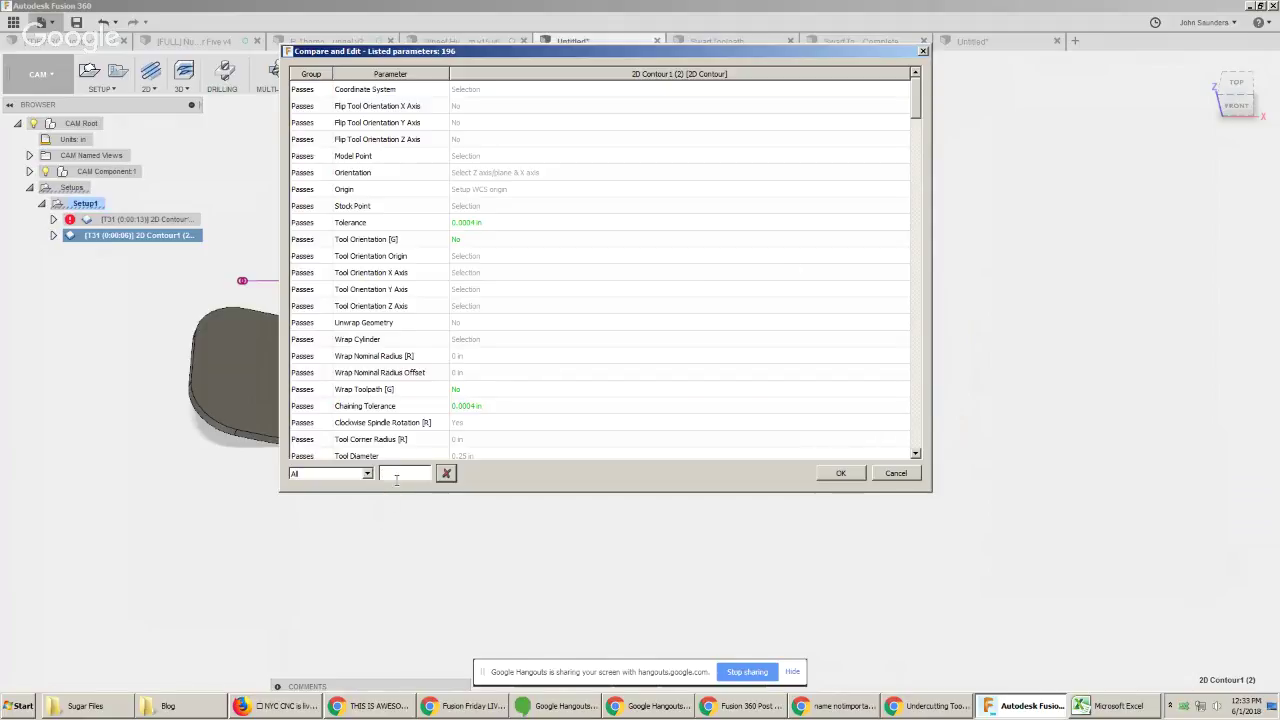
text(stock)
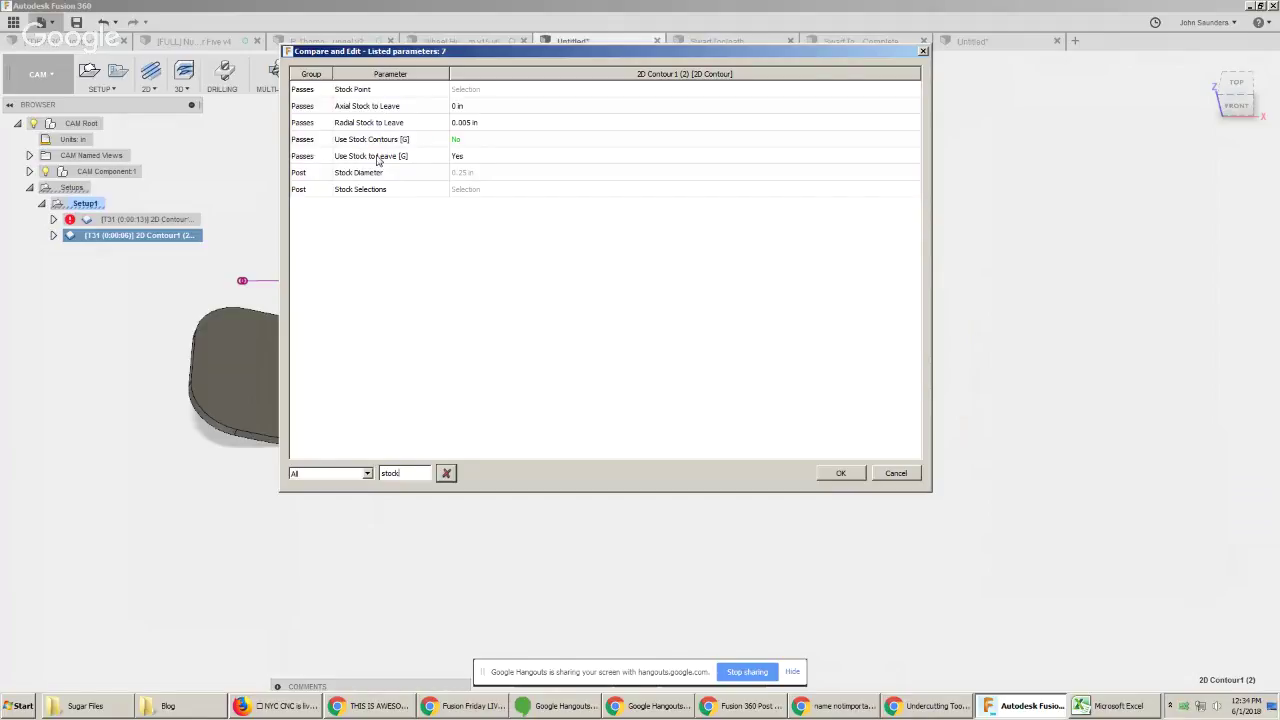
right_click(488, 157)
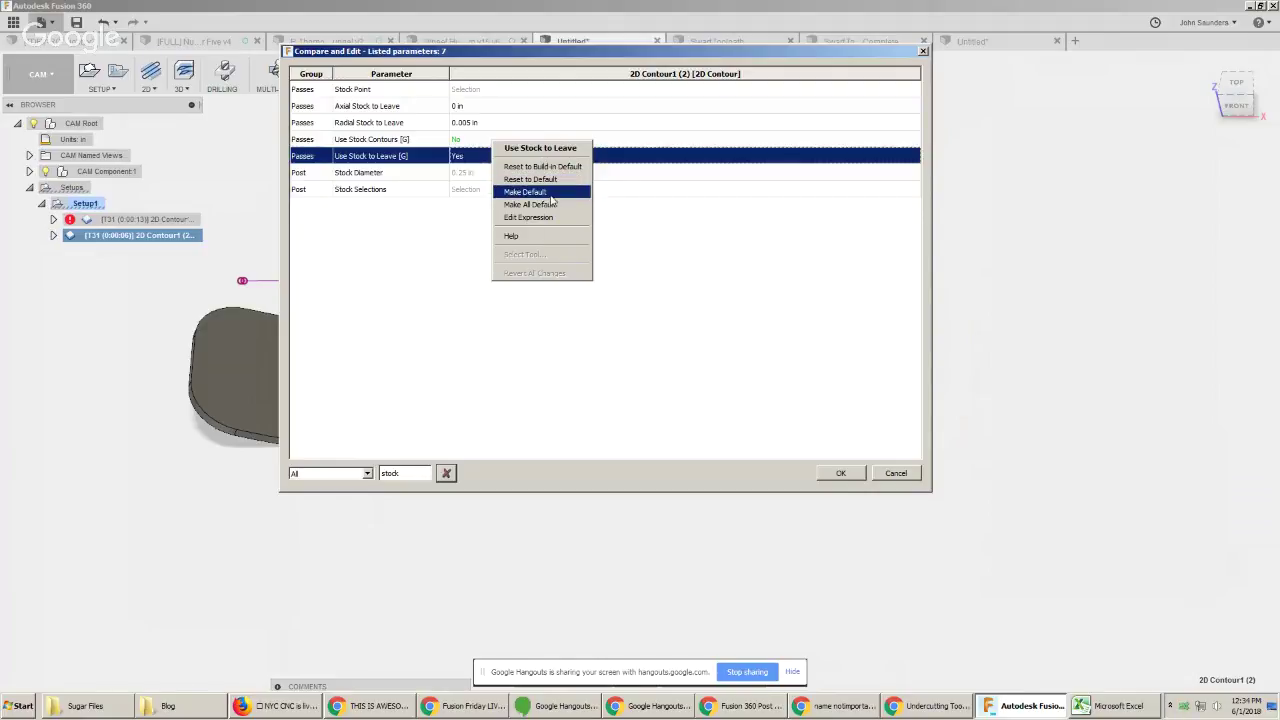
click(890, 476)
click(893, 475)
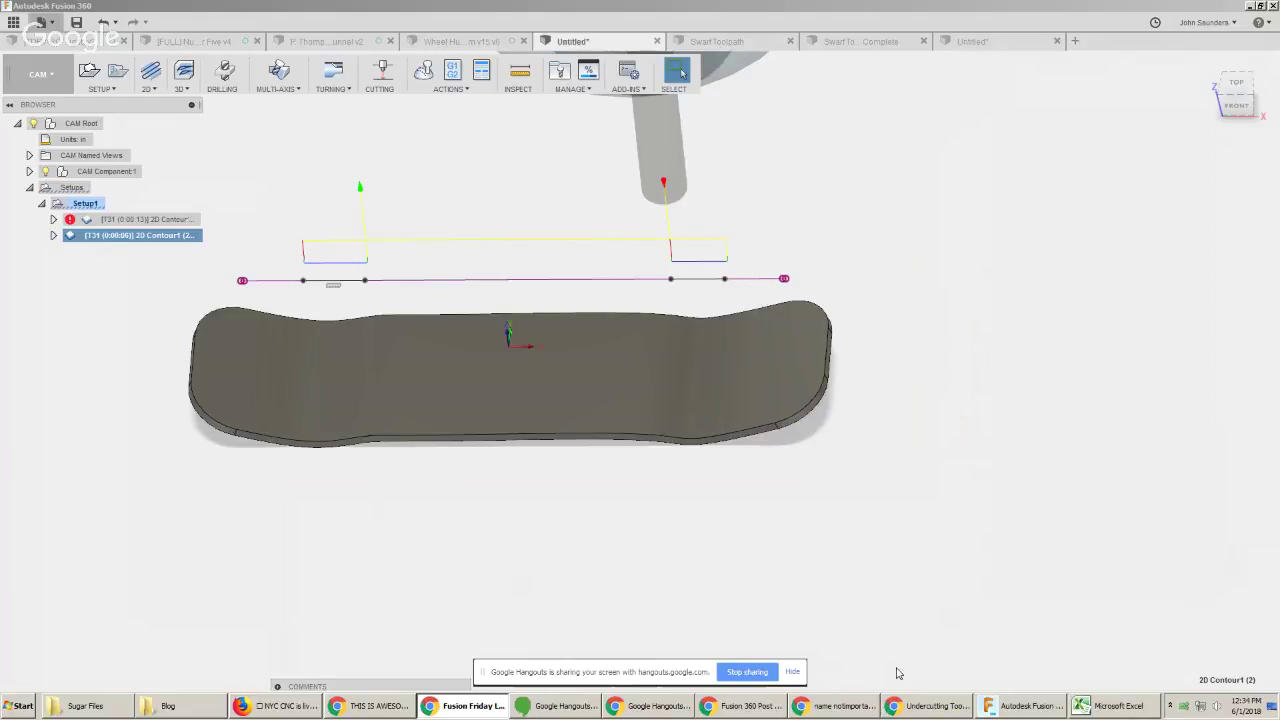
click(748, 709)
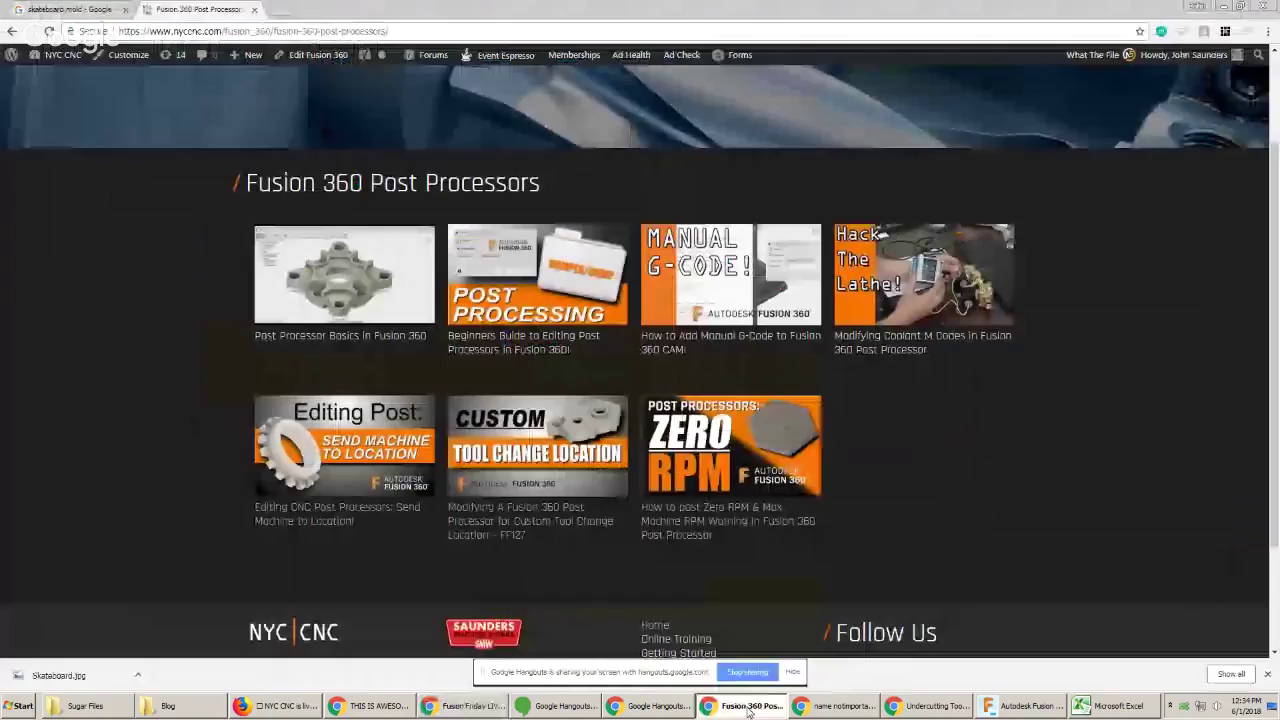
Minimize the Post Processors page and briefly flip back to Fusion 360
click(1222, 6)
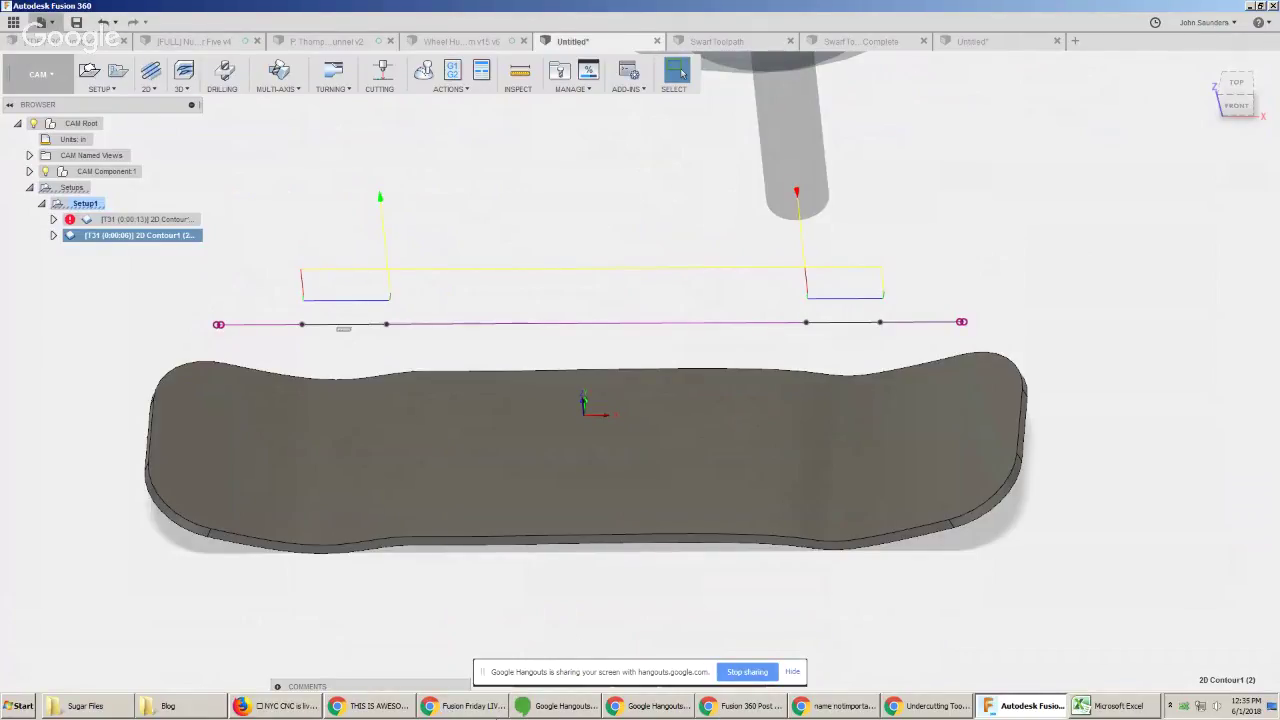
click(403, 708)
click(403, 708)
Open the NYC CNC Library page and toggle its Fusion 360 filter on and off
click(860, 710)
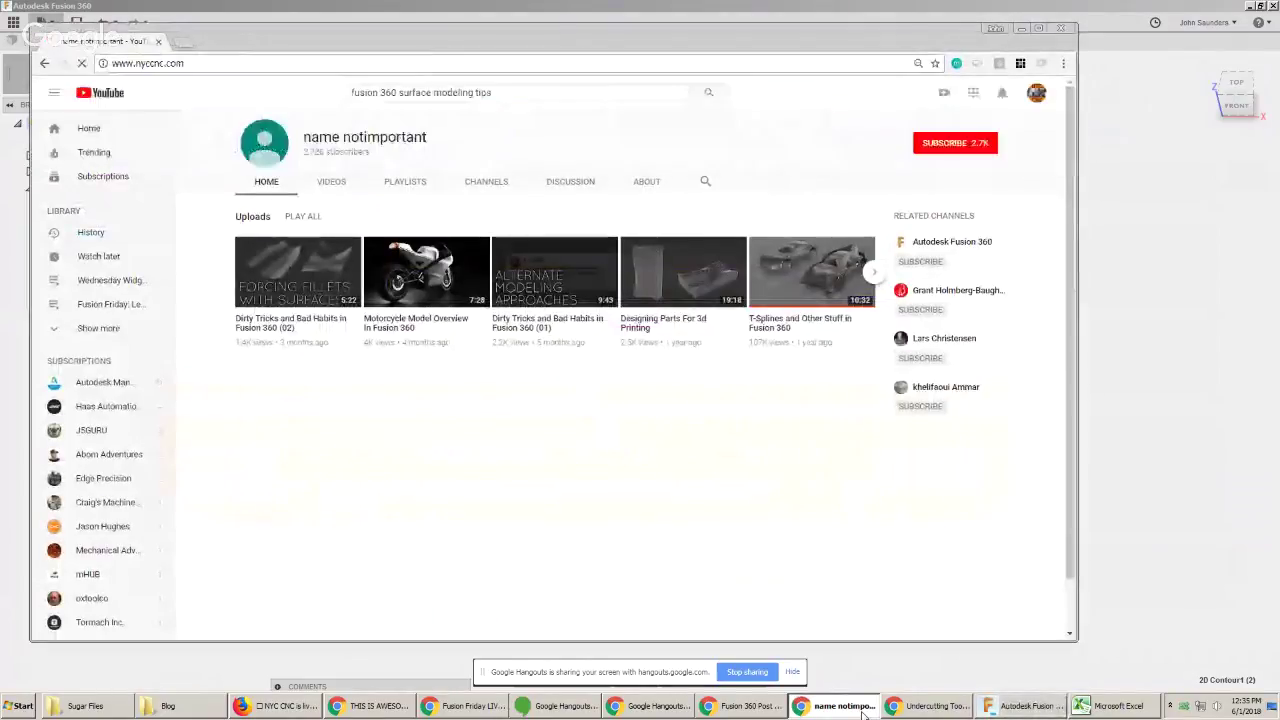
click(1042, 62)
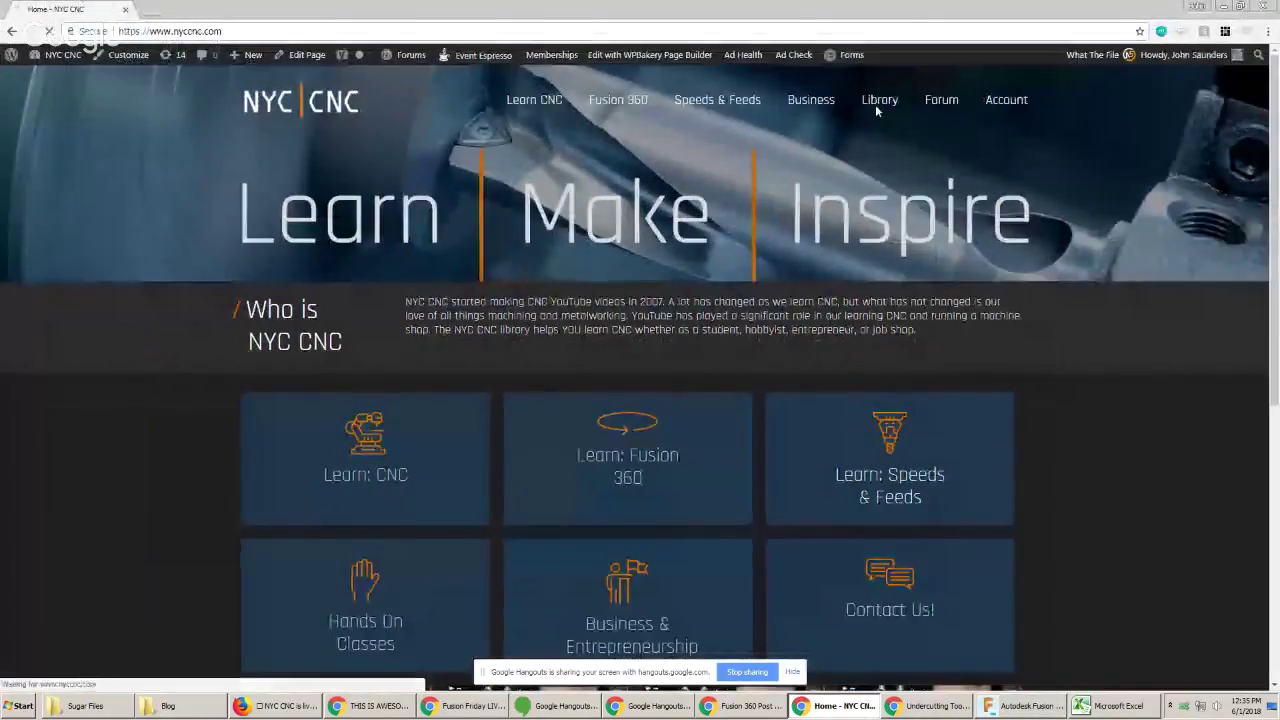
click(877, 106)
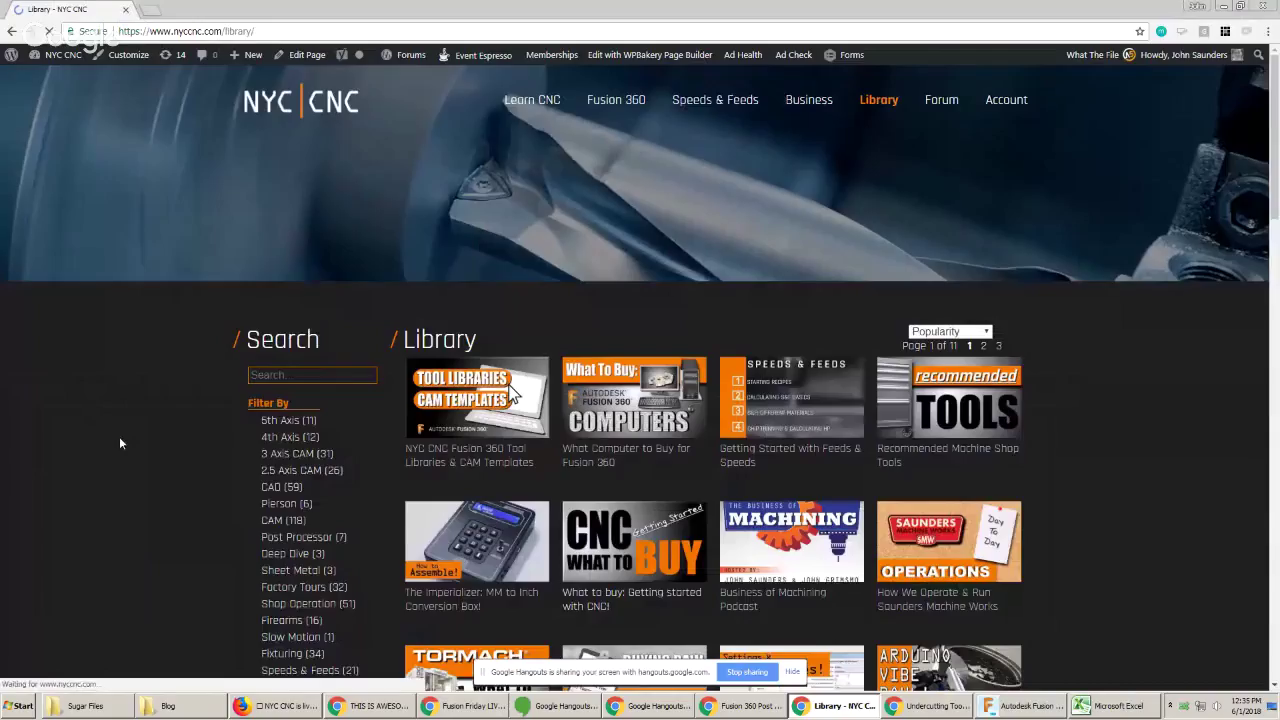
scroll(125, 434, down, 2)
scroll(188, 248, down, 1)
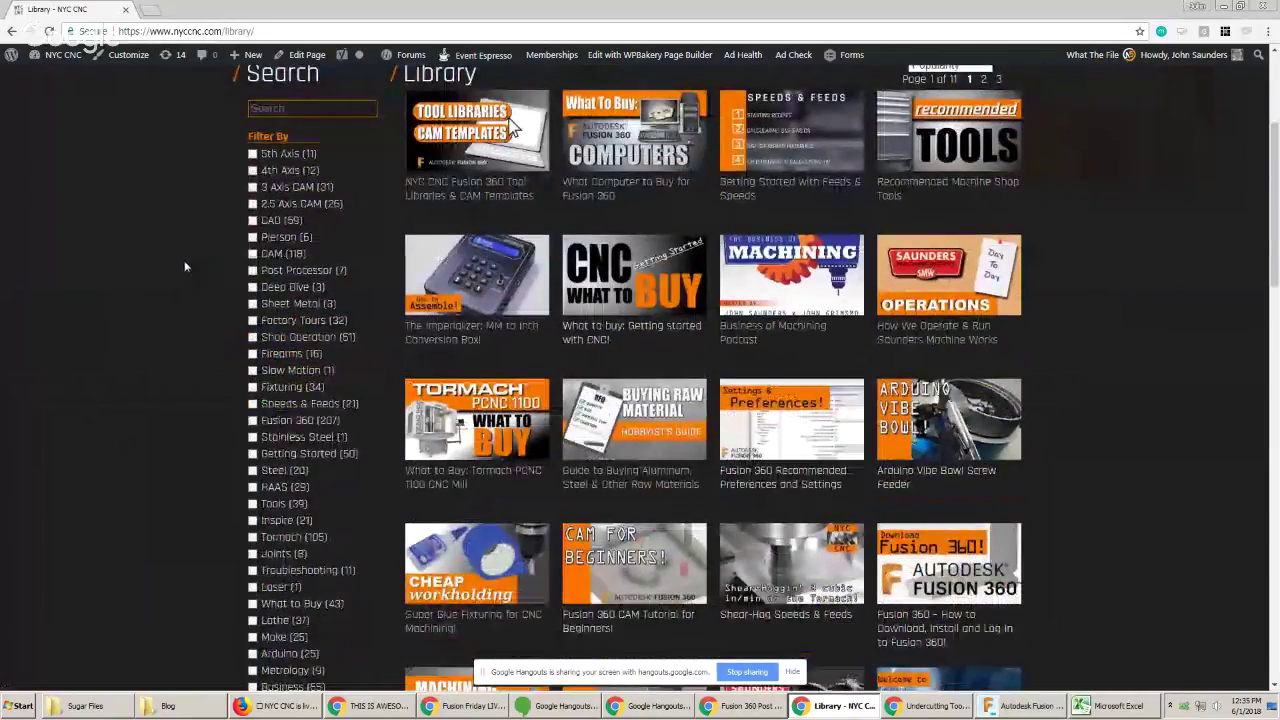
click(293, 424)
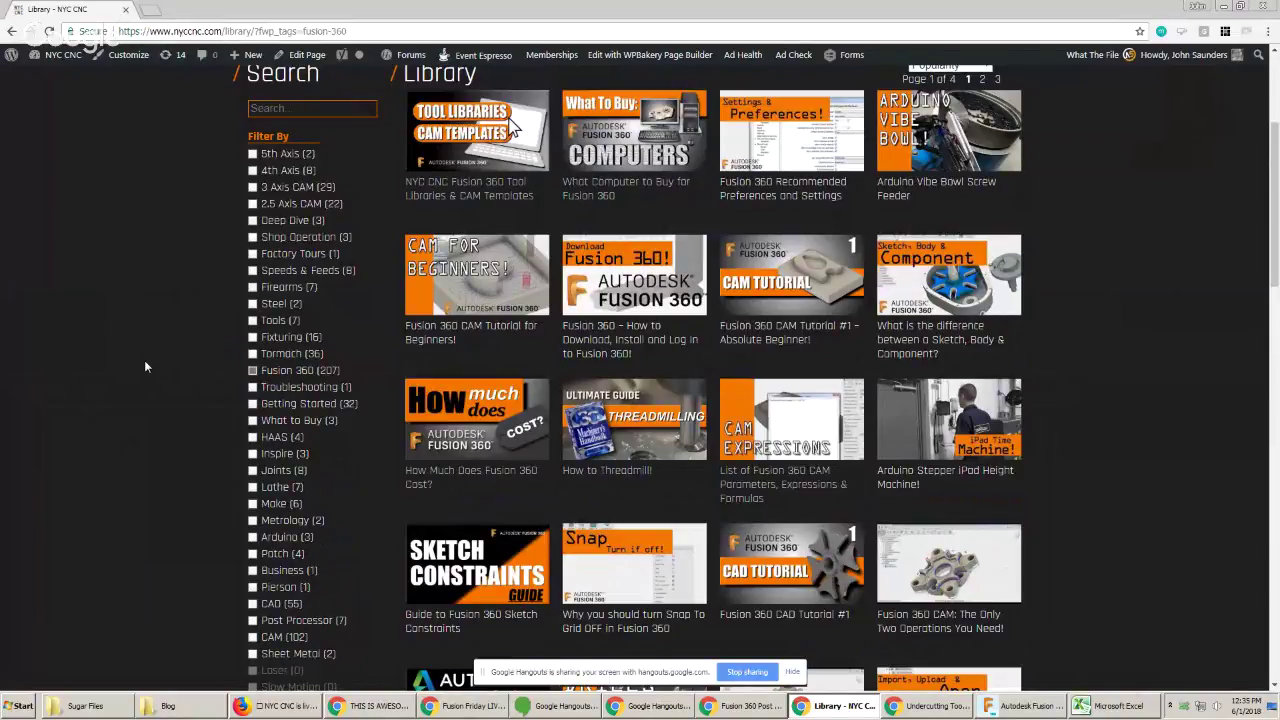
click(253, 371)
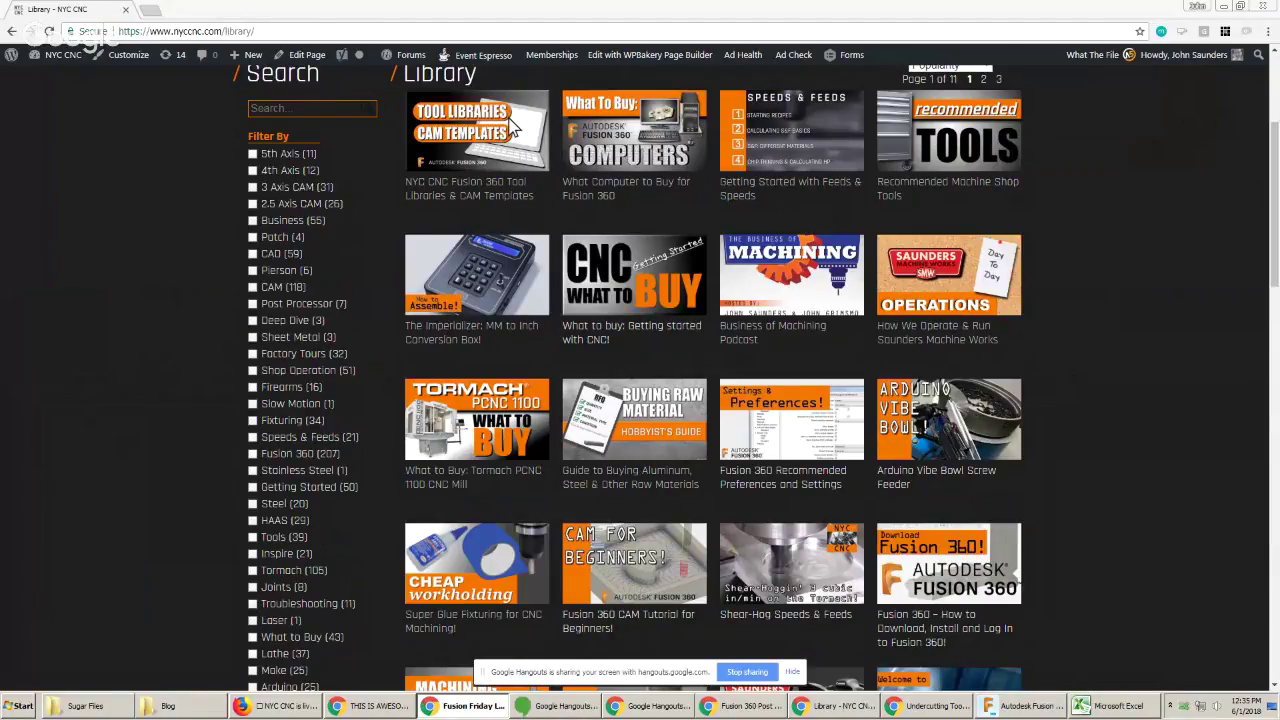
Cycle through the open windows back to Fusion 360
key(alt+Tab)
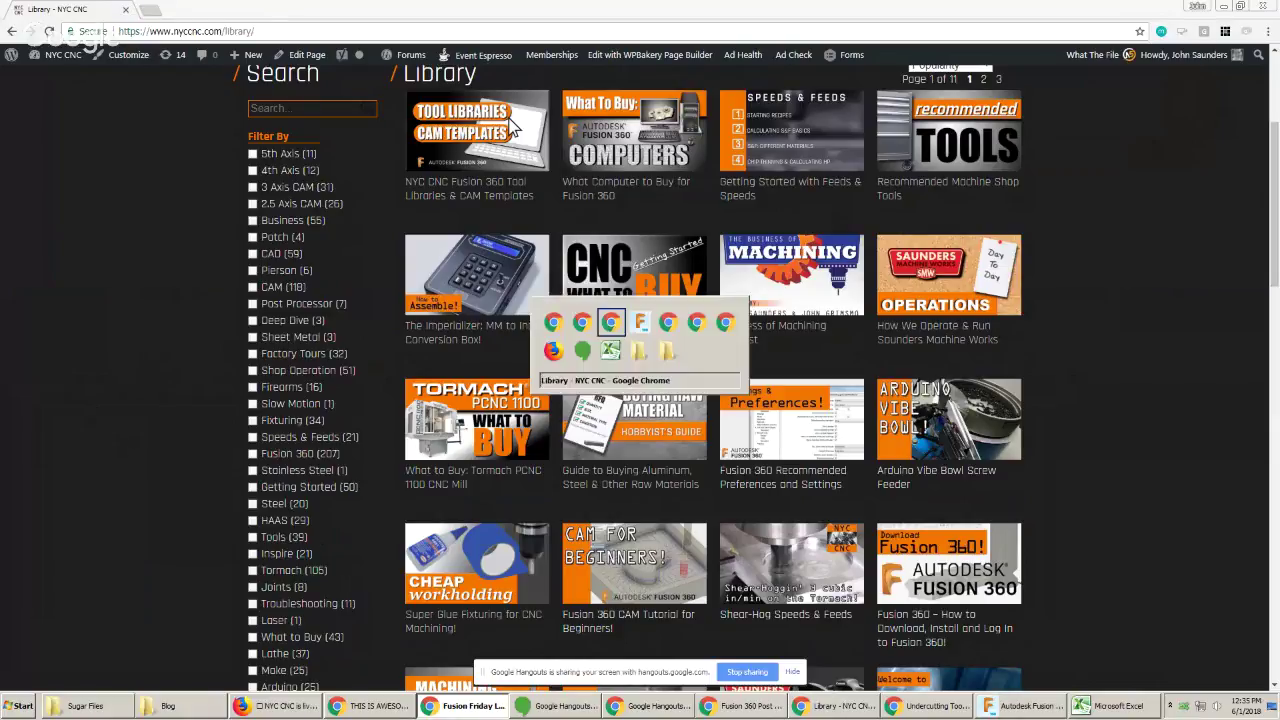
key(alt+Tab)
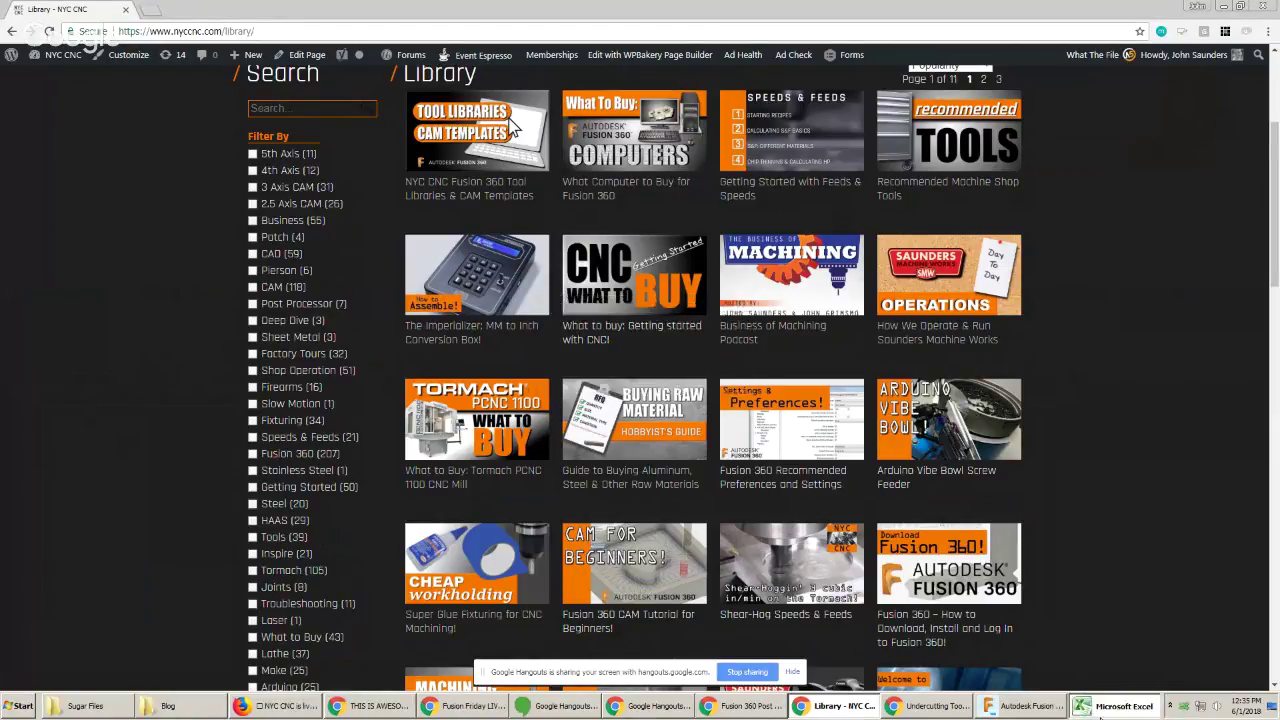
click(1030, 706)
In the wheel hub CAM document, preview the front side setup's Adaptive and Contour toolpaths, then clear them
click(213, 42)
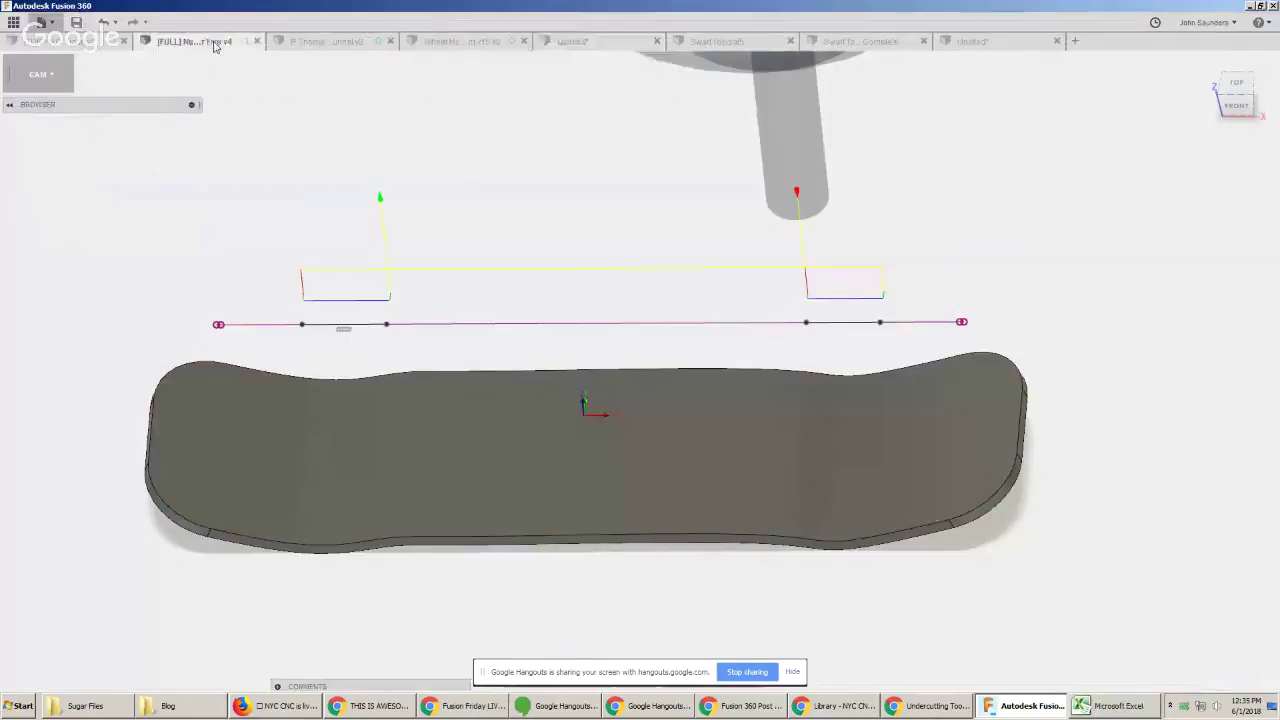
click(322, 42)
click(436, 42)
click(118, 268)
click(112, 284)
click(112, 299)
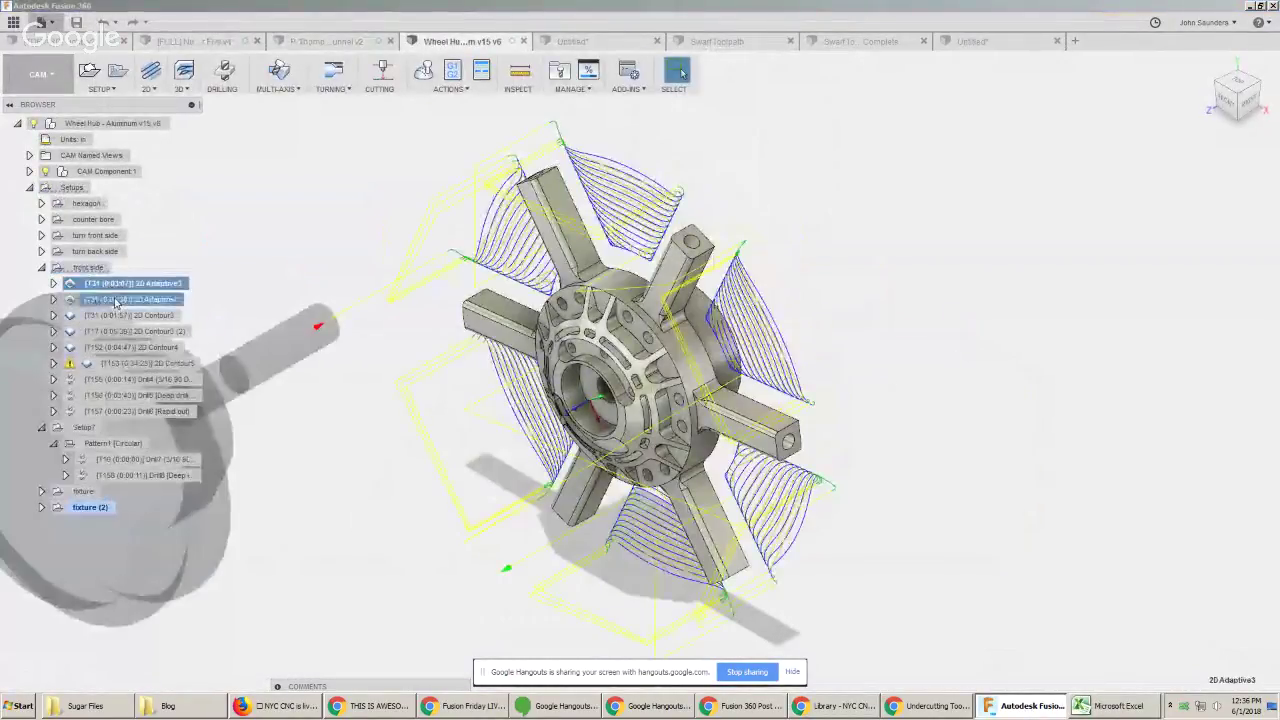
click(112, 315)
click(112, 331)
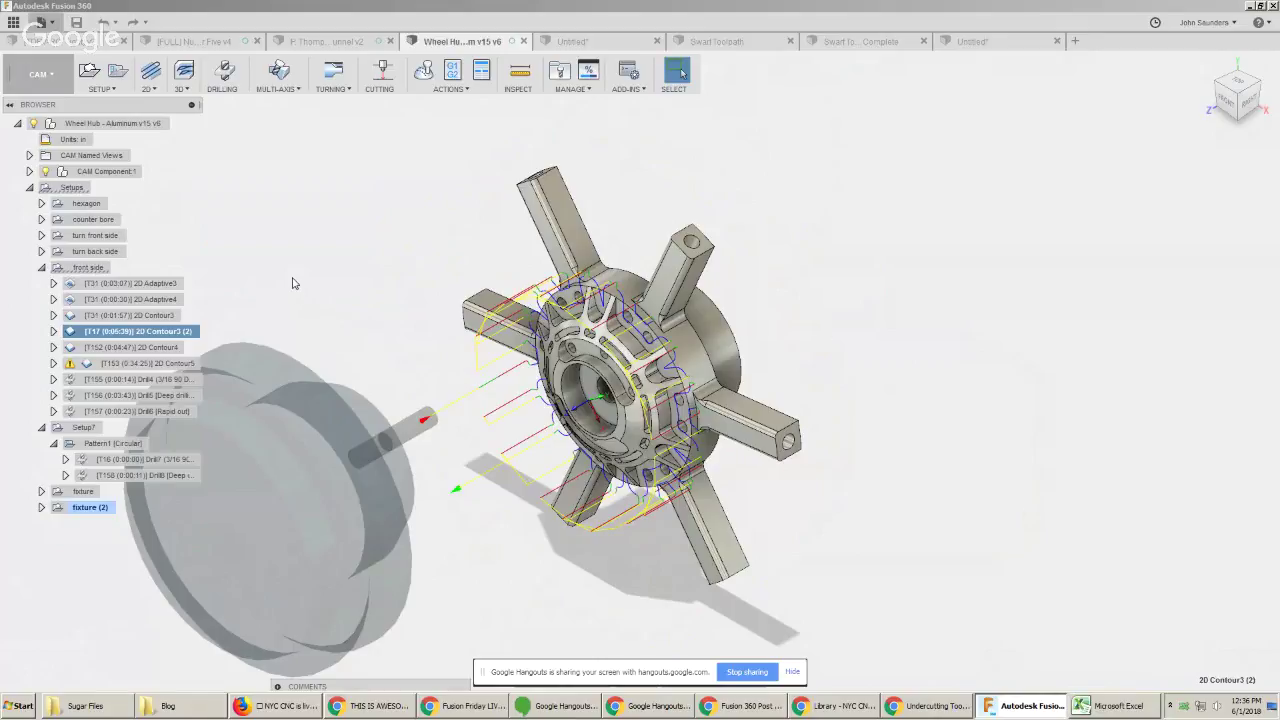
click(291, 283)
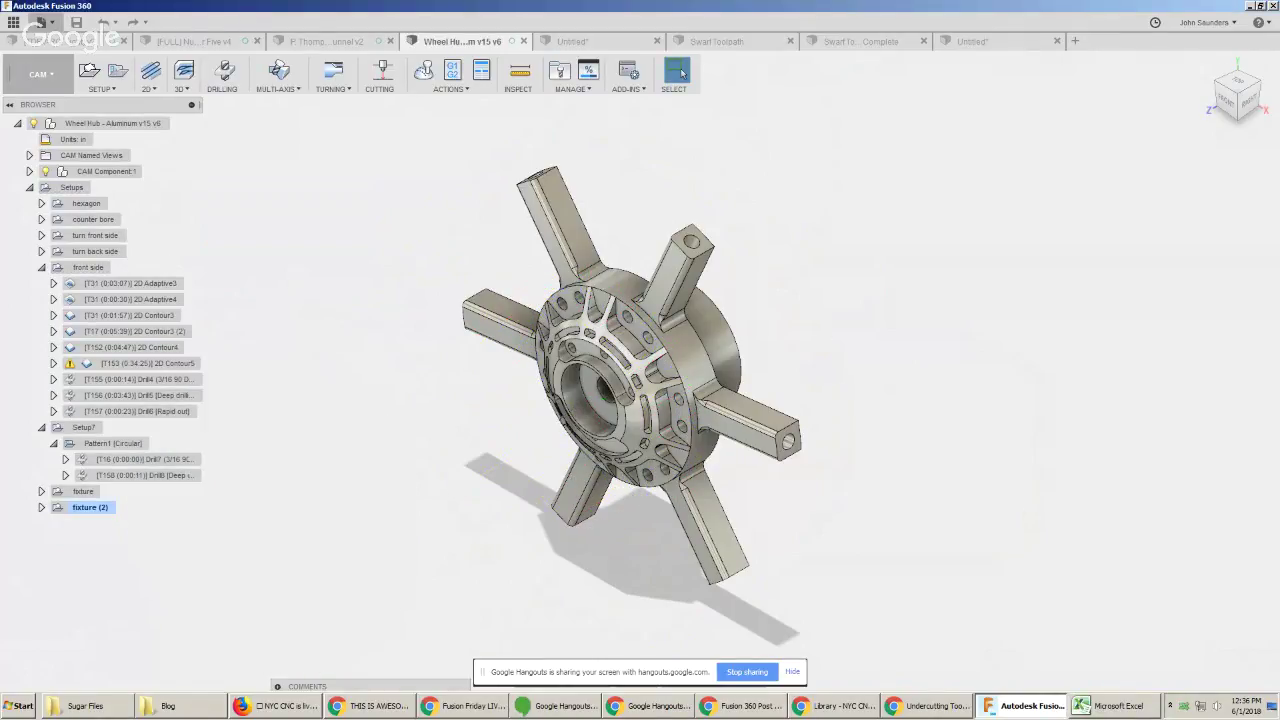
Open the Speeds & Feeds Worksheet in Excel, then return to the NYC CNC library page in Chrome
key(alt+Tab)
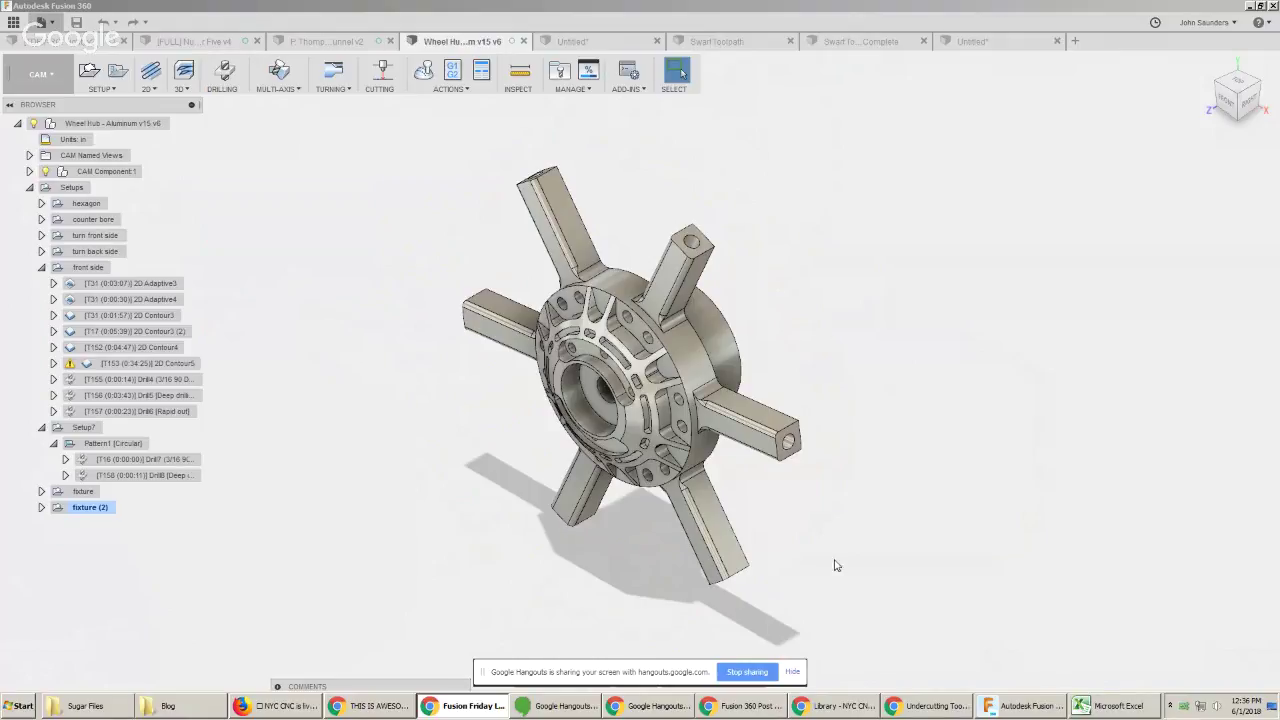
click(1108, 705)
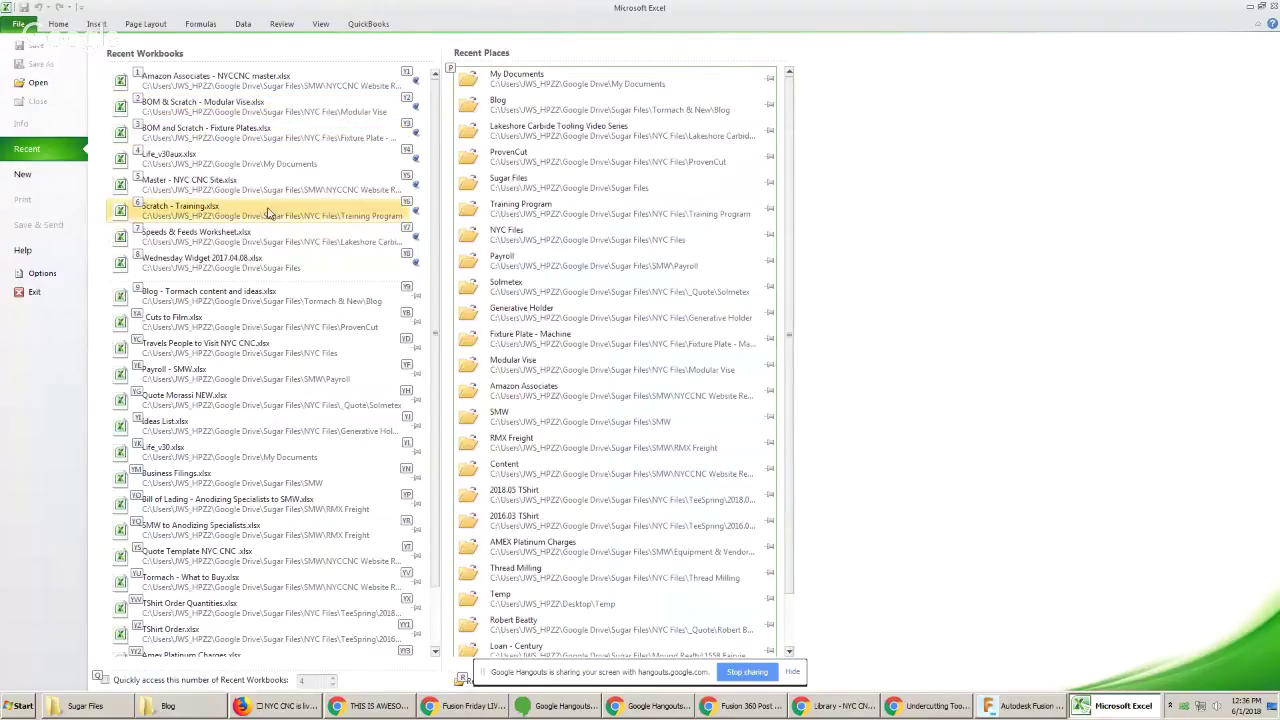
click(260, 238)
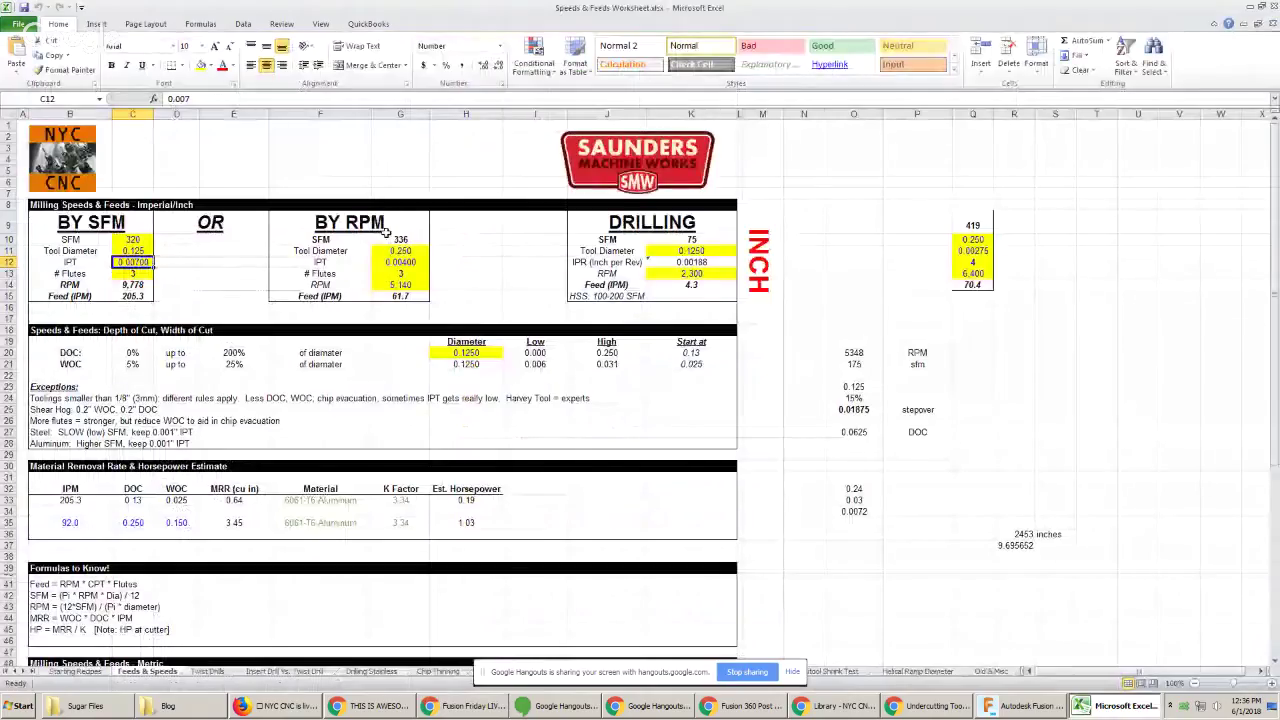
click(840, 706)
scroll(700, 150, up, 3)
Go to Speeds & Feeds > S&F: The Basics and open the Getting Started with Feeds & Speeds article
mouse_move(707, 113)
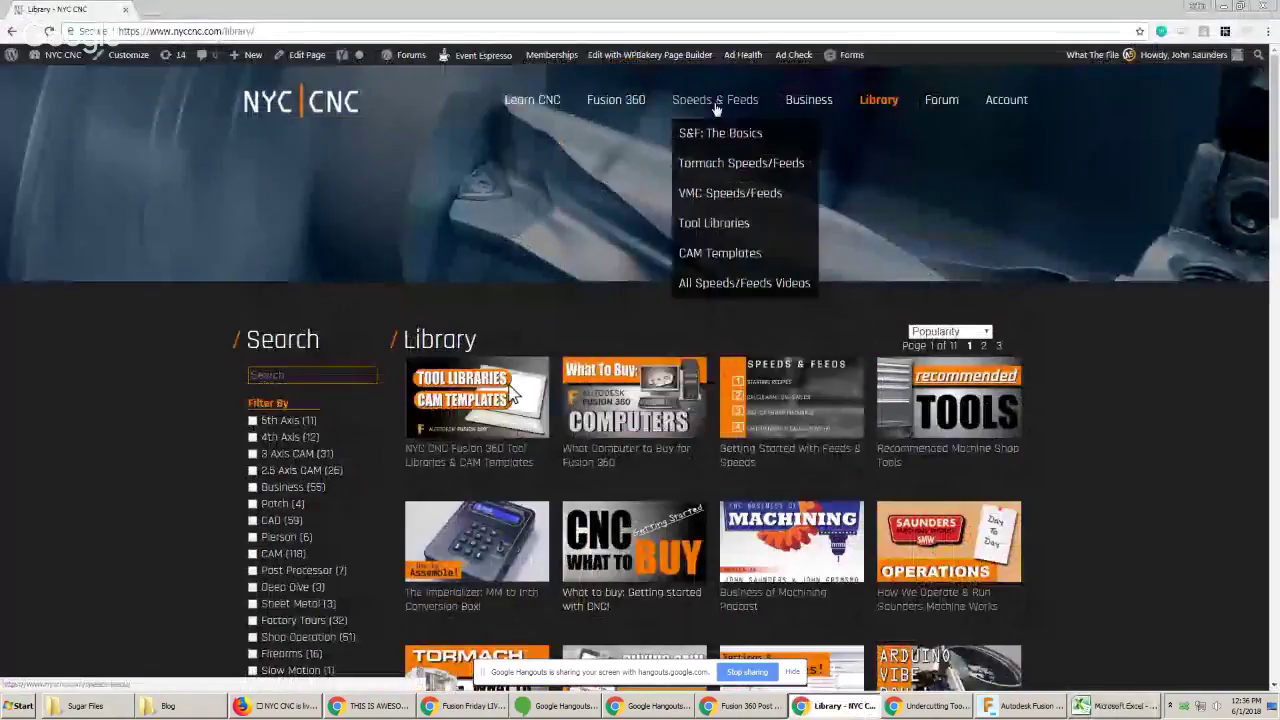
click(712, 136)
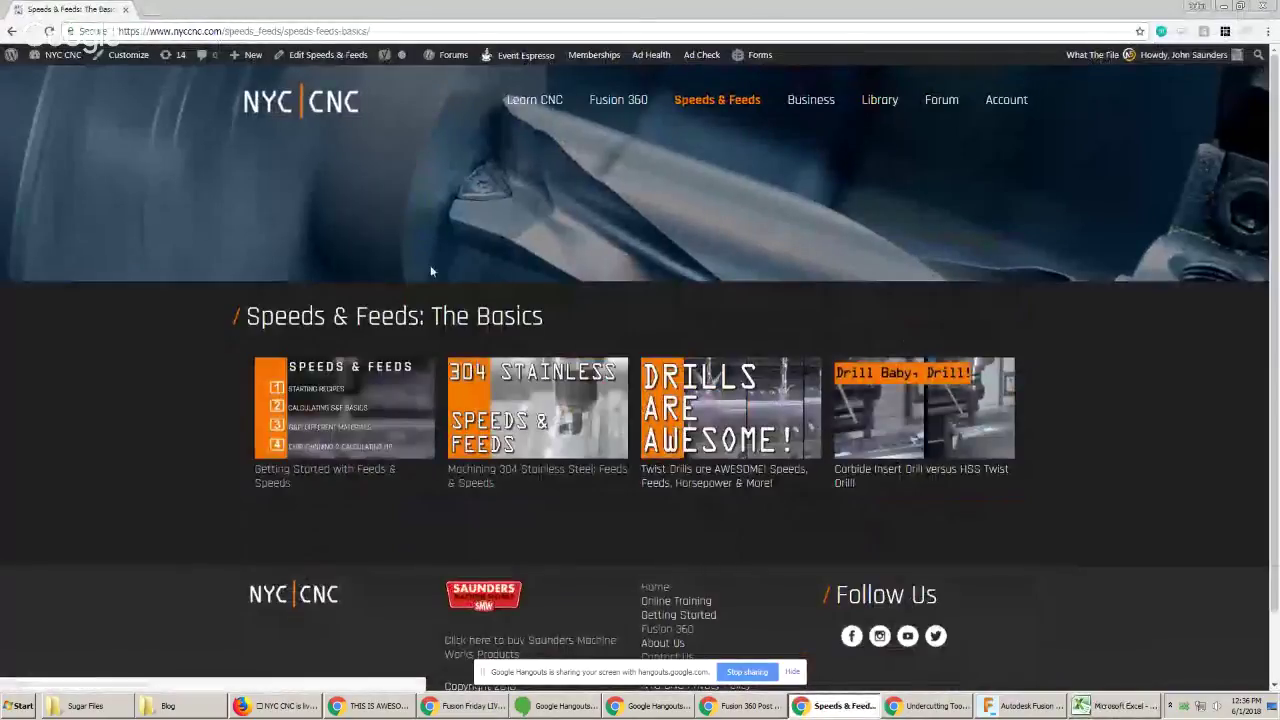
click(350, 418)
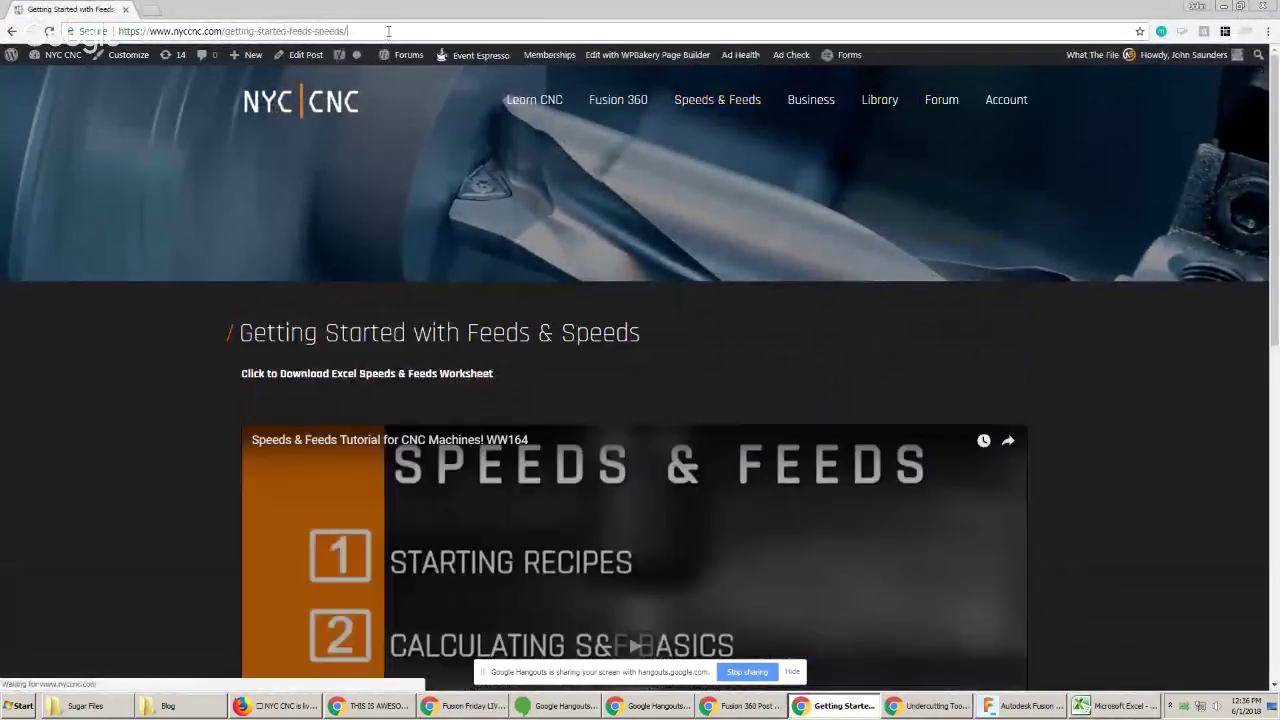
click(388, 31)
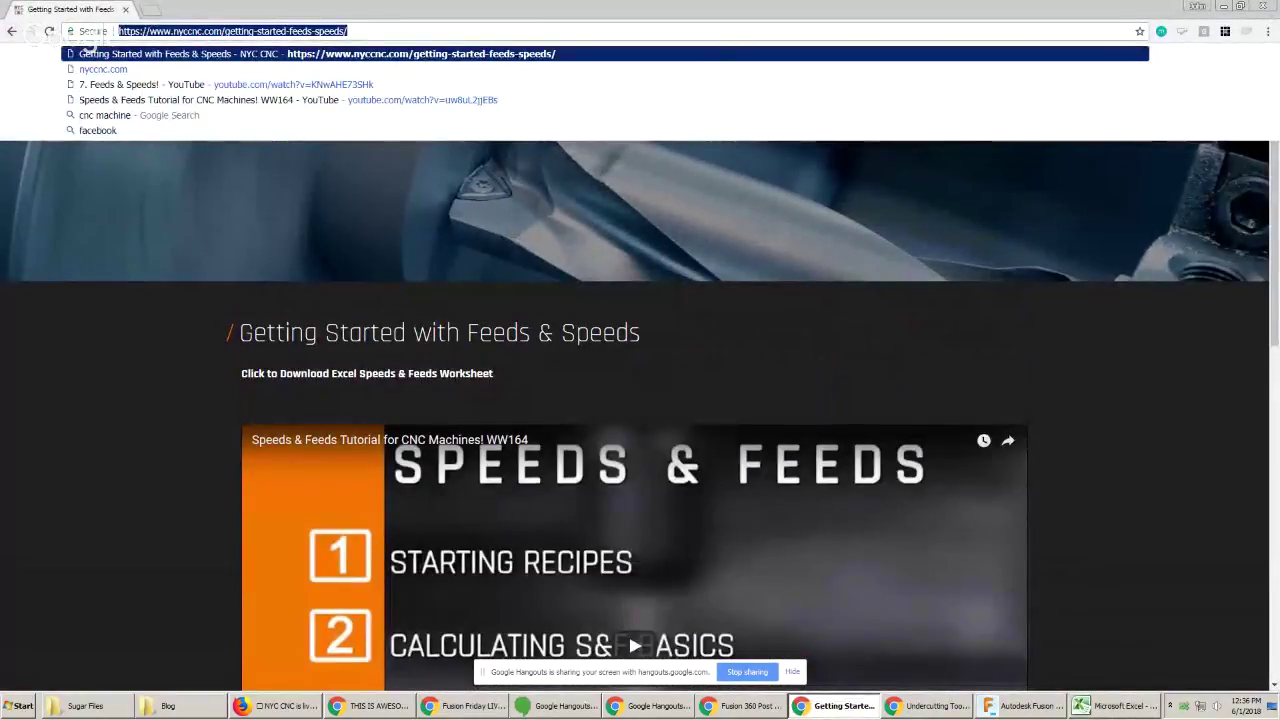
Return to the Speeds & Feeds: The Basics page, then bring Fusion 360 back to front
key(alt+Tab)
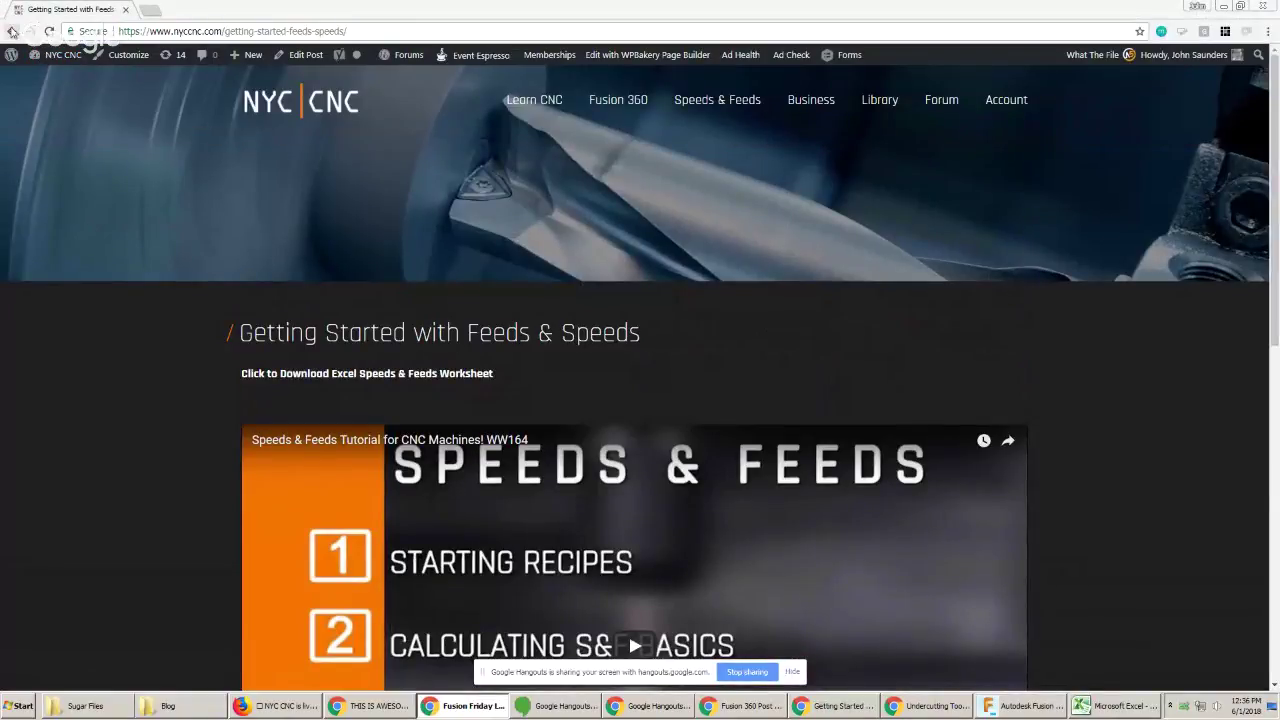
click(12, 31)
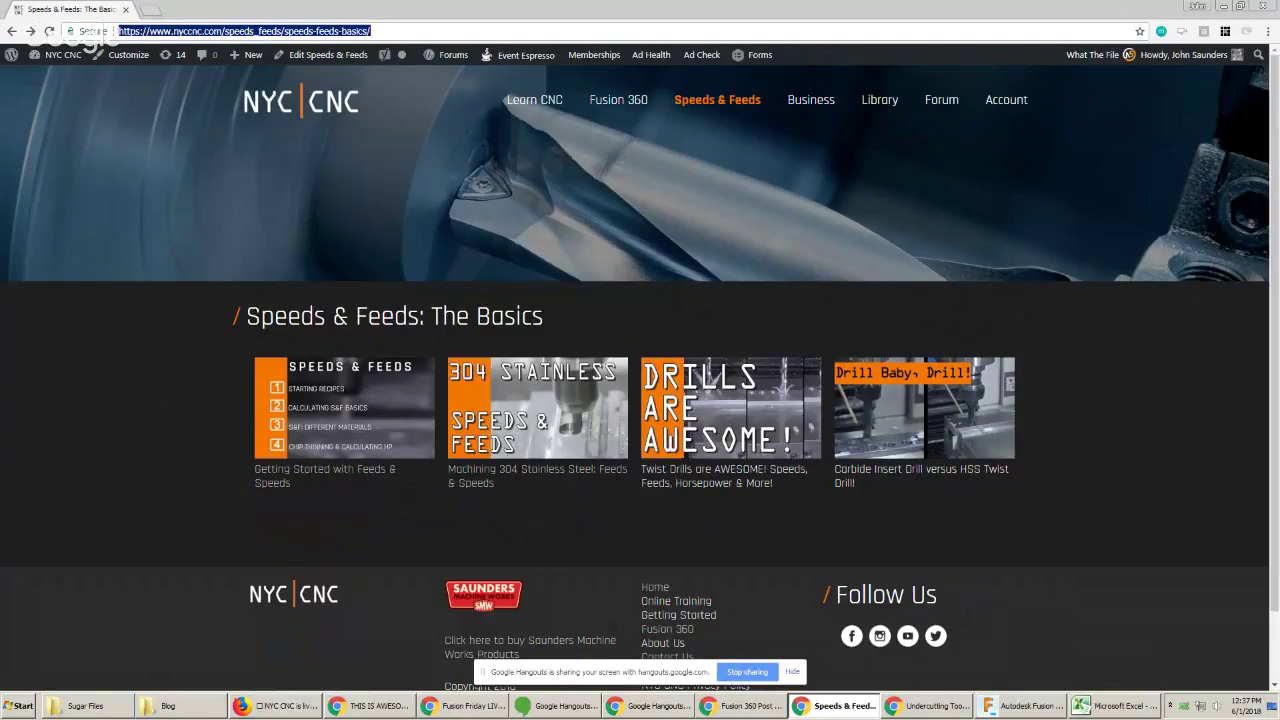
key(alt+Tab)
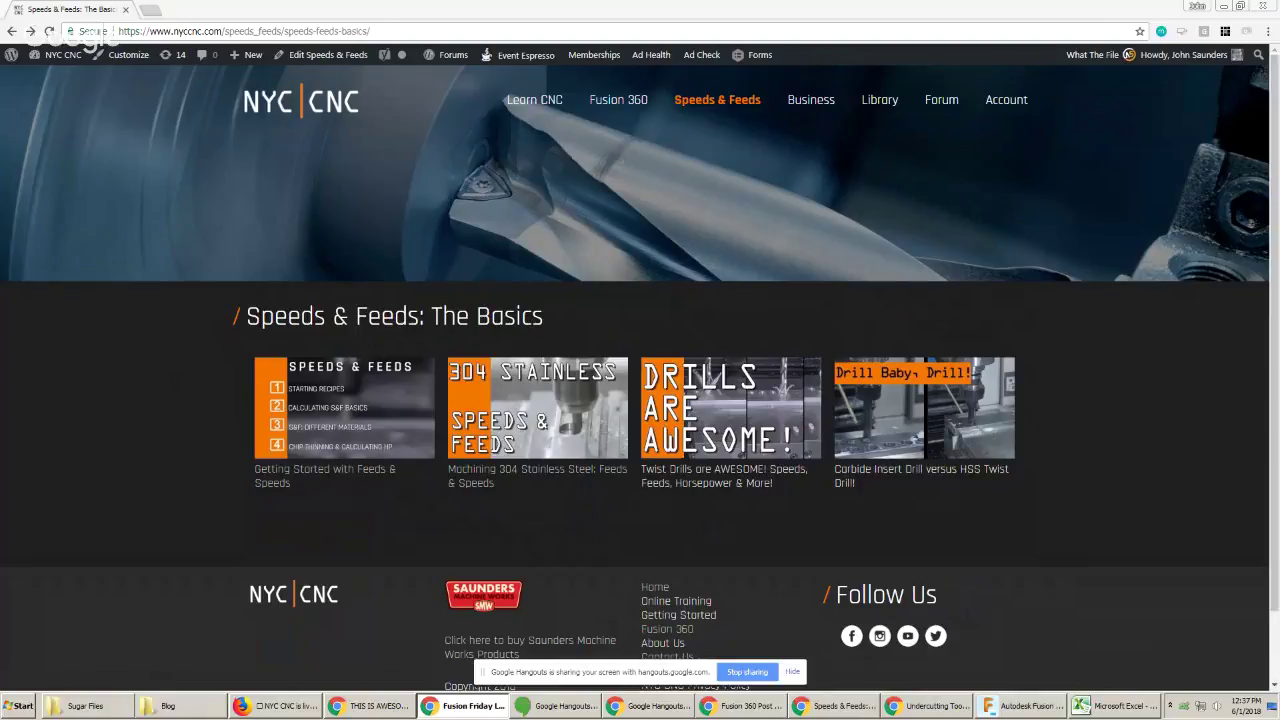
click(985, 706)
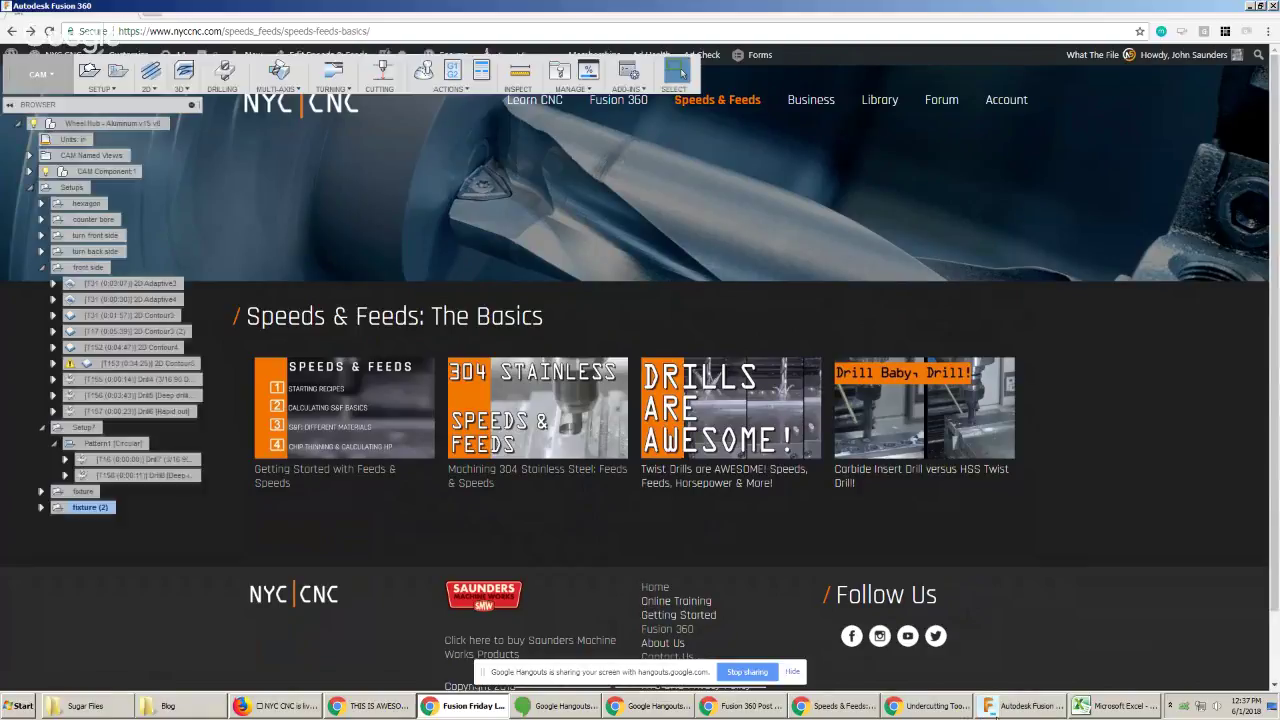
Simulate the hexagon setup's toolpaths with Stock Transparent turned on, then close the simulation
click(84, 204)
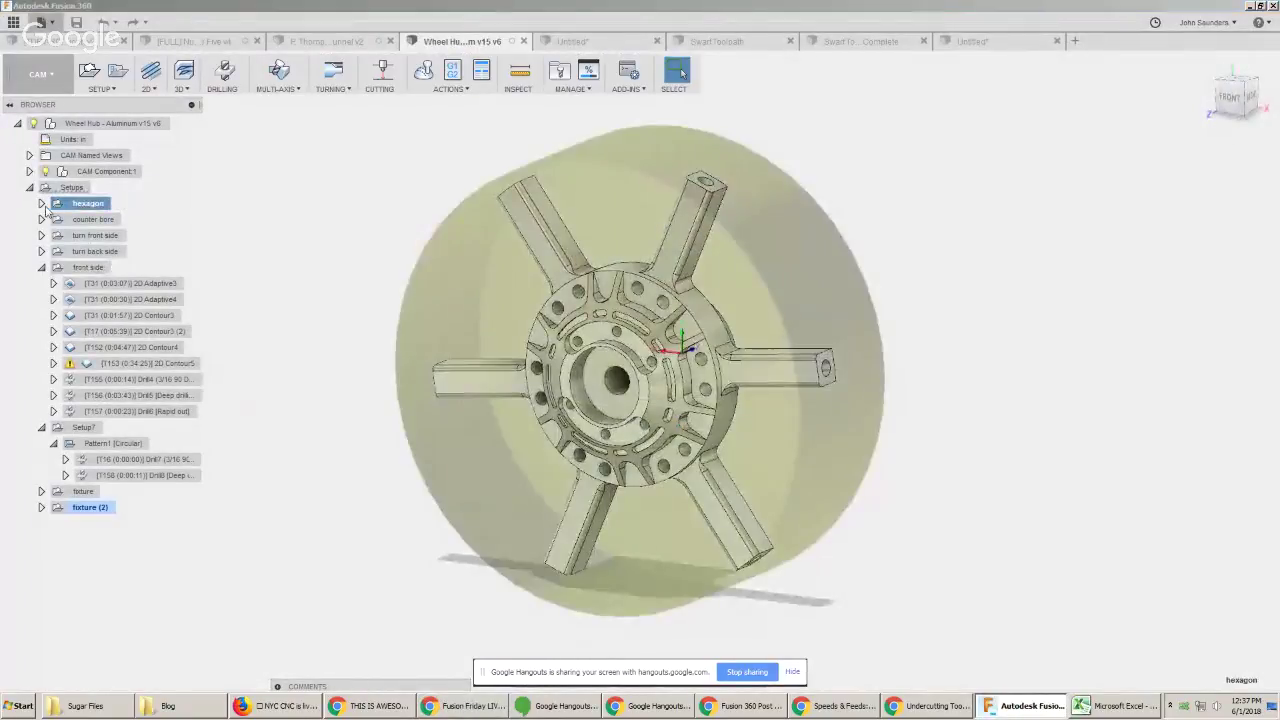
click(41, 203)
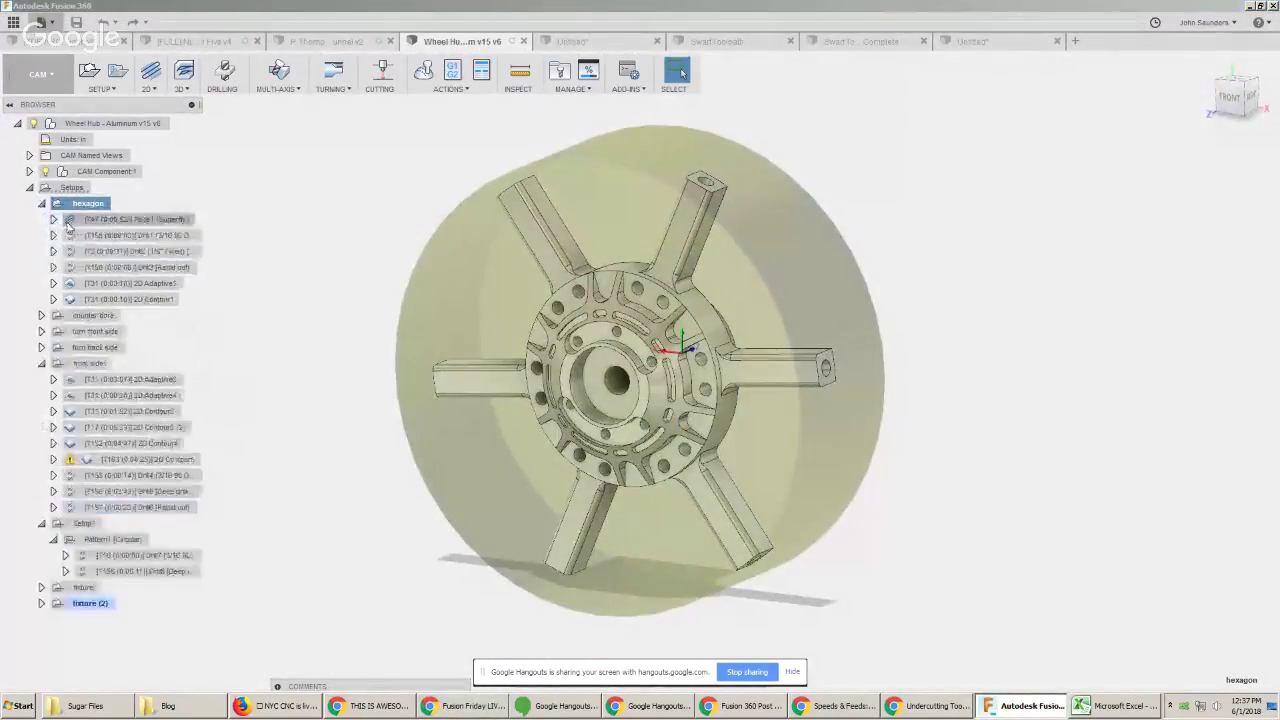
click(423, 70)
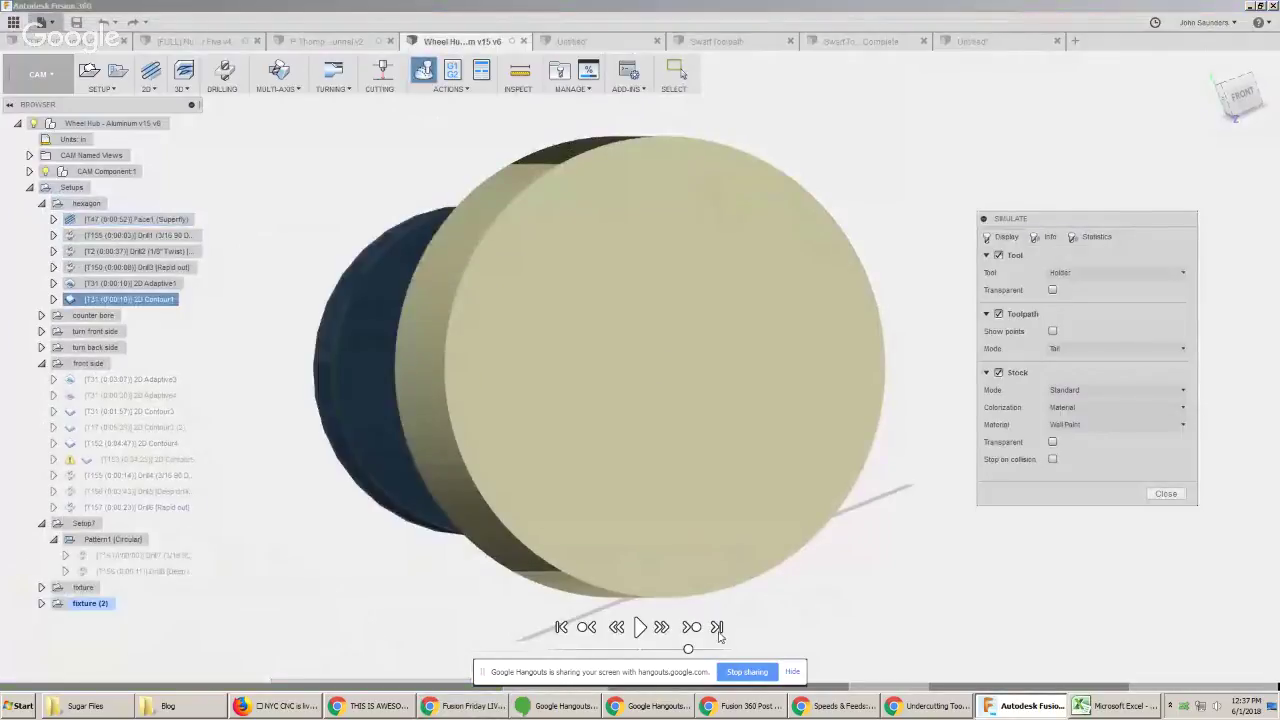
click(792, 671)
shift+middle_drag(590, 412, 718, 416)
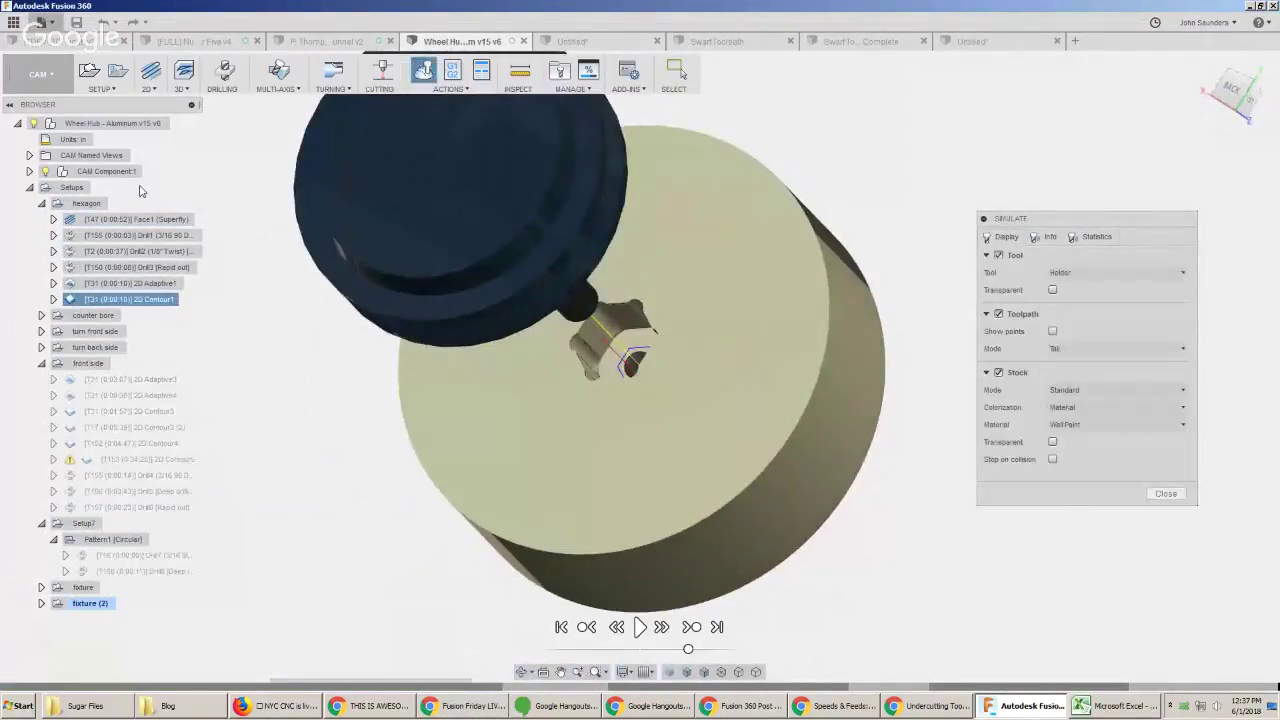
click(1052, 441)
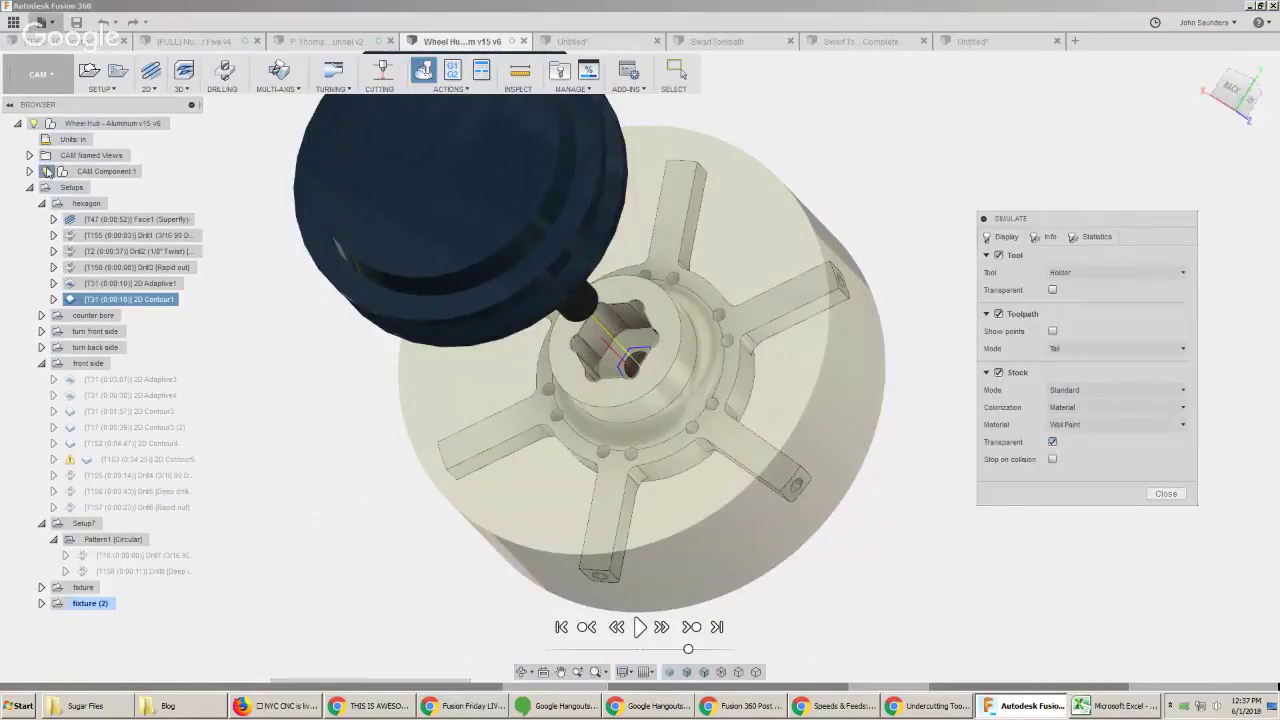
click(45, 172)
click(45, 172)
click(1166, 493)
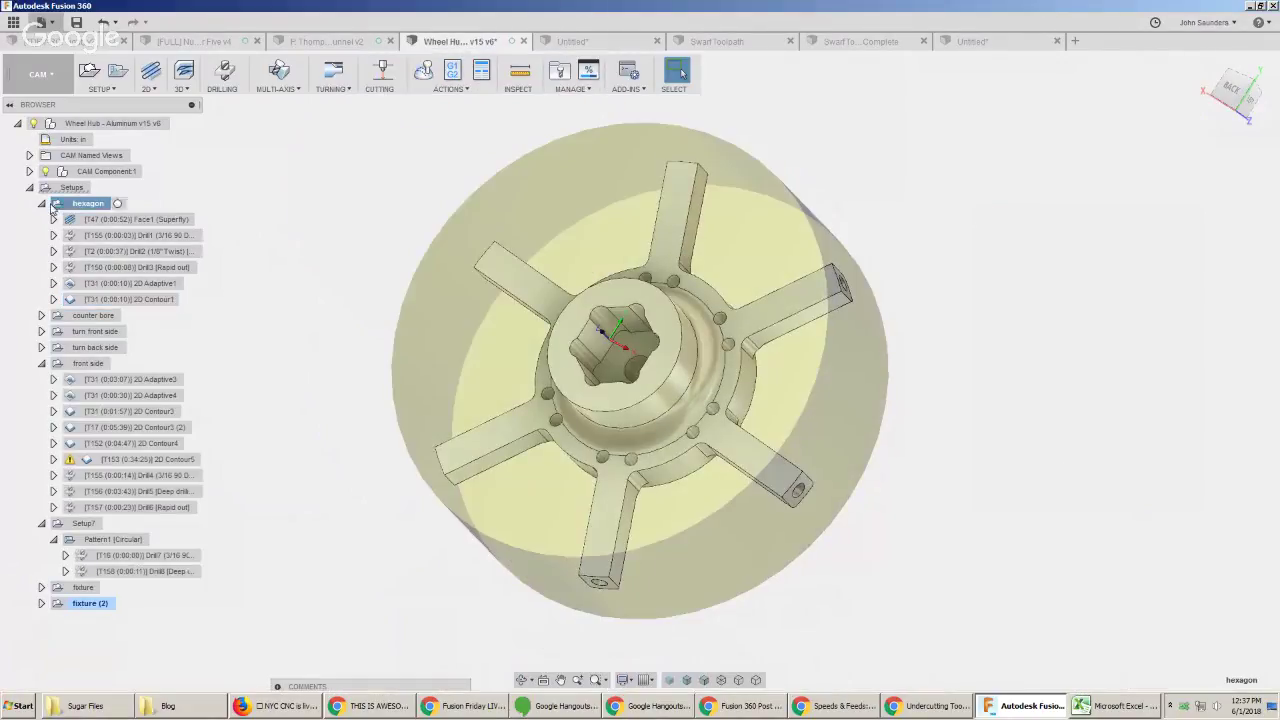
Simulate the setups to the end of the toolpaths, orbiting the finished hub and checking Stock options
click(41, 203)
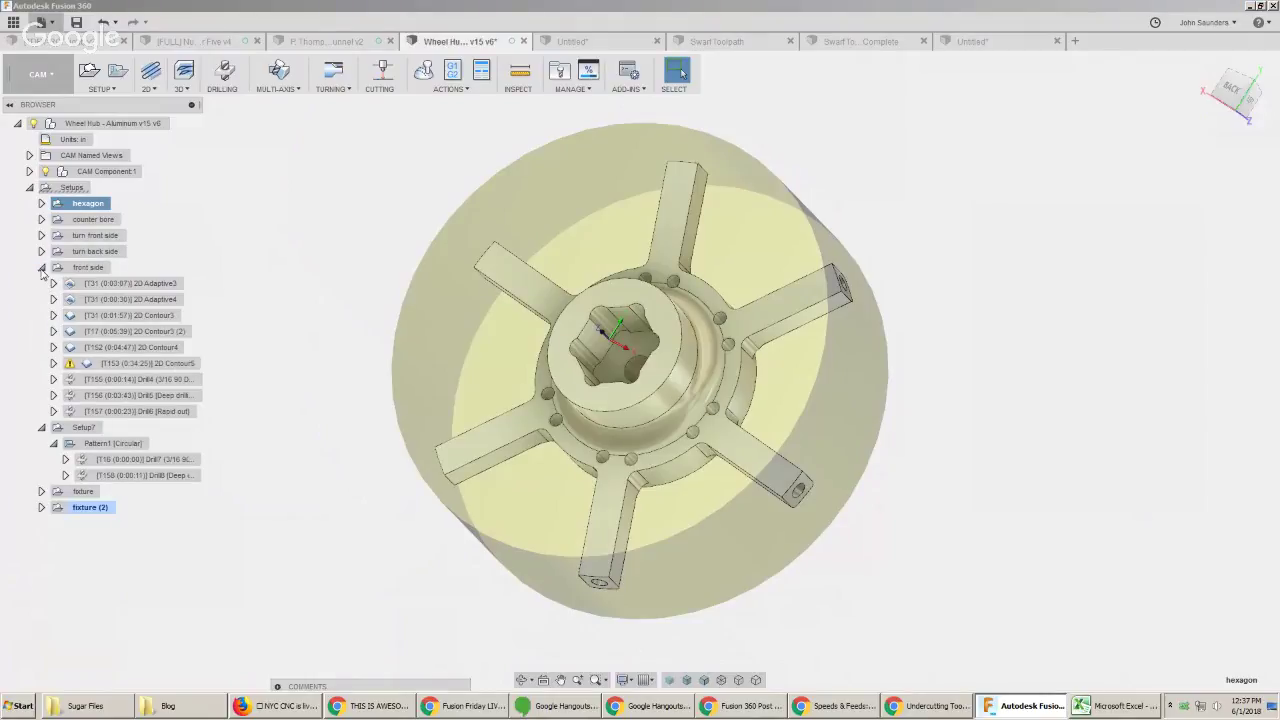
click(41, 267)
click(71, 187)
click(423, 70)
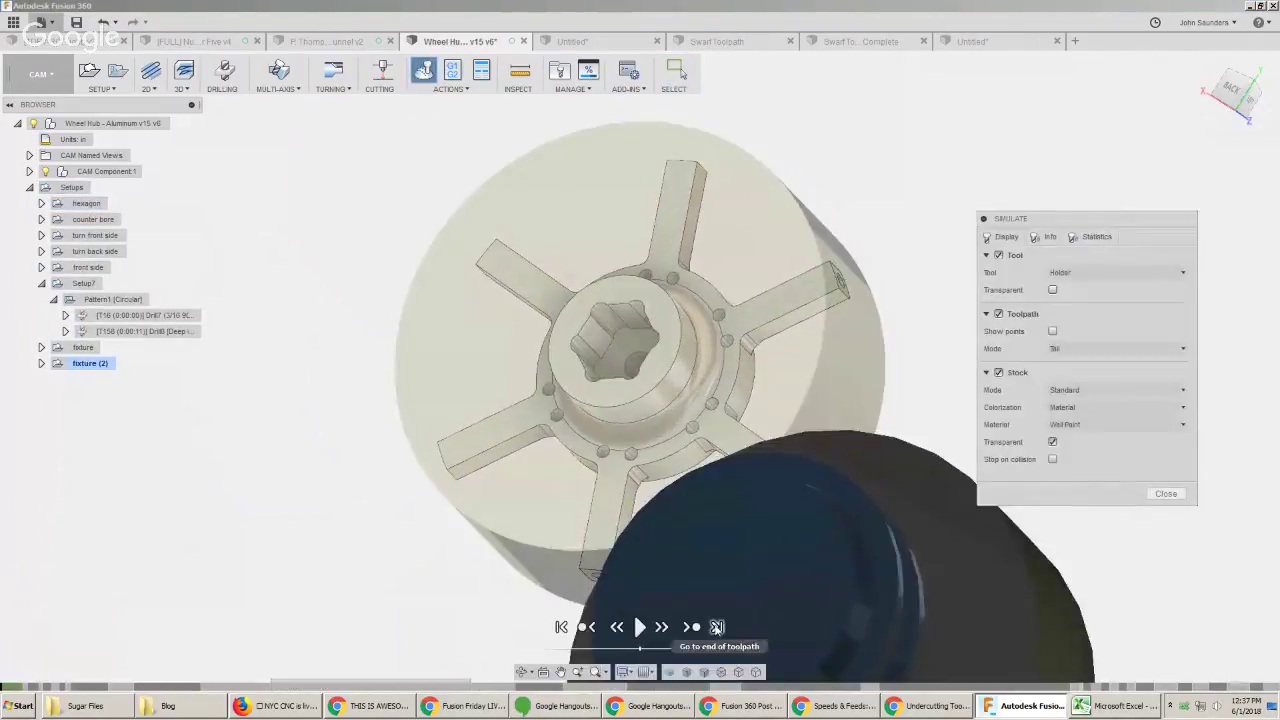
click(716, 626)
shift+middle_drag(366, 271, 755, 255)
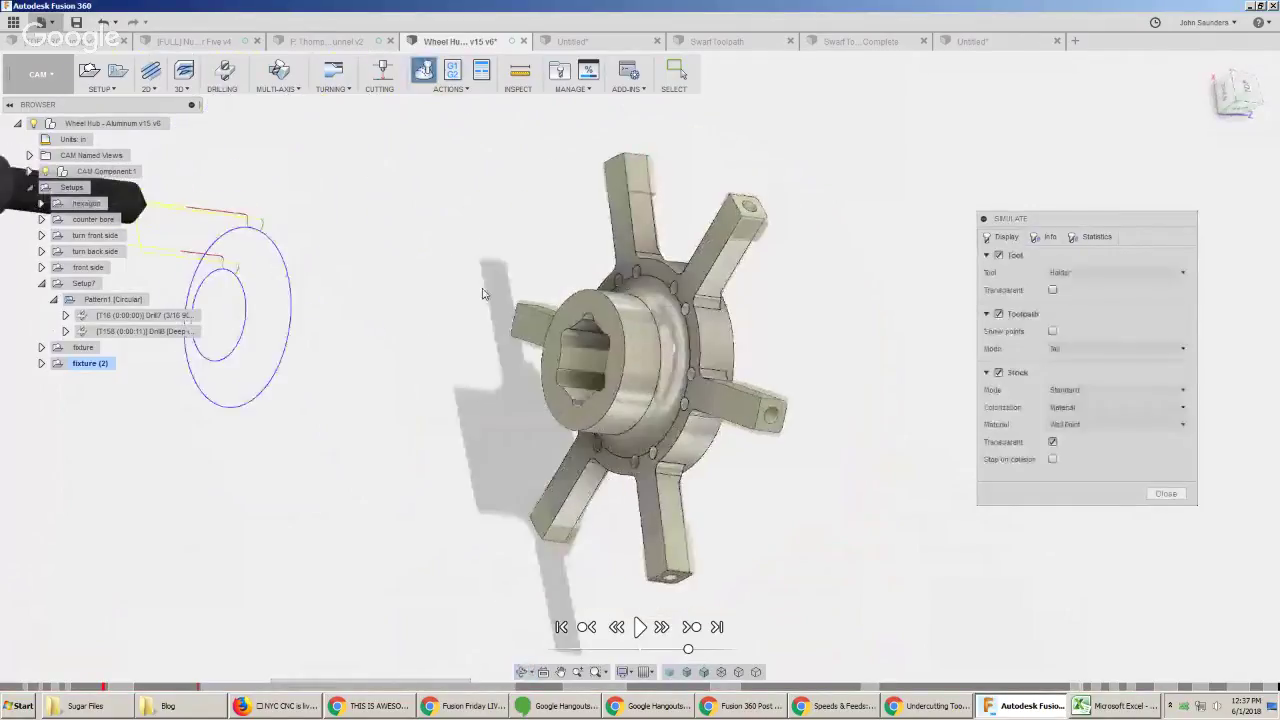
shift+middle_drag(757, 209, 613, 290)
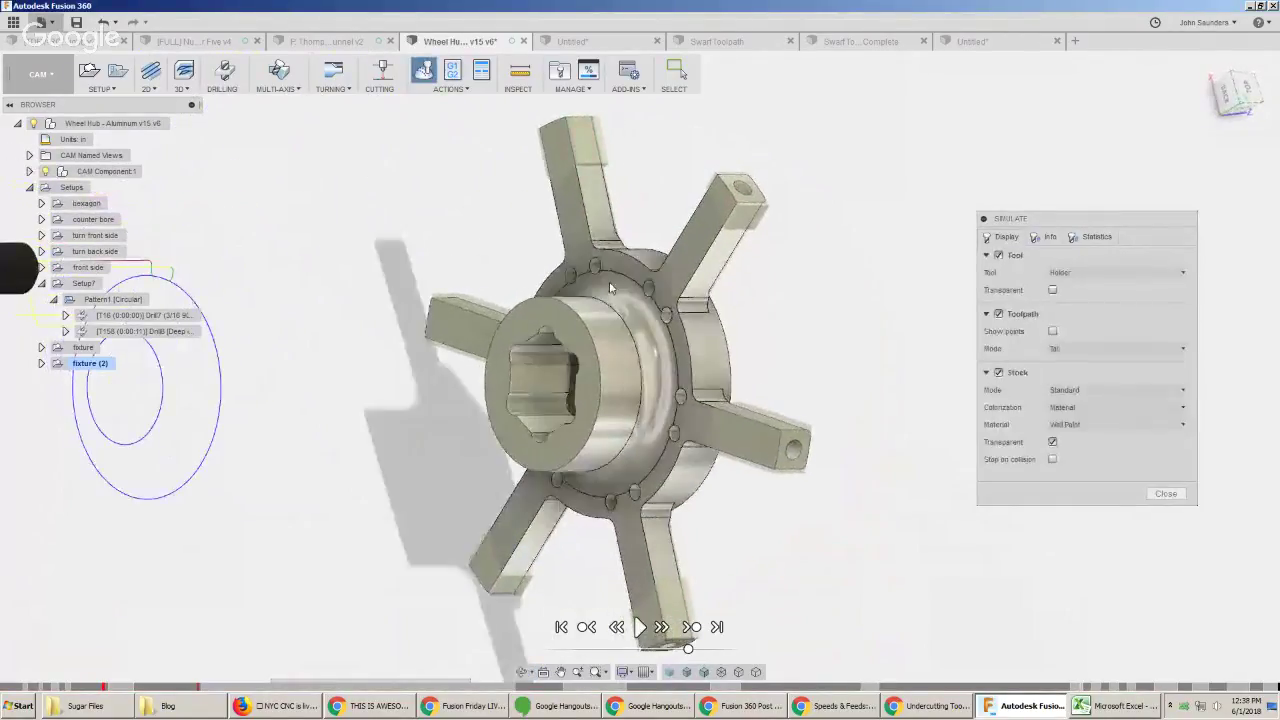
right_click(618, 289)
mouse_move(630, 433)
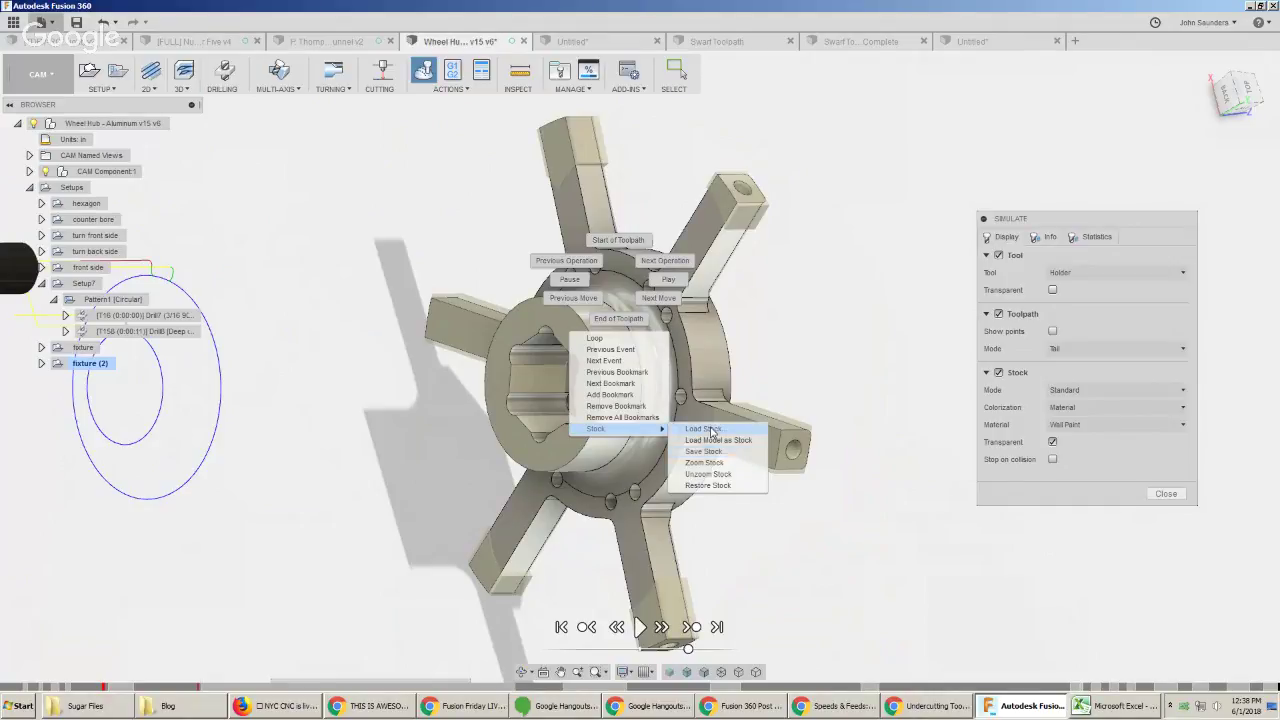
click(318, 367)
key(alt+Tab)
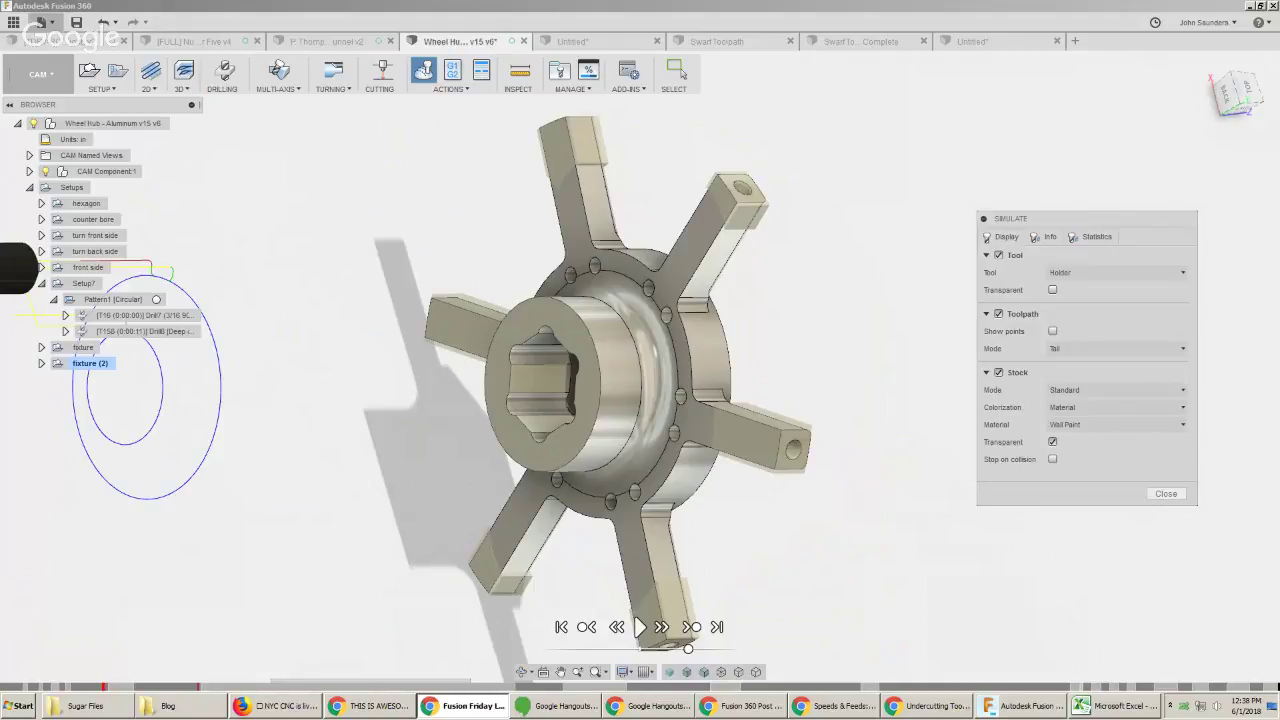
click(933, 708)
text(tor)
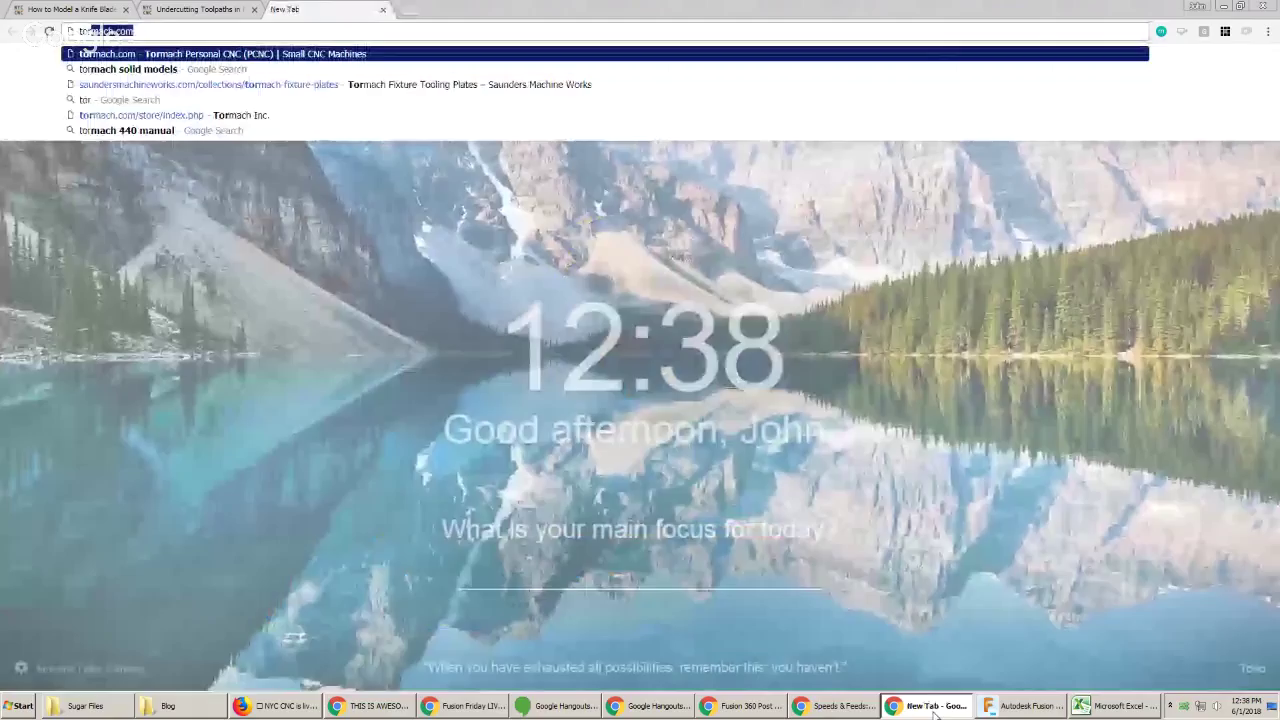
text(mach shear hog)
key(Return)
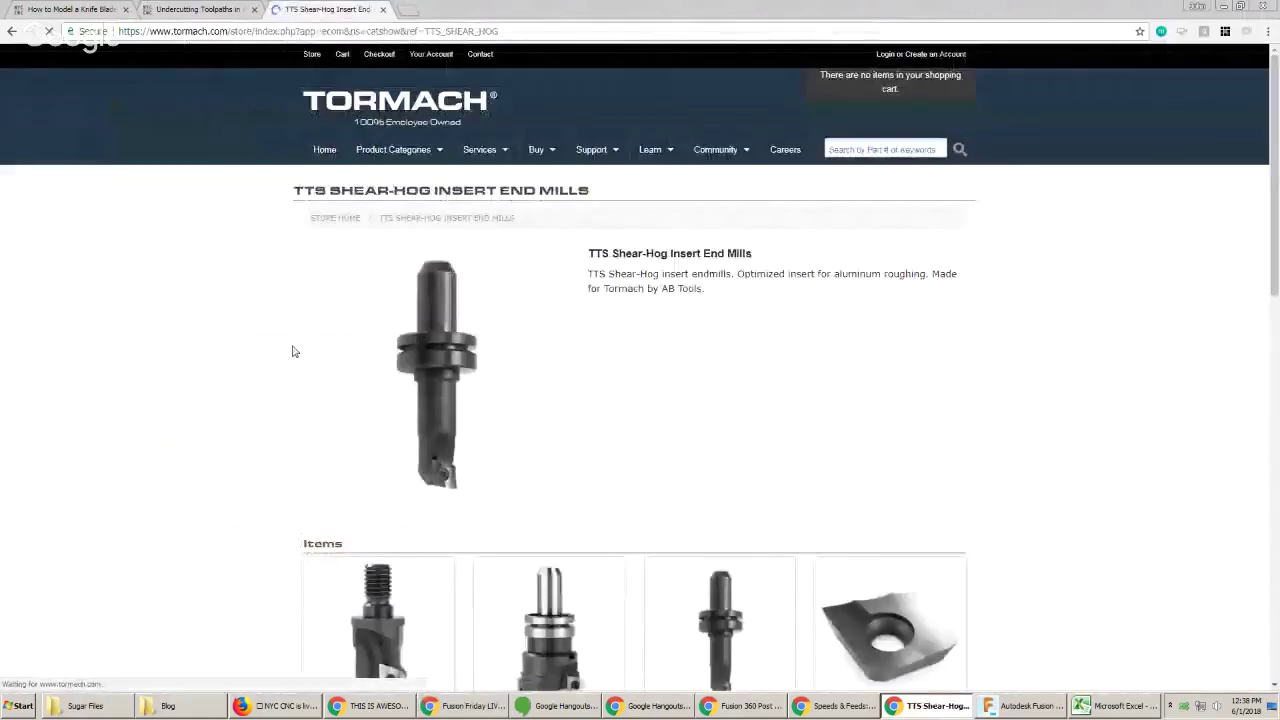
scroll(292, 350, down, 3)
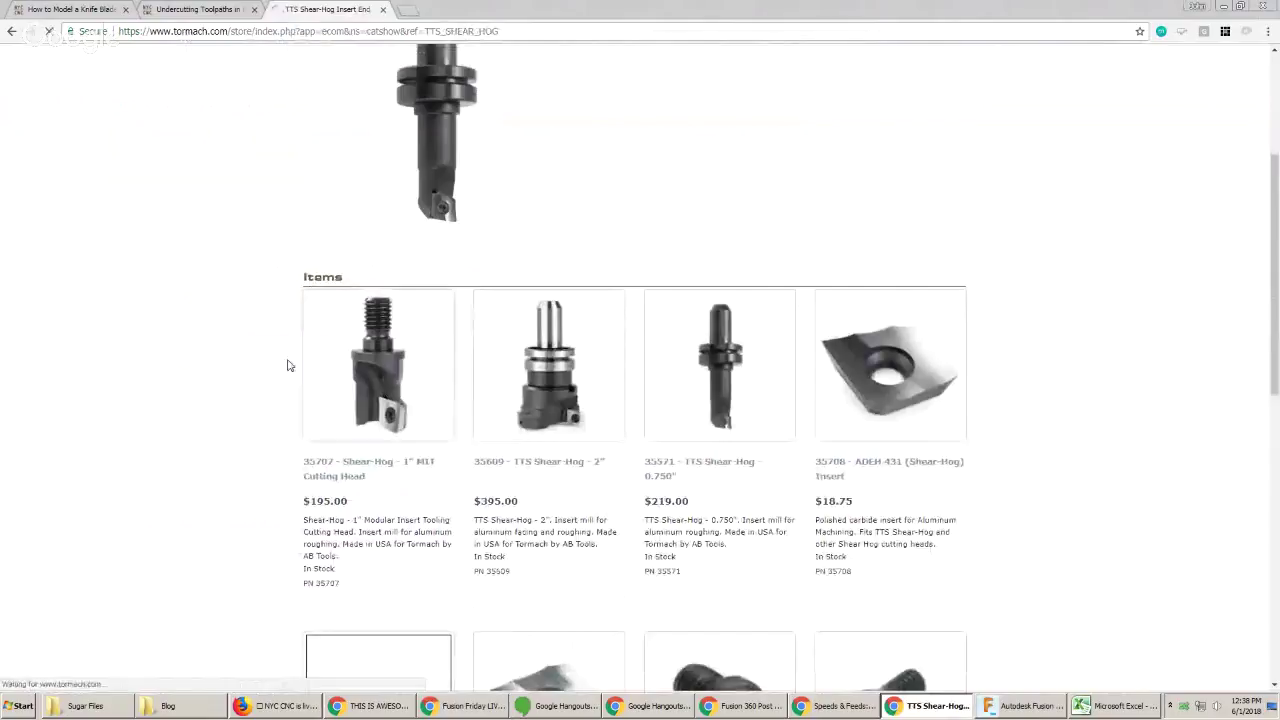
click(484, 324)
click(395, 336)
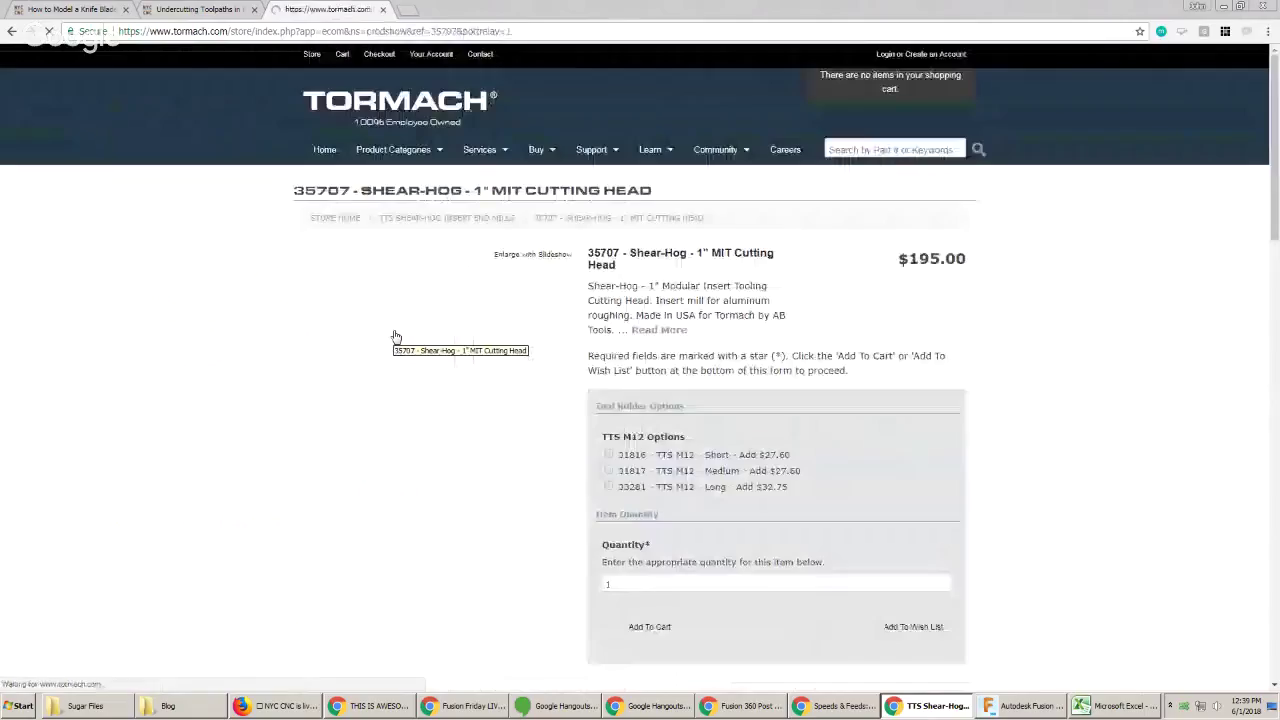
scroll(545, 402, down, 15)
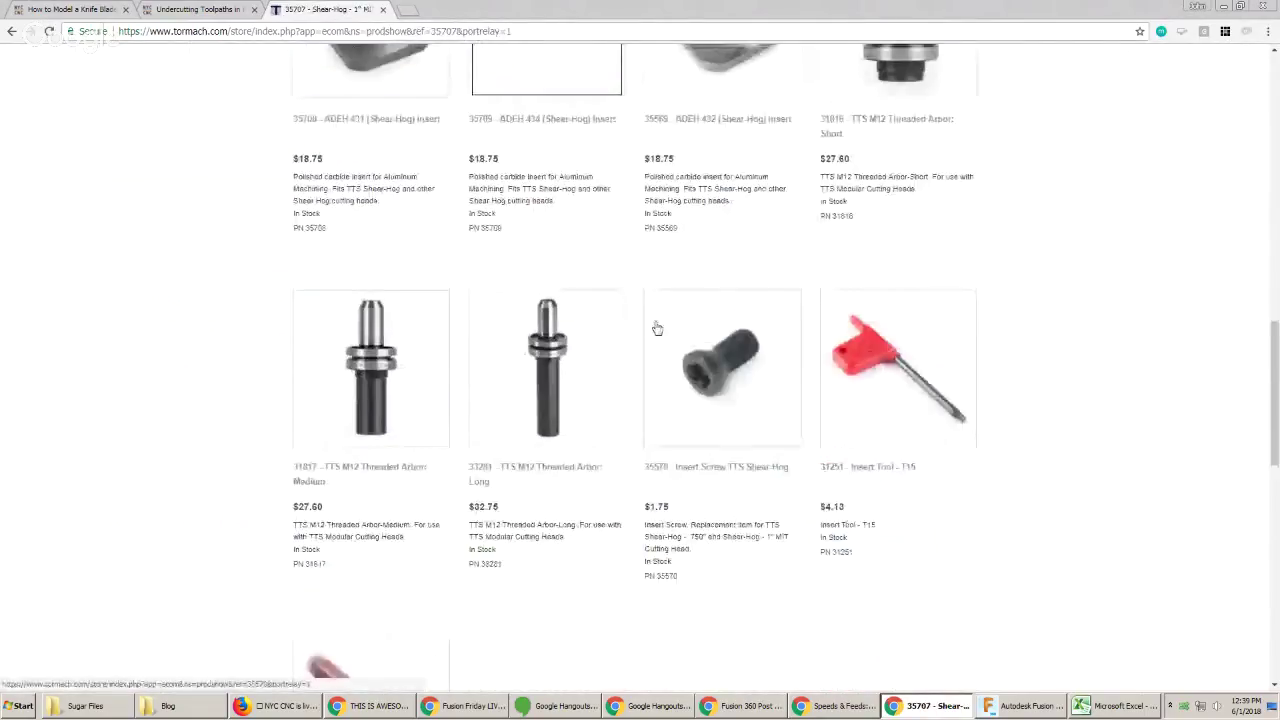
click(545, 402)
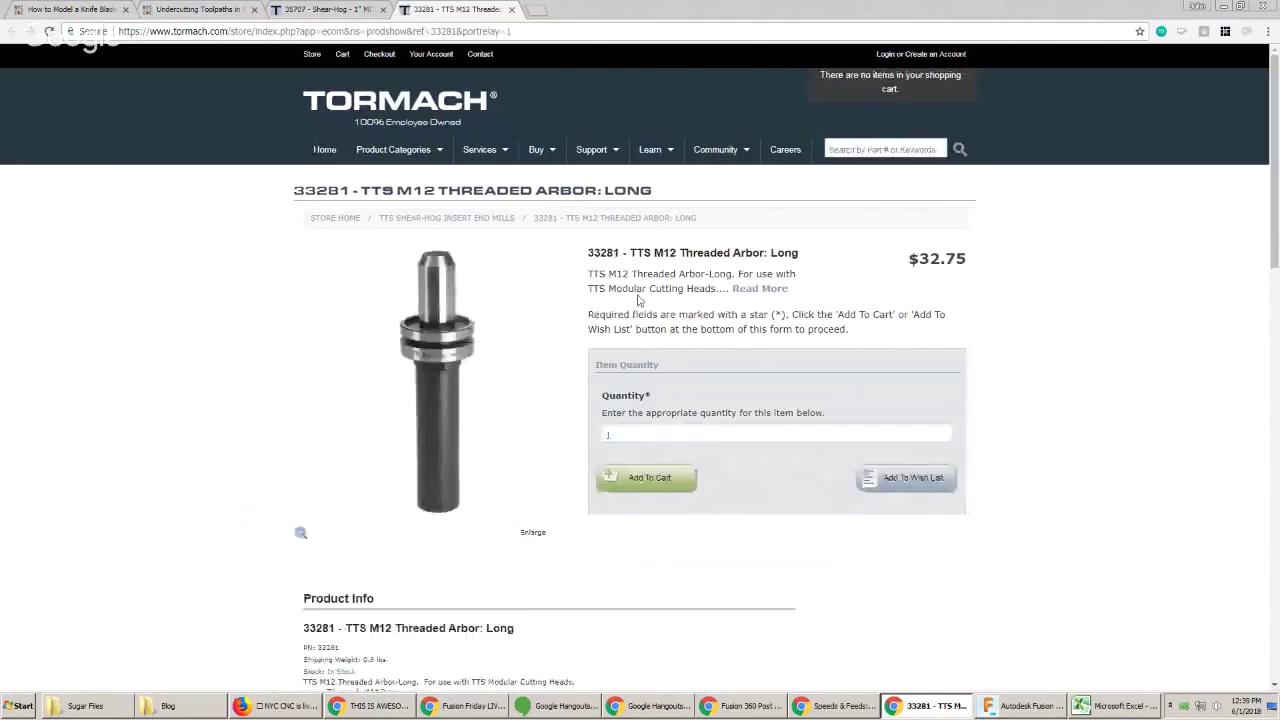
scroll(406, 622, down, 2)
drag(366, 577, 382, 577)
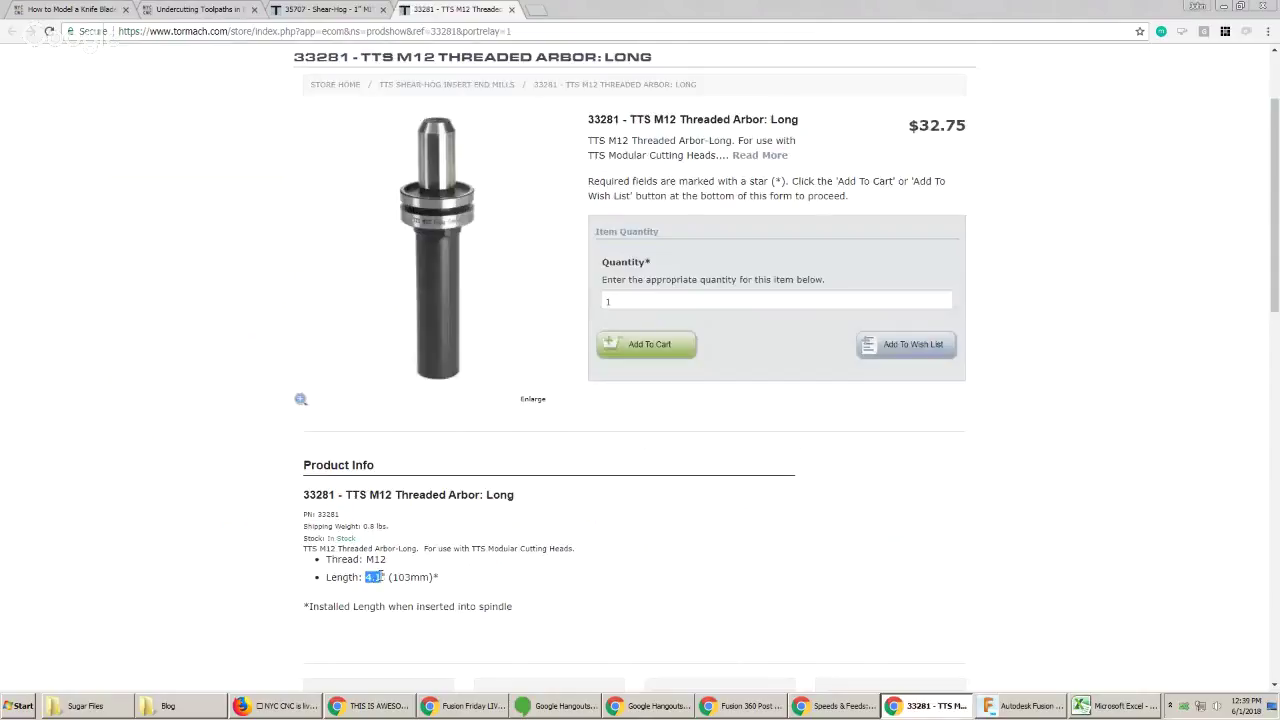
scroll(432, 547, up, 2)
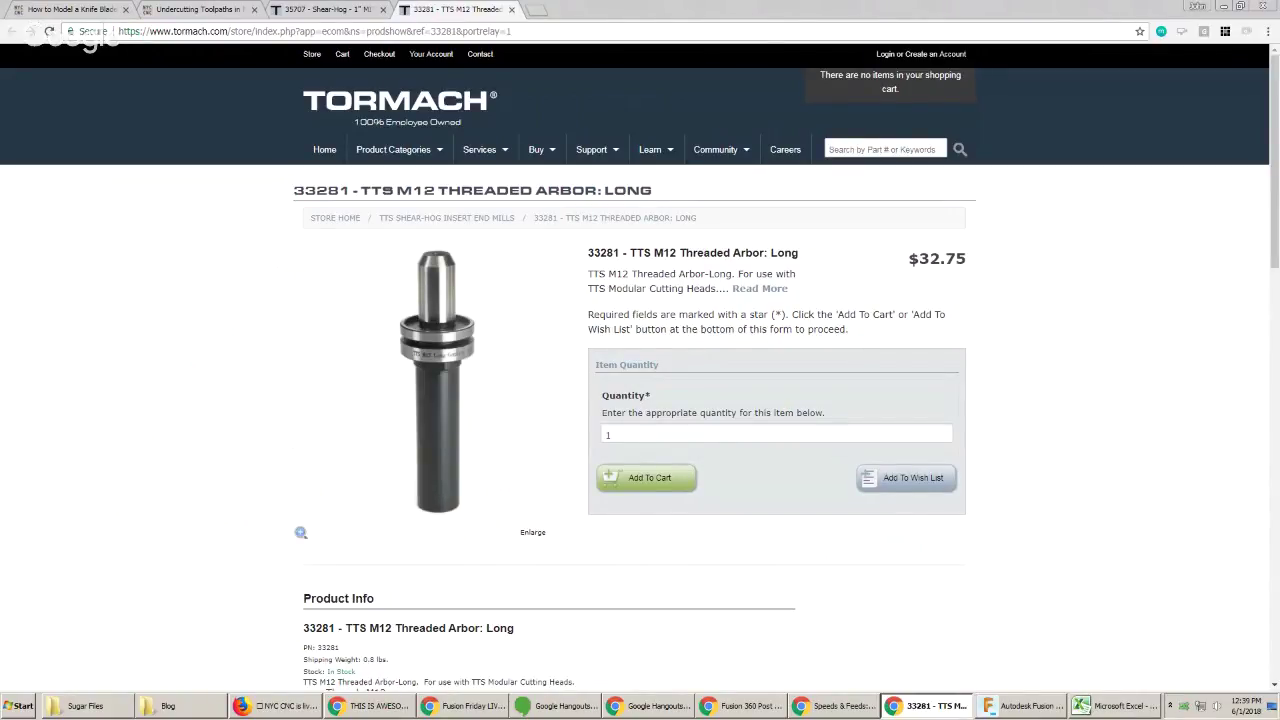
click(468, 706)
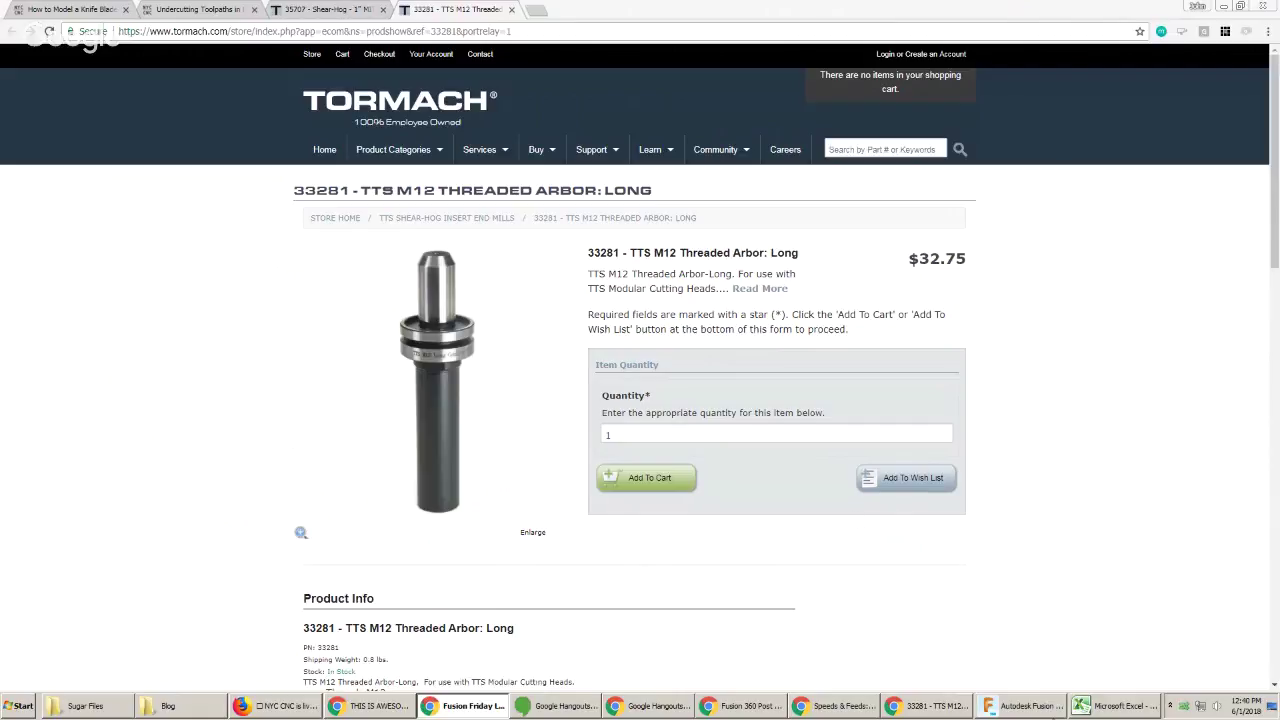
mouse_move(1065, 712)
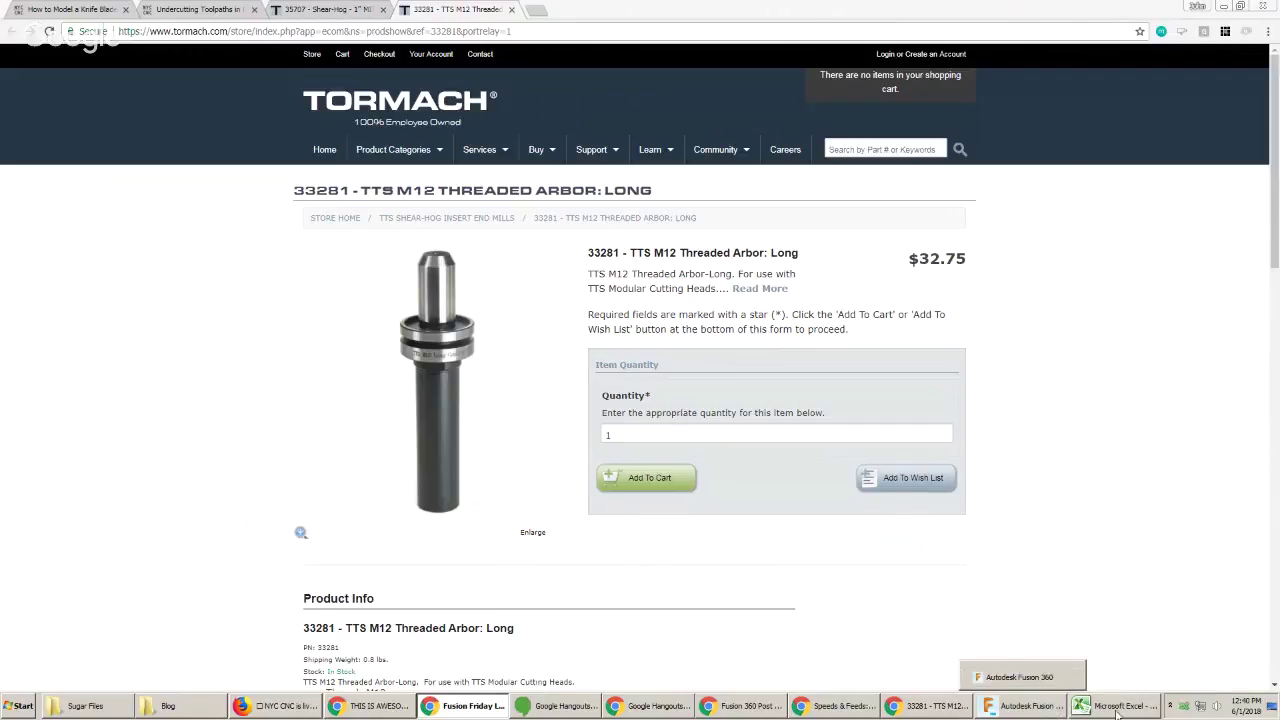
mouse_move(1120, 712)
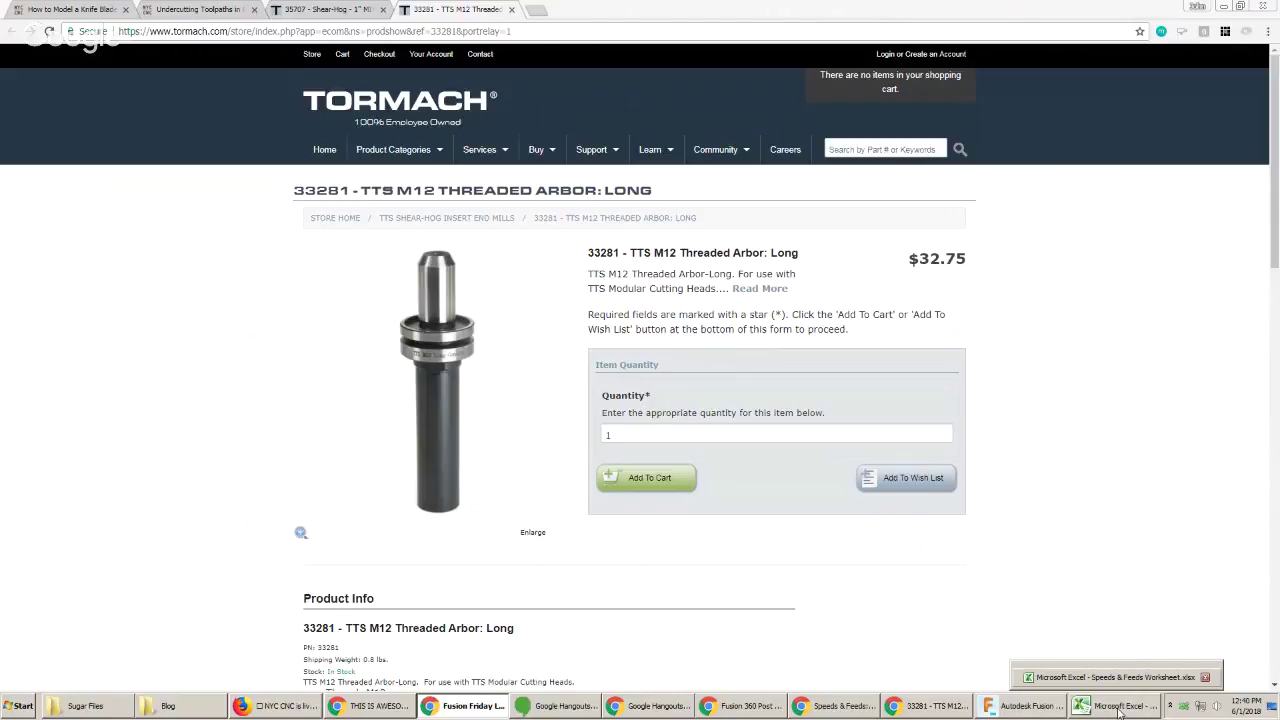
Create a new empty design in Fusion 360 and start the Sketch > Ellipse tool
click(1048, 716)
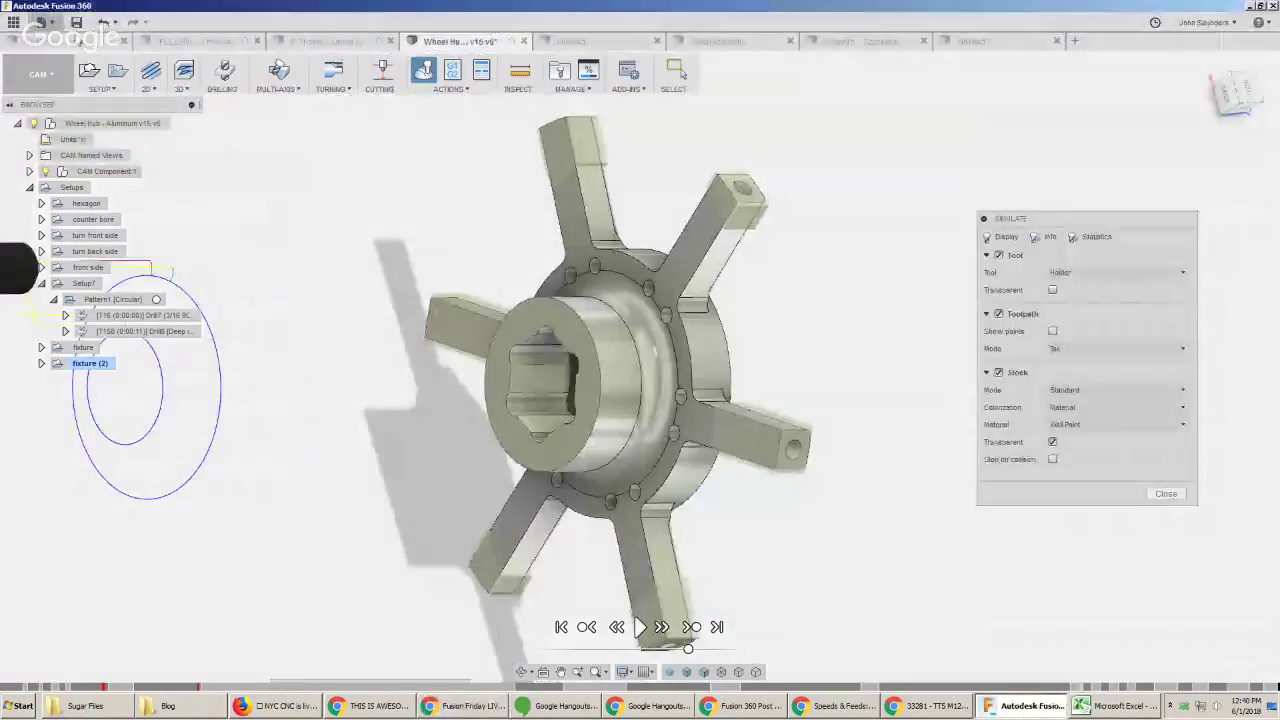
click(40, 22)
click(80, 54)
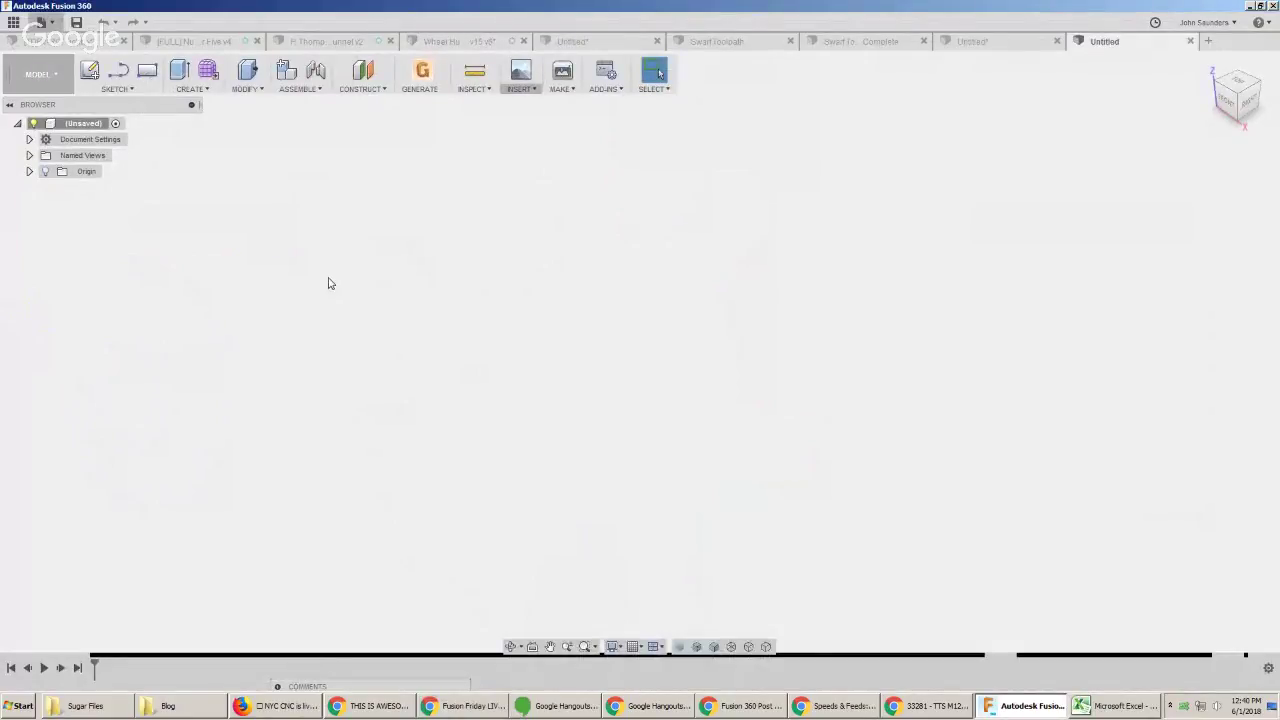
click(203, 90)
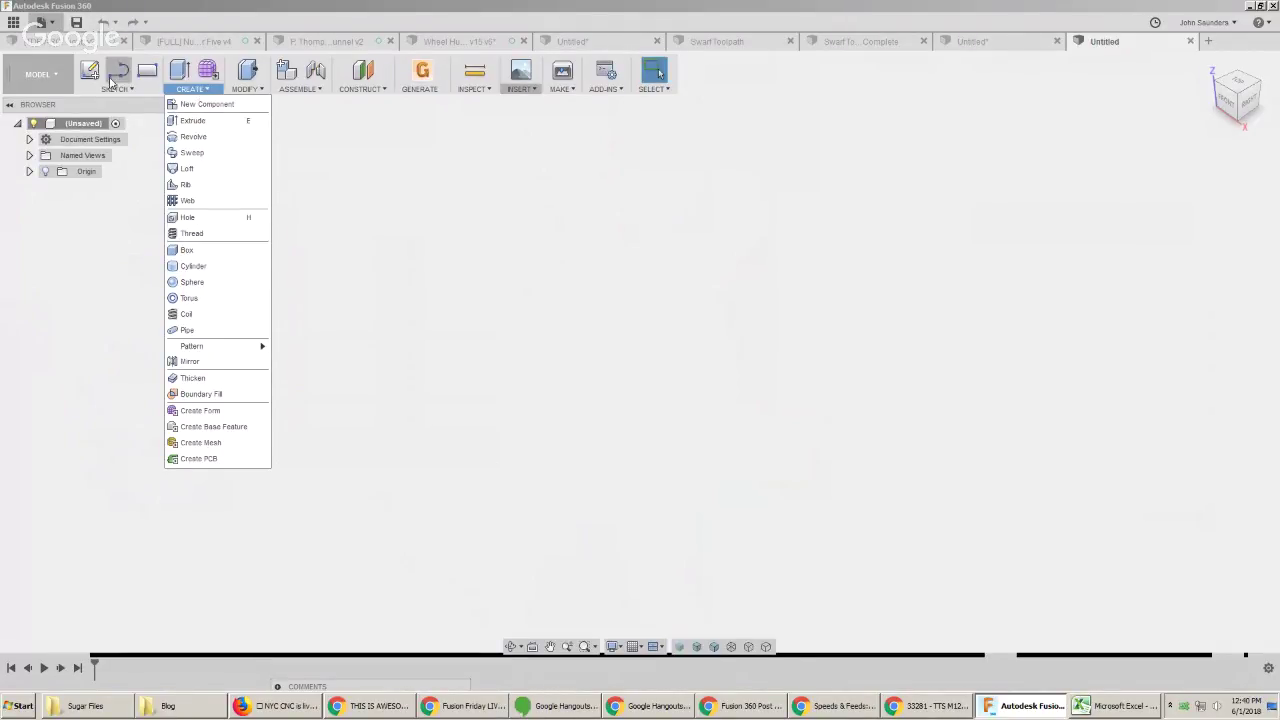
click(128, 92)
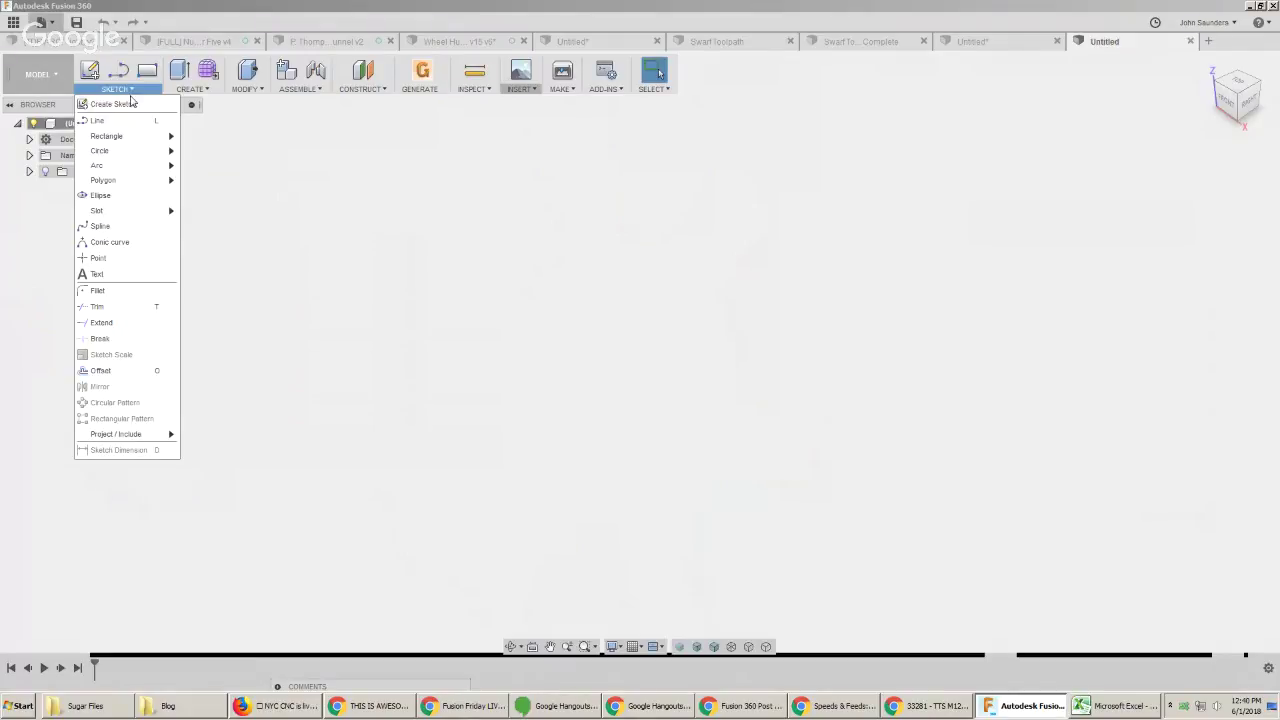
click(137, 199)
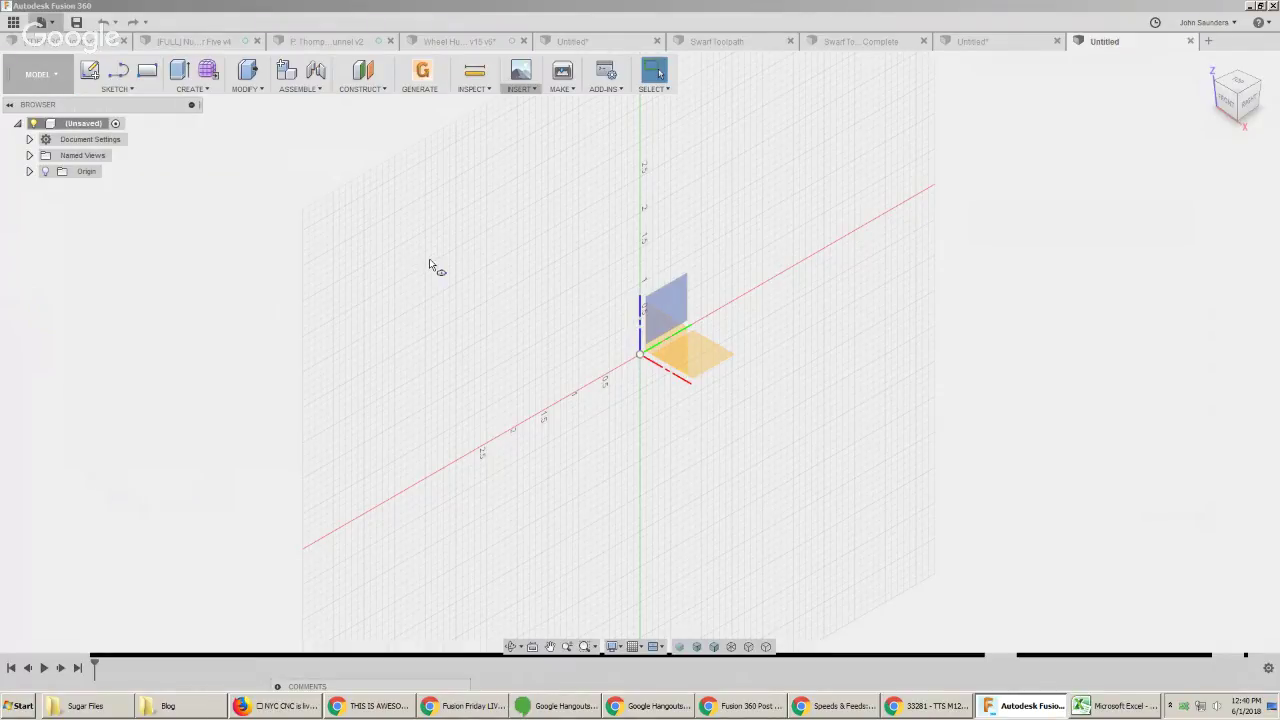
Draw a centre ellipse at the origin on the XY ground plane and finish the sketch
click(688, 350)
click(640, 354)
click(794, 364)
click(802, 402)
mouse_move(808, 331)
shift+middle_down()
mouse_move(886, 223)
mouse_move(1100, 220)
shift+middle_up()
click(1238, 103)
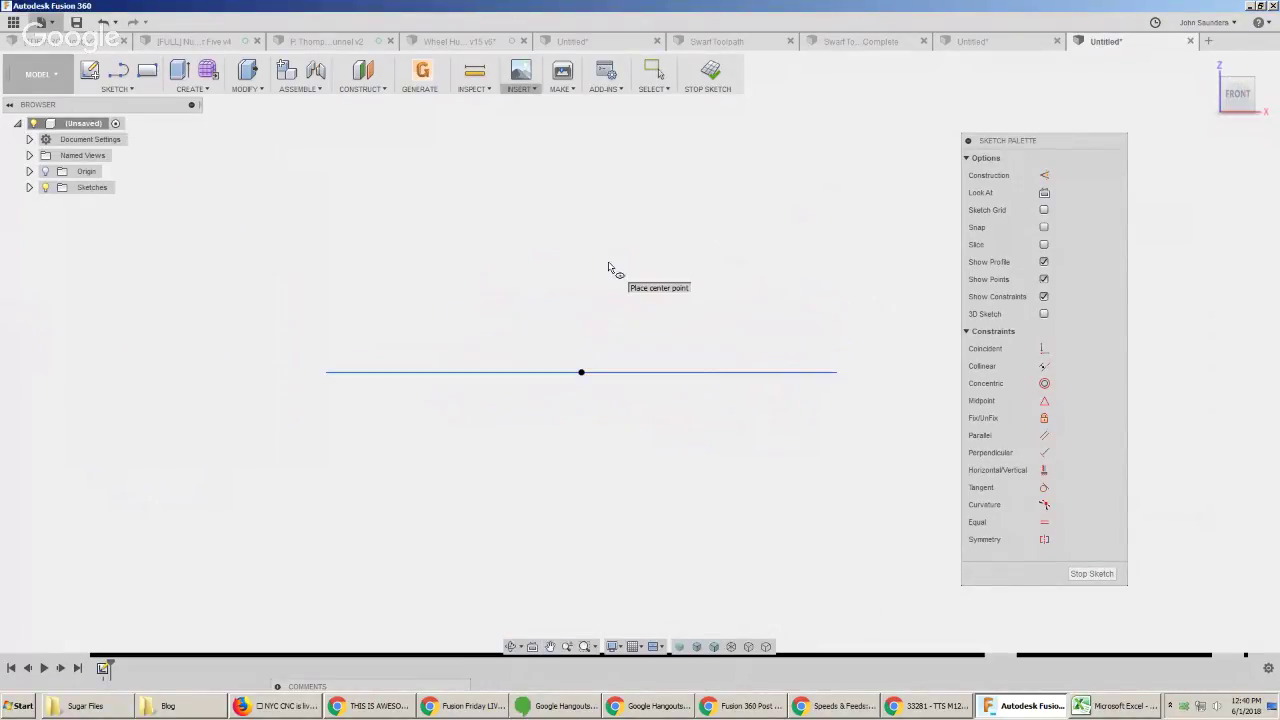
click(702, 88)
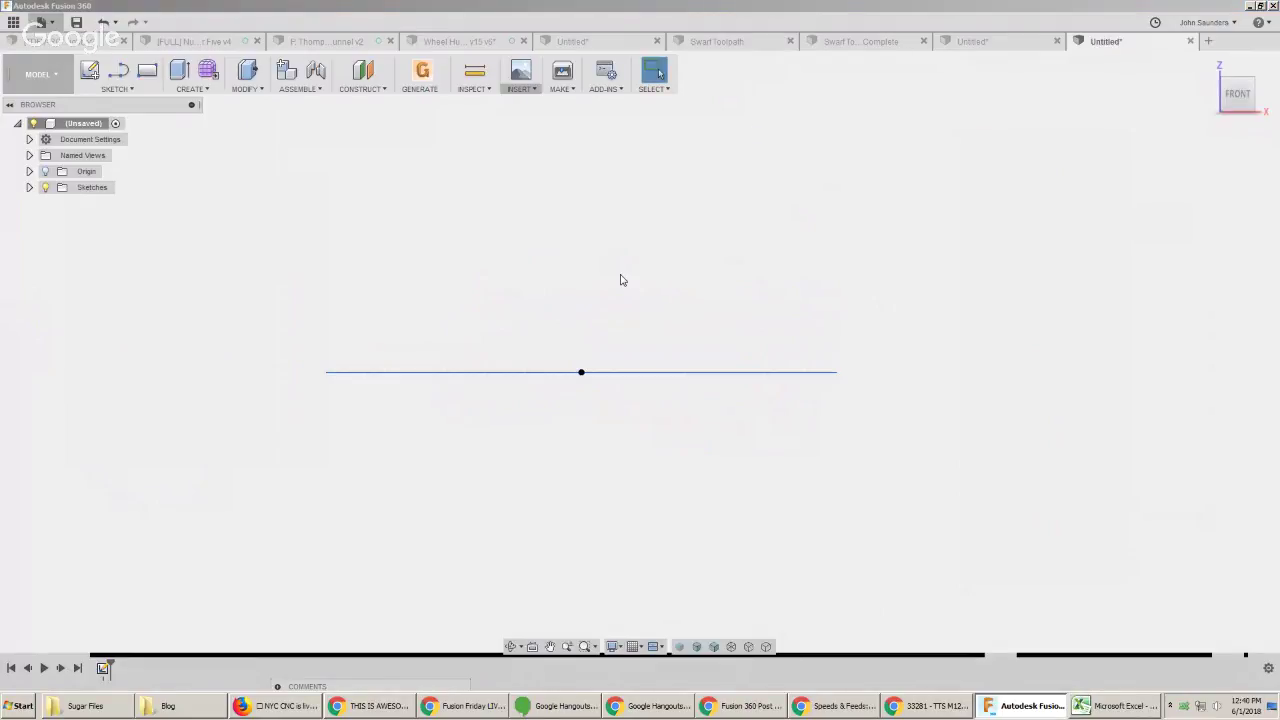
On the front plane, sketch a short vertical line from the origin and a 3-point arc to the ellipse's right end
key(l)
click(620, 335)
click(582, 372)
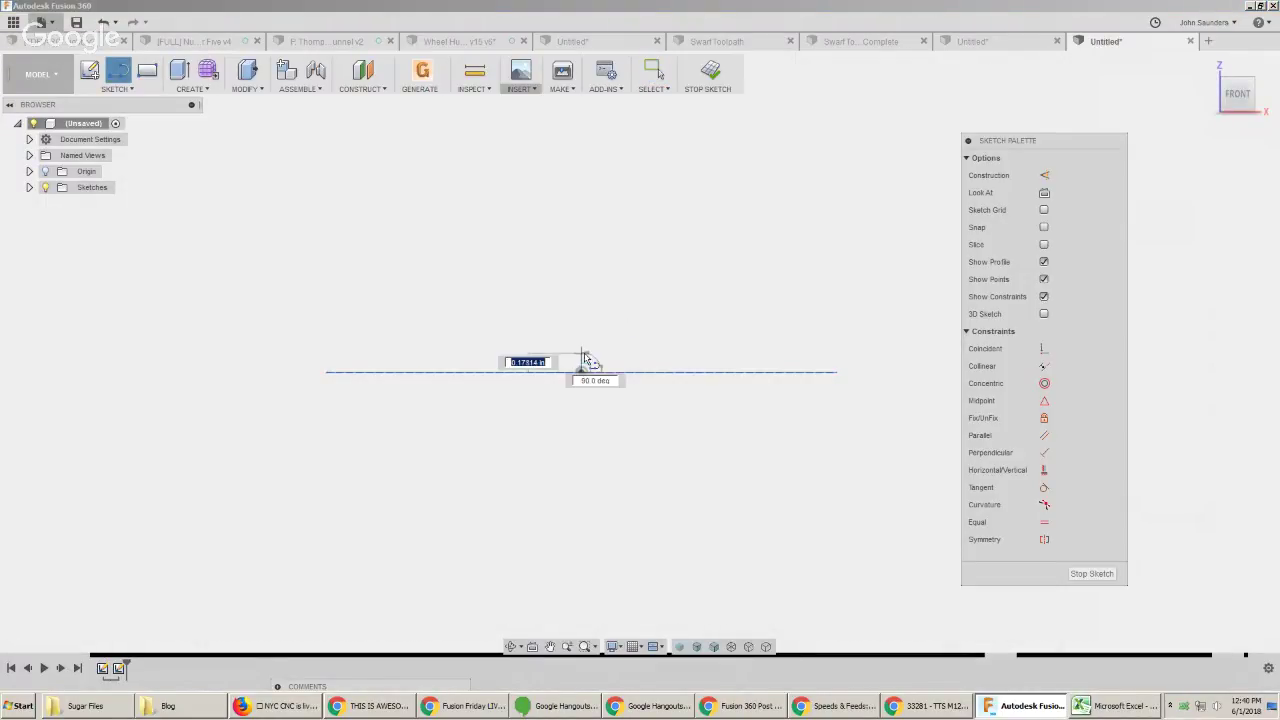
click(581, 342)
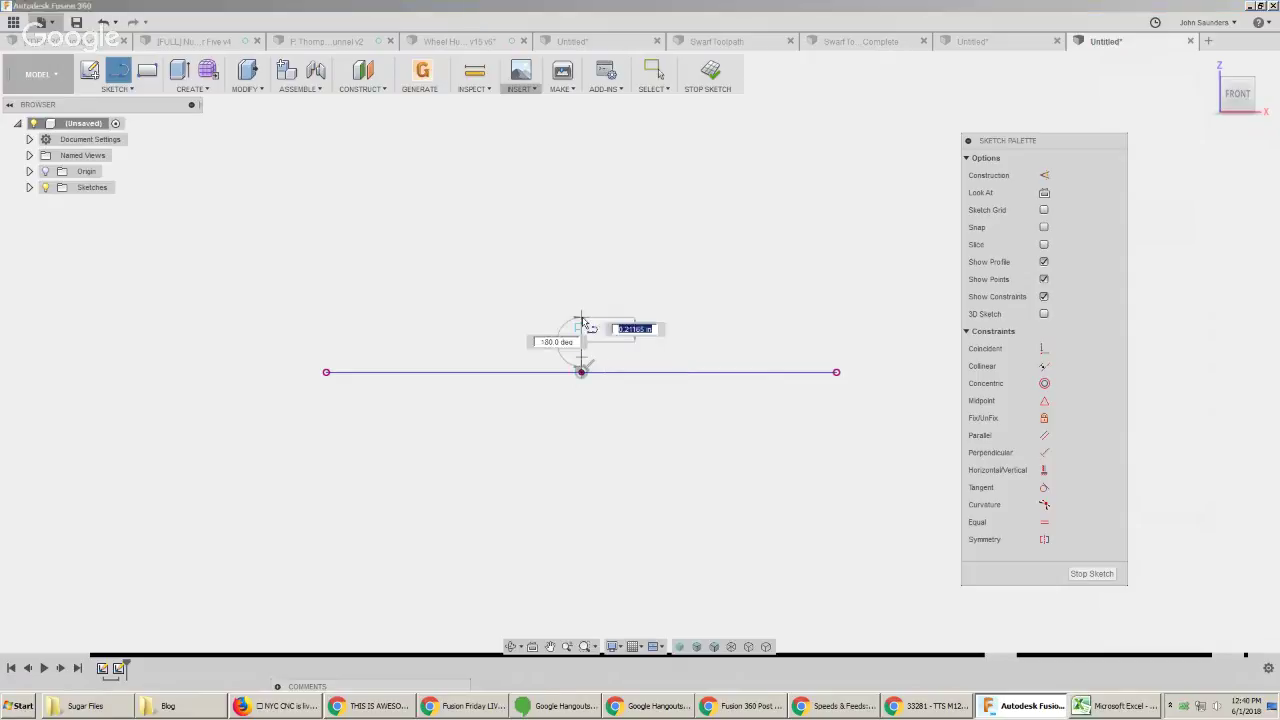
key(Escape)
text(sarc)
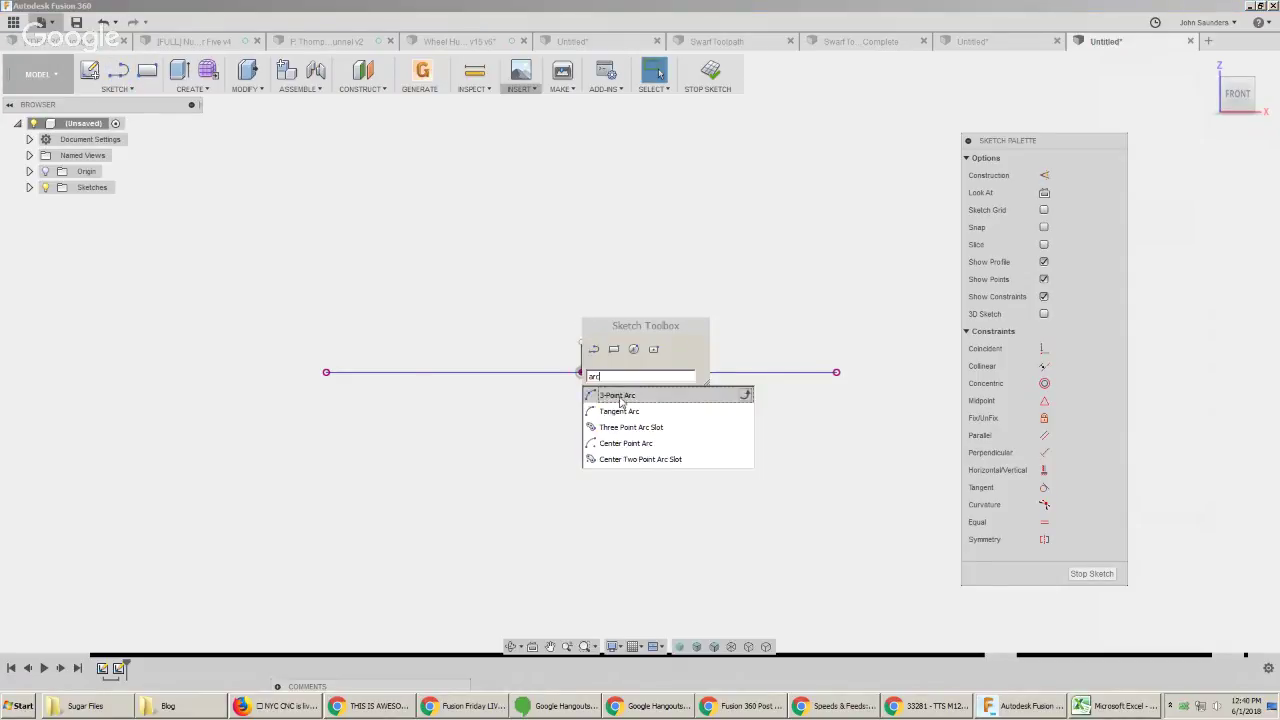
key(Return)
click(581, 342)
click(836, 372)
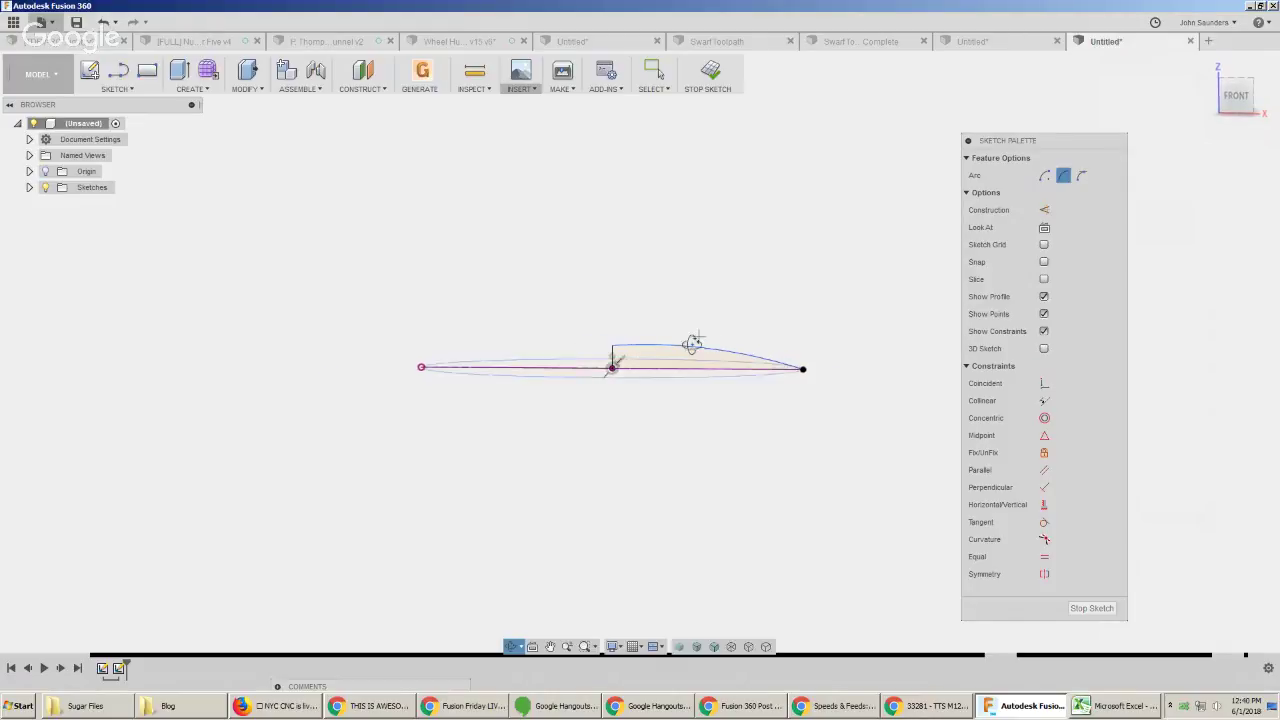
shift+middle_drag(691, 343, 666, 389)
key(Escape)
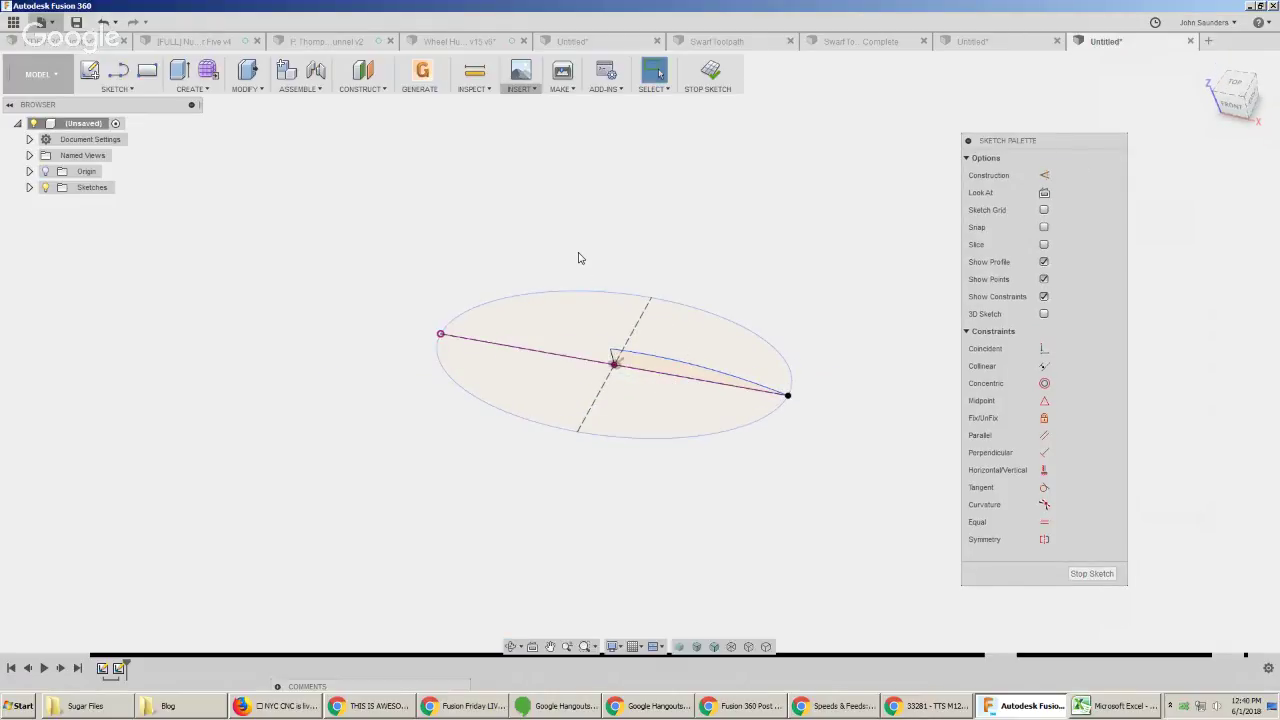
key(s)
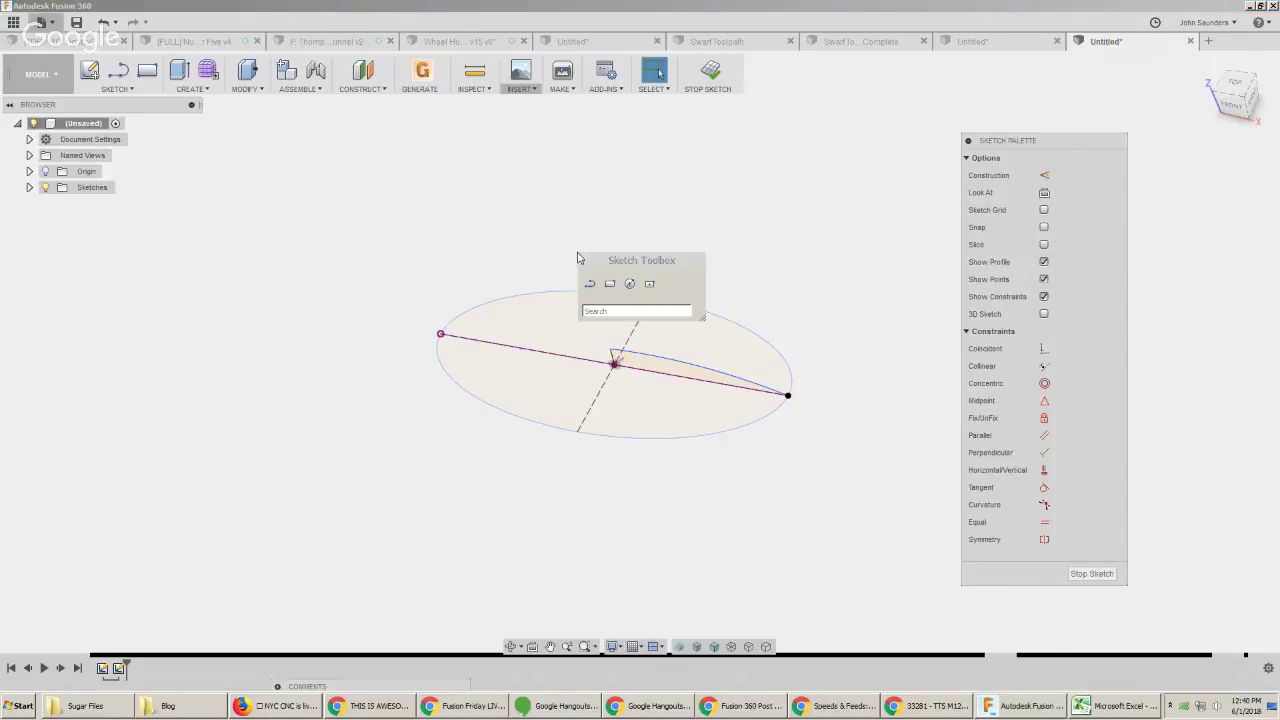
text(sweep)
key(Return)
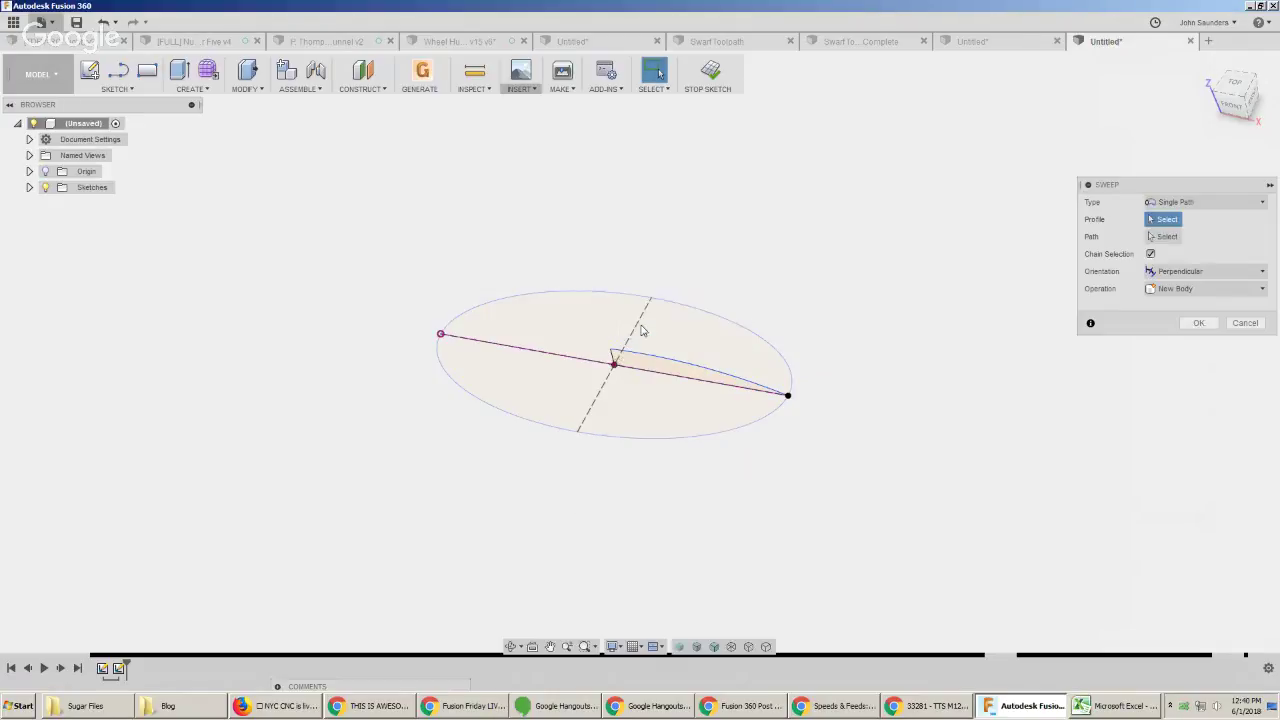
click(718, 381)
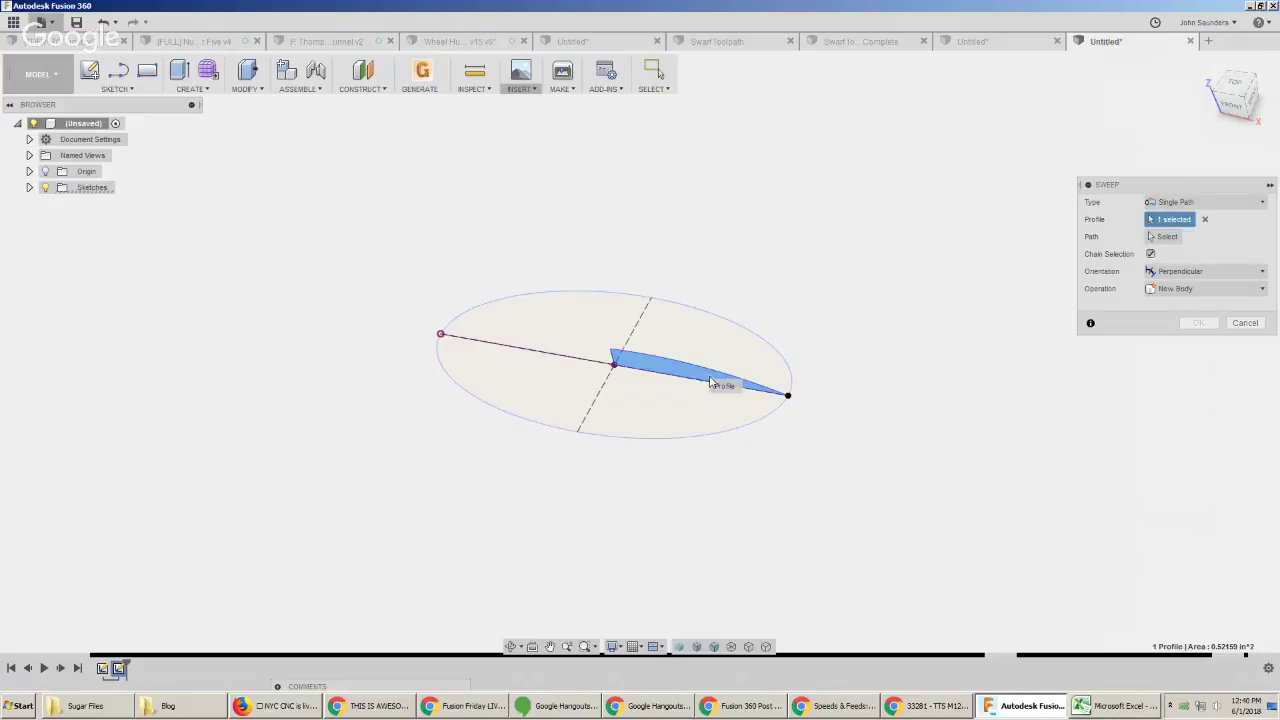
click(786, 396)
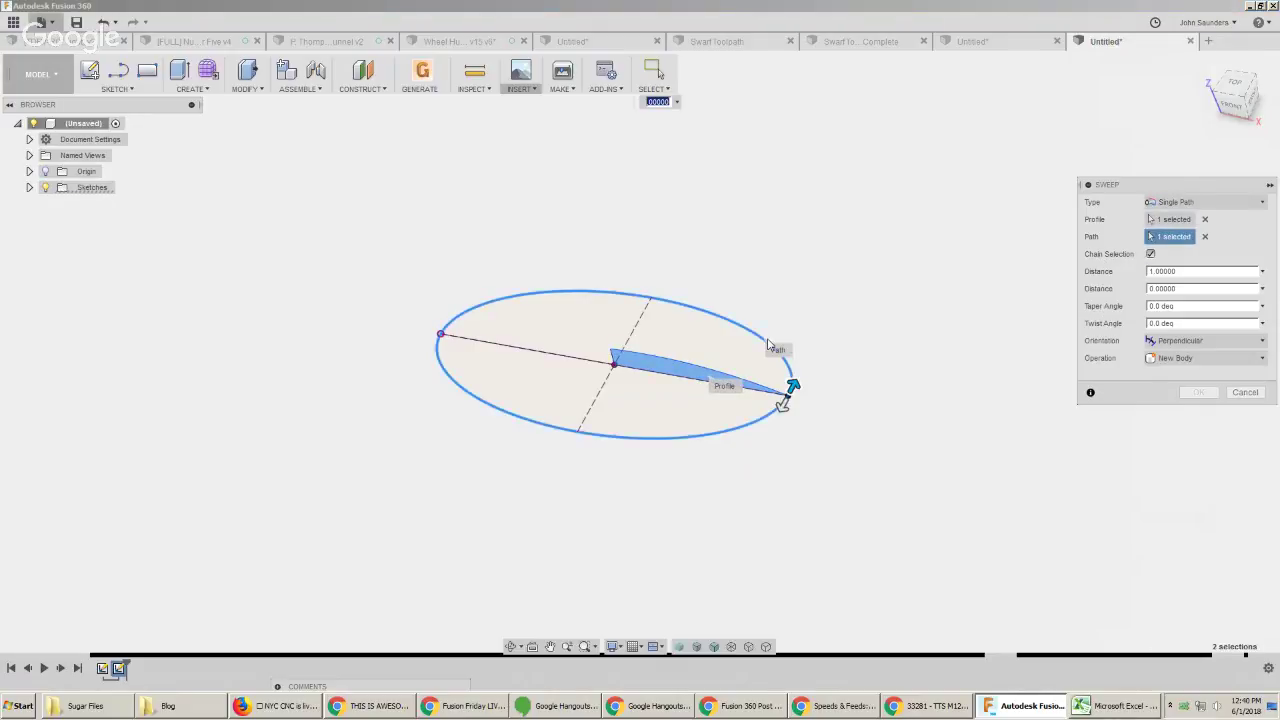
click(1262, 393)
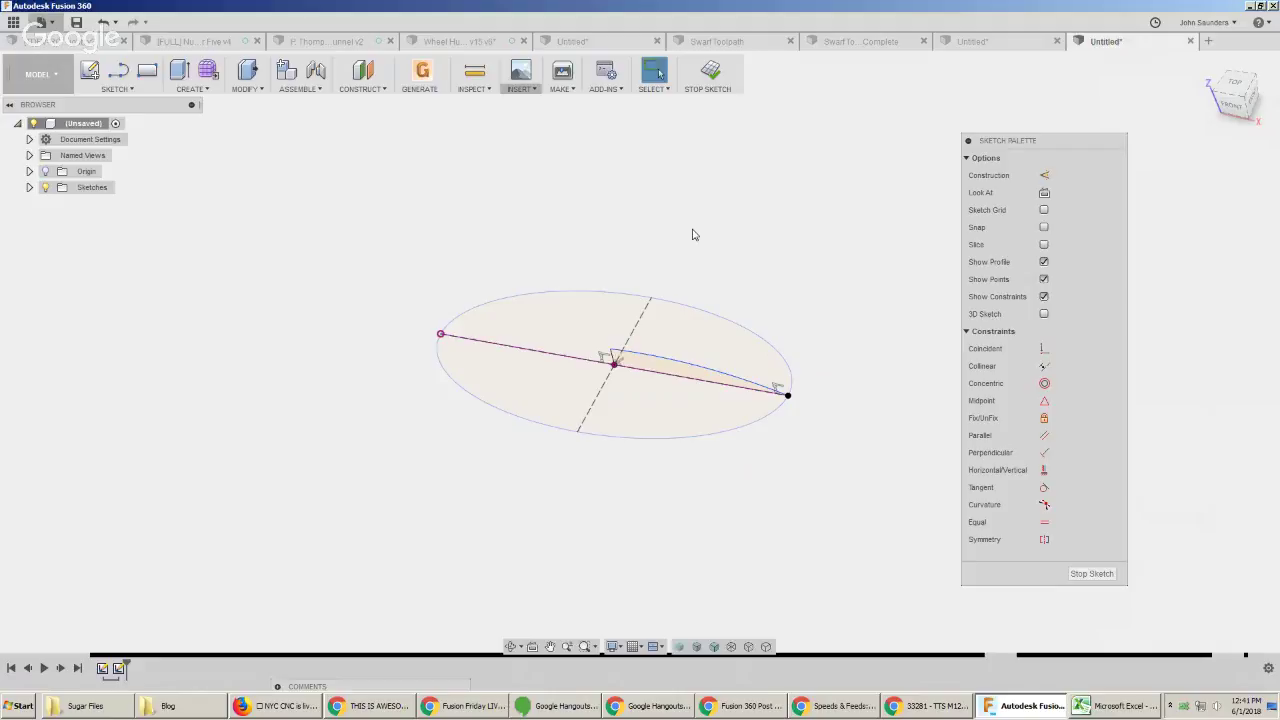
text(sloft)
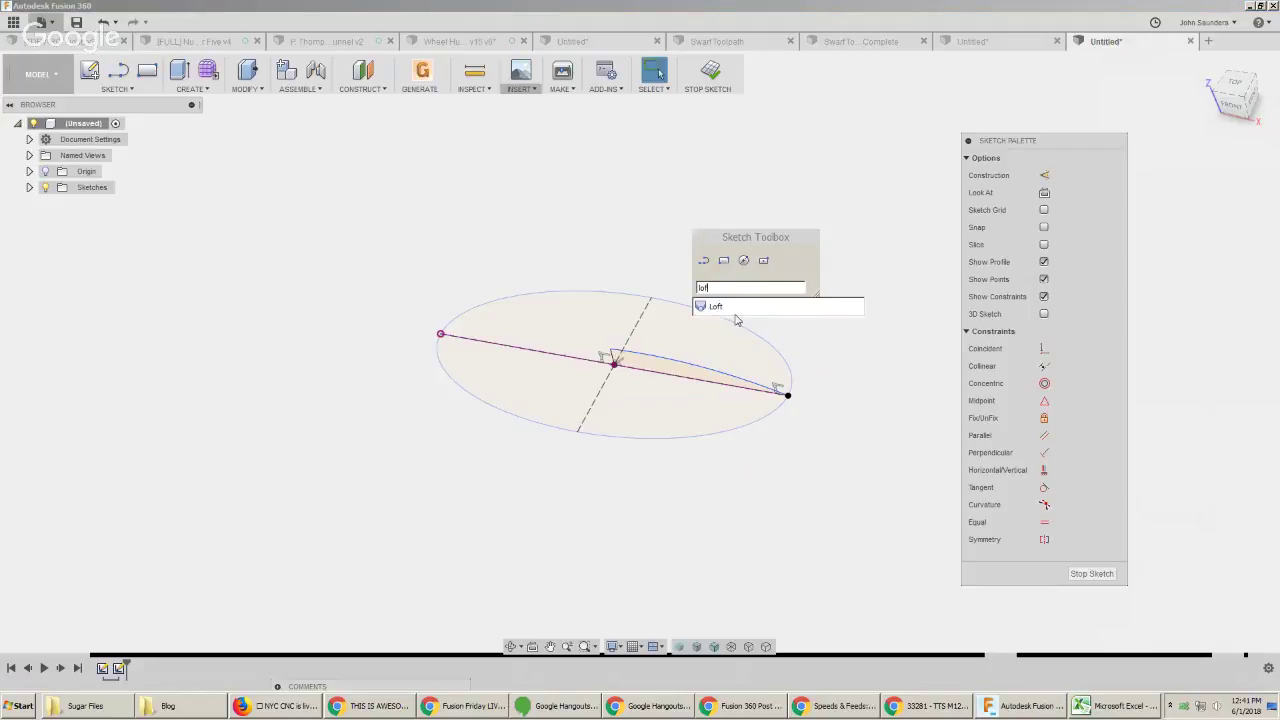
key(Escape)
key(Escape)
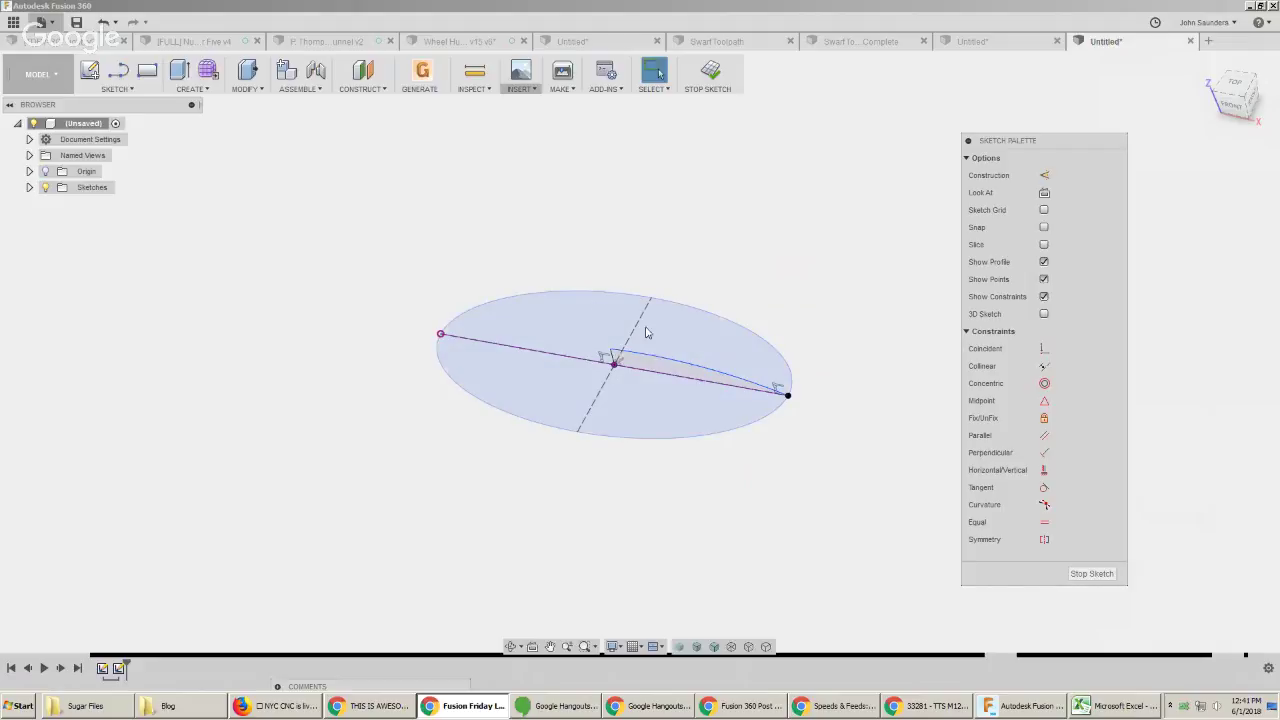
click(712, 381)
key(alt+Tab)
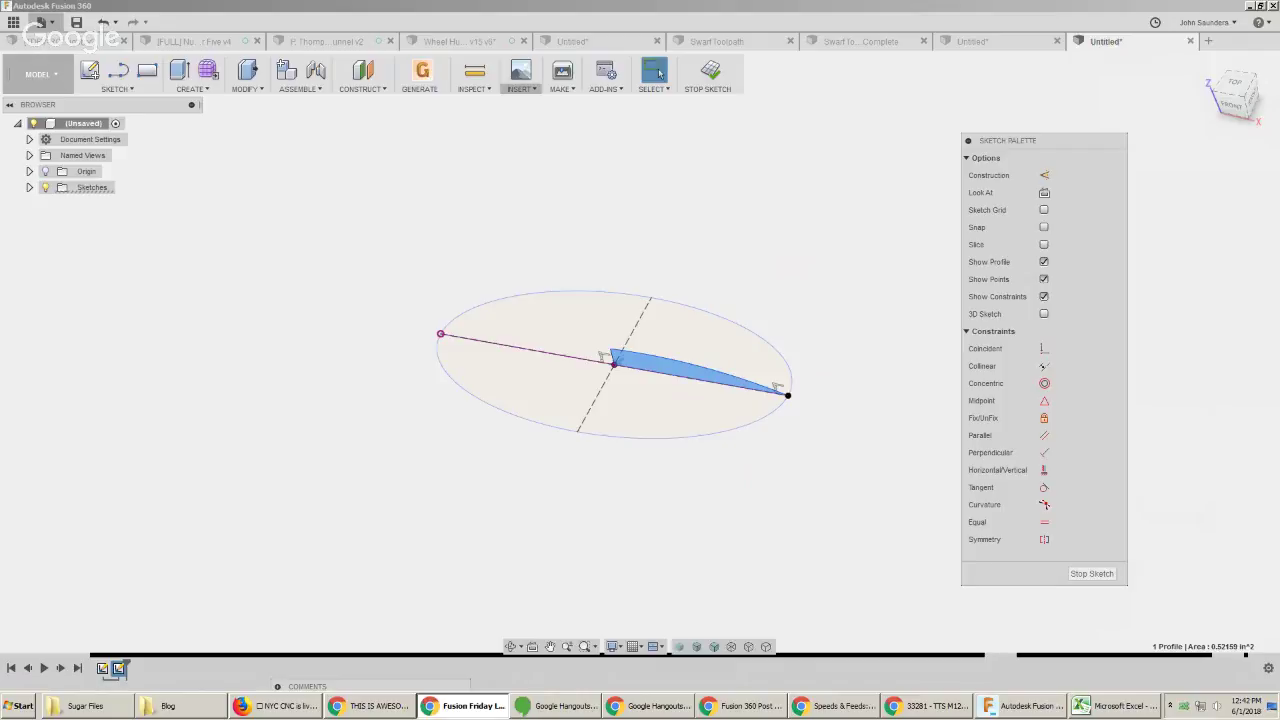
click(251, 220)
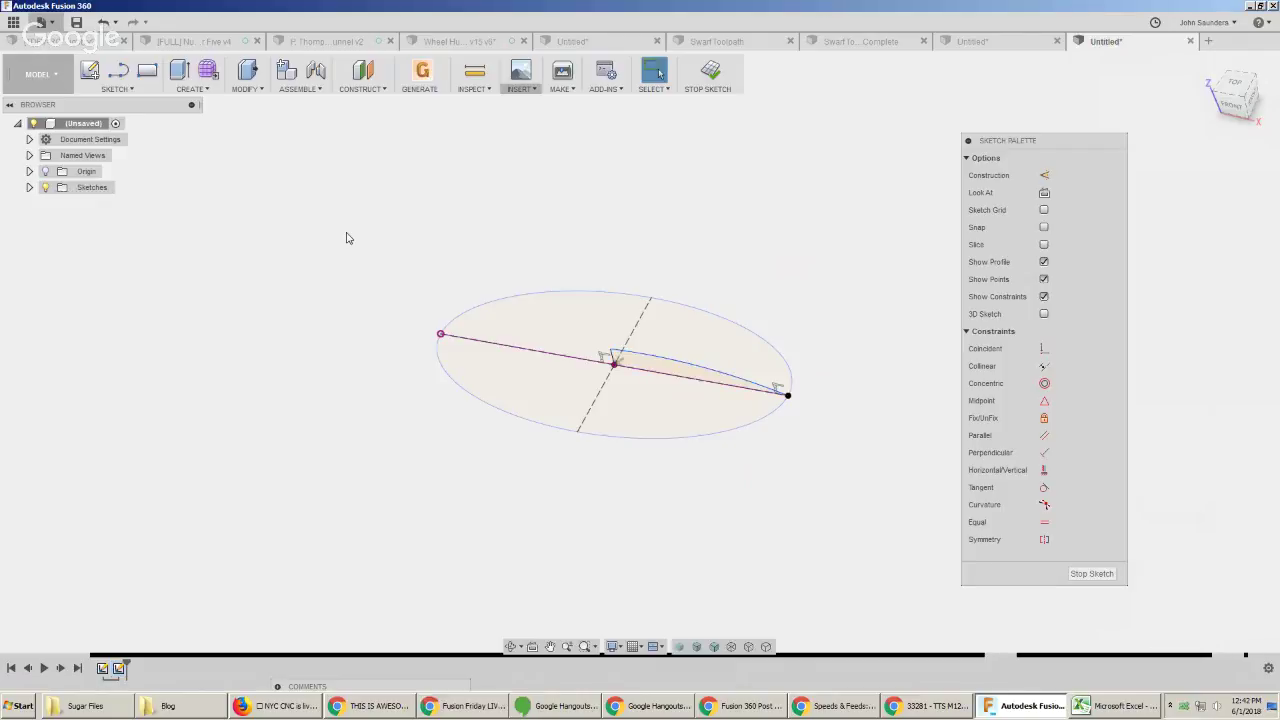
key(r)
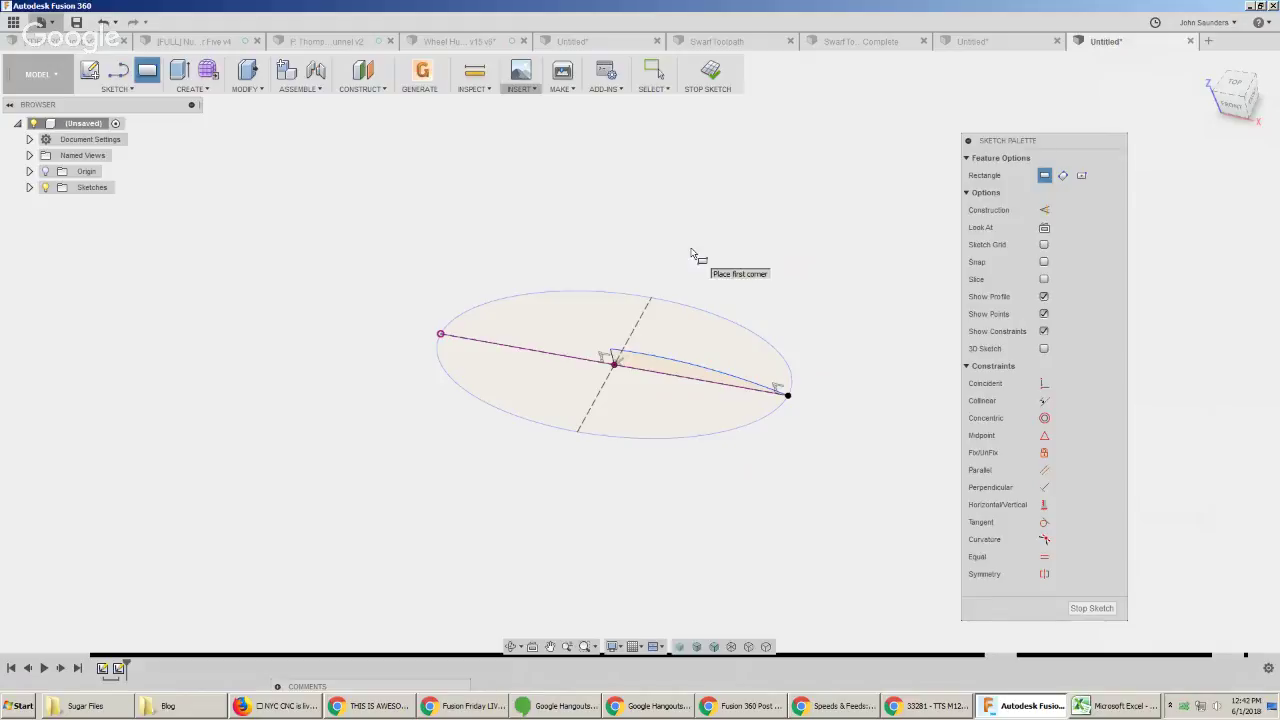
key(e)
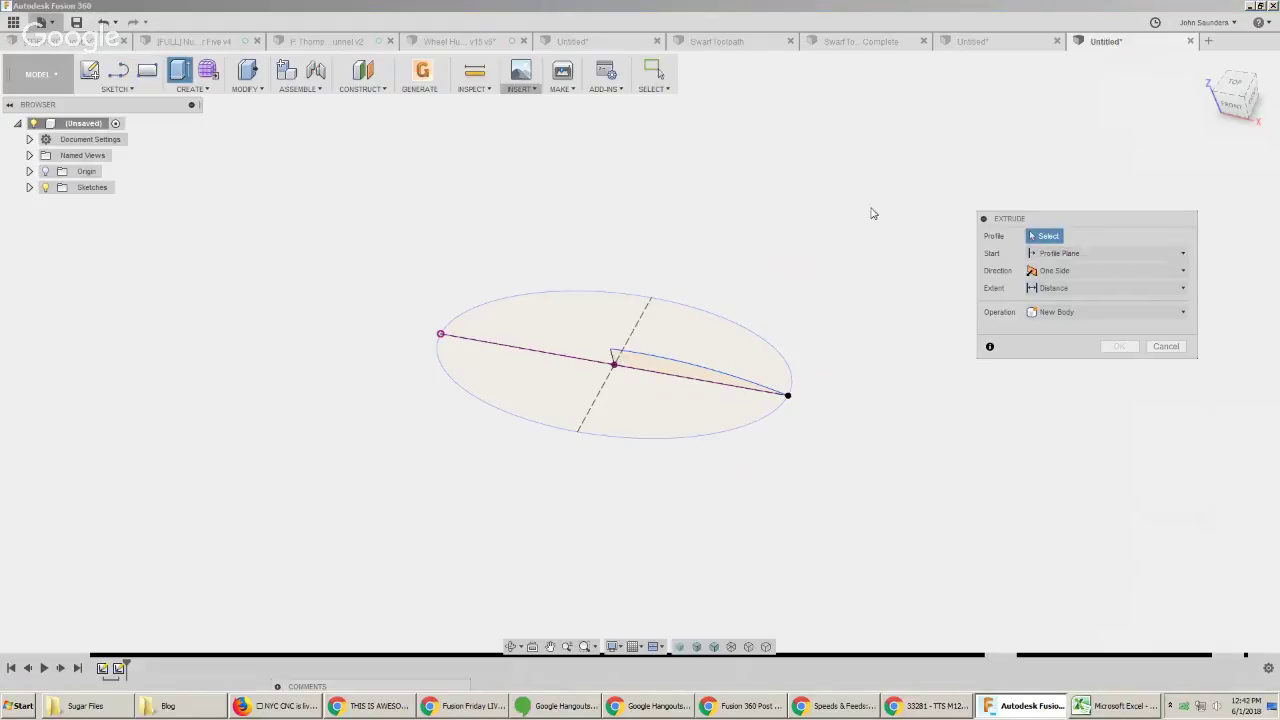
key(Escape)
text(rs)
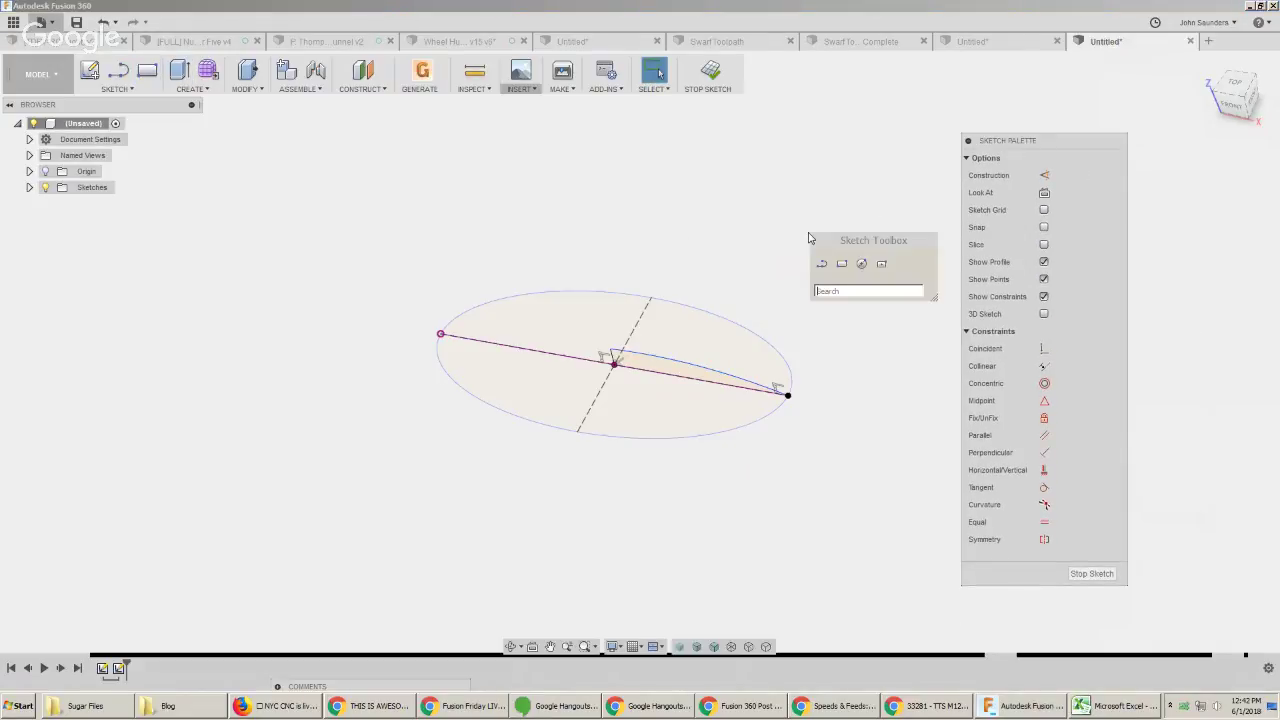
text(rev)
key(Return)
click(680, 371)
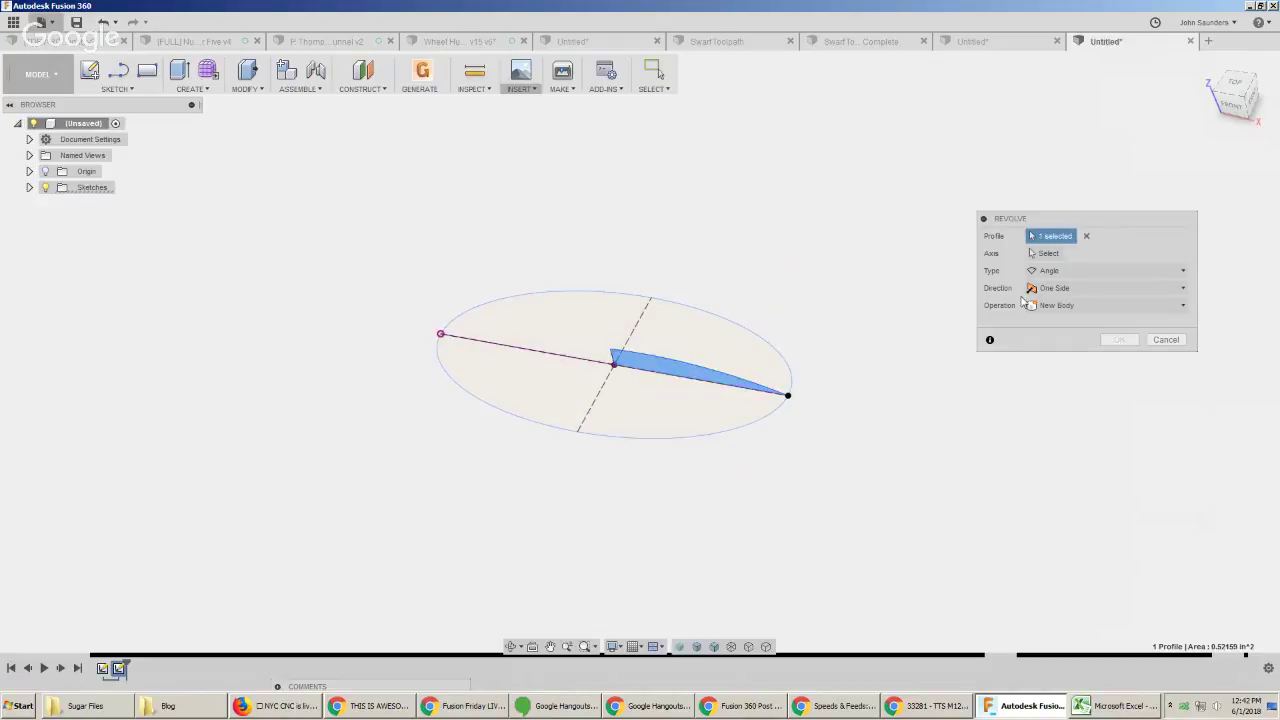
click(608, 357)
mouse_move(871, 389)
shift+middle_down()
mouse_move(889, 323)
mouse_move(885, 380)
shift+middle_up()
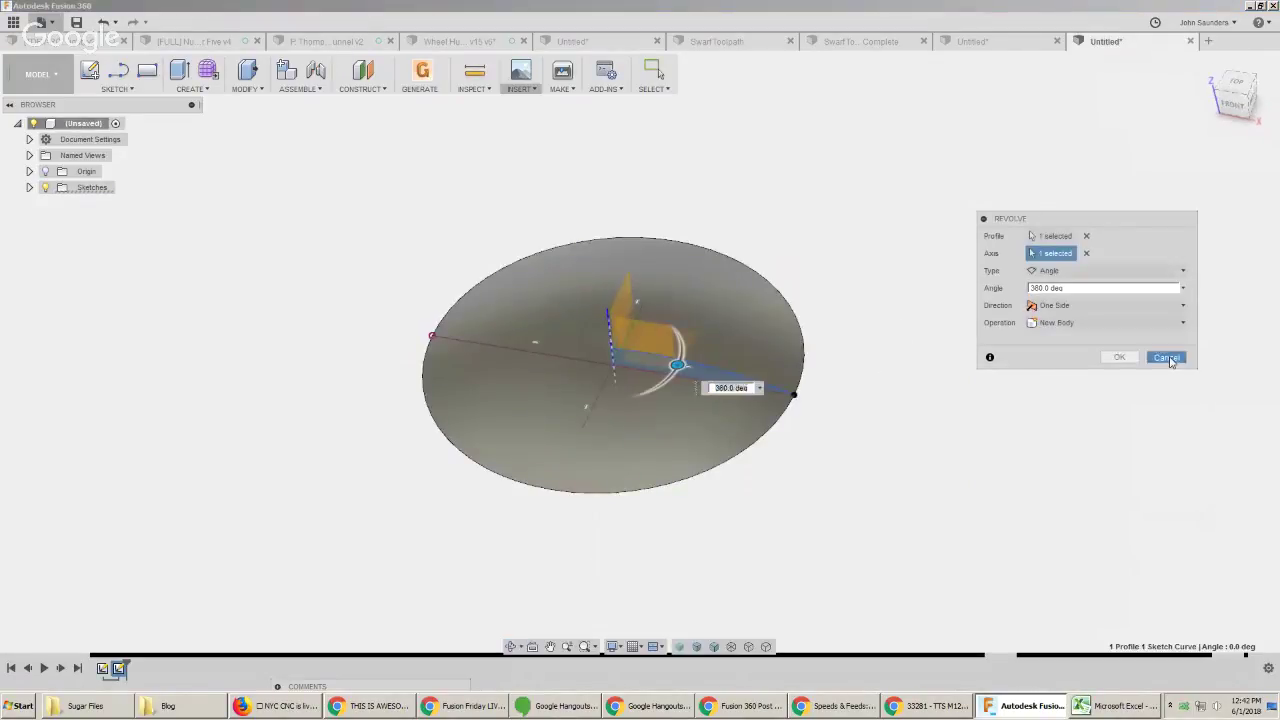
click(1166, 357)
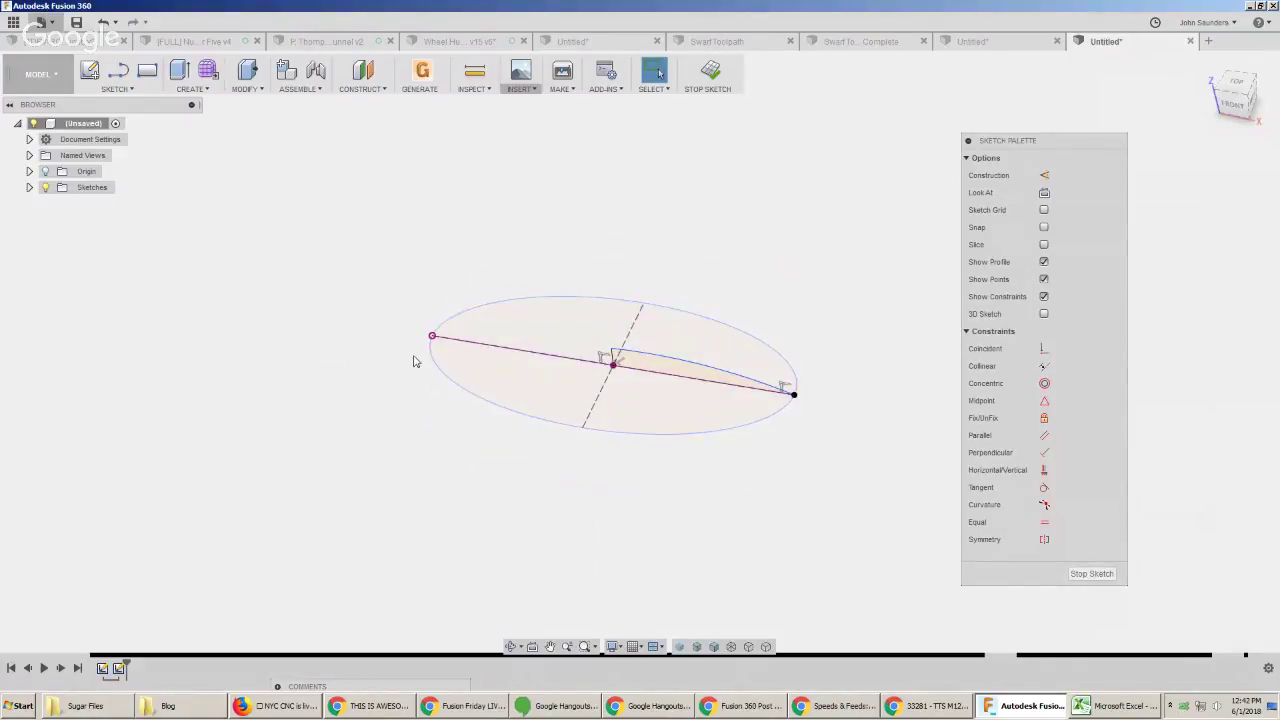
shift+middle_drag(257, 206, 240, 265)
key(alt+Tab)
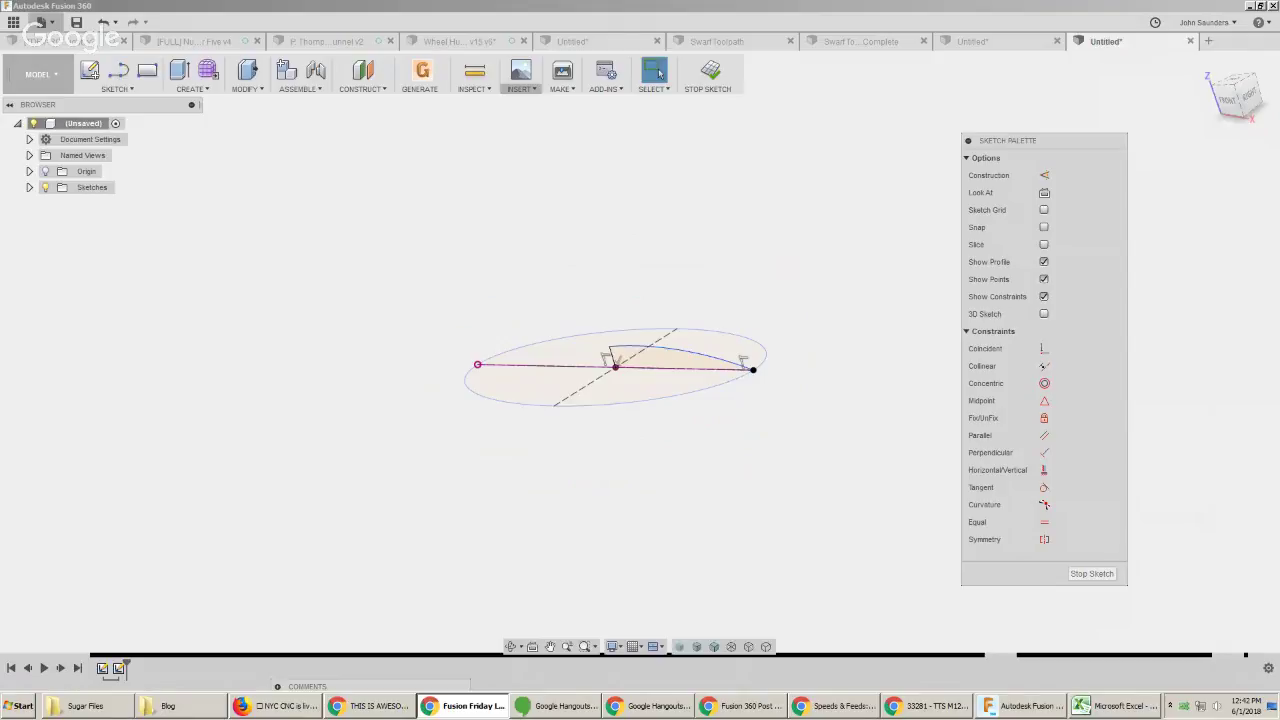
click(409, 280)
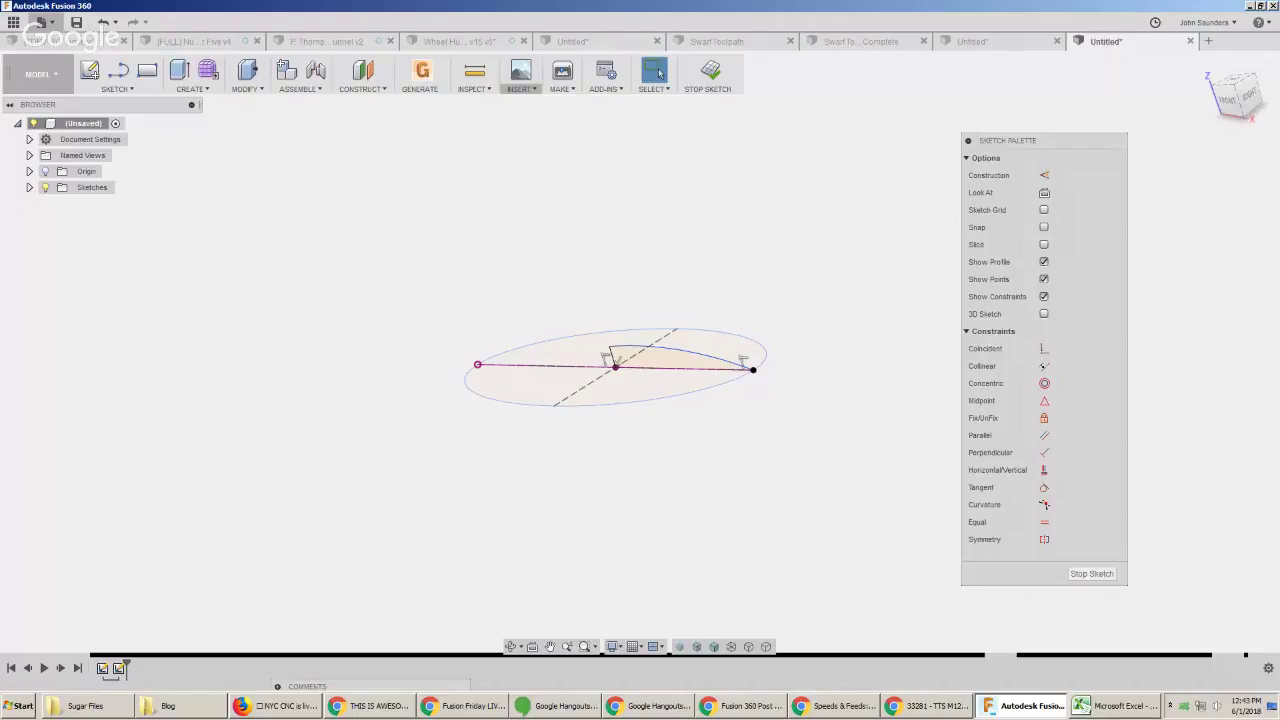
key(alt+Tab)
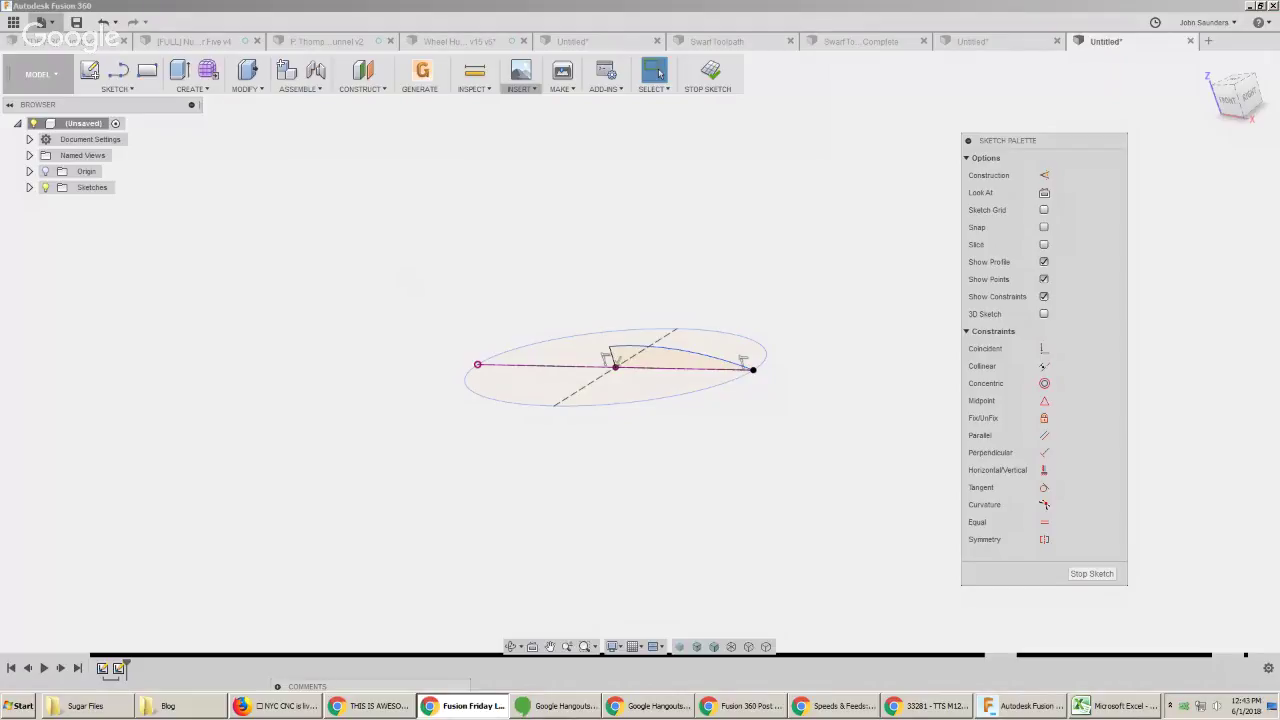
click(473, 308)
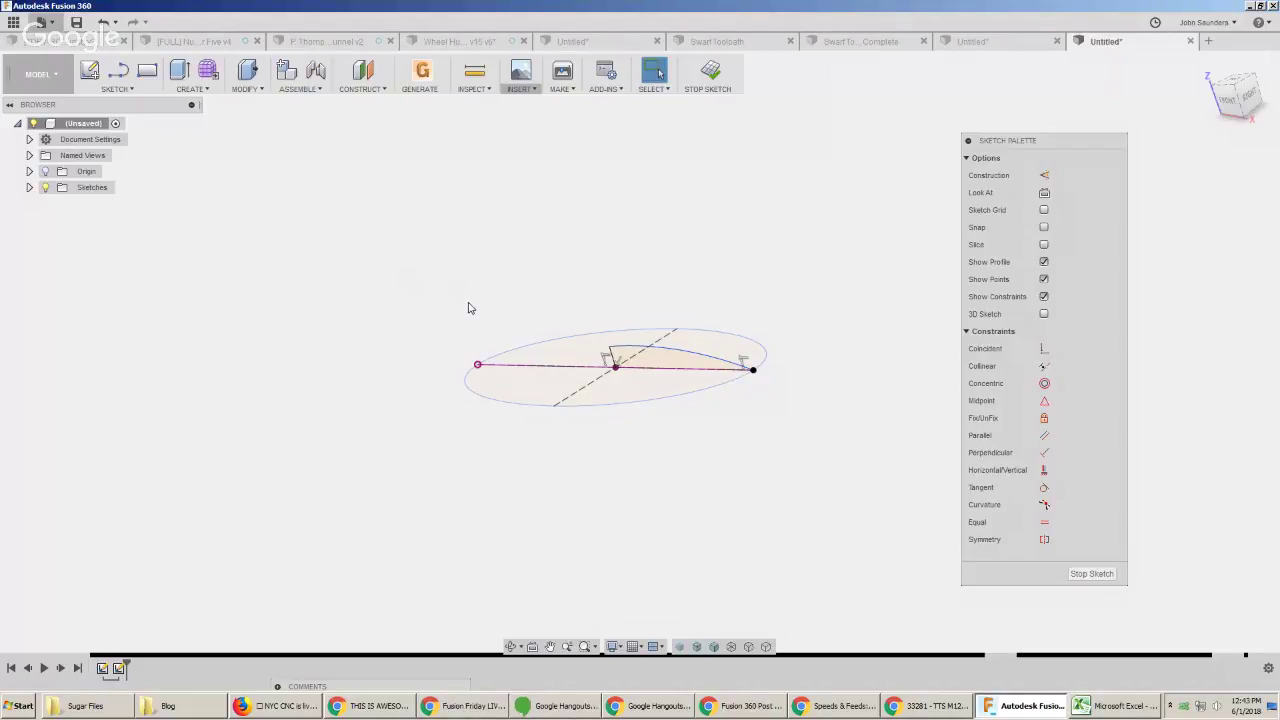
text(sloft)
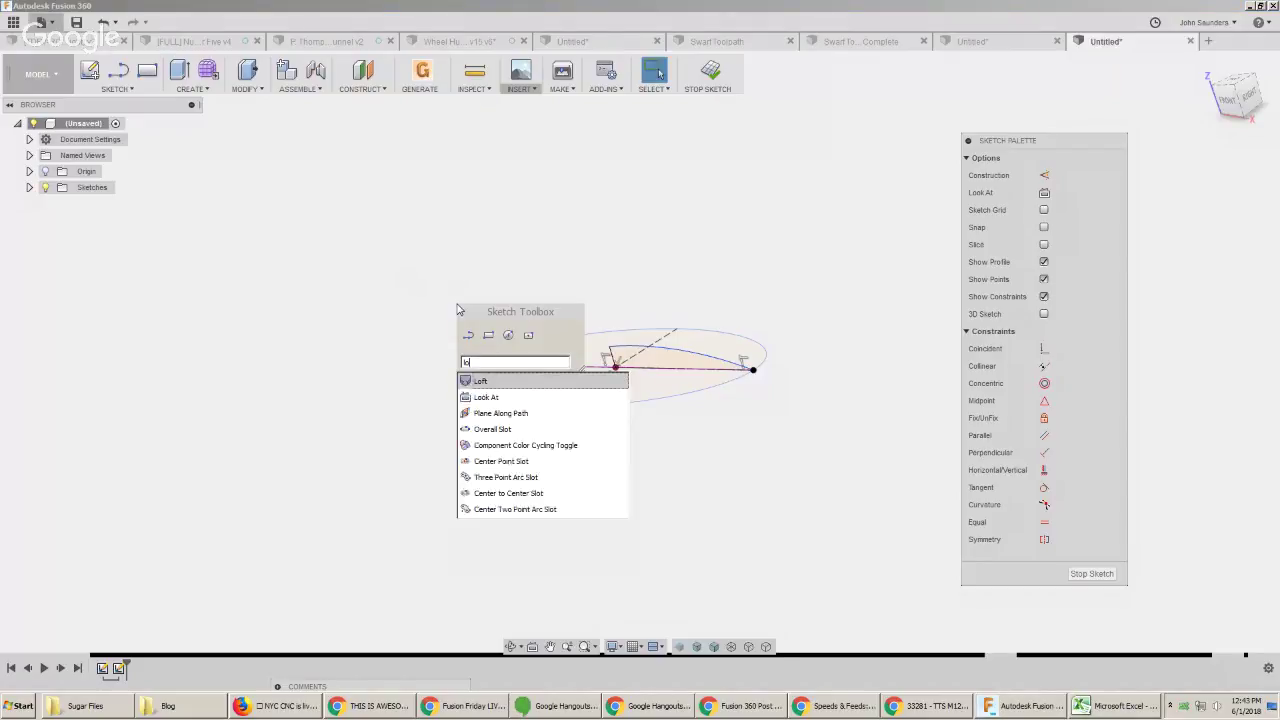
click(476, 375)
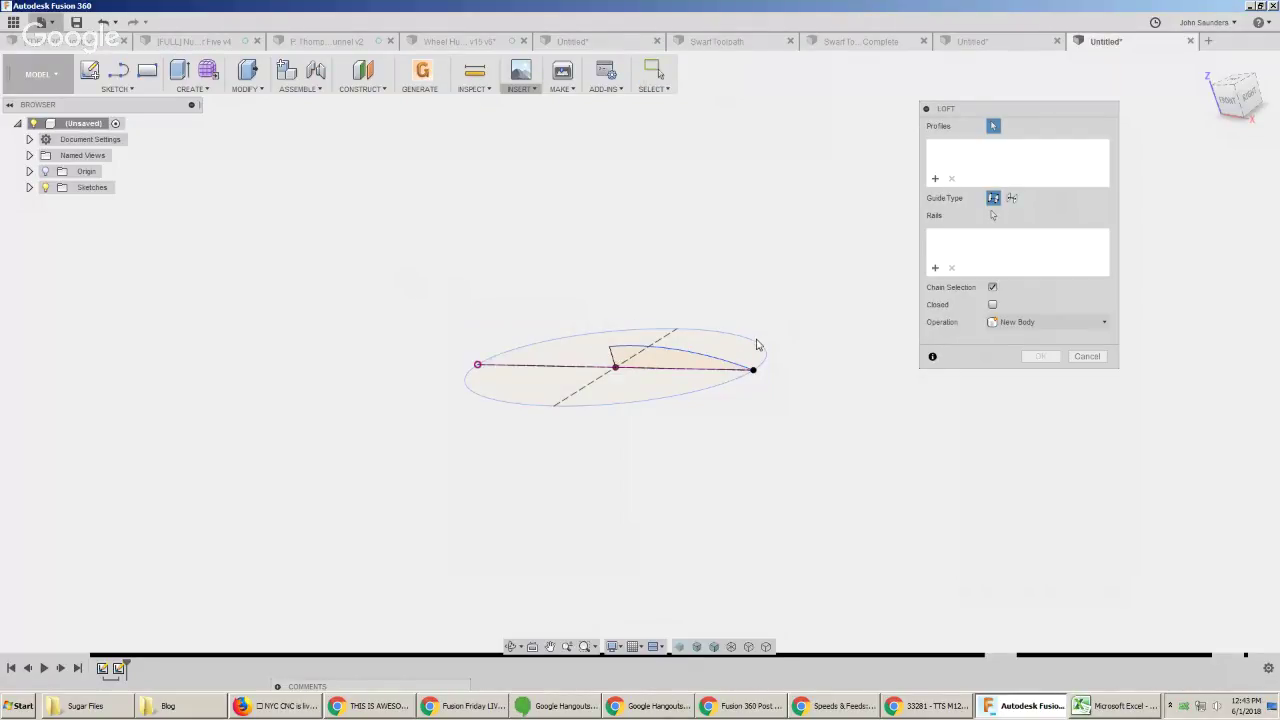
click(710, 395)
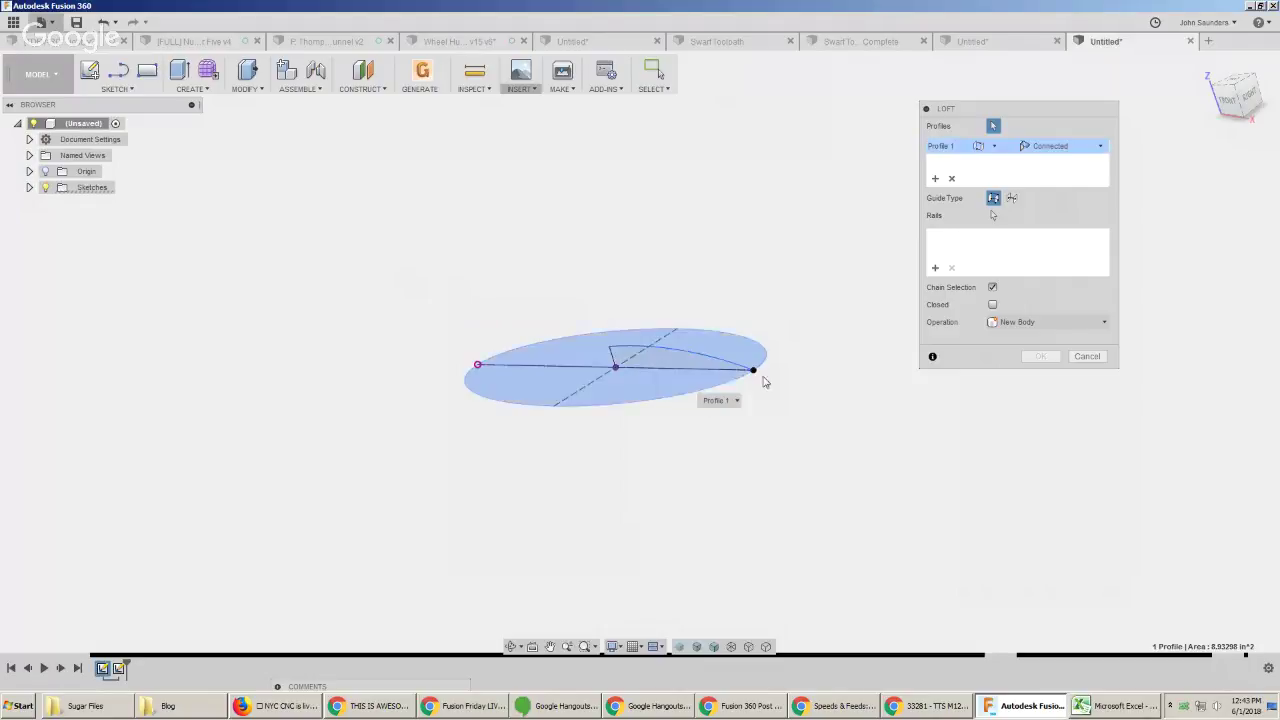
click(608, 348)
mouse_move(664, 289)
shift+middle_down()
mouse_move(728, 260)
mouse_move(529, 349)
shift+middle_up()
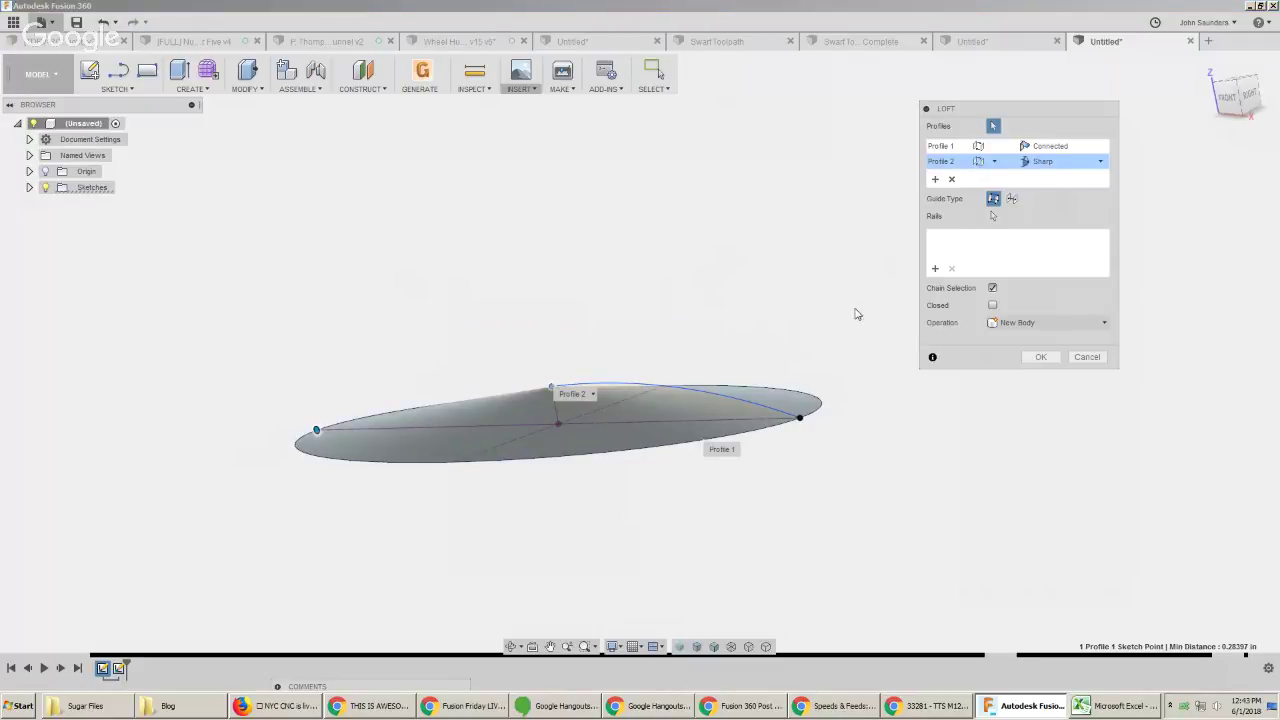
click(707, 400)
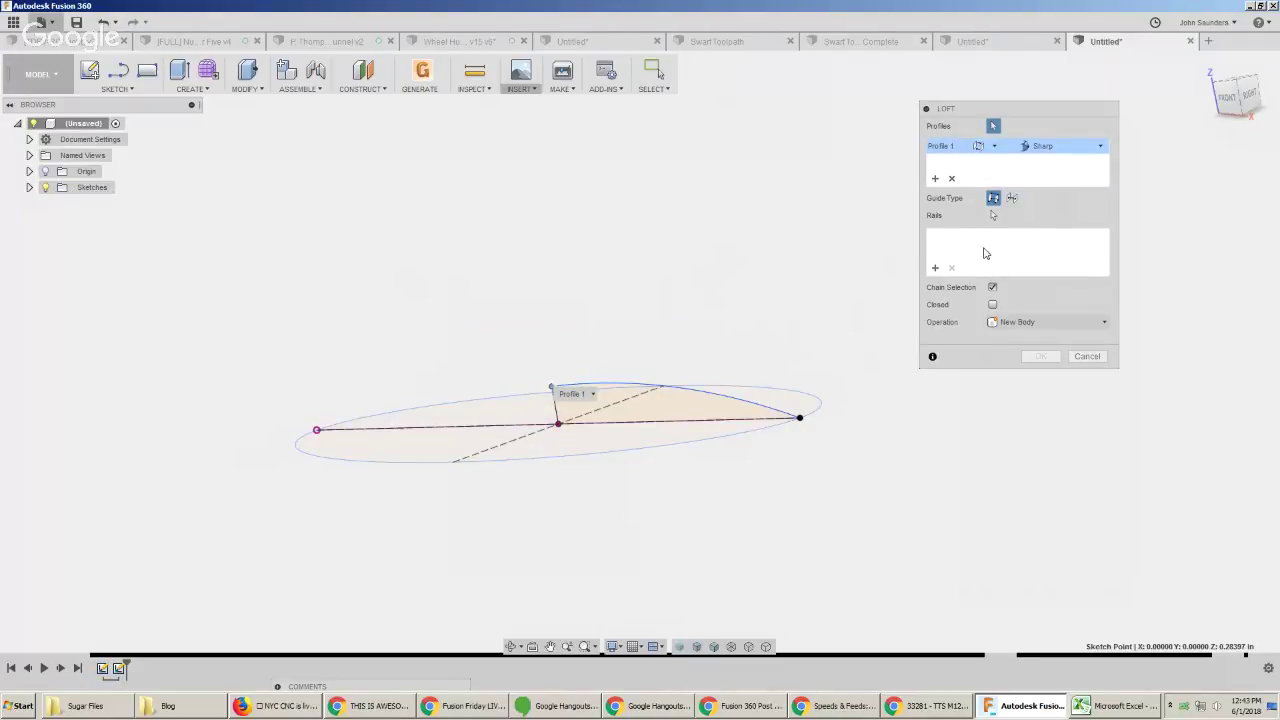
click(1011, 199)
click(690, 388)
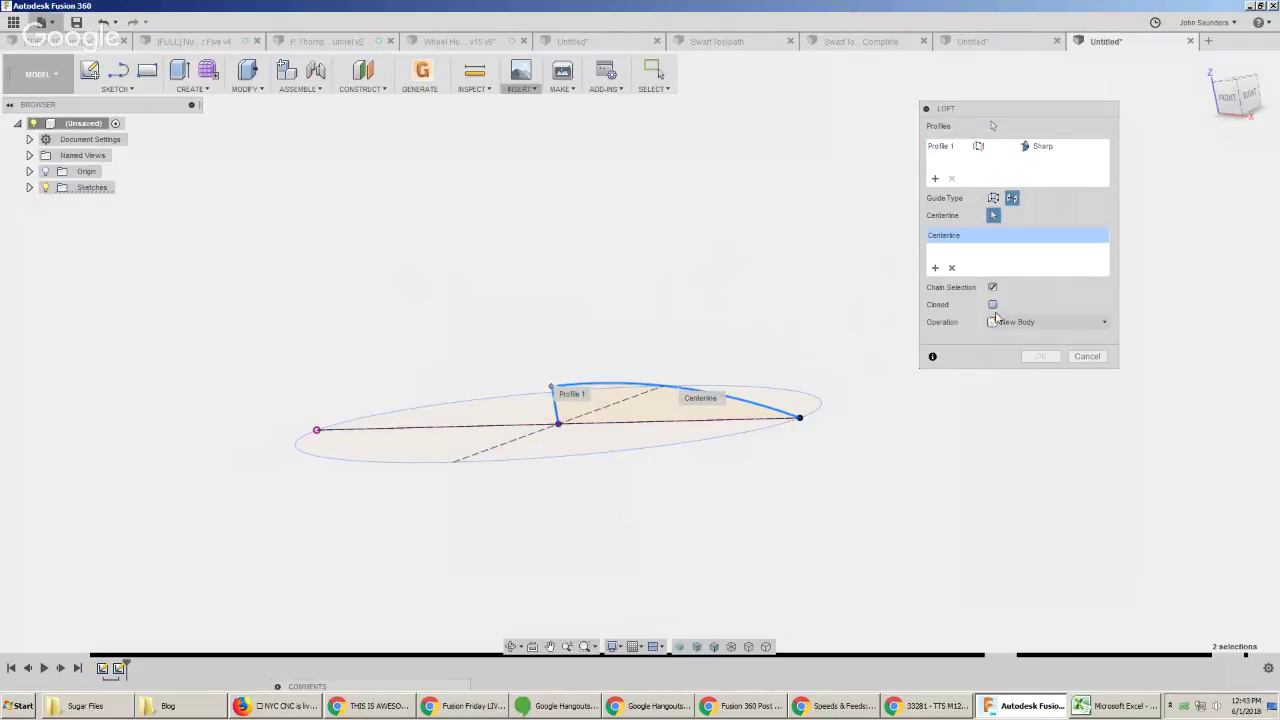
click(993, 198)
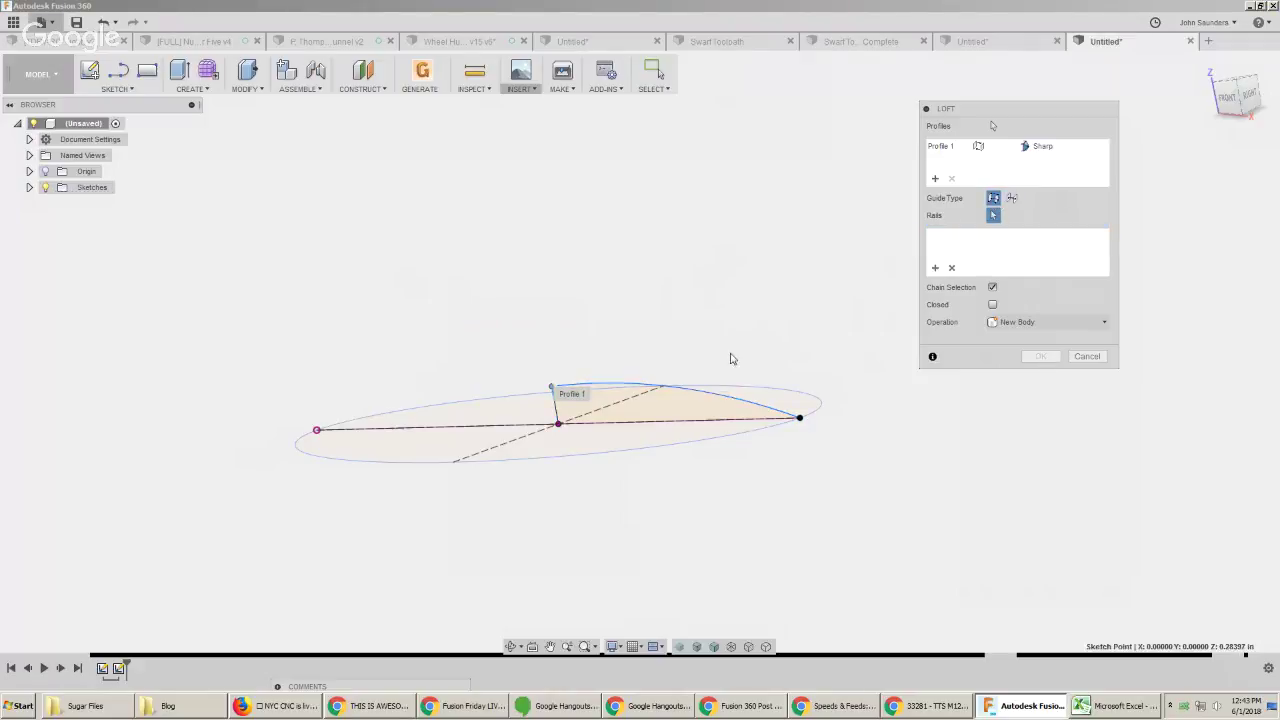
click(672, 390)
click(1087, 356)
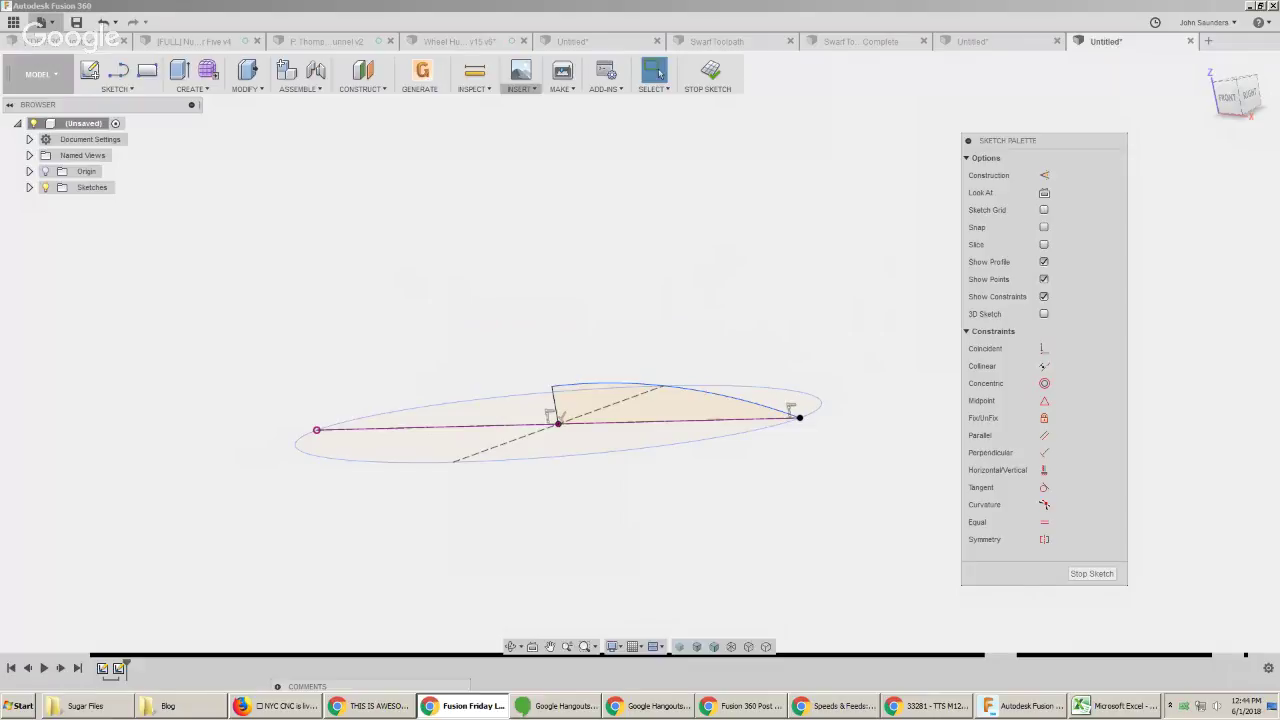
click(626, 349)
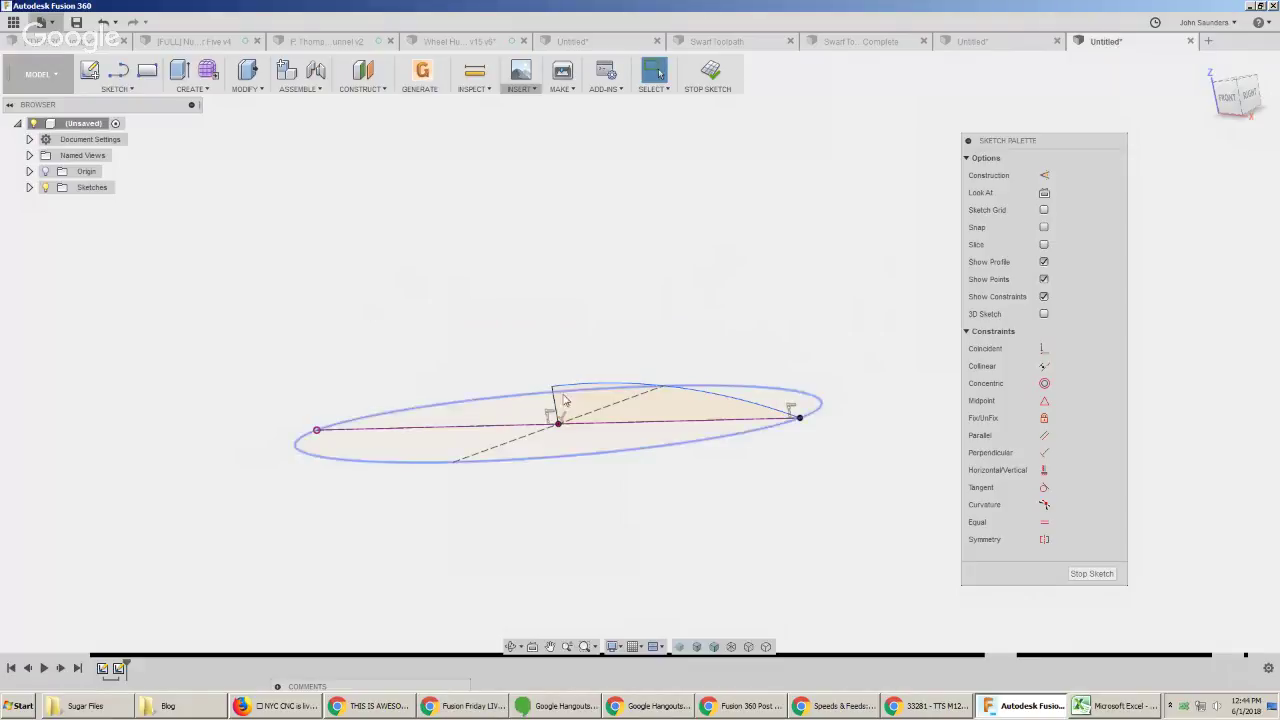
shift+middle_drag(590, 365, 602, 357)
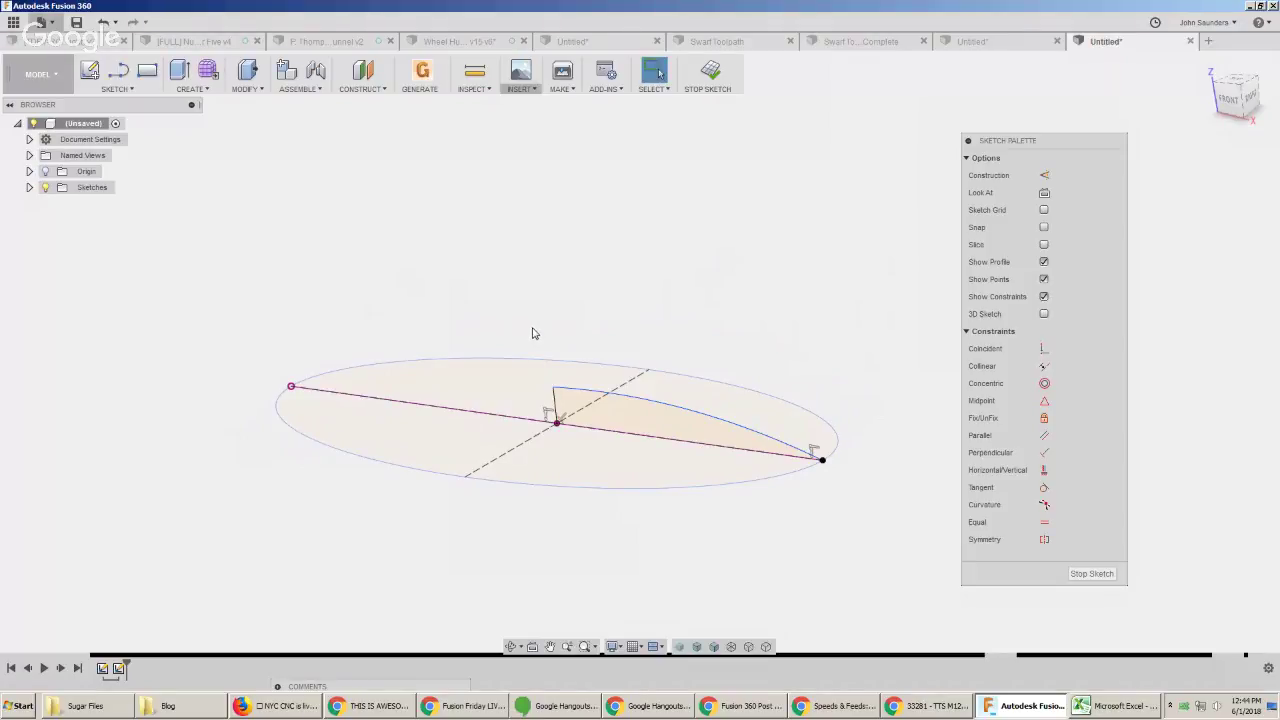
mouse_move(494, 266)
shift+middle_down()
mouse_move(500, 234)
mouse_move(461, 283)
mouse_move(463, 360)
mouse_move(466, 251)
mouse_move(486, 280)
mouse_move(413, 304)
shift+middle_up()
shift+middle_drag(572, 298, 520, 273)
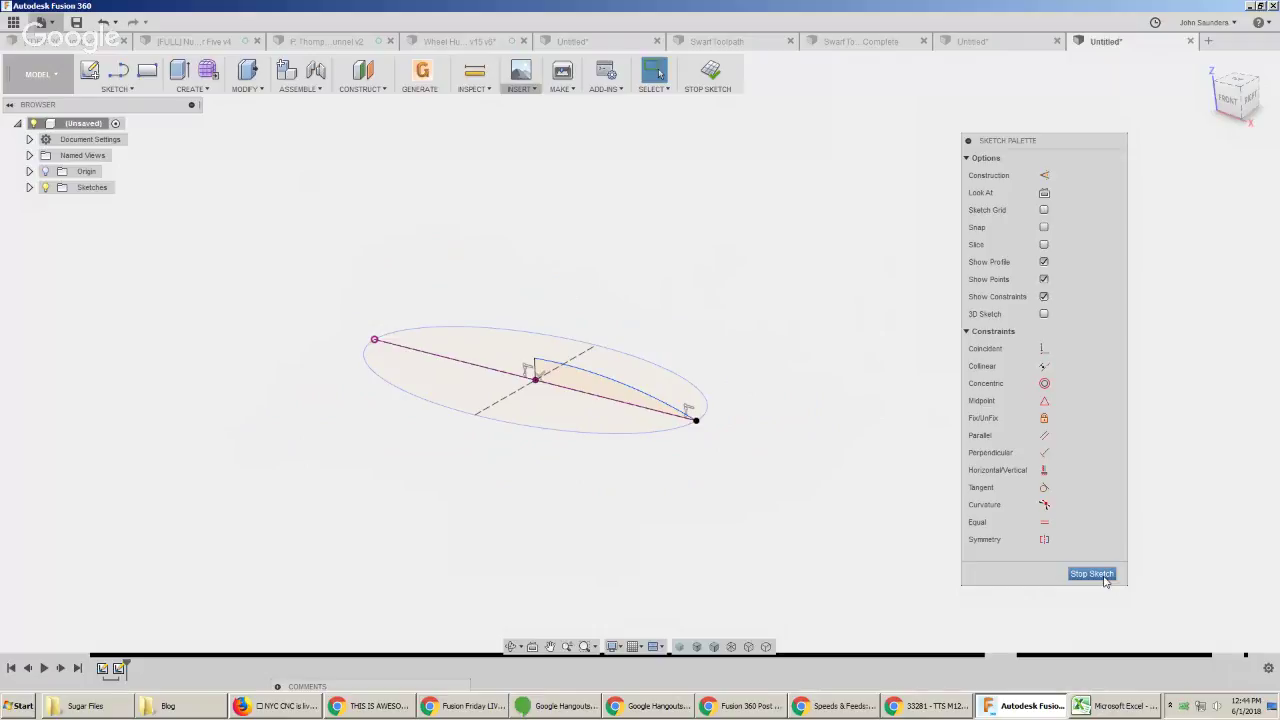
key(alt+Tab)
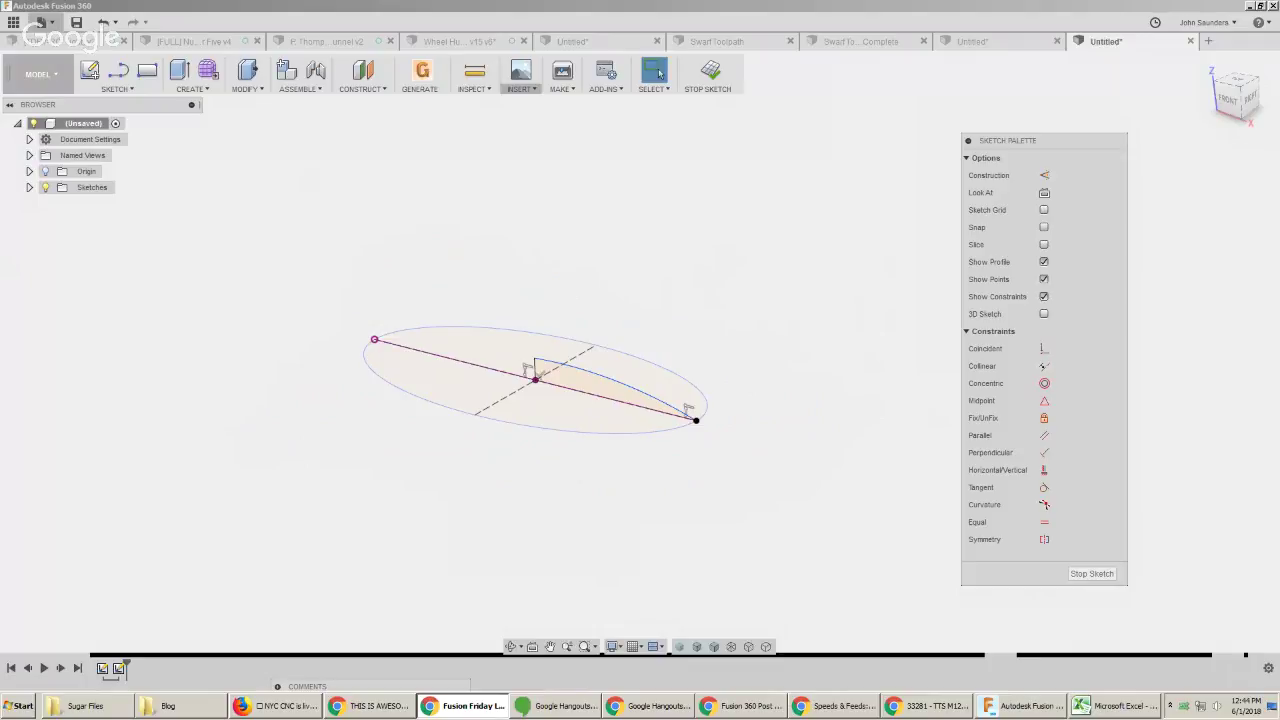
click(565, 386)
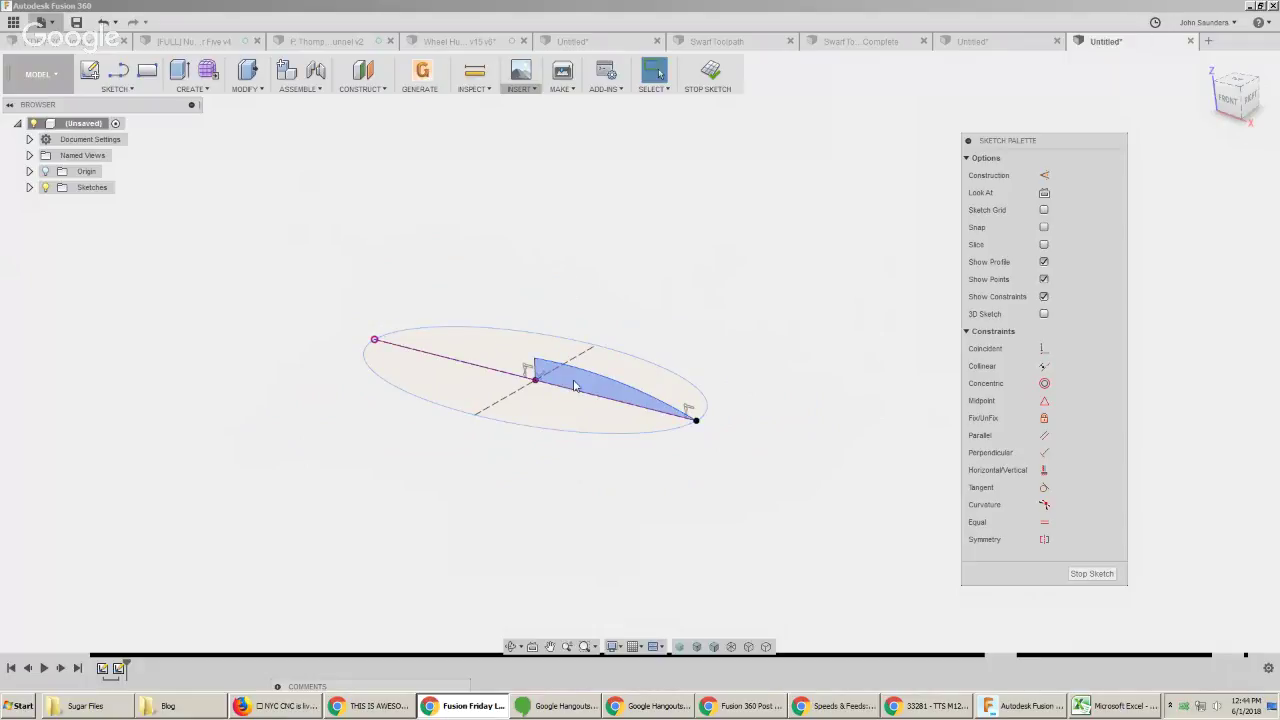
mouse_move(573, 386)
shift+middle_down()
mouse_move(563, 209)
mouse_move(560, 391)
mouse_move(558, 376)
shift+middle_up()
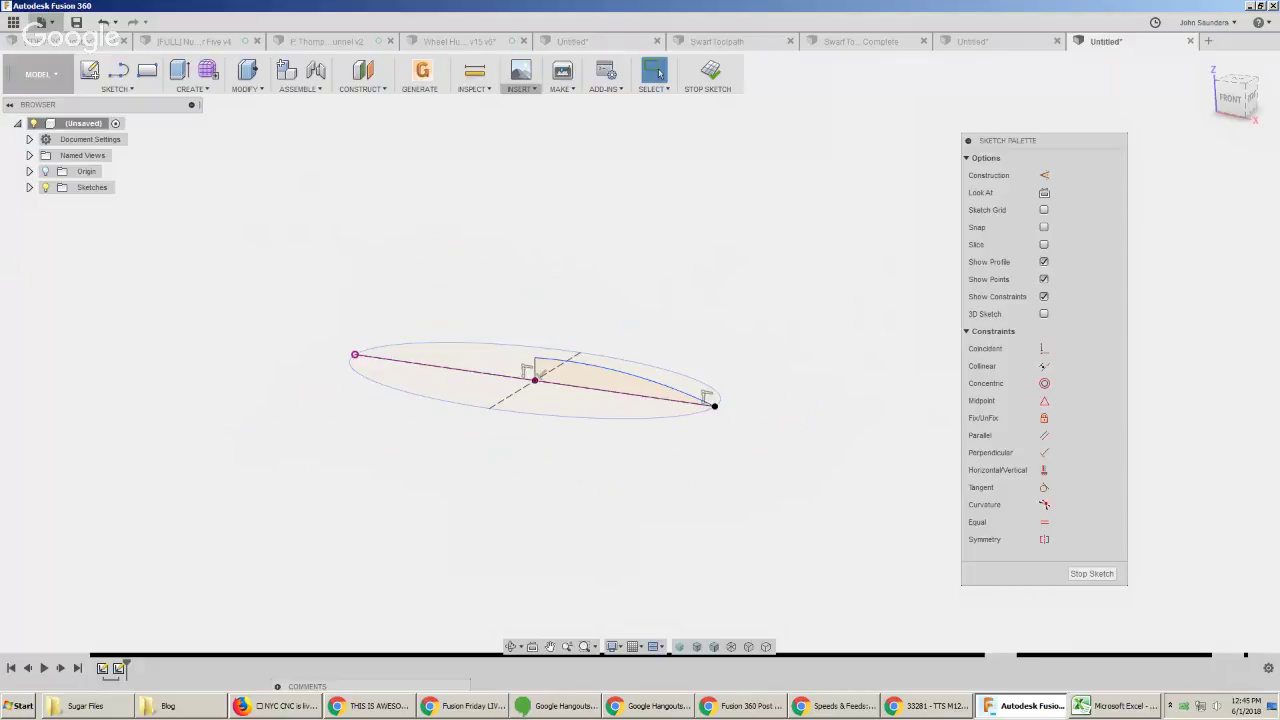
key(alt+Tab)
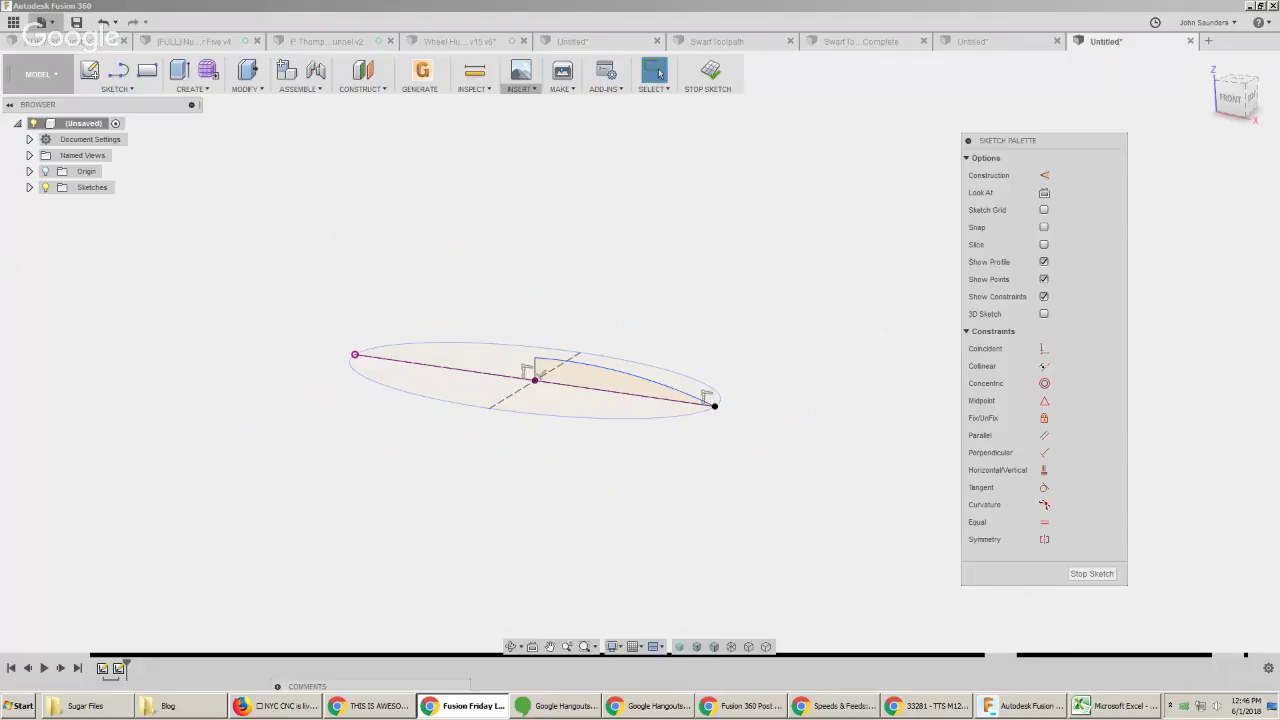
click(423, 217)
click(347, 205)
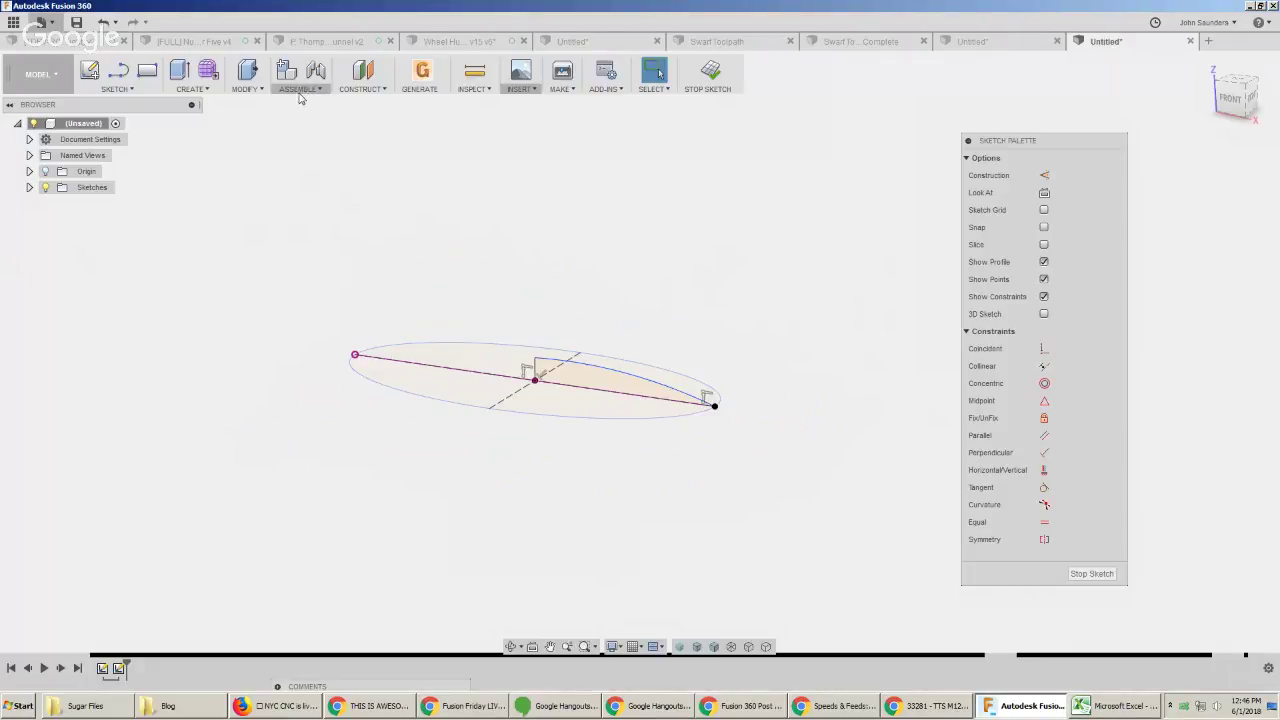
text(s)
text(loft)
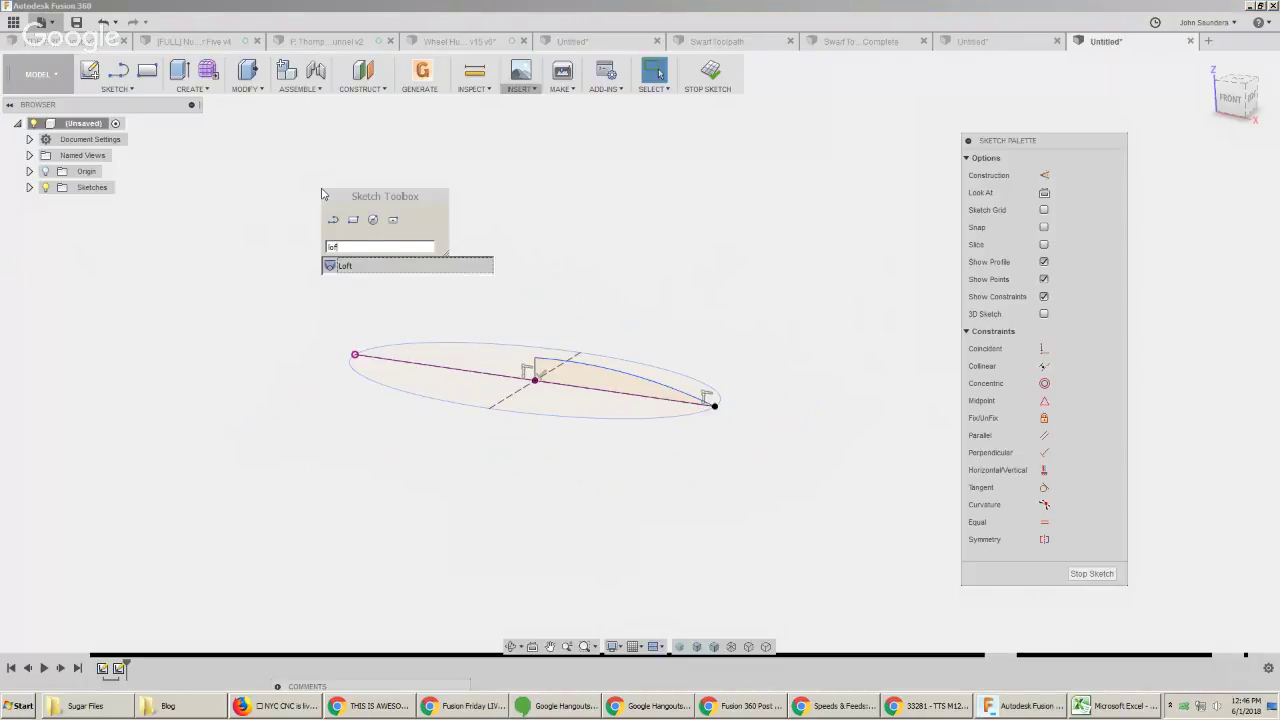
Set up a loft with the ellipse as Profile 1, the arc's top point as Profile 2, and the arc as rail
key(Return)
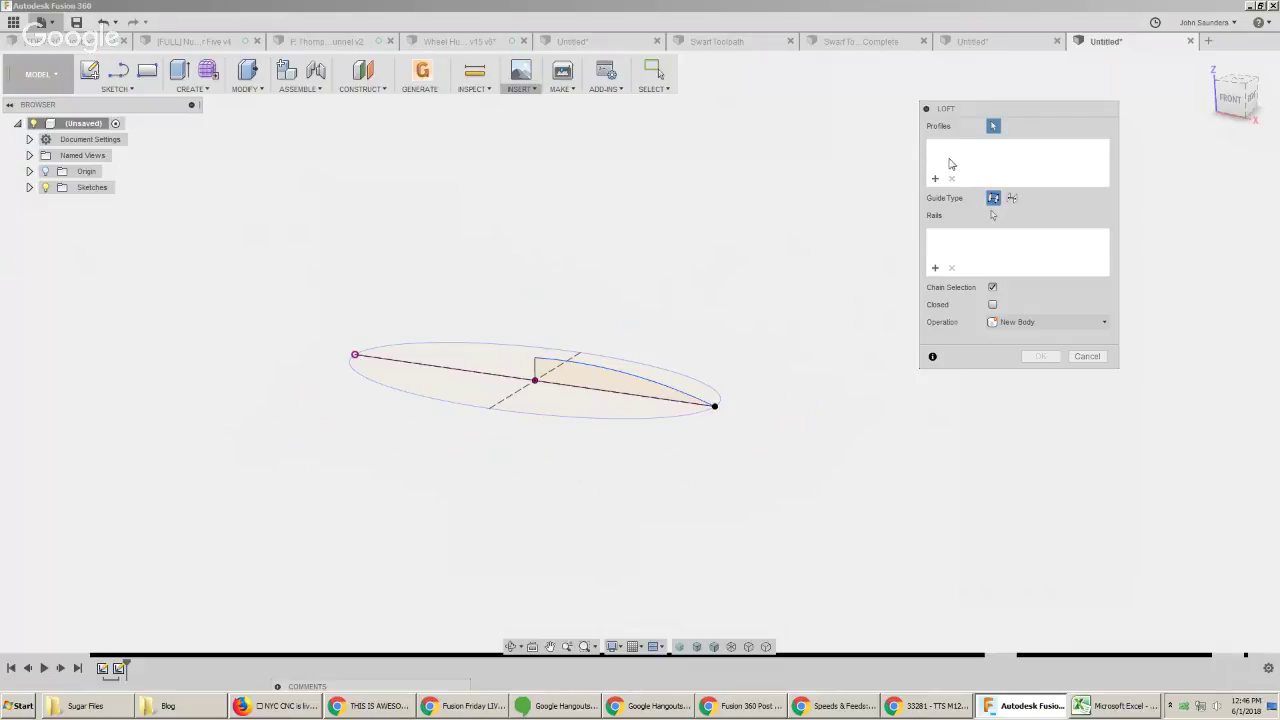
click(647, 372)
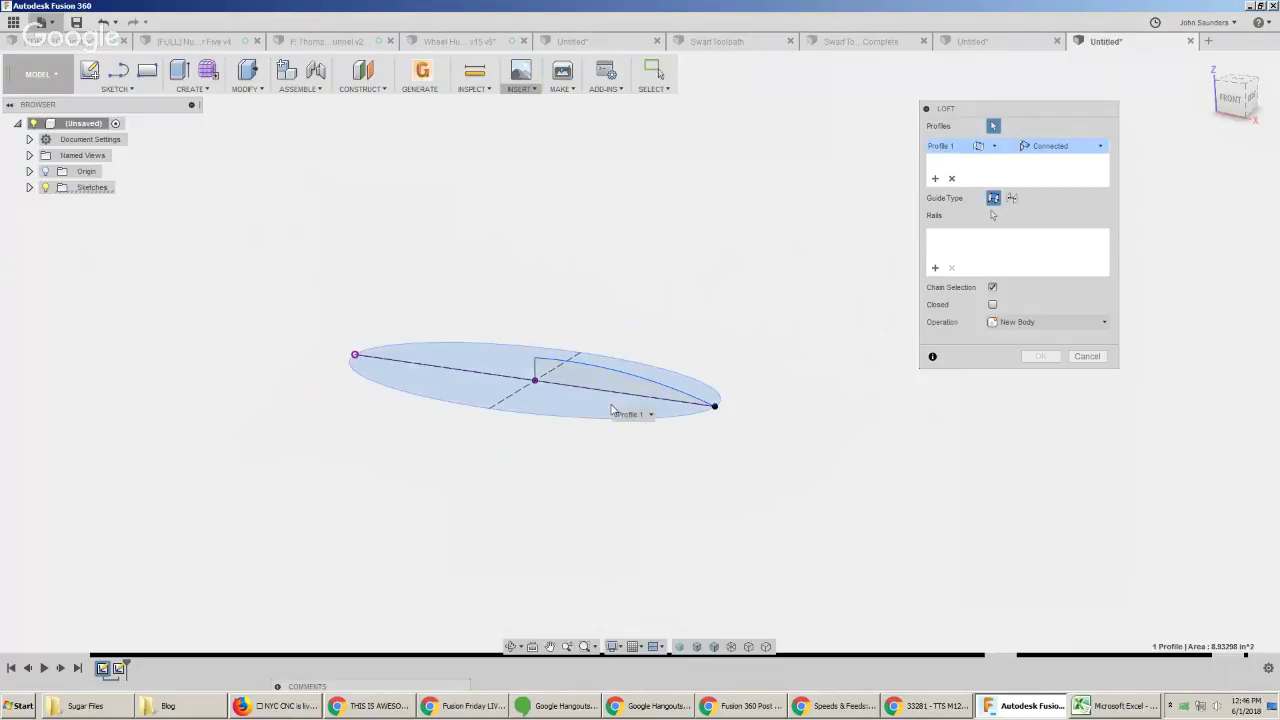
click(937, 250)
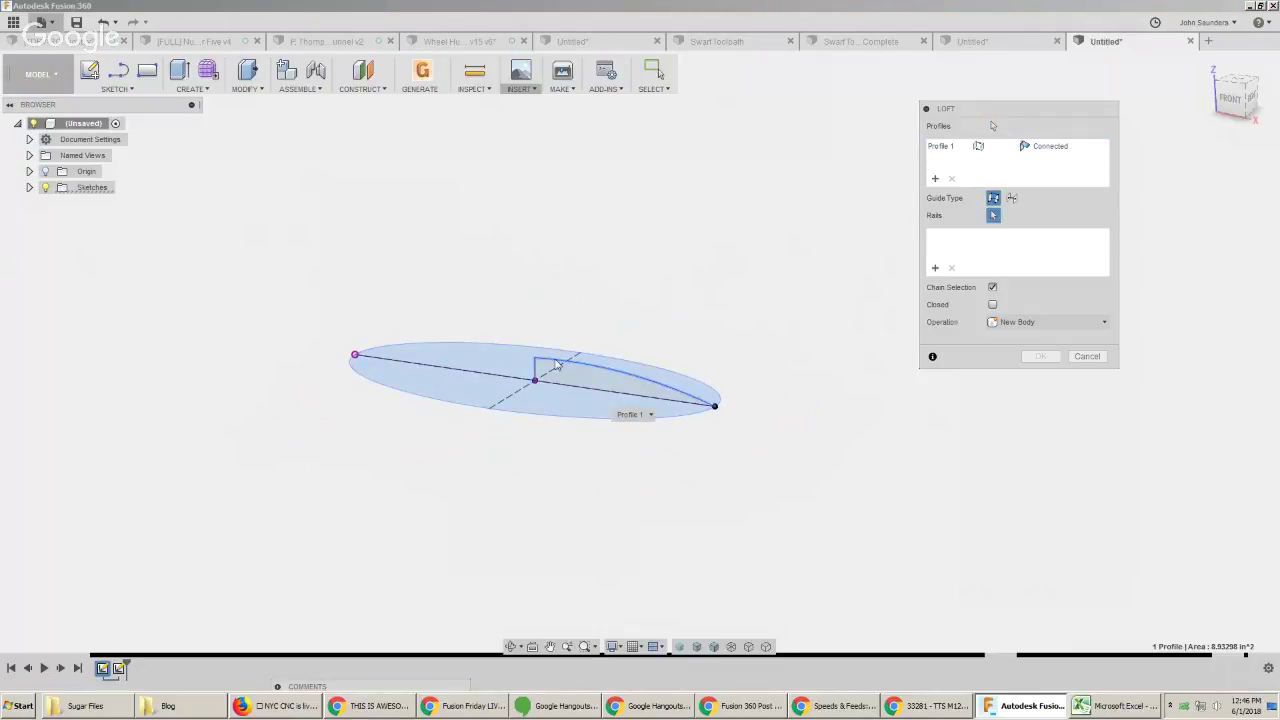
click(558, 366)
click(951, 267)
click(537, 355)
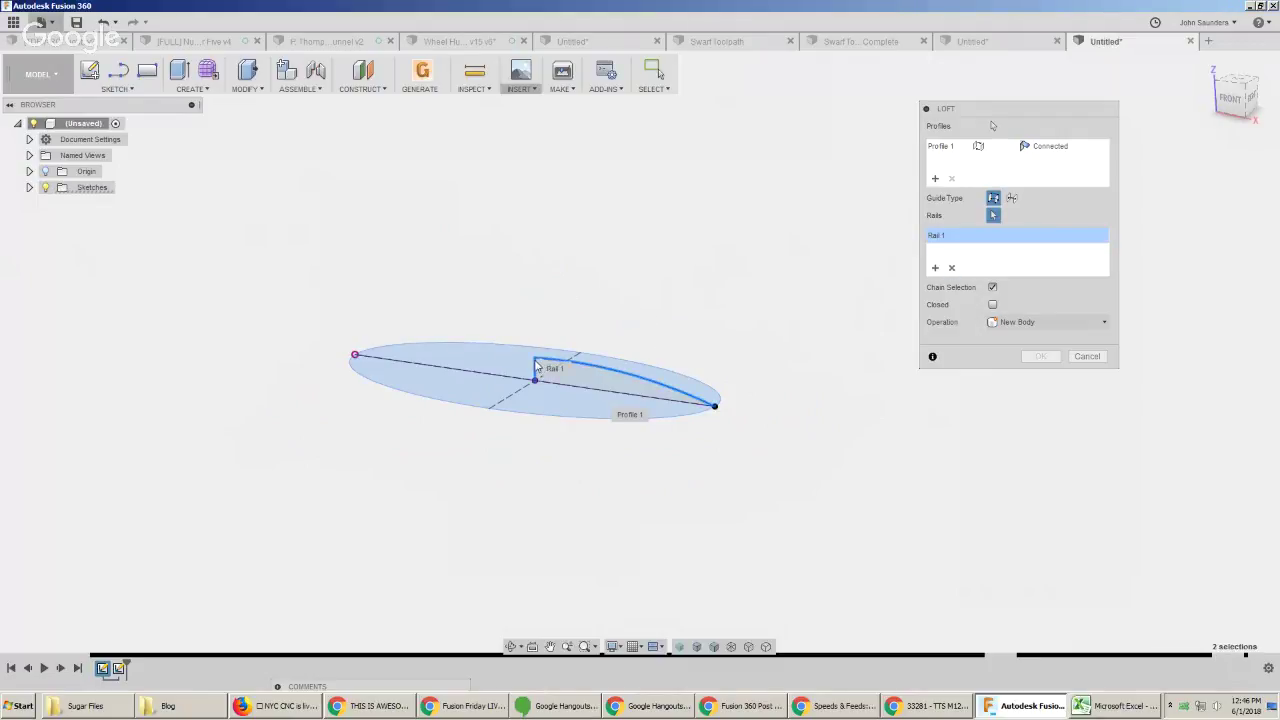
click(951, 267)
click(937, 178)
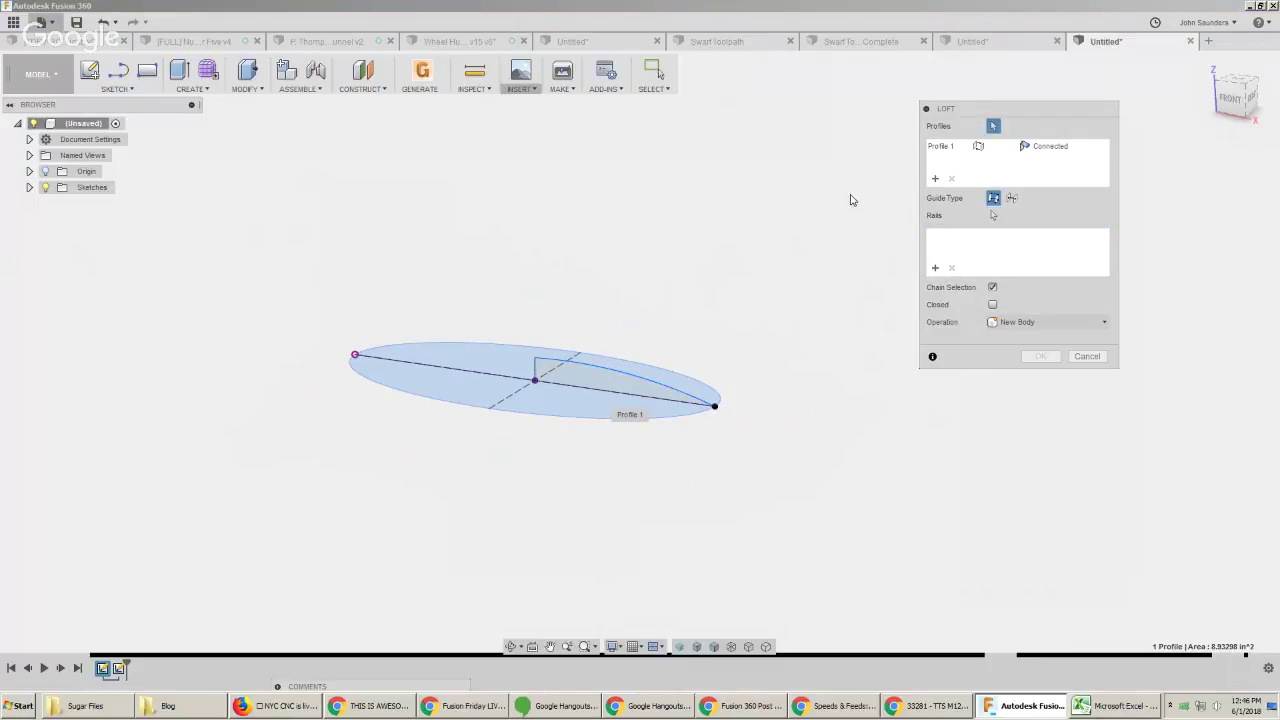
click(535, 357)
click(935, 268)
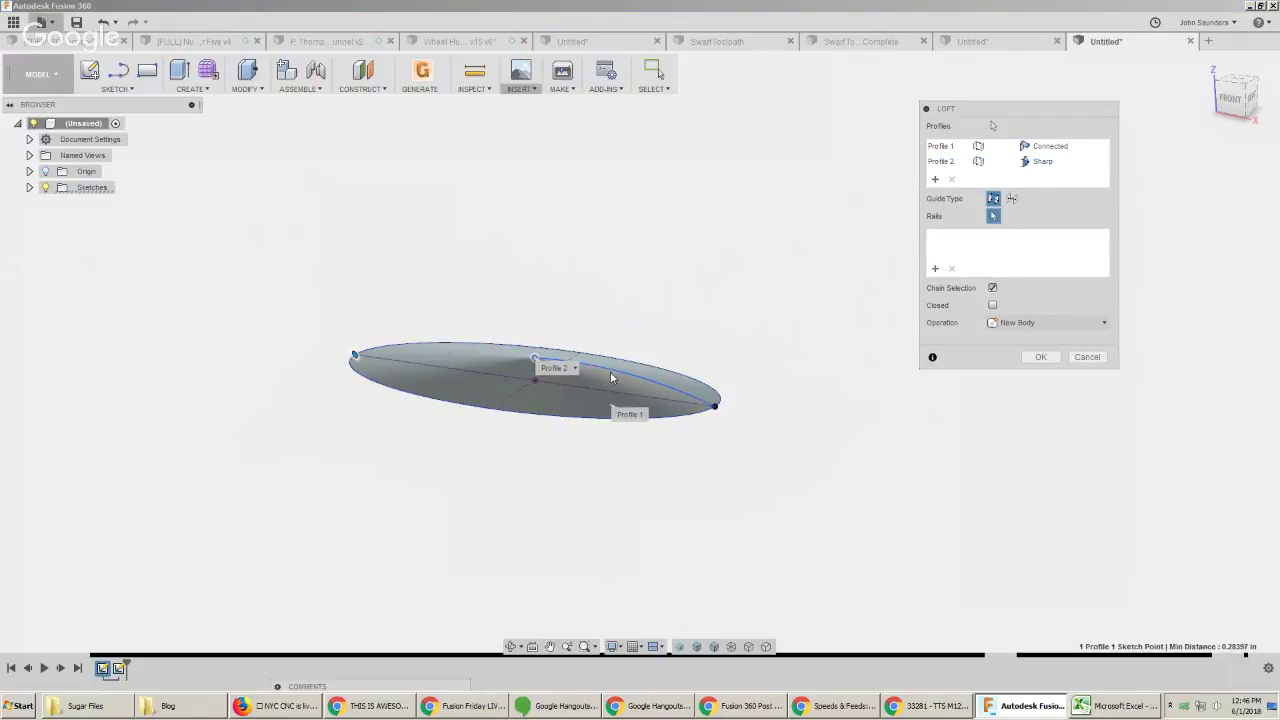
click(613, 376)
shift+middle_drag(797, 274, 640, 223)
scroll(231, 414, up, 5)
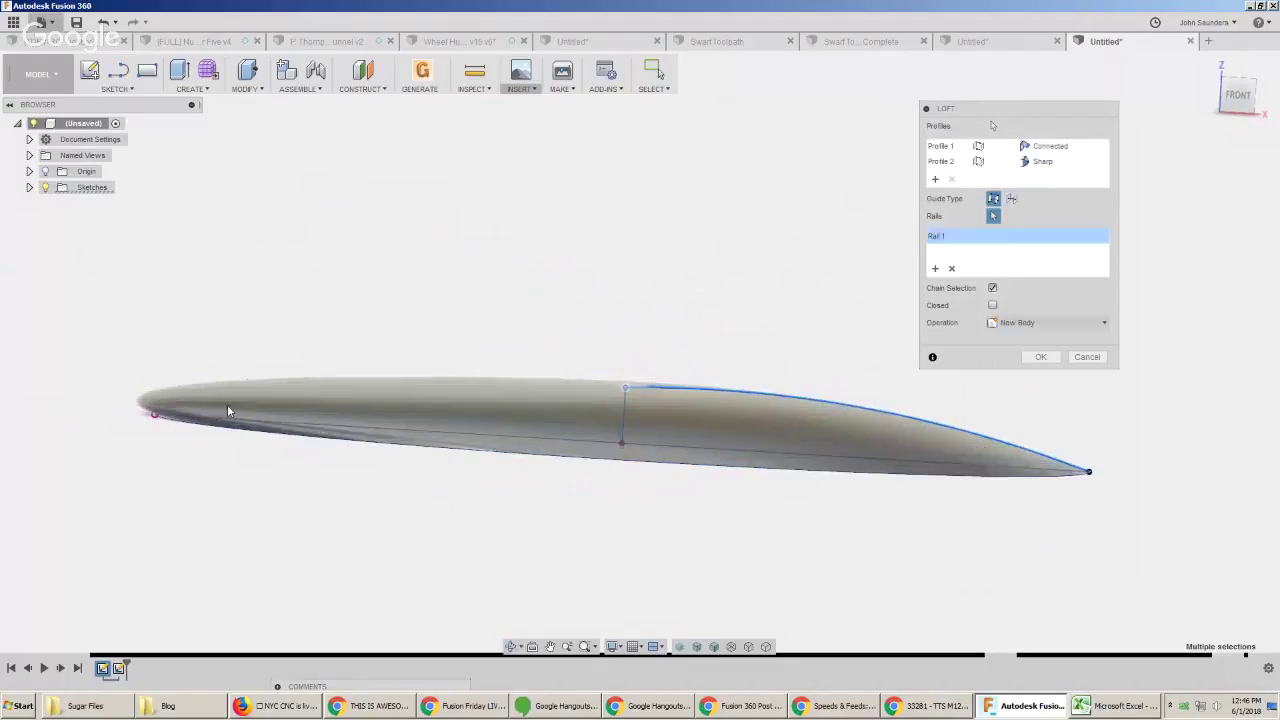
scroll(140, 415, down, 3)
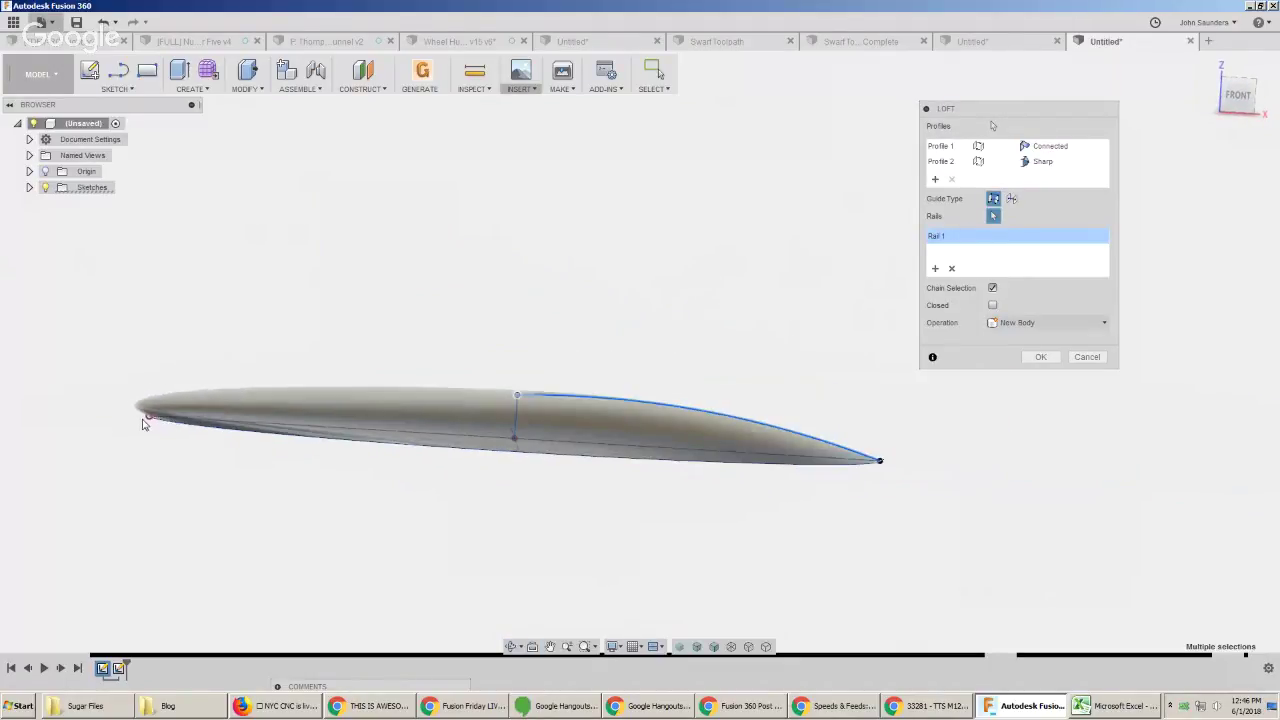
shift+middle_drag(427, 262, 427, 262)
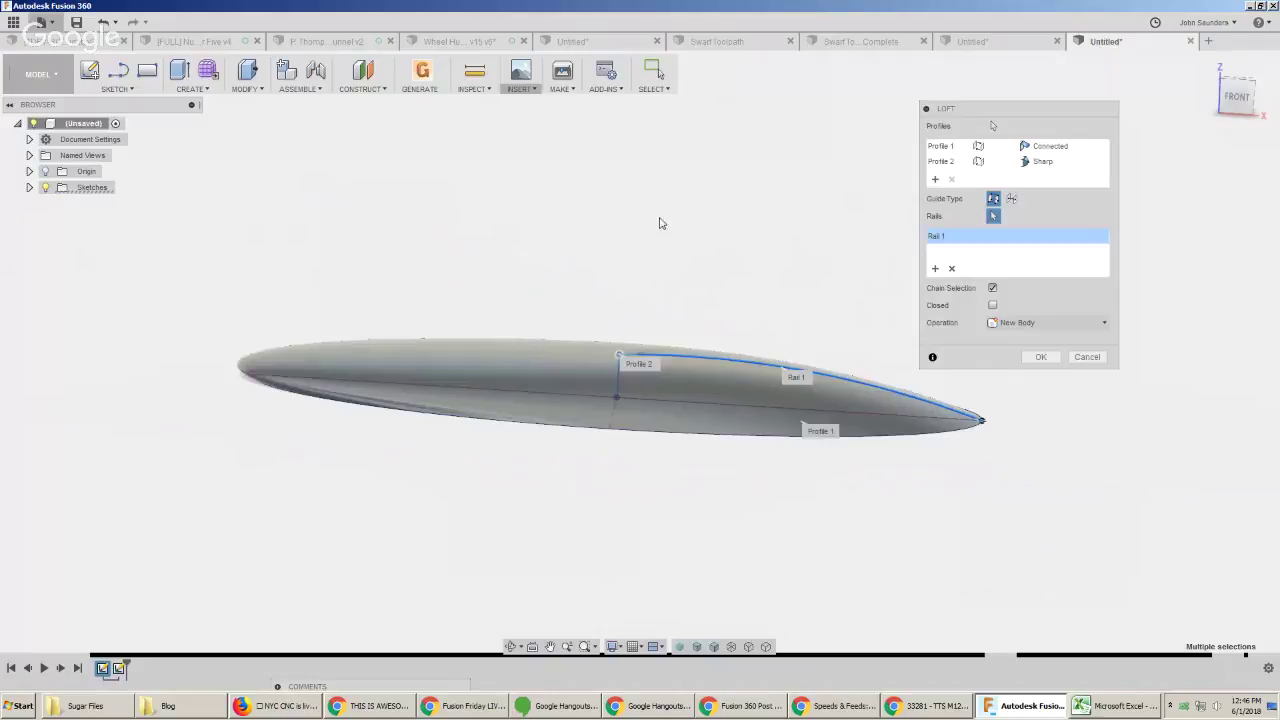
Keep Profile 1 Connected and set Profile 2's end condition to Point Tangent with weight 1.00000
click(1045, 146)
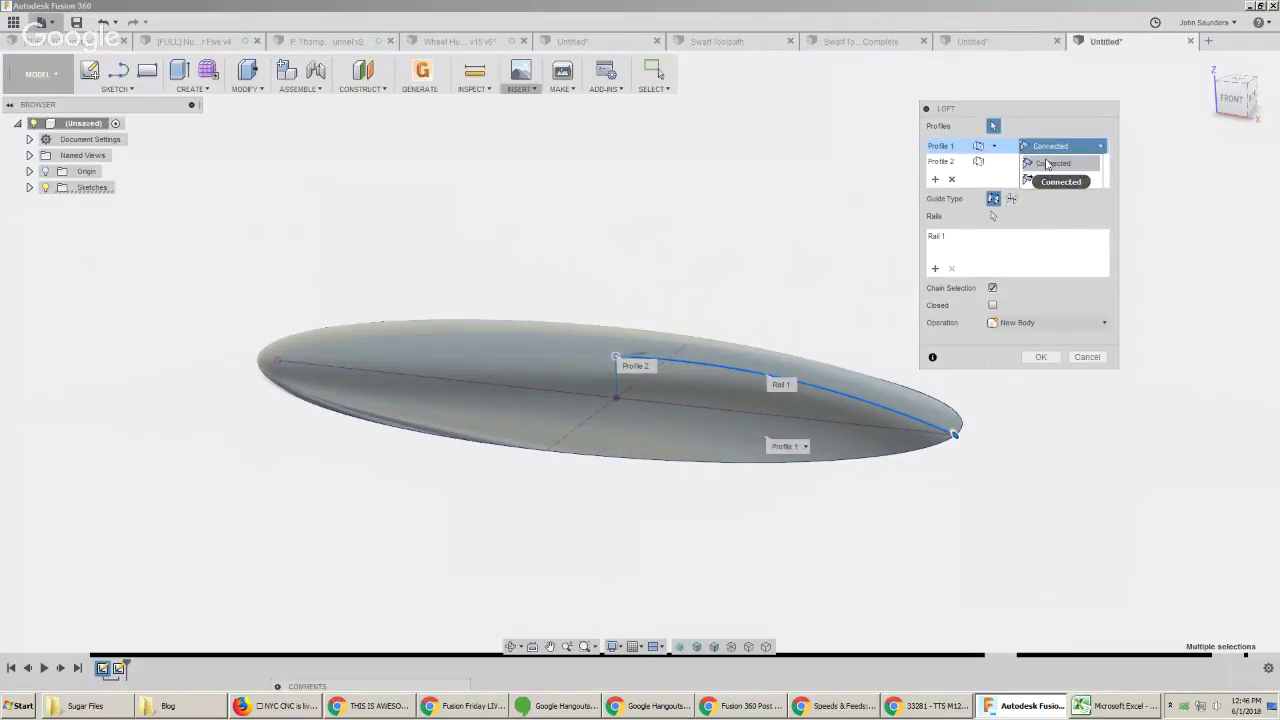
click(1047, 163)
click(1060, 161)
click(1050, 197)
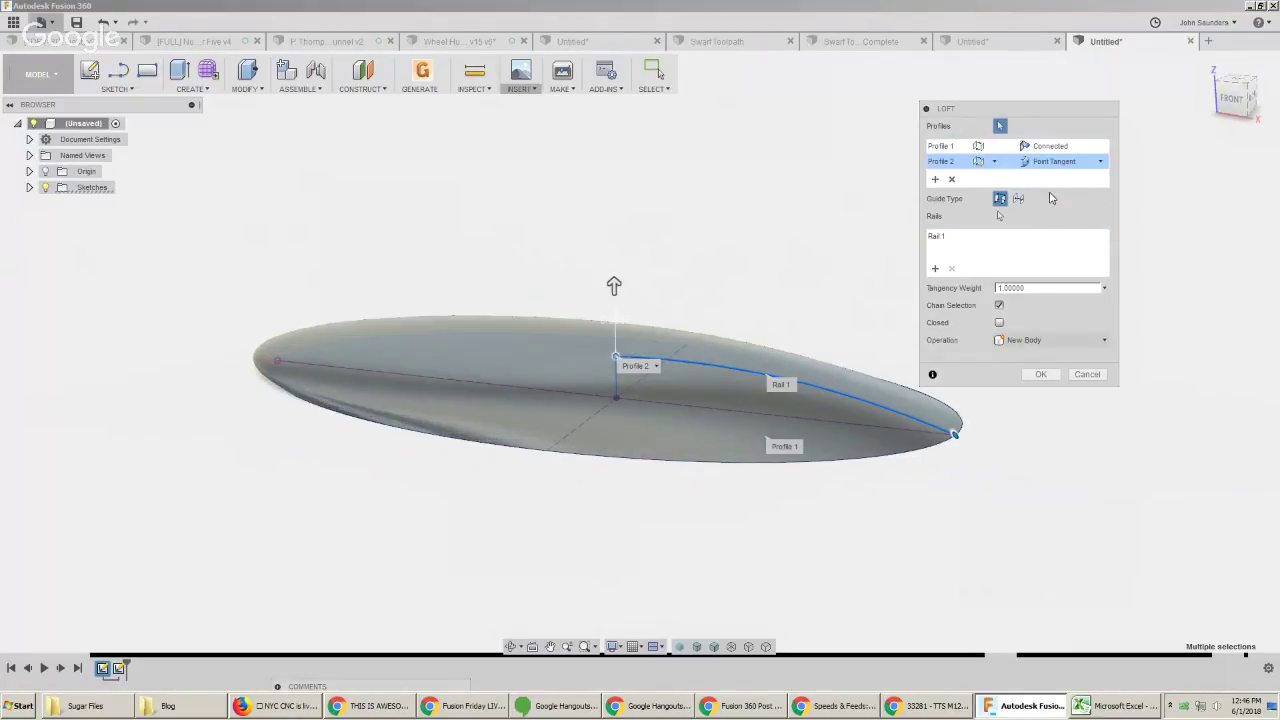
click(1036, 167)
click(1056, 168)
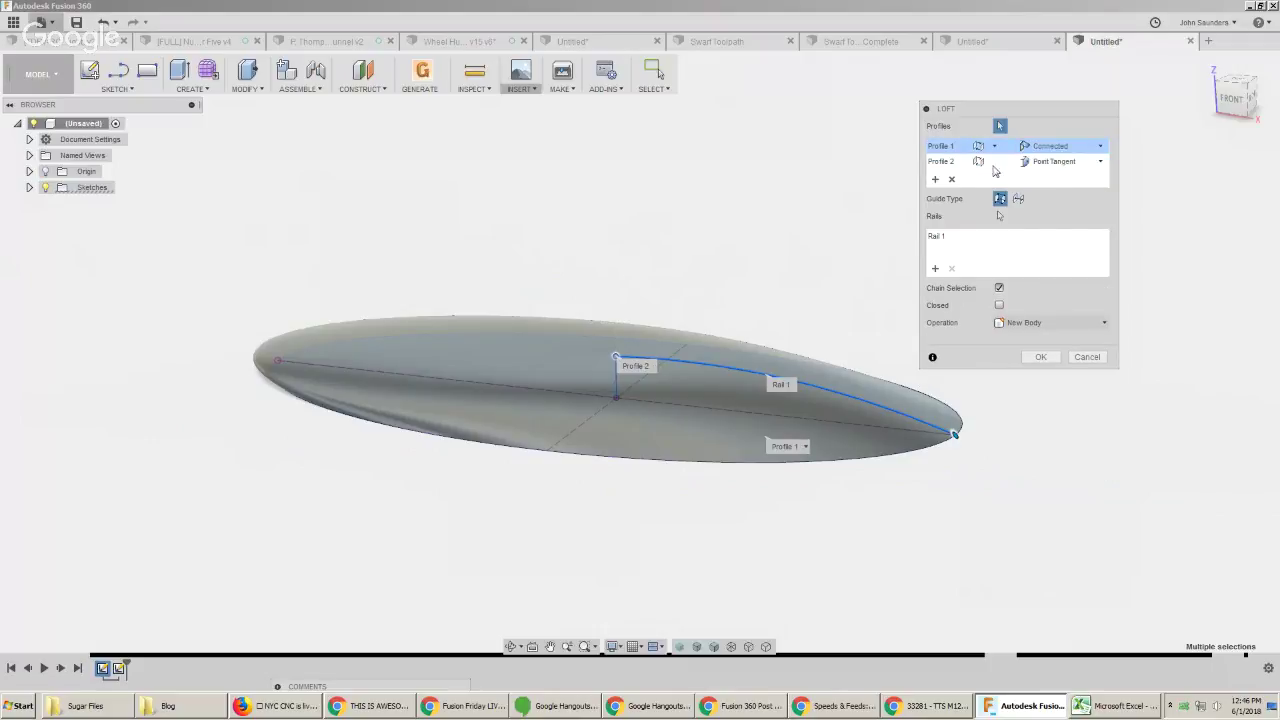
click(981, 163)
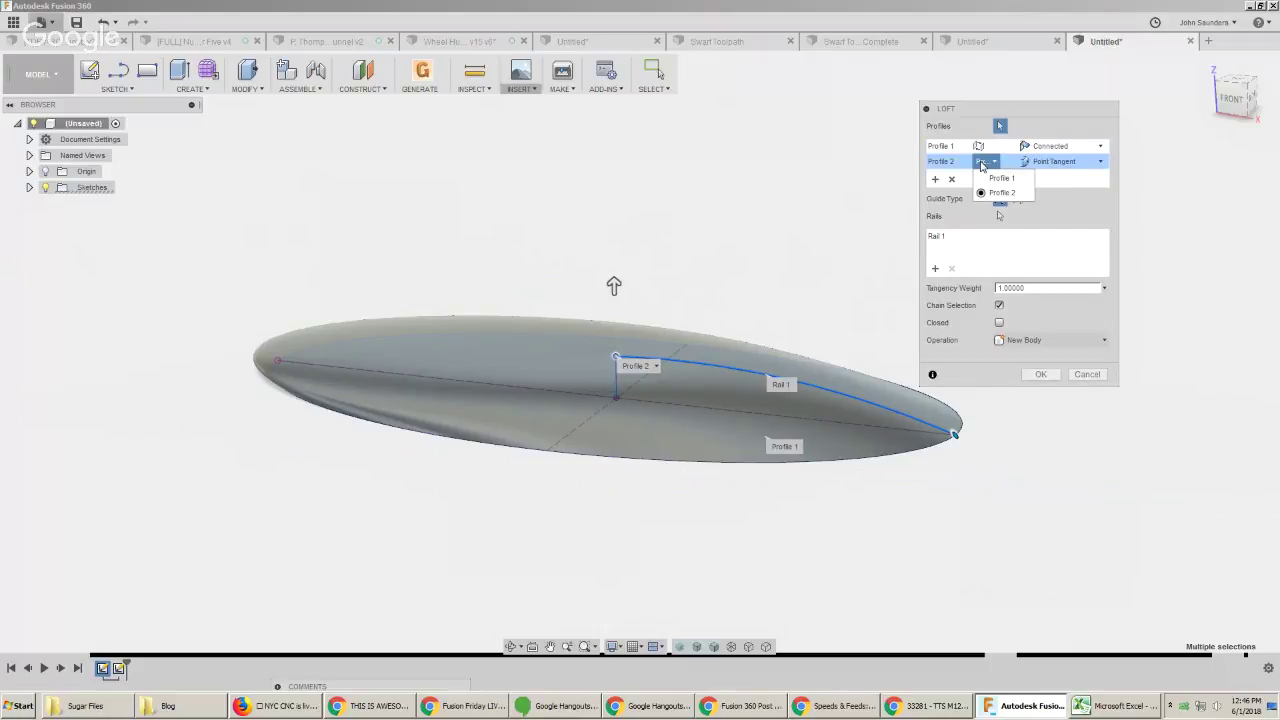
click(997, 215)
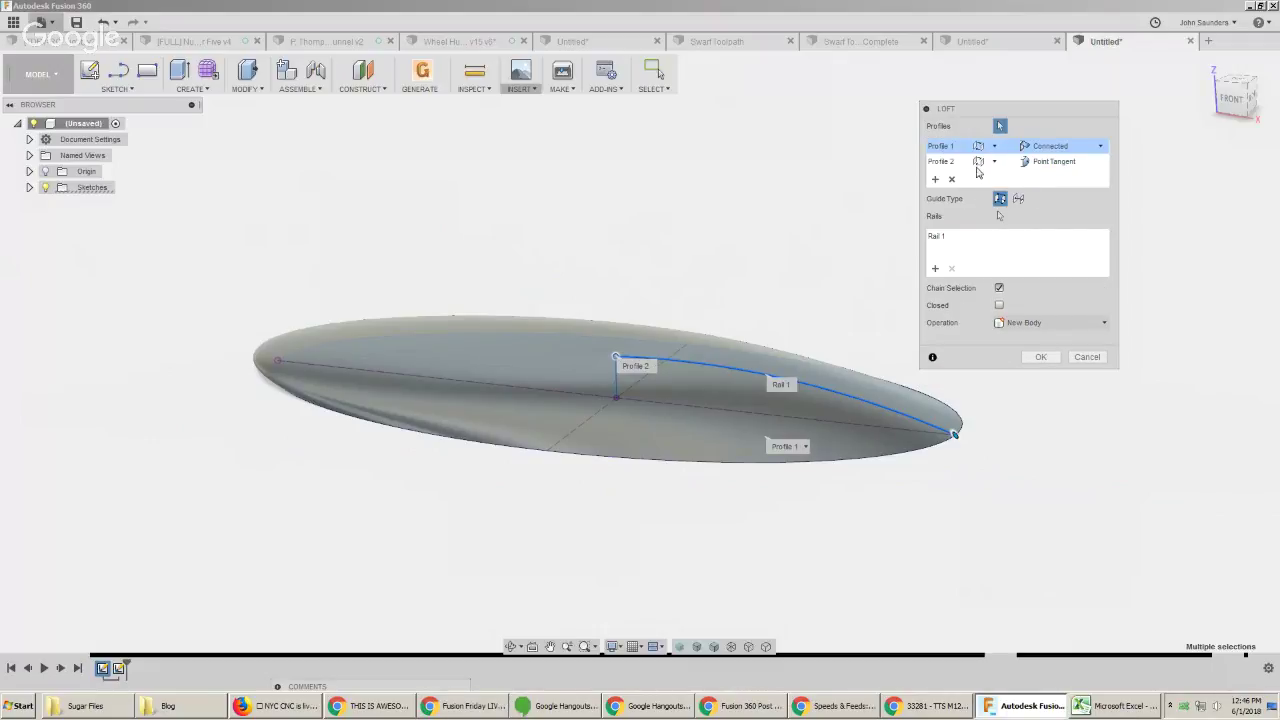
click(994, 162)
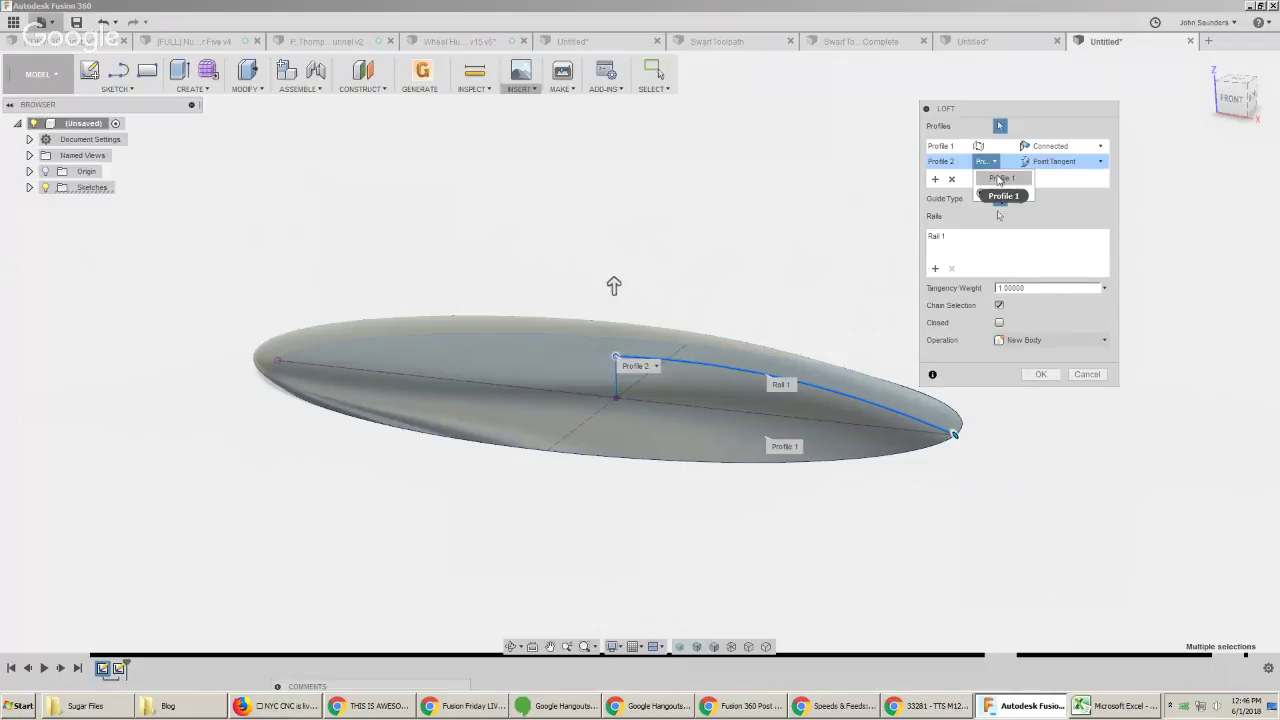
click(999, 179)
click(994, 147)
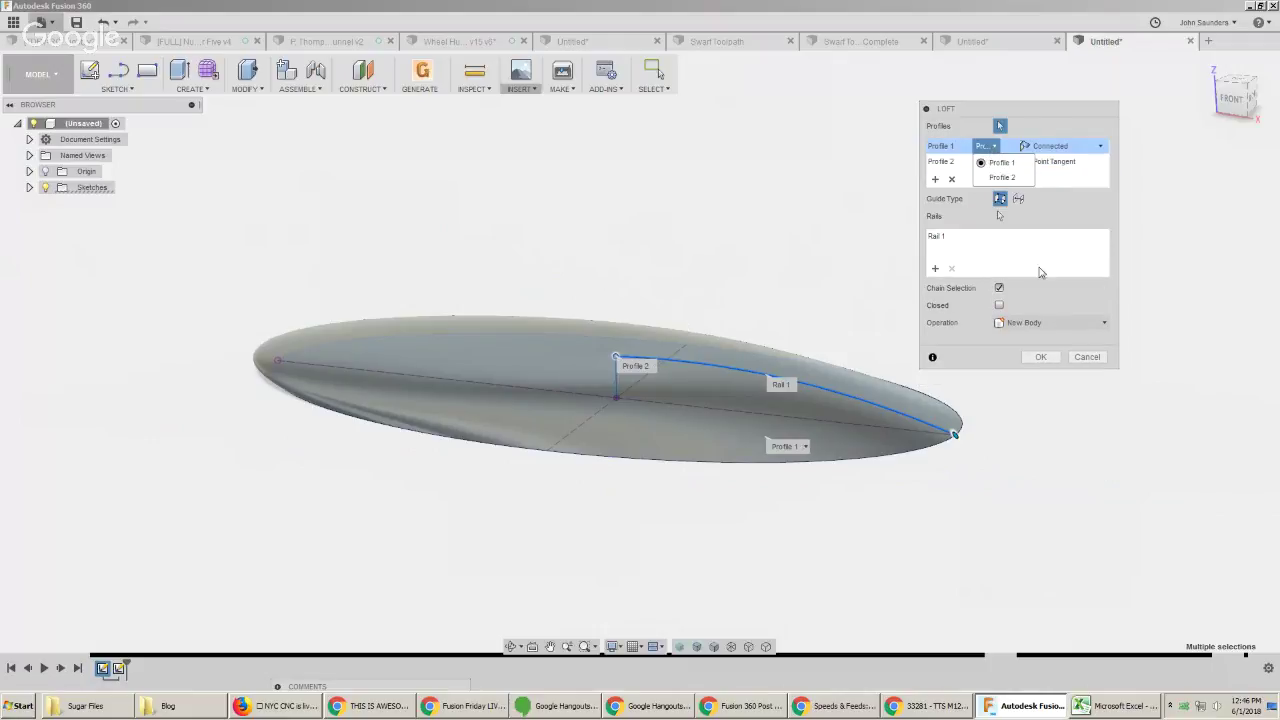
click(1002, 177)
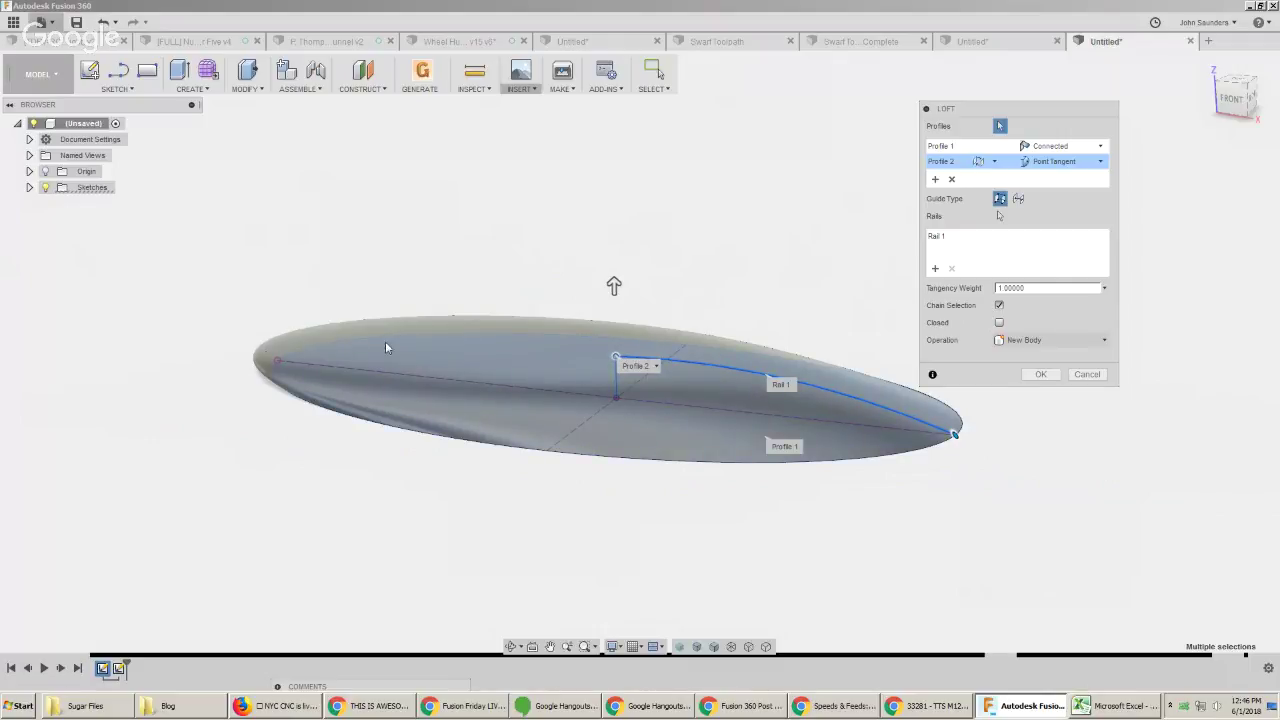
Reopen the rail sketch and draw a 3-point arc from the top point to the ellipse's left end
double_click(118, 668)
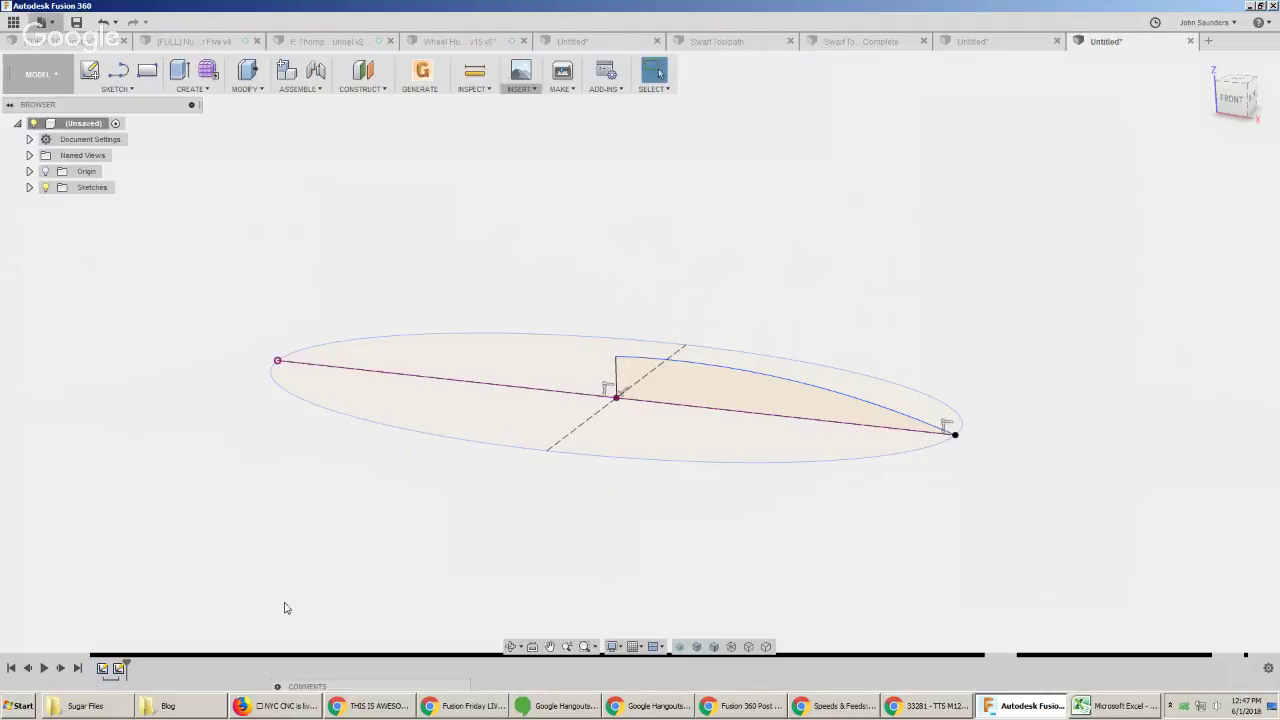
right_click(122, 672)
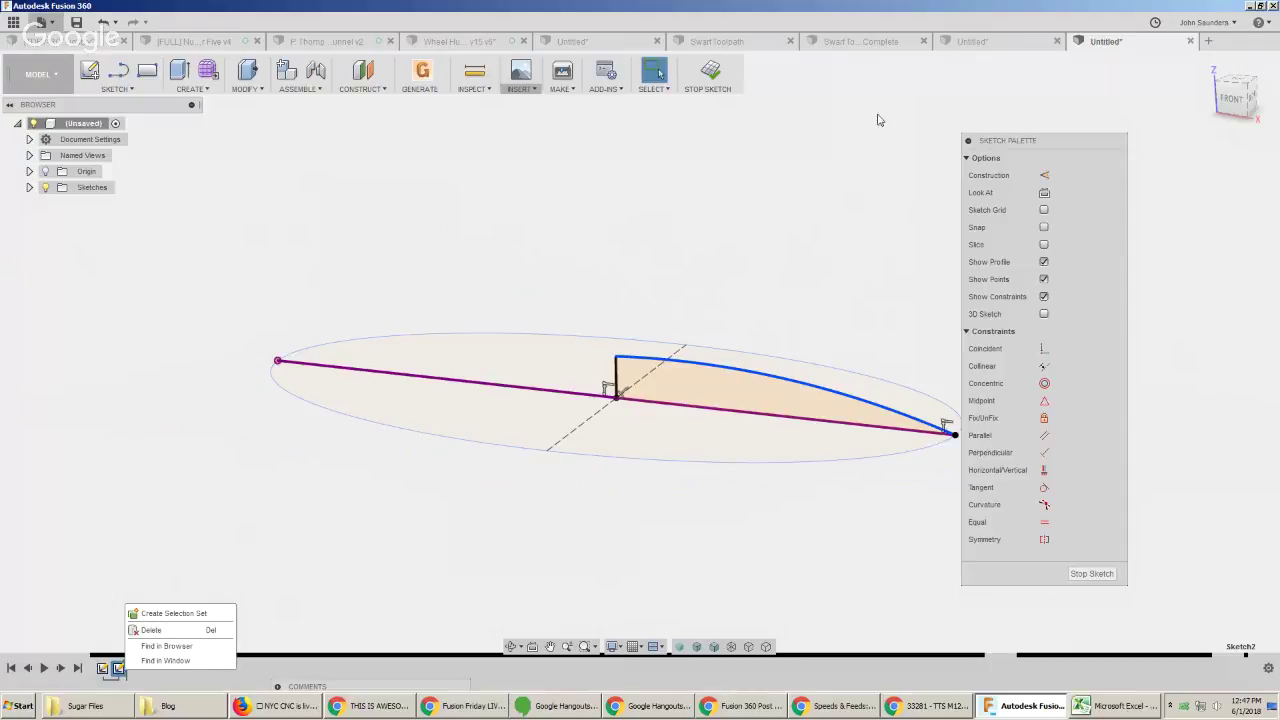
click(723, 188)
click(1252, 98)
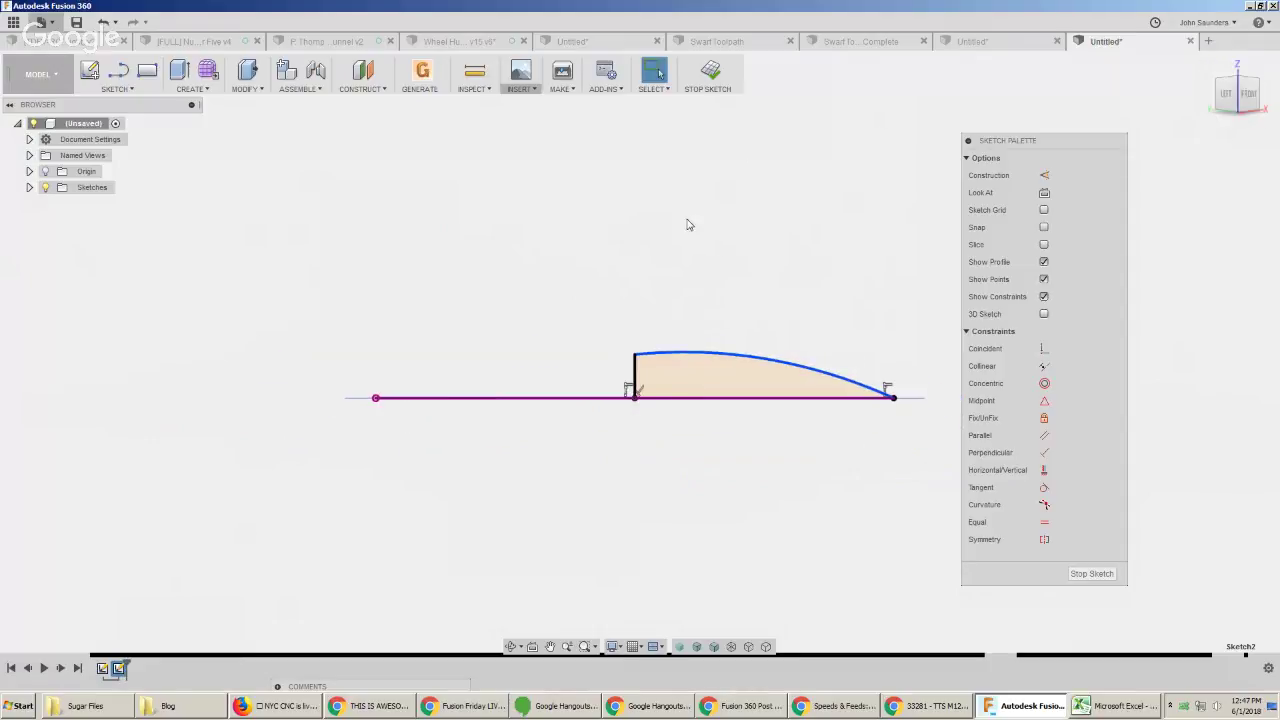
text(sarc)
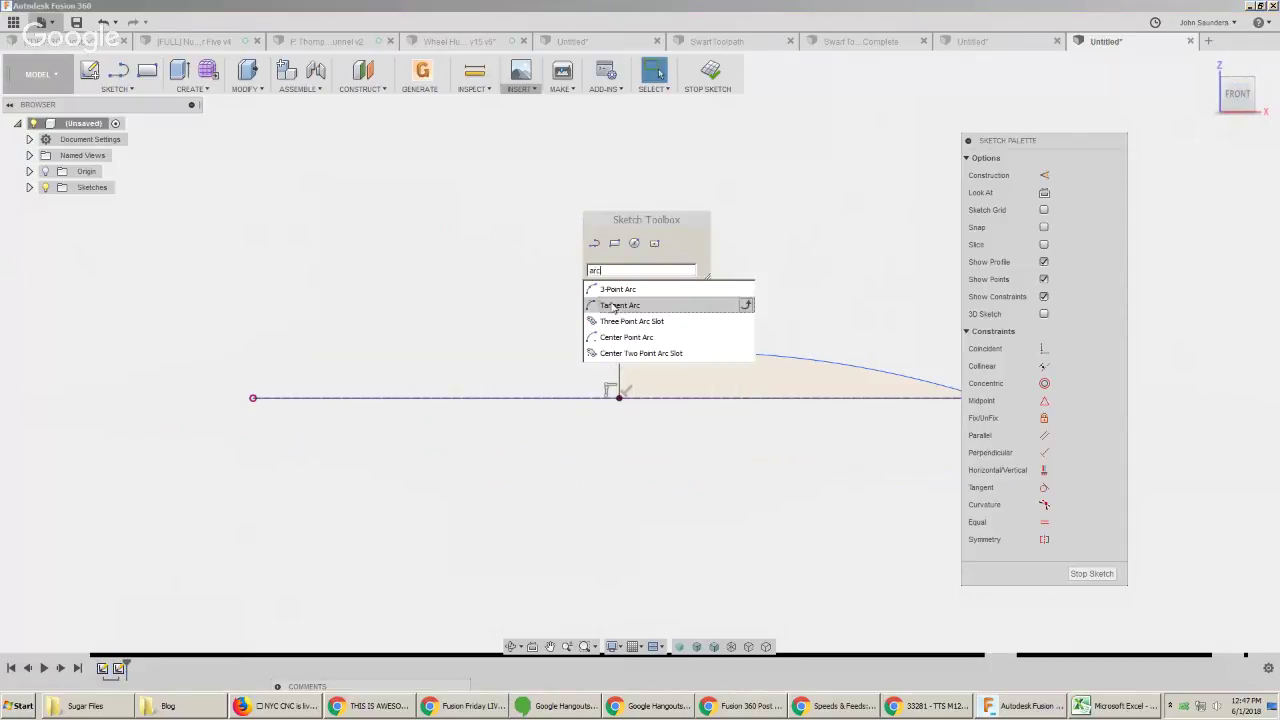
click(610, 291)
click(619, 356)
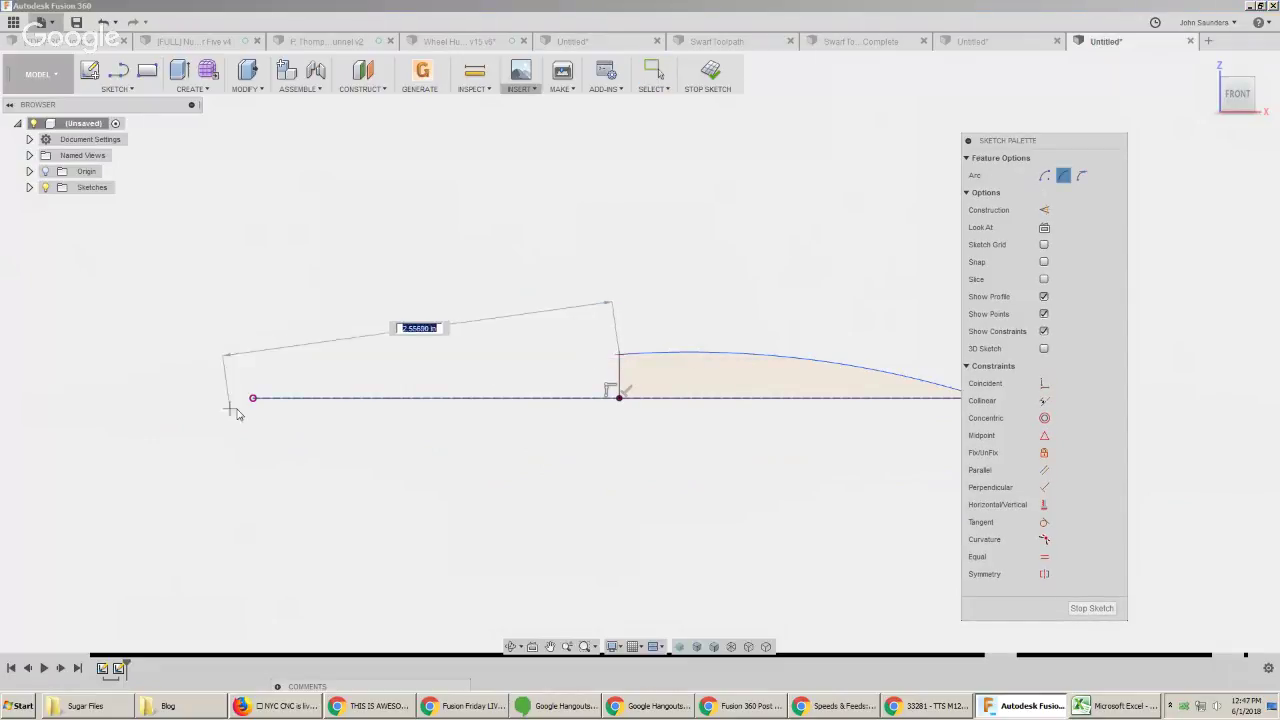
click(254, 398)
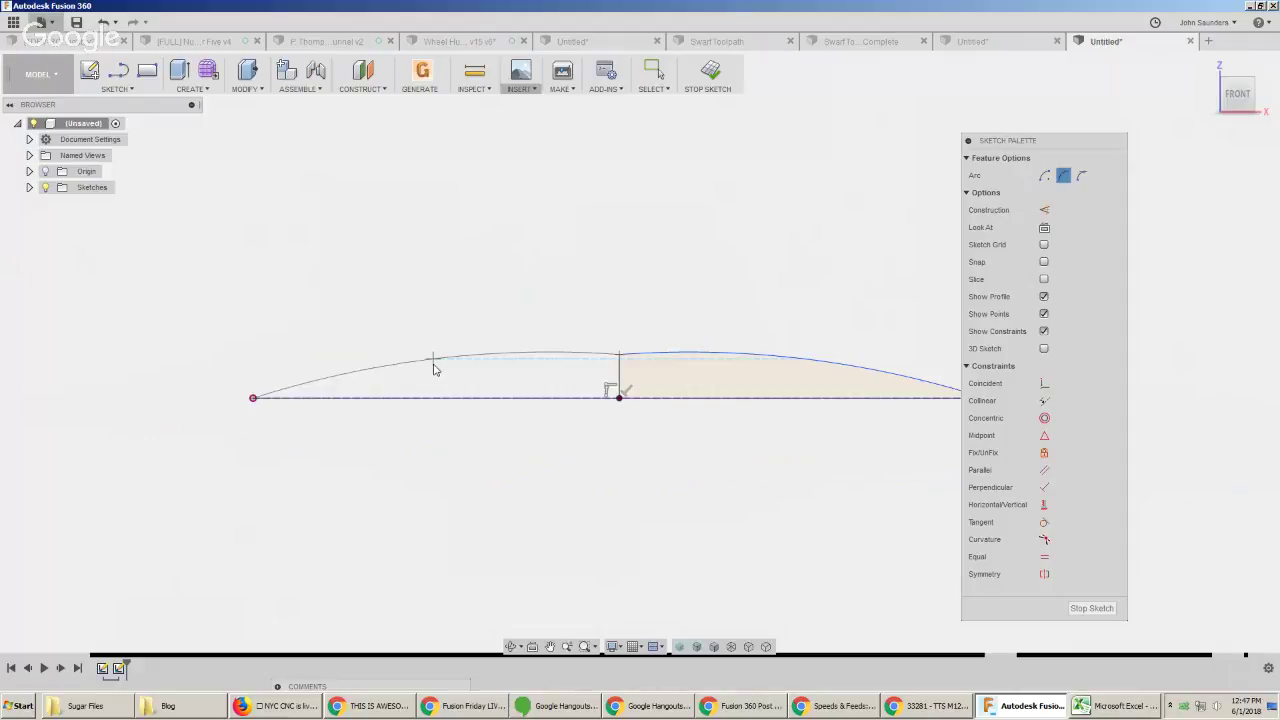
click(433, 372)
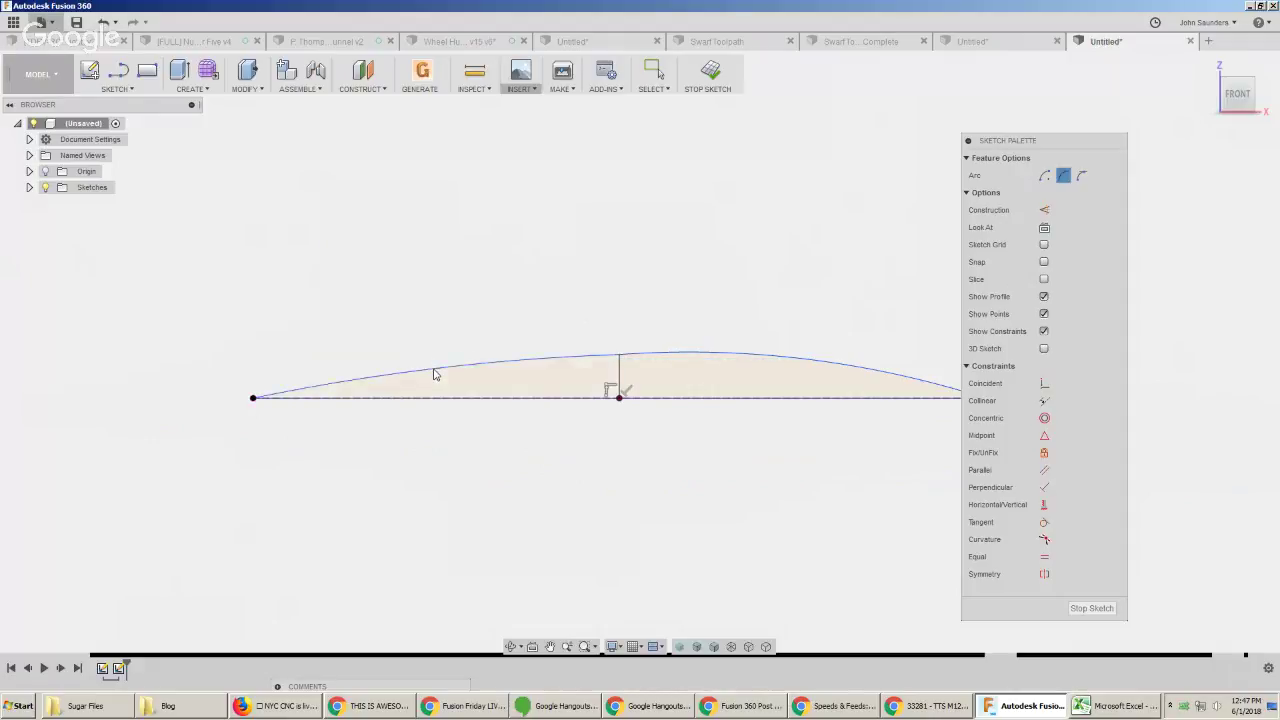
key(Escape)
Constrain the left and right arcs Equal, then finish the sketch
click(787, 366)
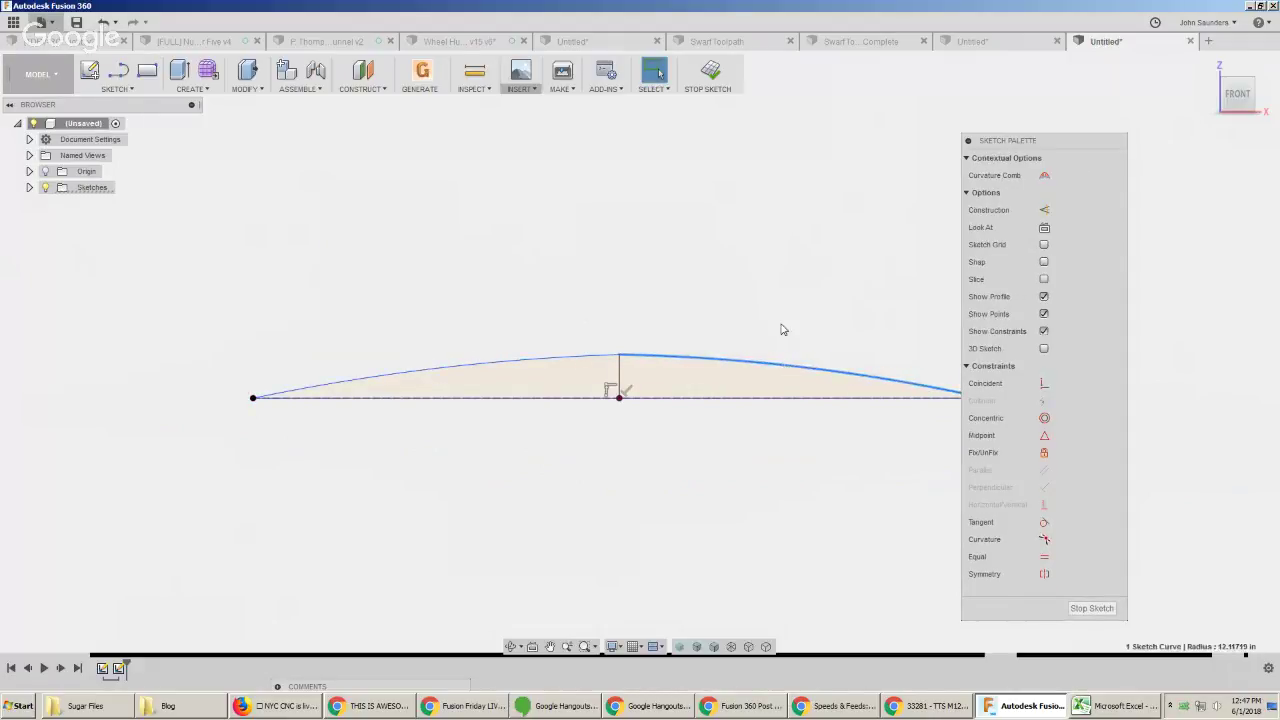
click(772, 333)
click(1044, 521)
click(775, 373)
click(574, 366)
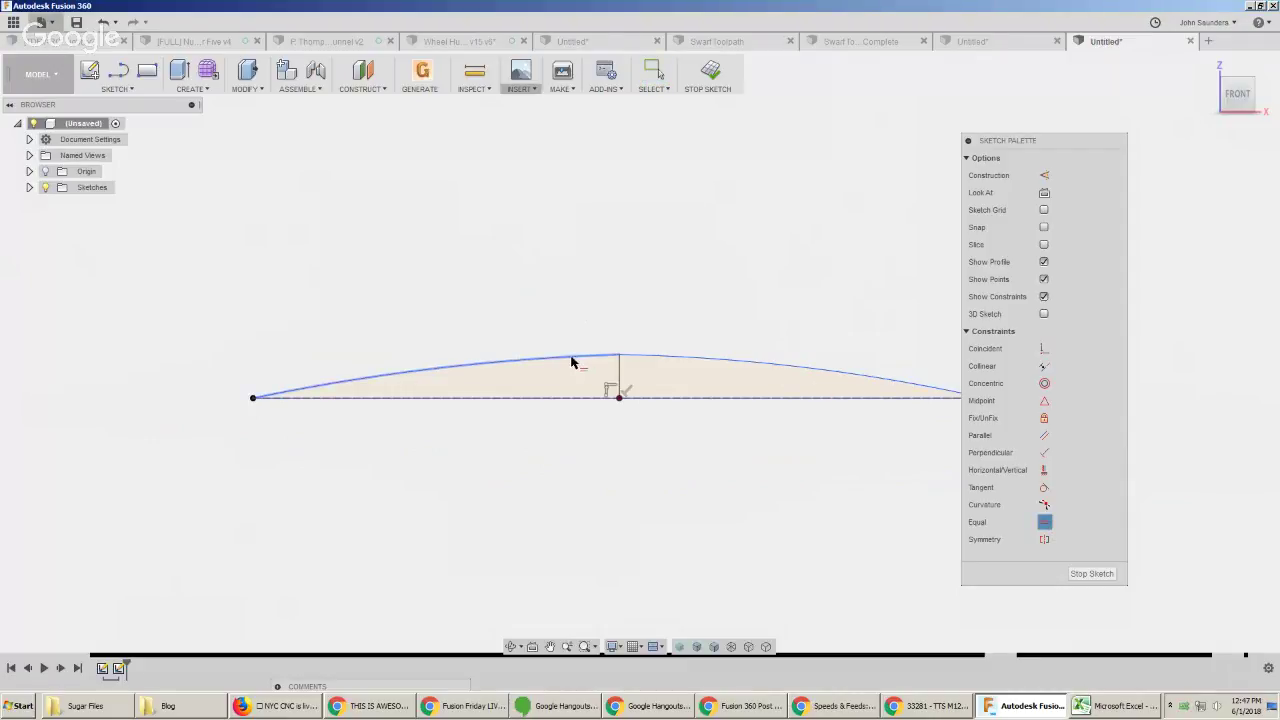
click(706, 78)
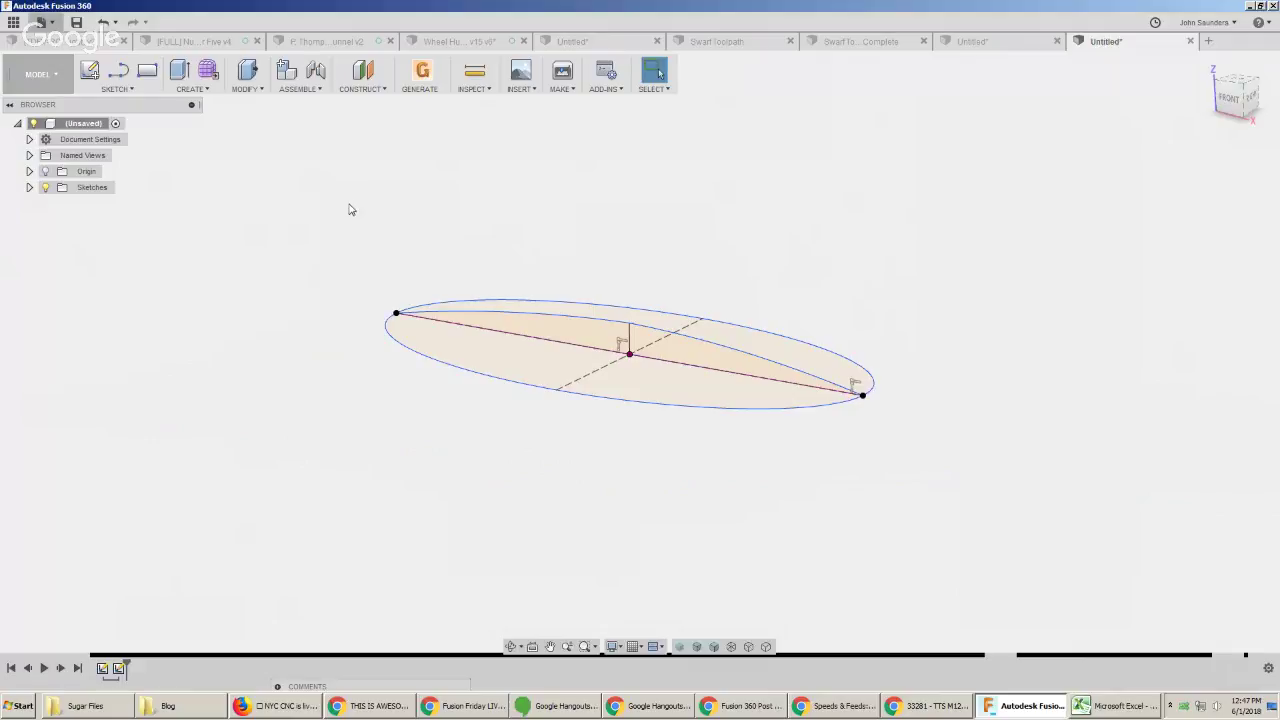
Loft from the ellipse to the top point along both arcs as rails, creating Body1
text(sloft)
key(Return)
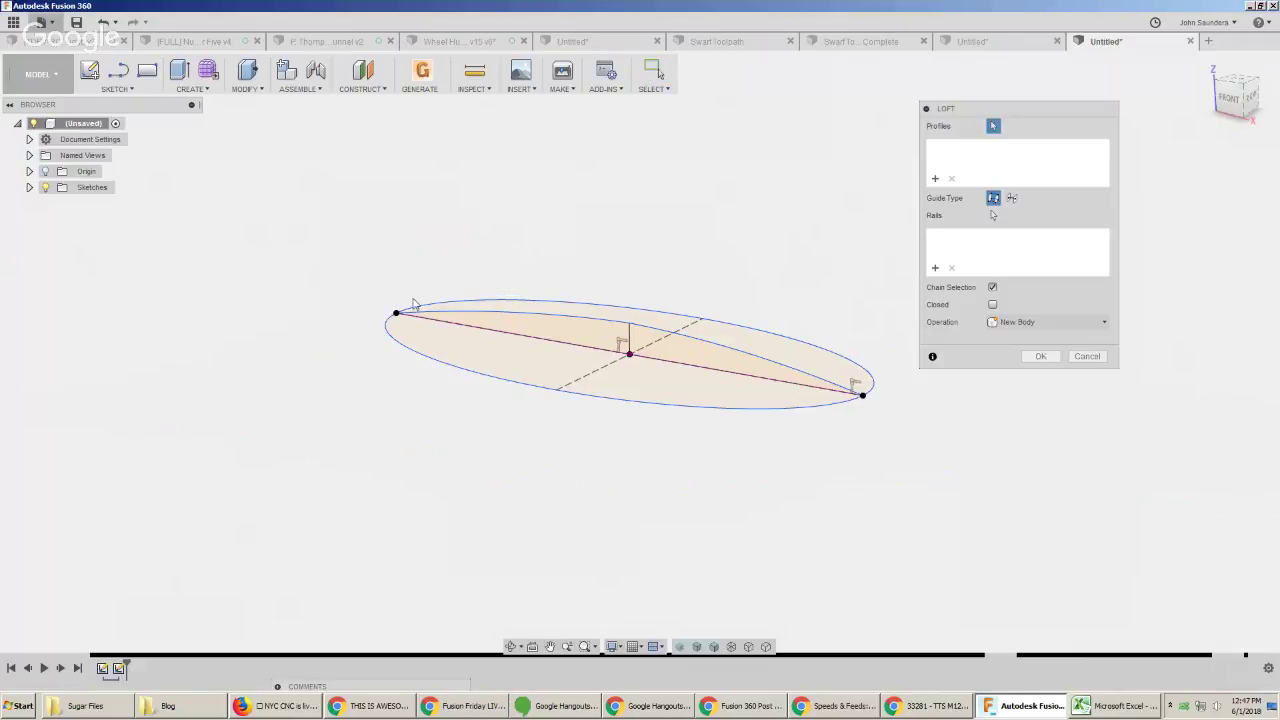
click(575, 401)
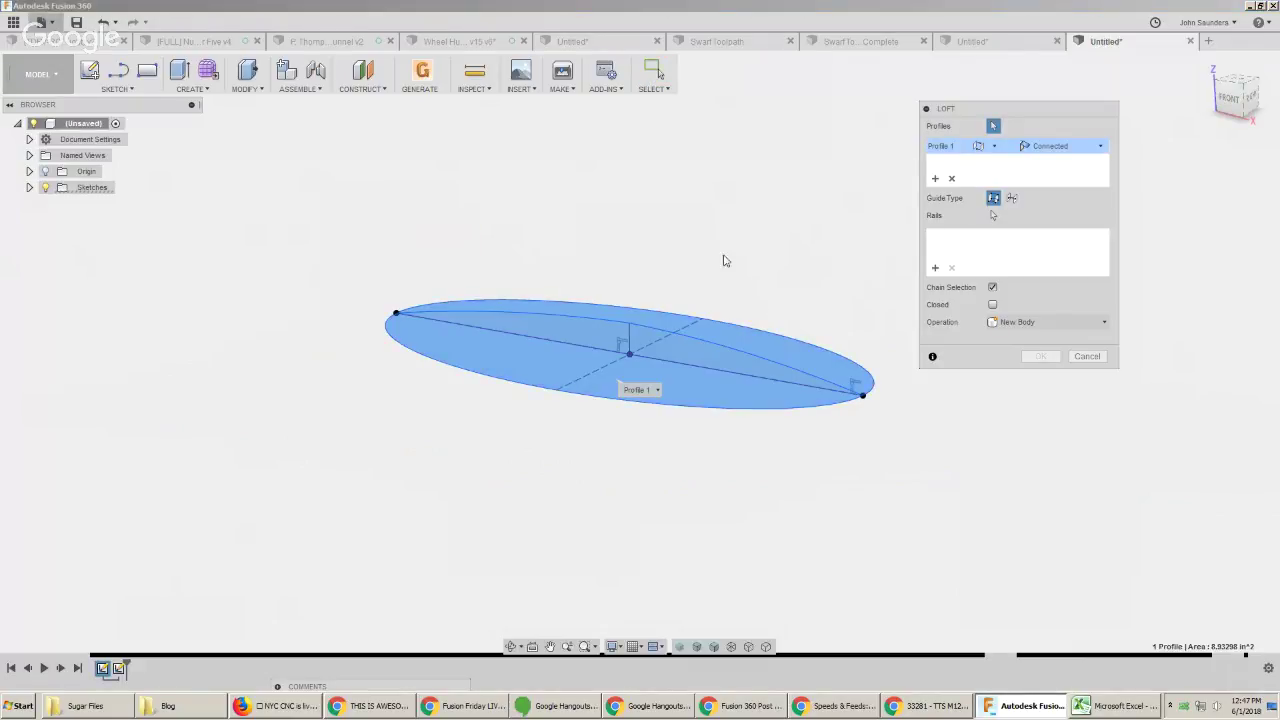
click(629, 323)
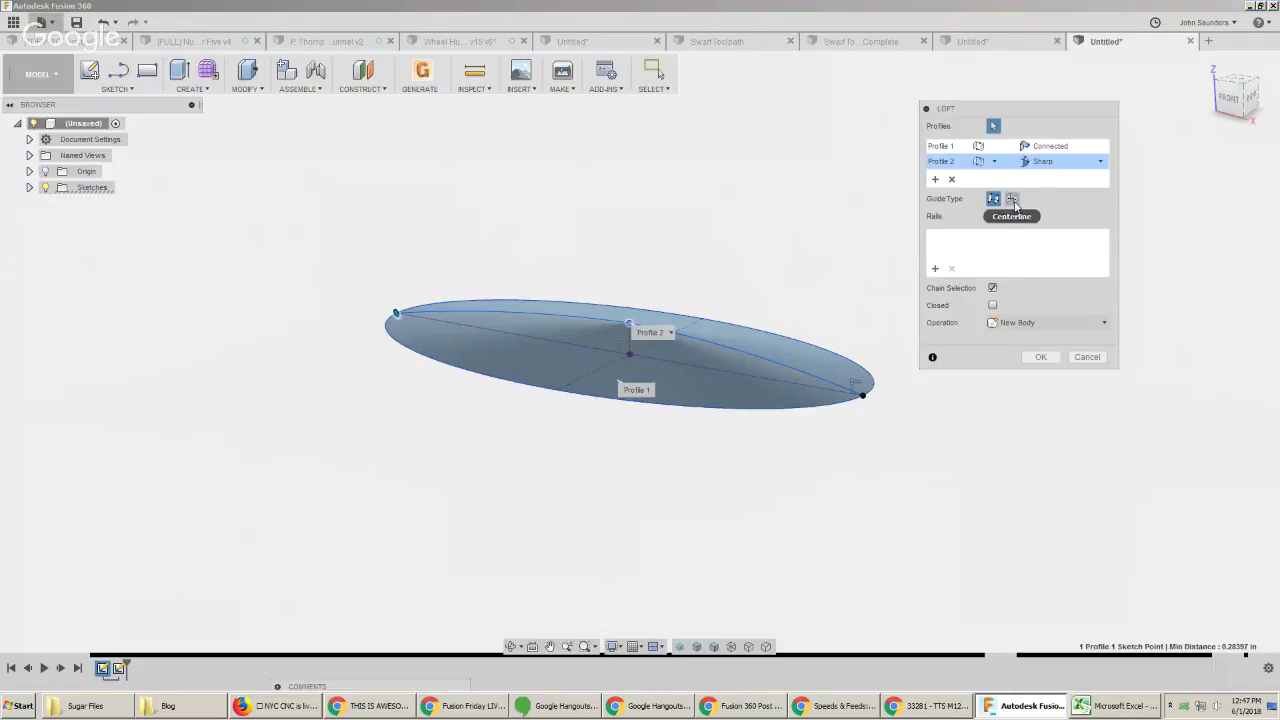
click(935, 268)
click(687, 341)
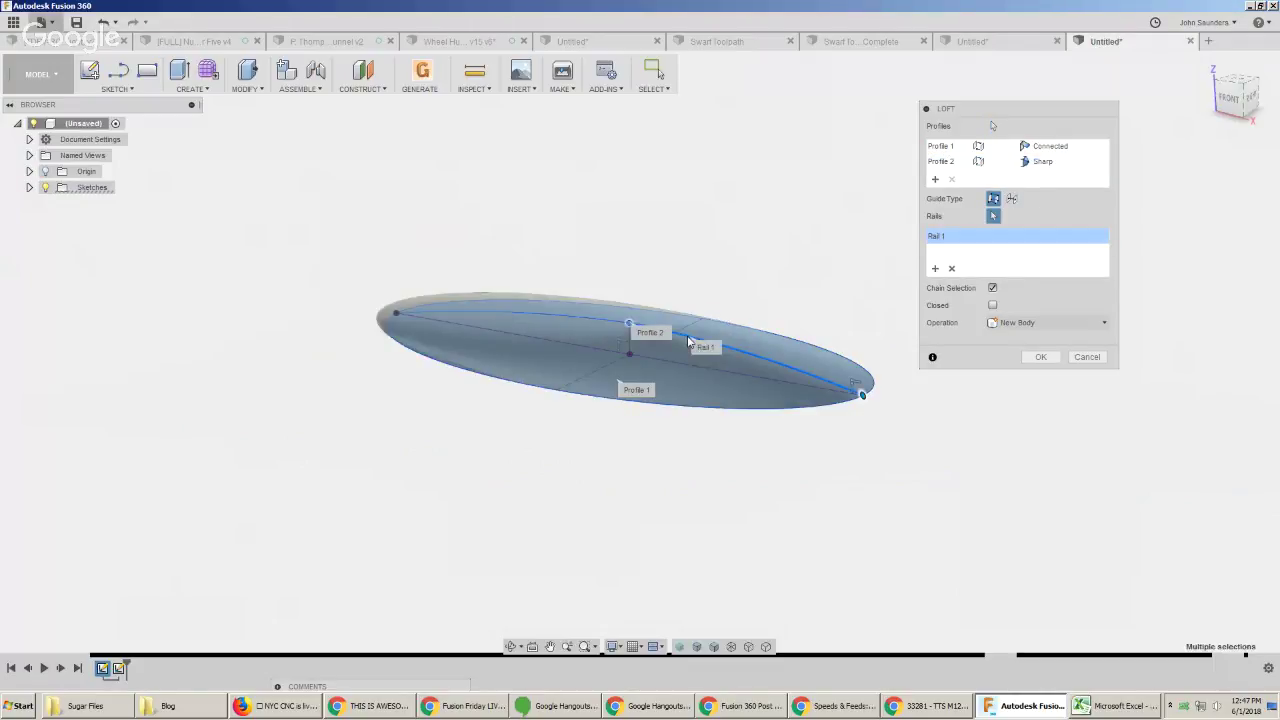
click(606, 326)
click(1038, 358)
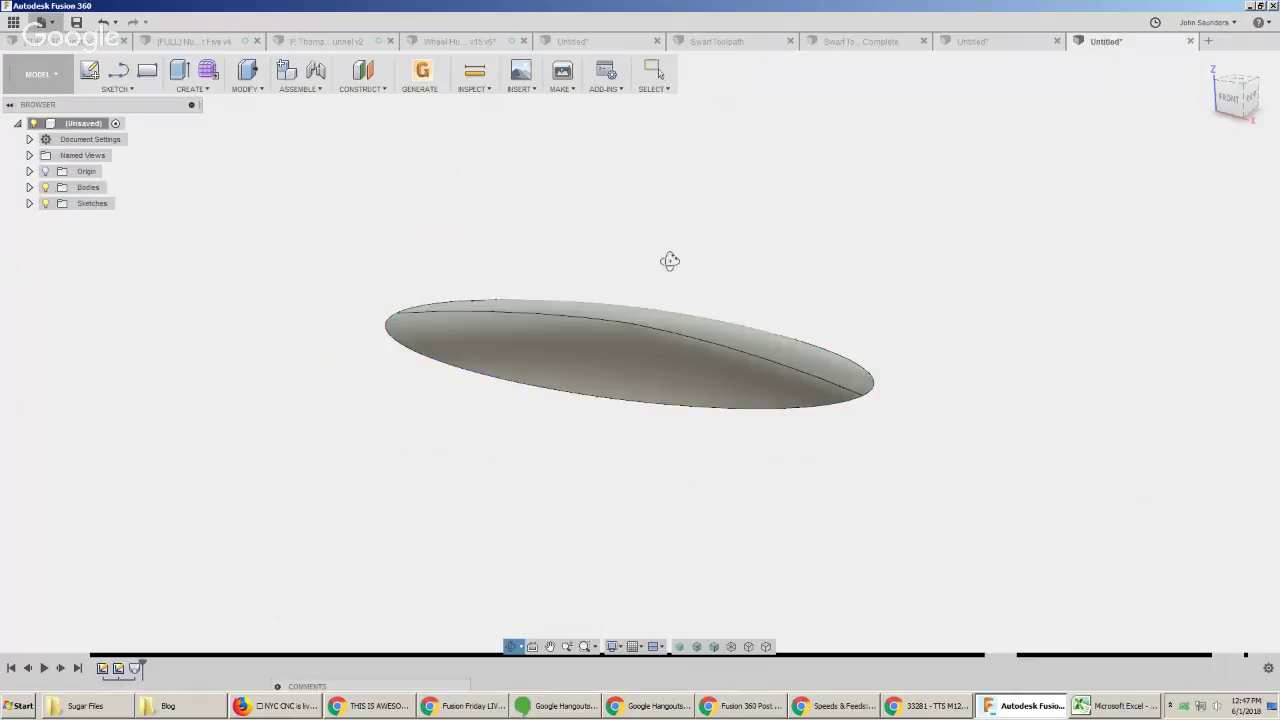
Inspect the dome by orbiting it, toggling Body1's visibility and expanding Sketch1 and Sketch2
shift+middle_drag(669, 260, 391, 291)
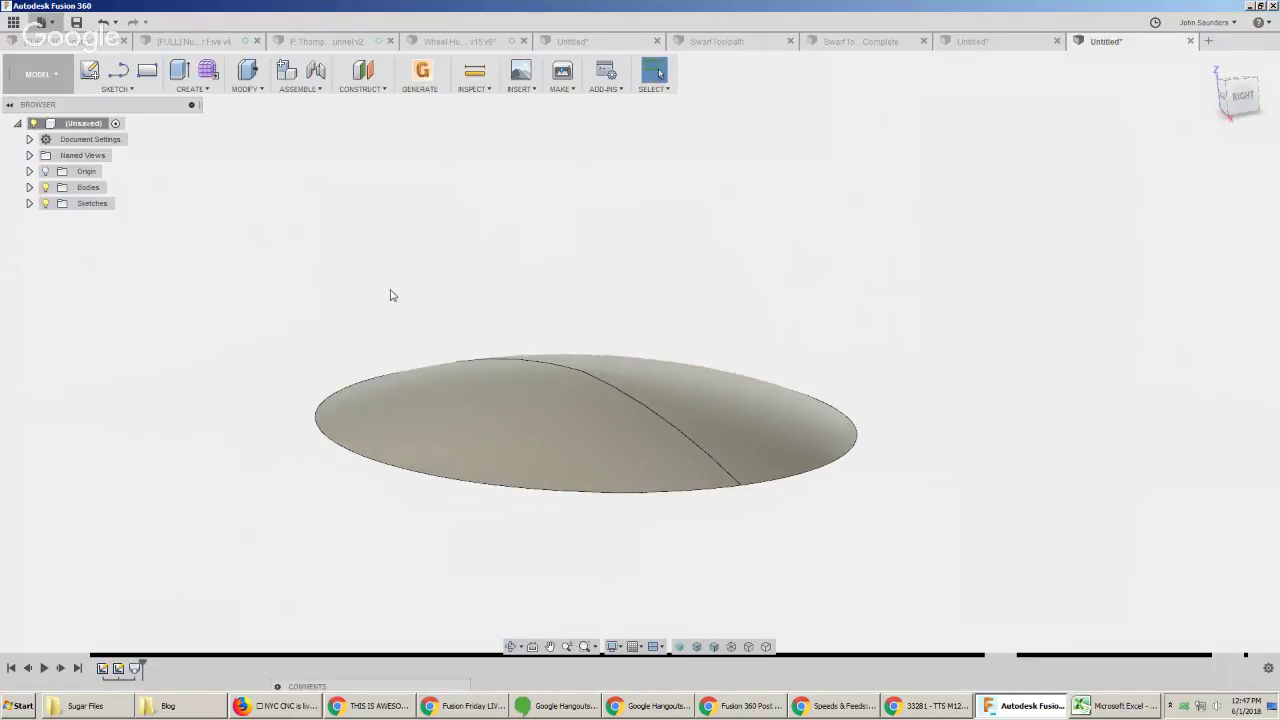
key(alt+Tab)
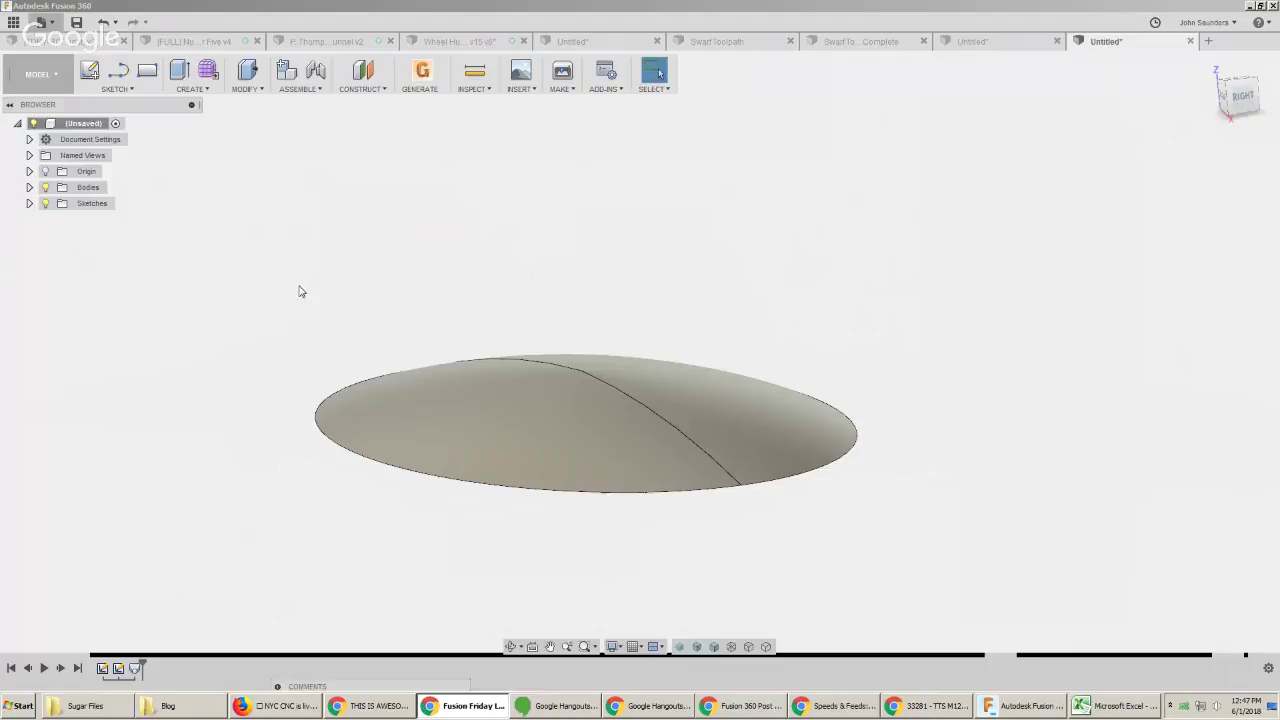
shift+middle_drag(297, 289, 449, 358)
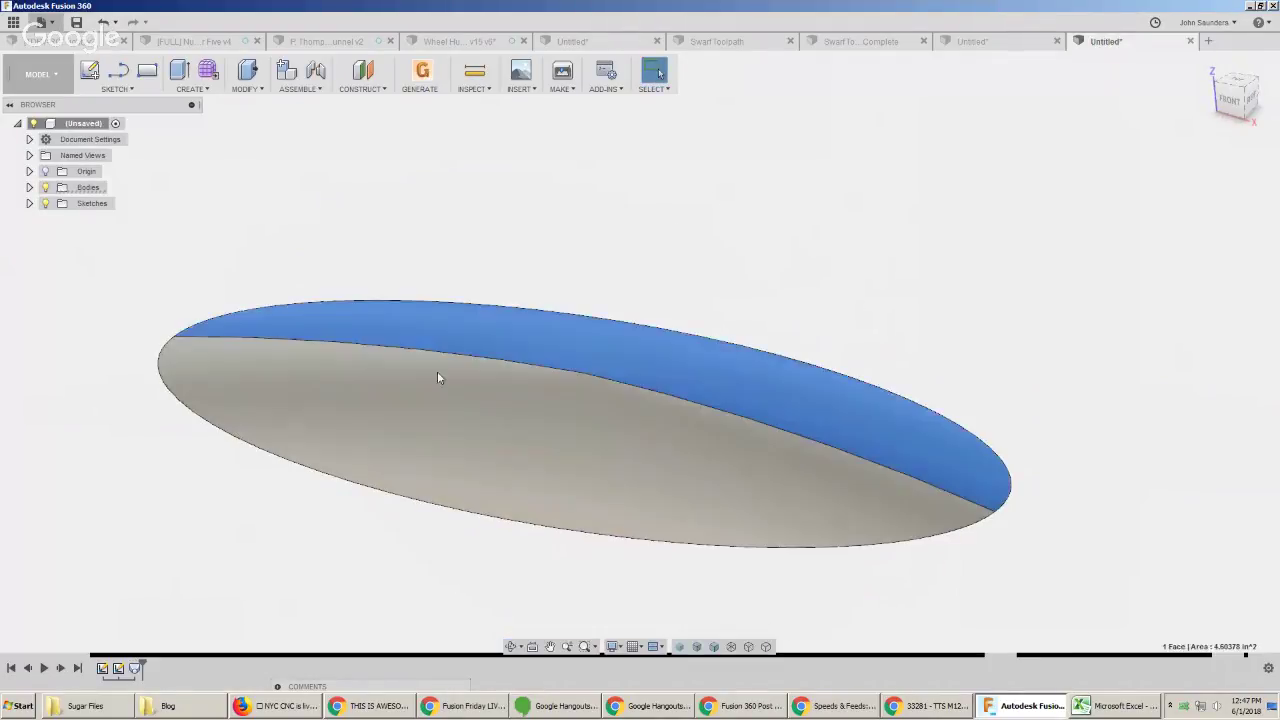
click(29, 187)
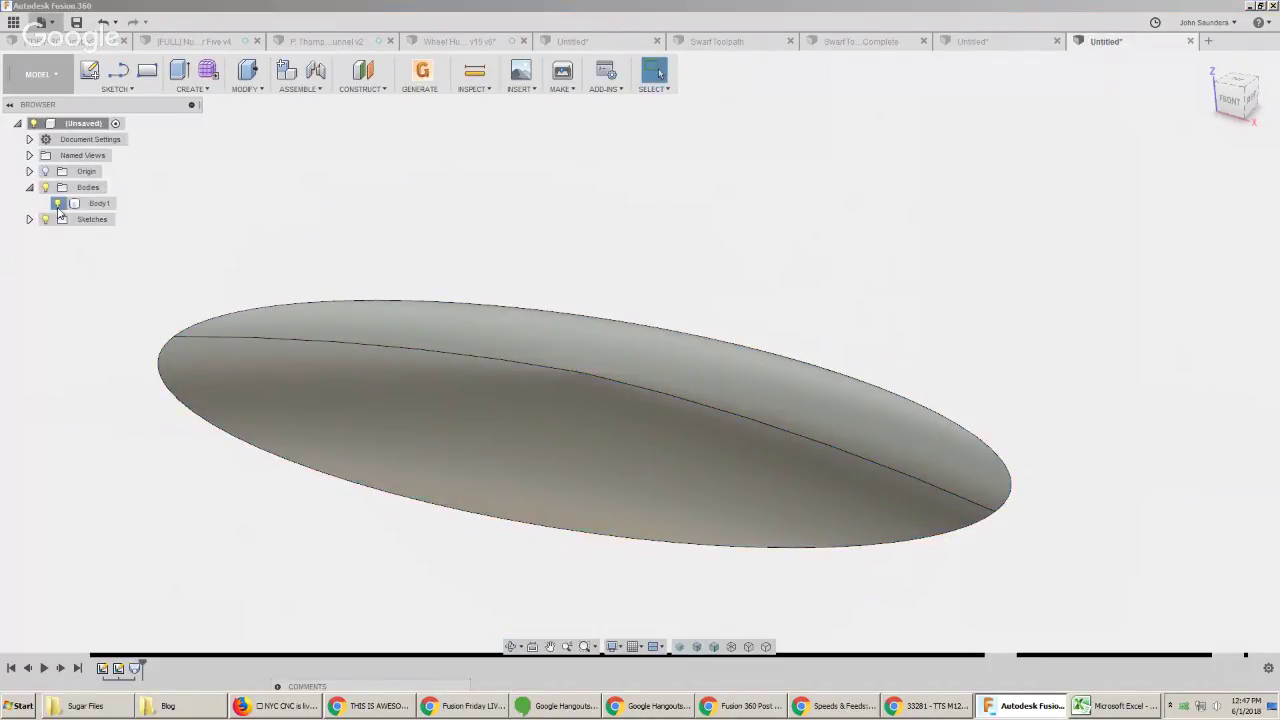
click(57, 203)
click(57, 203)
click(29, 219)
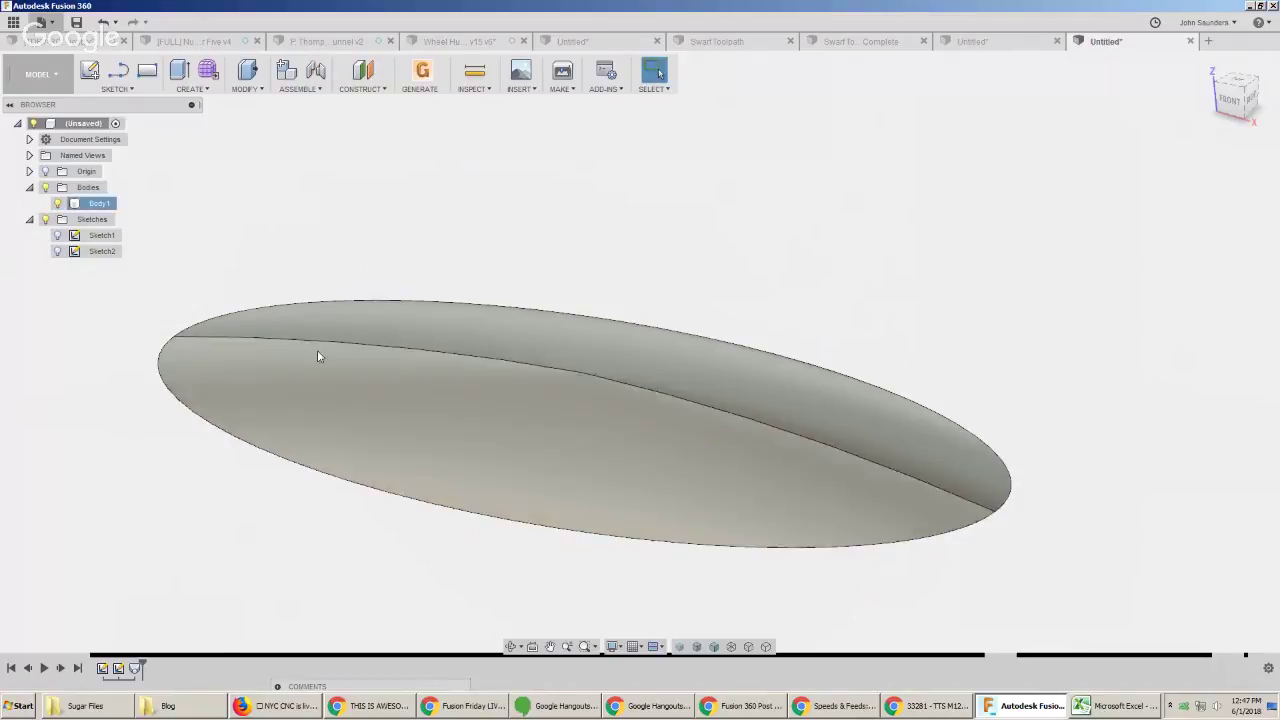
click(420, 372)
key(Escape)
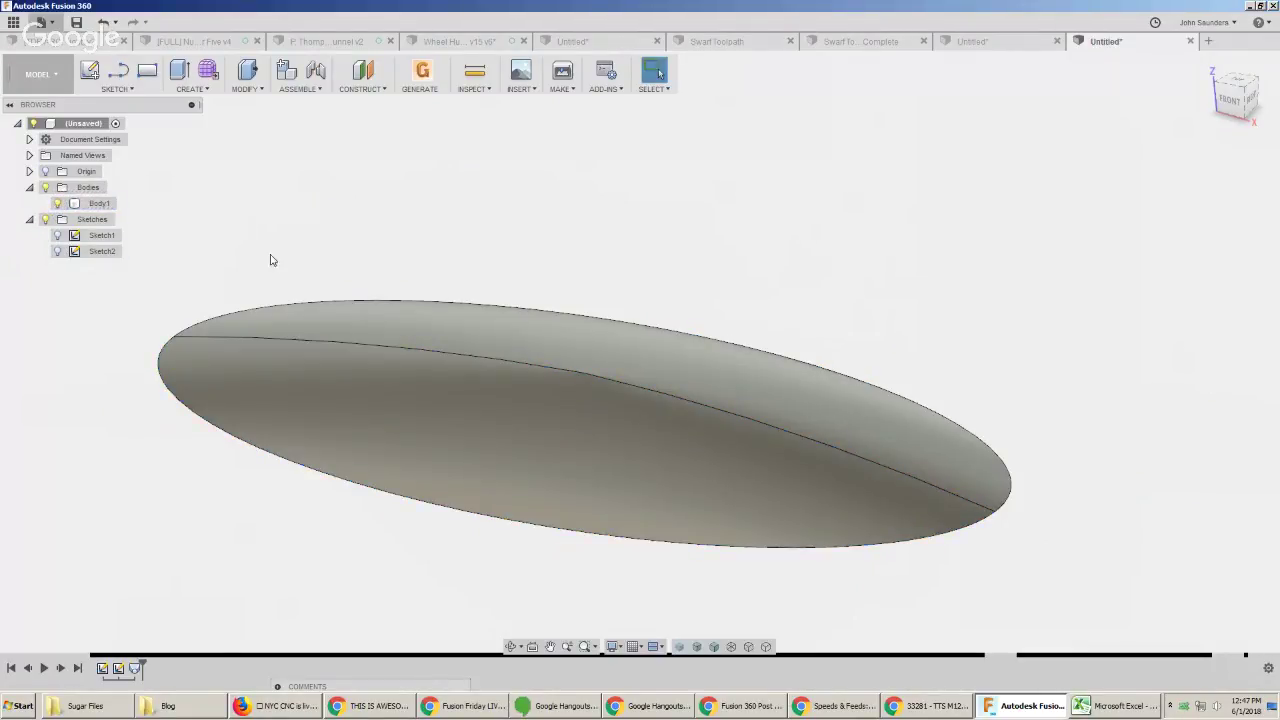
click(57, 203)
click(57, 203)
shift+middle_drag(306, 250, 339, 226)
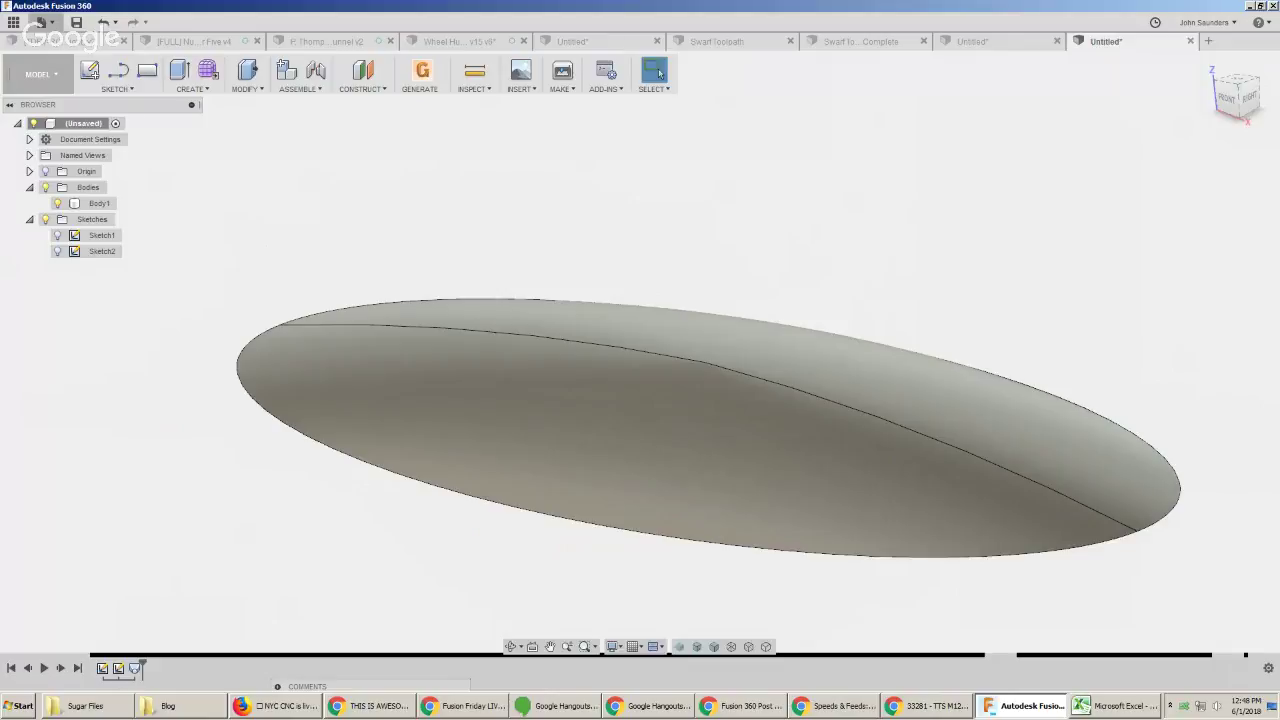
key(alt+Tab)
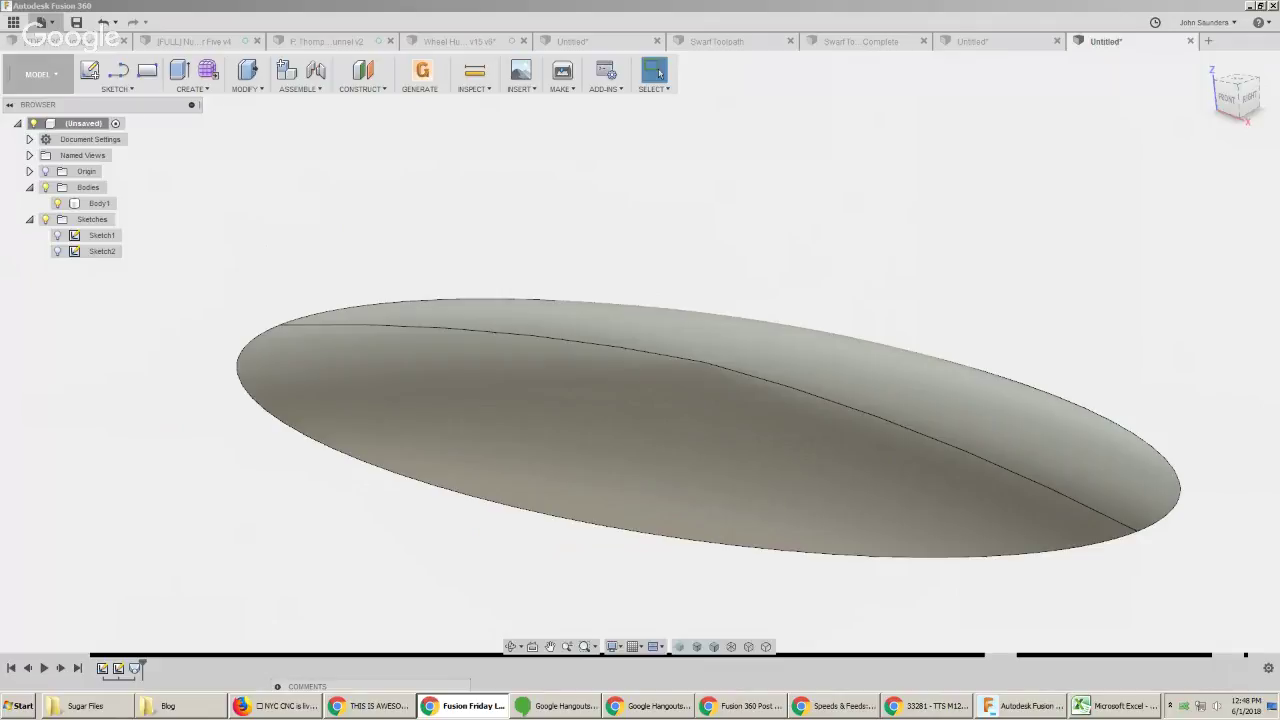
click(562, 706)
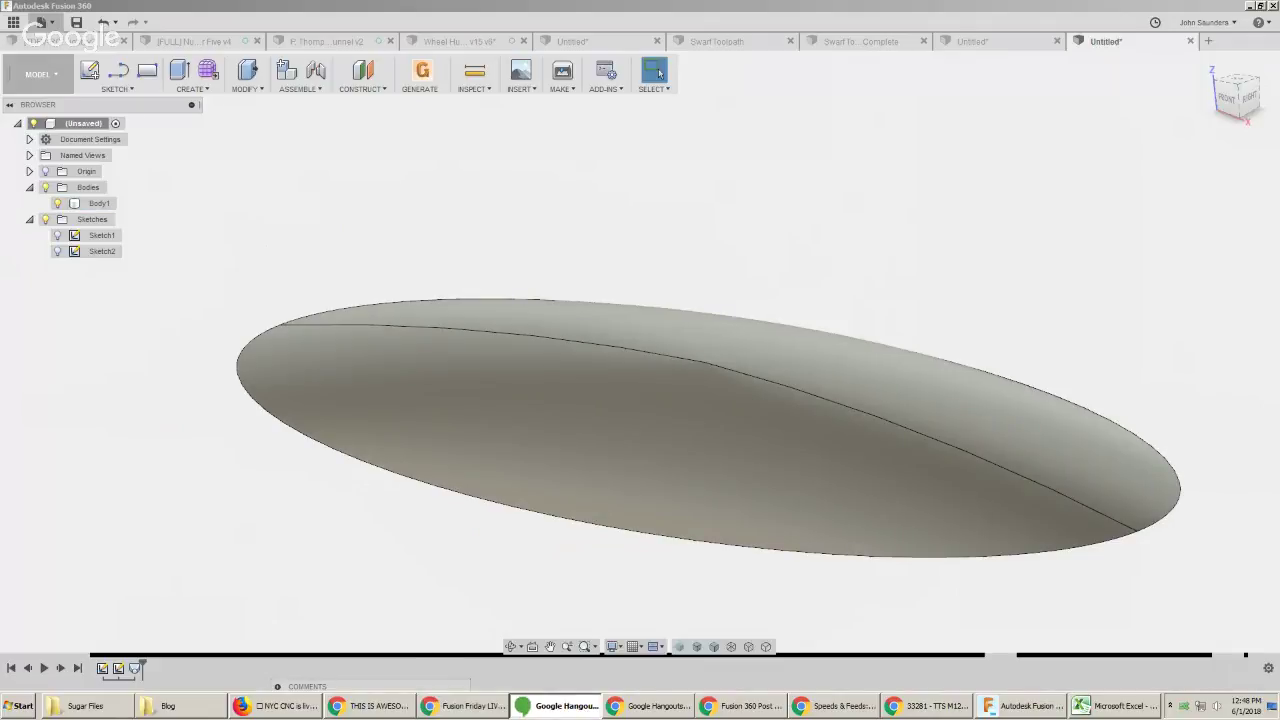